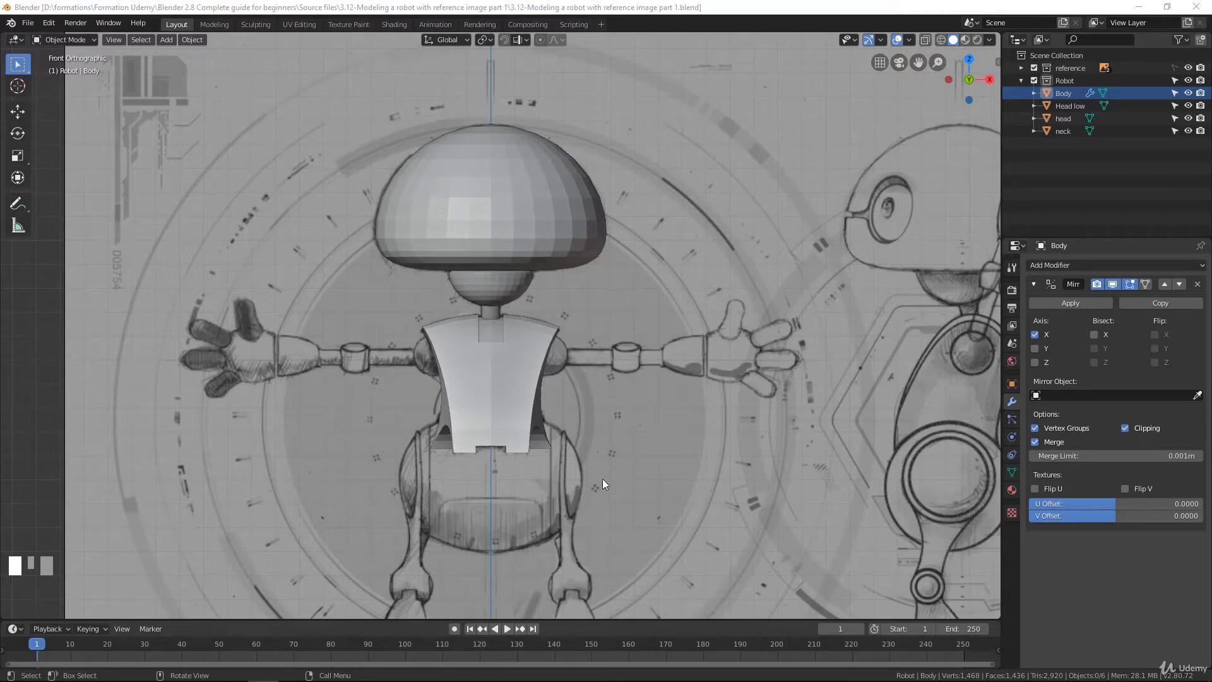
Examine the arms and hands of the front reference drawing around the modelled body
{"action": "scroll", "coordinate": [598, 474], "scroll_direction": "down", "scroll_amount": 3}
{"action": "scroll", "coordinate": [607, 377], "scroll_direction": "up", "scroll_amount": 4}
{"action": "middle_click_drag", "start_coordinate": [607, 378], "coordinate": [570, 392]}
{"action": "key", "text": "KP_1"}
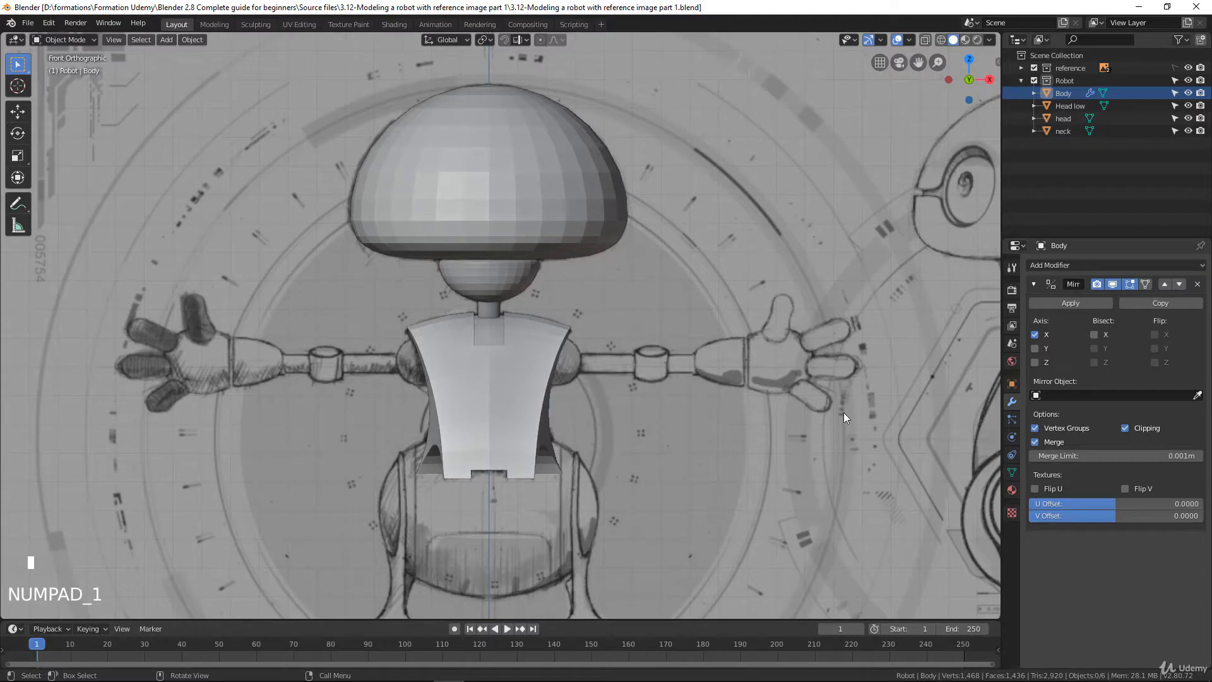
{"action": "scroll", "coordinate": [717, 425], "scroll_direction": "up", "scroll_amount": 2}
{"action": "middle_click_drag", "start_coordinate": [717, 426], "coordinate": [562, 363], "text": "shift"}
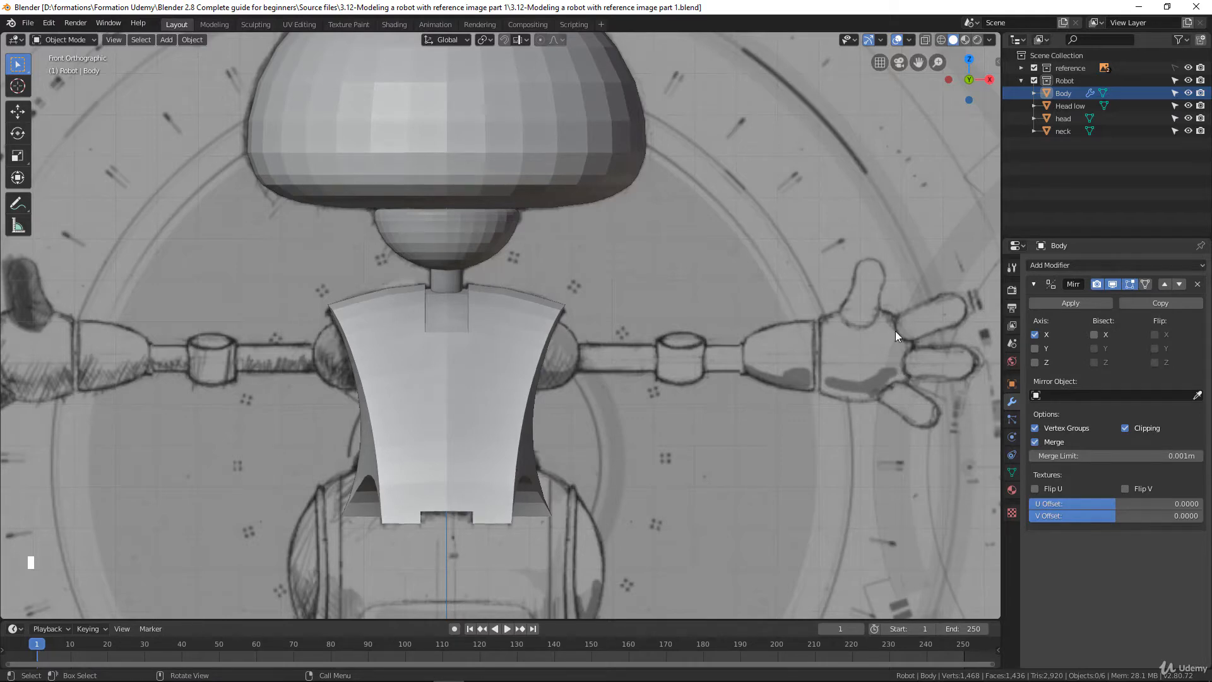
{"action": "scroll", "coordinate": [740, 366], "scroll_direction": "down", "scroll_amount": 3}
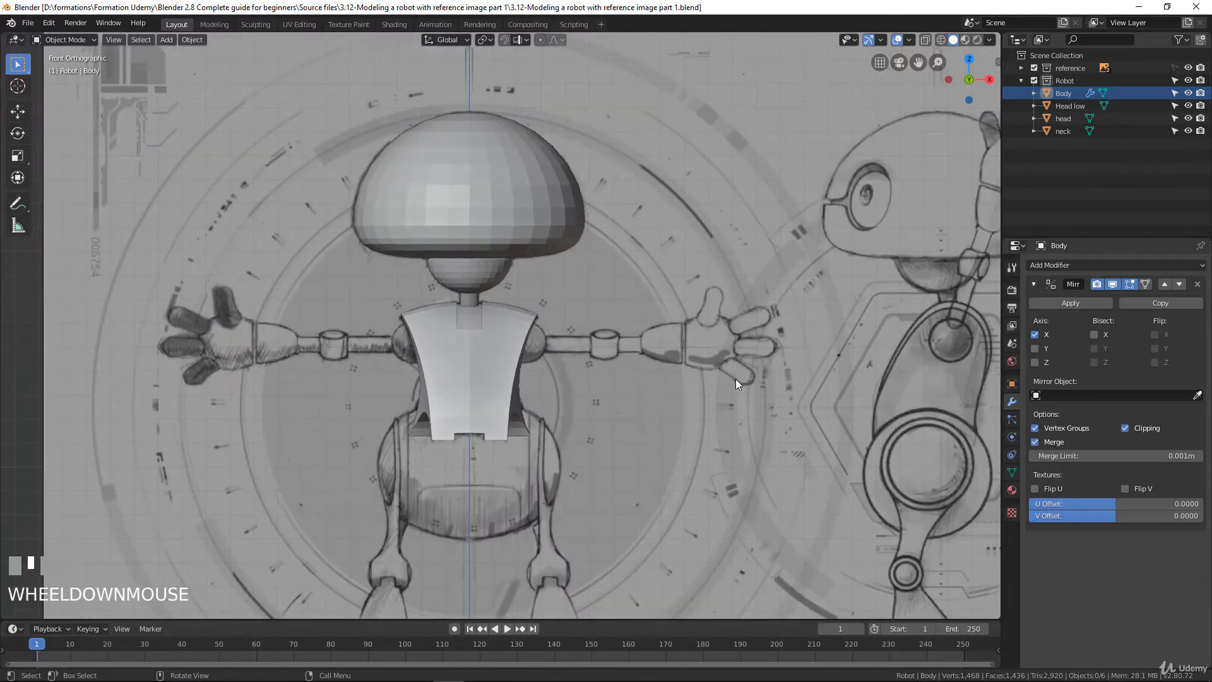
{"action": "scroll", "coordinate": [736, 379], "scroll_direction": "up", "scroll_amount": 2}
{"action": "scroll", "coordinate": [550, 333], "scroll_direction": "down", "scroll_amount": 2}
{"action": "scroll", "coordinate": [562, 327], "scroll_direction": "up", "scroll_amount": 2}
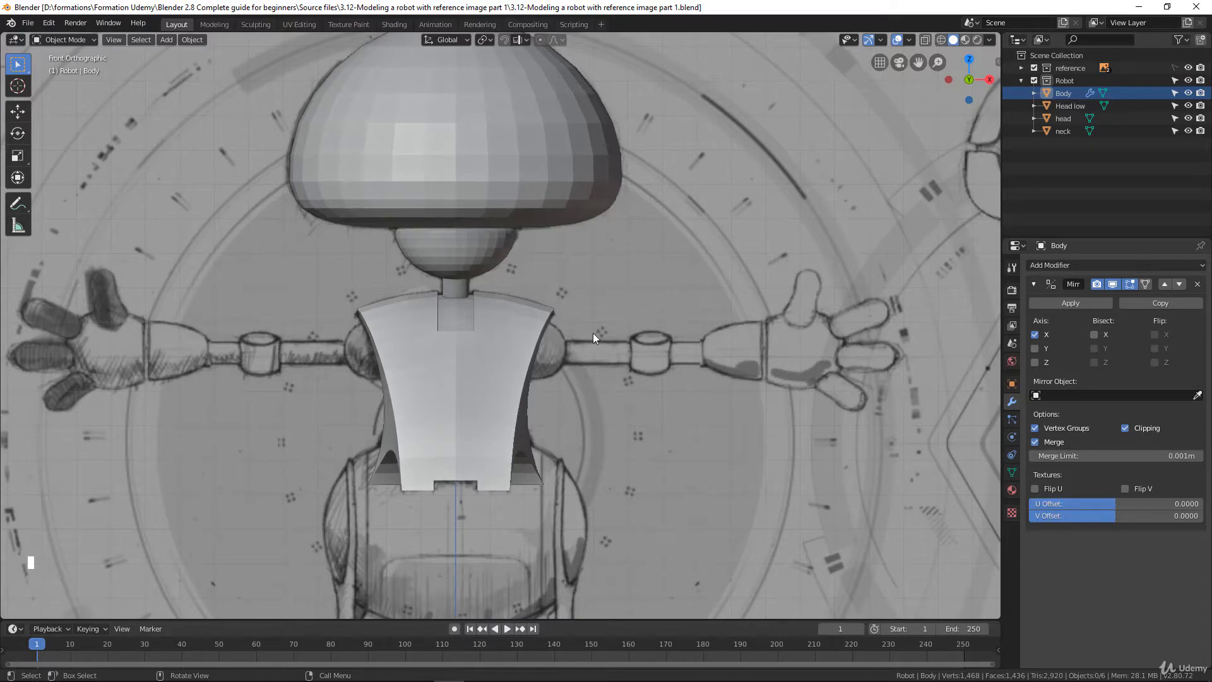
{"action": "scroll", "coordinate": [549, 352], "scroll_direction": "down", "scroll_amount": 4}
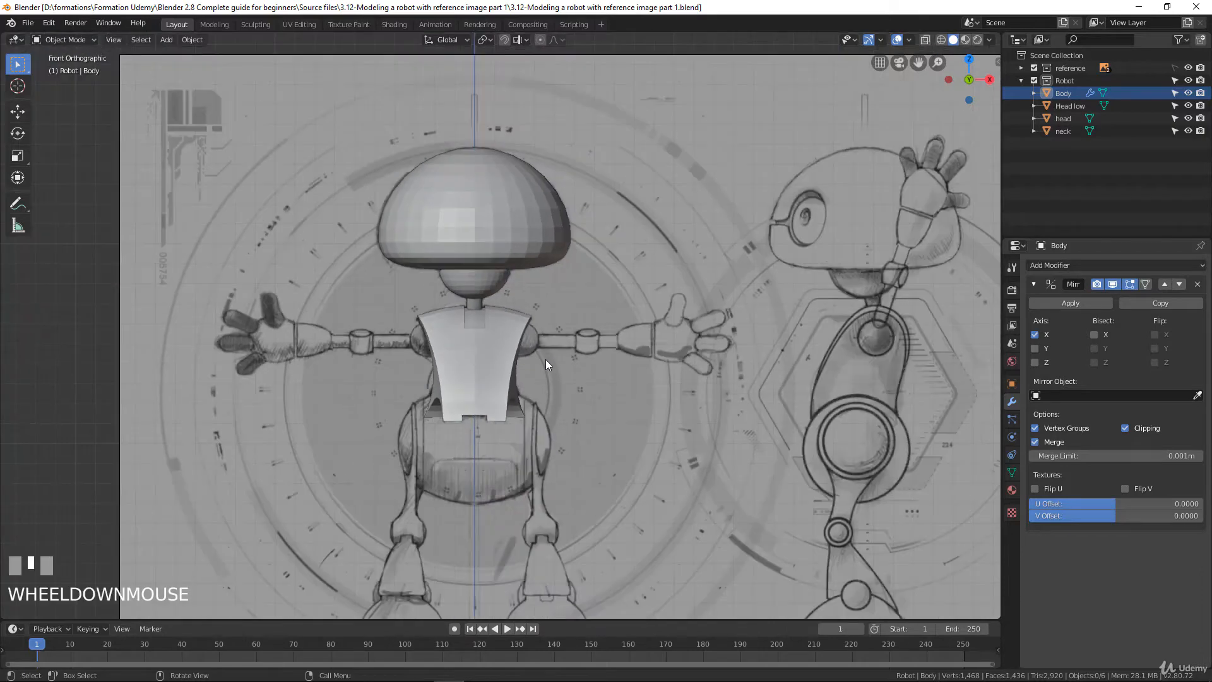
{"action": "scroll", "coordinate": [545, 359], "scroll_direction": "up", "scroll_amount": 2}
Add a UV sphere with the default settings and open its mesh for vertex editing
{"action": "key", "text": "shift+a"}
{"action": "mouse_move", "coordinate": [560, 353]}
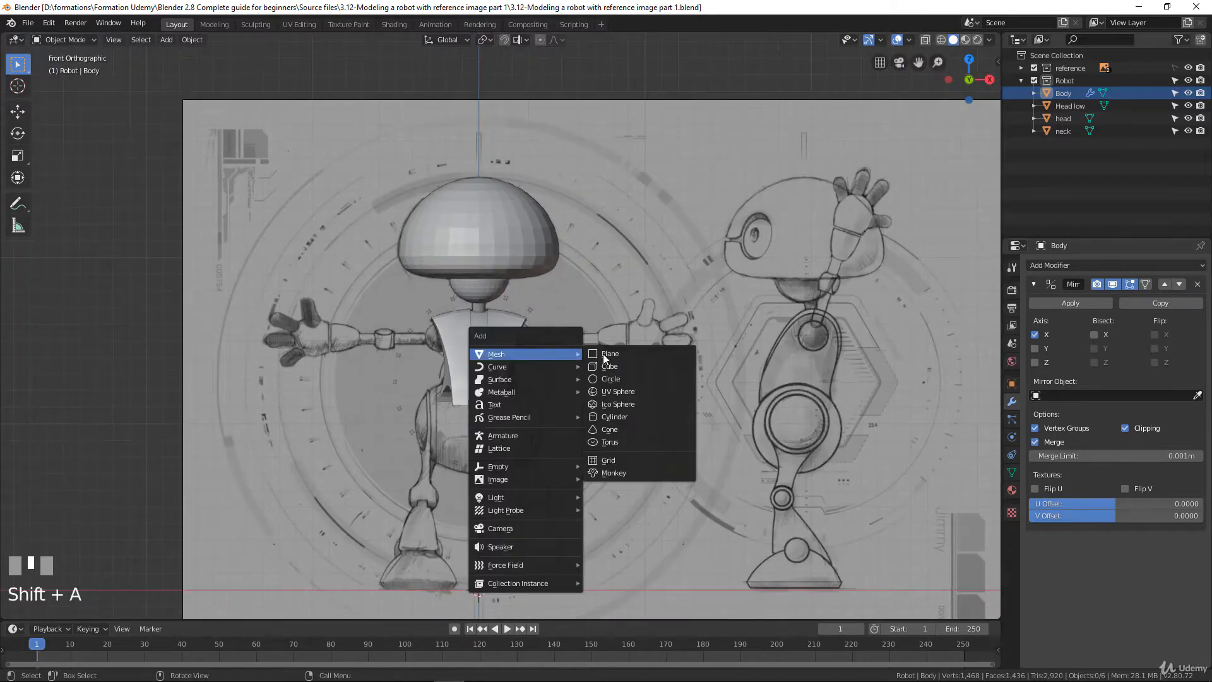
{"action": "left_click", "coordinate": [618, 391]}
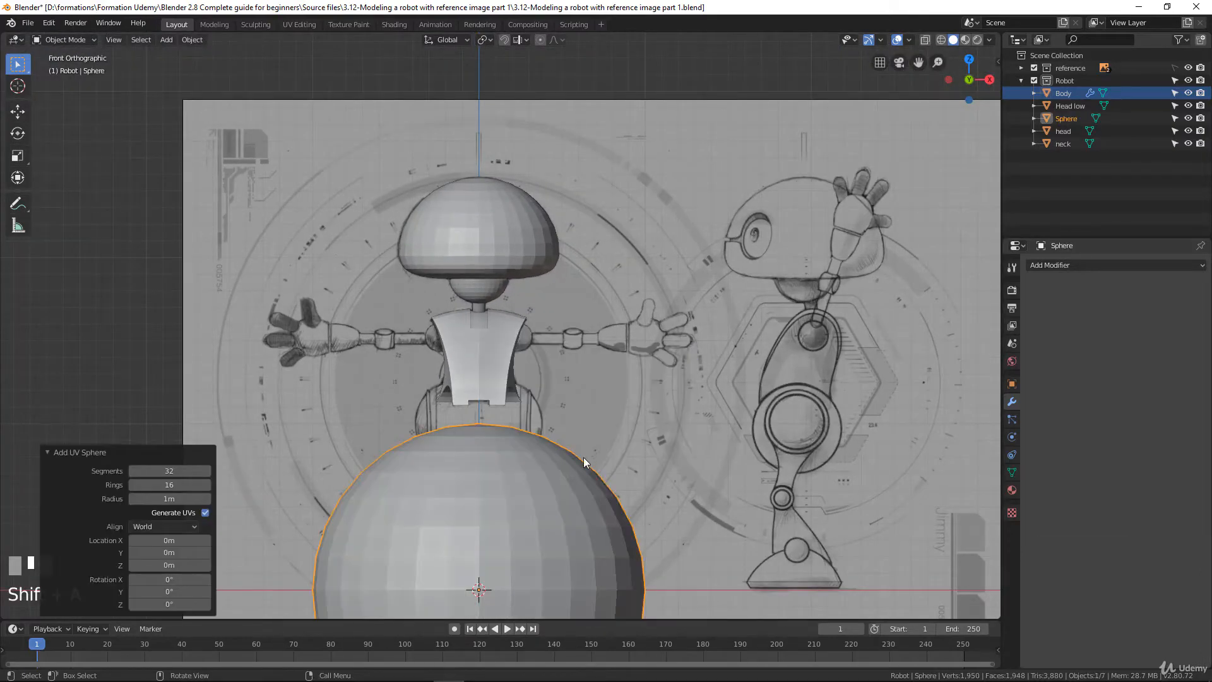
{"action": "scroll", "coordinate": [581, 441], "scroll_direction": "down", "scroll_amount": 1}
{"action": "middle_click_drag", "start_coordinate": [579, 430], "coordinate": [585, 362], "text": "shift"}
{"action": "key", "text": "Tab"}
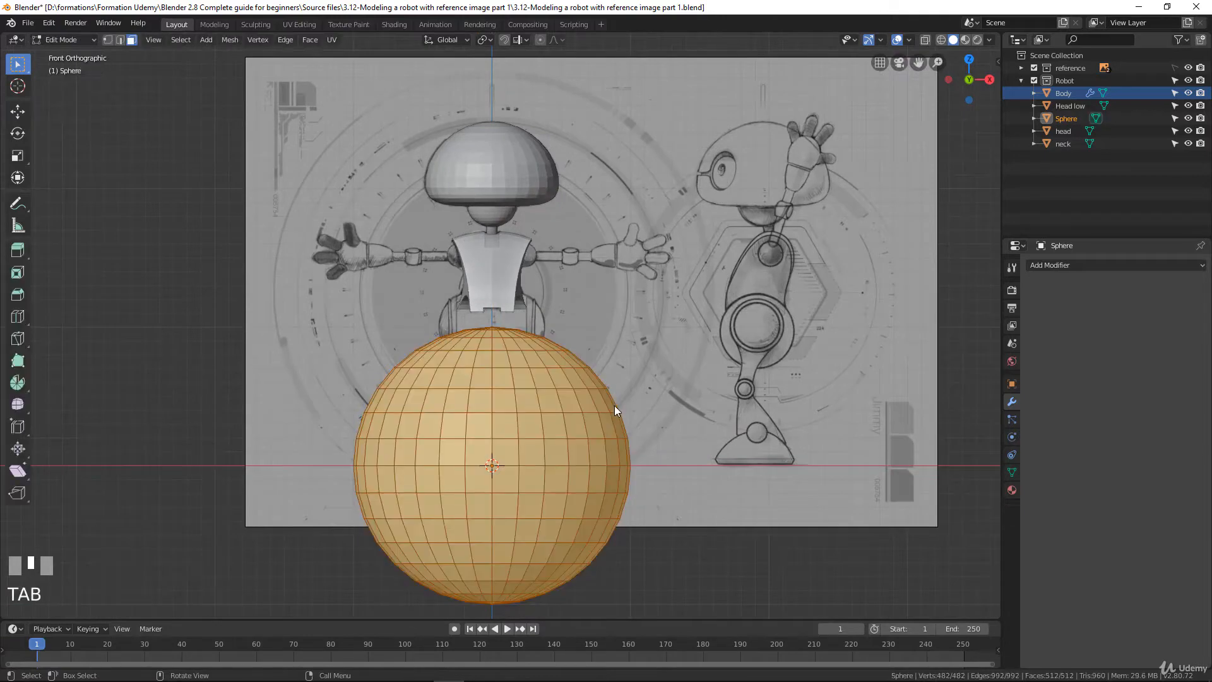
{"action": "left_click", "coordinate": [106, 39]}
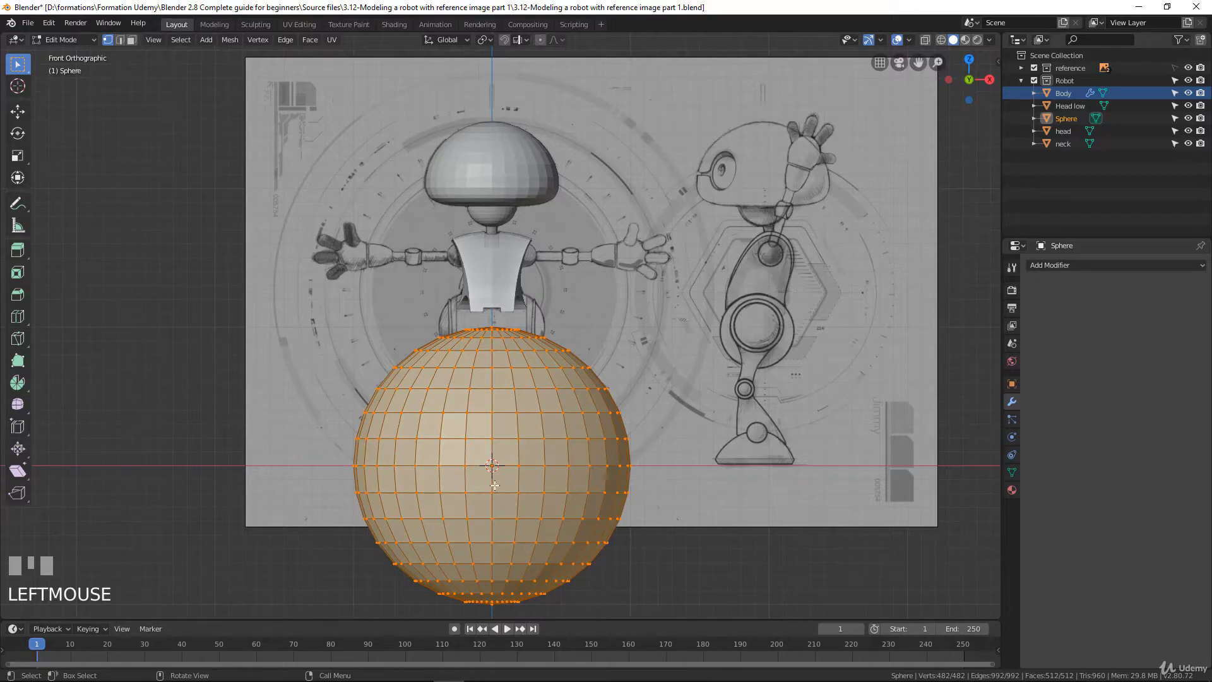
Move the sphere mesh about 0.365 m in X and 1.61 m in Z, and scale it down to about 0.085
{"action": "key", "text": "g"}
{"action": "left_click", "coordinate": [612, 321]}
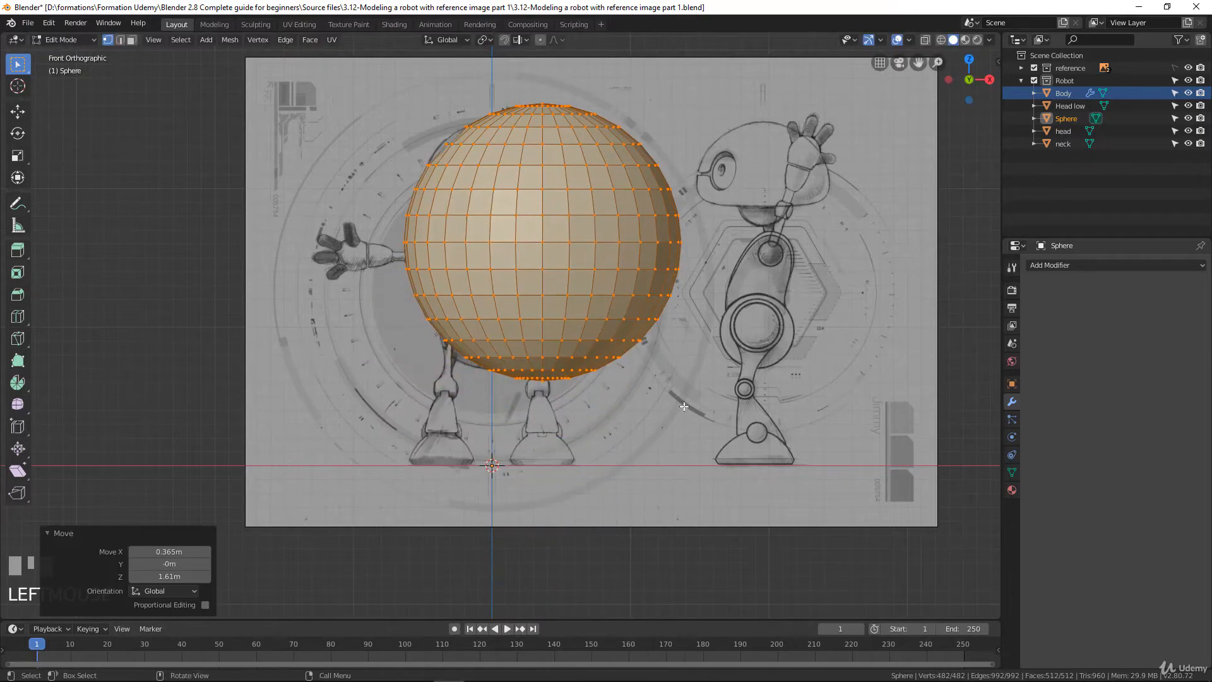
{"action": "key", "text": "s"}
{"action": "left_click", "coordinate": [560, 255]}
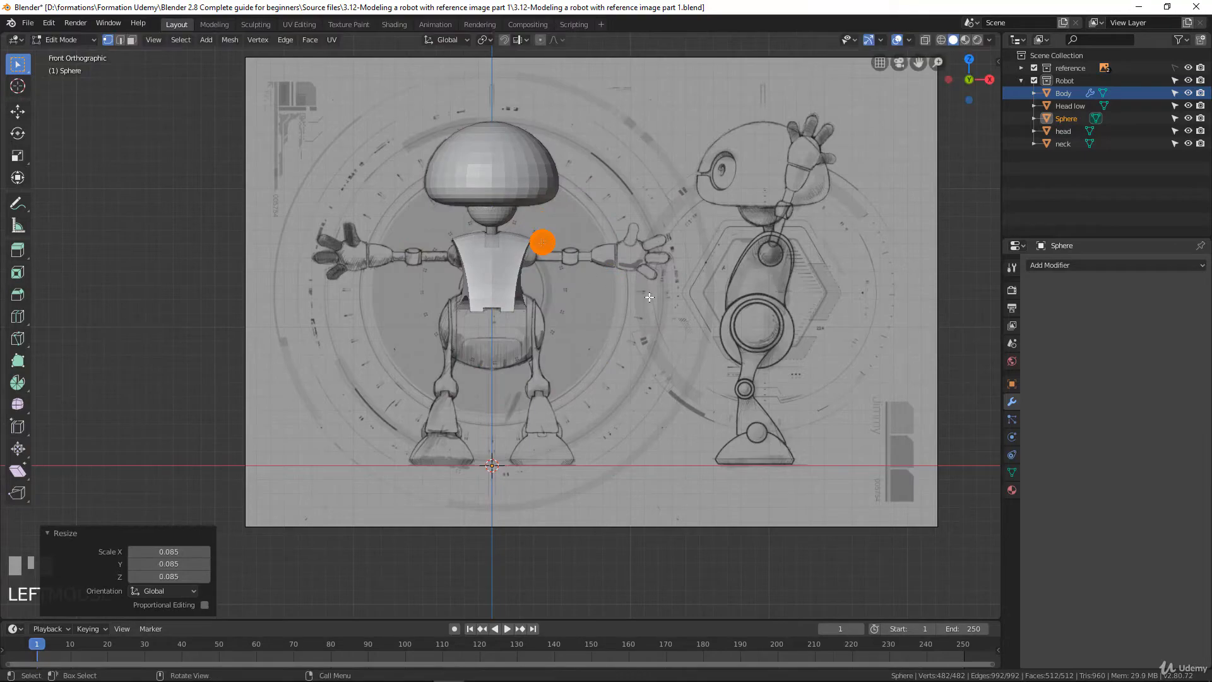
In wireframe display, fit the sphere over the sketched shoulder joint on the +X side, enlarging it by a factor of about 1.1
{"action": "key", "text": "z"}
{"action": "left_click", "coordinate": [619, 324]}
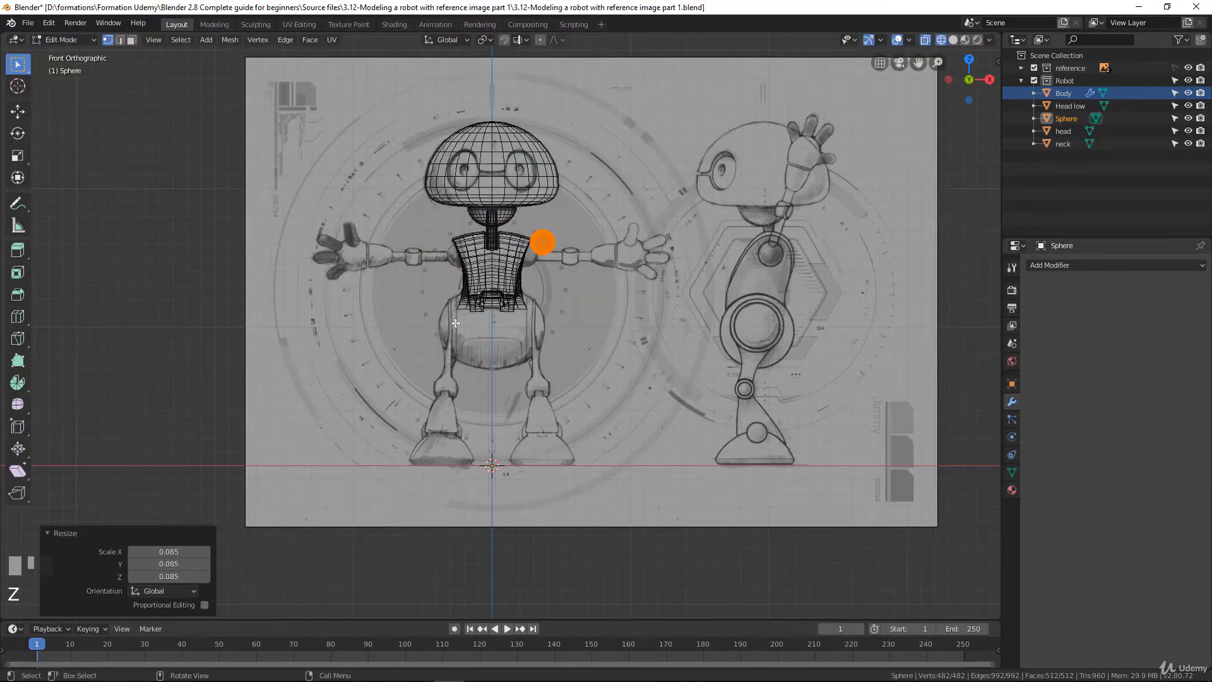
{"action": "scroll", "coordinate": [636, 384], "scroll_direction": "up", "scroll_amount": 5}
{"action": "scroll", "coordinate": [636, 384], "scroll_direction": "up", "scroll_amount": 3, "text": "shift"}
{"action": "scroll", "coordinate": [636, 384], "scroll_direction": "up", "scroll_amount": 1}
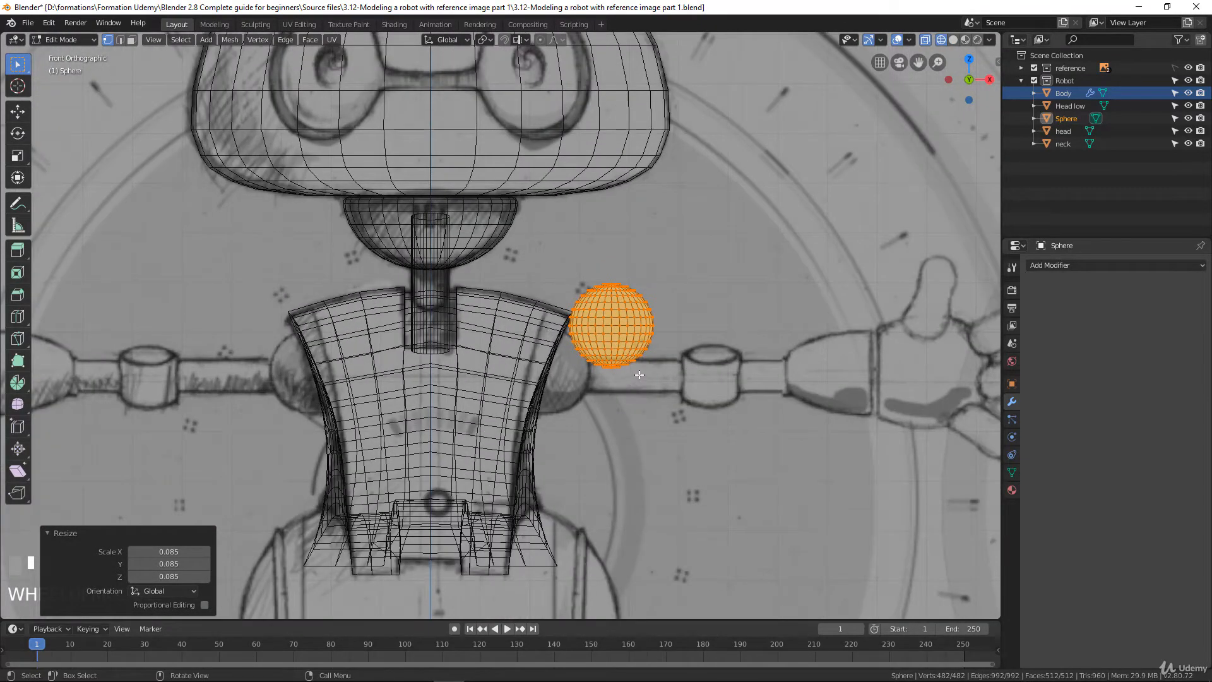
{"action": "key", "text": "g"}
{"action": "left_click", "coordinate": [574, 417]}
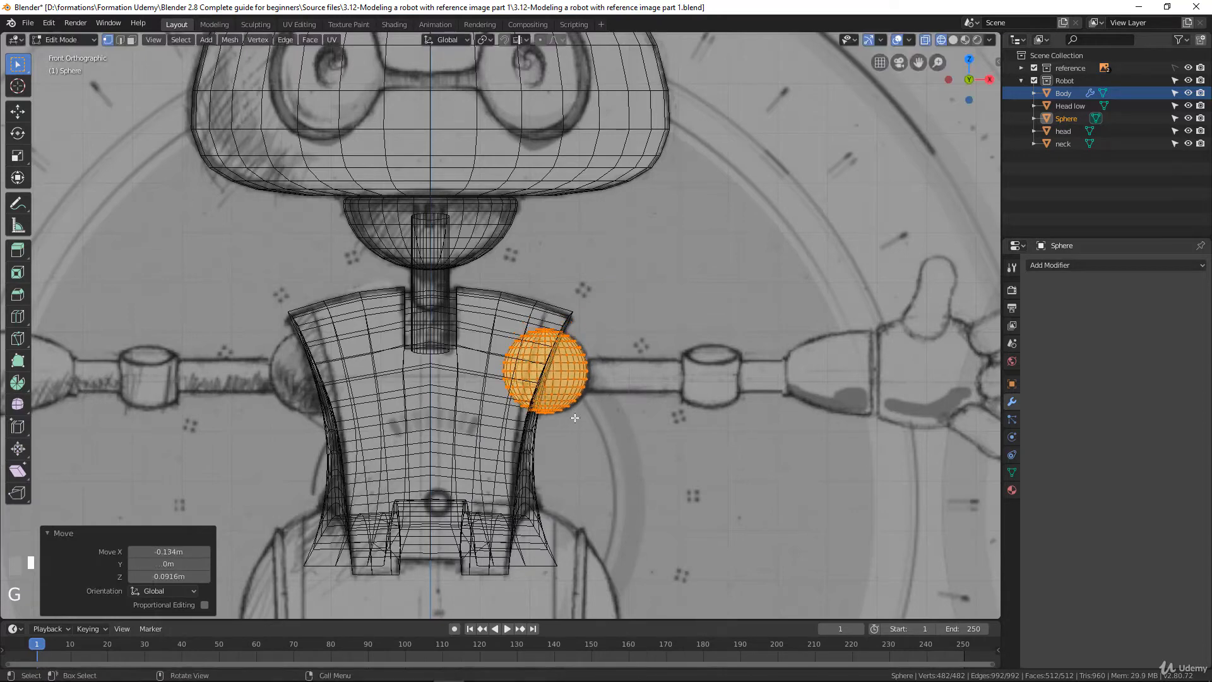
{"action": "key", "text": "s"}
{"action": "left_click", "coordinate": [635, 433]}
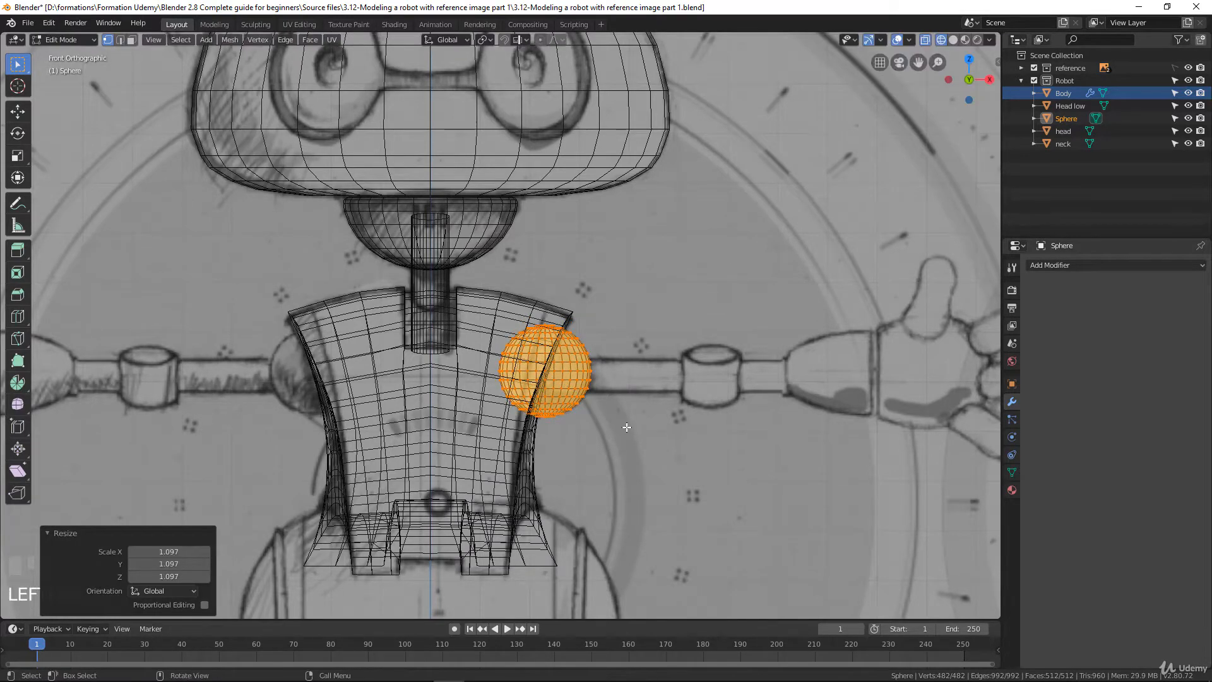
{"action": "key", "text": "g"}
{"action": "left_click", "coordinate": [624, 424]}
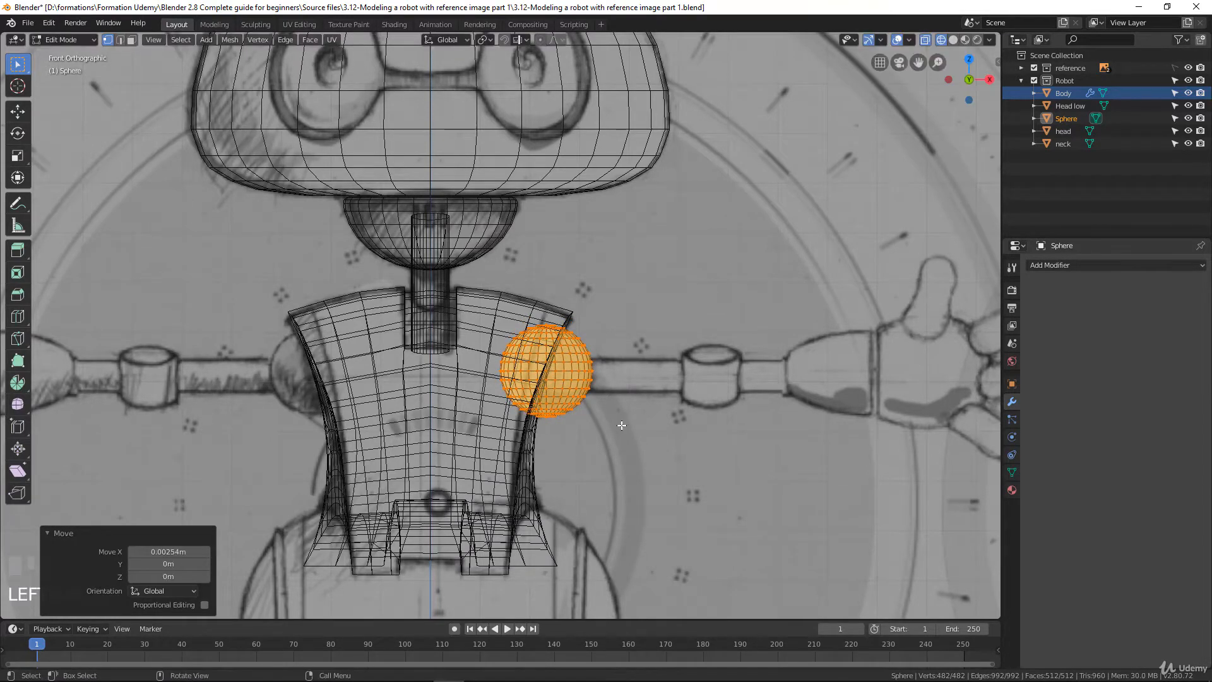
In the right side view, shift the sphere about 0.043 m along Y toward the sketched shoulder joint
{"action": "key", "text": "KP_3"}
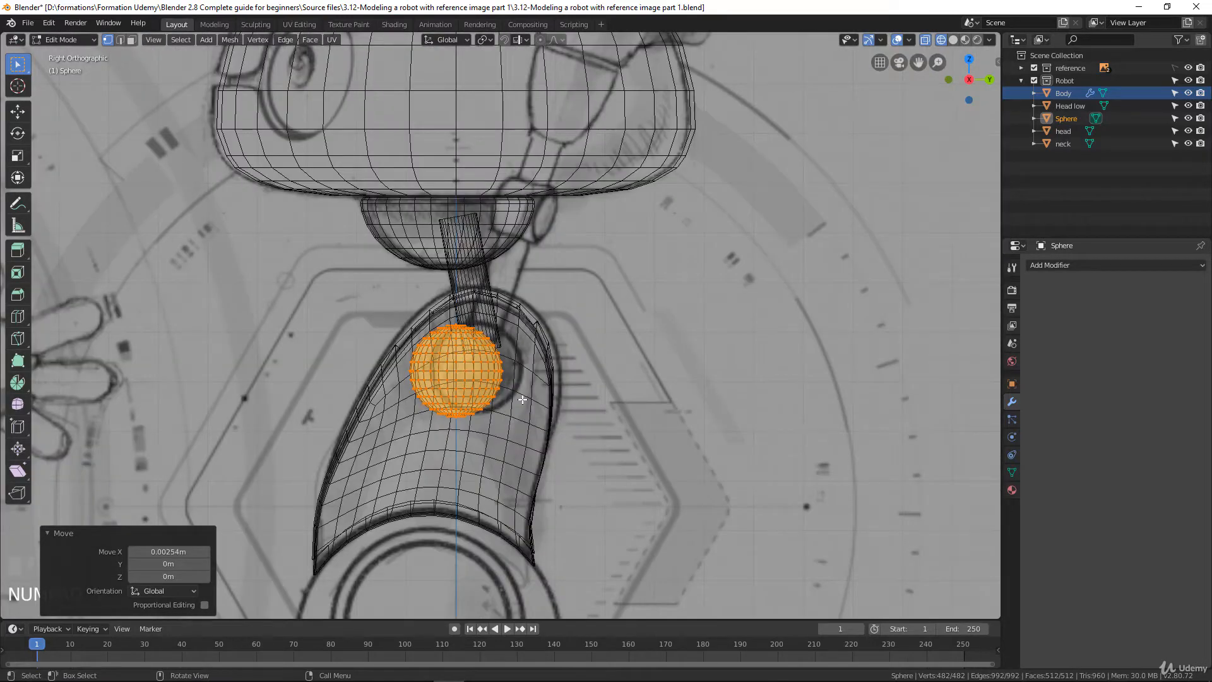
{"action": "key", "text": "g"}
{"action": "key", "text": "y"}
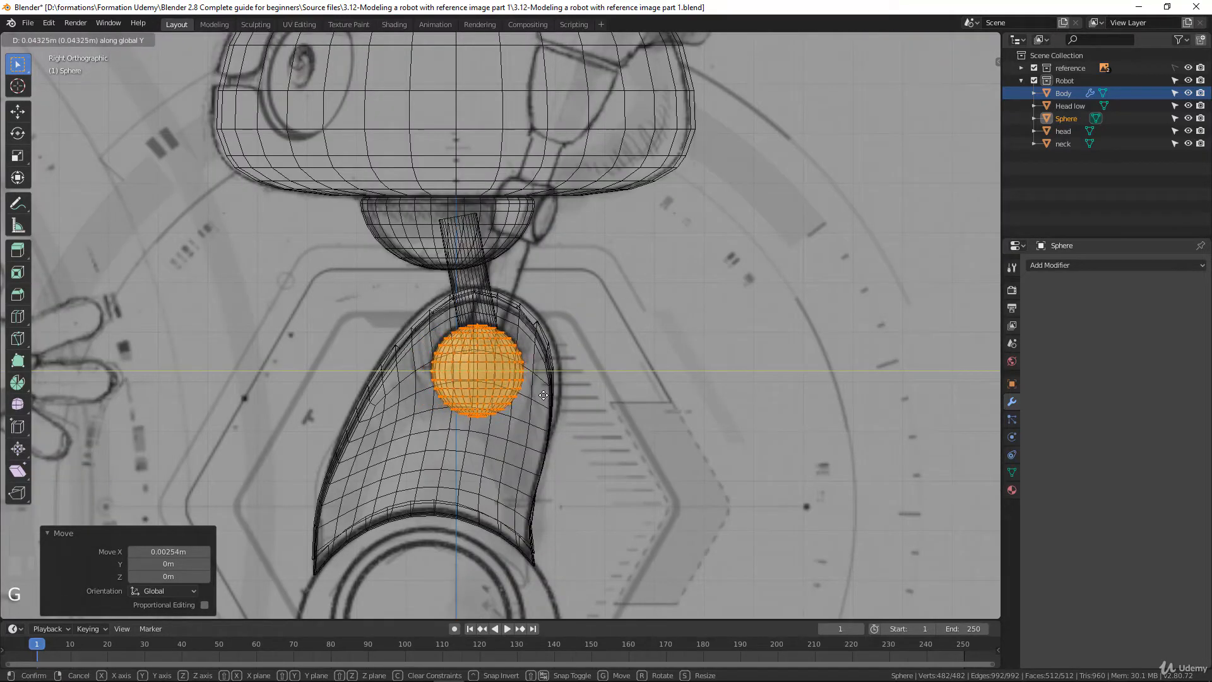
{"action": "left_click", "coordinate": [543, 395]}
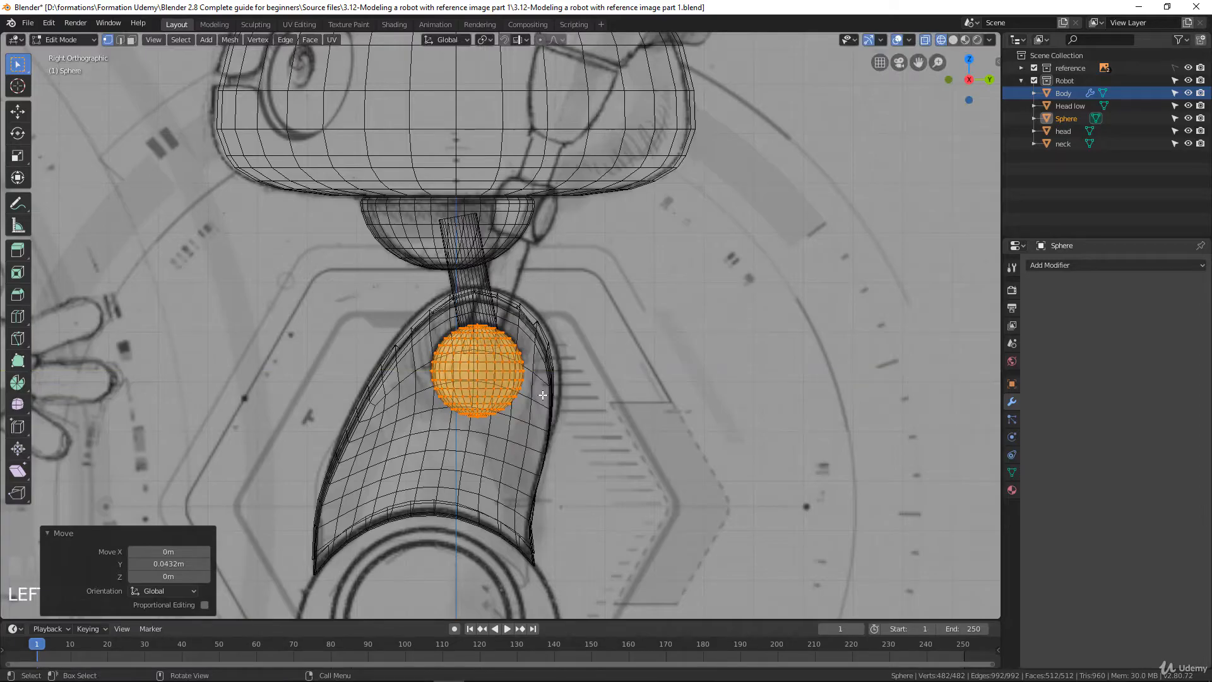
Rotate the sphere mesh 90° in the front view
{"action": "key", "text": "KP_1"}
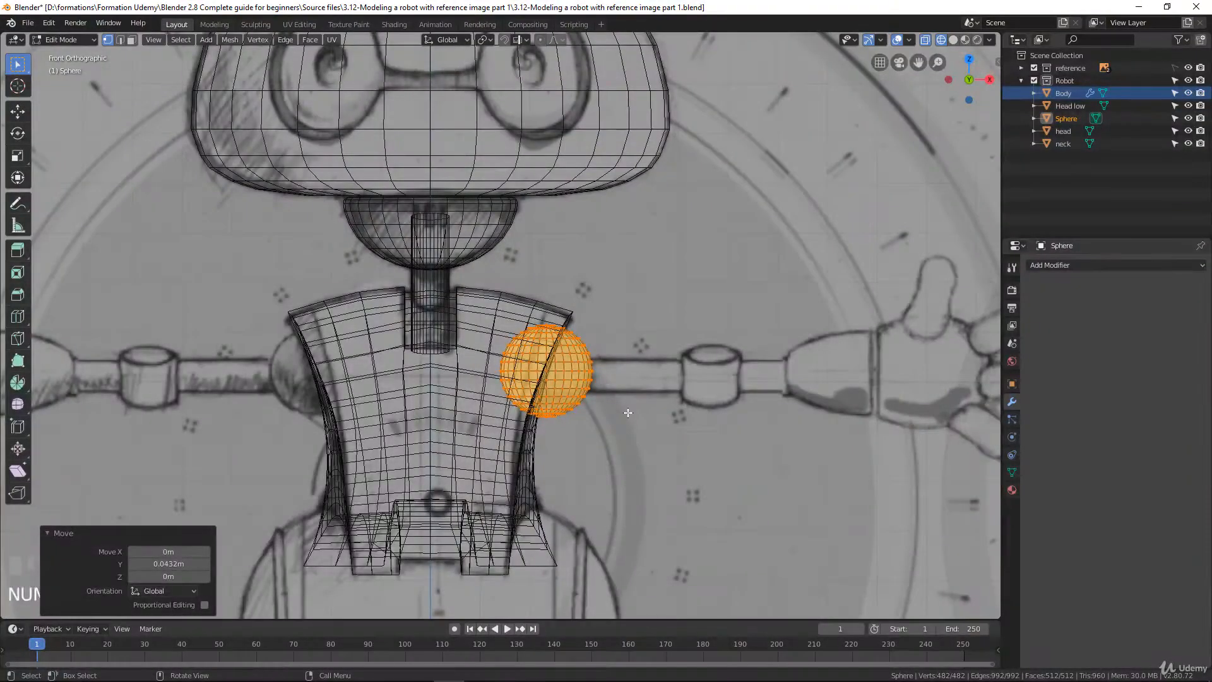
{"action": "type", "text": "r90"}
{"action": "left_click", "coordinate": [627, 365]}
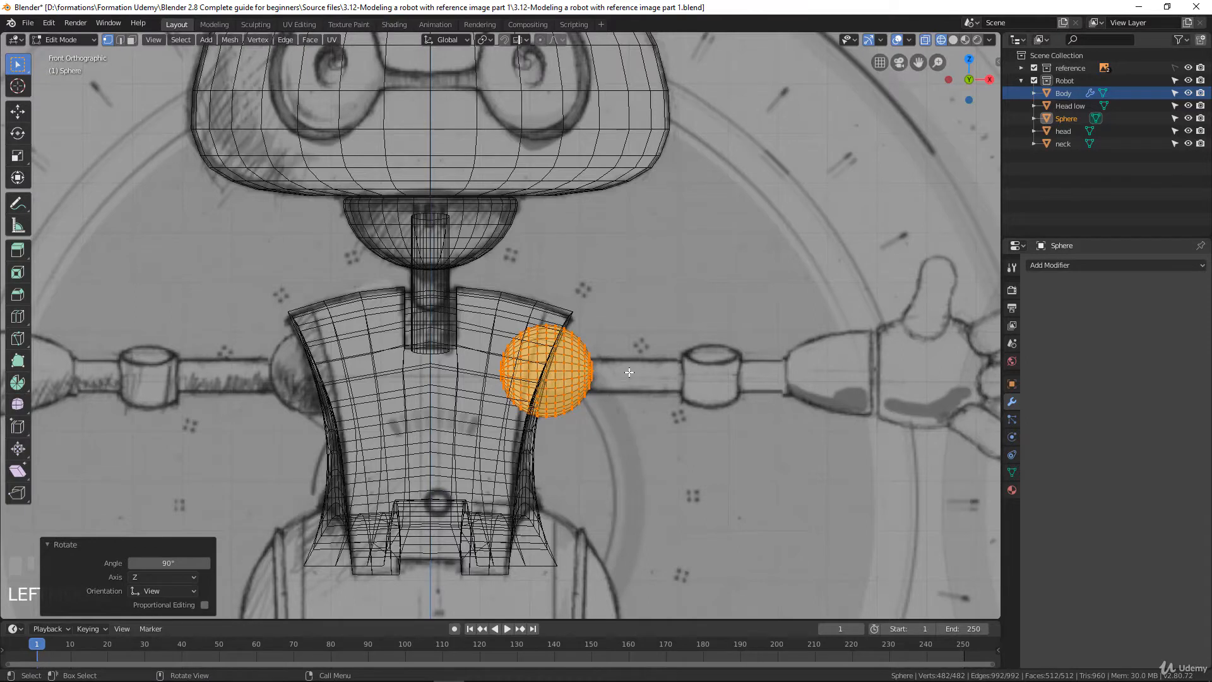
Rename the sphere object as shoulder and return to Object Mode
{"action": "double_click", "coordinate": [1070, 119]}
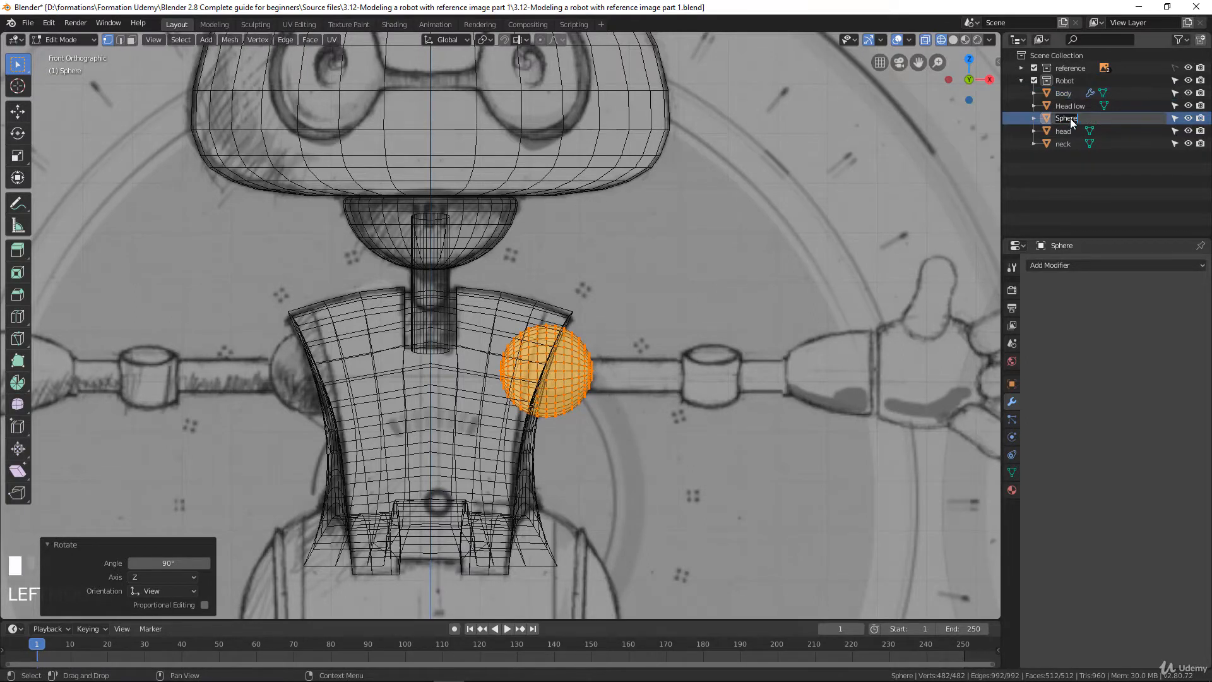
{"action": "type", "text": "shoulder"}
{"action": "key", "text": "Return"}
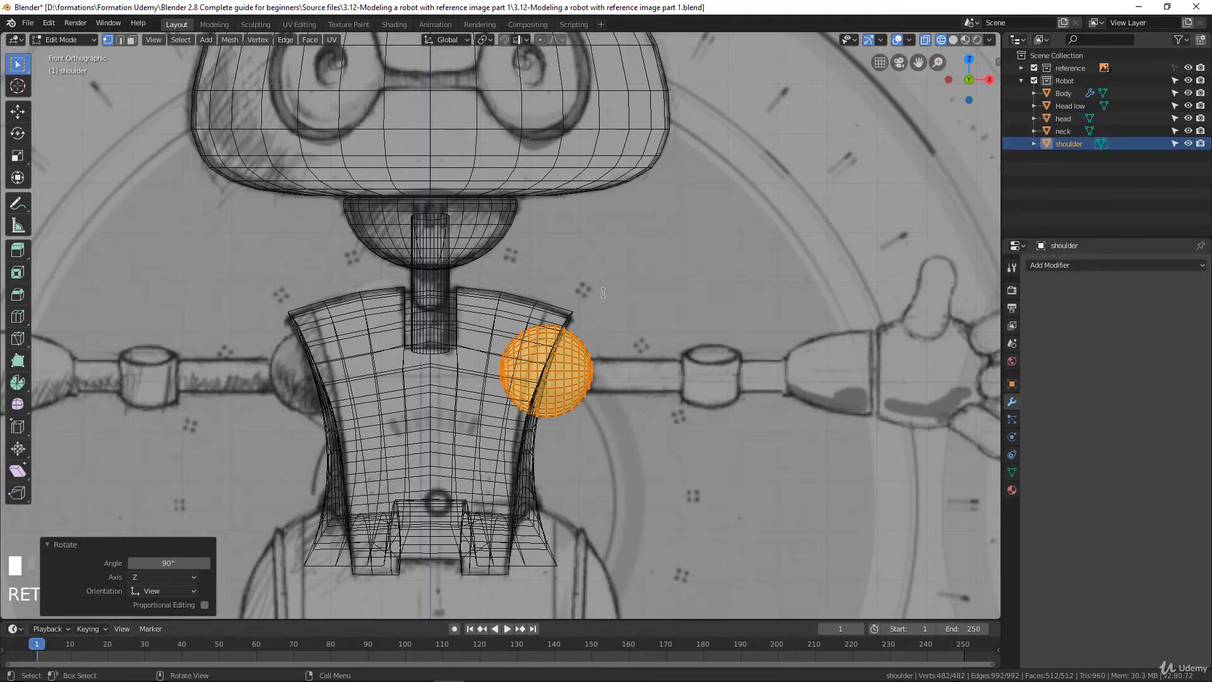
{"action": "key", "text": "Tab"}
Add a mesh cylinder for the arm
{"action": "scroll", "coordinate": [565, 354], "scroll_direction": "down", "scroll_amount": 3}
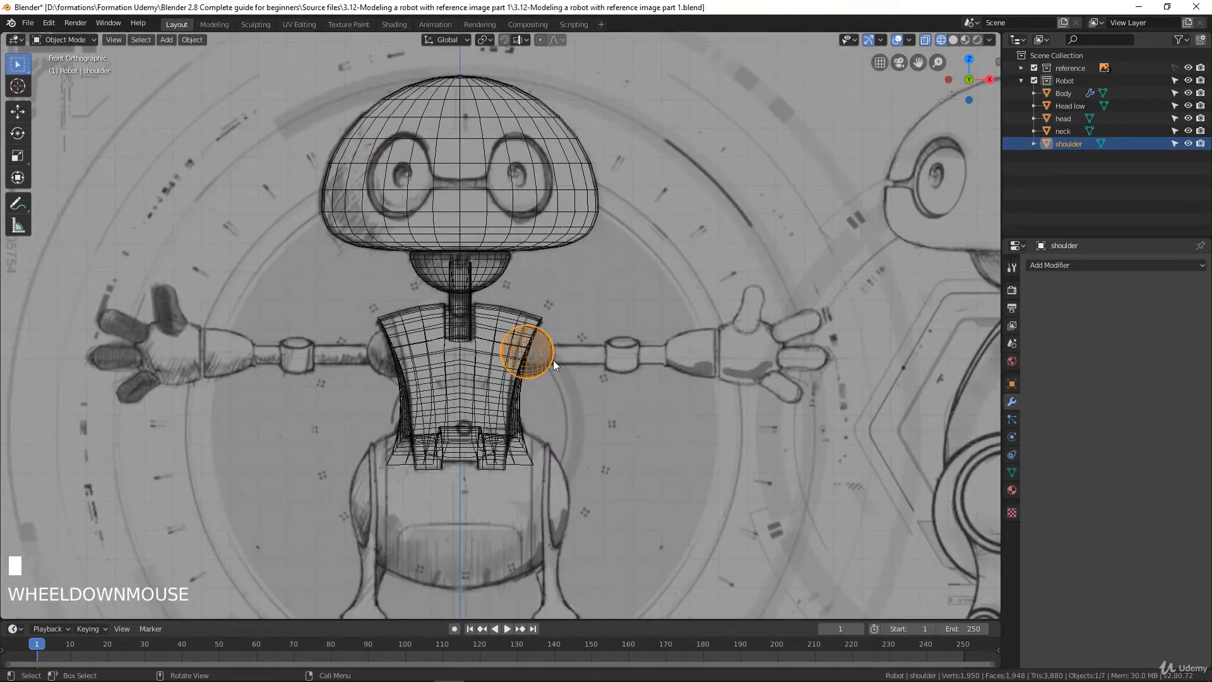
{"action": "scroll", "coordinate": [581, 378], "scroll_direction": "down", "scroll_amount": 2}
{"action": "scroll", "coordinate": [581, 378], "scroll_direction": "up", "scroll_amount": 3}
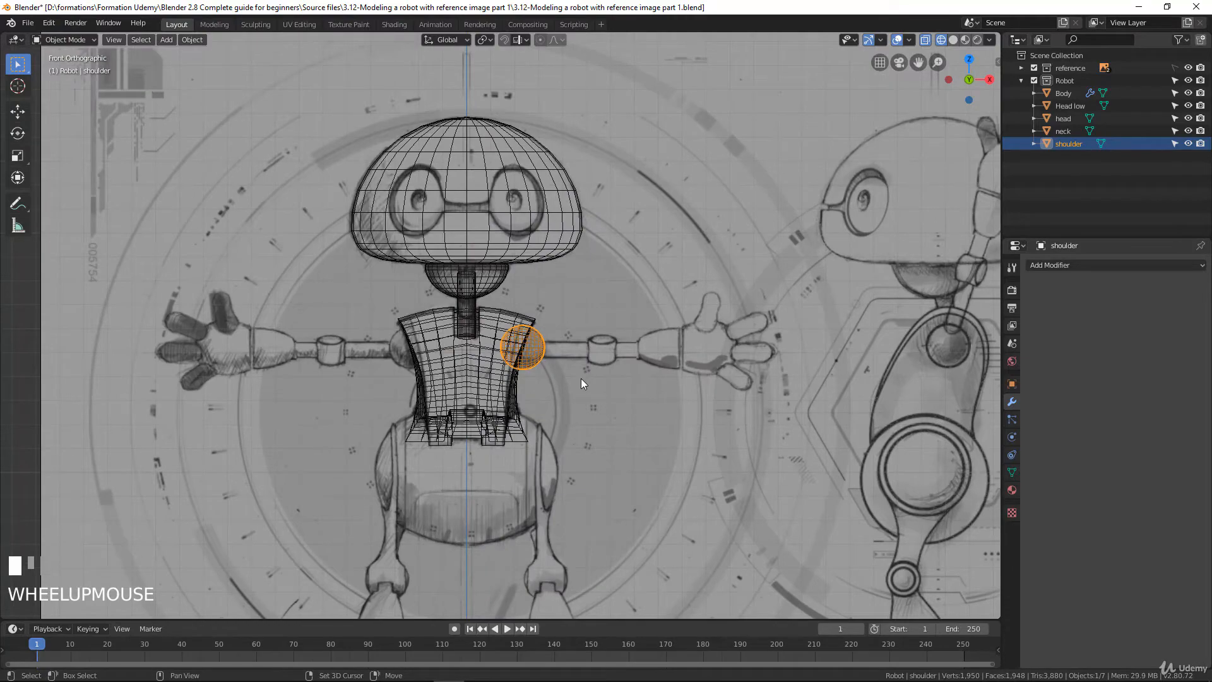
{"action": "key", "text": "shift+a"}
{"action": "mouse_move", "coordinate": [581, 377]}
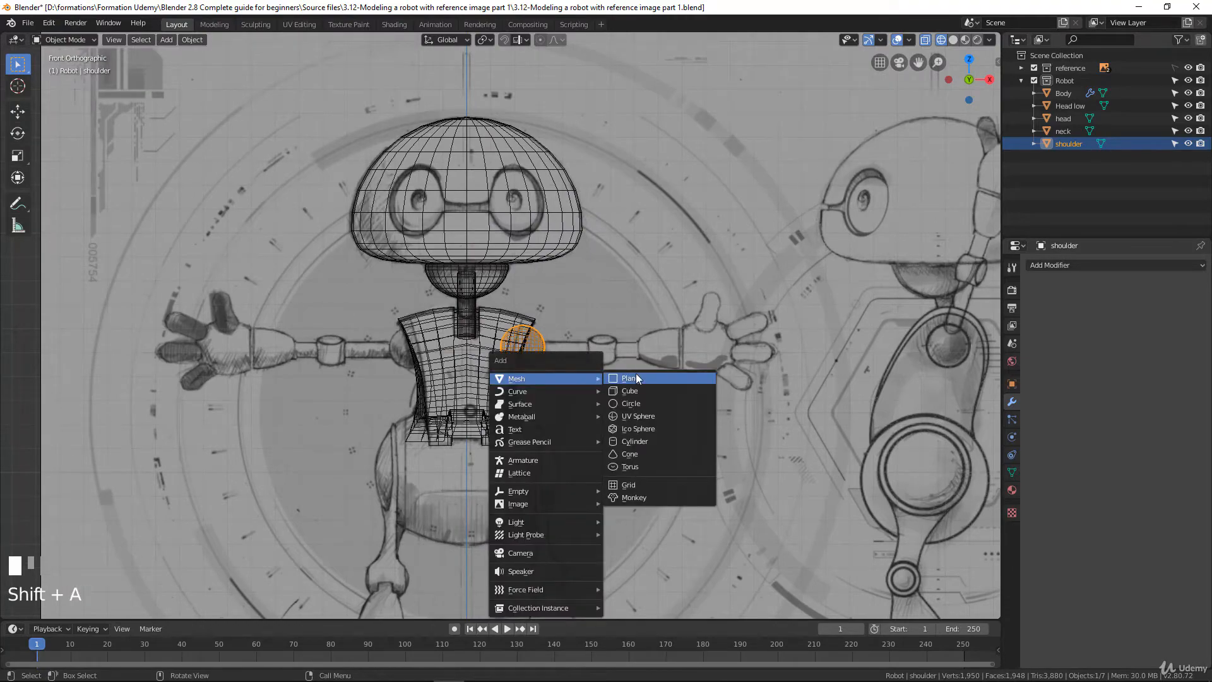
{"action": "left_click", "coordinate": [632, 440]}
Set the new cylinder's radius to 0.29 m
{"action": "scroll", "coordinate": [540, 422], "scroll_direction": "down", "scroll_amount": 3}
{"action": "scroll", "coordinate": [558, 446], "scroll_direction": "up", "scroll_amount": 2}
{"action": "middle_click_drag", "start_coordinate": [558, 445], "coordinate": [592, 271], "text": "shift"}
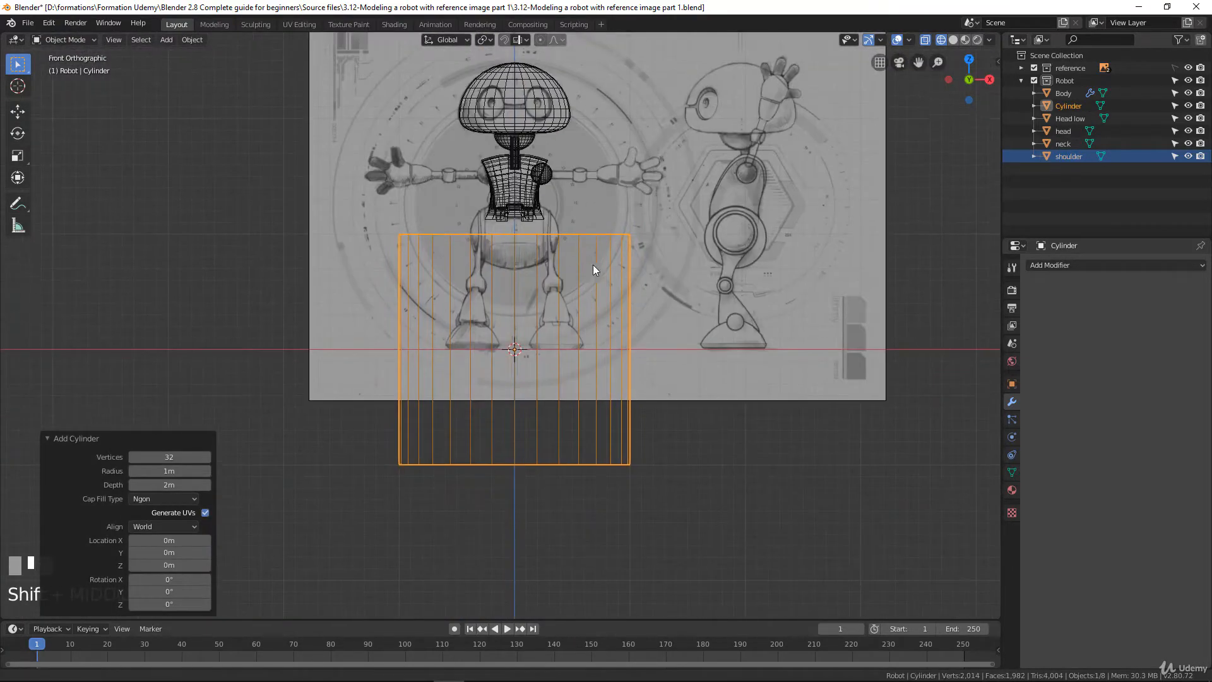
{"action": "scroll", "coordinate": [587, 327], "scroll_direction": "down", "scroll_amount": 3}
{"action": "scroll", "coordinate": [589, 340], "scroll_direction": "up", "scroll_amount": 3}
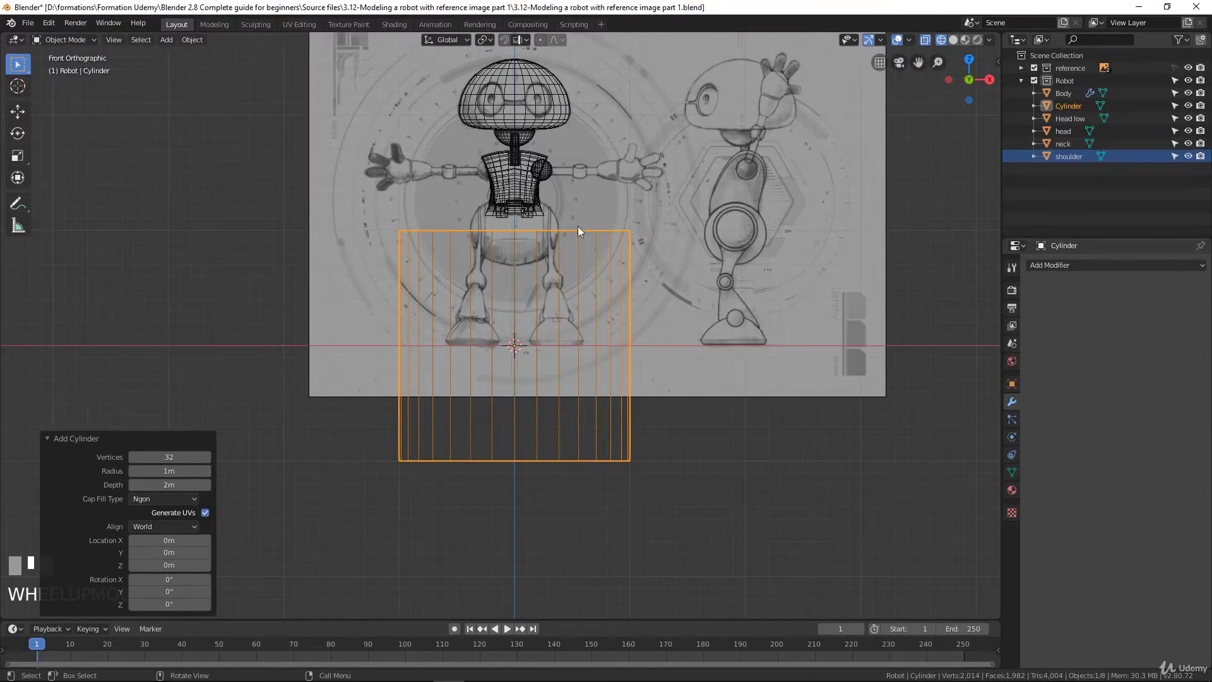
{"action": "scroll", "coordinate": [645, 294], "scroll_direction": "up", "scroll_amount": 2}
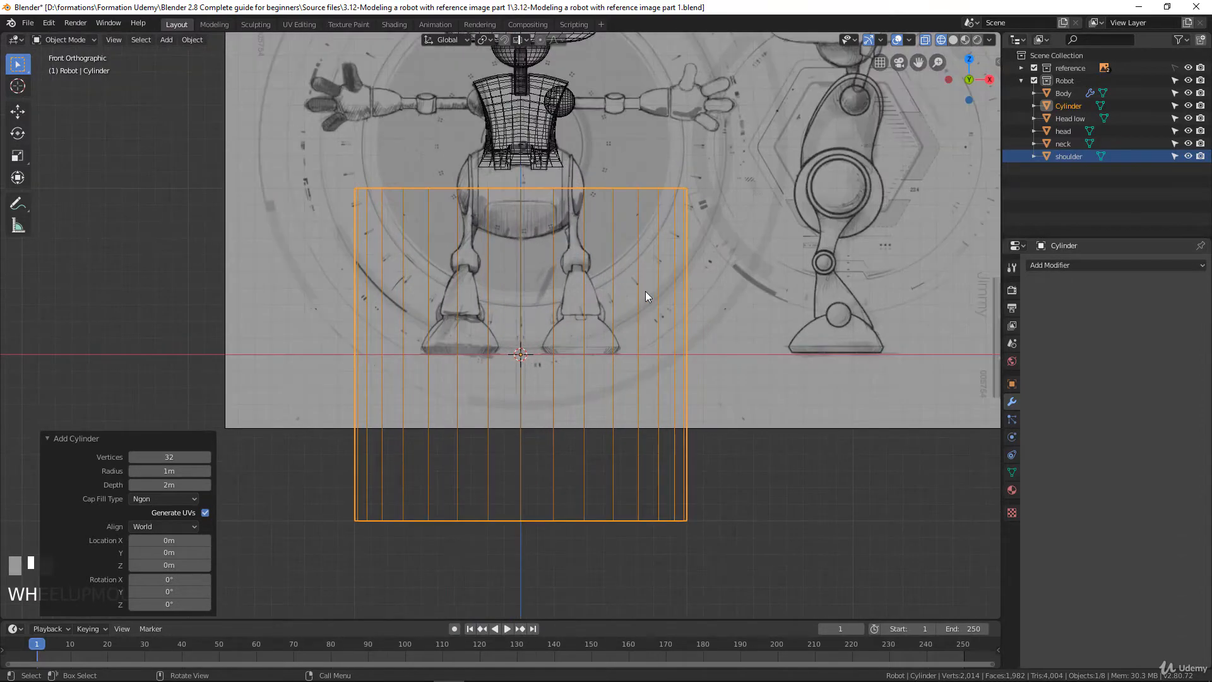
{"action": "scroll", "coordinate": [652, 292], "scroll_direction": "down", "scroll_amount": 1}
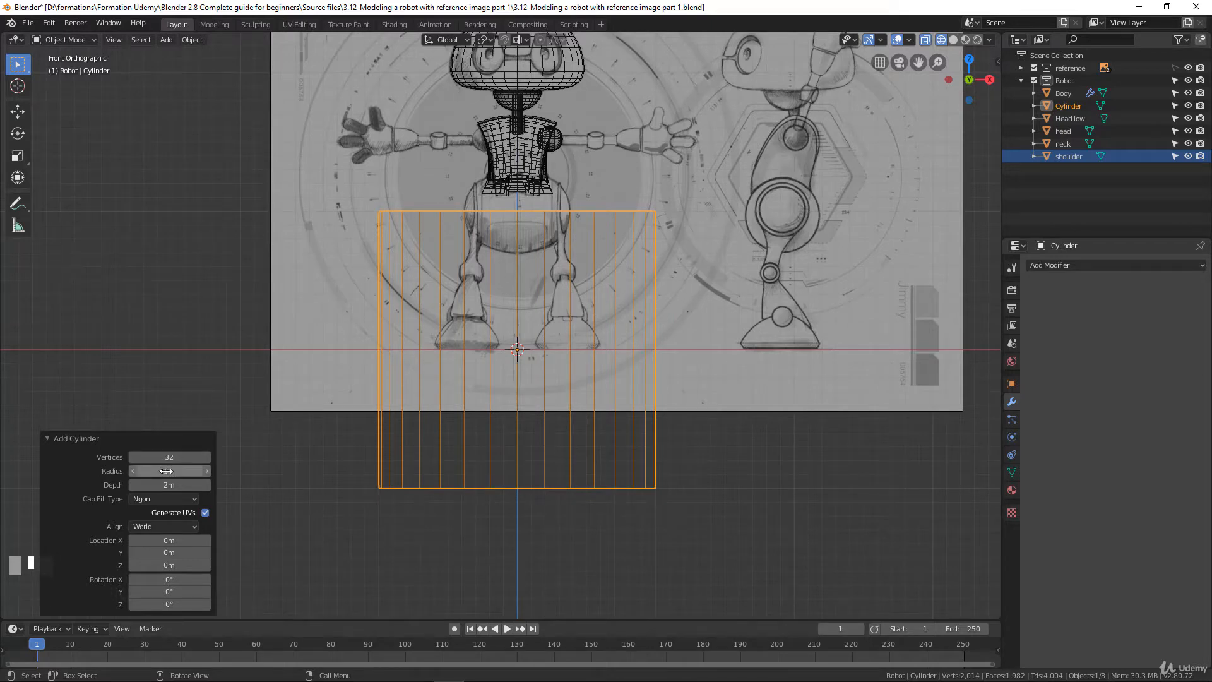
{"action": "left_click_drag", "start_coordinate": [166, 470], "coordinate": [117, 473]}
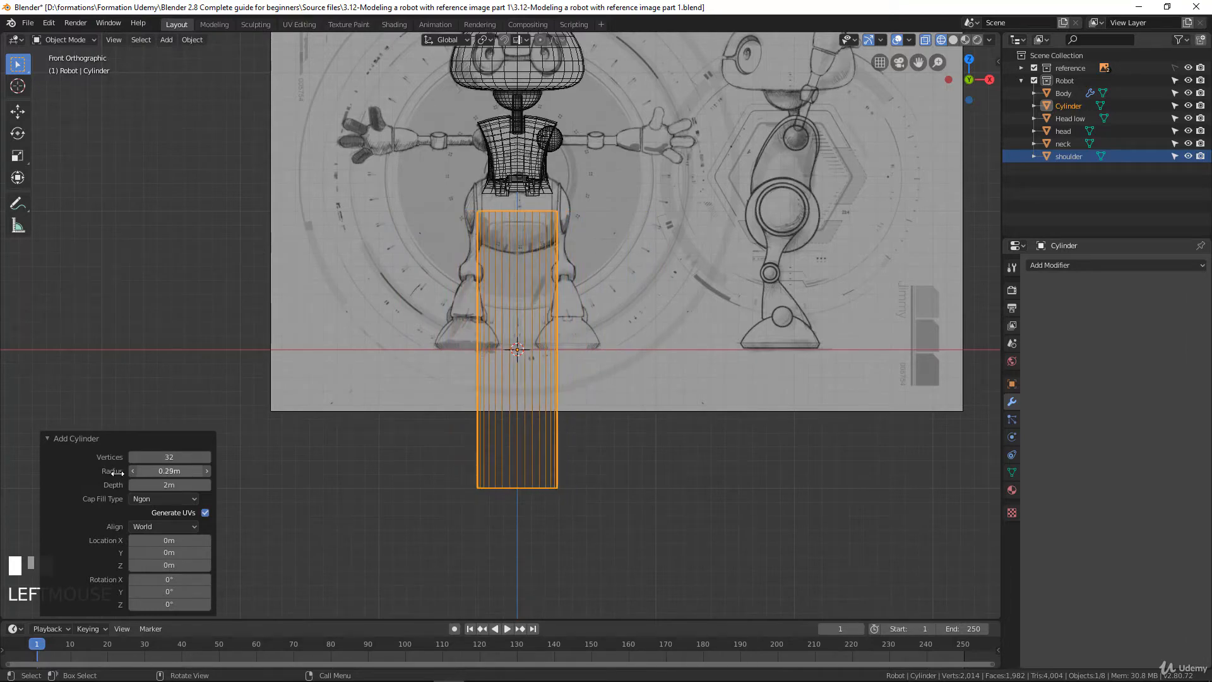
In Edit Mode, rotate the cylinder mesh 90° in the front view so it lies horizontally
{"action": "key", "text": "Tab"}
{"action": "scroll", "coordinate": [618, 322], "scroll_direction": "up", "scroll_amount": 2}
{"action": "scroll", "coordinate": [617, 322], "scroll_direction": "down", "scroll_amount": 1}
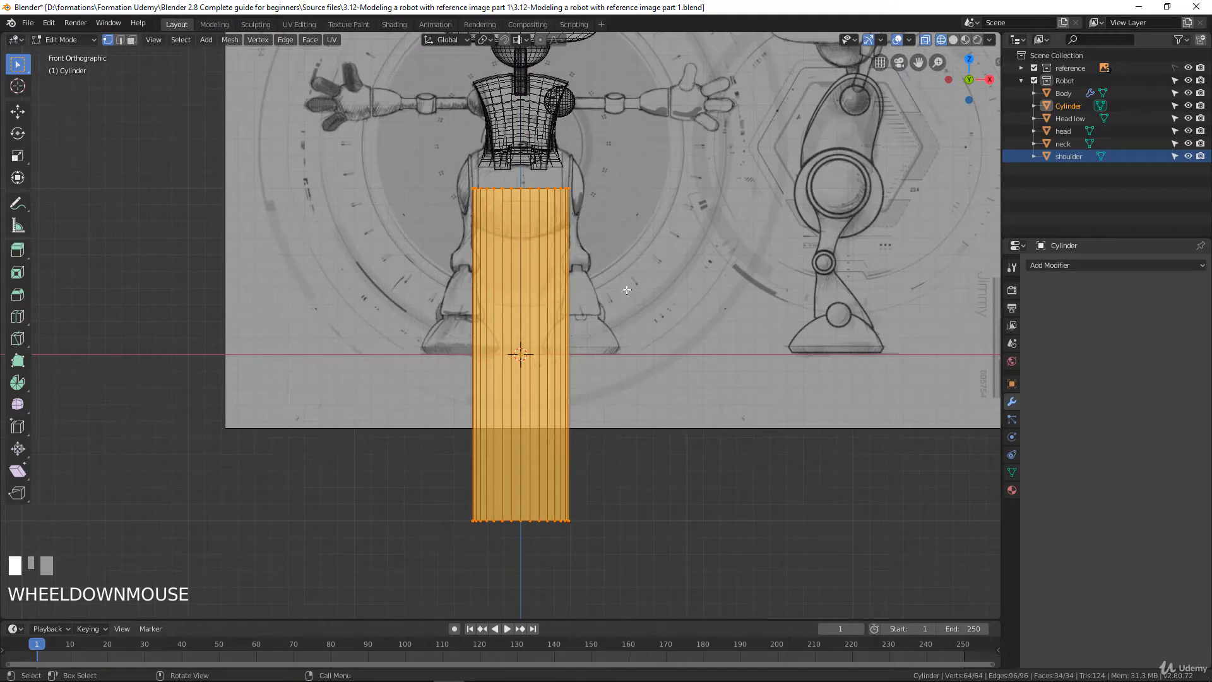
{"action": "type", "text": "r90"}
{"action": "left_click", "coordinate": [782, 373]}
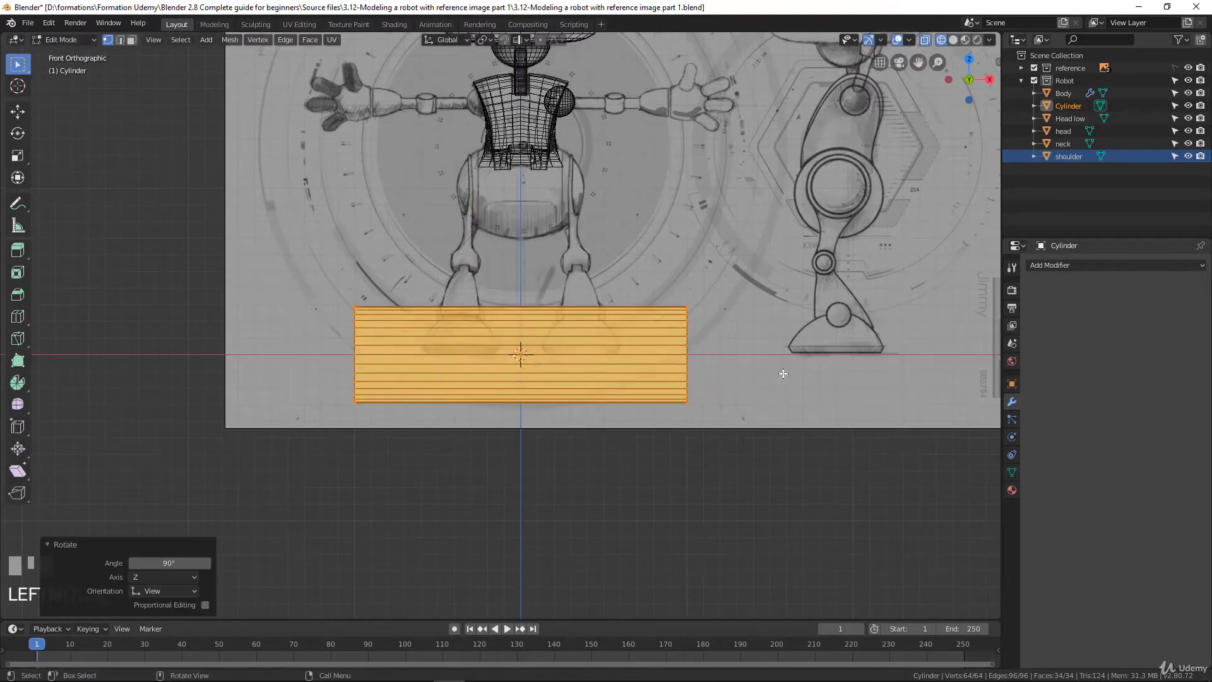
Move the cylinder about 0.41 m in X and 1.5 m in Z to the sketched arm, and scale it to about 0.114
{"action": "key", "text": "g"}
{"action": "left_click", "coordinate": [855, 138]}
{"action": "key", "text": "s"}
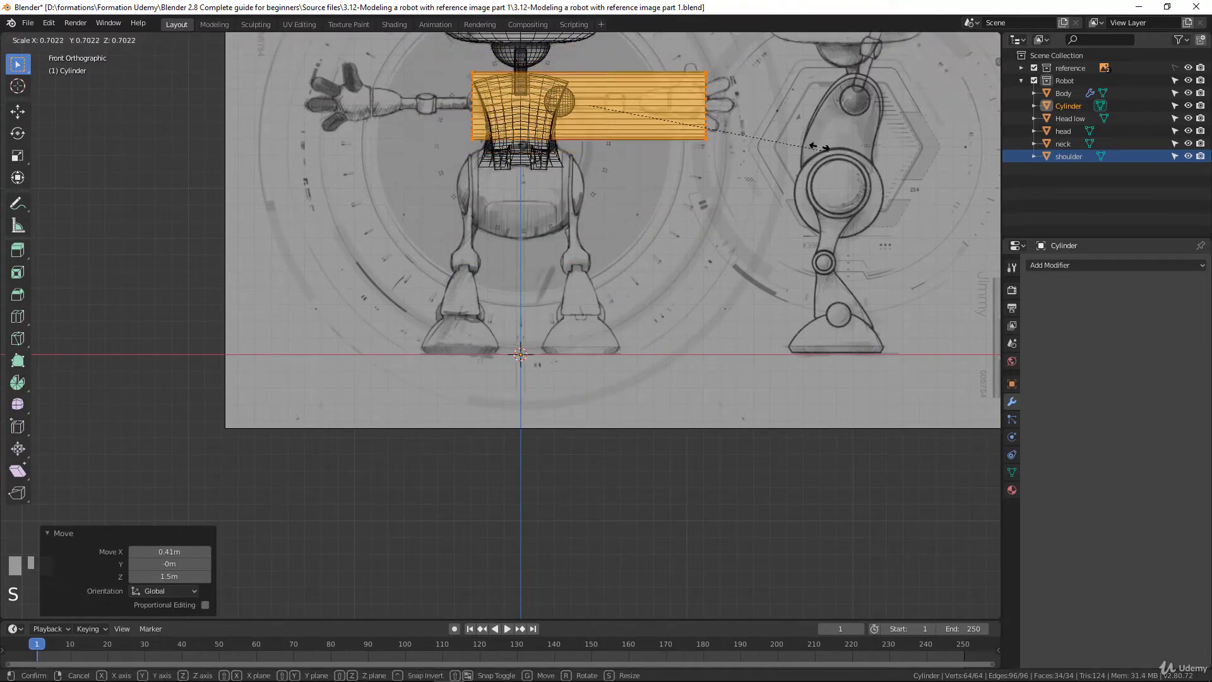
{"action": "left_click", "coordinate": [637, 111]}
{"action": "scroll", "coordinate": [697, 159], "scroll_direction": "up", "scroll_amount": 3}
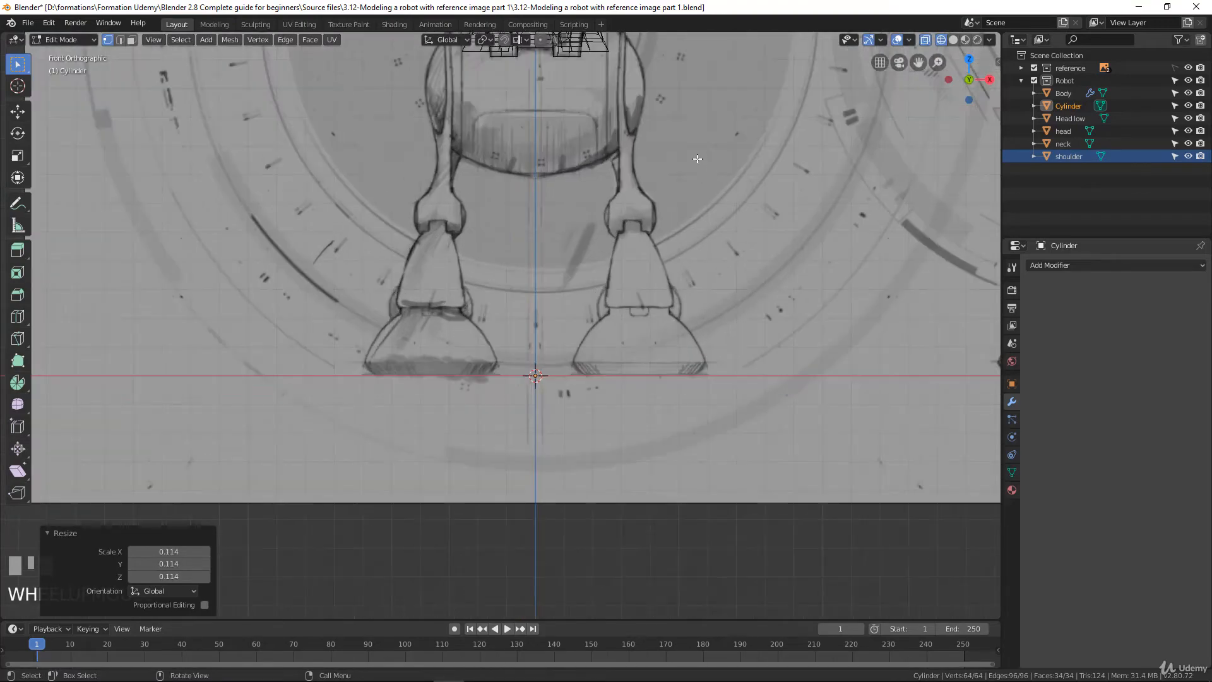
Move the cylinder up about 0.015 m in Z in the front view so it lines up with the sketched upper arm
{"action": "key", "text": "KP_Decimal"}
{"action": "scroll", "coordinate": [692, 175], "scroll_direction": "down", "scroll_amount": 1}
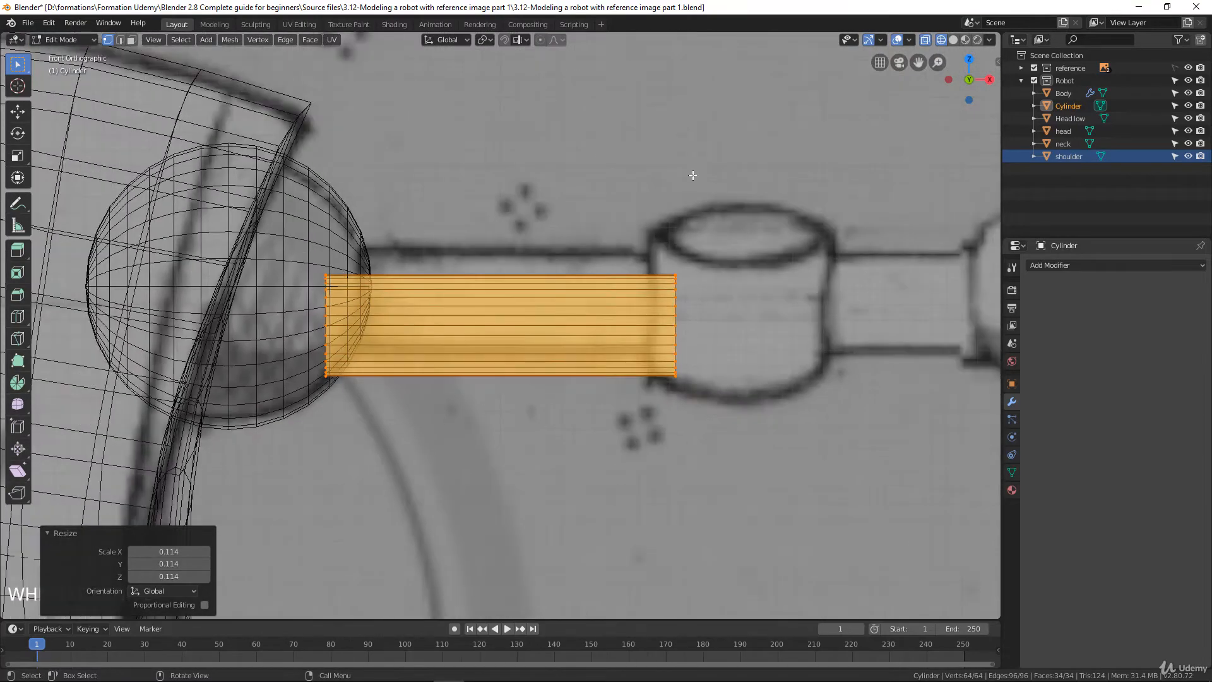
{"action": "left_click", "coordinate": [51, 533]}
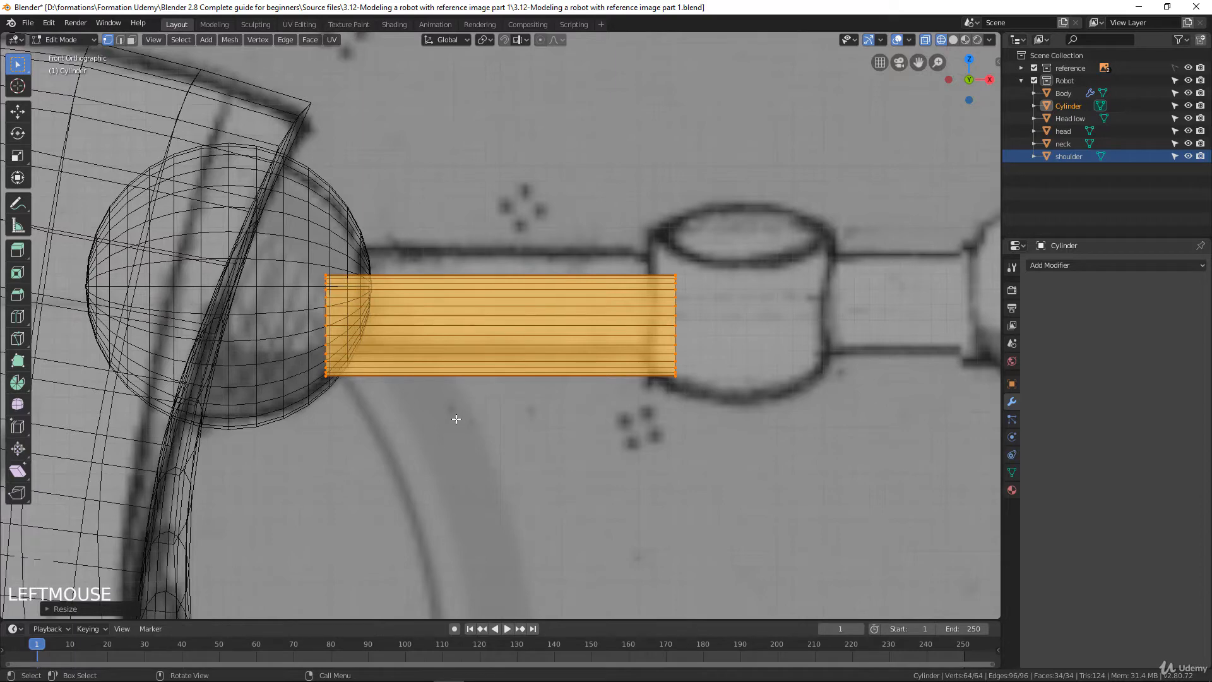
{"action": "key", "text": "KP_Decimal"}
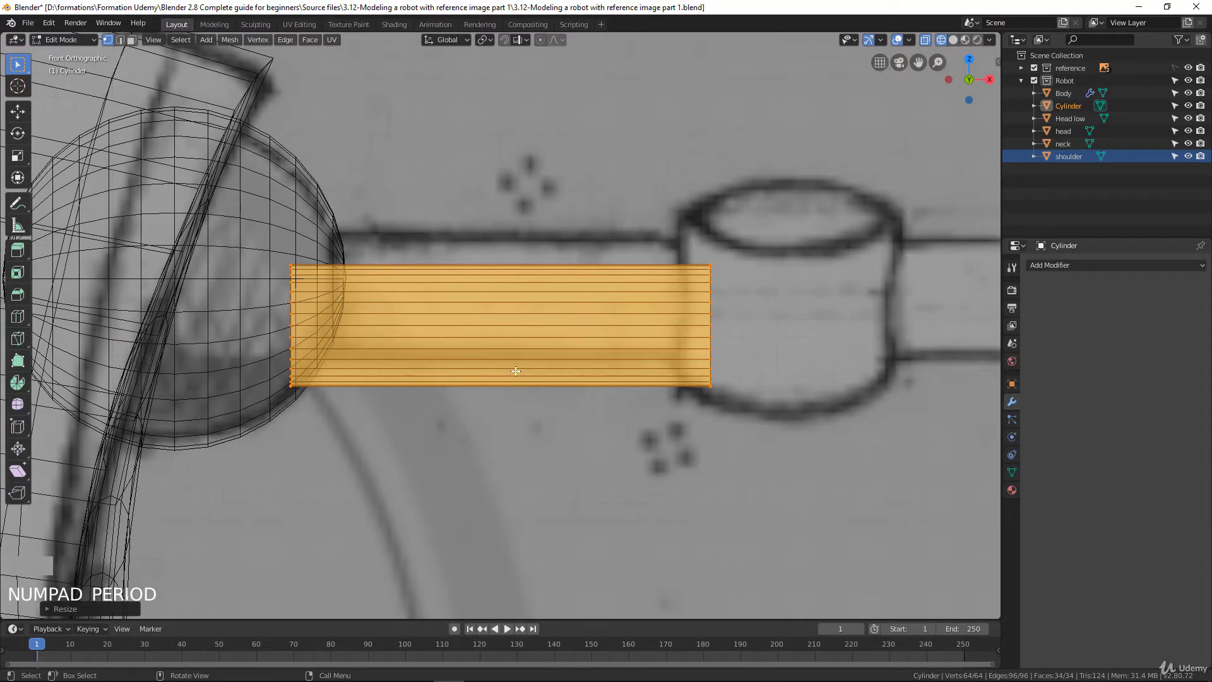
{"action": "scroll", "coordinate": [637, 386], "scroll_direction": "down", "scroll_amount": 3}
{"action": "scroll", "coordinate": [638, 385], "scroll_direction": "up", "scroll_amount": 2}
{"action": "key", "text": "g"}
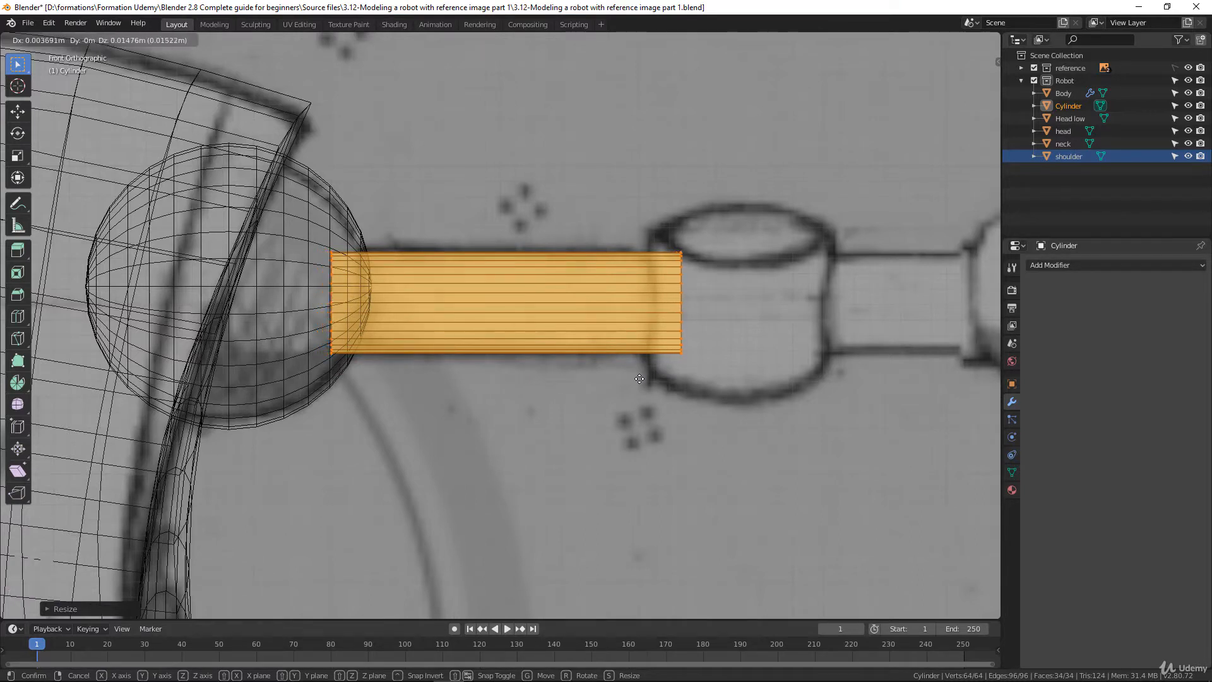
{"action": "left_click", "coordinate": [643, 378]}
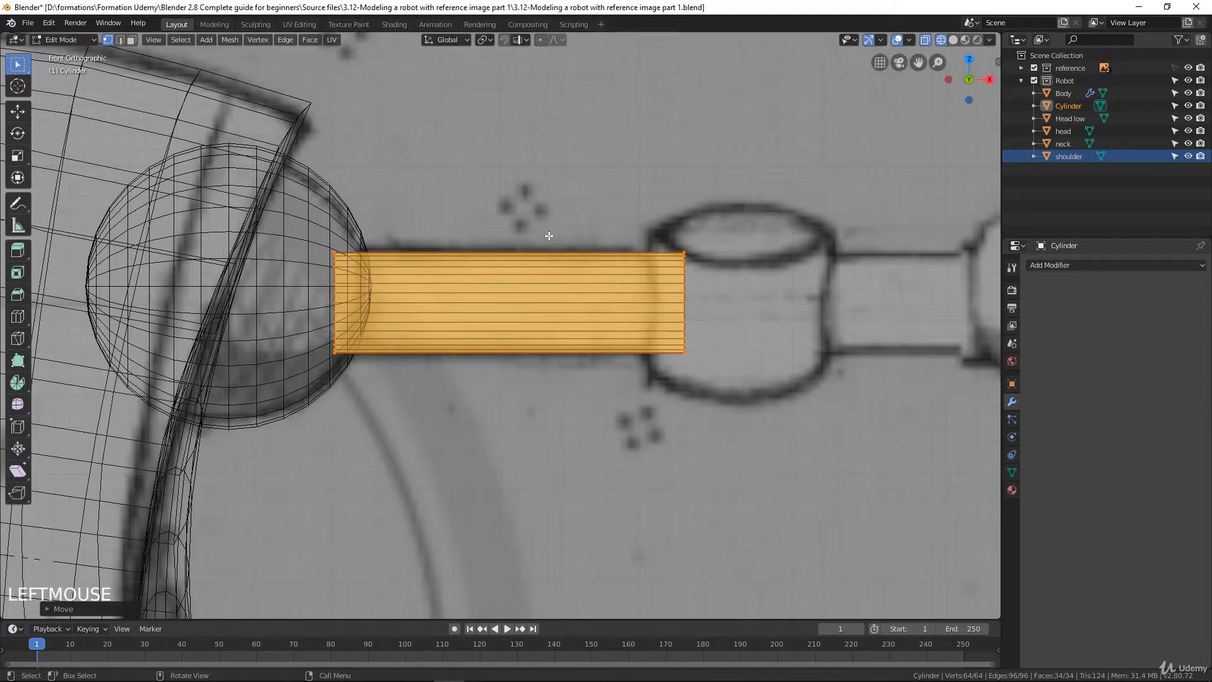
In the right side view, move the cylinder about 0.043 m along Y to centre it horizontally on the shoulder sphere
{"action": "scroll", "coordinate": [549, 236], "scroll_direction": "down", "scroll_amount": 2}
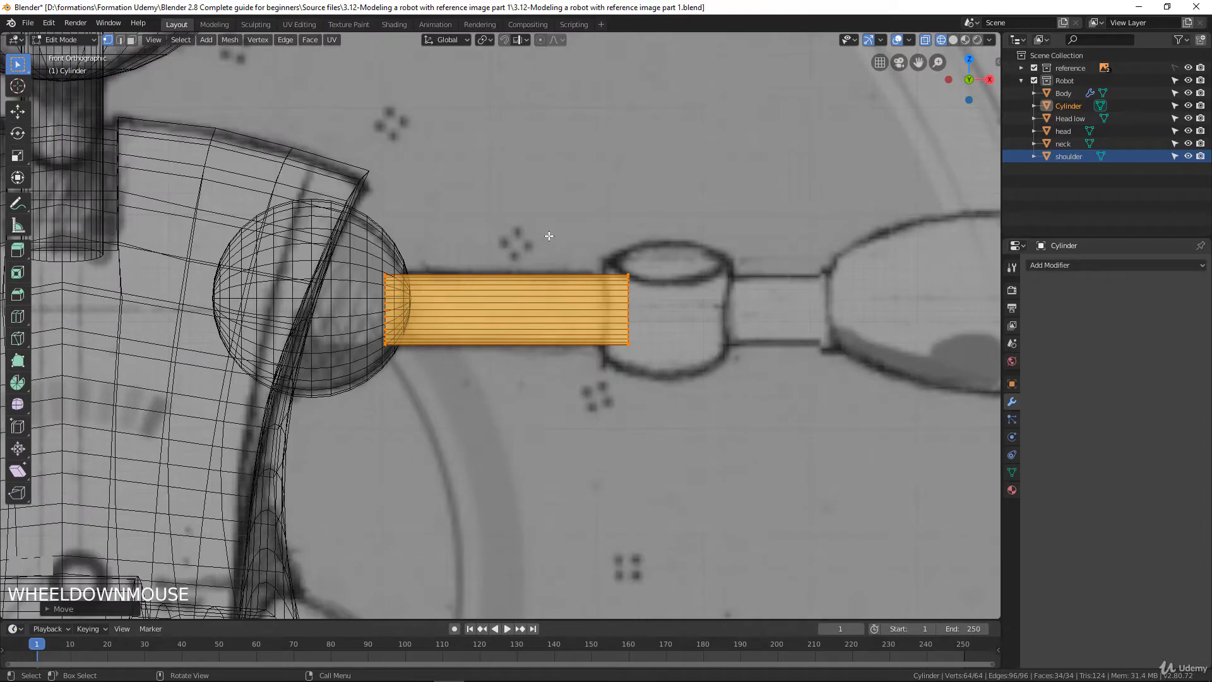
{"action": "key", "text": "KP_3"}
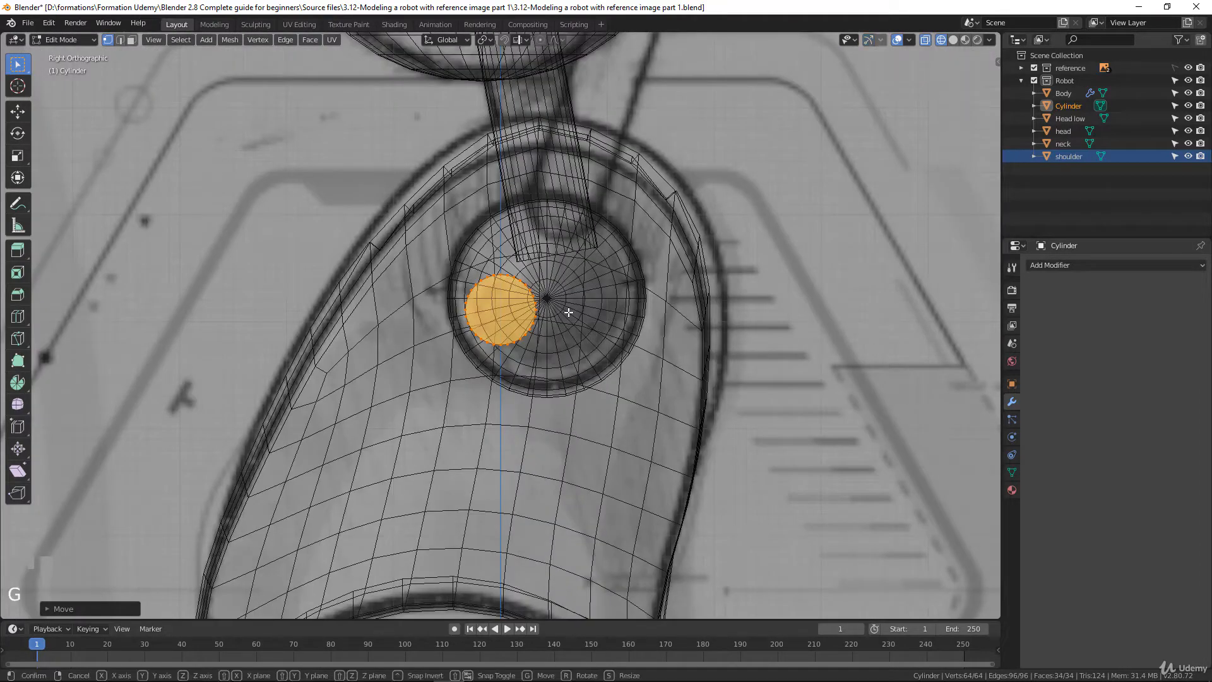
{"action": "key", "text": "g"}
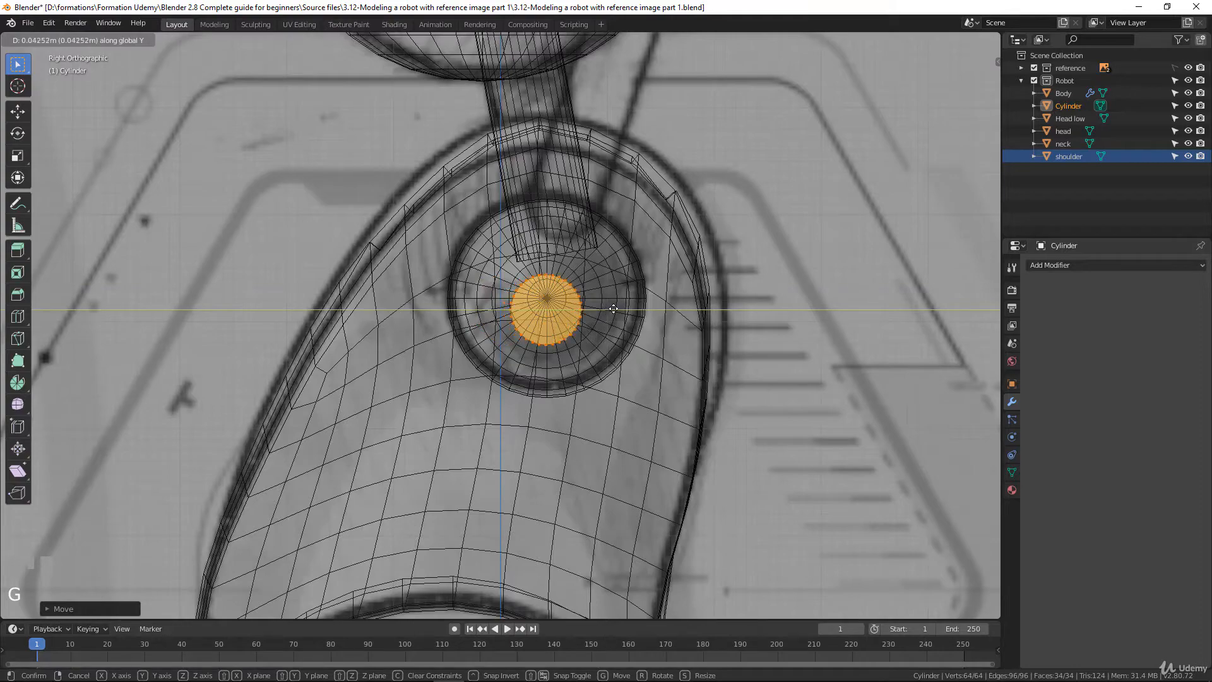
{"action": "left_click", "coordinate": [613, 309]}
Leave Edit Mode and rename the Cylinder object to Arm
{"action": "key", "text": "KP_1"}
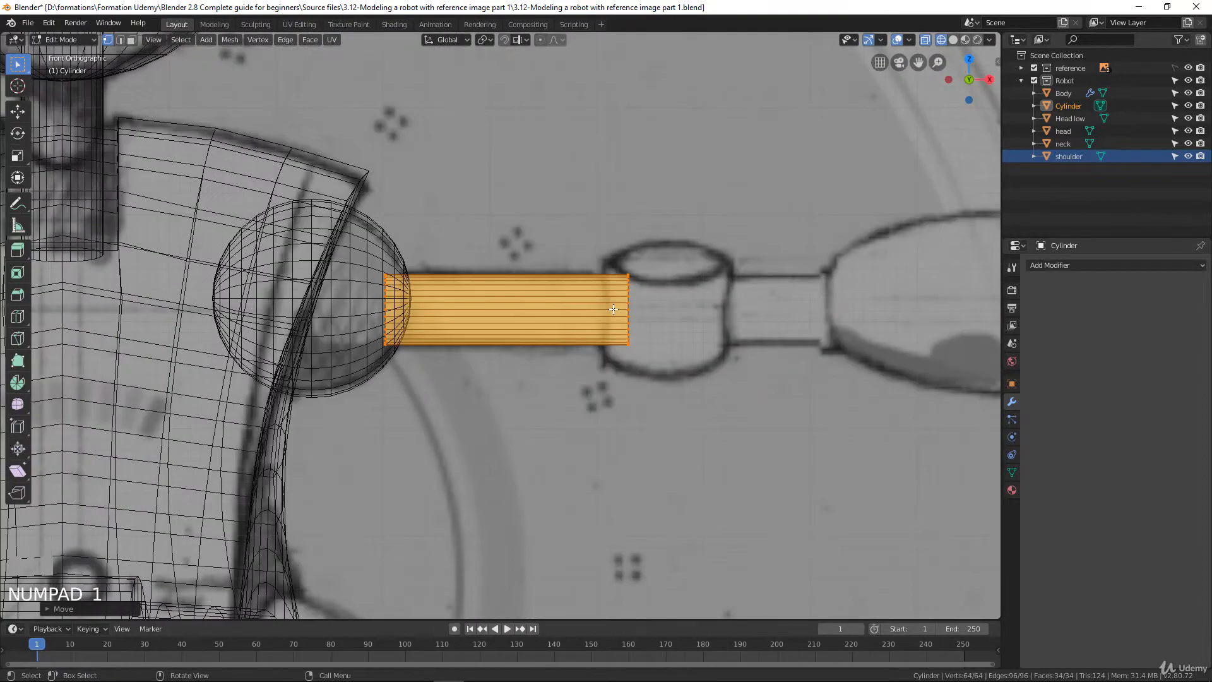
{"action": "scroll", "coordinate": [613, 309], "scroll_direction": "down", "scroll_amount": 4}
{"action": "scroll", "coordinate": [612, 303], "scroll_direction": "up", "scroll_amount": 3}
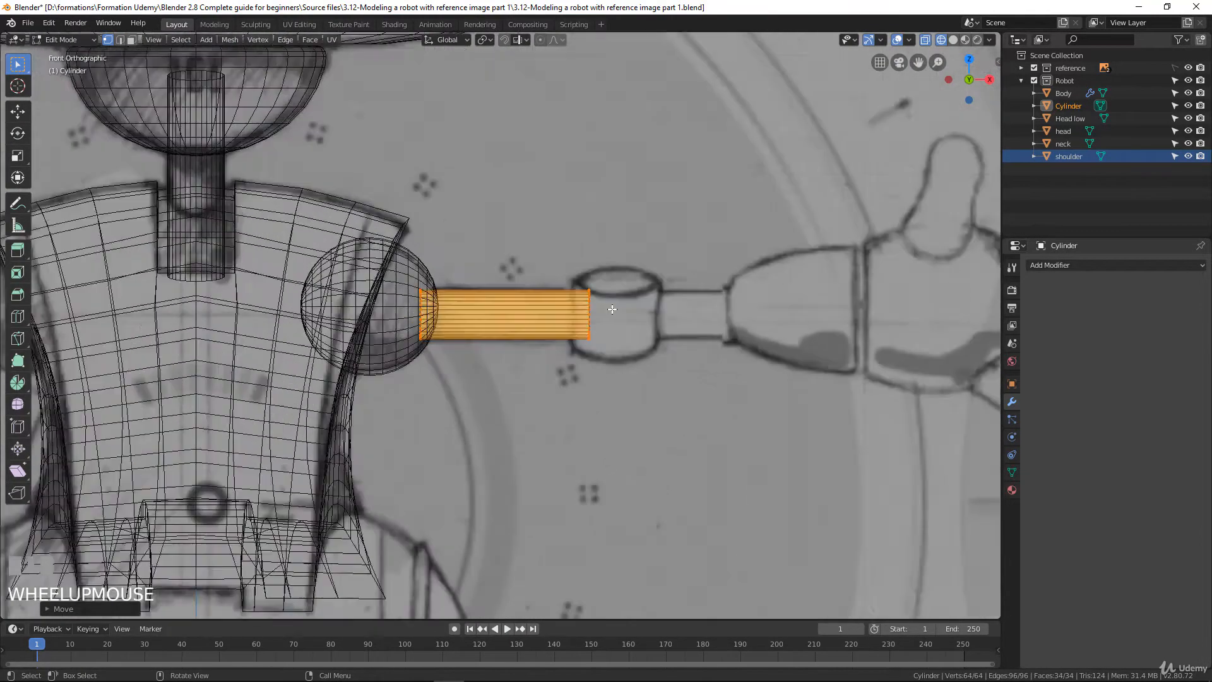
{"action": "scroll", "coordinate": [546, 291], "scroll_direction": "down", "scroll_amount": 2}
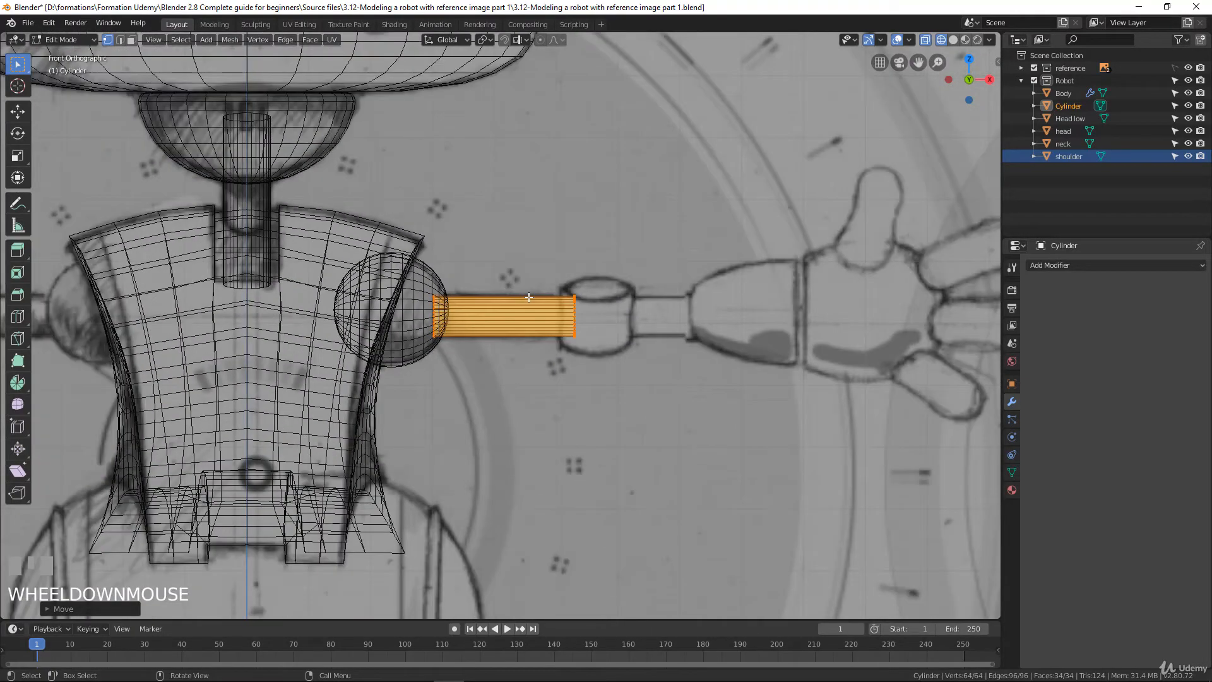
{"action": "key", "text": "Tab"}
{"action": "middle_click_drag", "start_coordinate": [528, 296], "coordinate": [501, 329]}
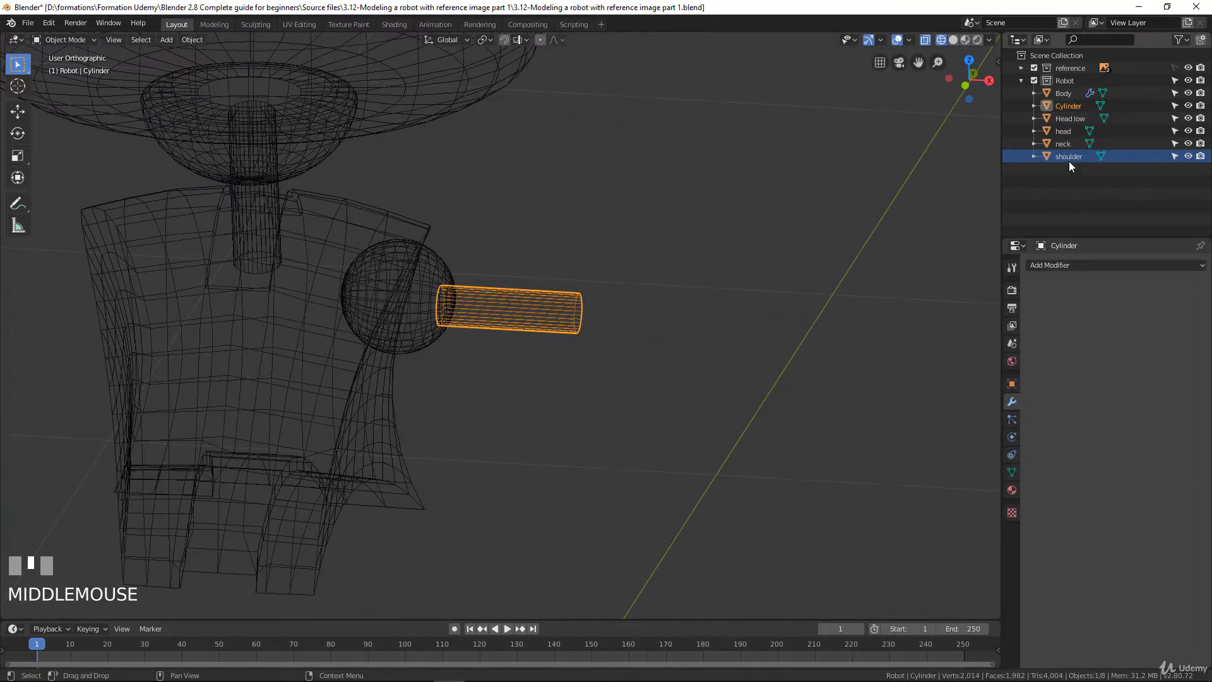
{"action": "double_click", "coordinate": [1070, 104]}
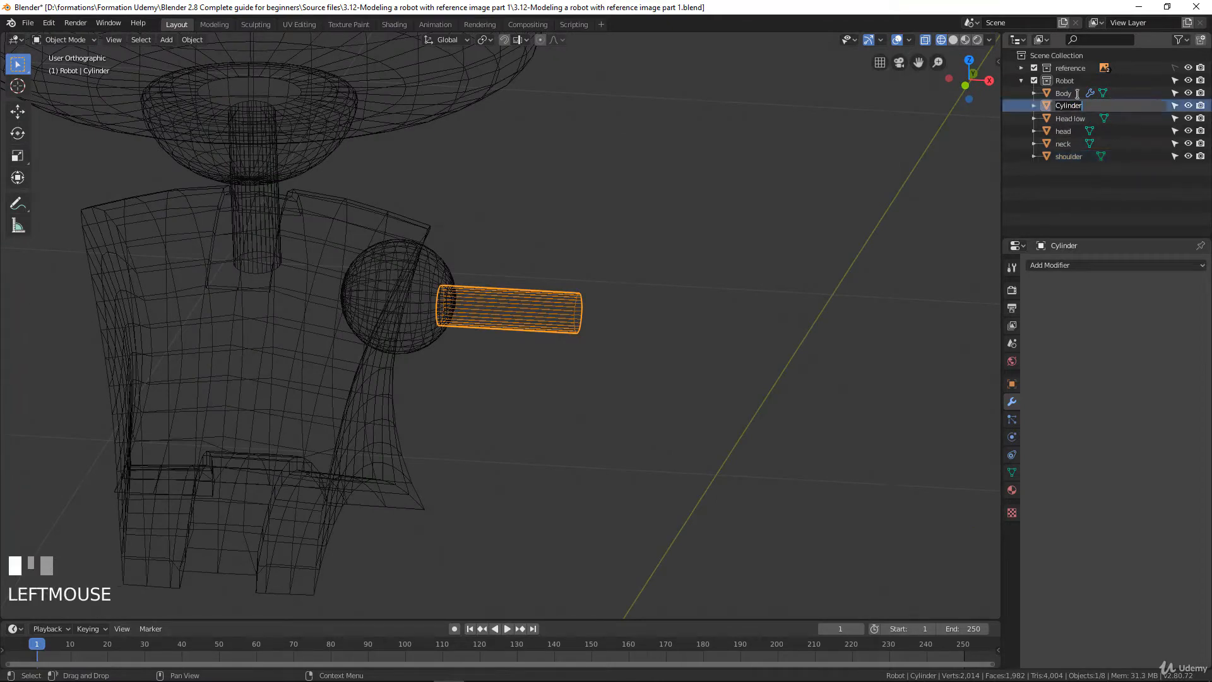
{"action": "type", "text": "Arm"}
{"action": "key", "text": "KP_Enter"}
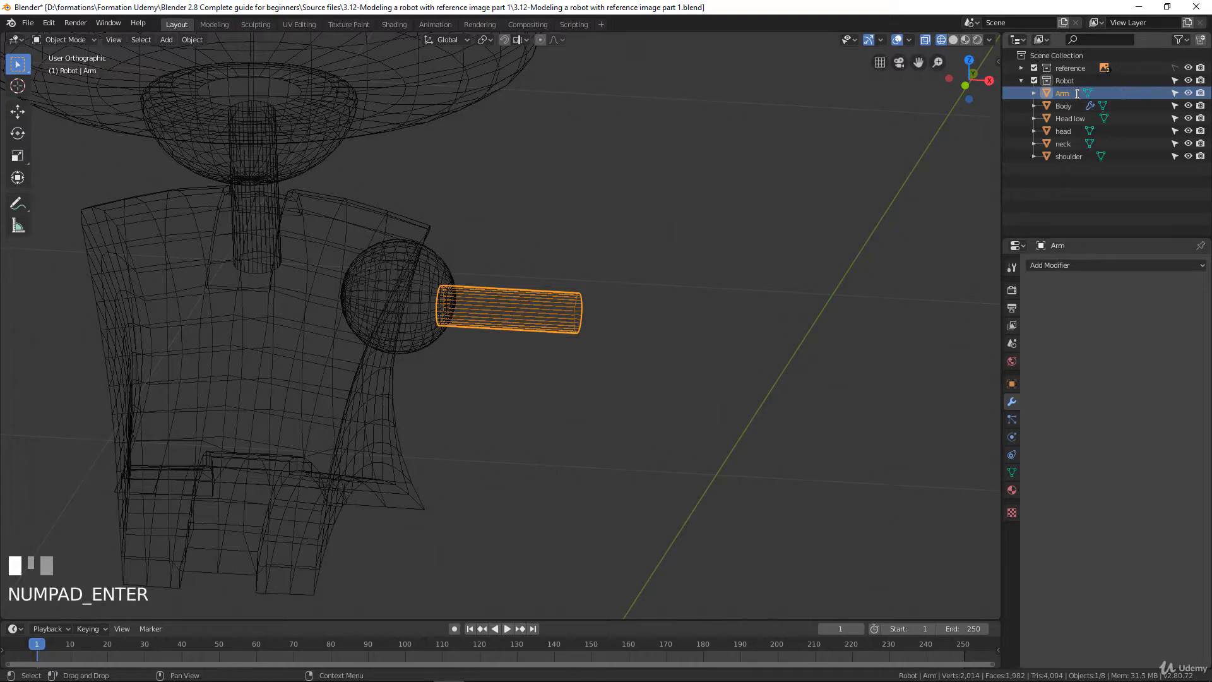
Duplicate the Arm object in the front view, leaving the copy in place over the original
{"action": "key", "text": "KP_1"}
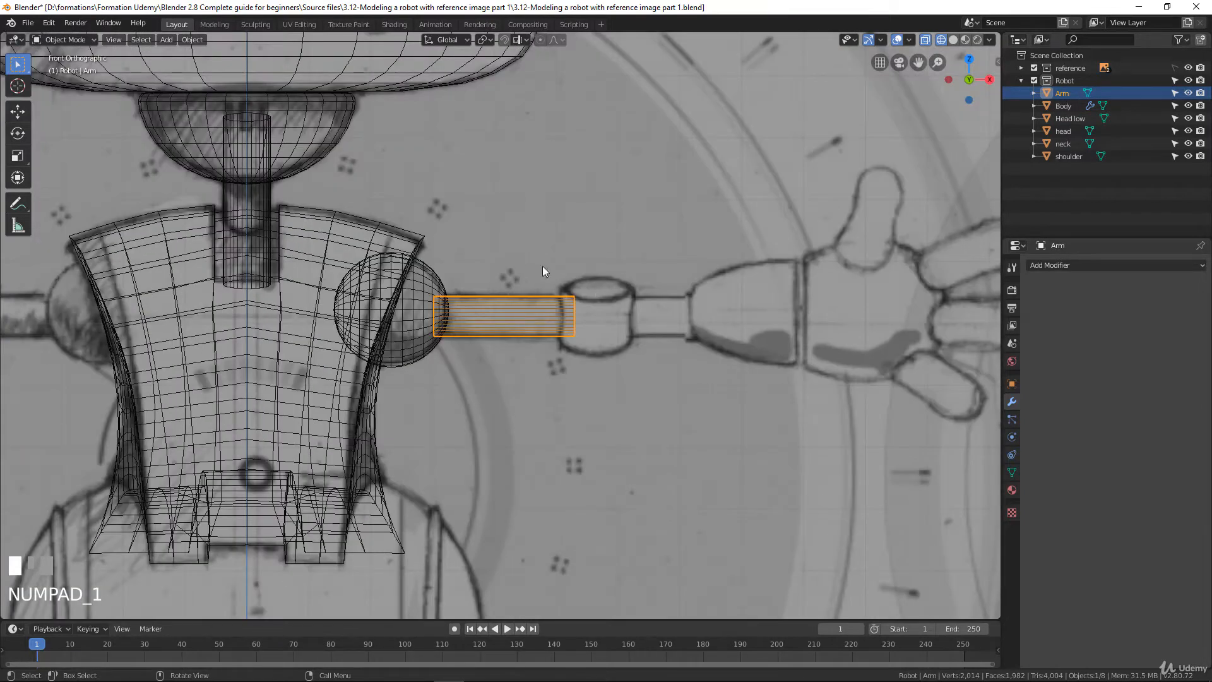
{"action": "scroll", "coordinate": [600, 323], "scroll_direction": "down", "scroll_amount": 3}
{"action": "scroll", "coordinate": [599, 328], "scroll_direction": "up", "scroll_amount": 3}
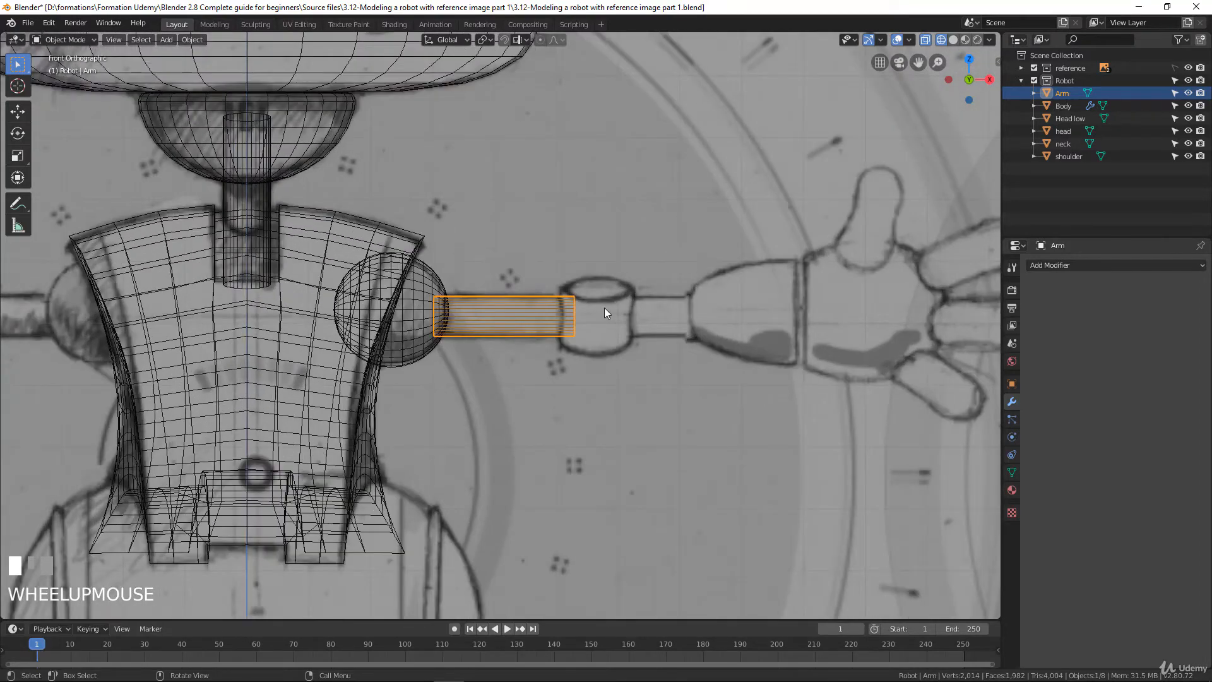
{"action": "scroll", "coordinate": [587, 319], "scroll_direction": "down", "scroll_amount": 4}
{"action": "scroll", "coordinate": [559, 334], "scroll_direction": "up", "scroll_amount": 3}
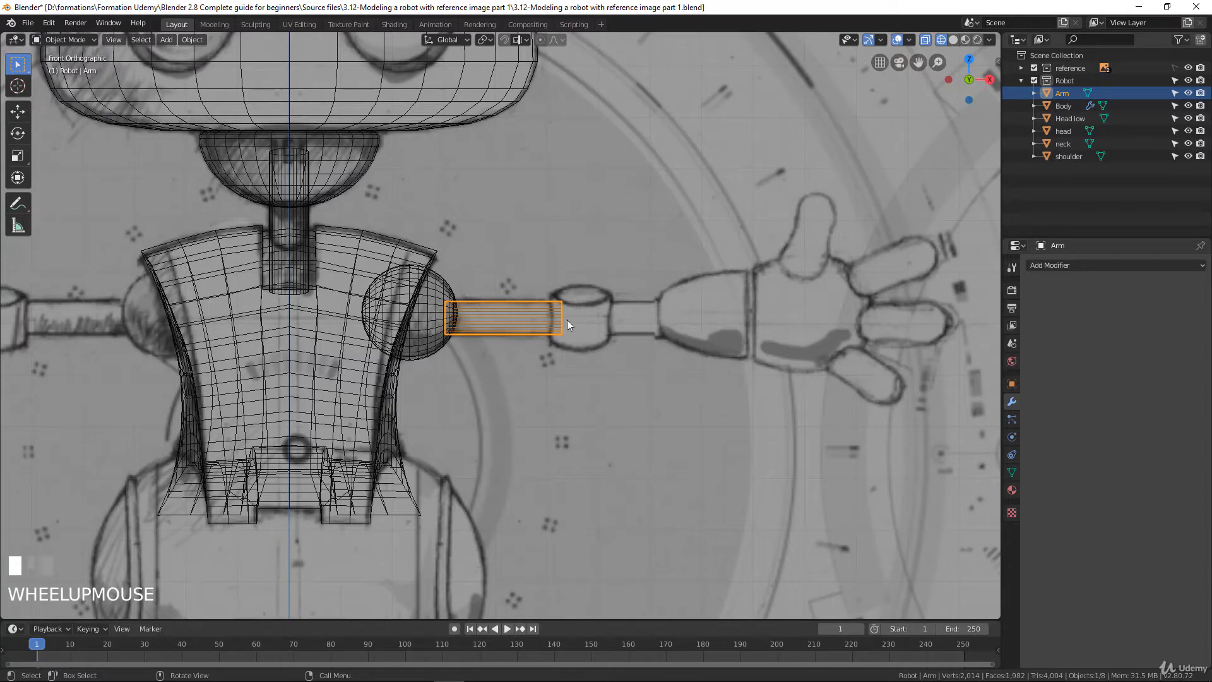
{"action": "key", "text": "shift+d"}
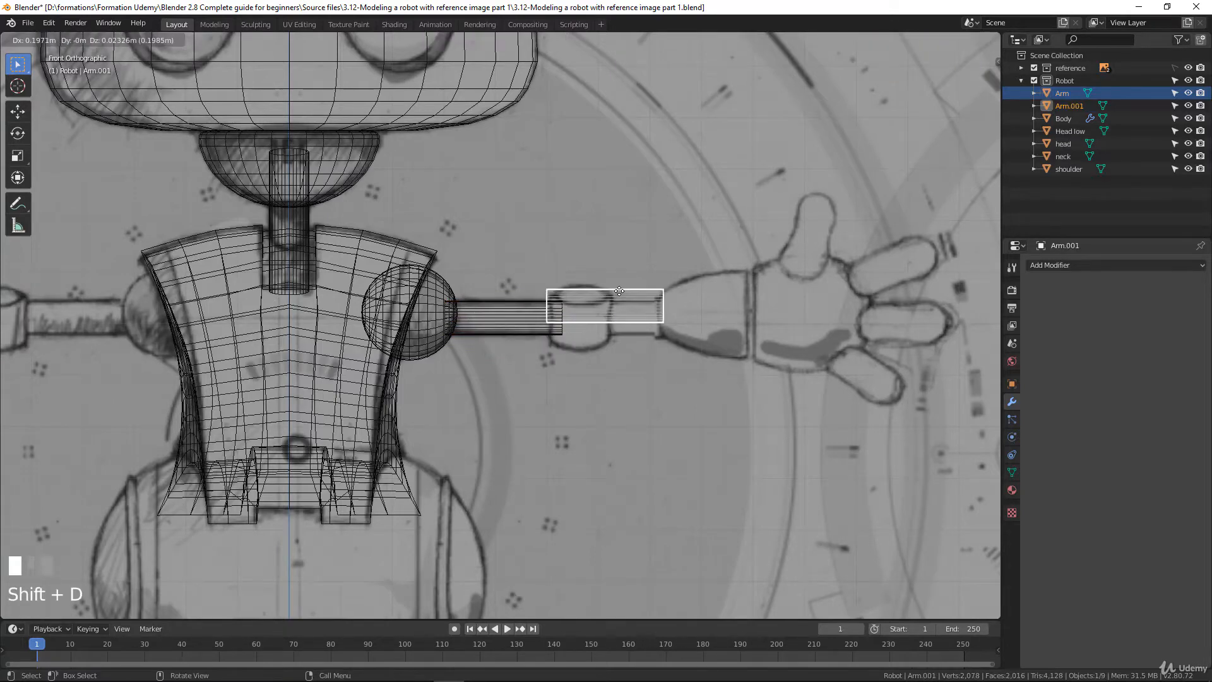
{"action": "right_click", "coordinate": [619, 290]}
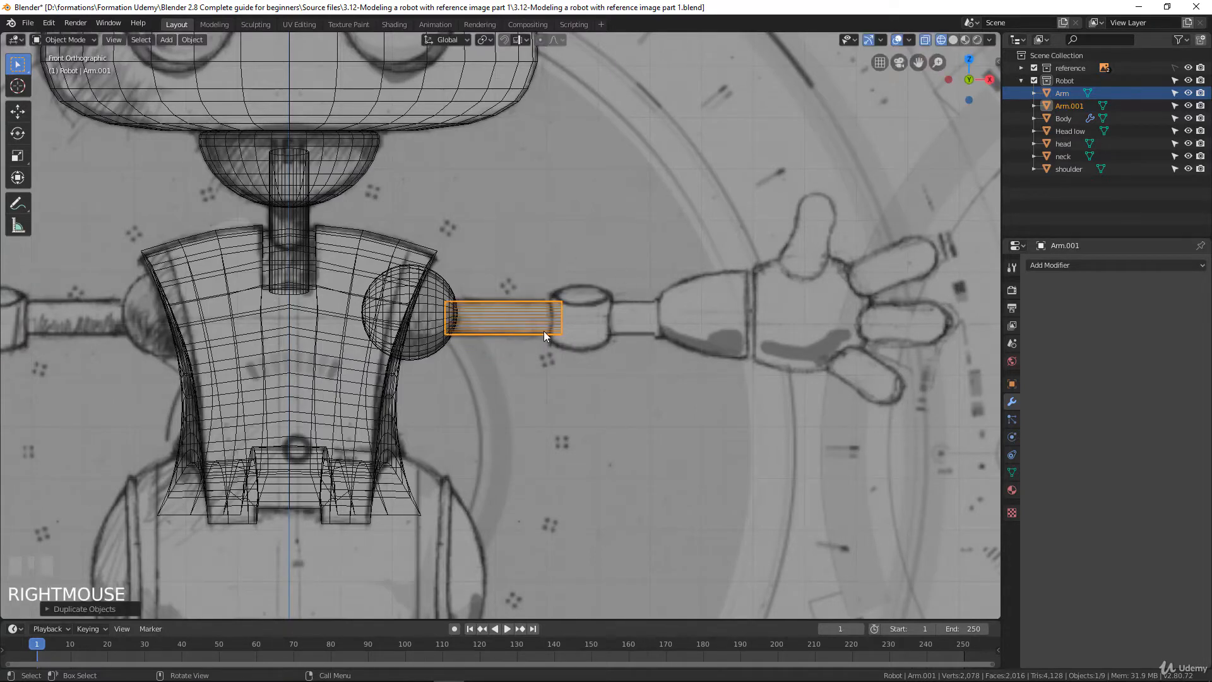
In Edit Mode, rotate the duplicated arm's mesh 90° in the front view so it stands vertically
{"action": "scroll", "coordinate": [543, 330], "scroll_direction": "down", "scroll_amount": 2}
{"action": "key", "text": "Tab"}
{"action": "scroll", "coordinate": [614, 337], "scroll_direction": "up", "scroll_amount": 2}
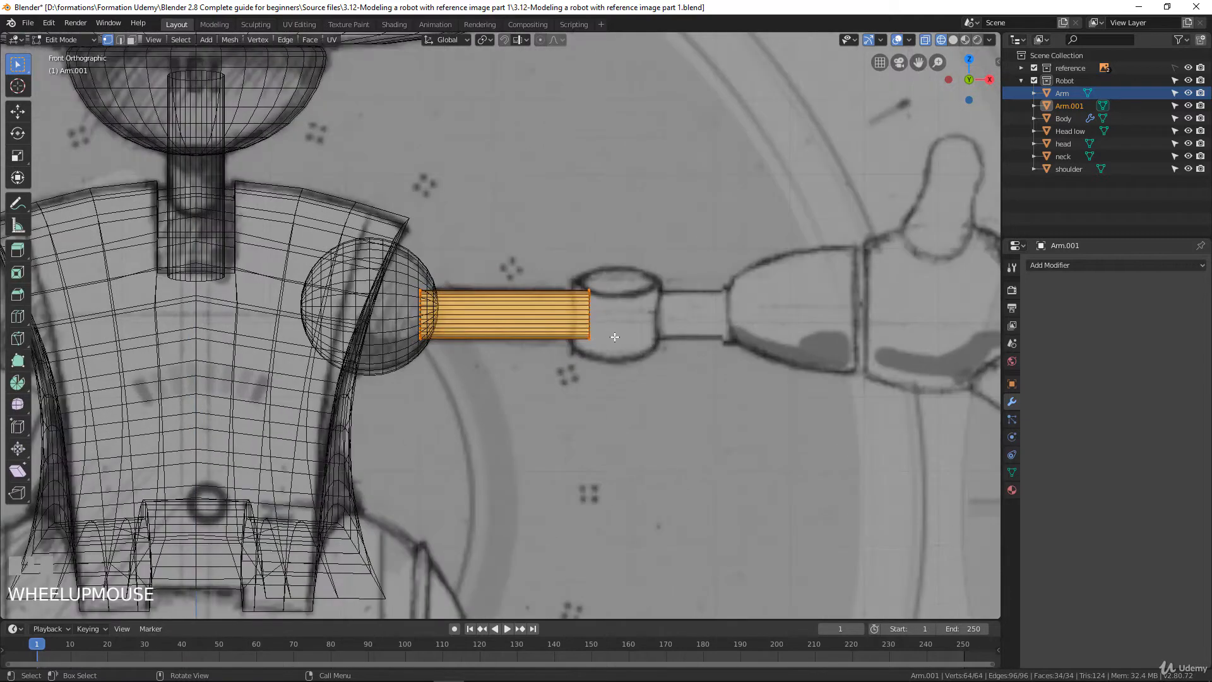
{"action": "type", "text": "r"}
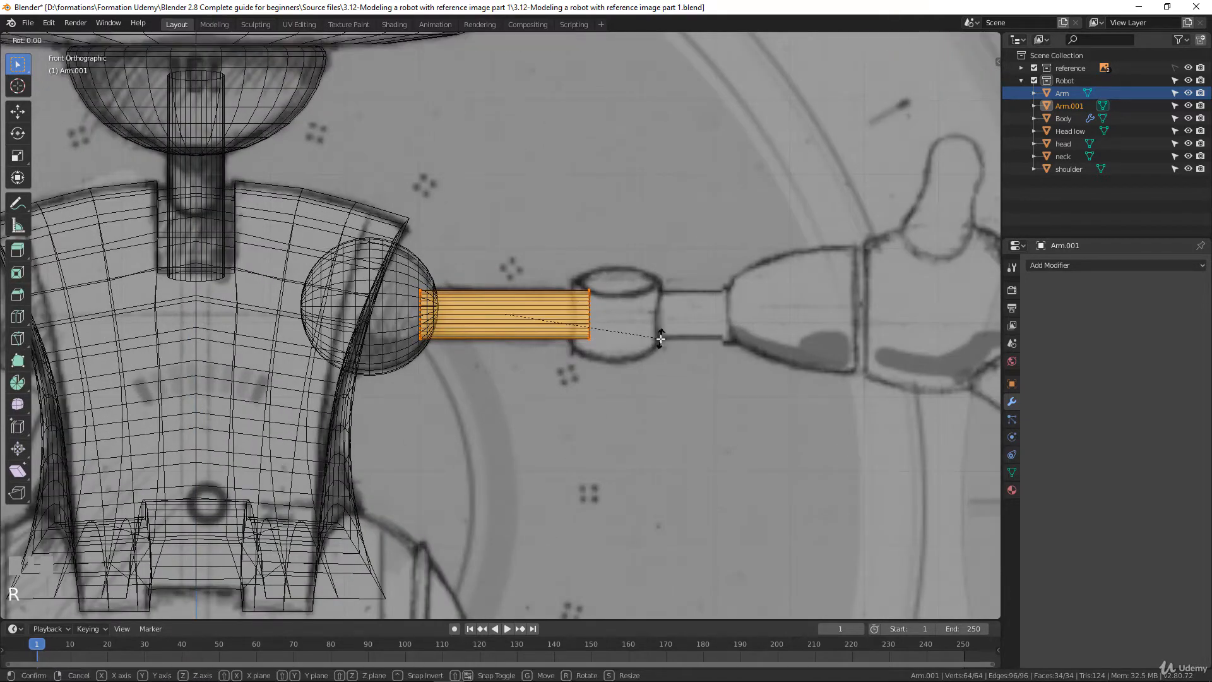
{"action": "type", "text": "90"}
{"action": "left_click", "coordinate": [661, 339]}
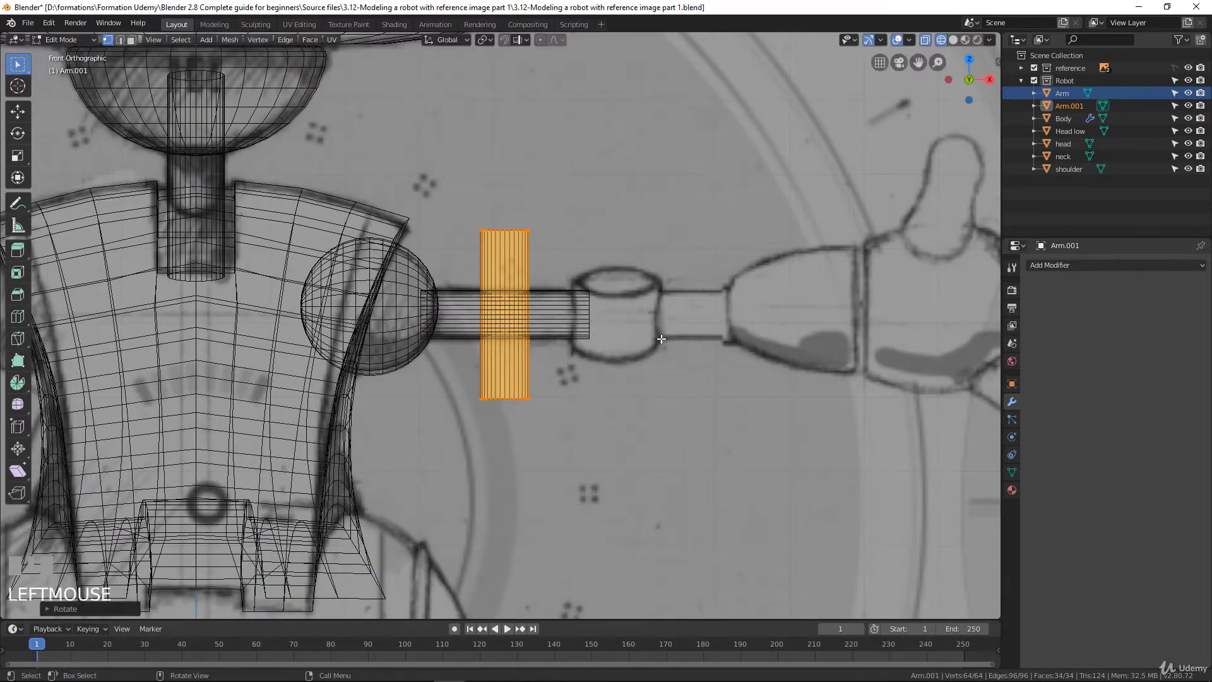
Scale the duplicate to about 0.22 along Z, and resize it uniformly to about the width of the sketched elbow joint
{"action": "key", "text": "s"}
{"action": "key", "text": "z"}
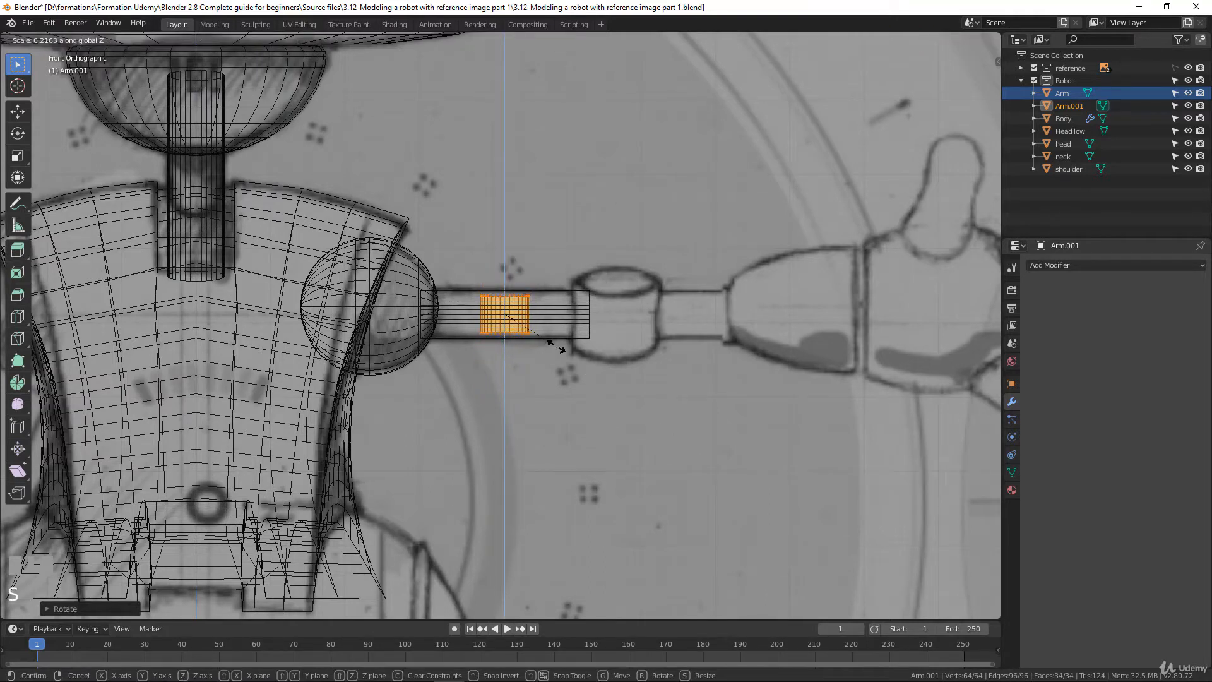
{"action": "left_click", "coordinate": [556, 346]}
{"action": "key", "text": "s"}
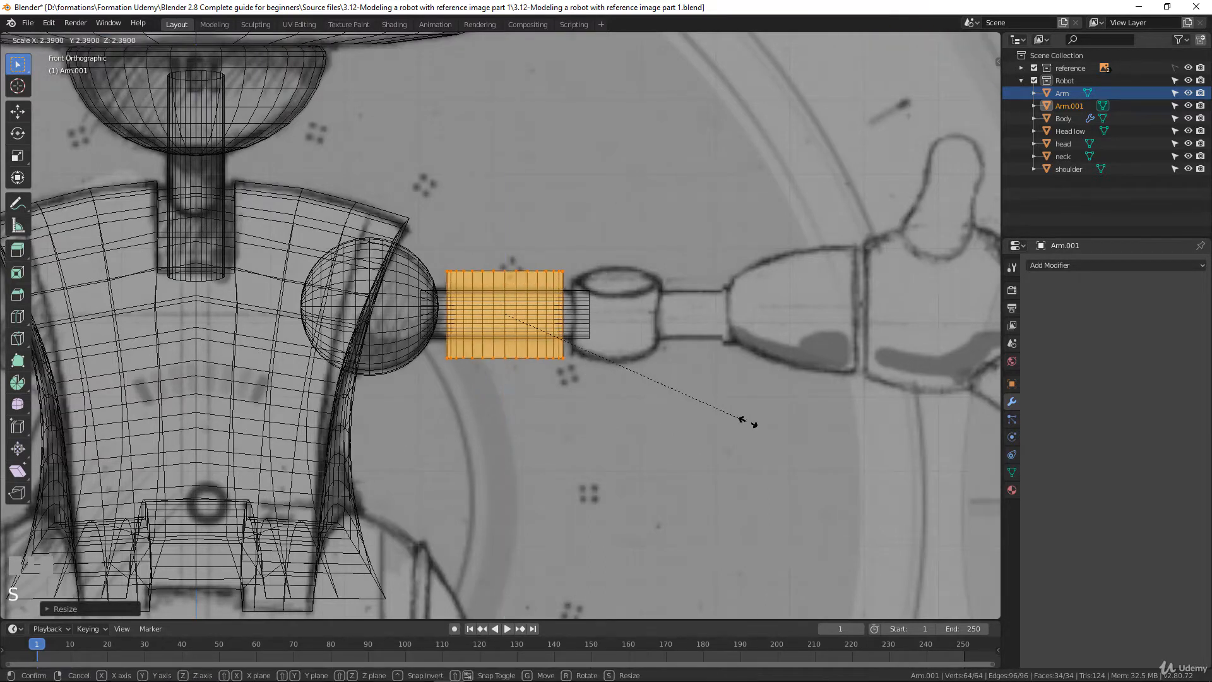
{"action": "left_click", "coordinate": [773, 433]}
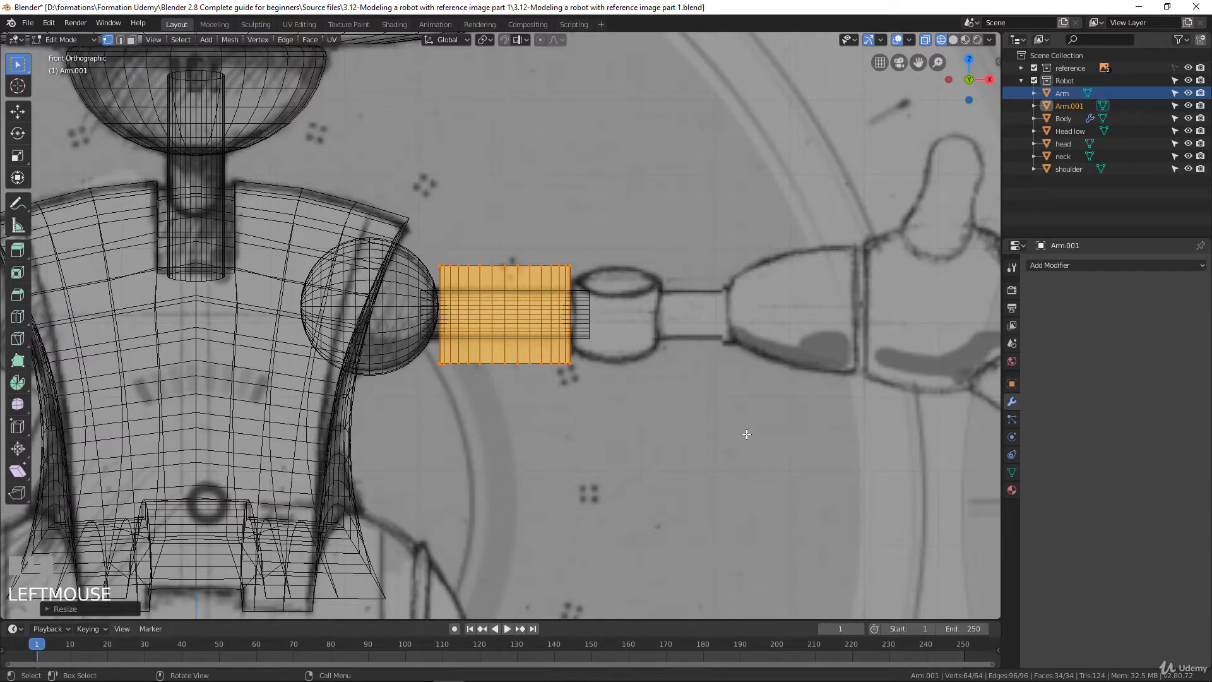
{"action": "key", "text": "s"}
{"action": "left_click", "coordinate": [667, 398]}
Move the short cylinder about 0.15 m in X onto the sketched elbow, scale it to about 0.92 in Z, and centre it vertically
{"action": "key", "text": "g"}
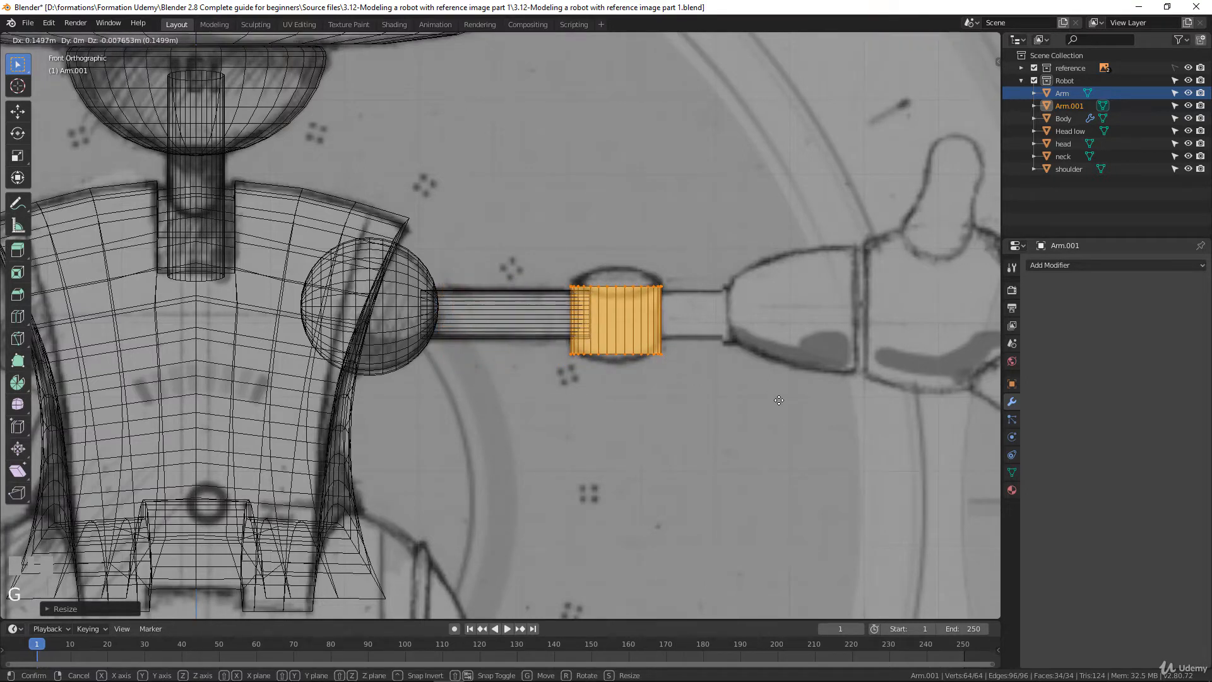
{"action": "left_click", "coordinate": [780, 404]}
{"action": "key", "text": "s"}
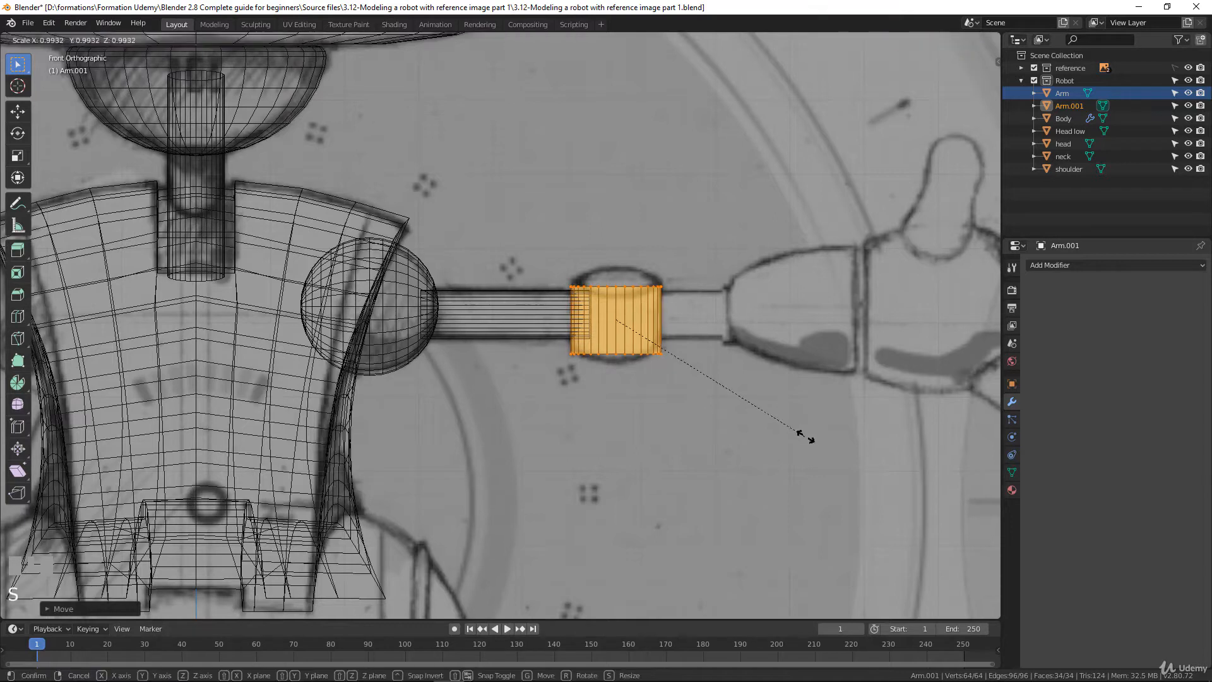
{"action": "key", "text": "z"}
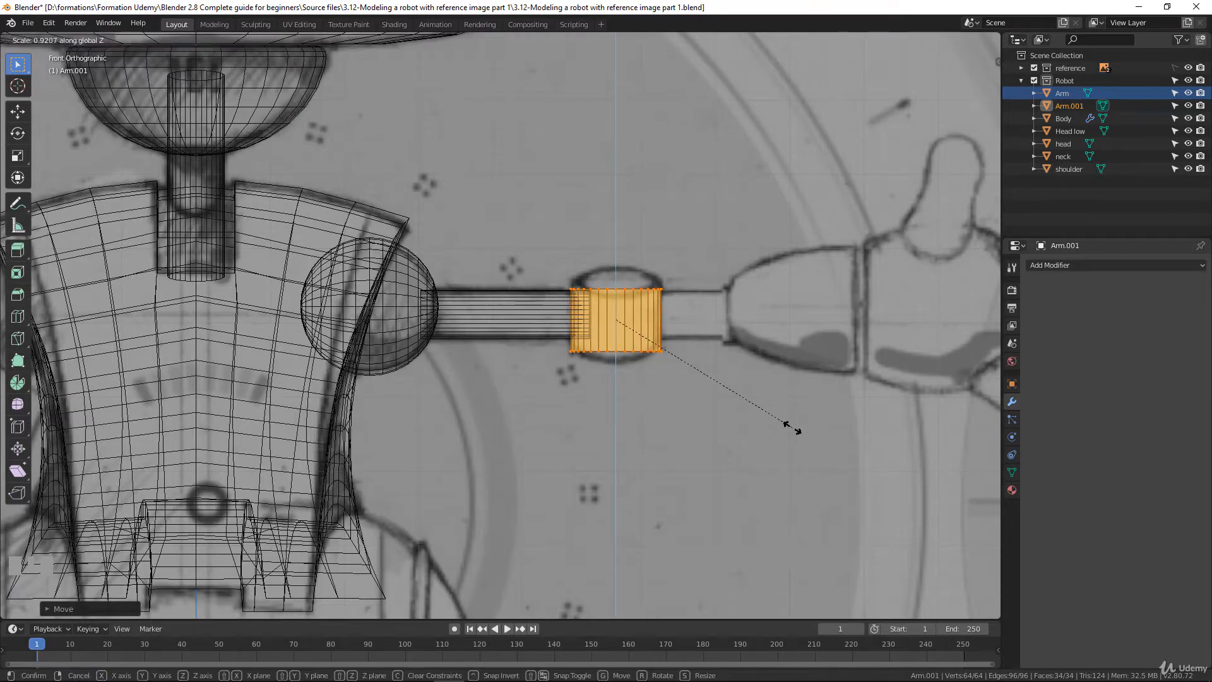
{"action": "left_click", "coordinate": [792, 427]}
{"action": "key", "text": "g"}
{"action": "key", "text": "z"}
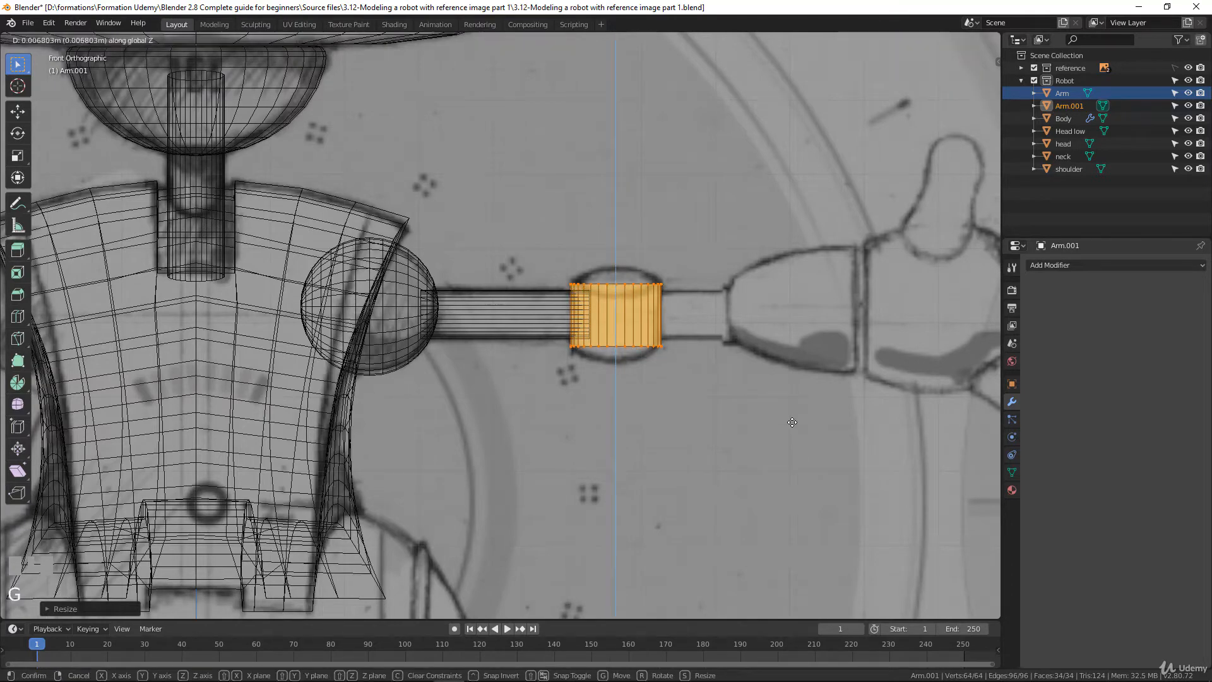
{"action": "left_click", "coordinate": [792, 422]}
In the right side view, tilt the elbow cylinder by about -26°
{"action": "key", "text": "KP_3"}
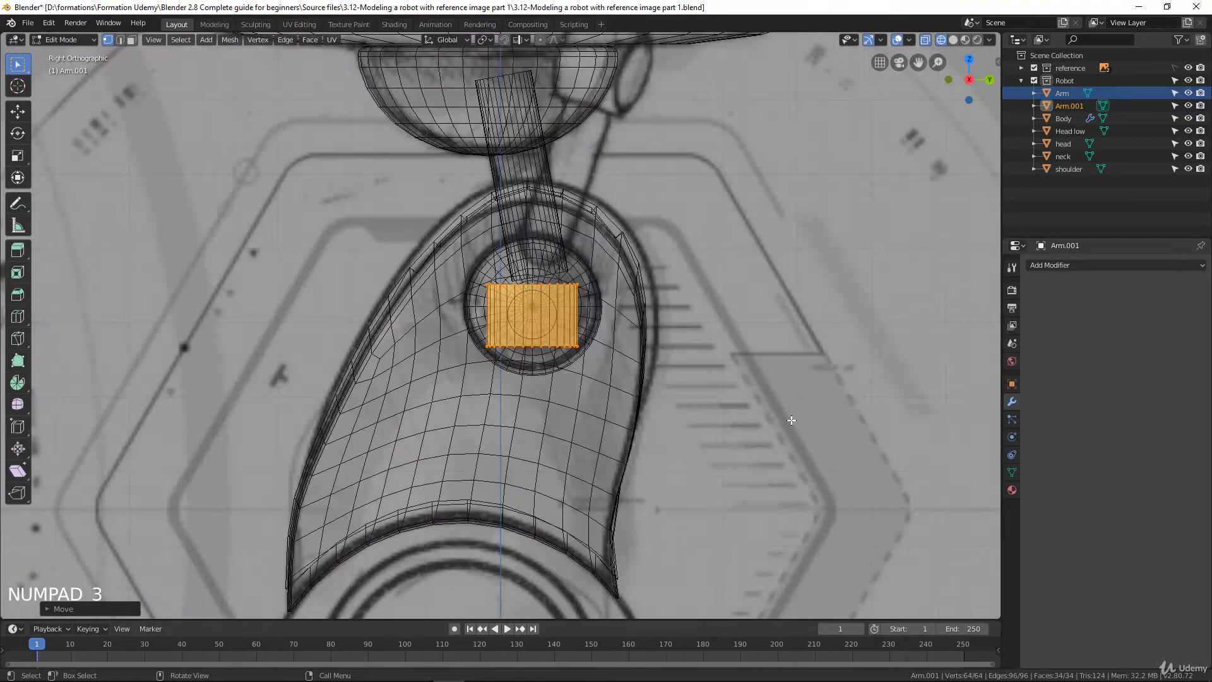
{"action": "scroll", "coordinate": [593, 396], "scroll_direction": "up", "scroll_amount": 3}
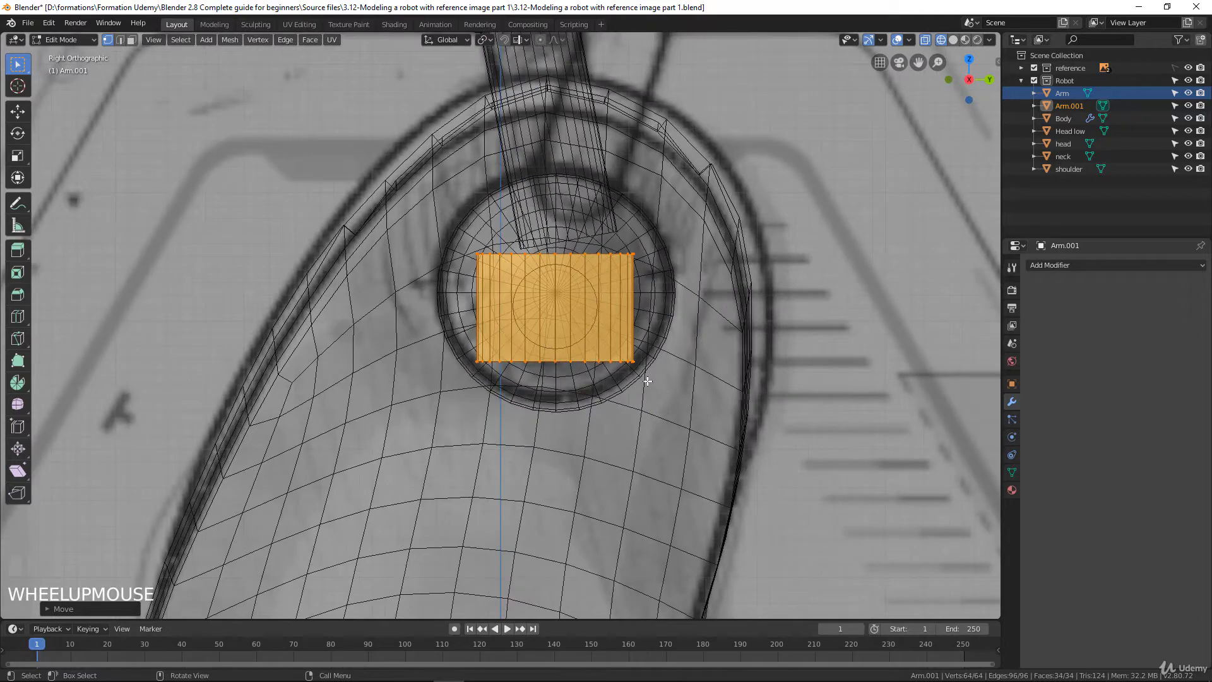
{"action": "key", "text": "r"}
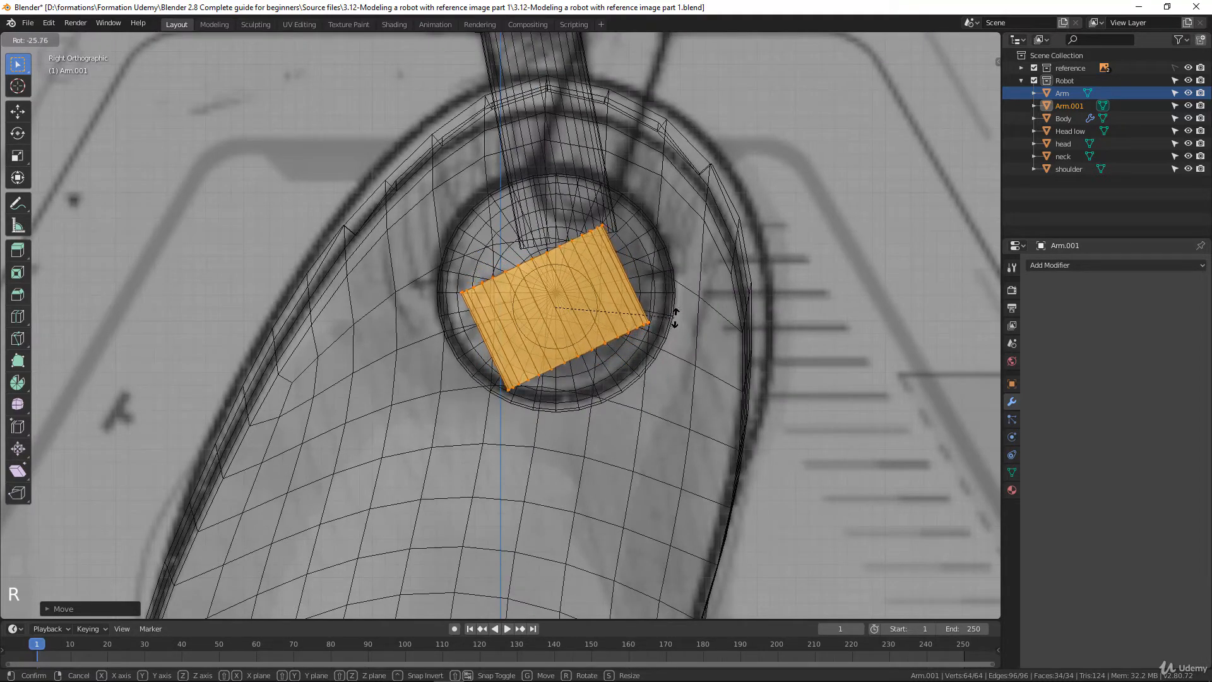
{"action": "left_click", "coordinate": [672, 320]}
Reduce the elbow cylinder's tilt by about 8° around the global X axis to match the sketched elbow in the front view
{"action": "key", "text": "KP_1"}
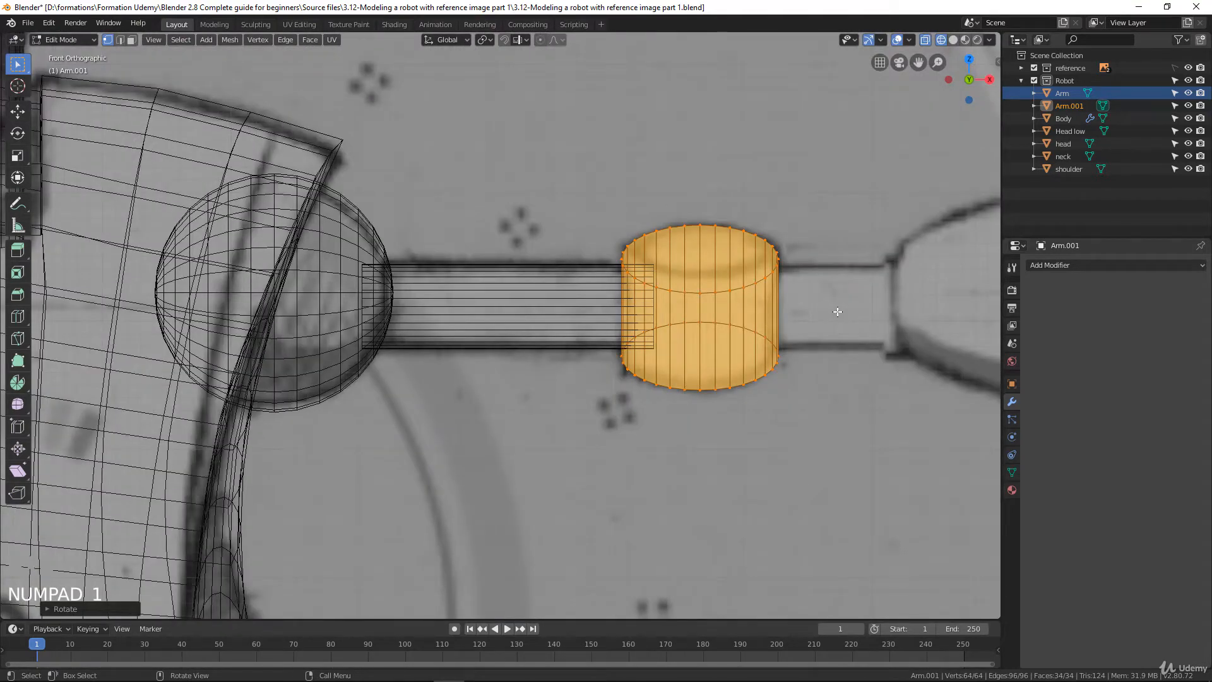
{"action": "key", "text": "r"}
{"action": "key", "text": "x"}
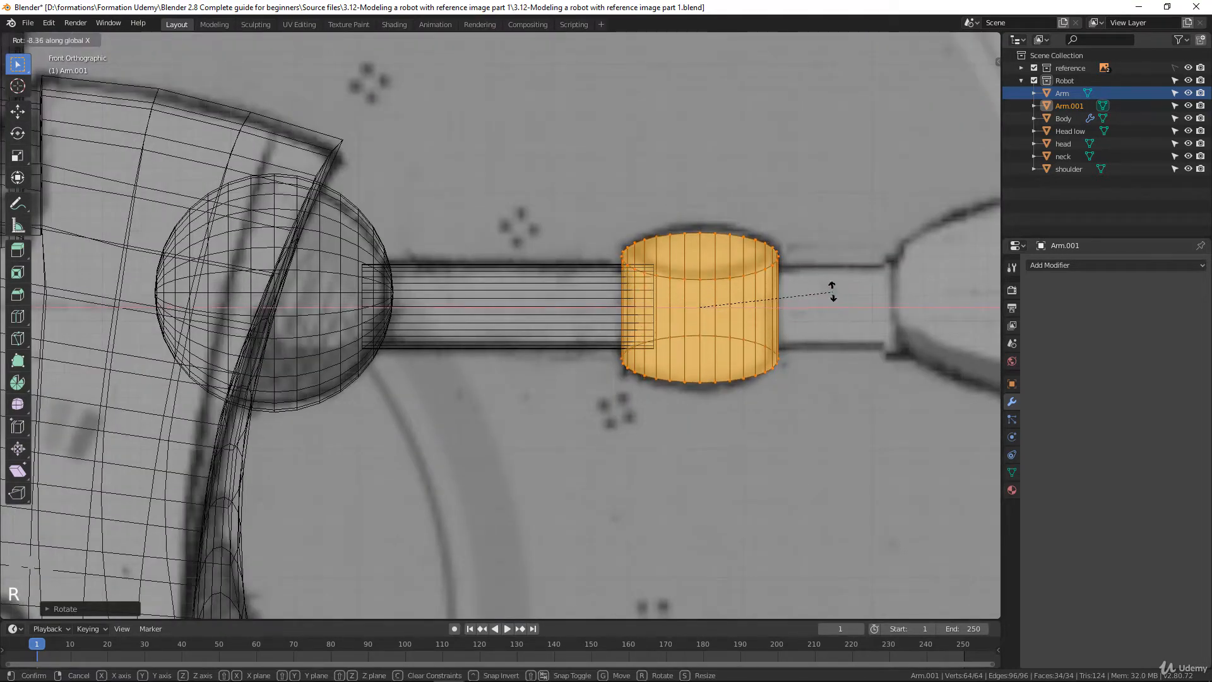
{"action": "left_click", "coordinate": [831, 295]}
{"action": "scroll", "coordinate": [770, 296], "scroll_direction": "down", "scroll_amount": 2}
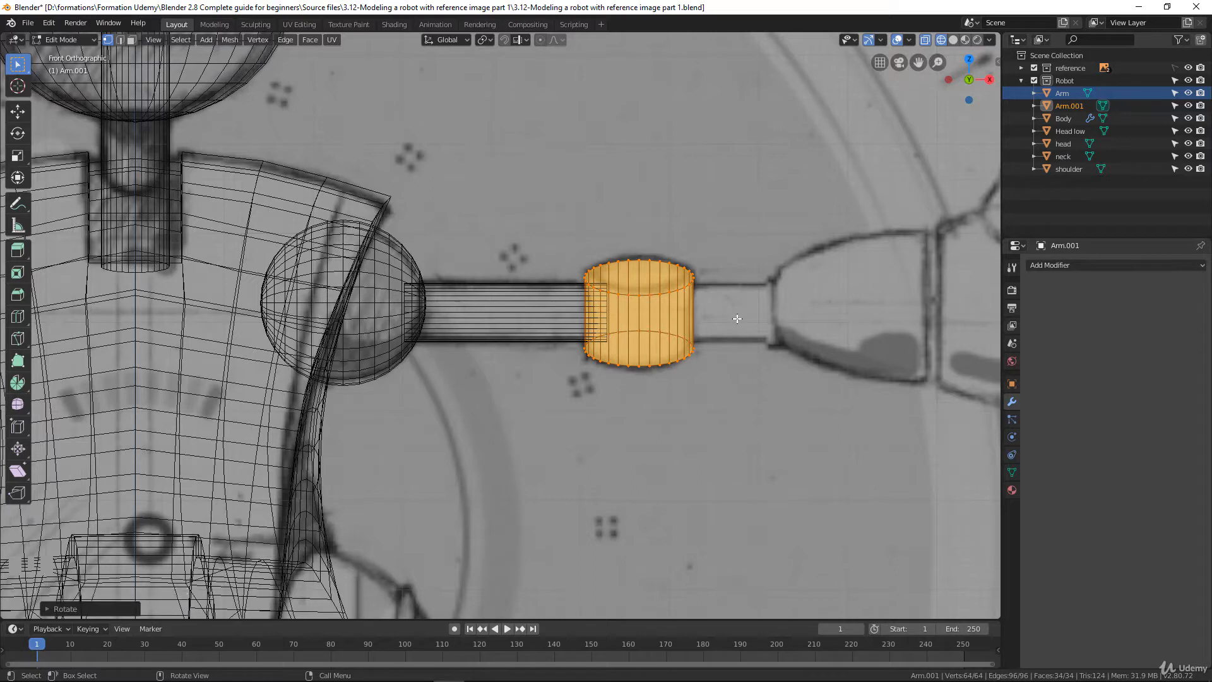
Leave mesh editing and rename the duplicated elbow cylinder object as Elbow
{"action": "key", "text": "Tab"}
{"action": "left_click", "coordinate": [1065, 106]}
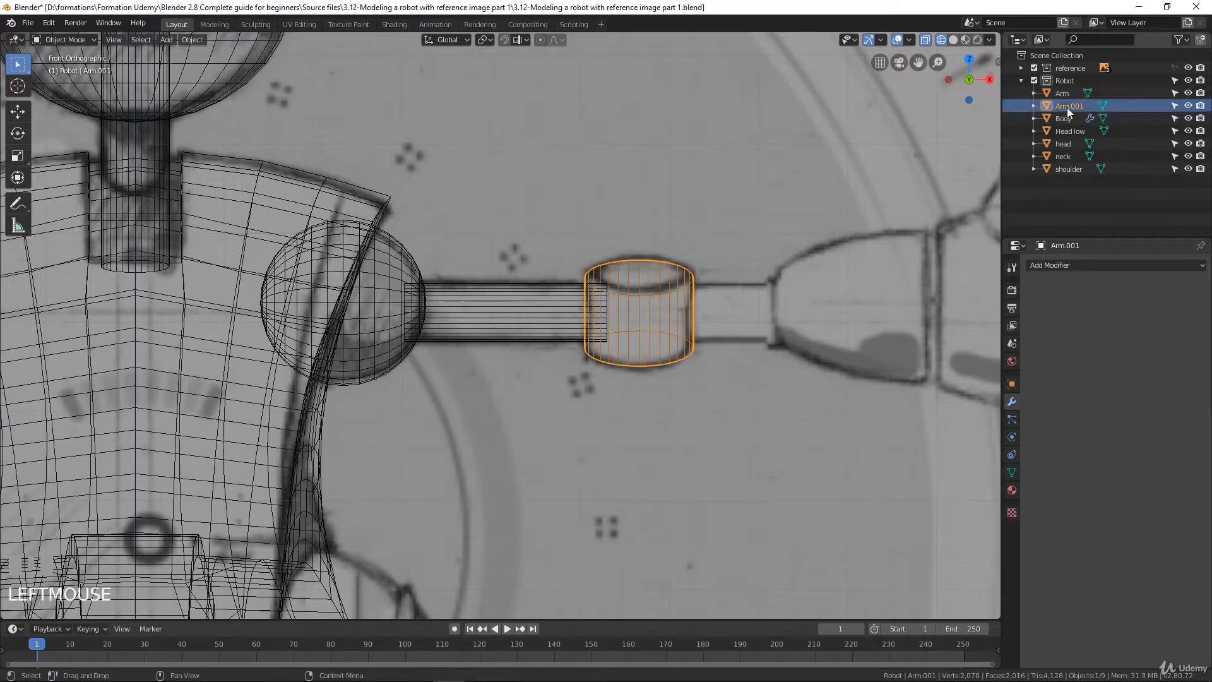
{"action": "double_click", "coordinate": [1072, 104]}
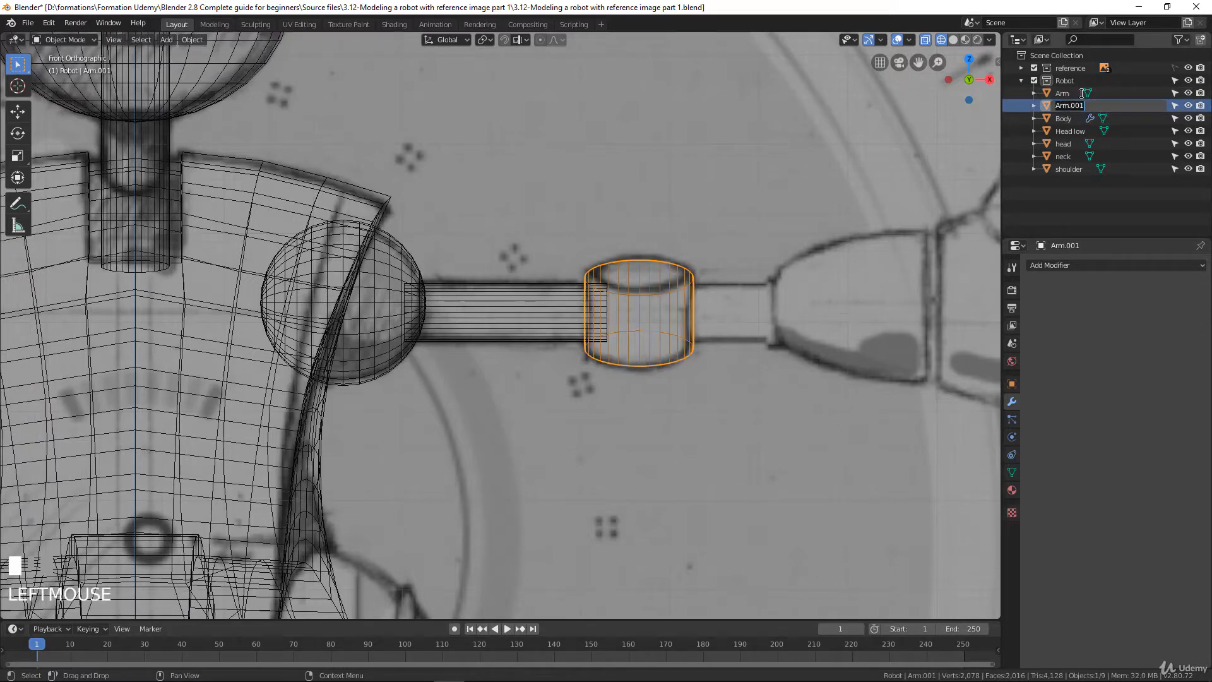
{"action": "type", "text": "Elbow"}
{"action": "left_click", "coordinate": [655, 299]}
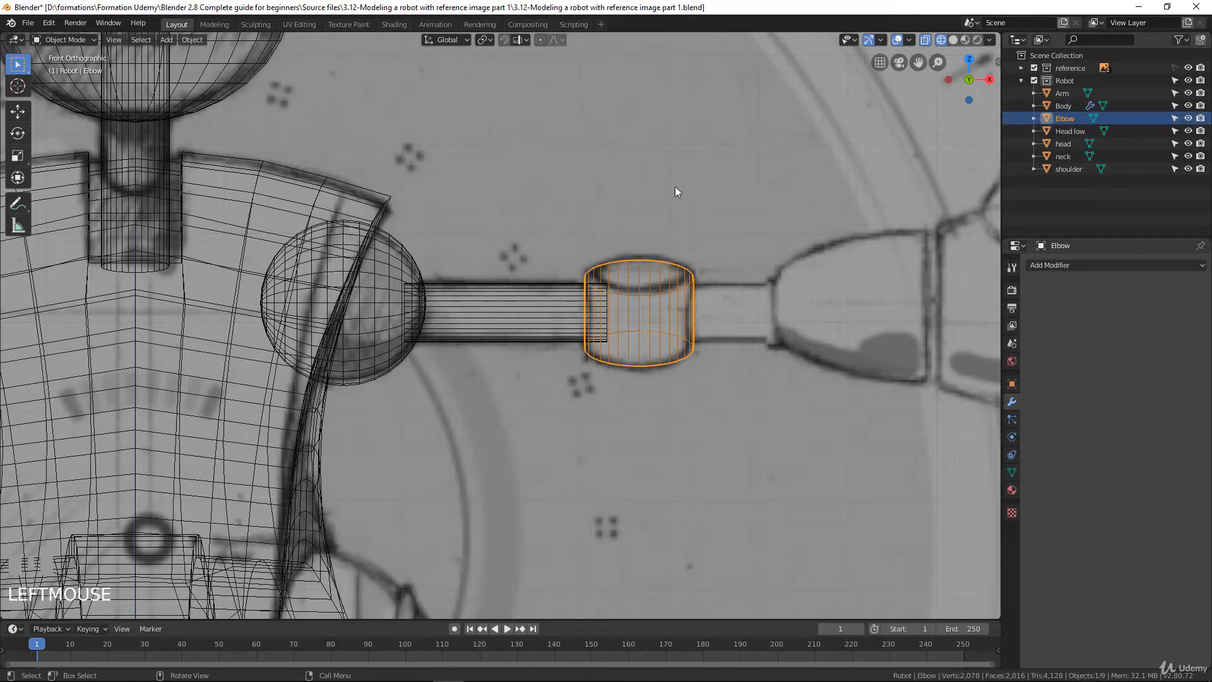
Duplicate the upper arm cylinder in place and move the copy's mesh about 0.26 m along X, past the elbow
{"action": "left_click", "coordinate": [517, 308]}
{"action": "scroll", "coordinate": [556, 319], "scroll_direction": "down", "scroll_amount": 4}
{"action": "scroll", "coordinate": [556, 319], "scroll_direction": "up", "scroll_amount": 3}
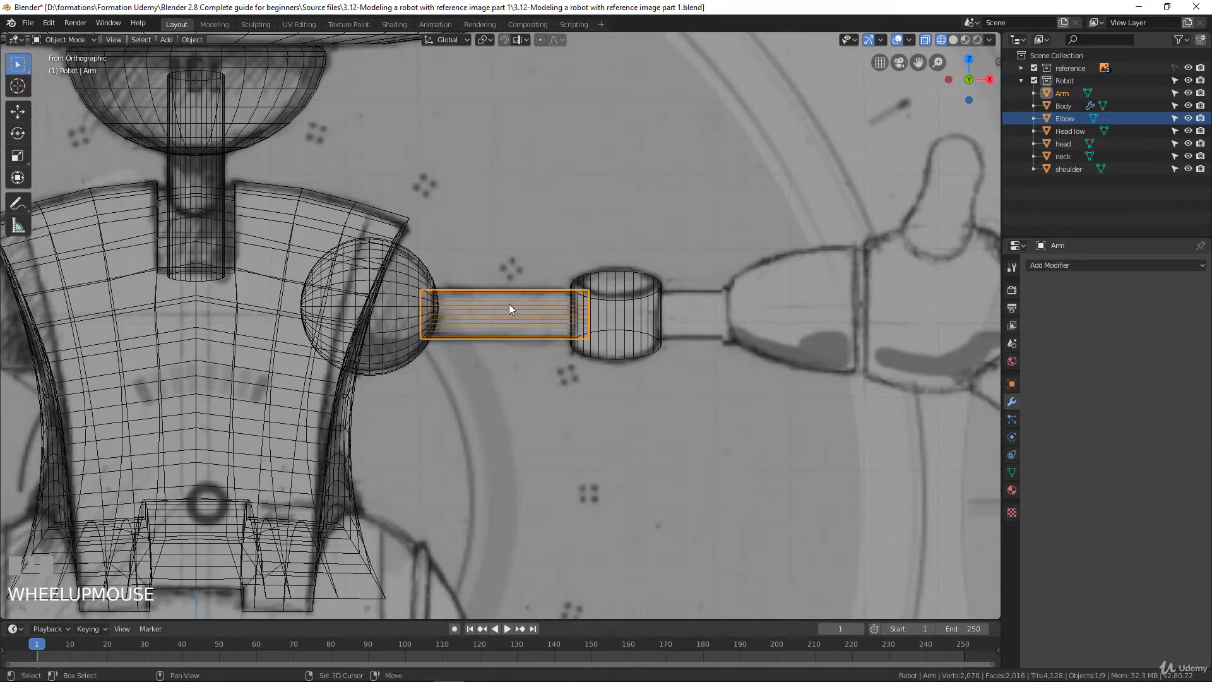
{"action": "key", "text": "shift+d"}
{"action": "right_click", "coordinate": [717, 306]}
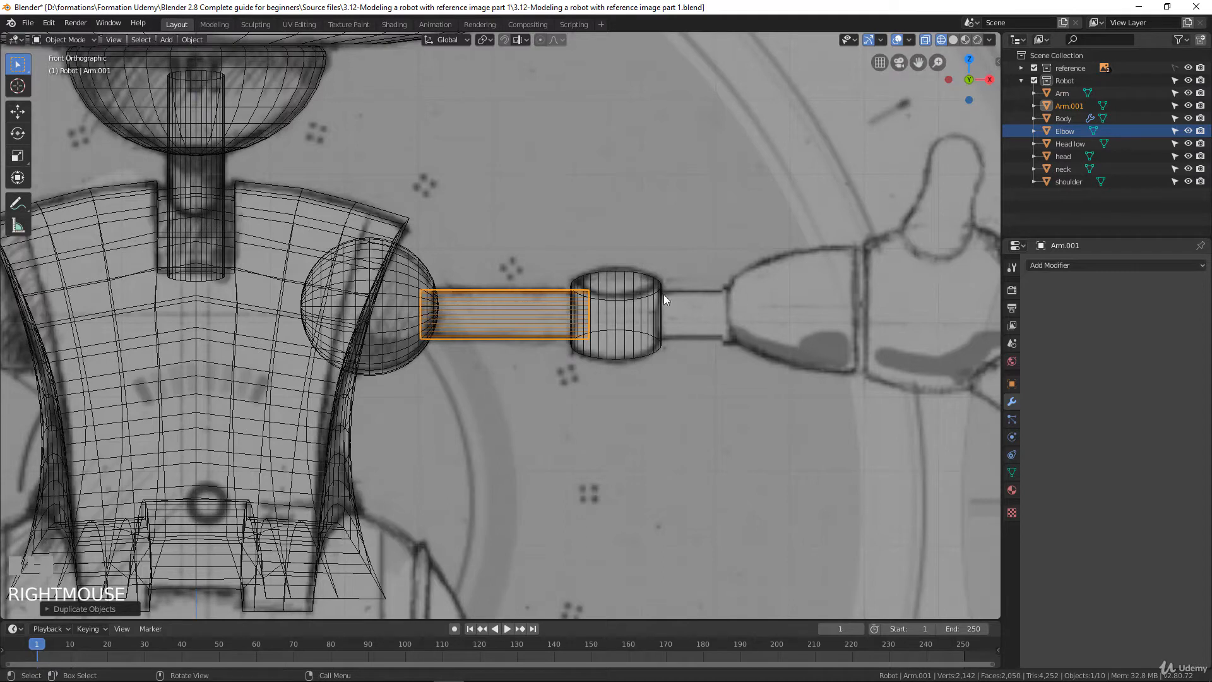
{"action": "key", "text": "Tab"}
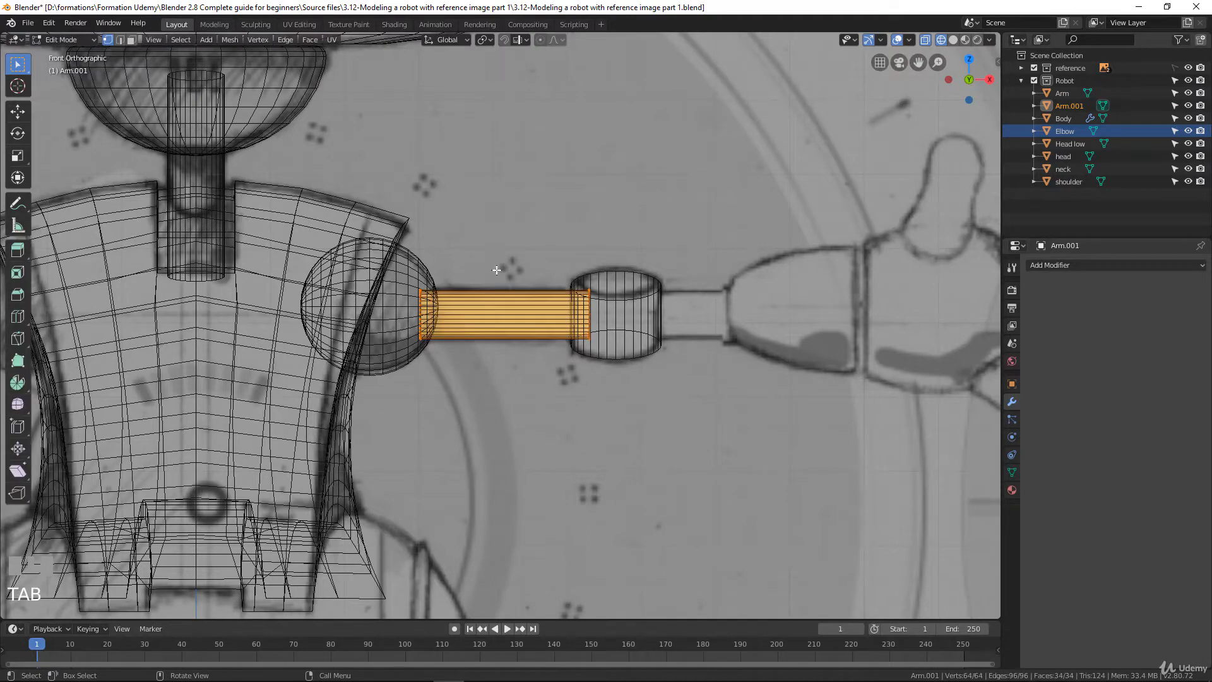
{"action": "key", "text": "g"}
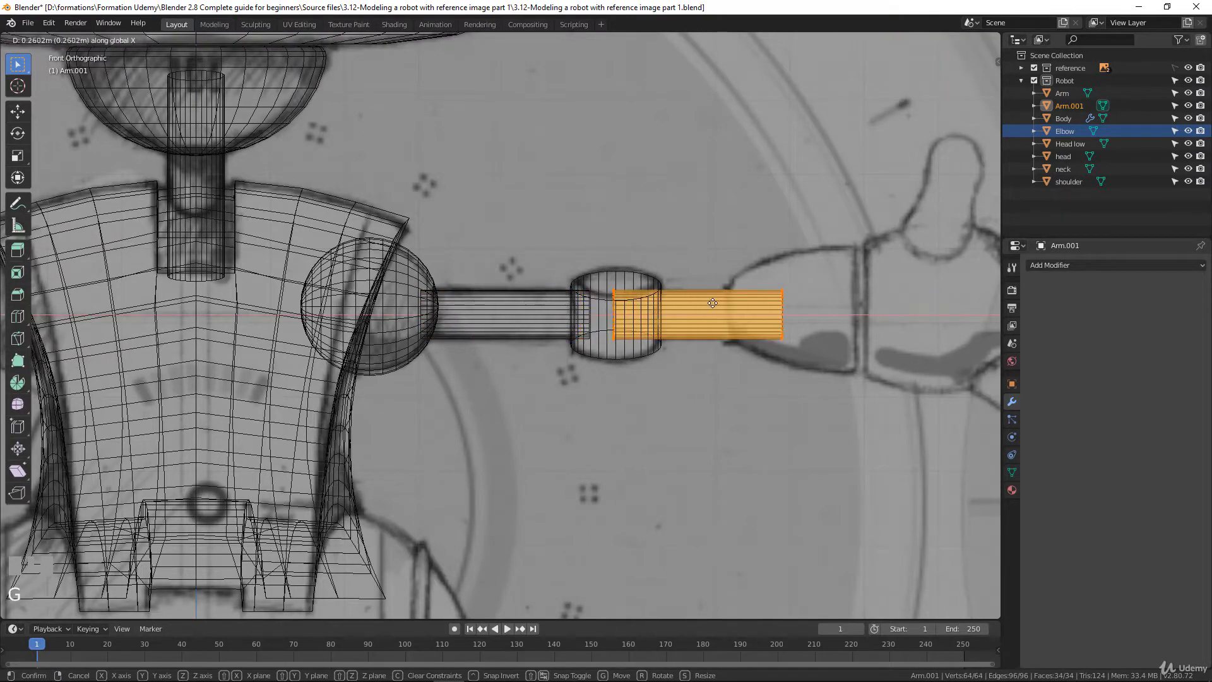
{"action": "left_click", "coordinate": [709, 304]}
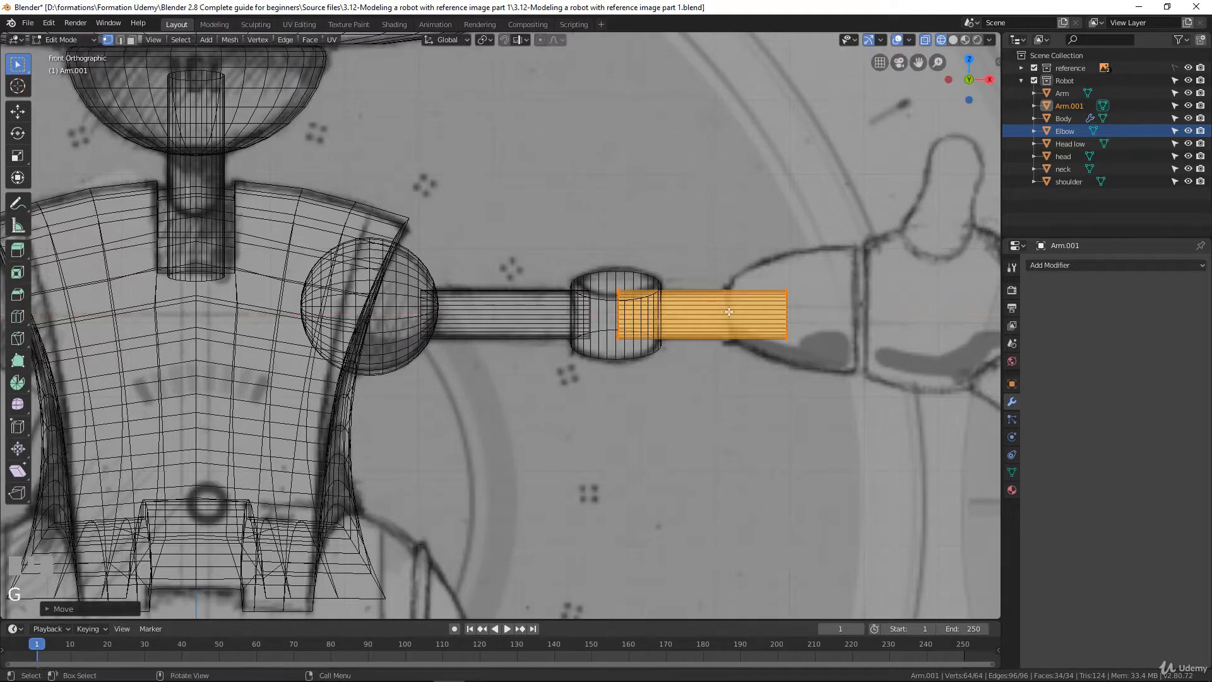
Shorten the copied cylinder along X to about three quarters of its length and check its alignment from above
{"action": "key", "text": "s"}
{"action": "key", "text": "x"}
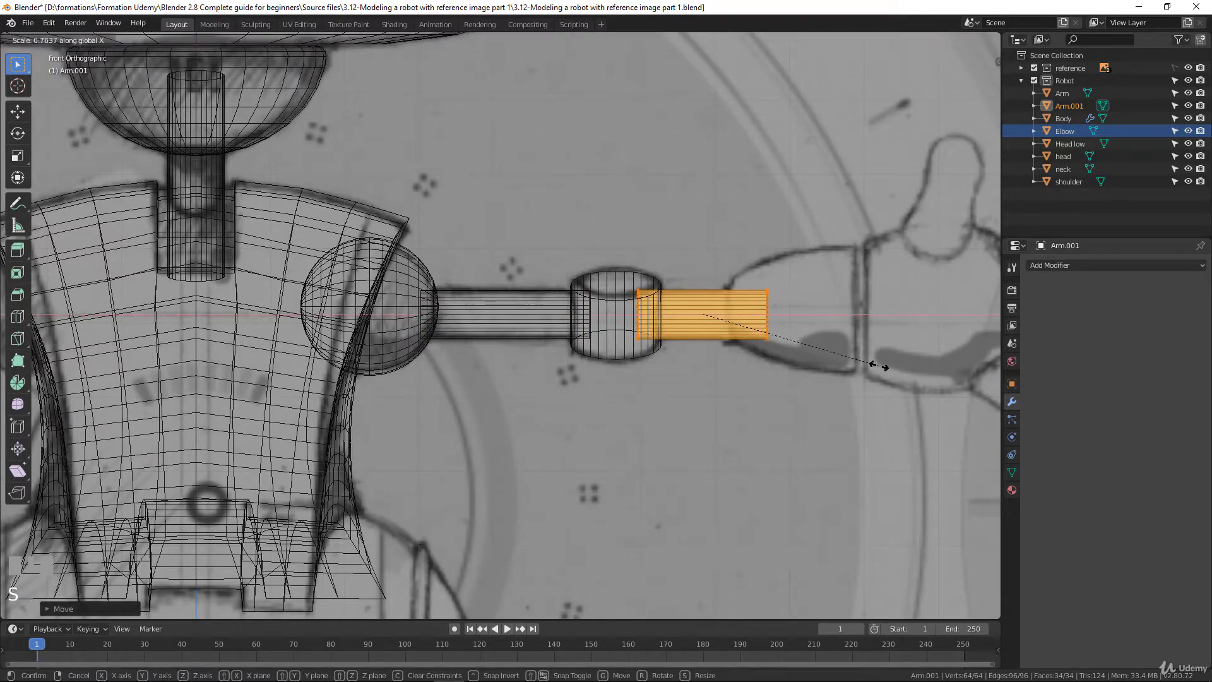
{"action": "left_click", "coordinate": [870, 364]}
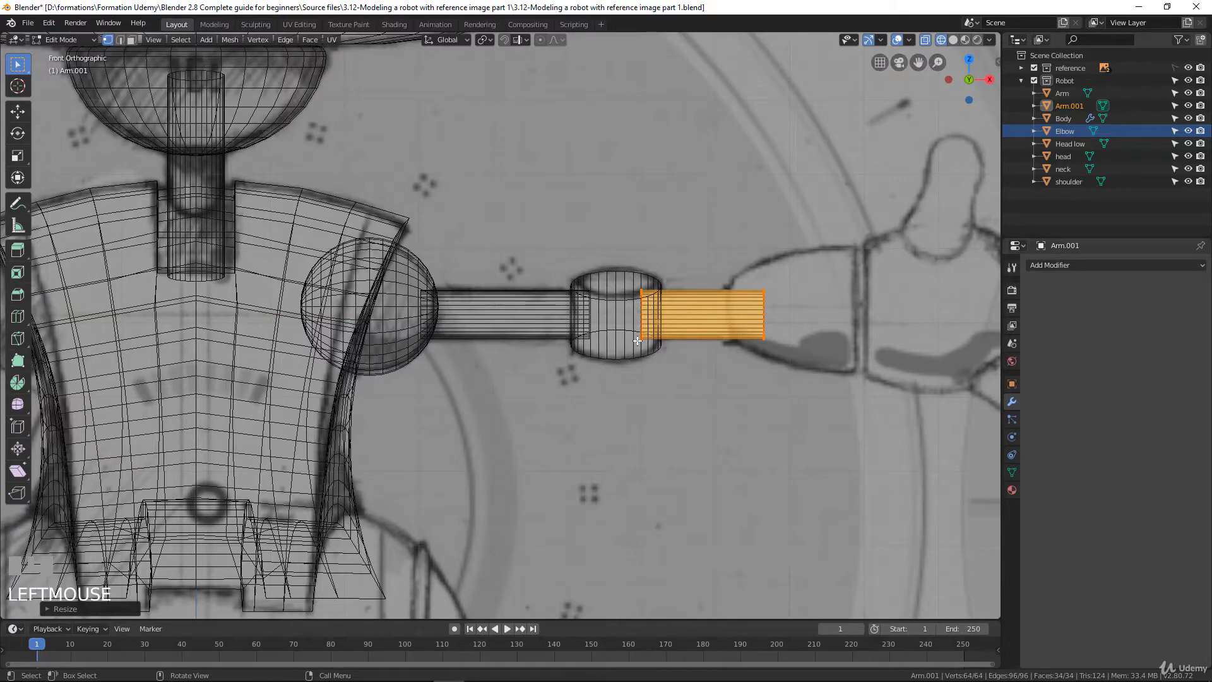
{"action": "key", "text": "KP_7"}
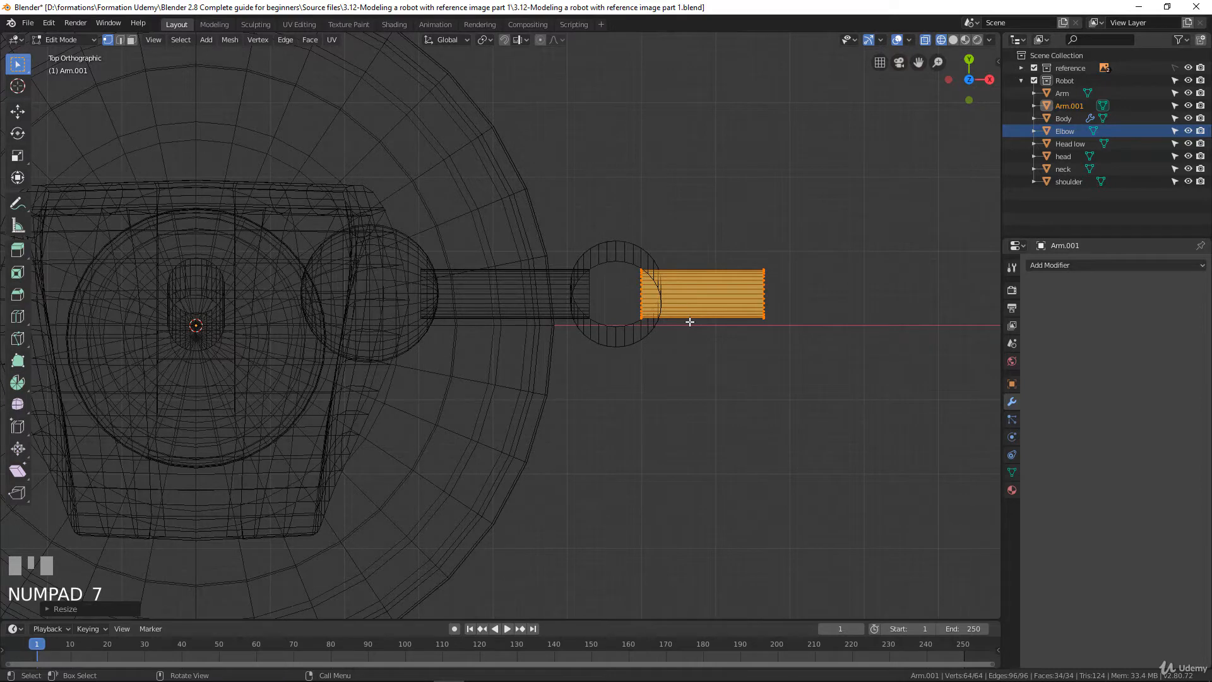
Leave mesh editing and rename the copied cylinder beyond the elbow as Forearm
{"action": "key", "text": "Tab"}
{"action": "left_click", "coordinate": [1065, 107]}
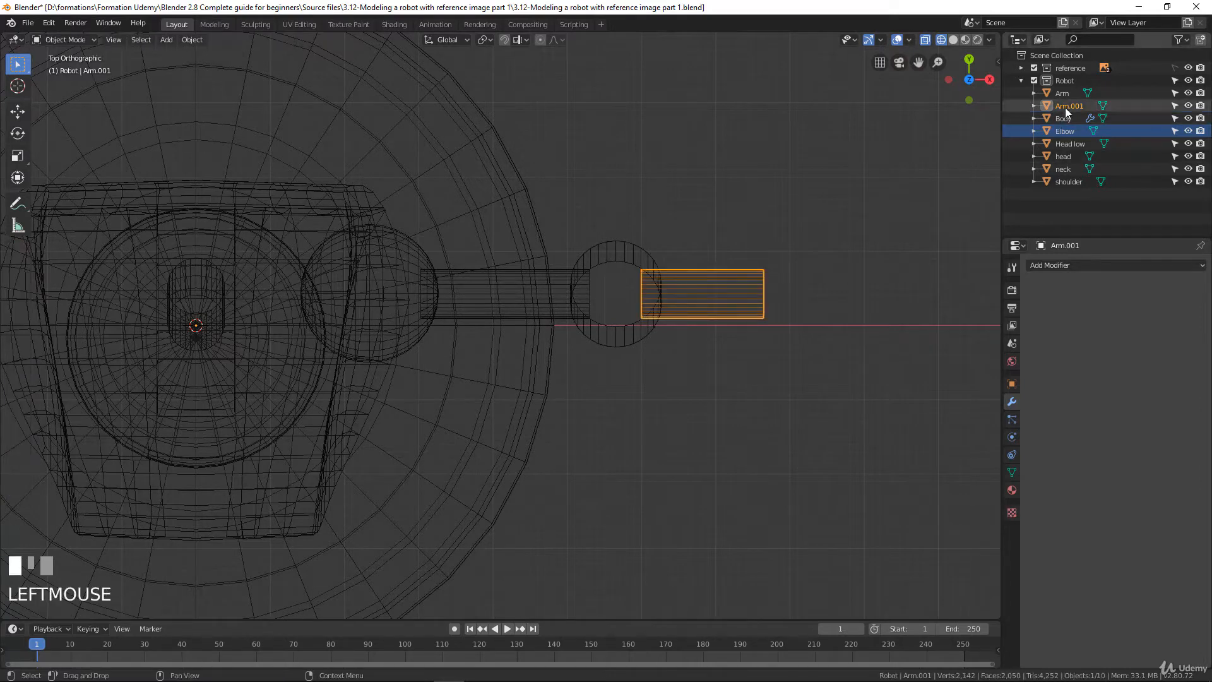
{"action": "type", "text": "Forearm"}
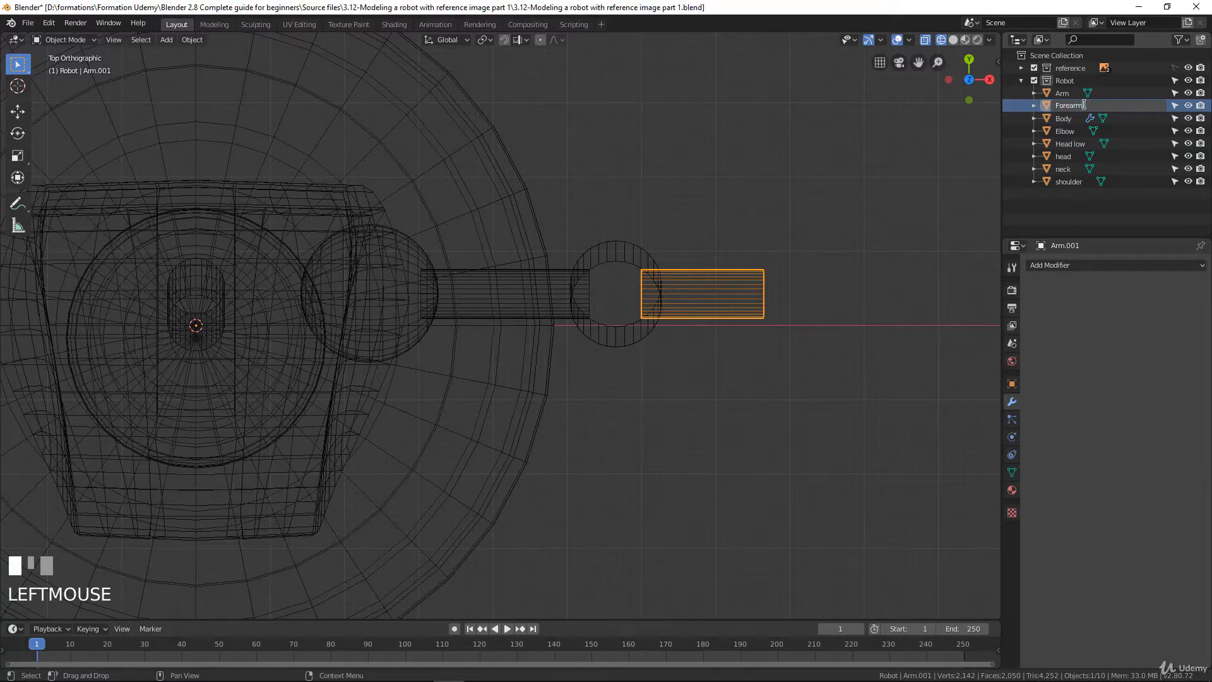
{"action": "key", "text": "Return"}
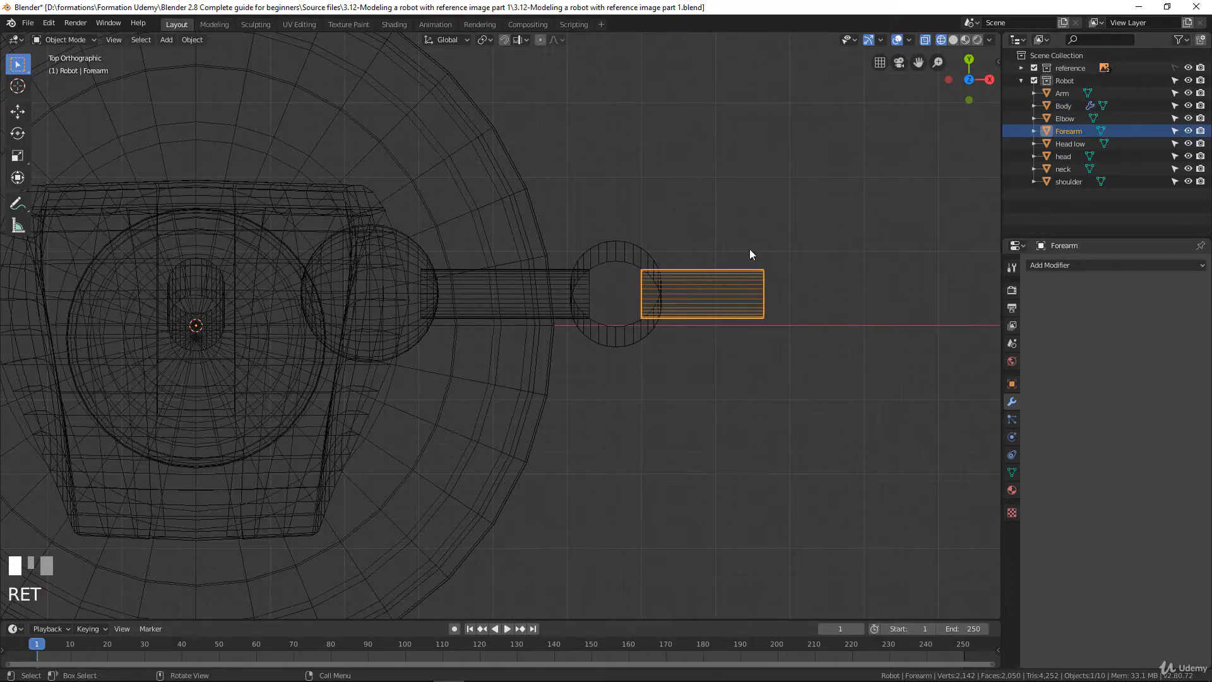
Examine the sketched wrist cuff and hand in the front view, comparing them with the side drawing
{"action": "key", "text": "KP_1"}
{"action": "scroll", "coordinate": [782, 315], "scroll_direction": "down", "scroll_amount": 2}
{"action": "scroll", "coordinate": [781, 315], "scroll_direction": "up", "scroll_amount": 2}
{"action": "middle_click_drag", "start_coordinate": [781, 315], "coordinate": [576, 268], "text": "shift"}
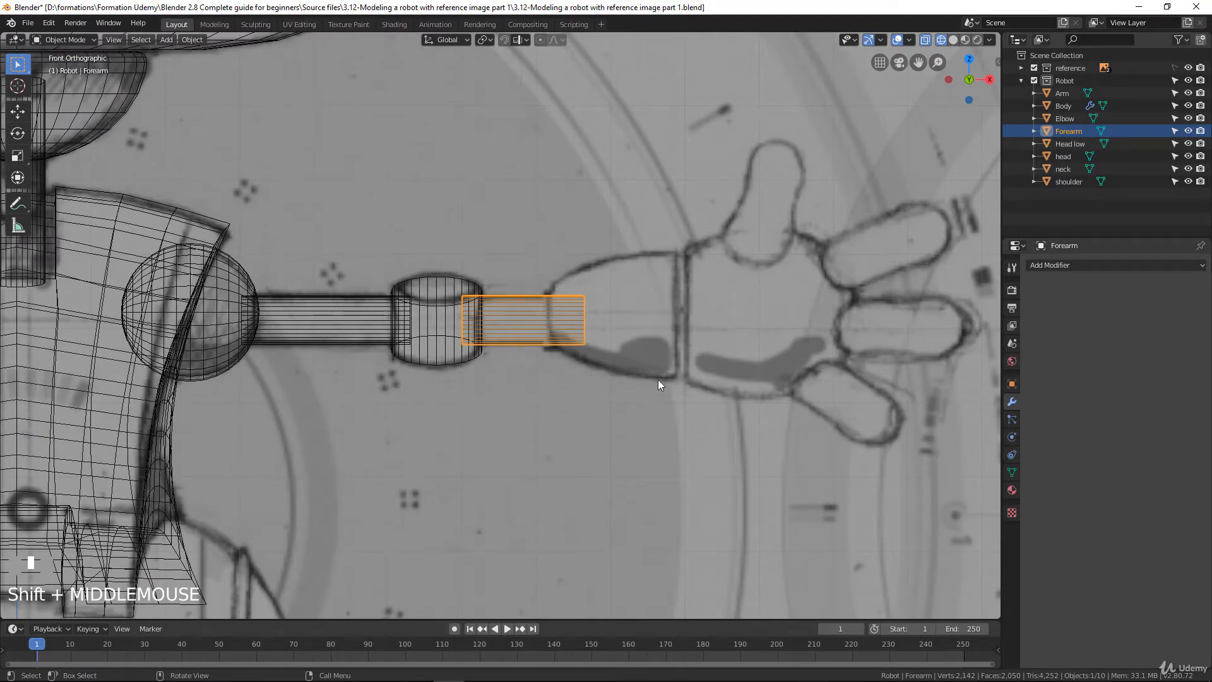
{"action": "scroll", "coordinate": [693, 377], "scroll_direction": "down", "scroll_amount": 4}
{"action": "scroll", "coordinate": [657, 326], "scroll_direction": "up", "scroll_amount": 4}
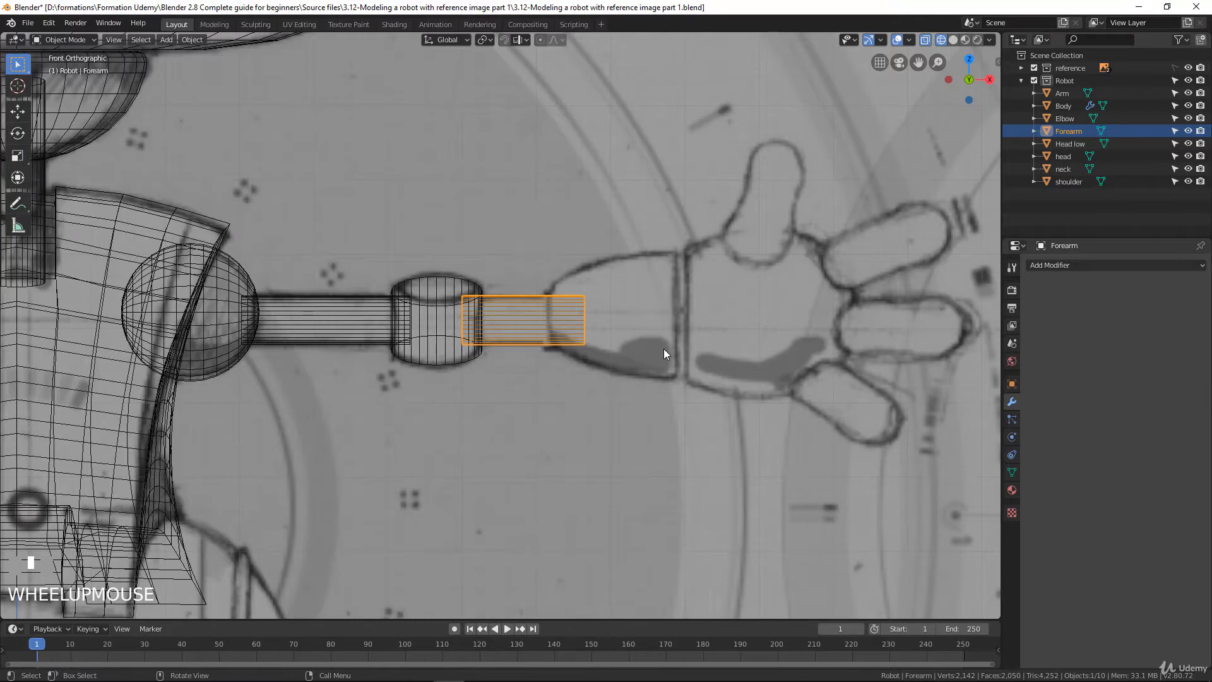
{"action": "scroll", "coordinate": [503, 449], "scroll_direction": "down", "scroll_amount": 6}
{"action": "scroll", "coordinate": [472, 433], "scroll_direction": "up", "scroll_amount": 2}
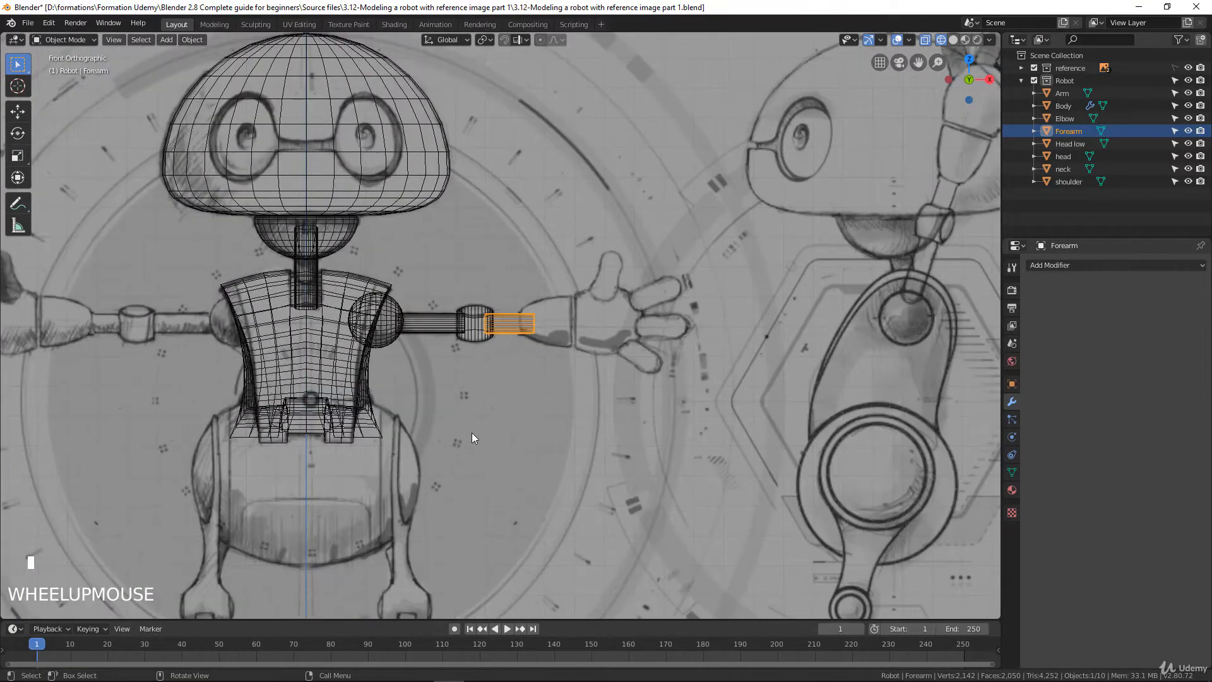
{"action": "scroll", "coordinate": [471, 433], "scroll_direction": "down", "scroll_amount": 2}
{"action": "middle_click_drag", "start_coordinate": [472, 433], "coordinate": [461, 412], "text": "shift"}
{"action": "scroll", "coordinate": [477, 413], "scroll_direction": "down", "scroll_amount": 2}
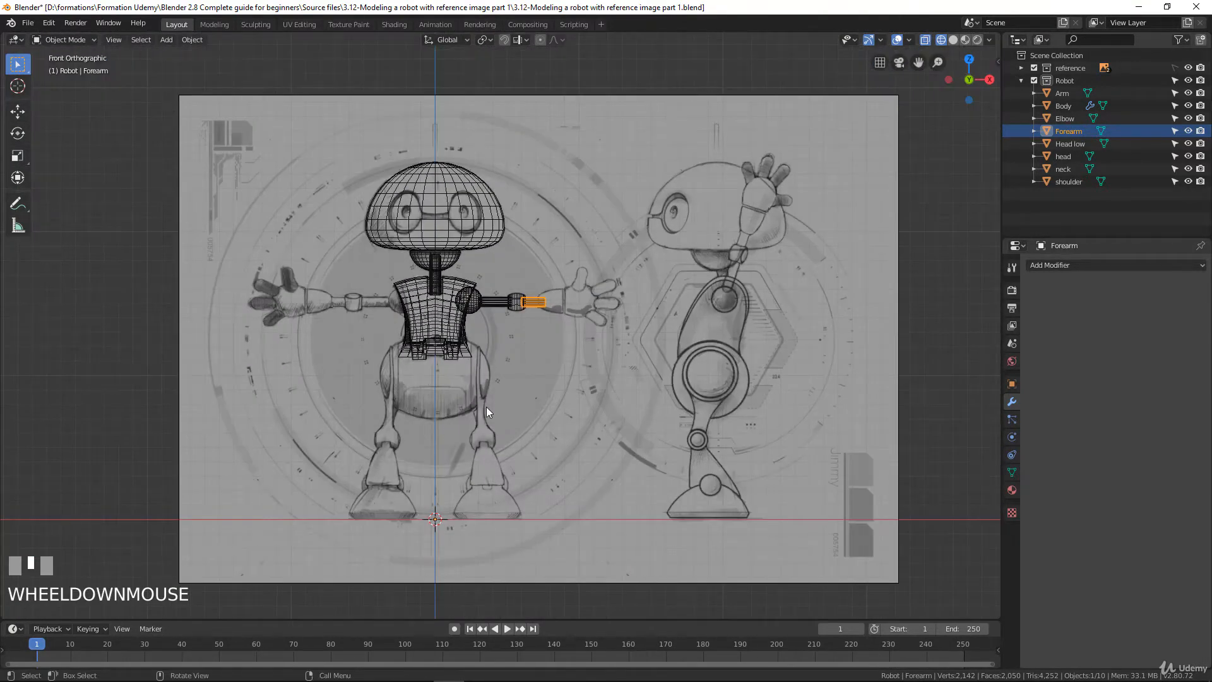
{"action": "scroll", "coordinate": [516, 382], "scroll_direction": "up", "scroll_amount": 1}
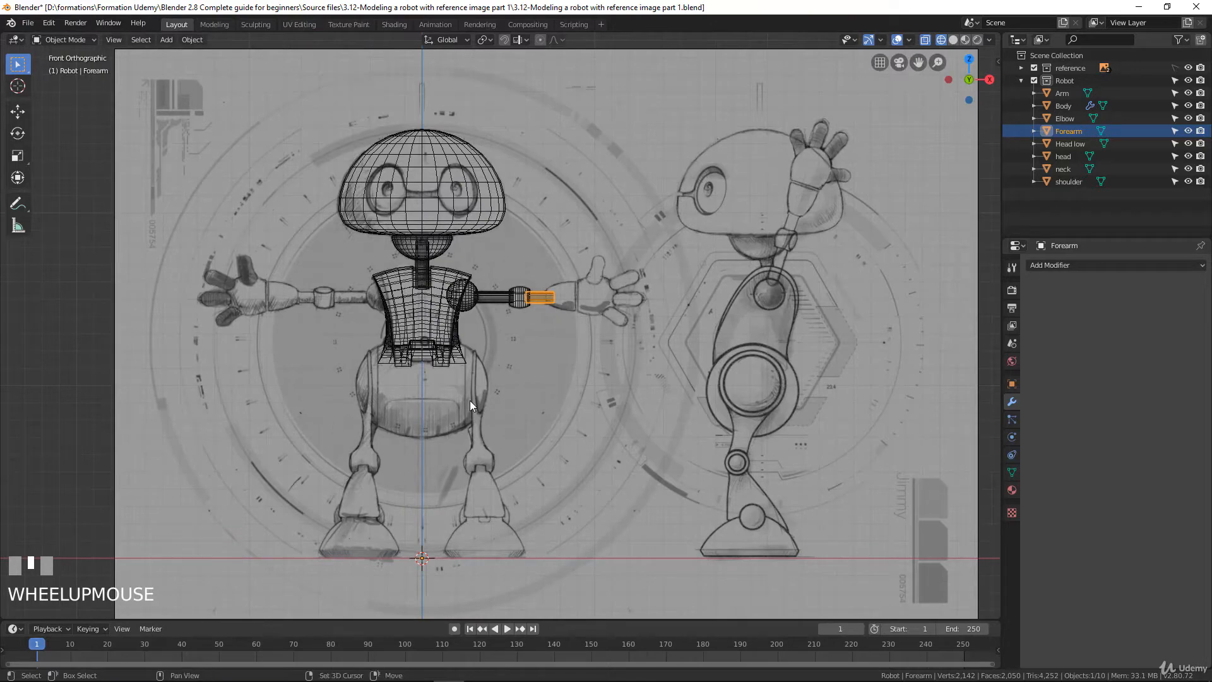
Add a UV sphere and move its mesh about 0.88 m in X and 1.51 m in Z, level with the arm
{"action": "key", "text": "shift+a"}
{"action": "mouse_move", "coordinate": [469, 400]}
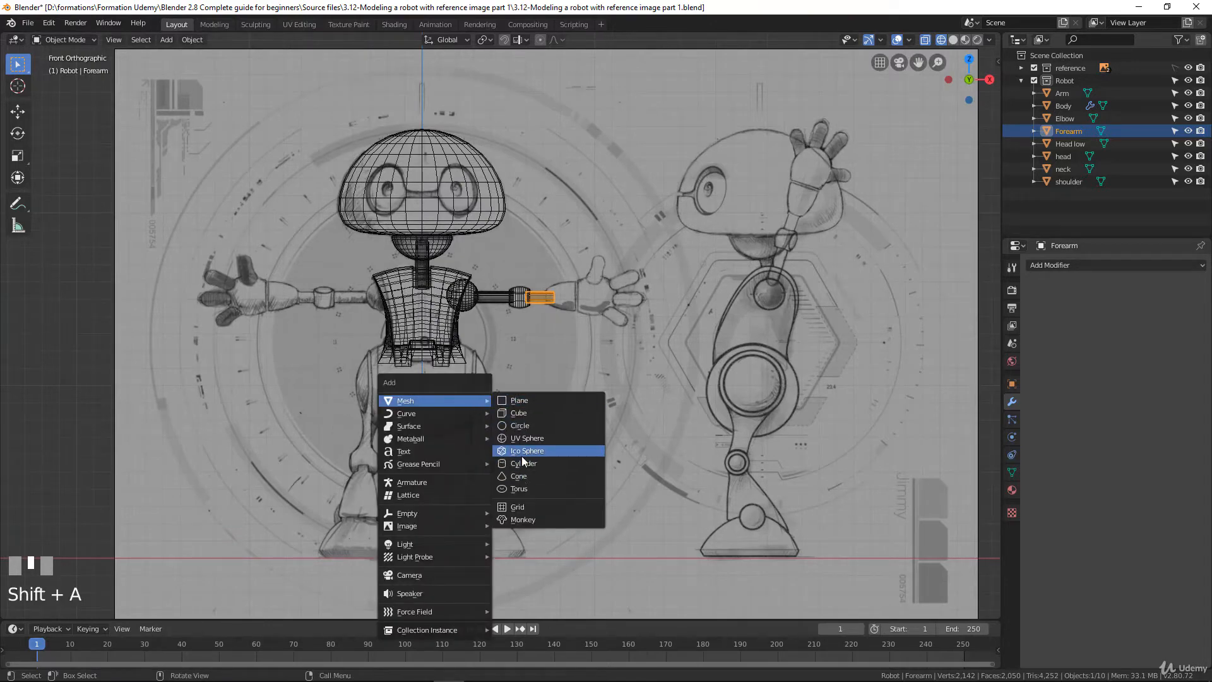
{"action": "left_click", "coordinate": [521, 437]}
{"action": "scroll", "coordinate": [489, 458], "scroll_direction": "down", "scroll_amount": 1}
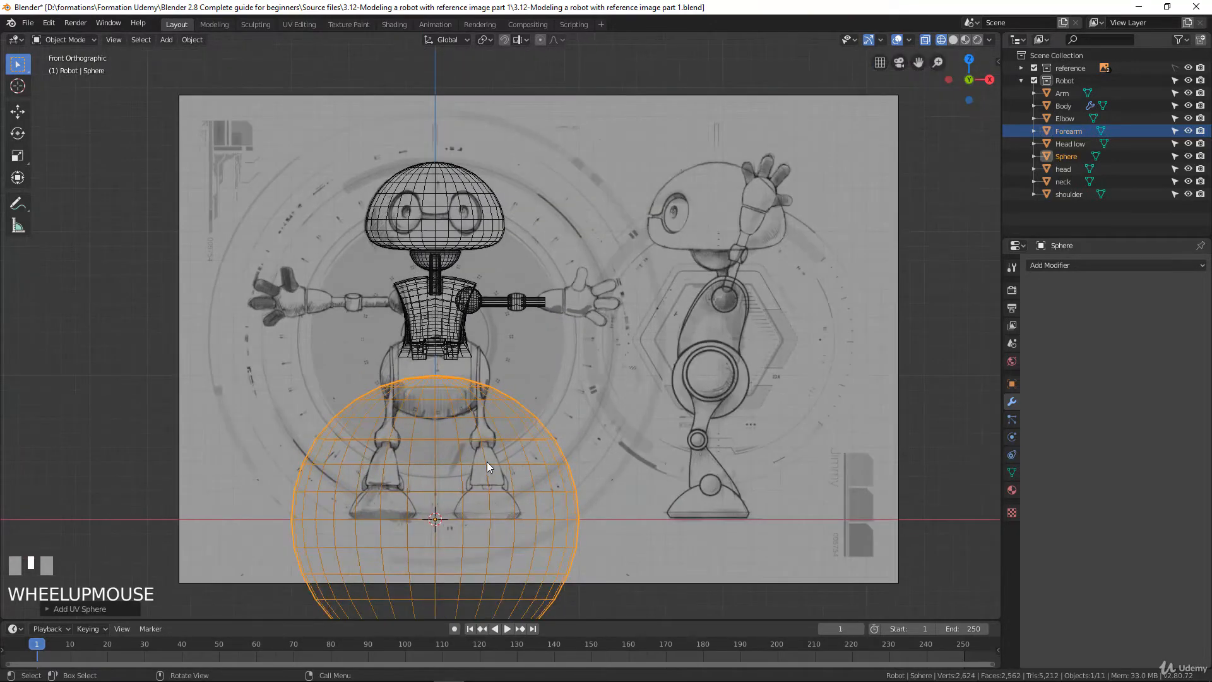
{"action": "middle_click_drag", "start_coordinate": [486, 461], "coordinate": [506, 329], "text": "shift"}
{"action": "key", "text": "Tab"}
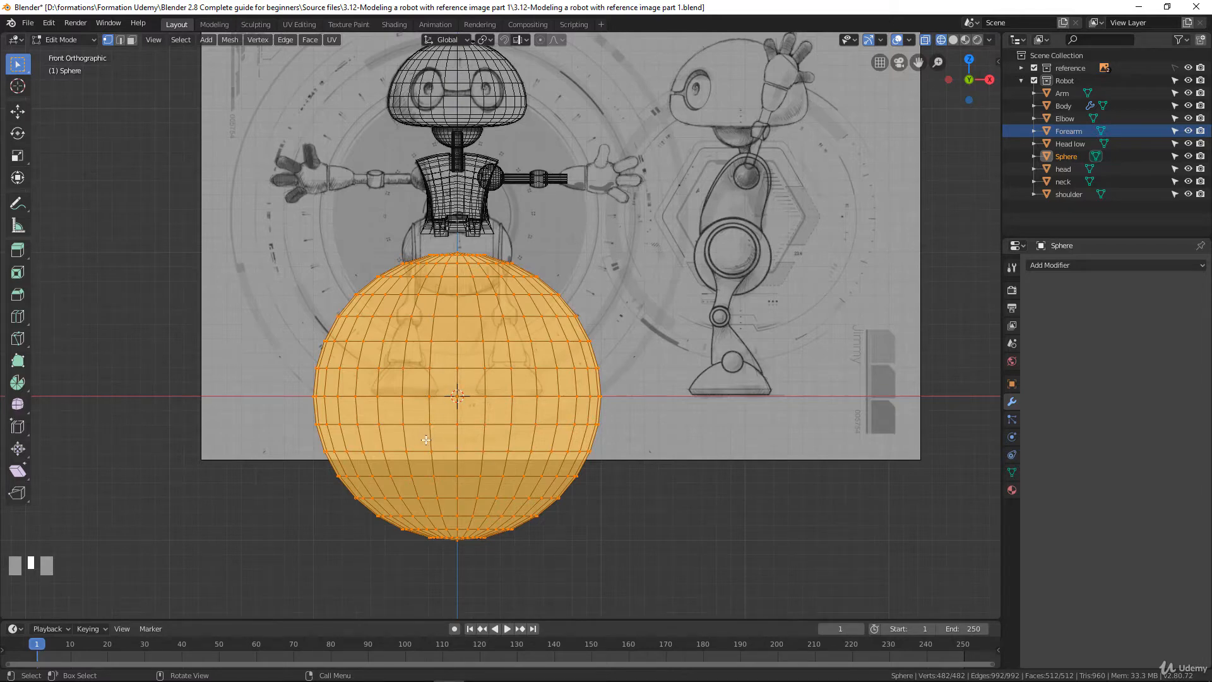
{"action": "key", "text": "g"}
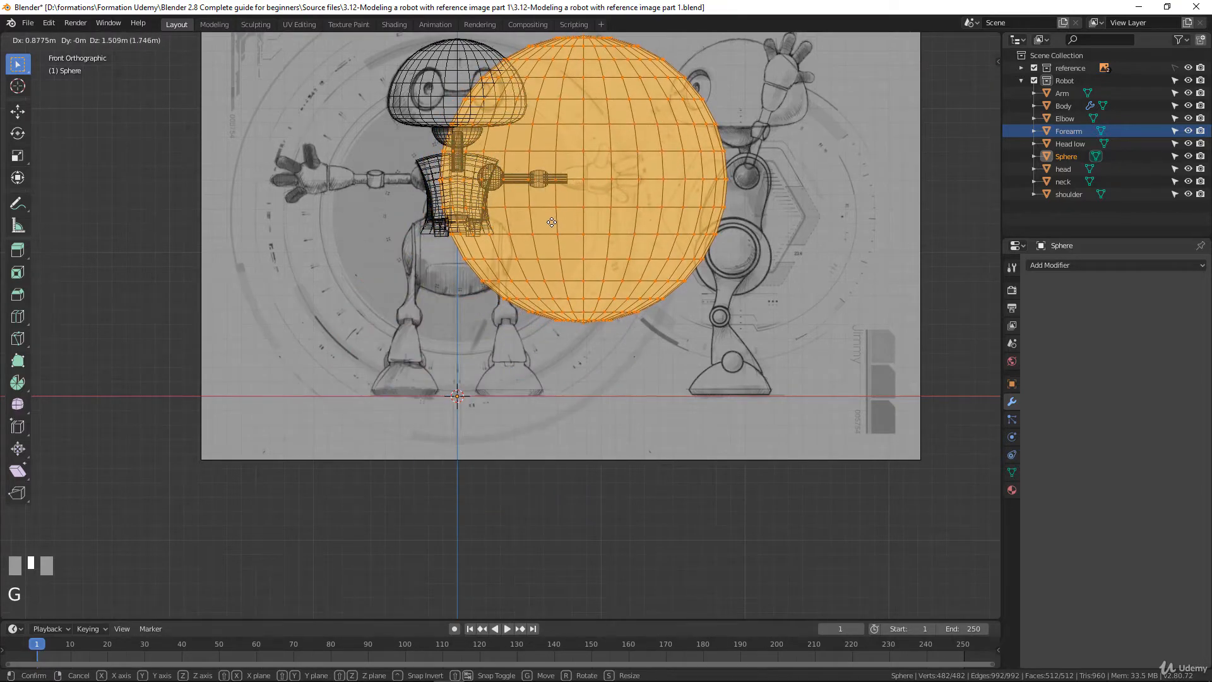
{"action": "left_click", "coordinate": [551, 221]}
Rotate the sphere's mesh by 90° in the front view so its poles point along the arm
{"action": "scroll", "coordinate": [661, 280], "scroll_direction": "up", "scroll_amount": 2}
{"action": "middle_click_drag", "start_coordinate": [661, 280], "coordinate": [657, 406], "text": "shift"}
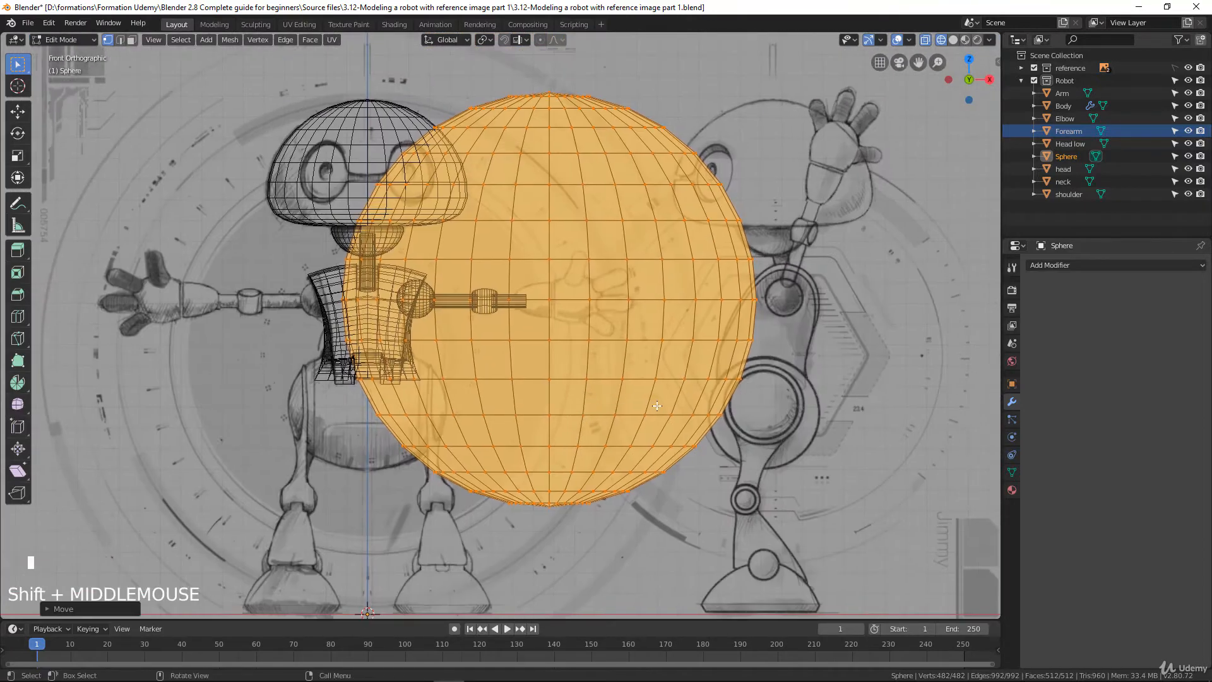
{"action": "key", "text": "r"}
{"action": "key", "text": "9"}
{"action": "key", "text": "0"}
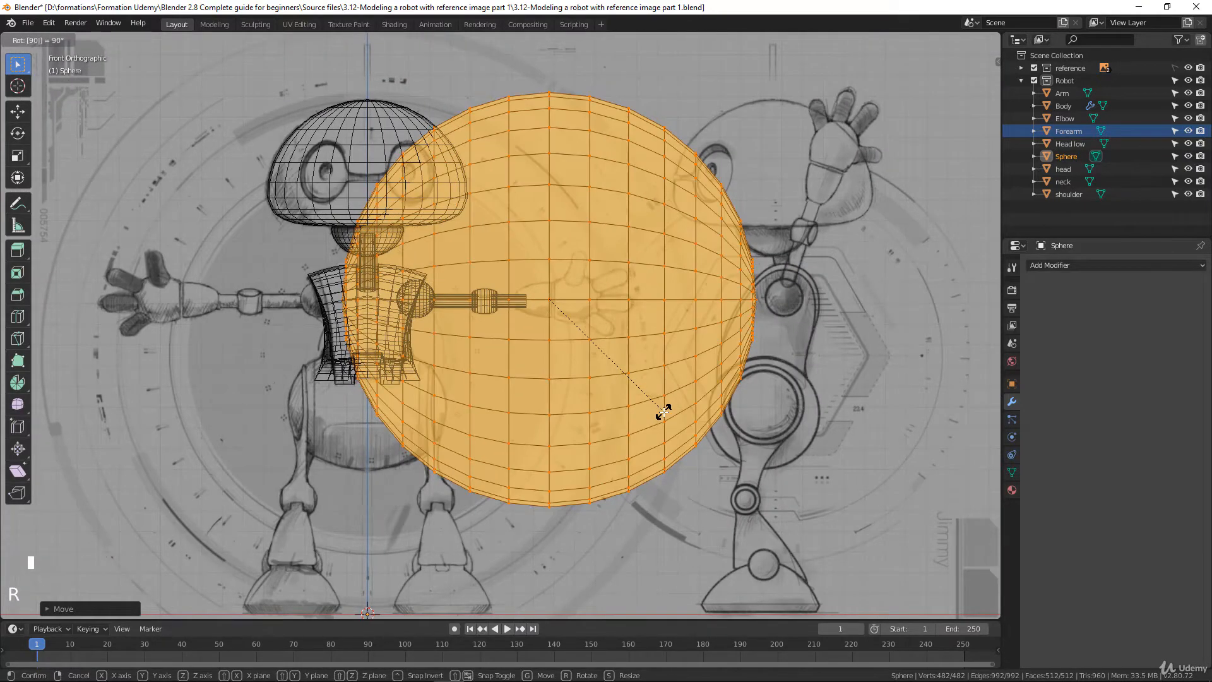
{"action": "left_click", "coordinate": [664, 412]}
Scale the sphere uniformly to about 0.12, and refine it by about 0.88 to match the sketched cuff's height
{"action": "key", "text": "s"}
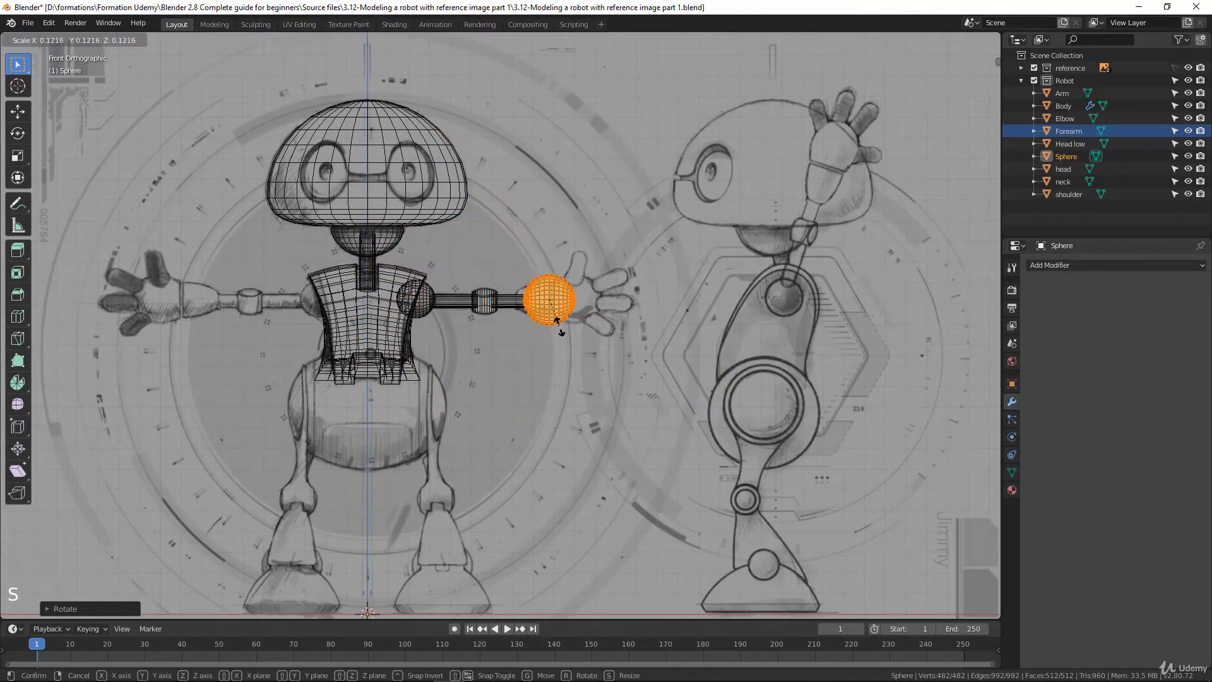
{"action": "left_click", "coordinate": [552, 313]}
{"action": "scroll", "coordinate": [552, 313], "scroll_direction": "up", "scroll_amount": 4}
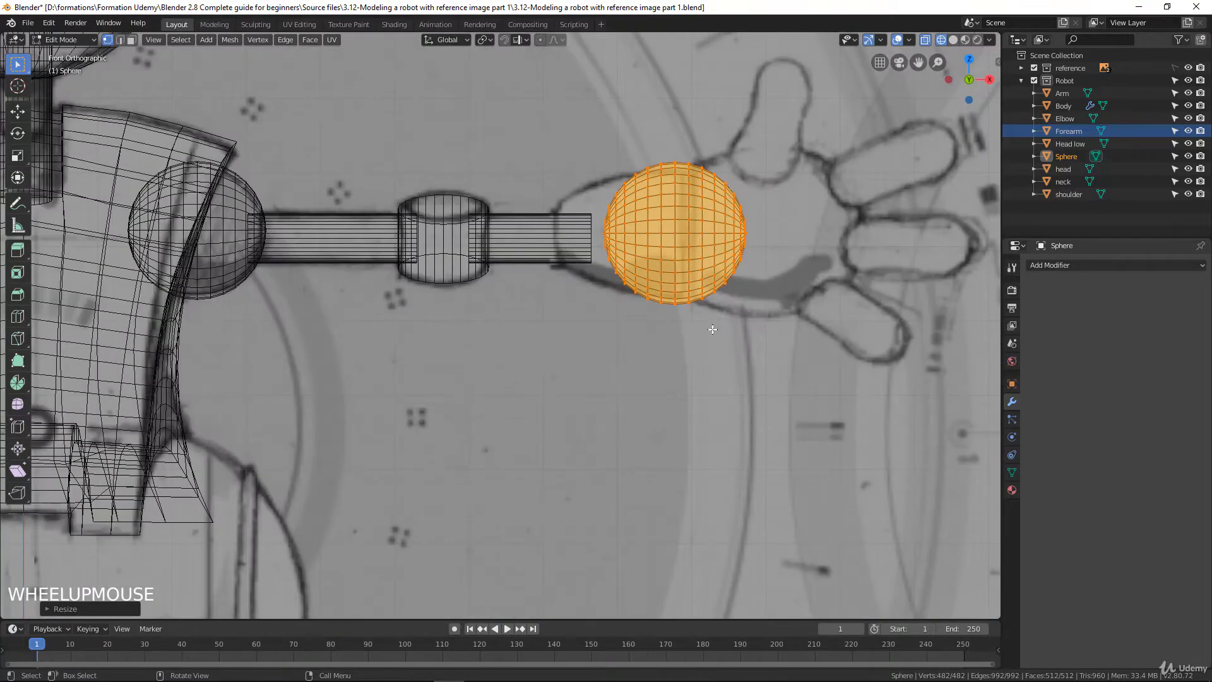
{"action": "middle_click_drag", "start_coordinate": [723, 303], "coordinate": [546, 433], "text": "shift"}
{"action": "scroll", "coordinate": [546, 433], "scroll_direction": "up", "scroll_amount": 1}
{"action": "key", "text": "s"}
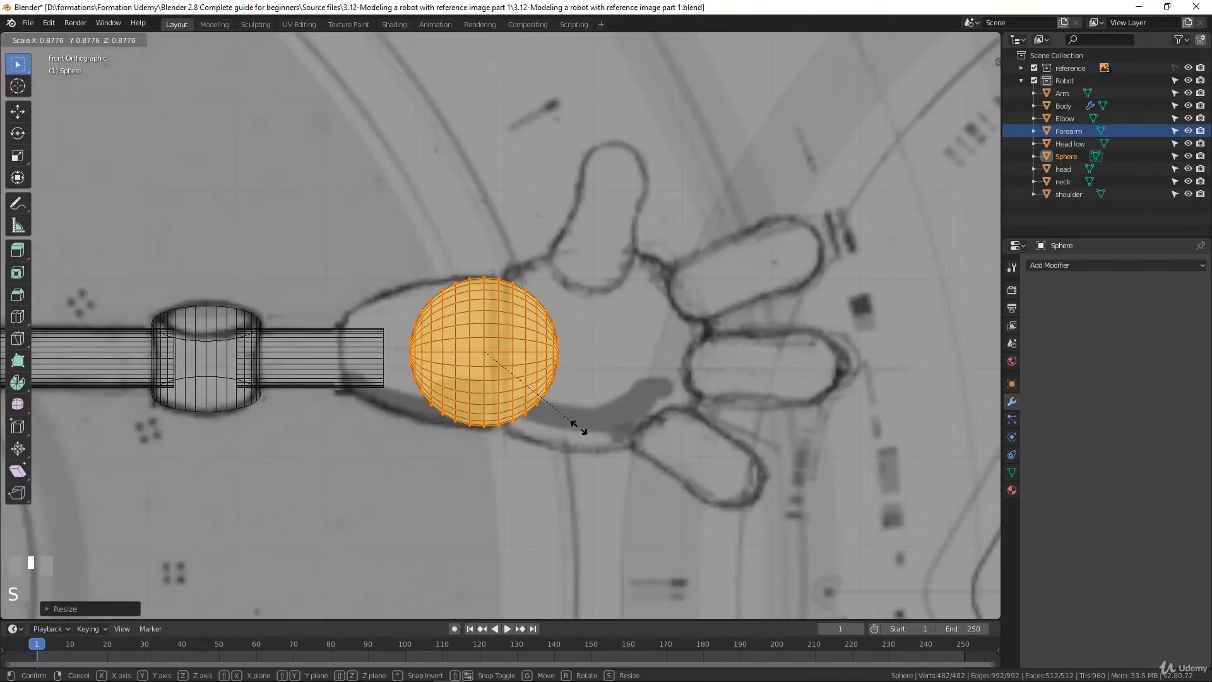
{"action": "left_click", "coordinate": [581, 430]}
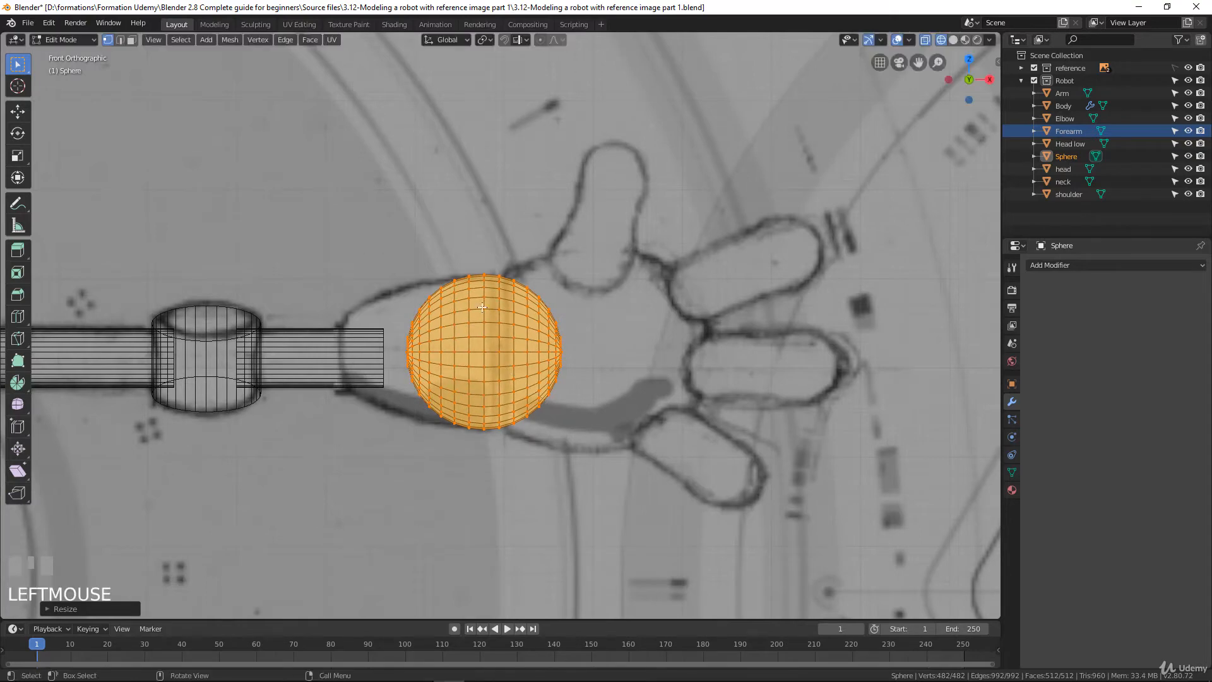
Nudge the sphere to align with the sketched wrist cuff and stretch it to about 2.05 along X
{"action": "key", "text": "g"}
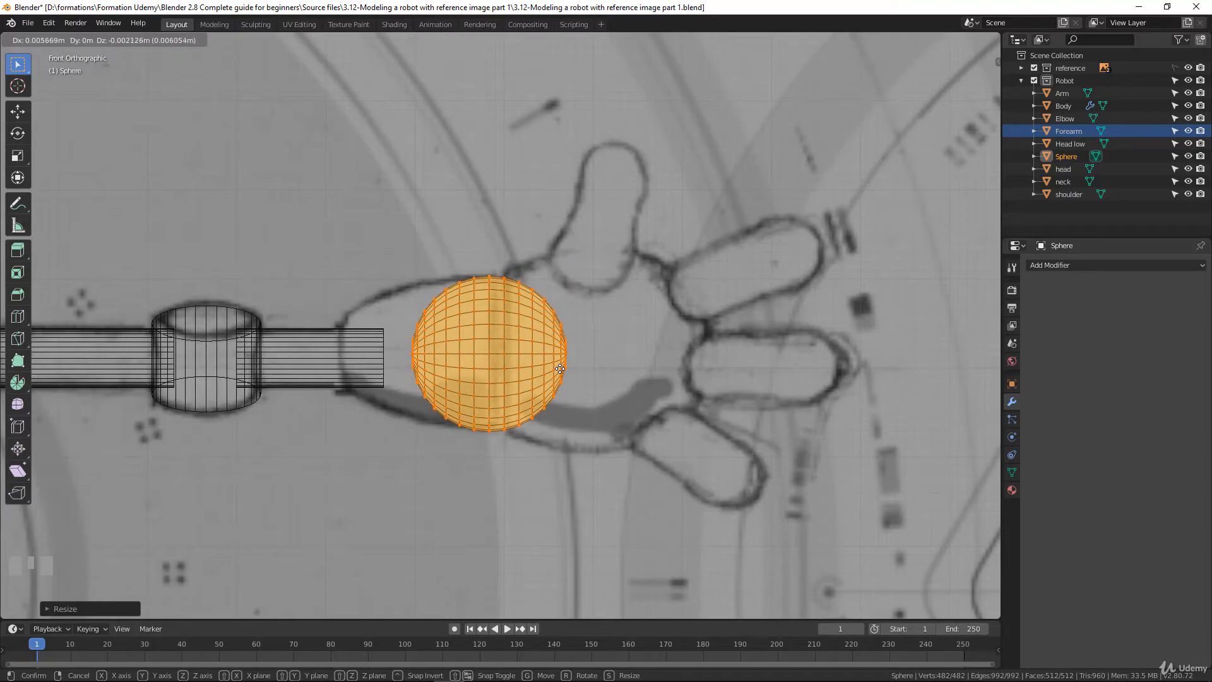
{"action": "left_click", "coordinate": [561, 367]}
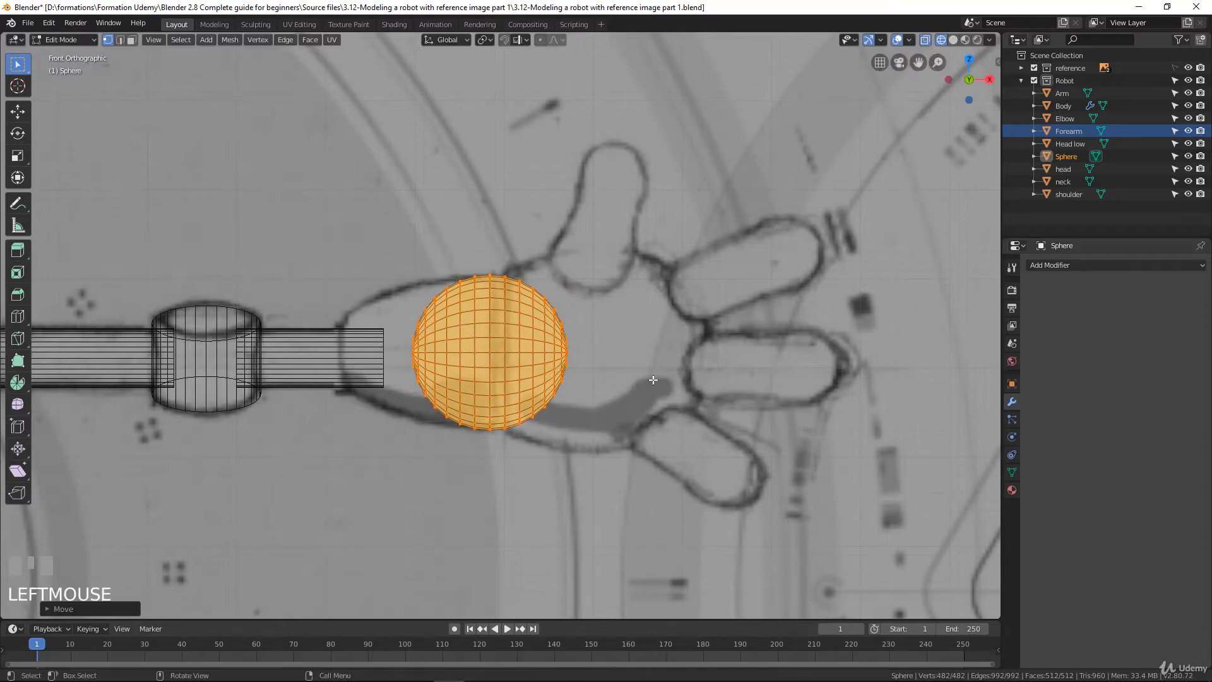
{"action": "key", "text": "s"}
{"action": "key", "text": "x"}
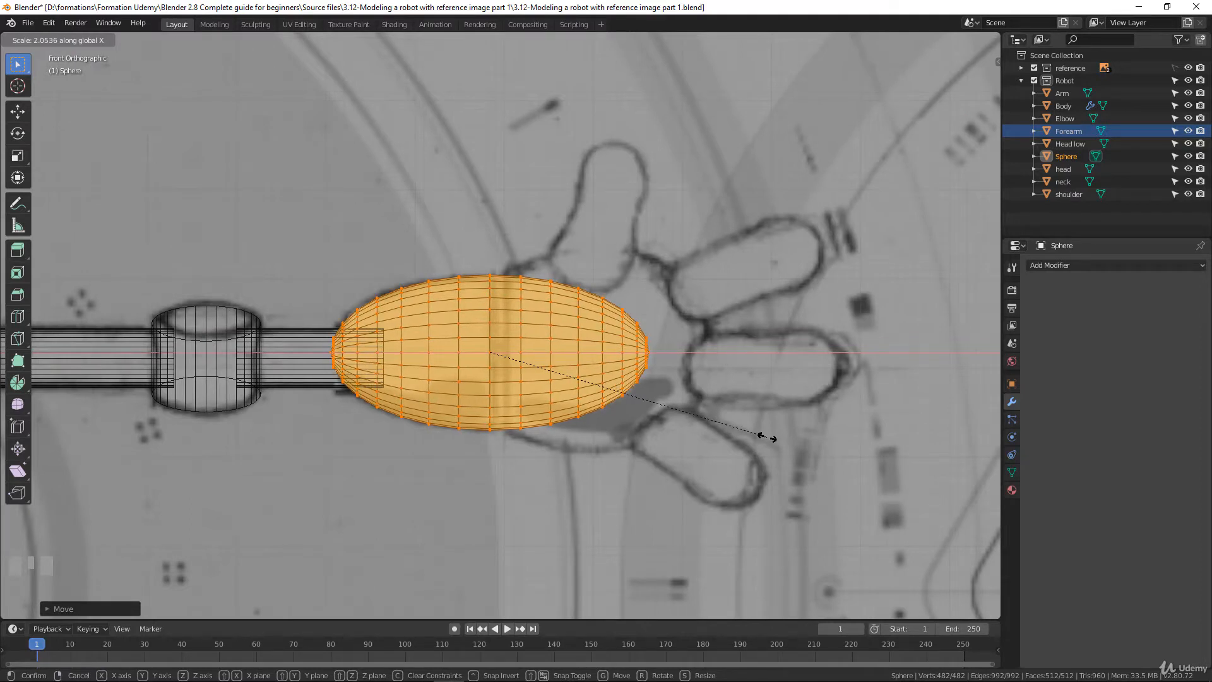
{"action": "left_click", "coordinate": [765, 436]}
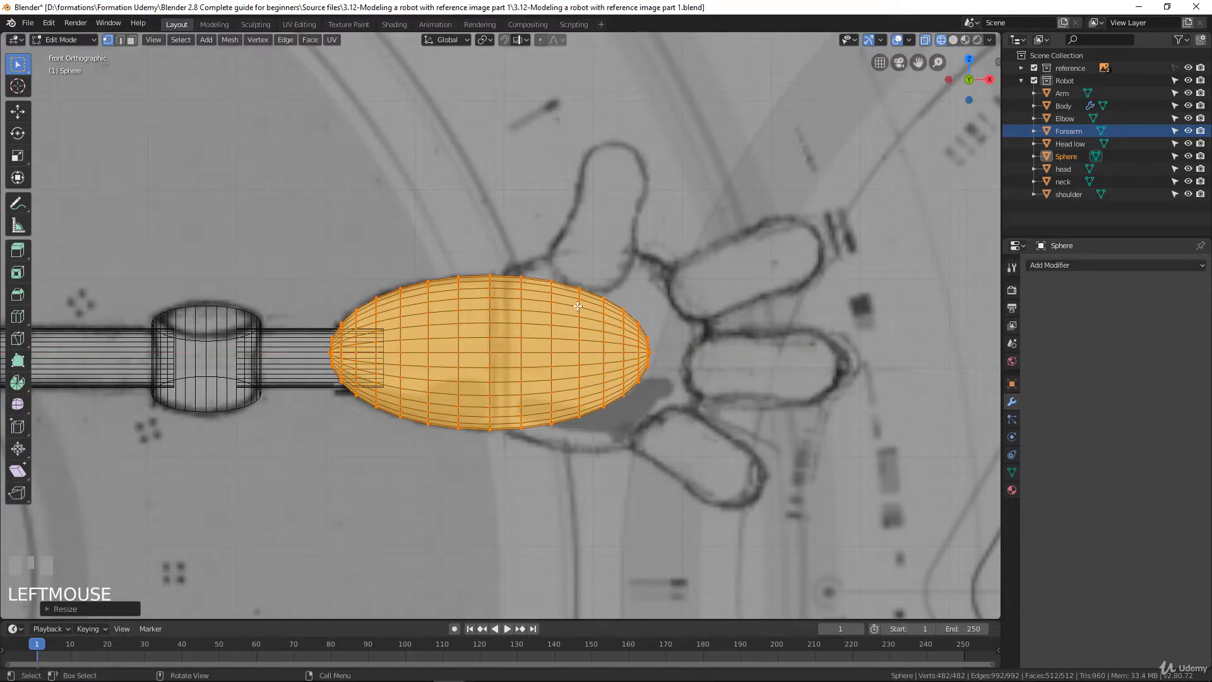
Delete the vertices of the stretched sphere's hand-side half, beyond the sketched wrist line
{"action": "left_click", "coordinate": [525, 271]}
{"action": "key", "text": "b"}
{"action": "left_click_drag", "start_coordinate": [503, 235], "coordinate": [736, 538]}
{"action": "key", "text": "x"}
{"action": "left_click", "coordinate": [634, 431]}
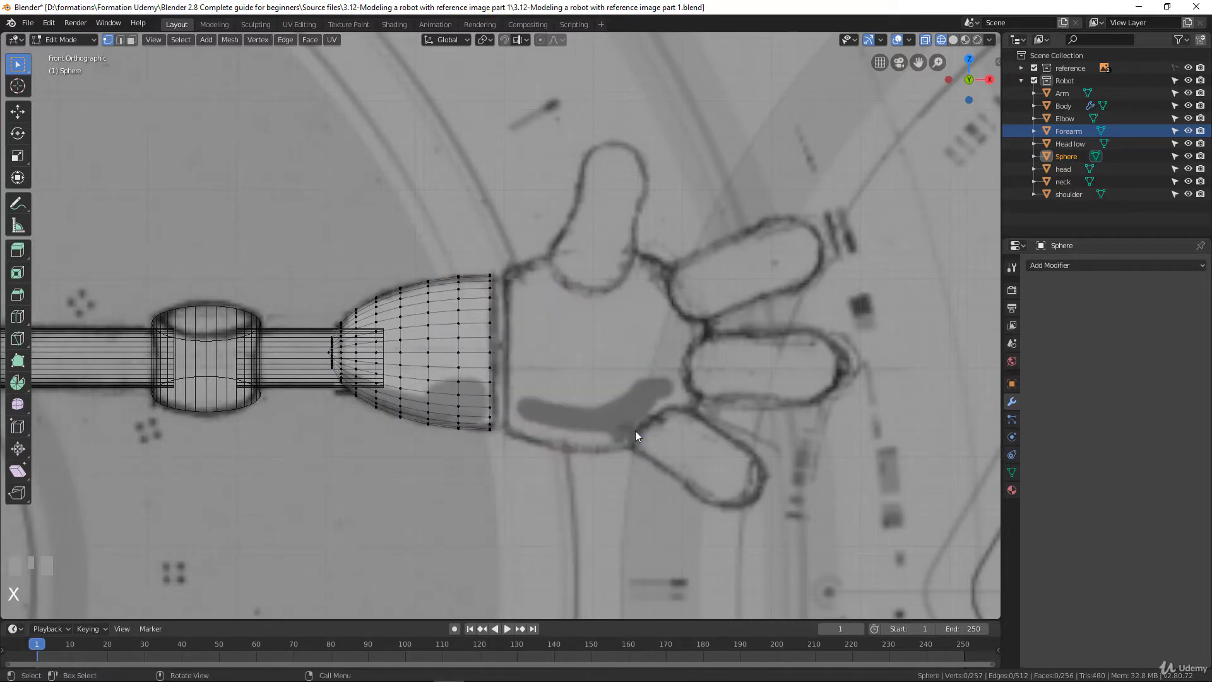
Extrude the cuff's open hand-side edge loop about 0.01 m along X and scale the new loop to about 0.91
{"action": "middle_click_drag", "start_coordinate": [517, 419], "coordinate": [492, 420]}
{"action": "left_click", "coordinate": [491, 323], "text": "alt"}
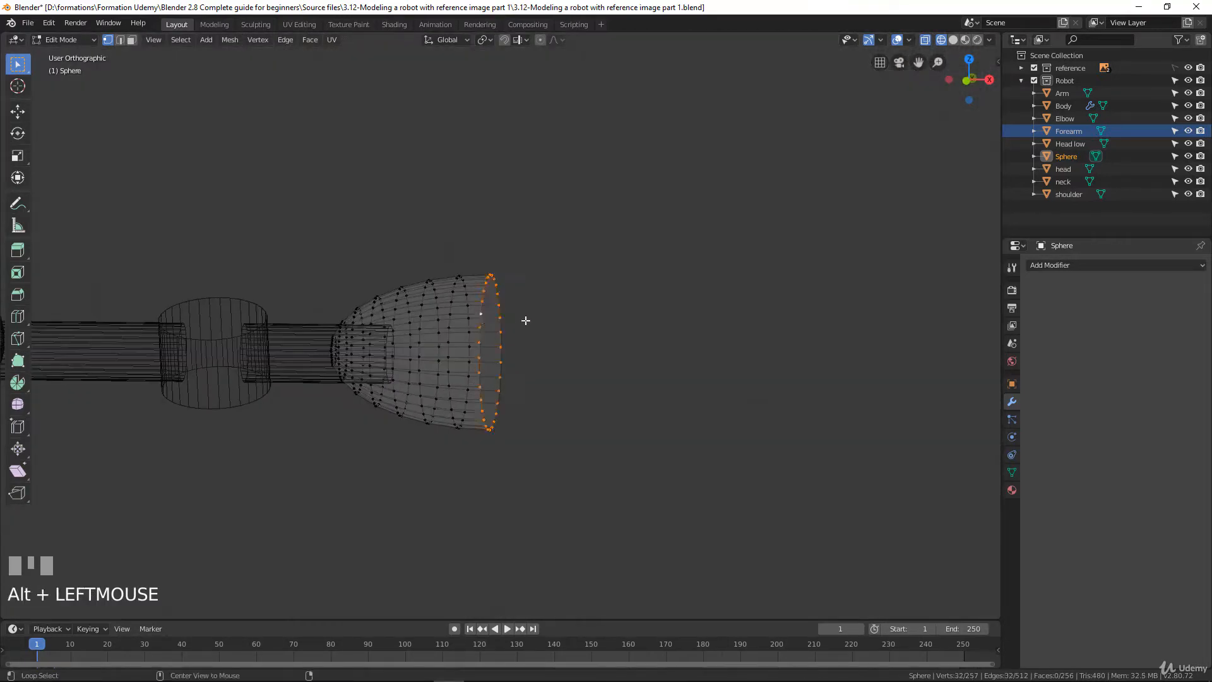
{"action": "key", "text": "KP_1"}
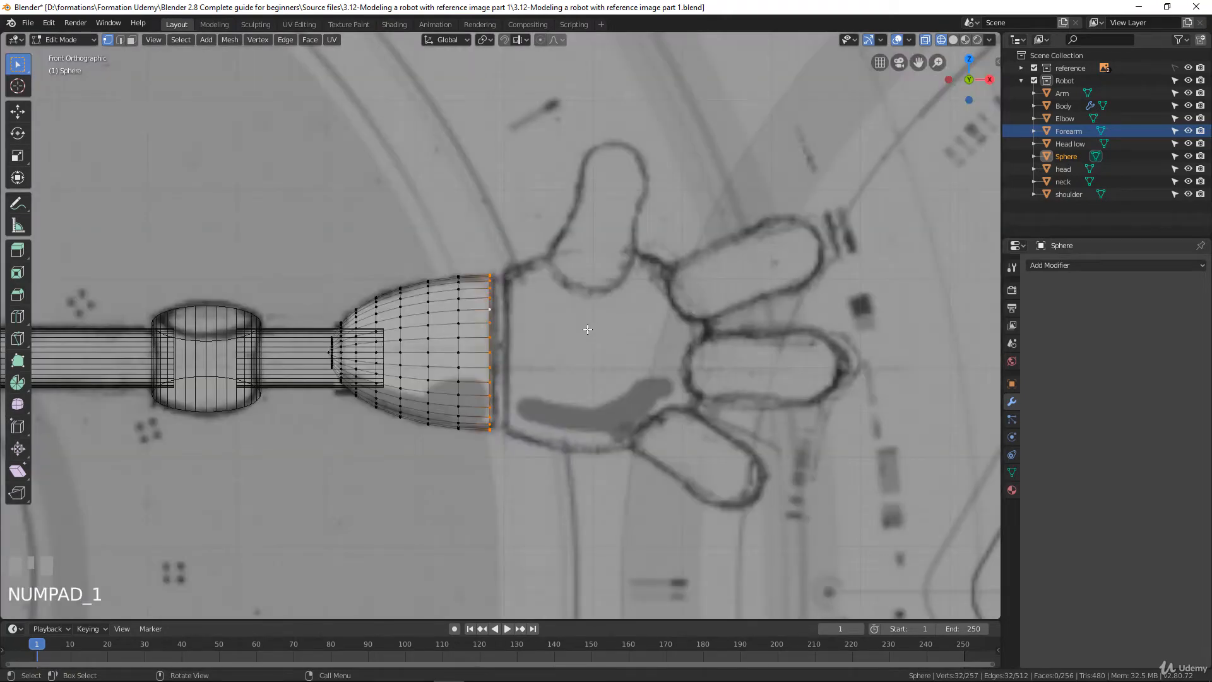
{"action": "scroll", "coordinate": [588, 328], "scroll_direction": "up", "scroll_amount": 4}
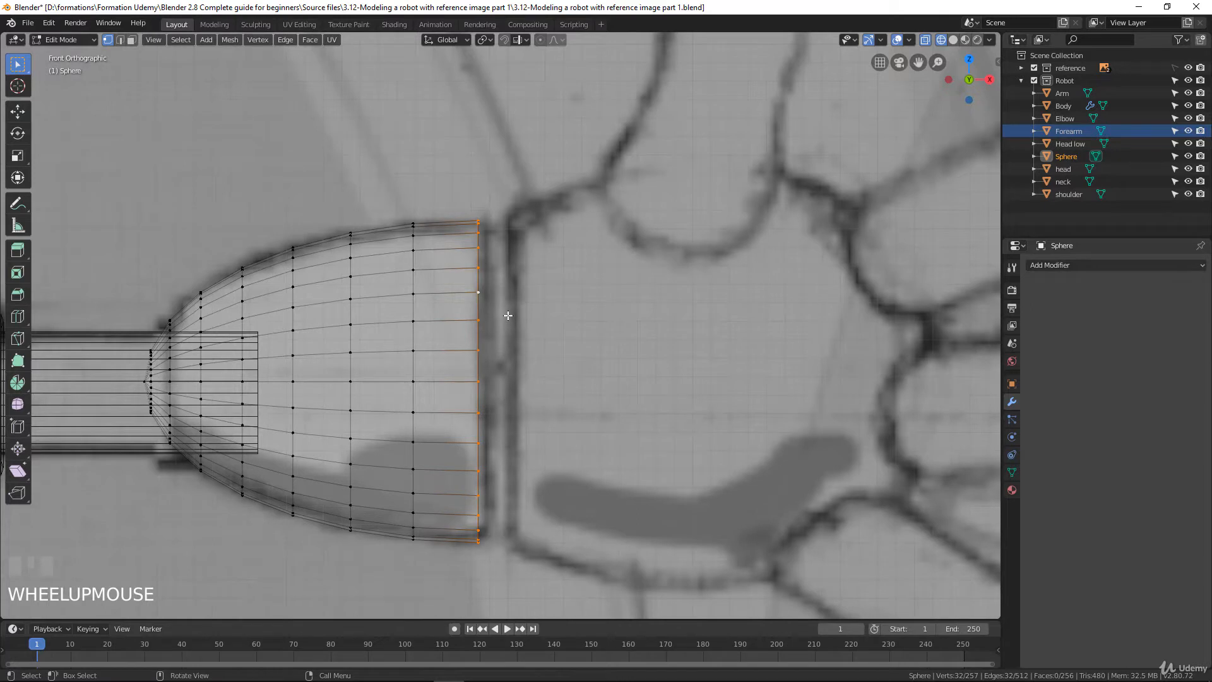
{"action": "key", "text": "e"}
{"action": "key", "text": "x"}
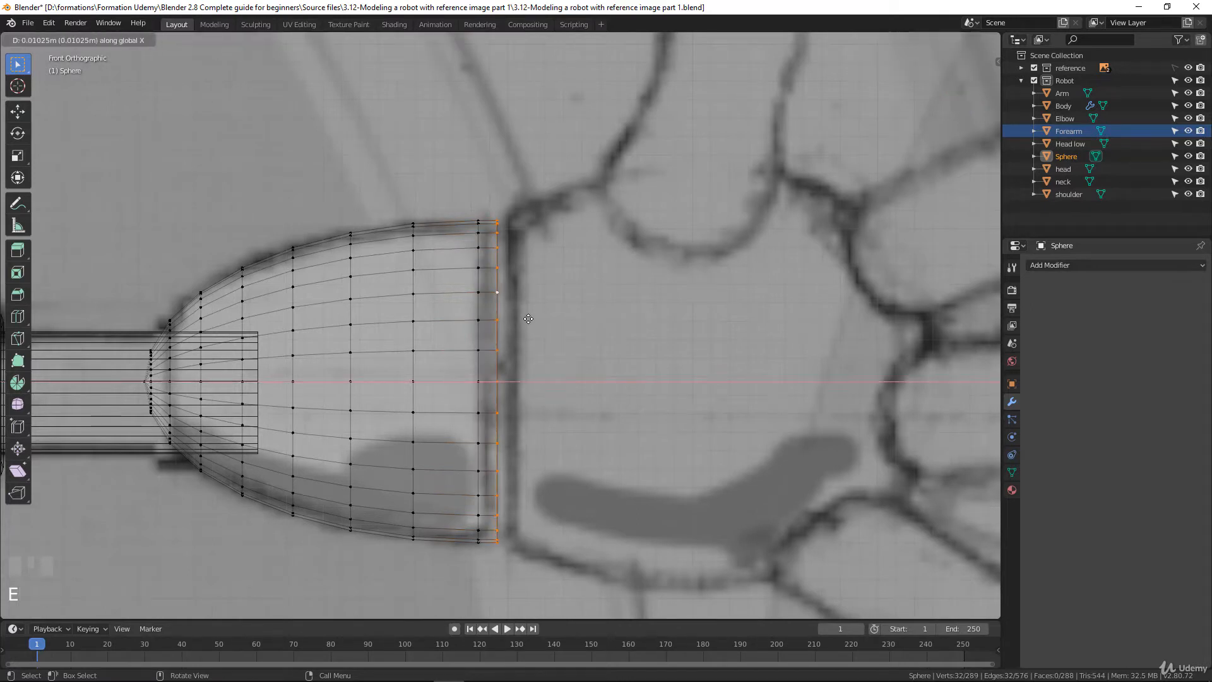
{"action": "left_click", "coordinate": [530, 318]}
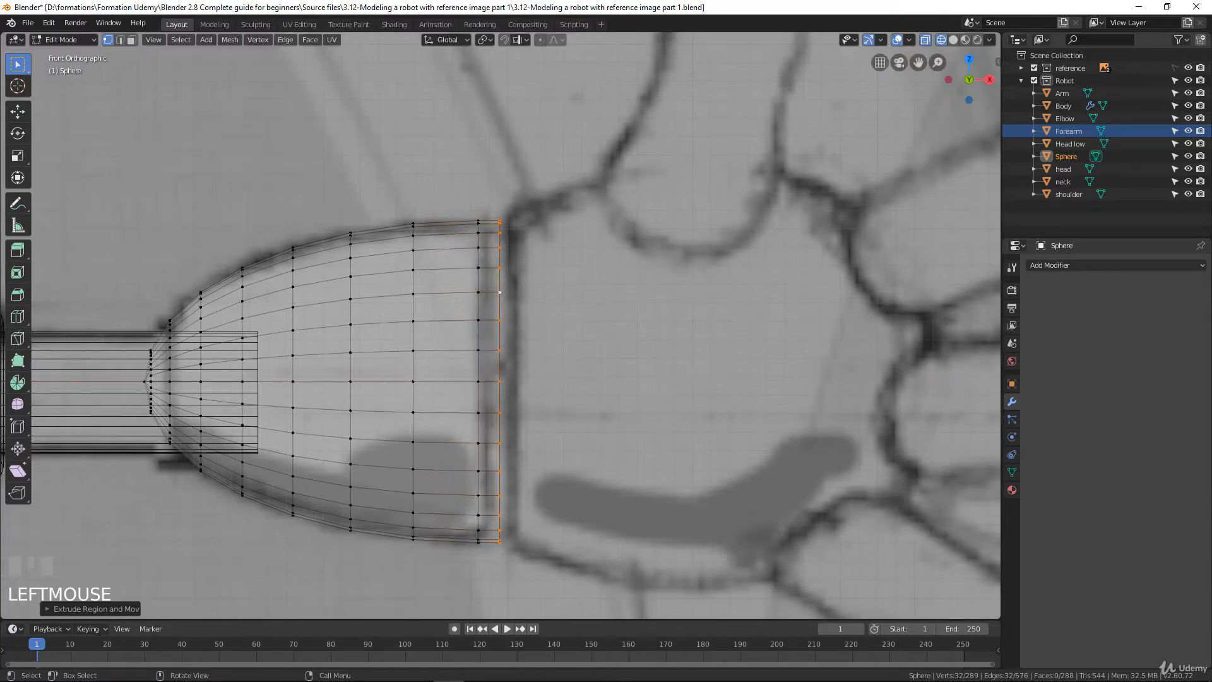
{"action": "key", "text": "s"}
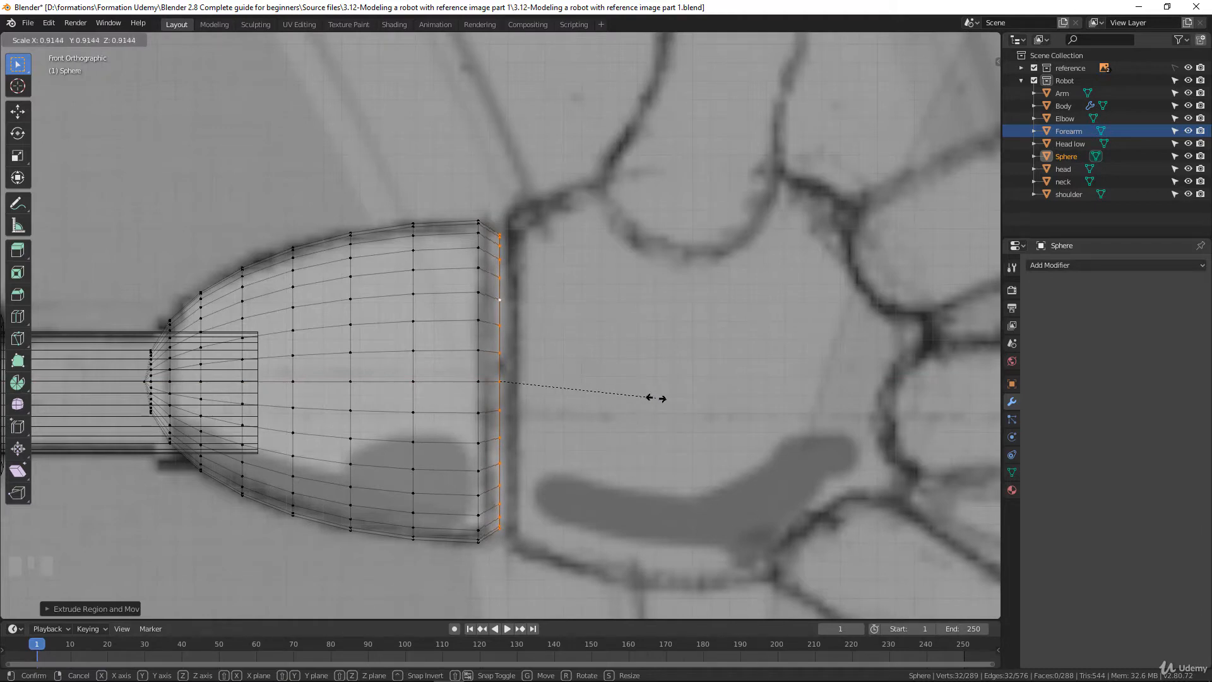
{"action": "left_click", "coordinate": [655, 397]}
Extrude the cuff's end rim inward twice, fill the remaining hole with a face, and leave mesh editing
{"action": "key", "text": "e"}
{"action": "key", "text": "s"}
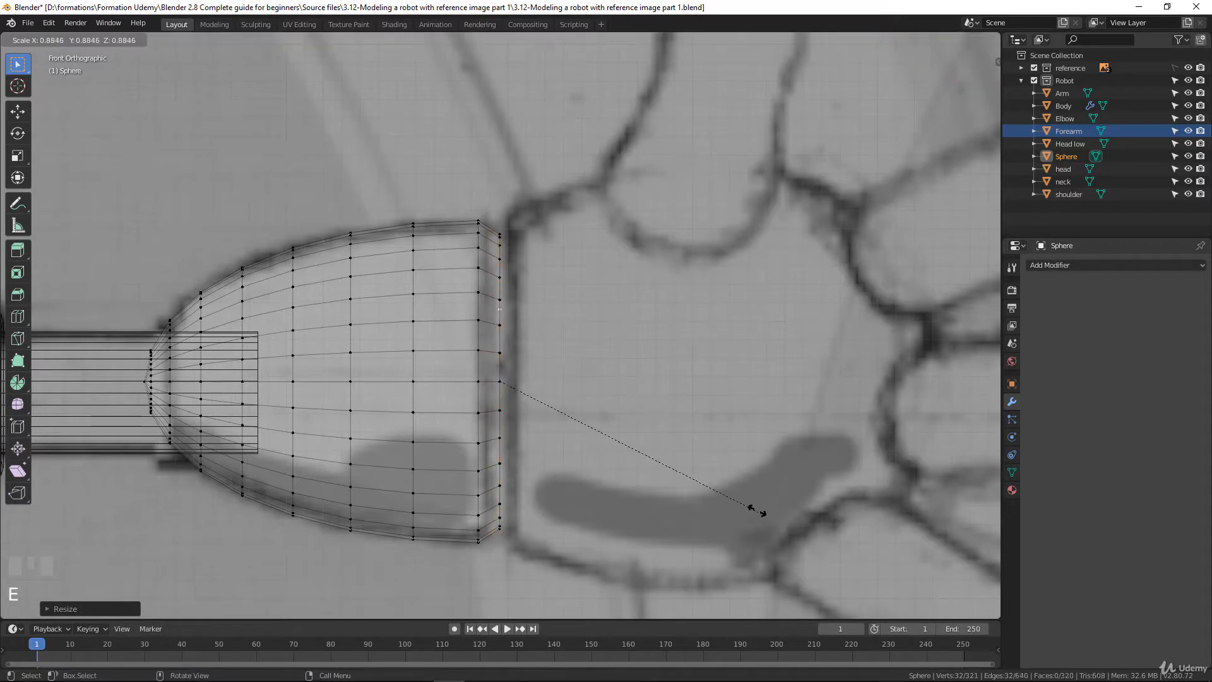
{"action": "left_click", "coordinate": [595, 455]}
{"action": "middle_click_drag", "start_coordinate": [595, 454], "coordinate": [554, 464]}
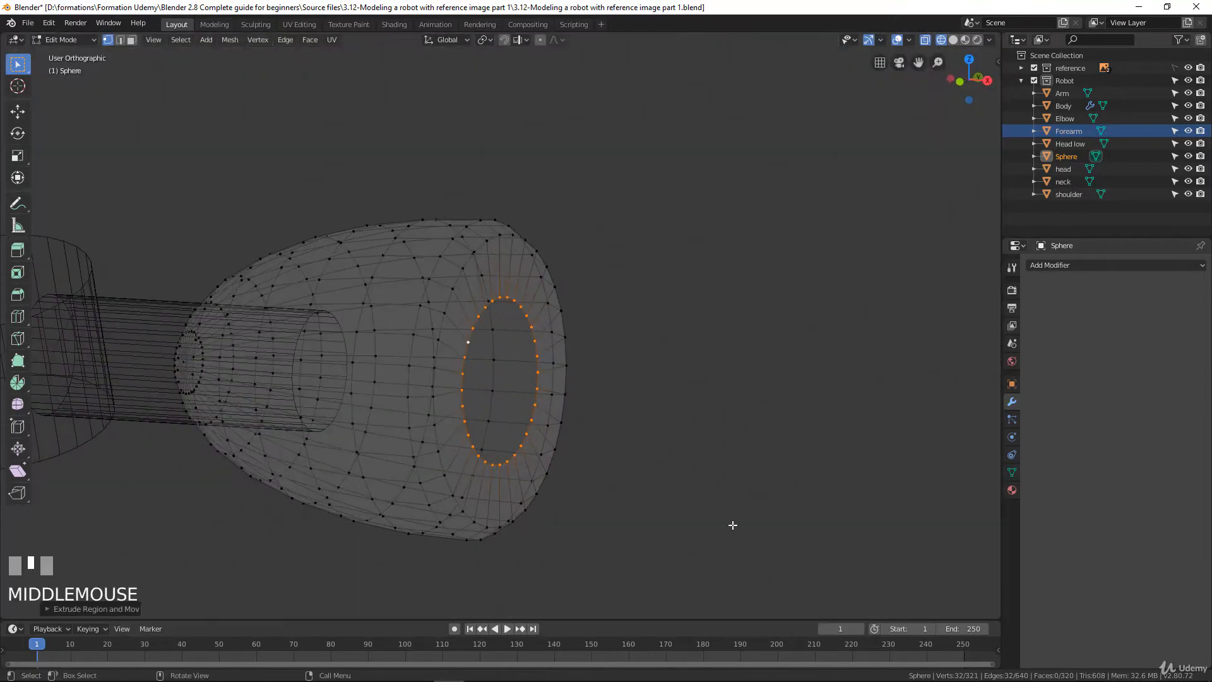
{"action": "key", "text": "e"}
{"action": "key", "text": "s"}
{"action": "left_click", "coordinate": [661, 482]}
{"action": "left_click", "coordinate": [614, 441]}
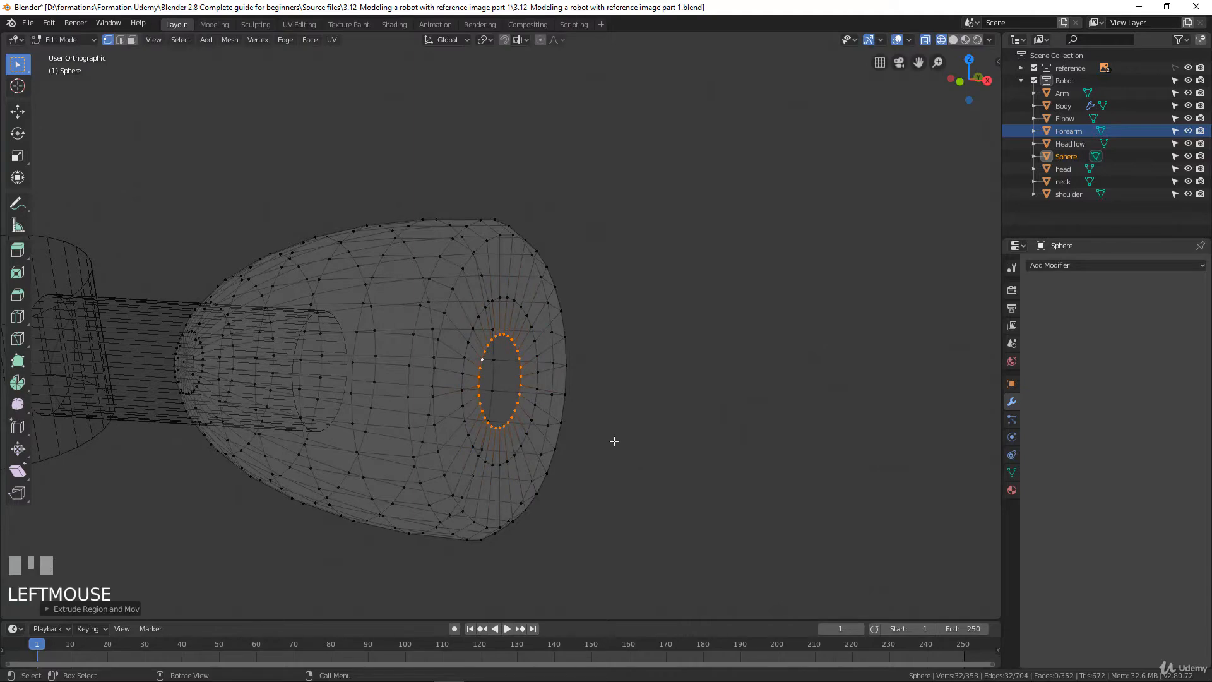
{"action": "key", "text": "f"}
{"action": "middle_click_drag", "start_coordinate": [542, 430], "coordinate": [566, 317]}
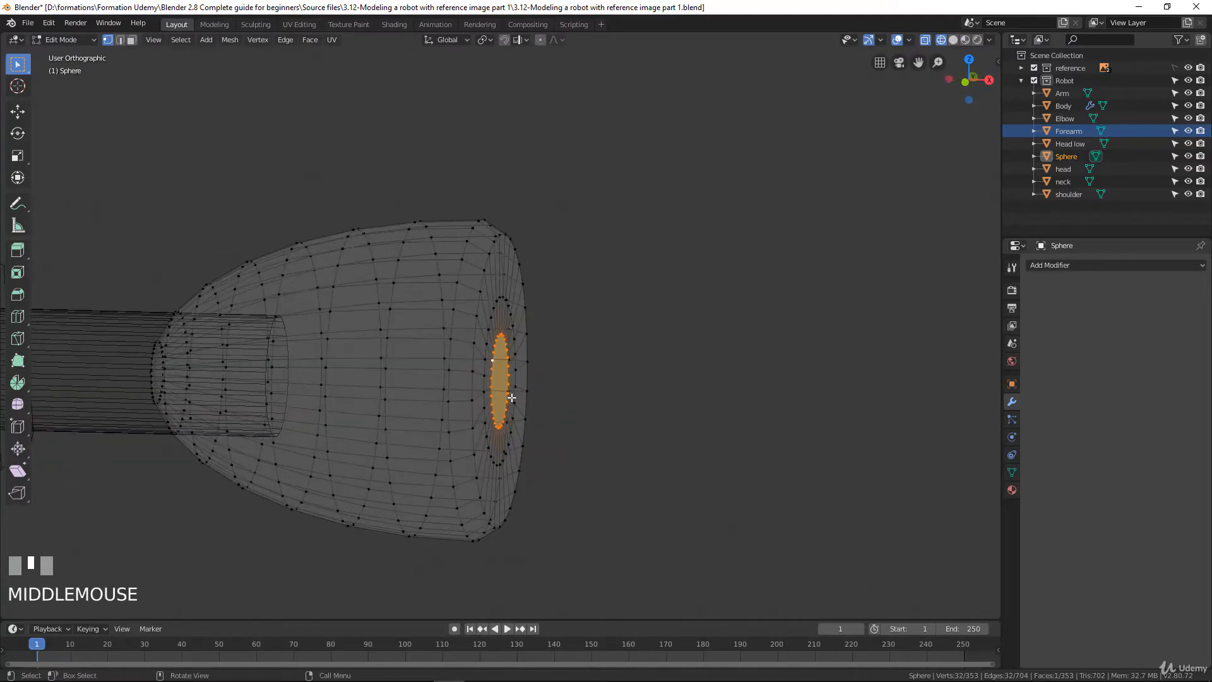
{"action": "scroll", "coordinate": [467, 385], "scroll_direction": "down", "scroll_amount": 1}
{"action": "scroll", "coordinate": [522, 397], "scroll_direction": "up", "scroll_amount": 1}
{"action": "middle_click_drag", "start_coordinate": [522, 397], "coordinate": [515, 344]}
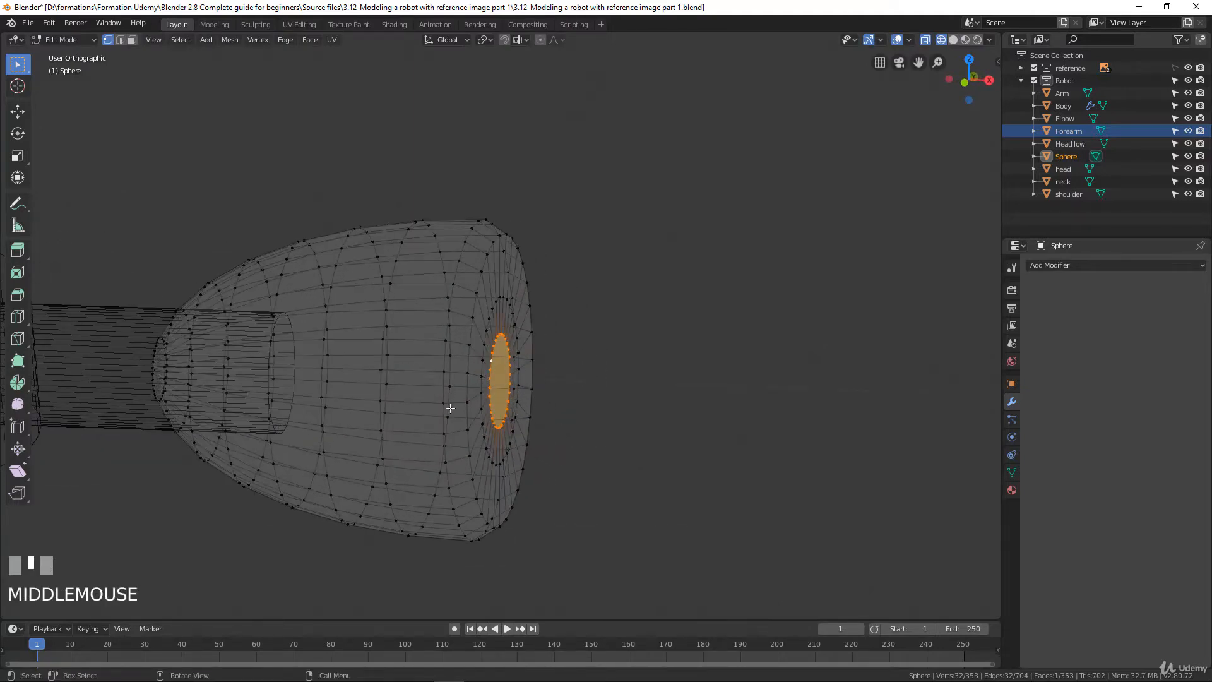
{"action": "scroll", "coordinate": [450, 422], "scroll_direction": "down", "scroll_amount": 1}
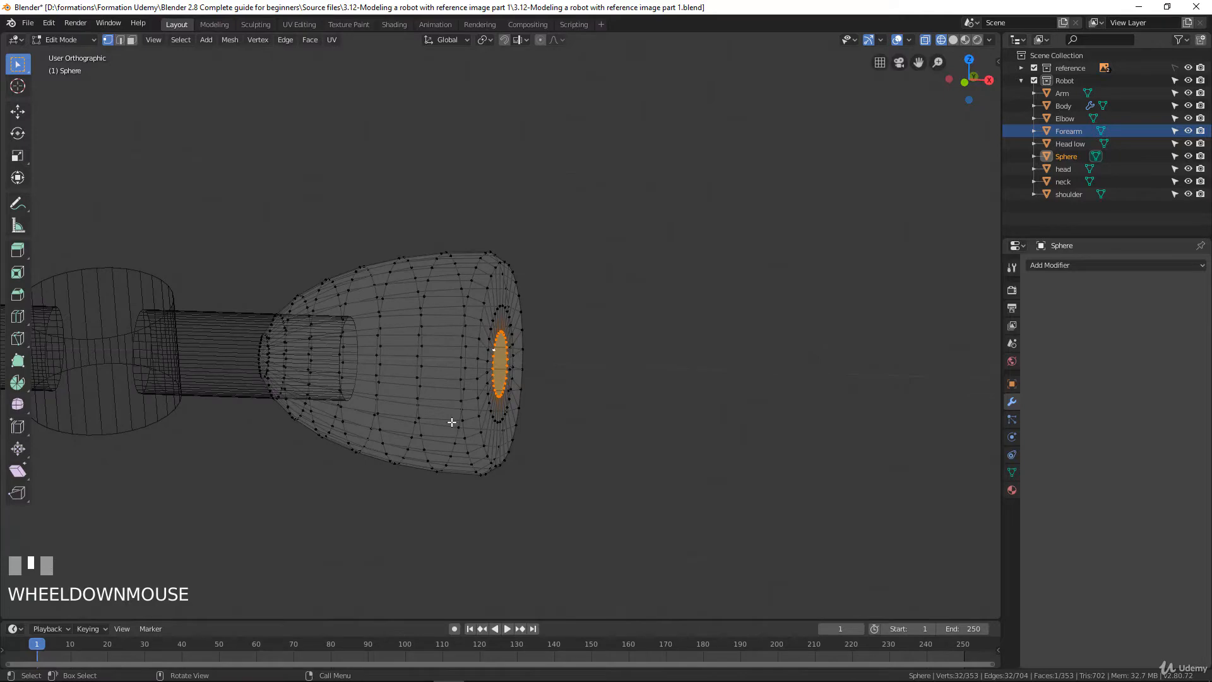
{"action": "key", "text": "Tab"}
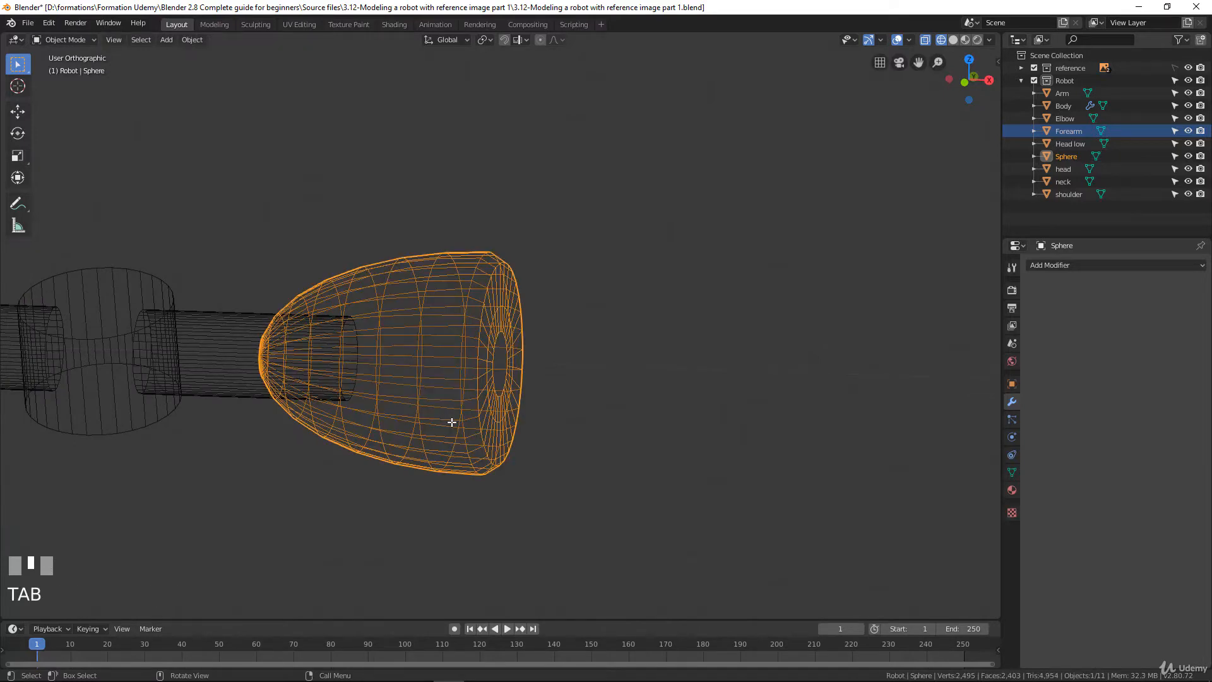
Rename the finished cuff object as Wrist
{"action": "mouse_move", "coordinate": [452, 422]}
{"action": "middle_mouse_down"}
{"action": "mouse_move", "coordinate": [487, 411]}
{"action": "mouse_move", "coordinate": [472, 414]}
{"action": "middle_mouse_up"}
{"action": "key", "text": "KP_1"}
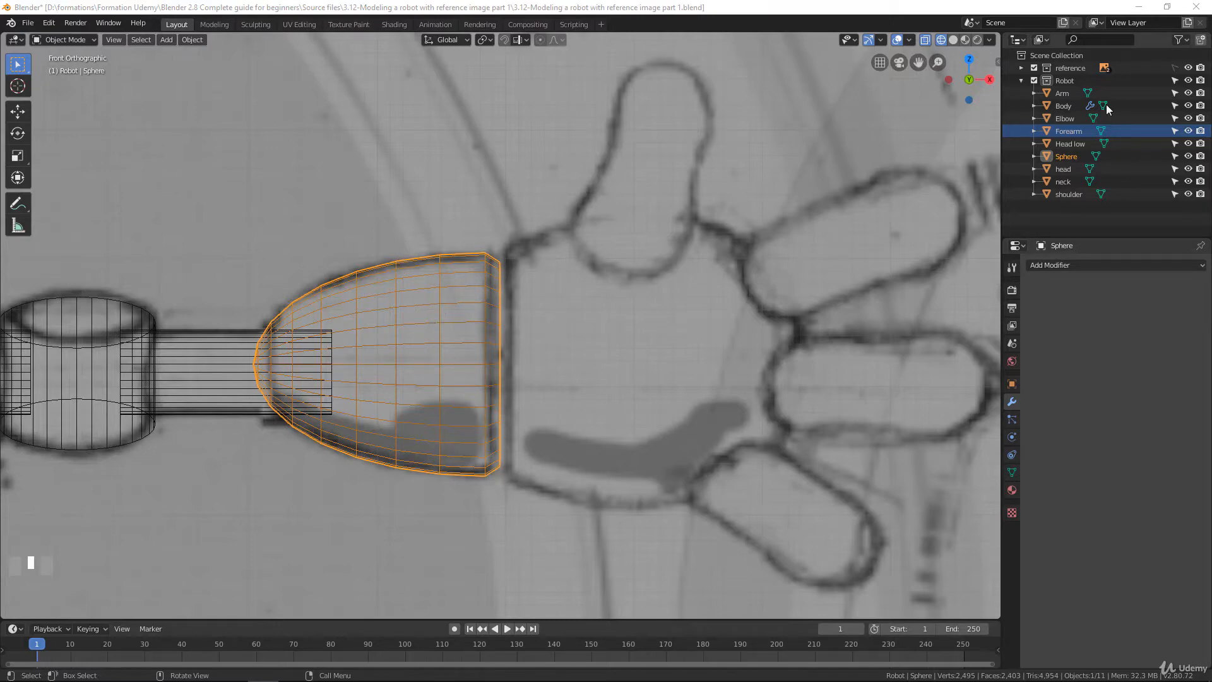
{"action": "double_click", "coordinate": [1064, 156]}
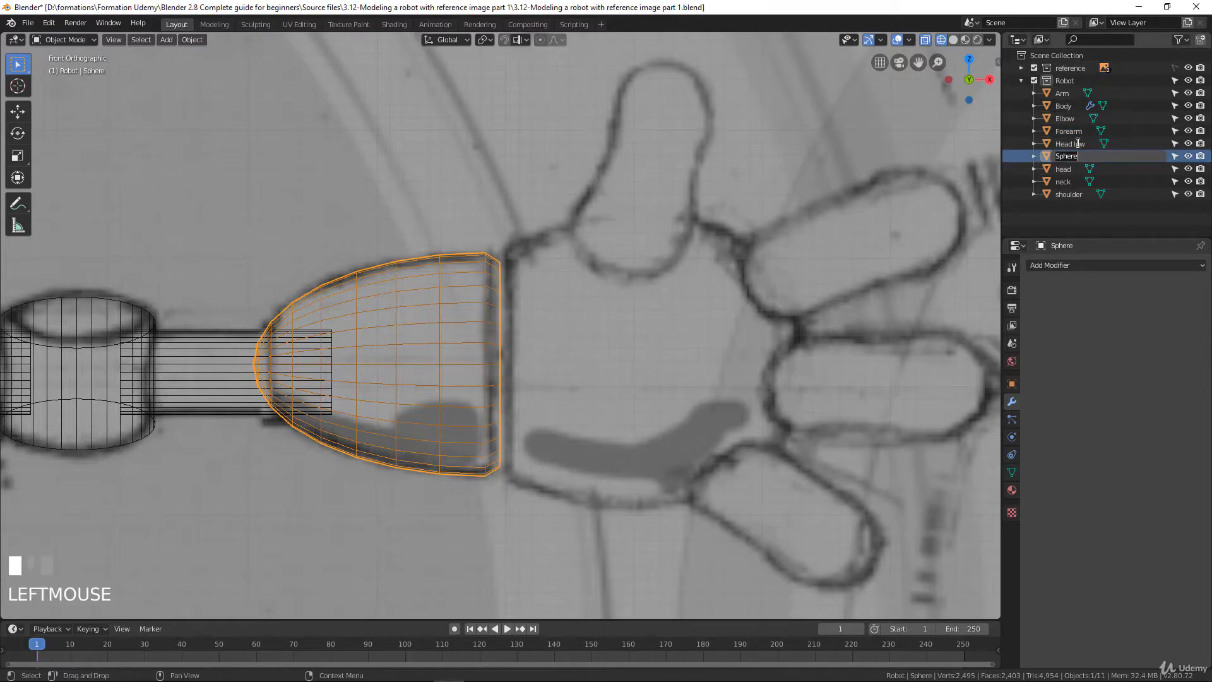
{"action": "type", "text": "Wrist"}
{"action": "key", "text": "Return"}
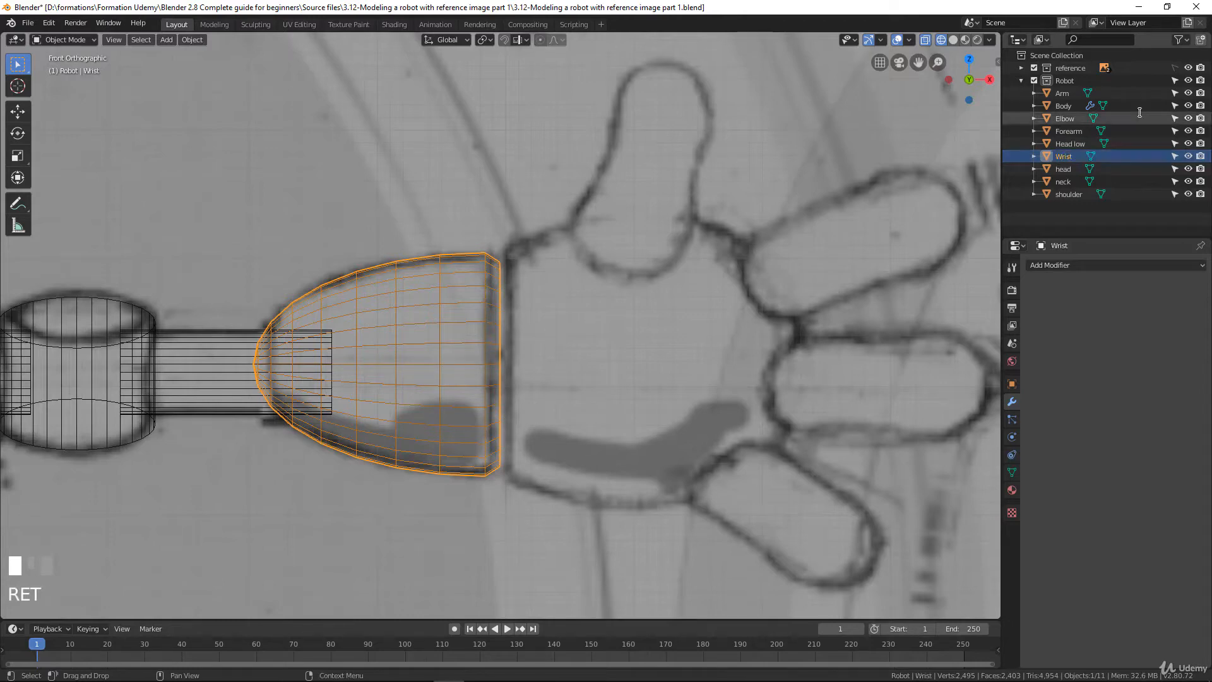
Add a UV sphere and rotate its mesh in the front view so its poles point along the arm
{"action": "scroll", "coordinate": [505, 330], "scroll_direction": "down", "scroll_amount": 2}
{"action": "scroll", "coordinate": [521, 276], "scroll_direction": "up", "scroll_amount": 1}
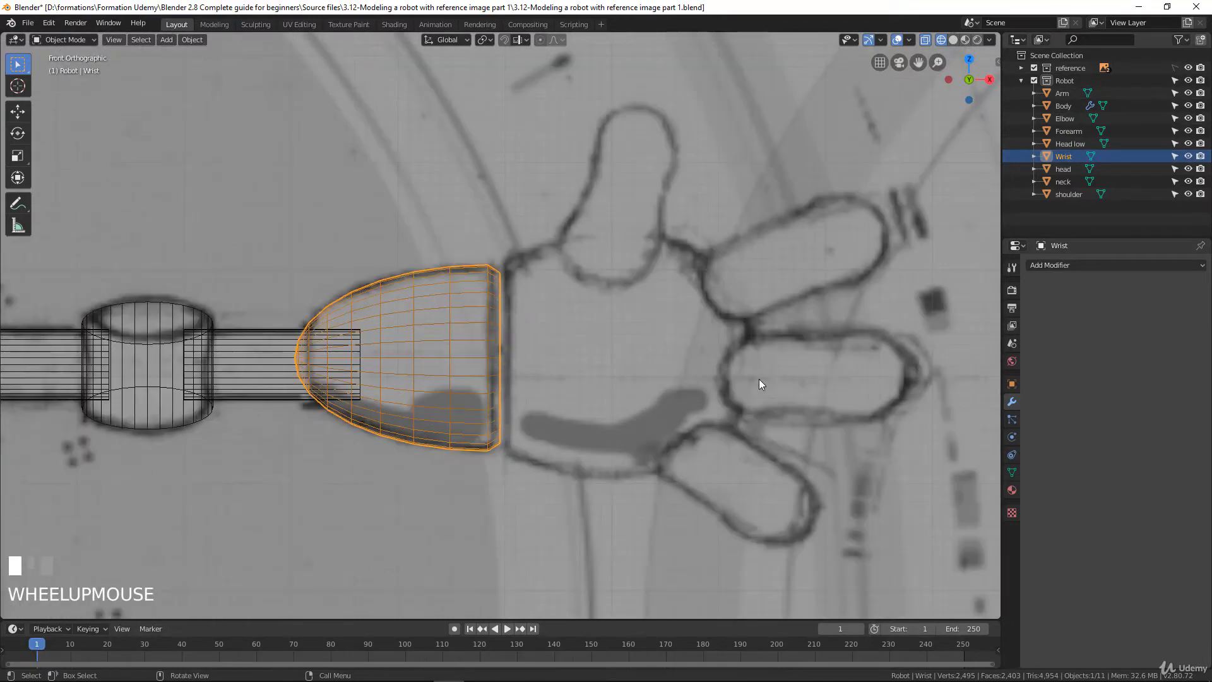
{"action": "scroll", "coordinate": [573, 472], "scroll_direction": "down", "scroll_amount": 8}
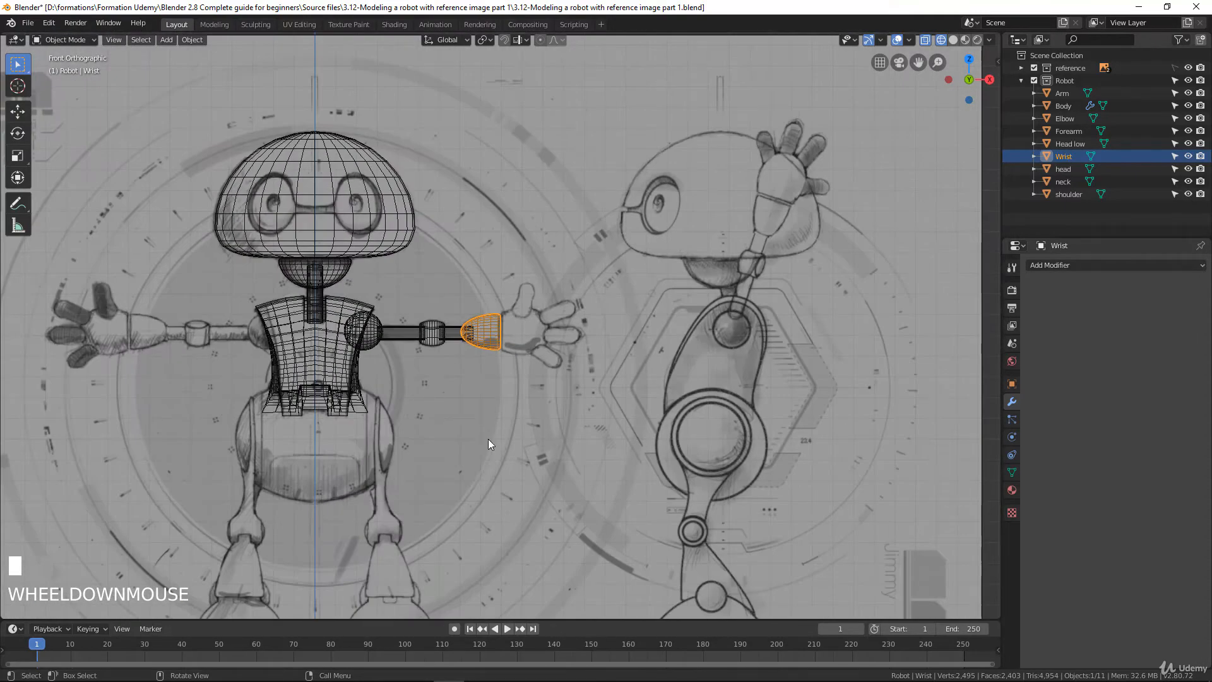
{"action": "middle_click_drag", "start_coordinate": [488, 444], "coordinate": [456, 351], "text": "shift"}
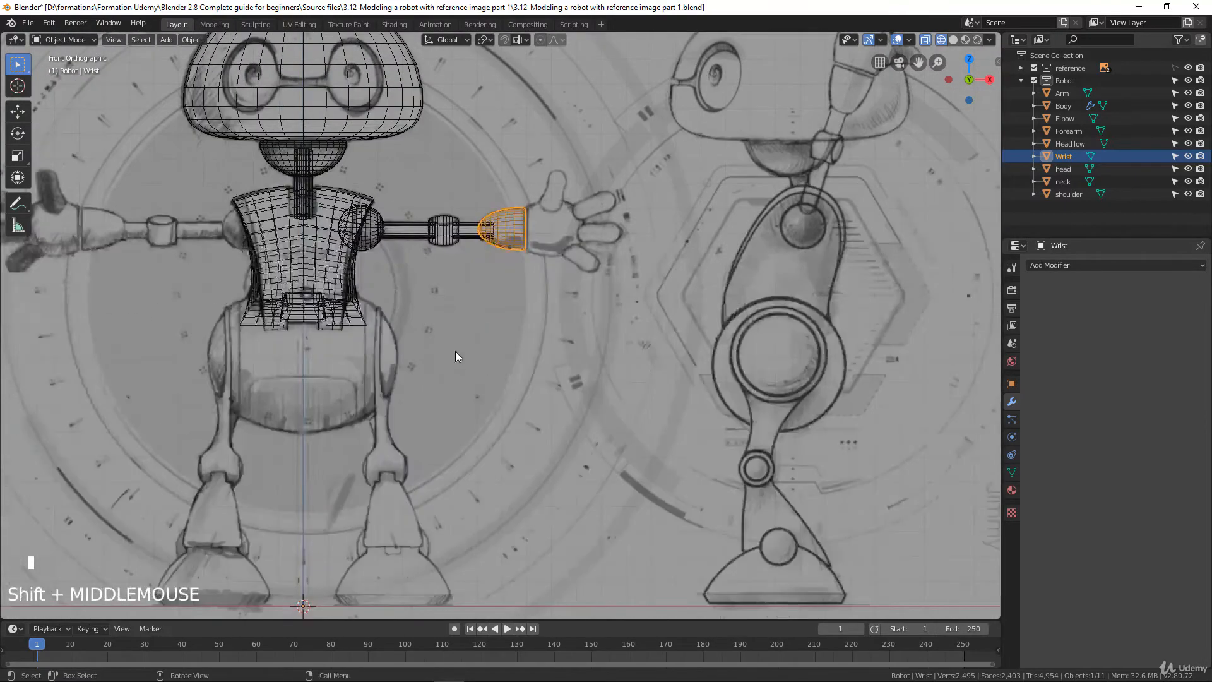
{"action": "scroll", "coordinate": [452, 328], "scroll_direction": "down", "scroll_amount": 2}
{"action": "key", "text": "shift+a"}
{"action": "mouse_move", "coordinate": [452, 328]}
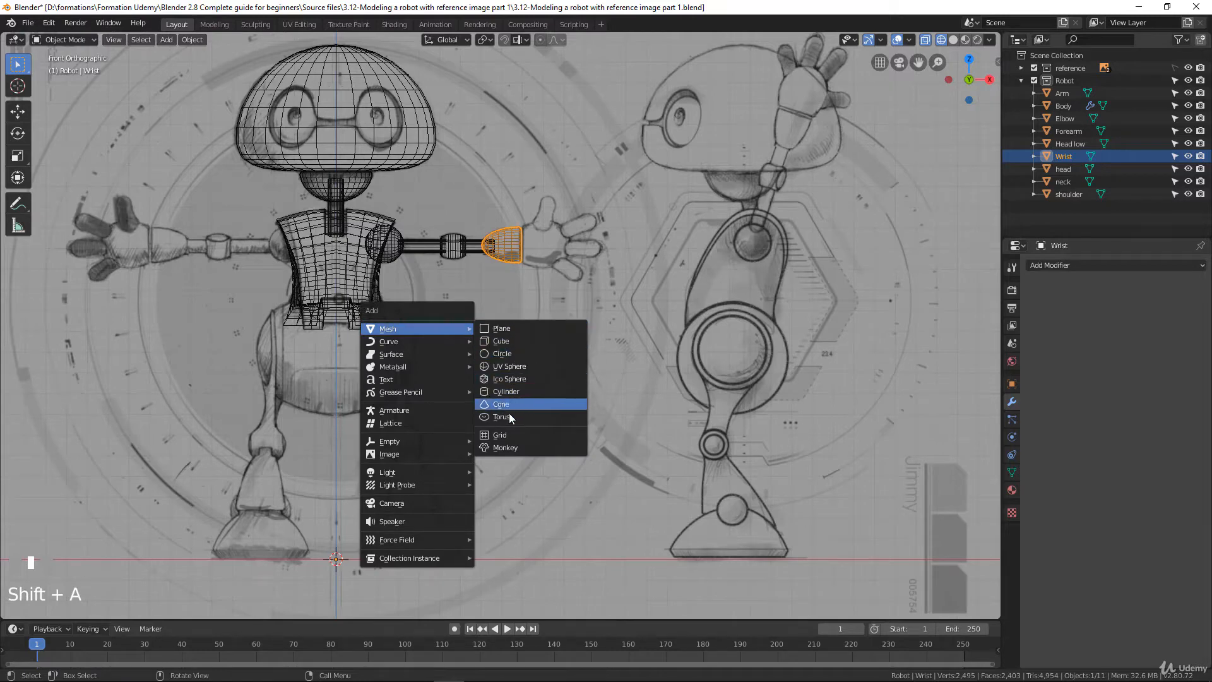
{"action": "left_click", "coordinate": [508, 366]}
{"action": "scroll", "coordinate": [502, 385], "scroll_direction": "up", "scroll_amount": 3}
{"action": "key", "text": "Tab"}
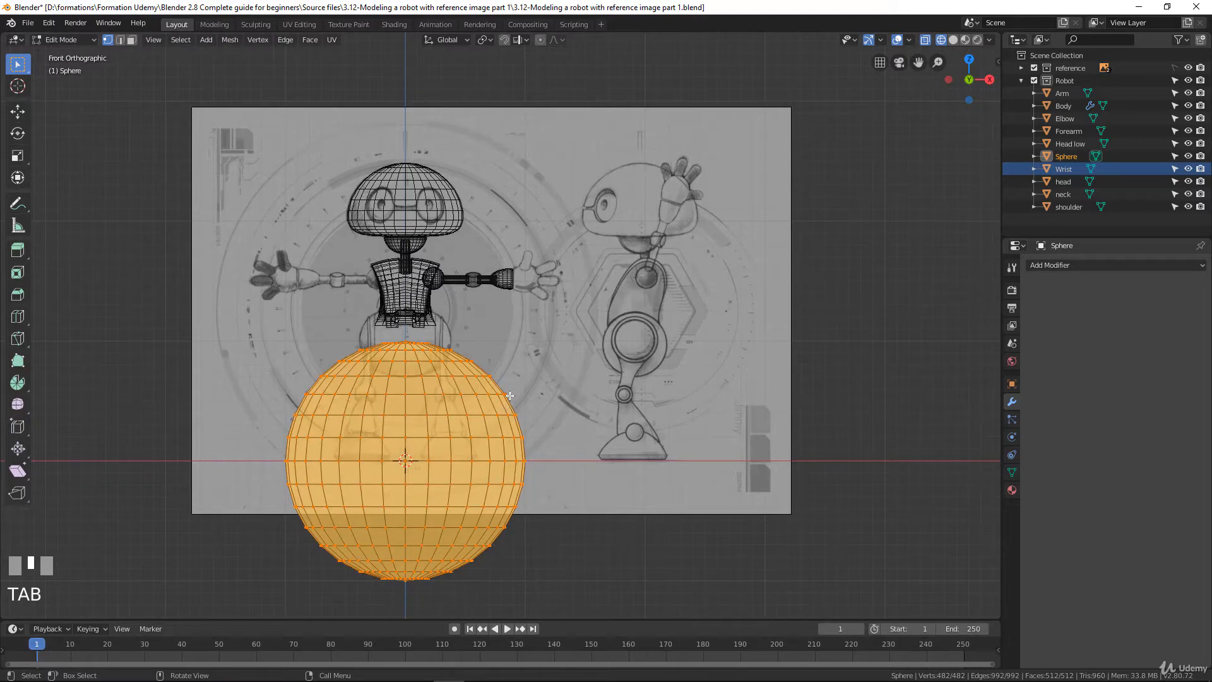
{"action": "key", "text": "r"}
{"action": "left_click", "coordinate": [511, 393]}
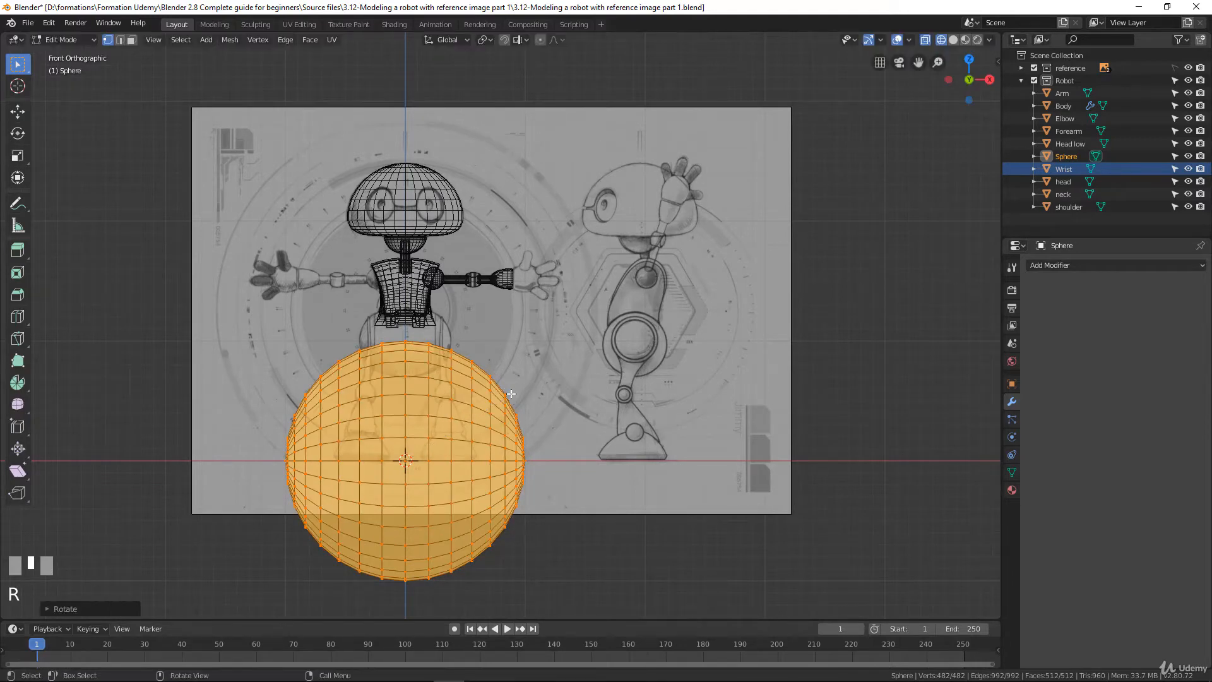
Move the new sphere's mesh over the sketched hand and scale it down uniformly to roughly the hand's size
{"action": "key", "text": "g"}
{"action": "left_click", "coordinate": [746, 394]}
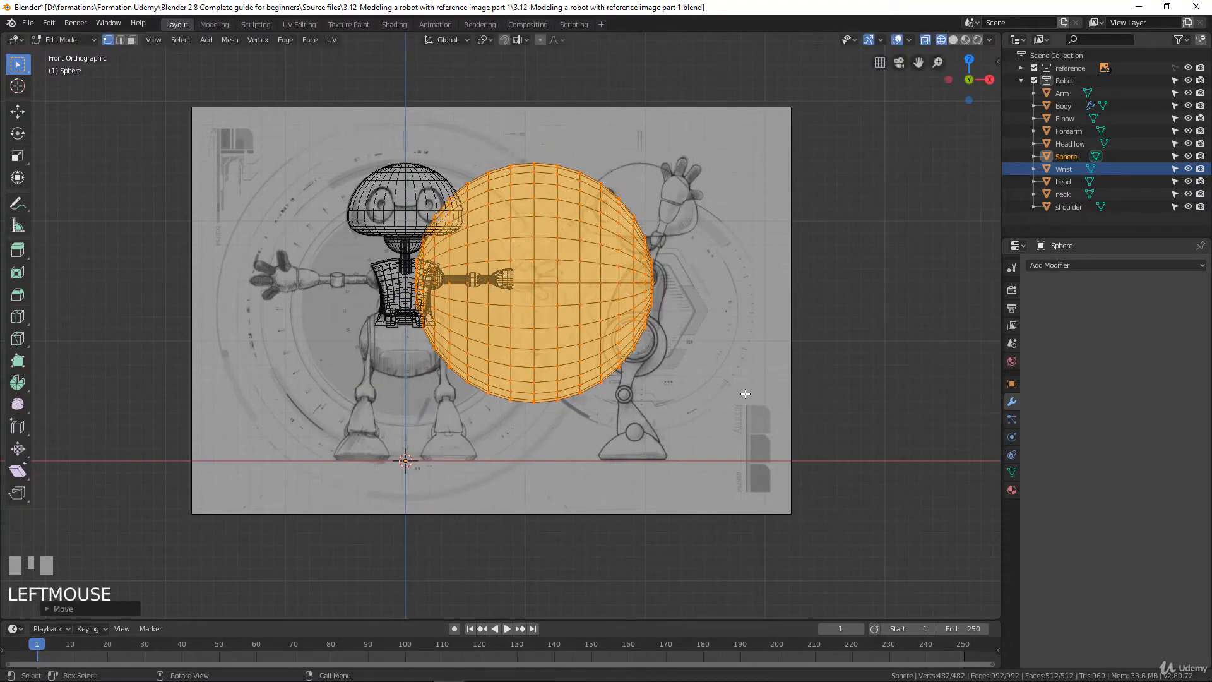
{"action": "key", "text": "s"}
{"action": "left_click", "coordinate": [574, 281]}
{"action": "scroll", "coordinate": [581, 342], "scroll_direction": "up", "scroll_amount": 4}
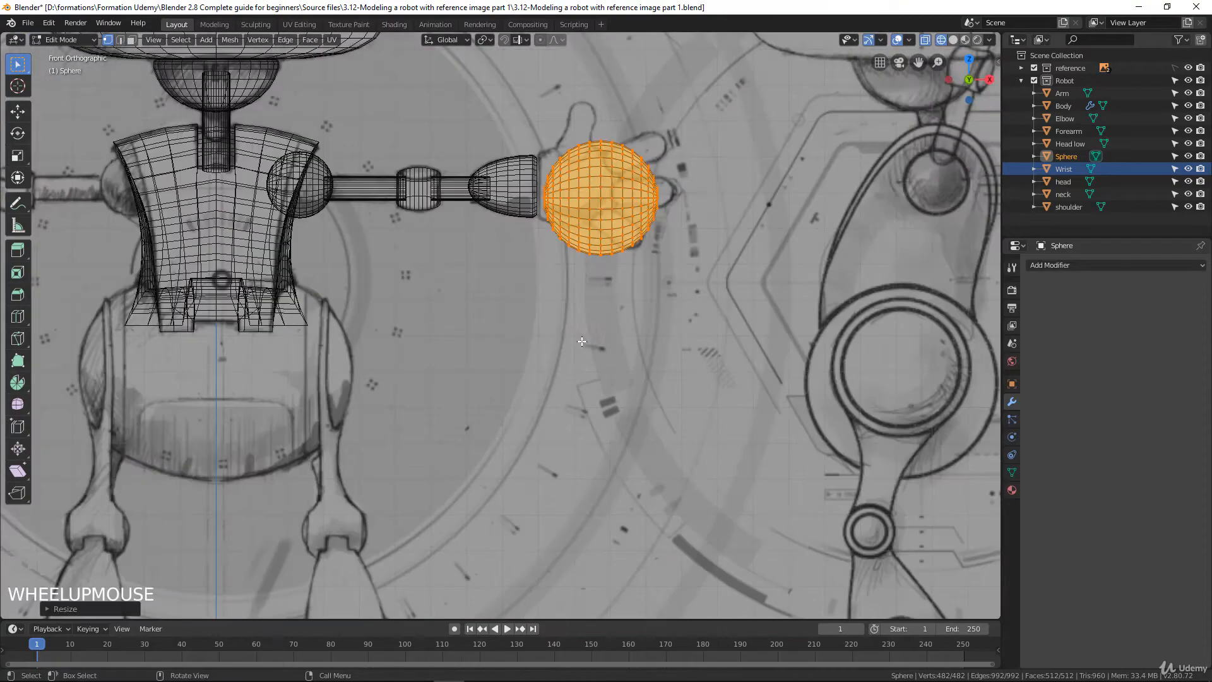
Center the sphere over the sketched palm and scale it uniformly to about 0.77
{"action": "middle_click_drag", "start_coordinate": [581, 341], "coordinate": [478, 469], "text": "shift"}
{"action": "scroll", "coordinate": [477, 469], "scroll_direction": "up", "scroll_amount": 3}
{"action": "middle_click_drag", "start_coordinate": [558, 453], "coordinate": [600, 404], "text": "shift"}
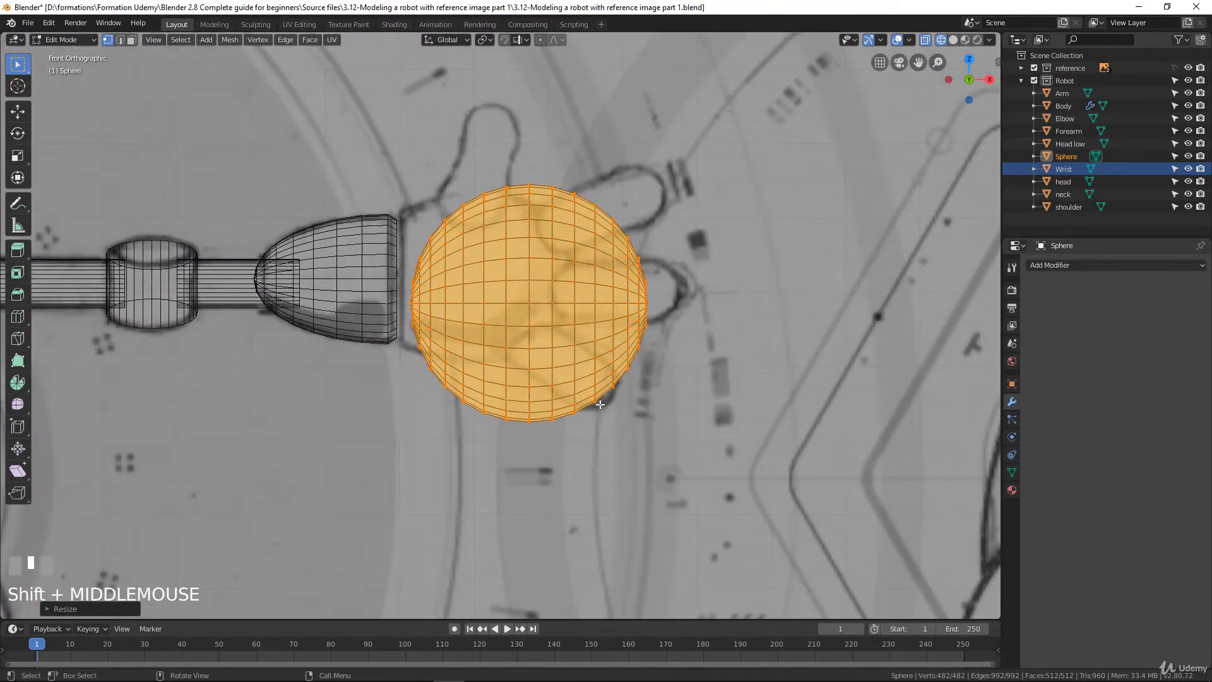
{"action": "key", "text": "g"}
{"action": "left_click", "coordinate": [511, 372]}
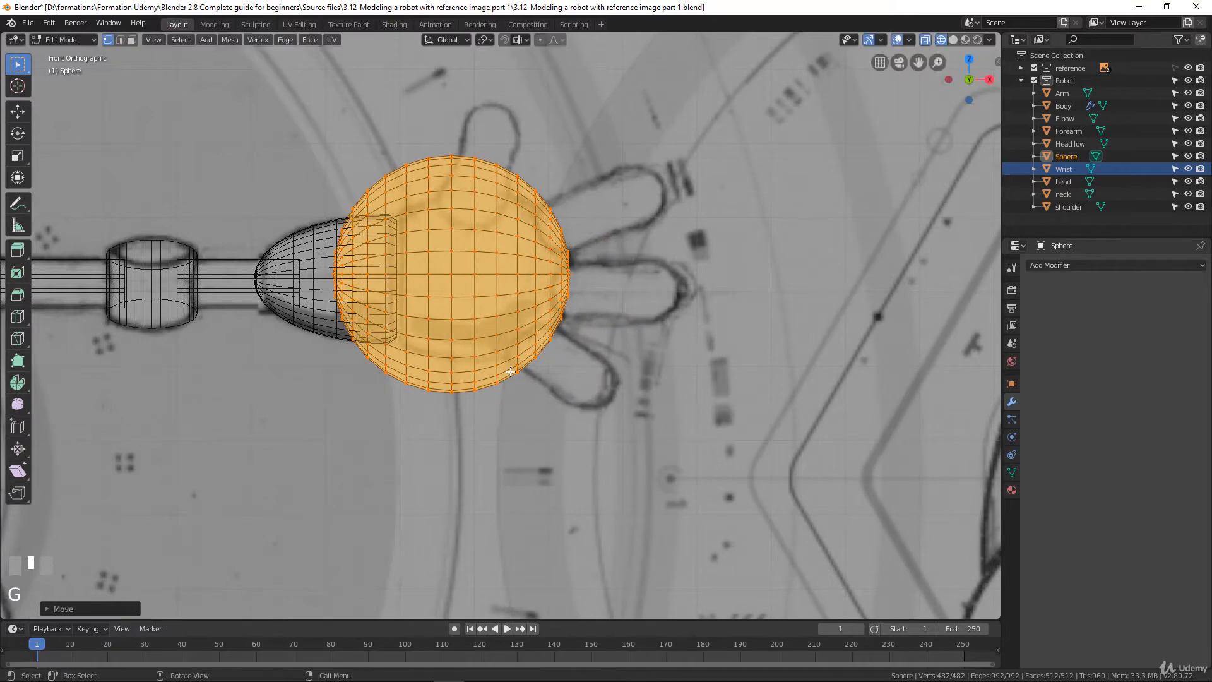
{"action": "key", "text": "s"}
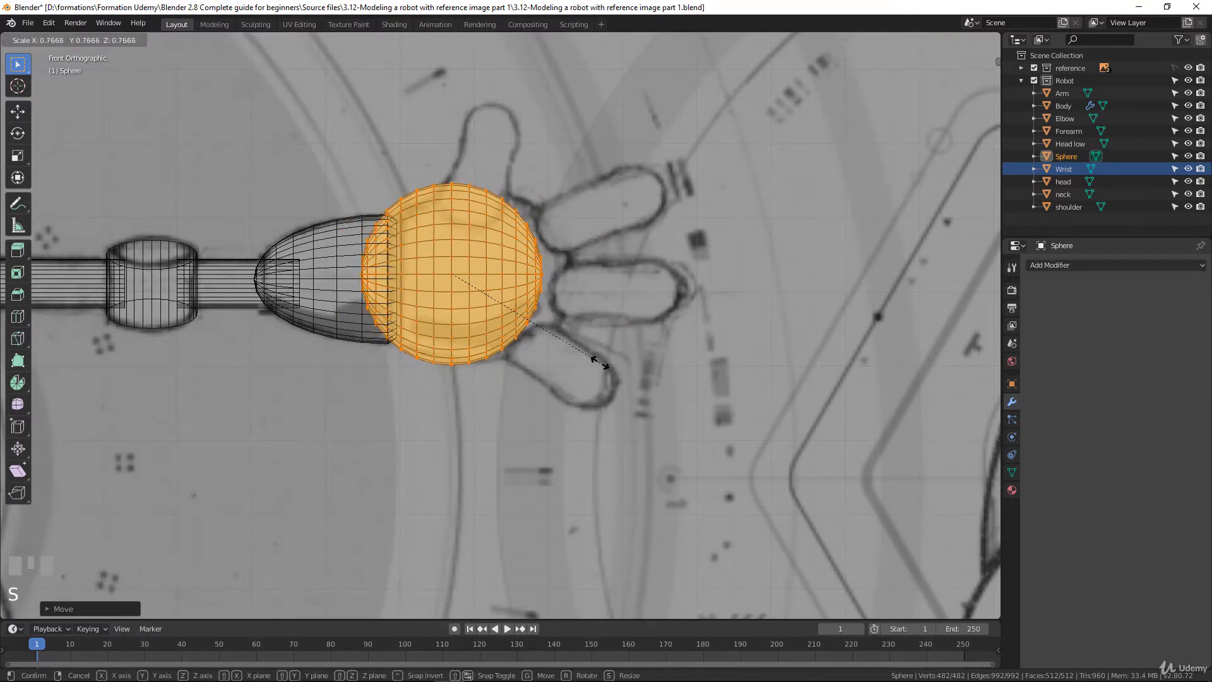
{"action": "left_click", "coordinate": [601, 364]}
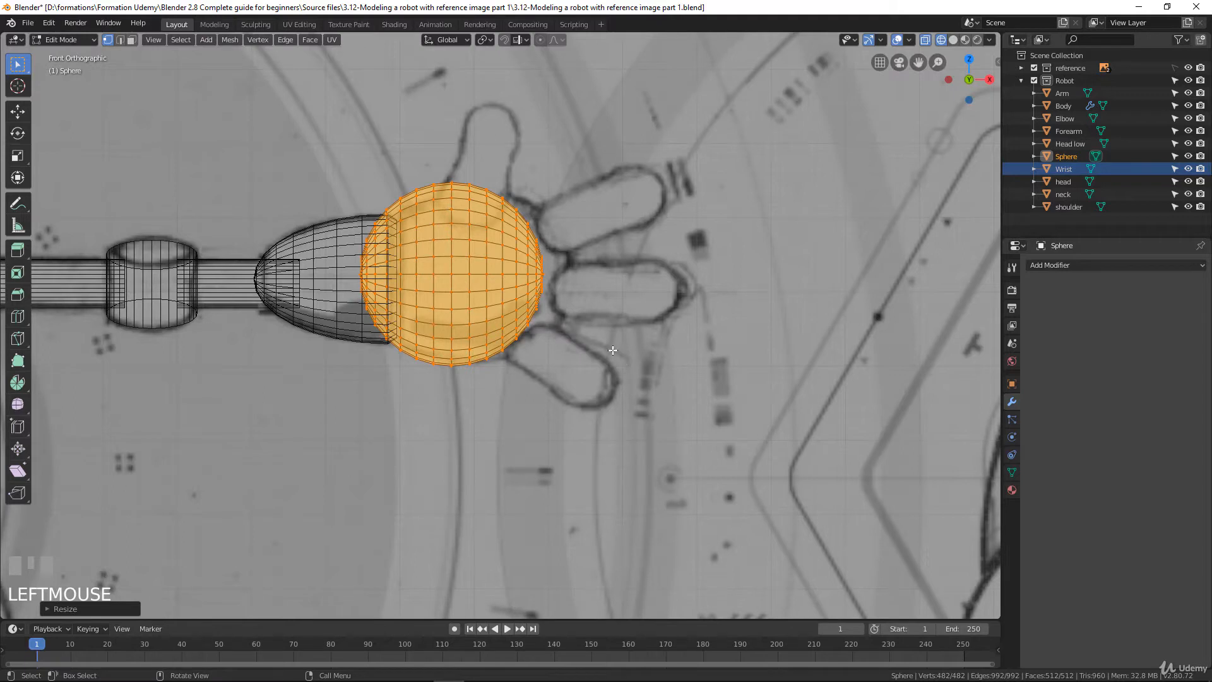
Shift the sphere toward the fingers to align with the sketched palm and stretch it slightly along X
{"action": "key", "text": "g"}
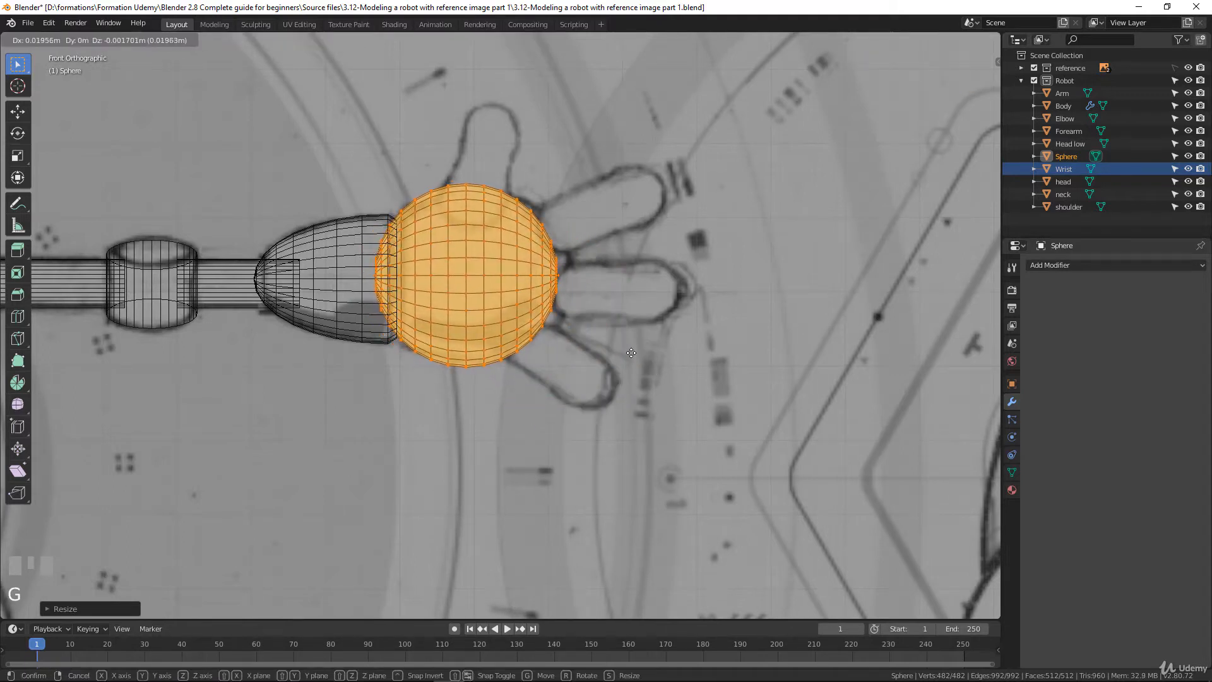
{"action": "left_click", "coordinate": [638, 359]}
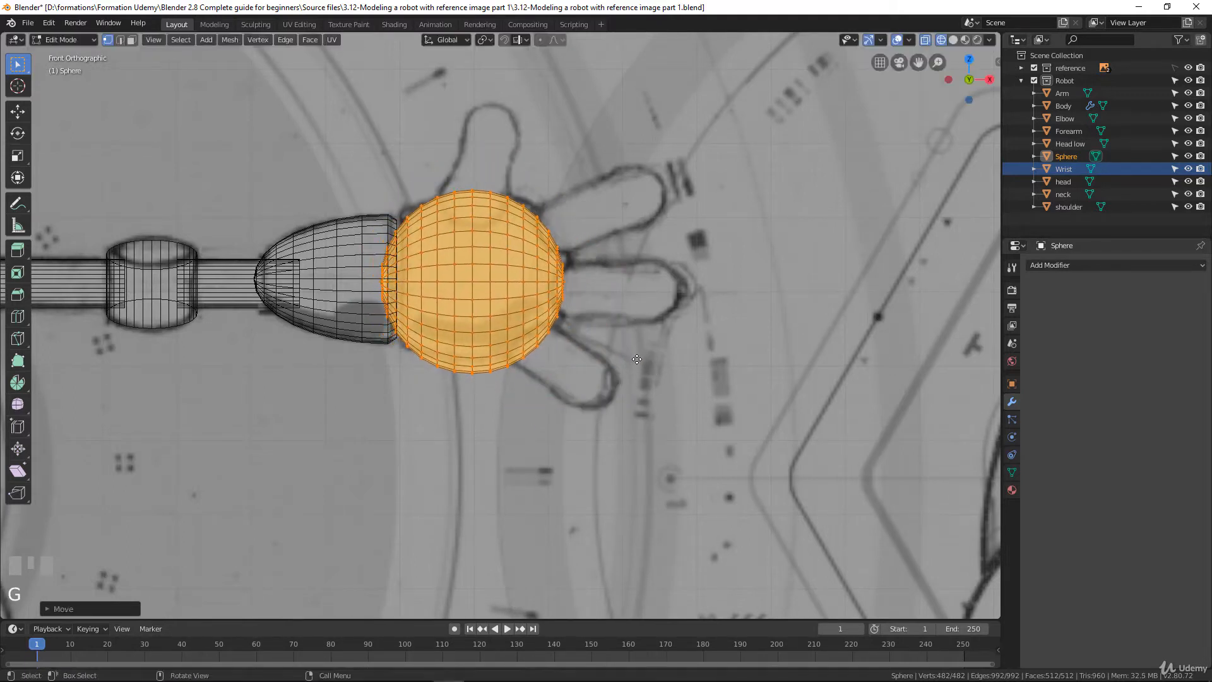
{"action": "key", "text": "s"}
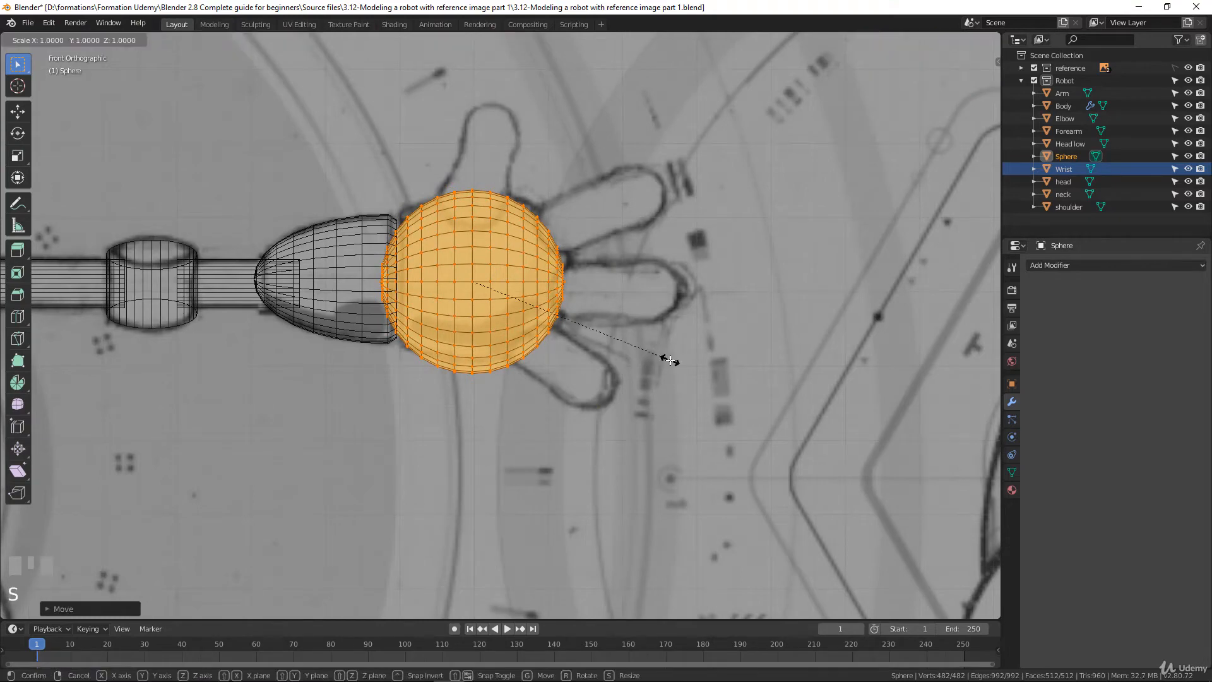
{"action": "key", "text": "x"}
{"action": "left_click", "coordinate": [694, 363]}
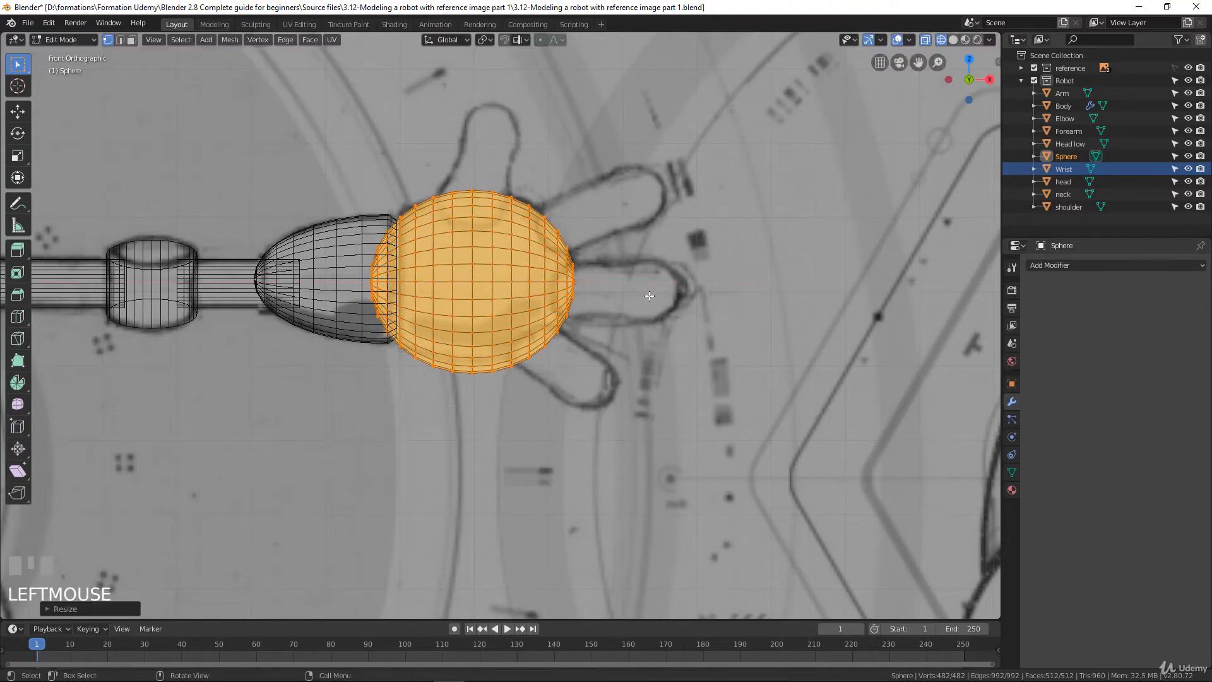
Reposition the palm sphere over the sketched palm and stretch it along X to about 1.06
{"action": "key", "text": "g"}
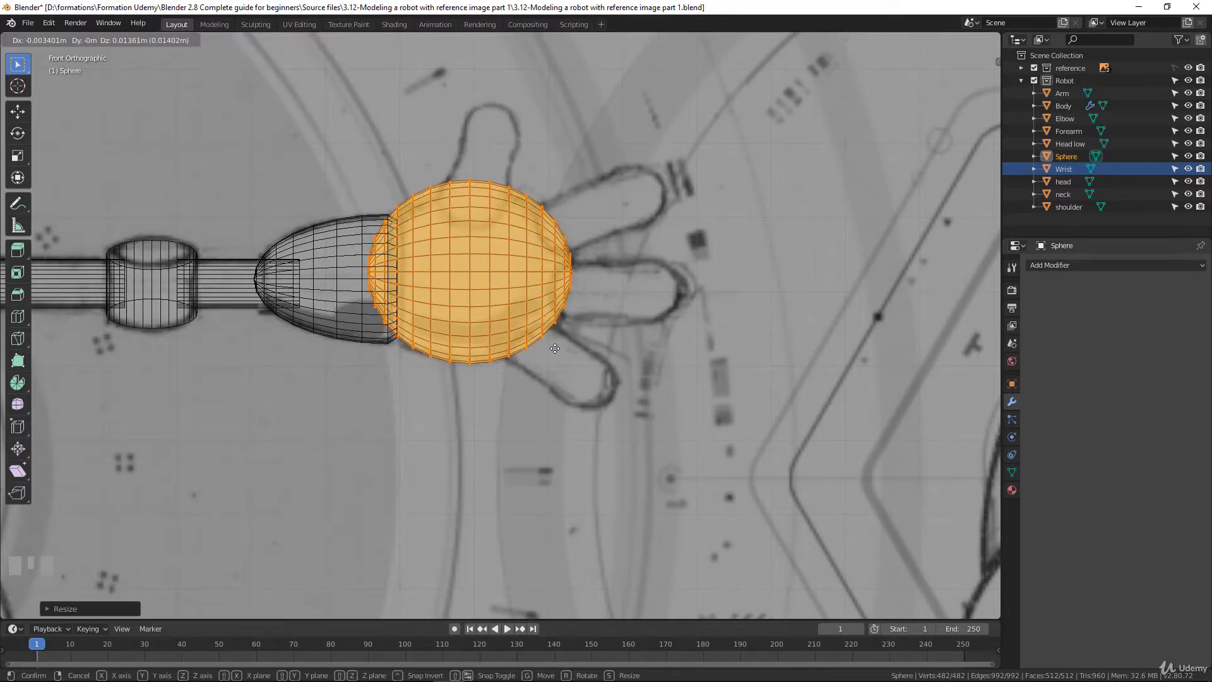
{"action": "left_click", "coordinate": [554, 348]}
{"action": "key", "text": "s"}
{"action": "right_click", "coordinate": [655, 344]}
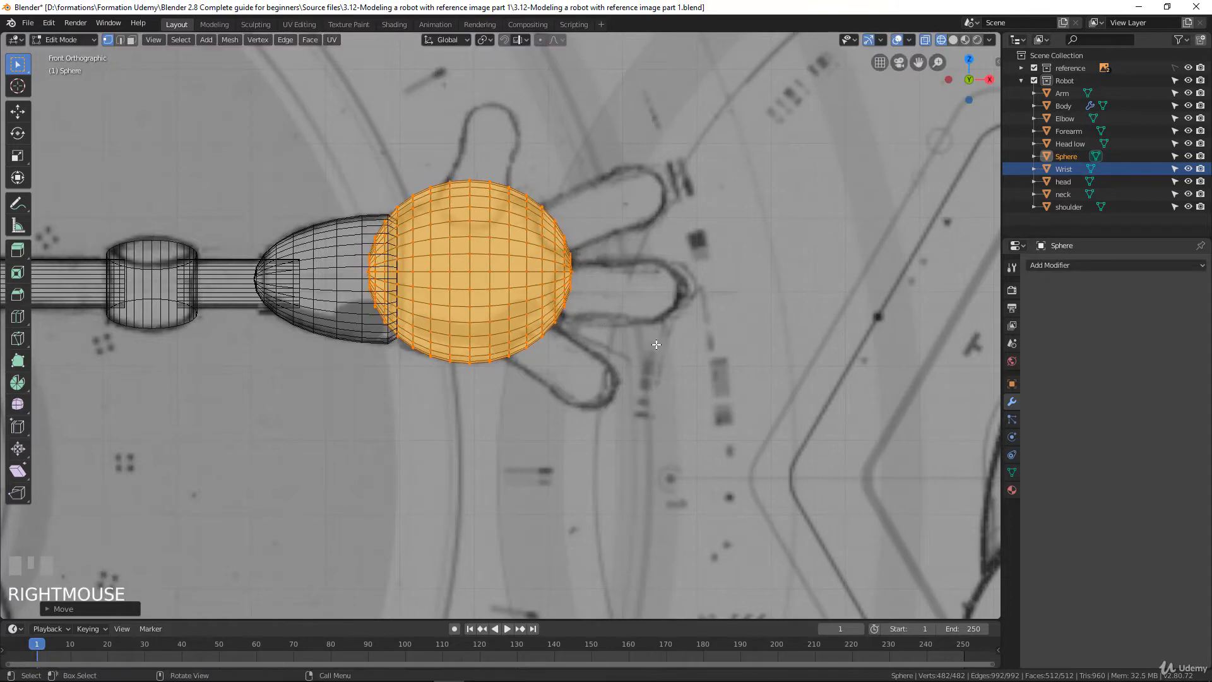
{"action": "key", "text": "s"}
{"action": "key", "text": "x"}
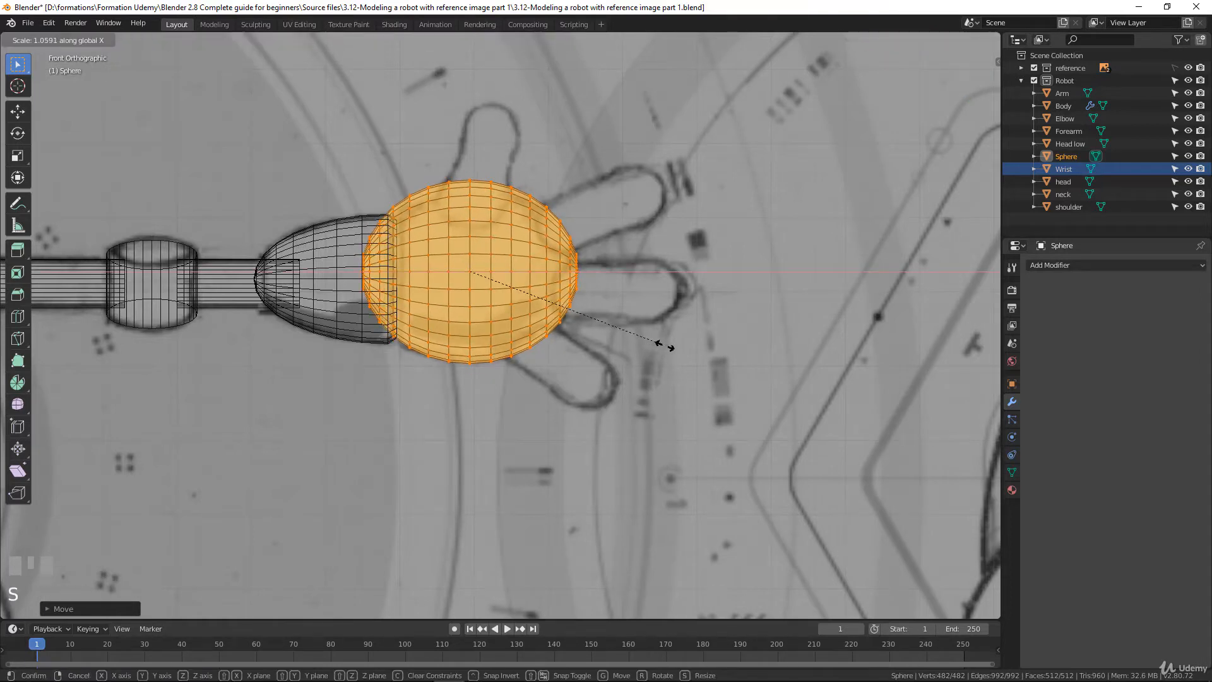
{"action": "left_click", "coordinate": [575, 301]}
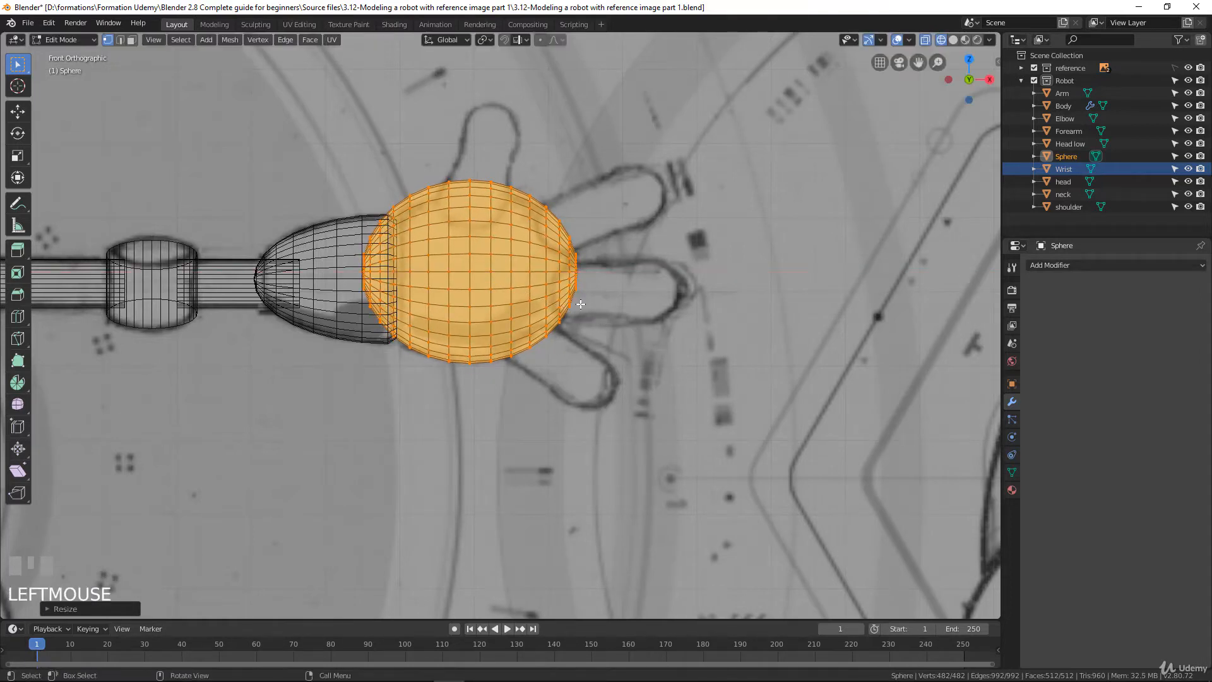
{"action": "key", "text": "g"}
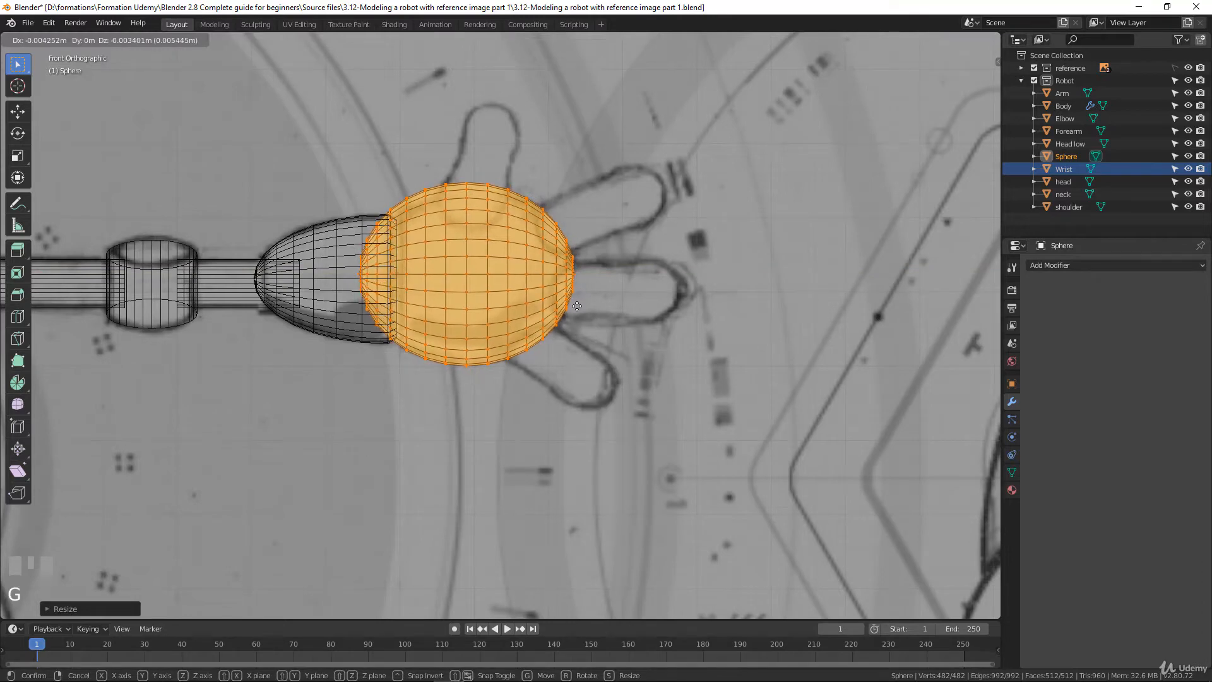
{"action": "left_click", "coordinate": [576, 306]}
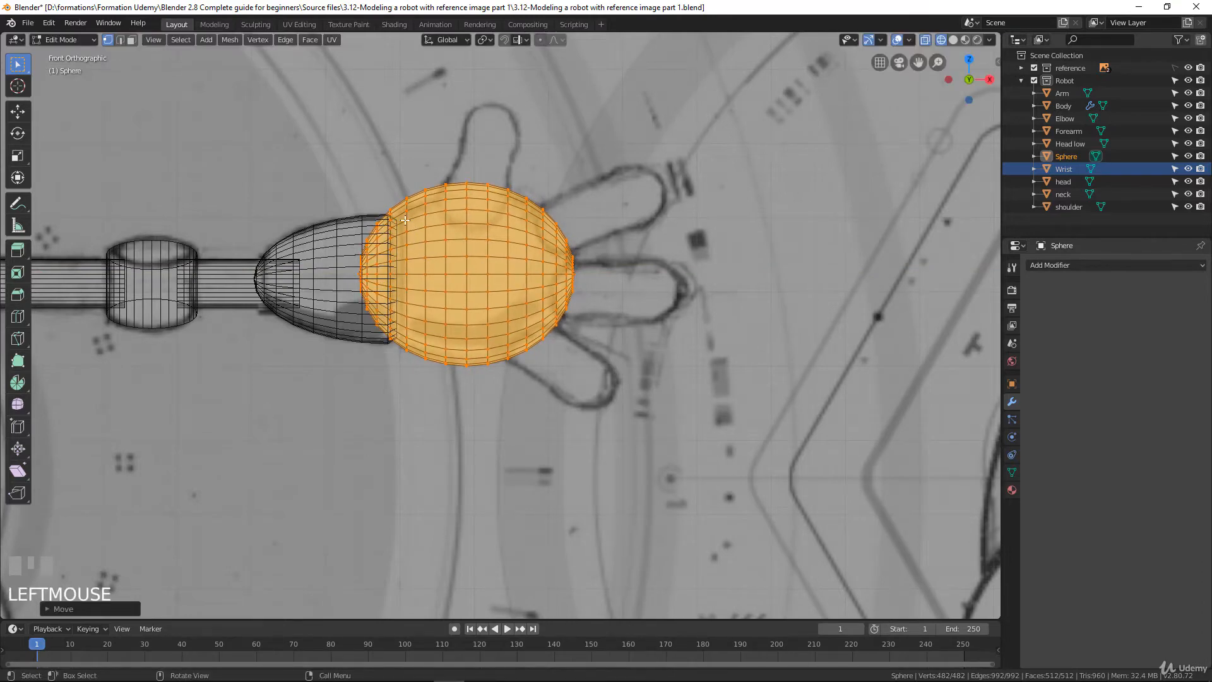
Delete the vertices at the wrist end of the palm sphere that overlap the cuff
{"action": "left_click", "coordinate": [340, 211]}
{"action": "key", "text": "b"}
{"action": "left_click_drag", "start_coordinate": [299, 188], "coordinate": [402, 371]}
{"action": "key", "text": "x"}
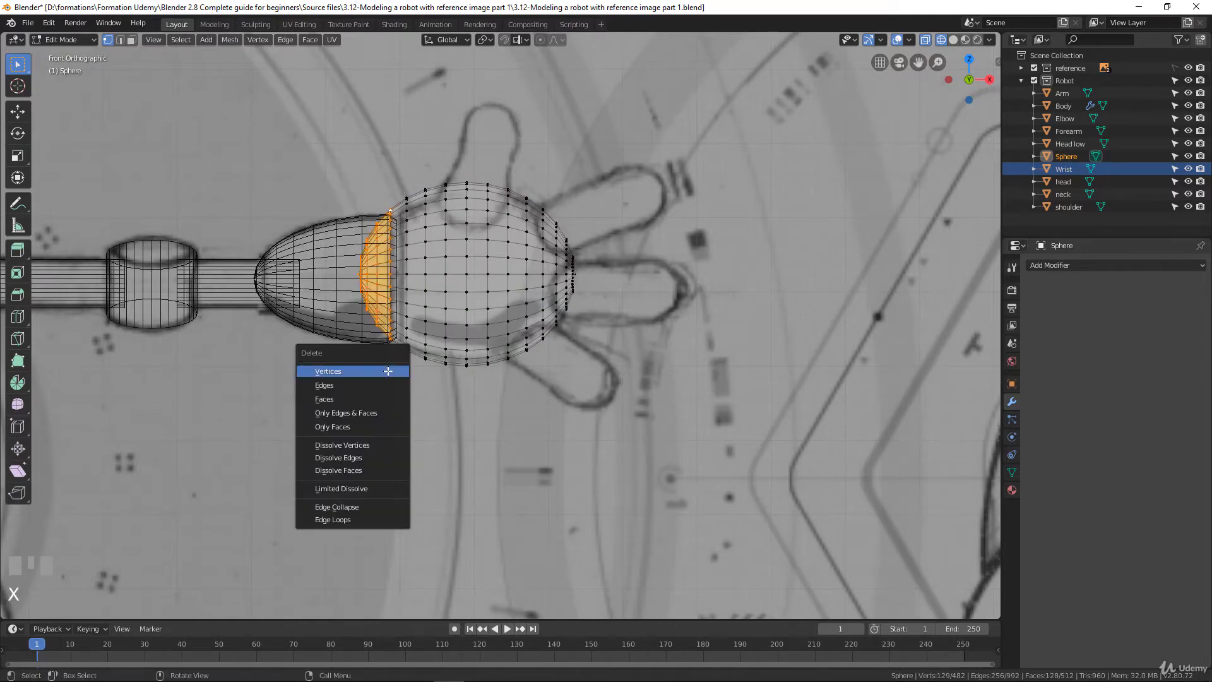
{"action": "left_click", "coordinate": [388, 371]}
Move the whole palm mesh down about 0.006 m to align its centre with the wrist cuff's axis
{"action": "scroll", "coordinate": [385, 358], "scroll_direction": "up", "scroll_amount": 1}
{"action": "scroll", "coordinate": [384, 358], "scroll_direction": "up", "scroll_amount": 3}
{"action": "middle_click_drag", "start_coordinate": [424, 270], "coordinate": [616, 352], "text": "shift"}
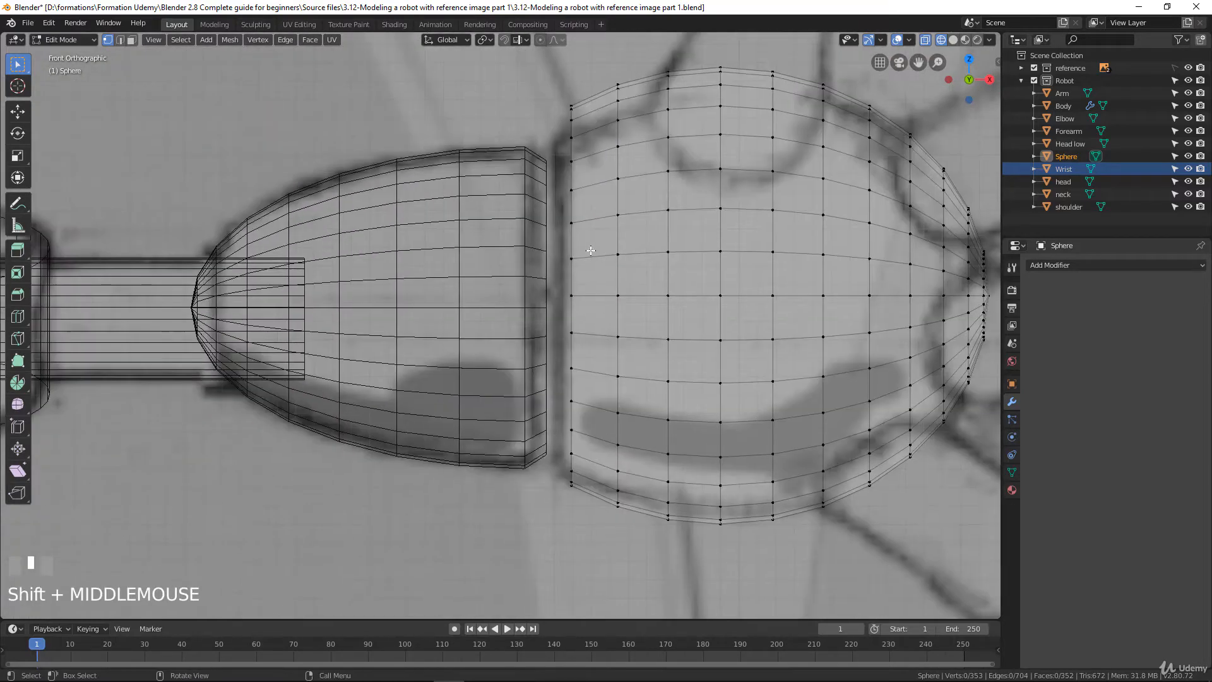
{"action": "left_click", "coordinate": [576, 215], "text": "alt"}
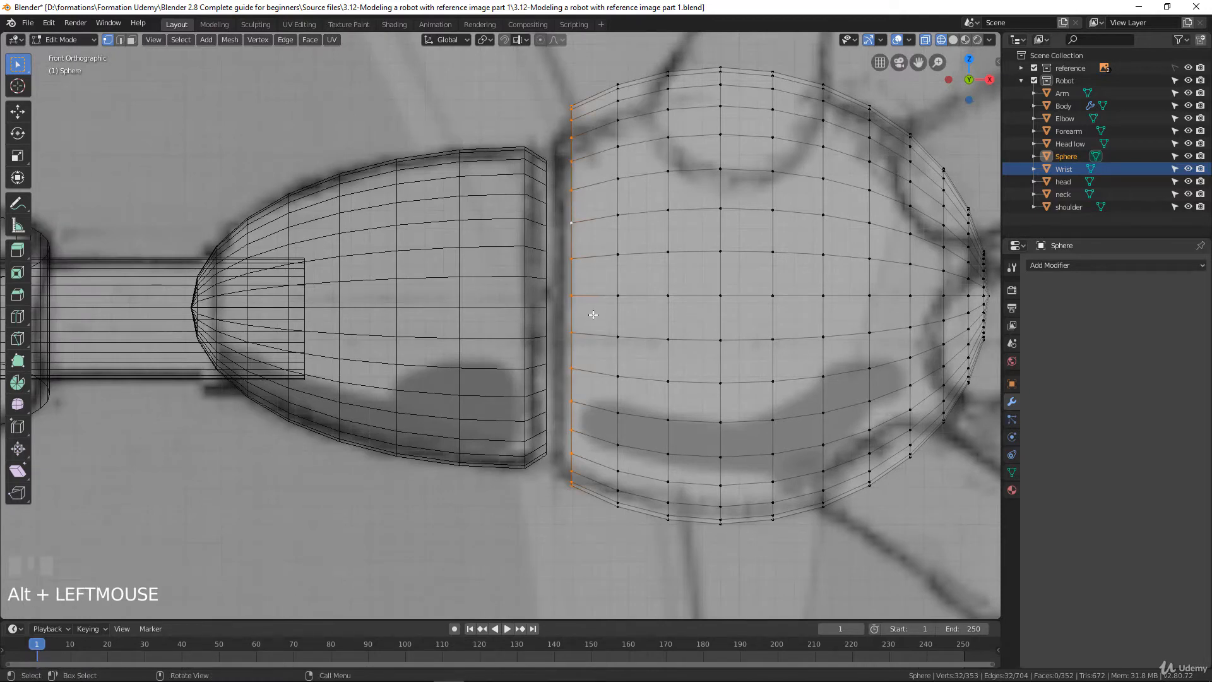
{"action": "scroll", "coordinate": [587, 316], "scroll_direction": "down", "scroll_amount": 3}
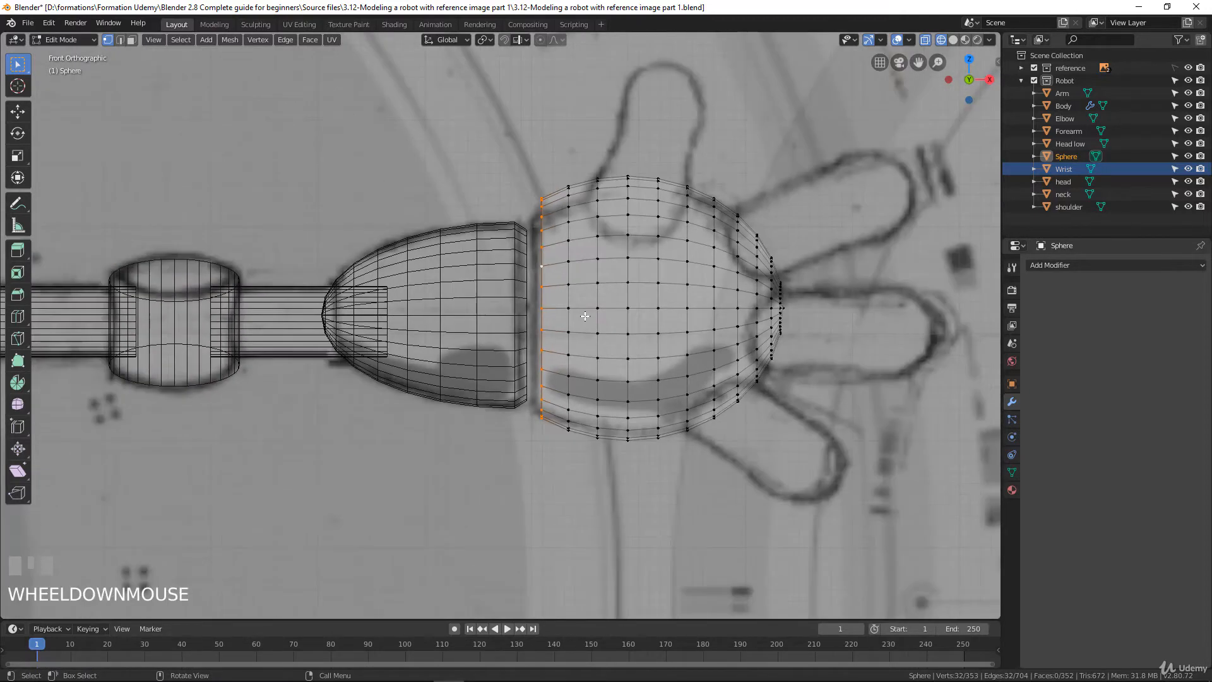
{"action": "scroll", "coordinate": [584, 315], "scroll_direction": "up", "scroll_amount": 2}
{"action": "scroll", "coordinate": [585, 316], "scroll_direction": "down", "scroll_amount": 1}
{"action": "scroll", "coordinate": [577, 306], "scroll_direction": "up", "scroll_amount": 2}
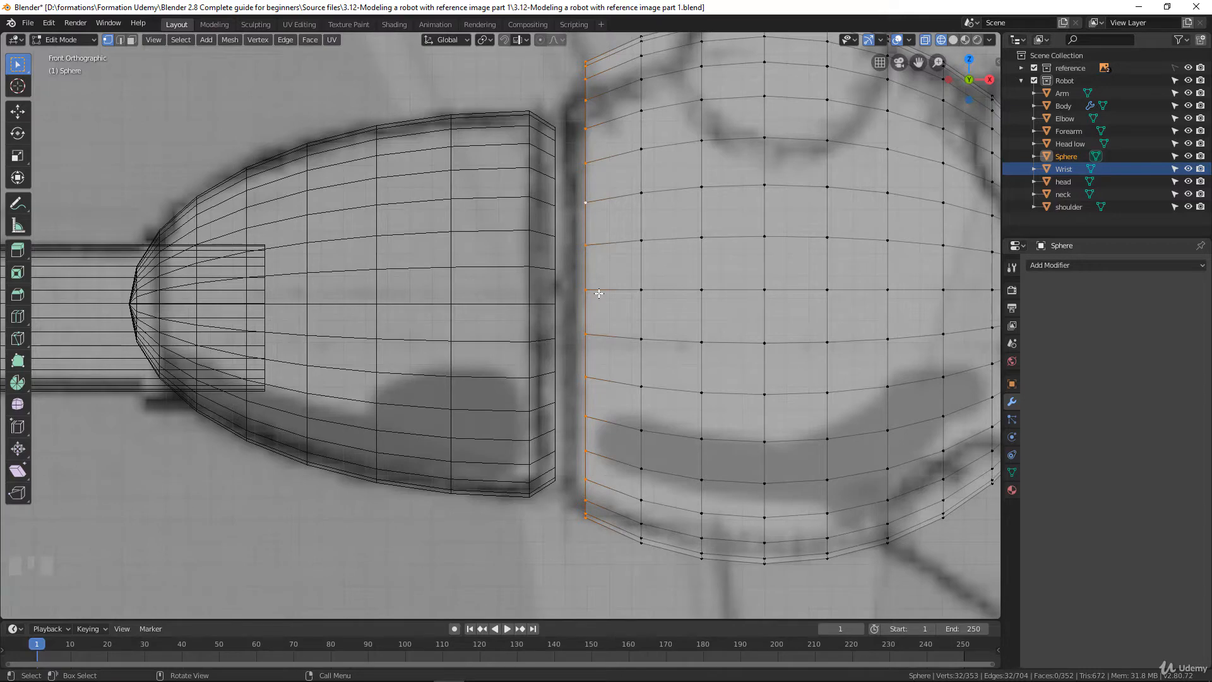
{"action": "key", "text": "a"}
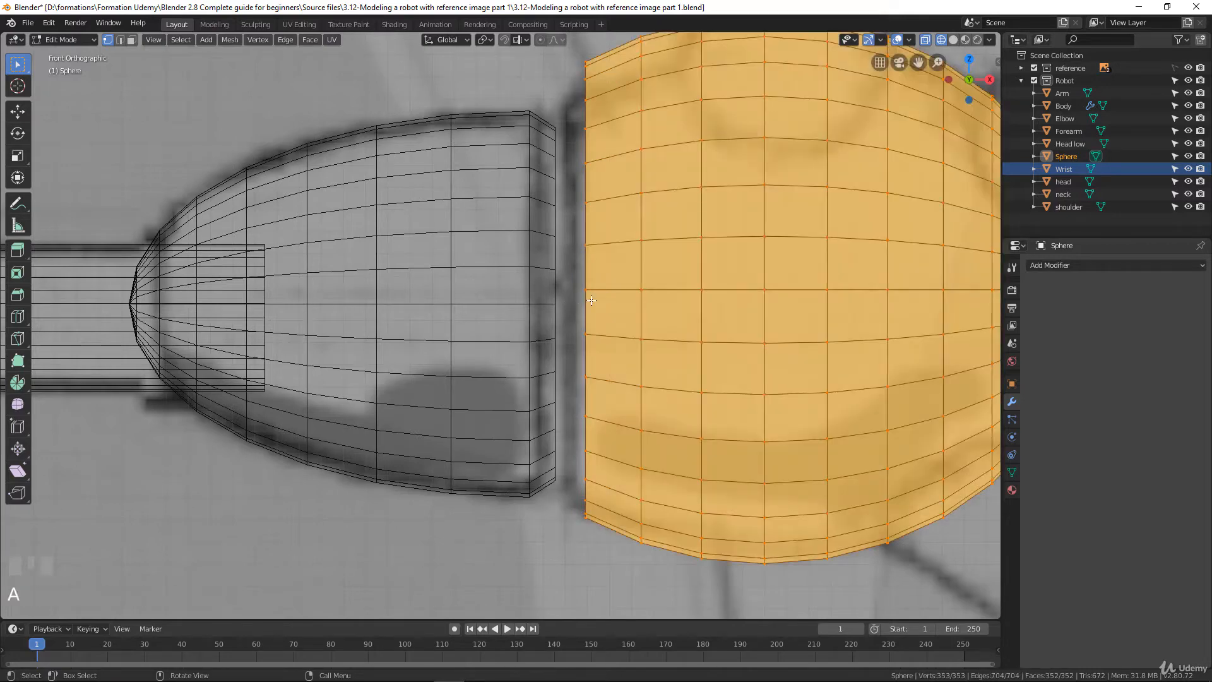
{"action": "key", "text": "g"}
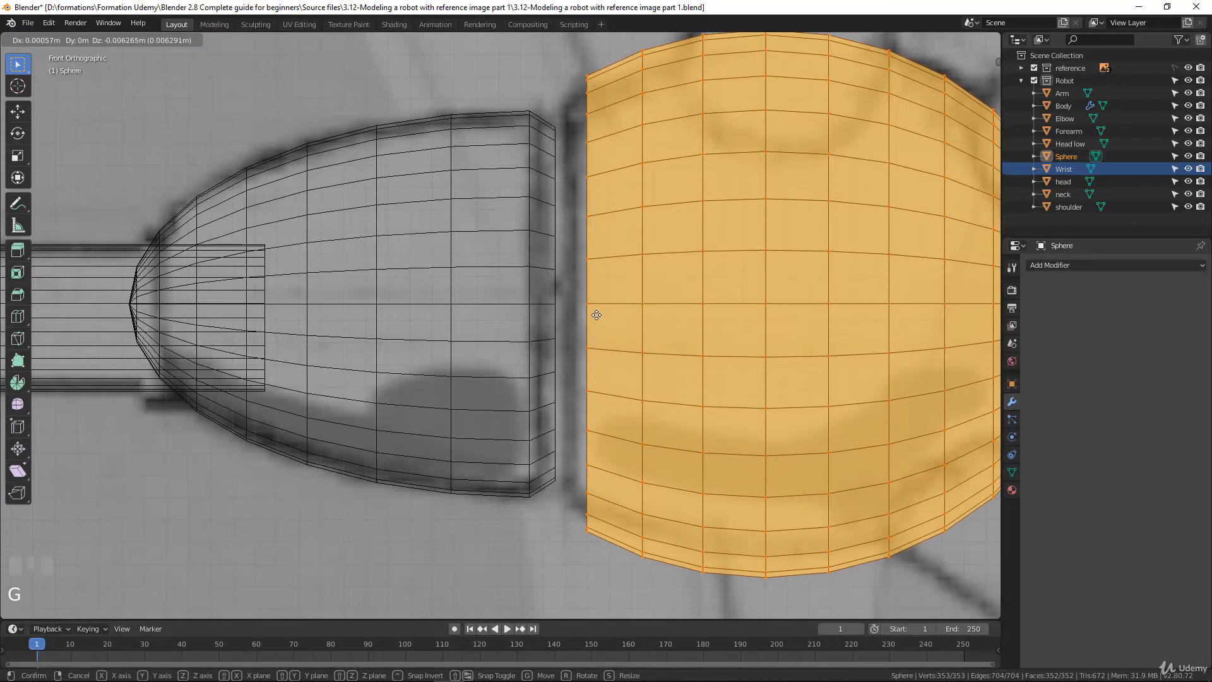
{"action": "left_click", "coordinate": [598, 310]}
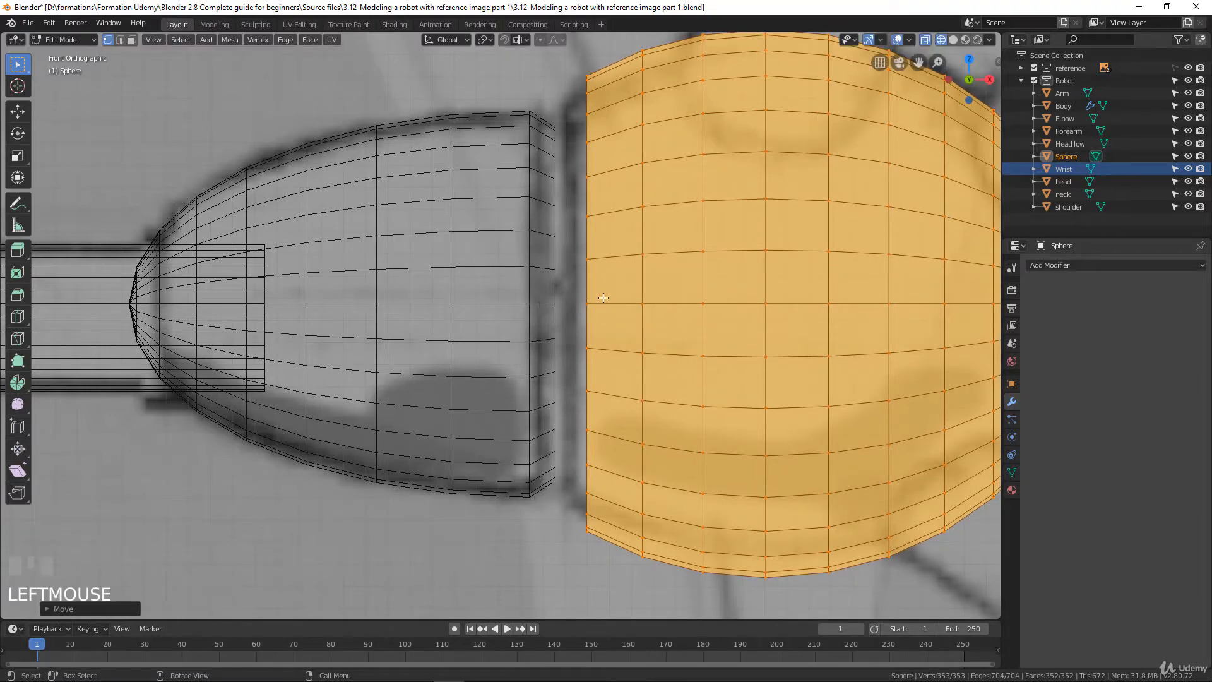
Extrude the palm's open edge loop about 0.014 m along X toward the cuff and scale it to about 0.80
{"action": "left_click", "coordinate": [588, 309], "text": "alt"}
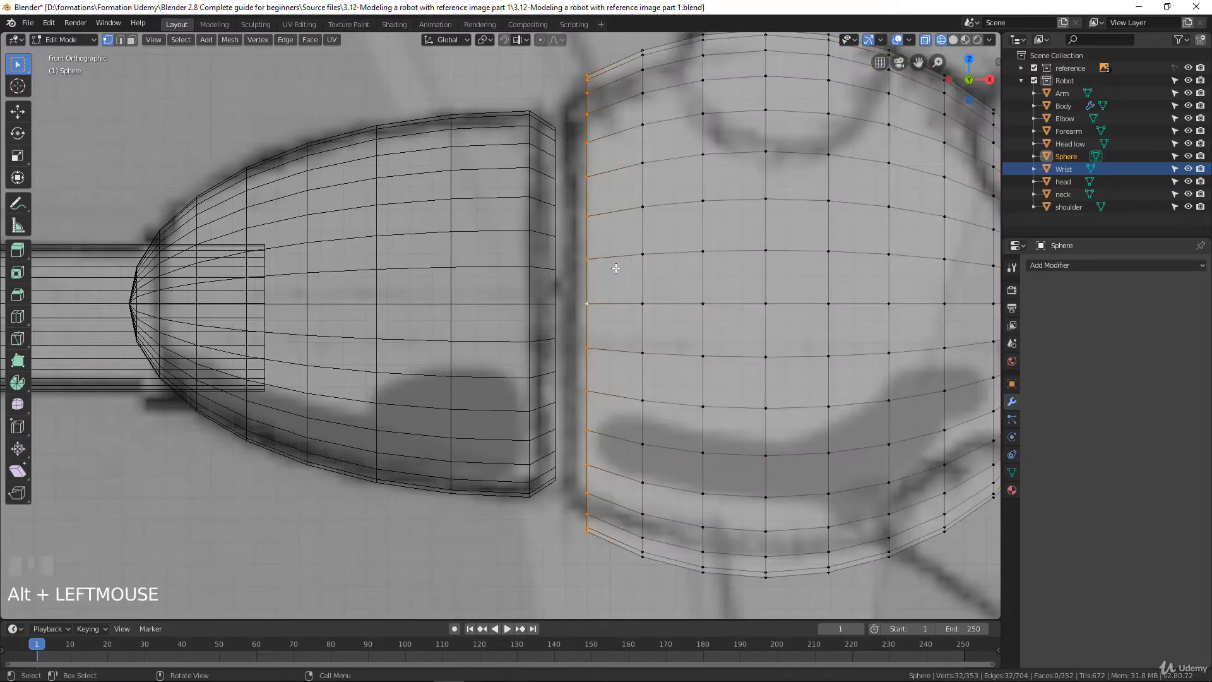
{"action": "scroll", "coordinate": [596, 296], "scroll_direction": "up", "scroll_amount": 2}
{"action": "scroll", "coordinate": [596, 296], "scroll_direction": "up", "scroll_amount": 2}
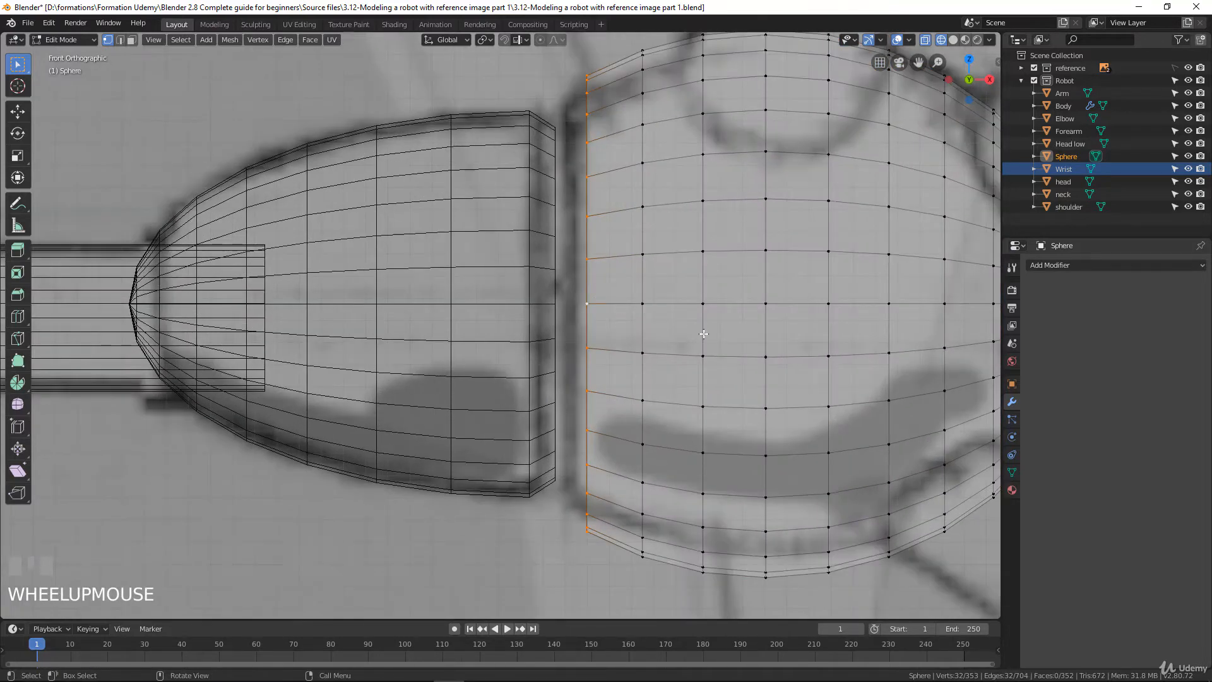
{"action": "key", "text": "e"}
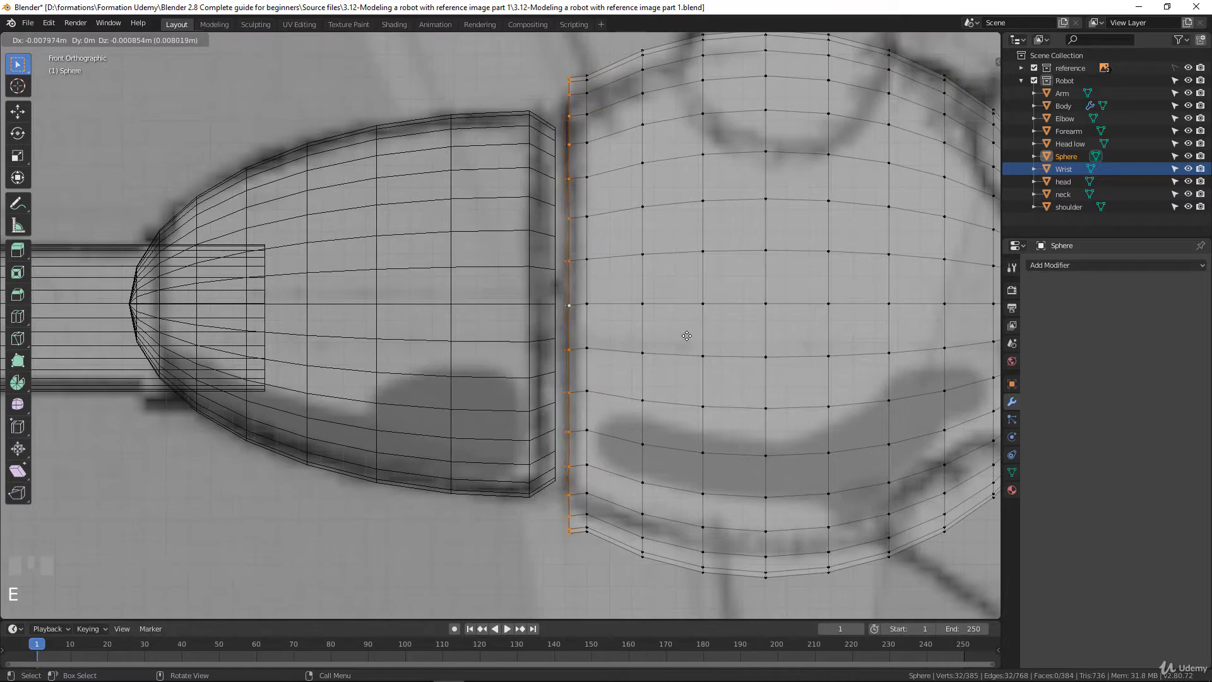
{"action": "key", "text": "x"}
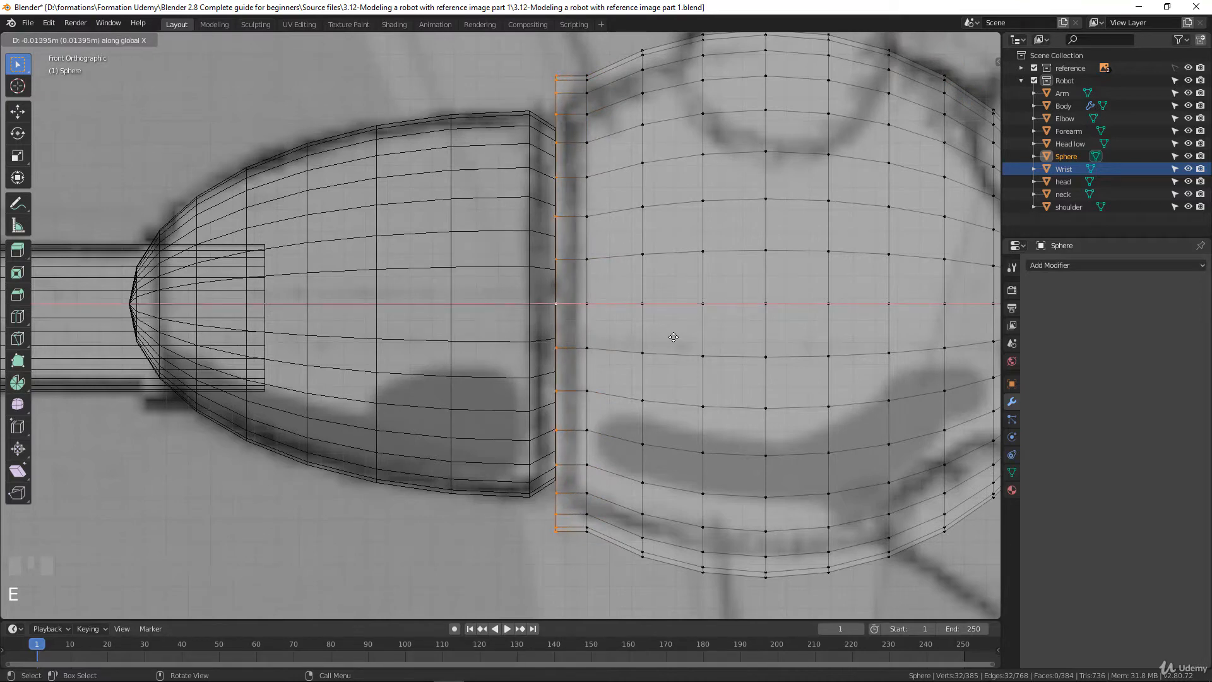
{"action": "left_click", "coordinate": [673, 337]}
{"action": "key", "text": "s"}
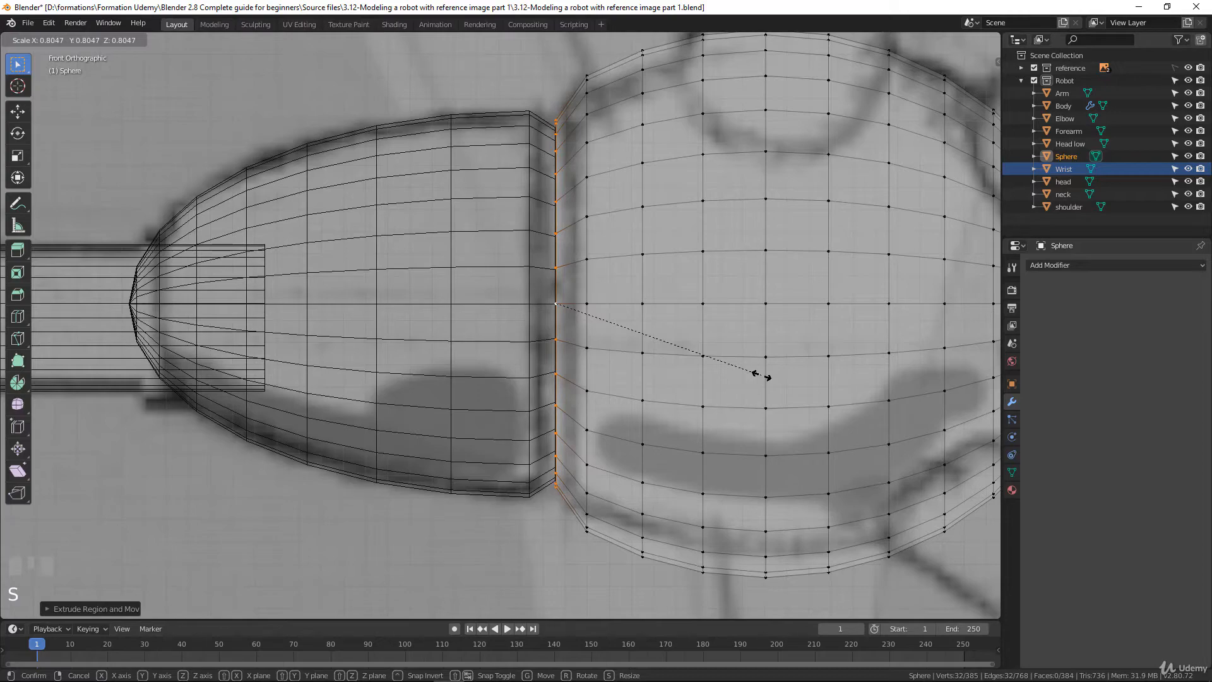
{"action": "left_click", "coordinate": [761, 376]}
Extrude the palm's rim inward twice, scaling the second ring to about 0.67, fill the opening with a face, and return to Object Mode
{"action": "middle_click_drag", "start_coordinate": [762, 376], "coordinate": [579, 377]}
{"action": "key", "text": "e"}
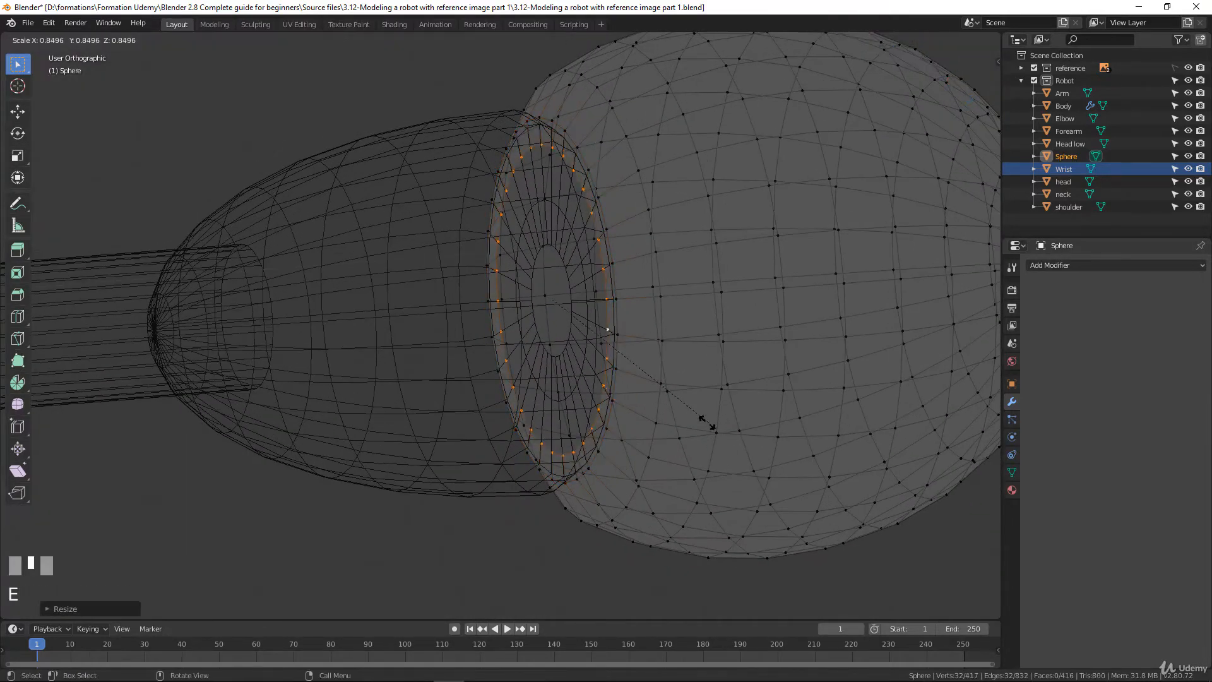
{"action": "left_click", "coordinate": [728, 437]}
{"action": "key", "text": "e"}
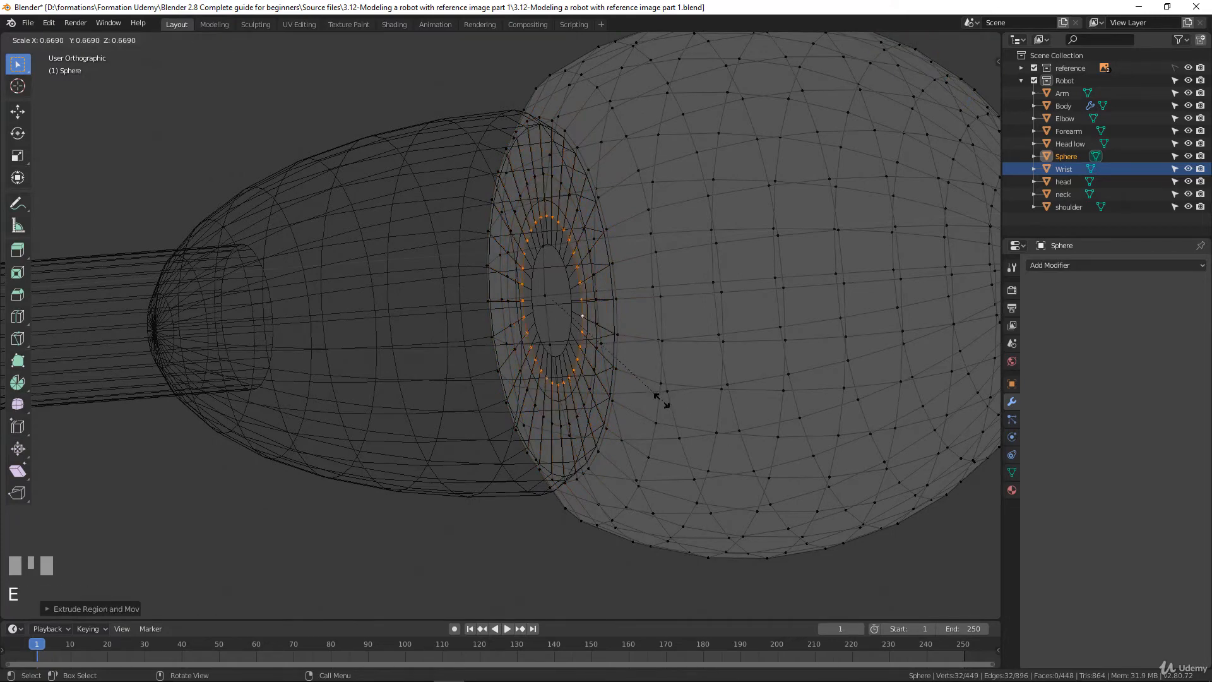
{"action": "left_click", "coordinate": [661, 399]}
{"action": "key", "text": "f"}
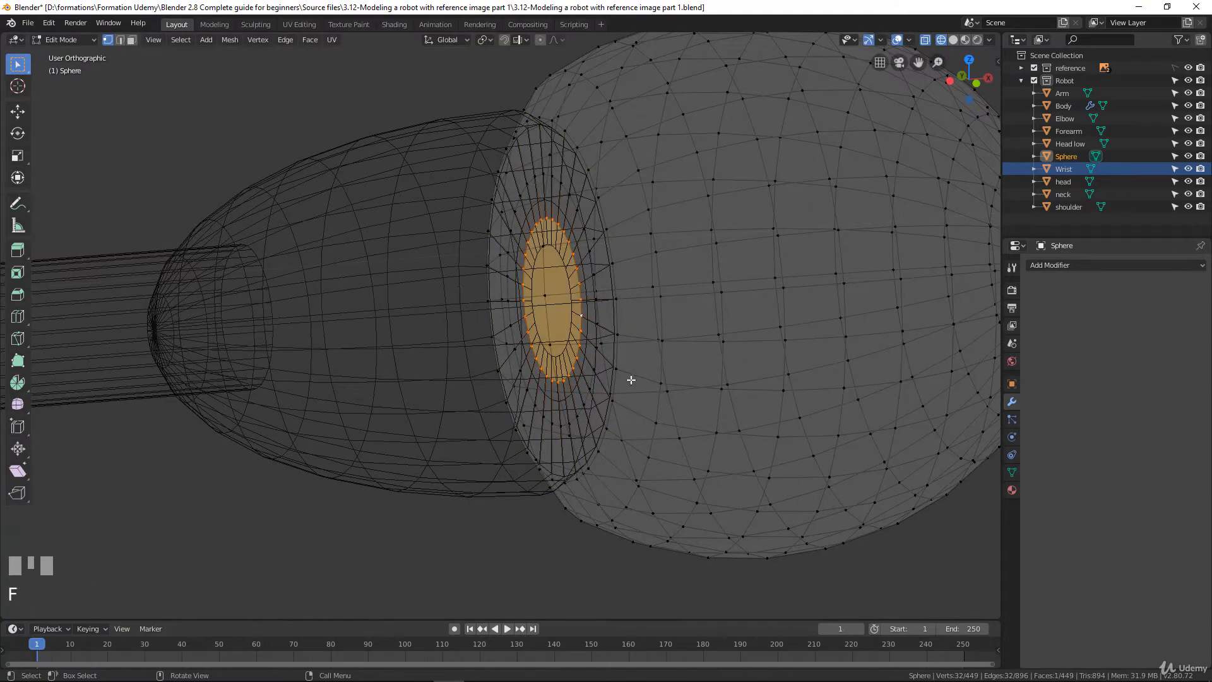
{"action": "scroll", "coordinate": [603, 365], "scroll_direction": "down", "scroll_amount": 5}
{"action": "key", "text": "Tab"}
Rename the Sphere object to hand
{"action": "middle_click_drag", "start_coordinate": [603, 365], "coordinate": [543, 348]}
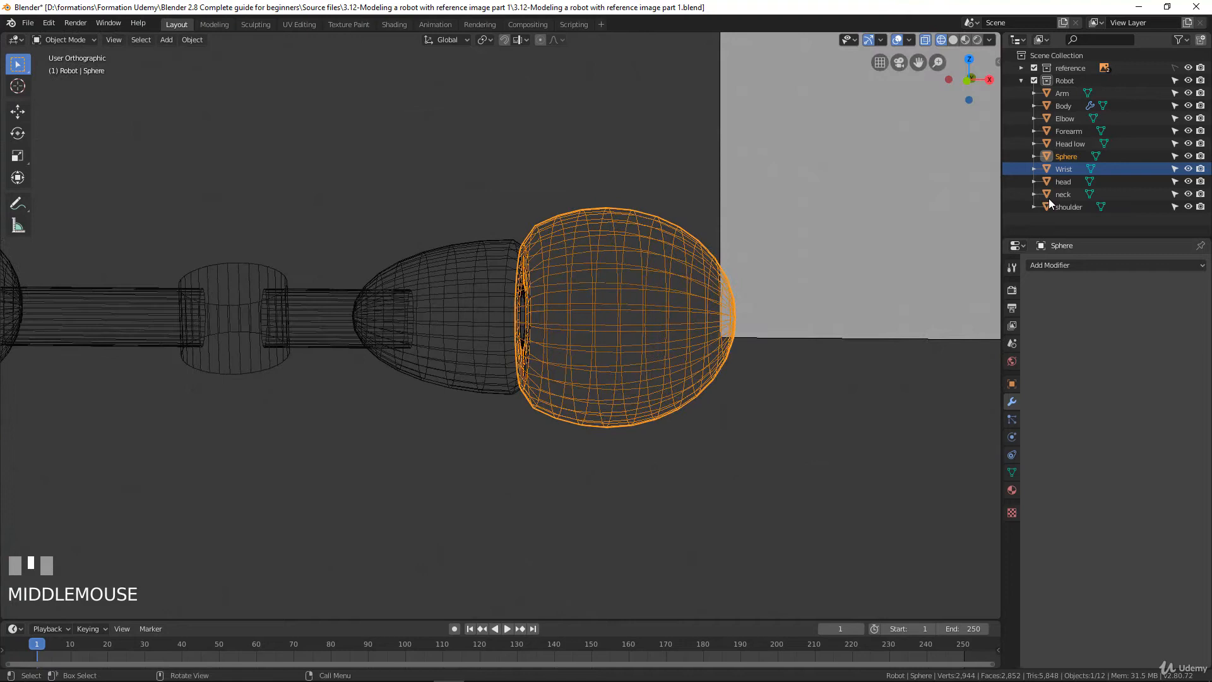
{"action": "left_click", "coordinate": [1064, 159]}
{"action": "double_click", "coordinate": [1064, 159]}
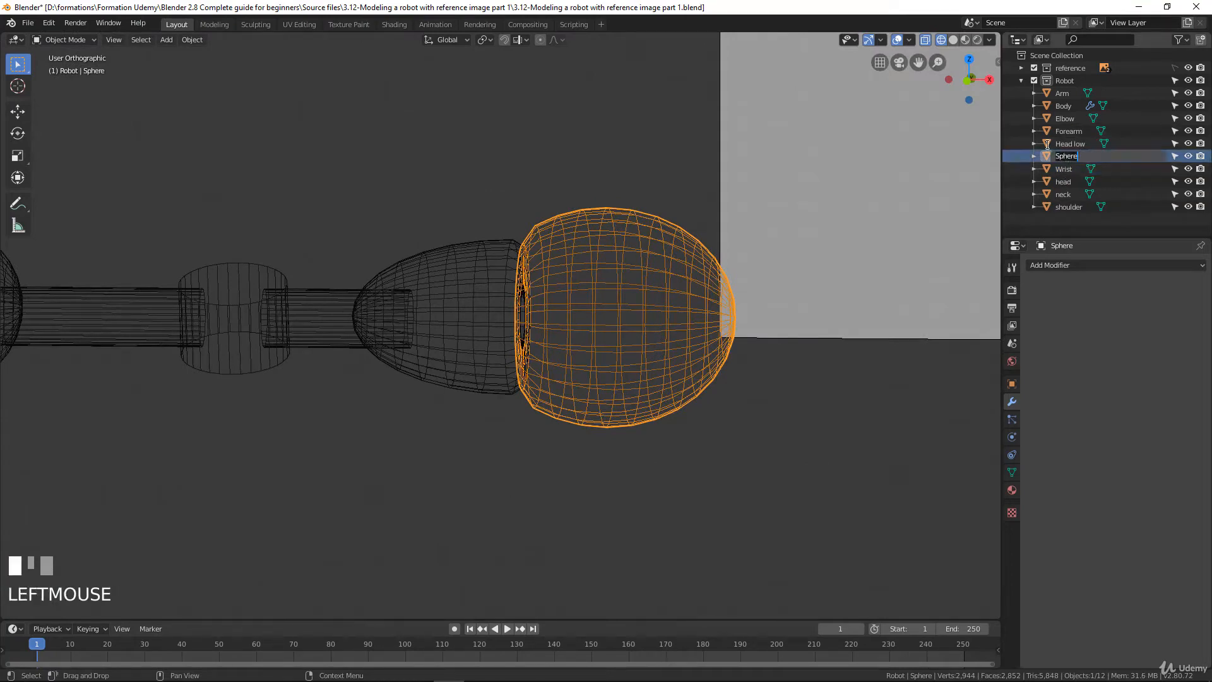
{"action": "type", "text": "hand"}
{"action": "key", "text": "Return"}
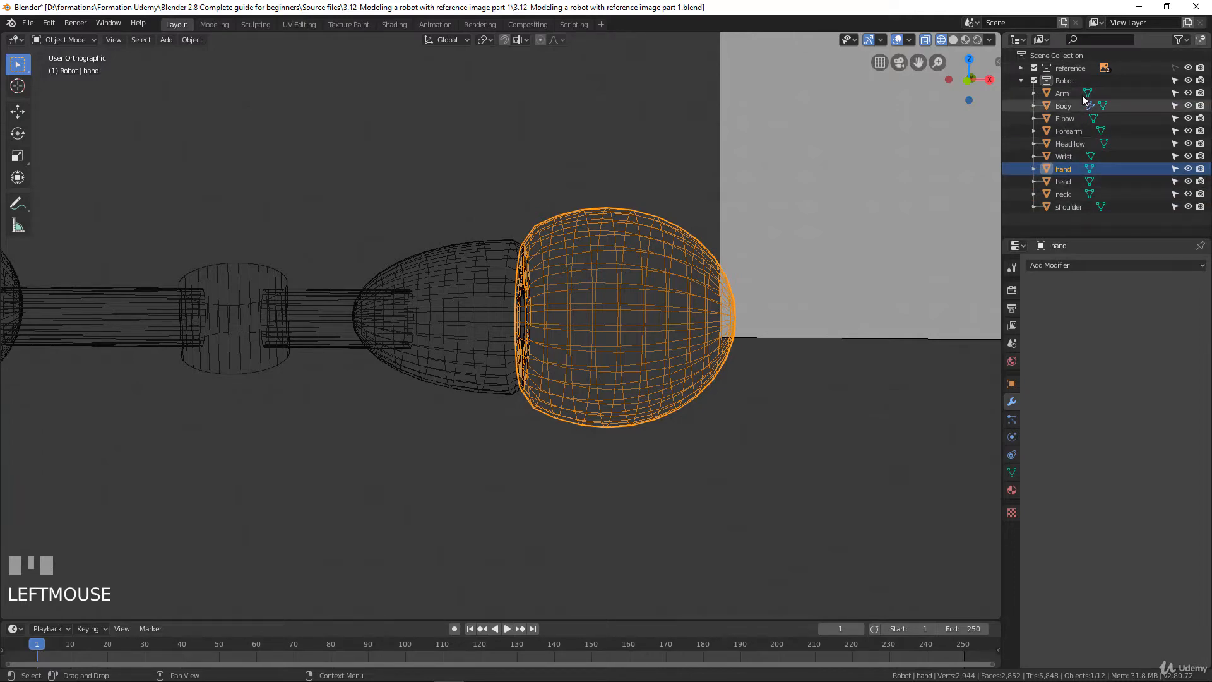
Examine the finished arm and palm in perspective and against the front reference drawing
{"action": "scroll", "coordinate": [639, 246], "scroll_direction": "down", "scroll_amount": 2}
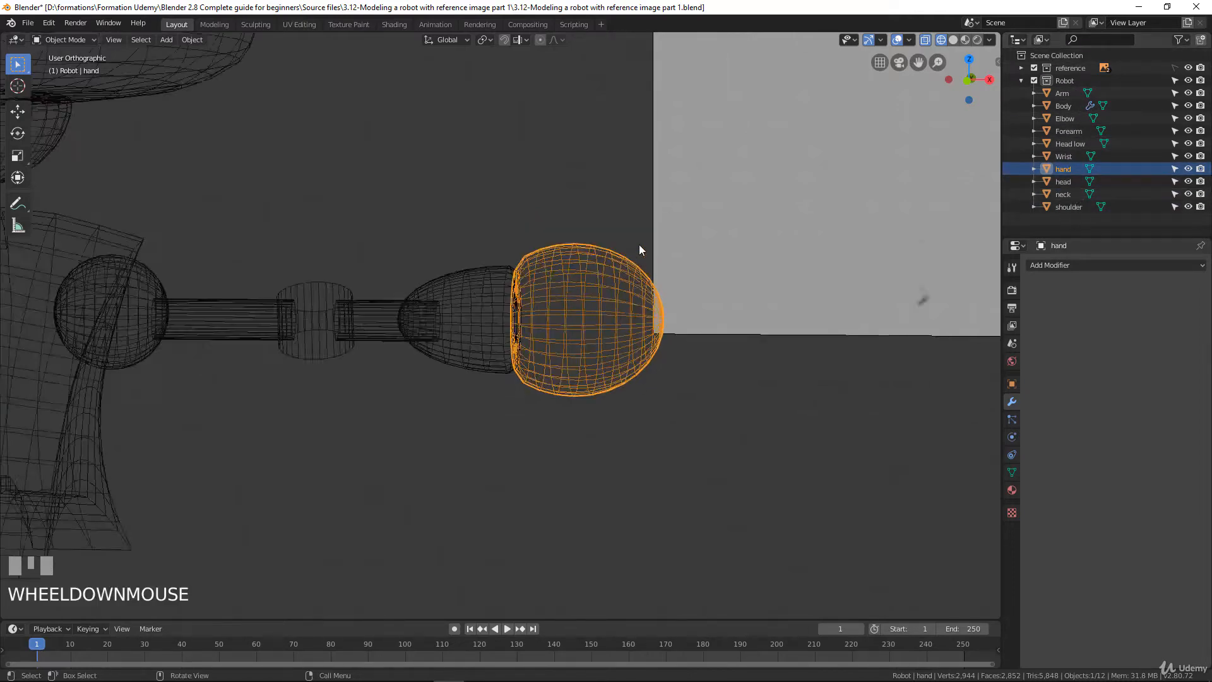
{"action": "scroll", "coordinate": [582, 249], "scroll_direction": "up", "scroll_amount": 1}
{"action": "scroll", "coordinate": [582, 249], "scroll_direction": "down", "scroll_amount": 4}
{"action": "middle_click_drag", "start_coordinate": [567, 263], "coordinate": [531, 259]}
{"action": "scroll", "coordinate": [562, 318], "scroll_direction": "up", "scroll_amount": 1}
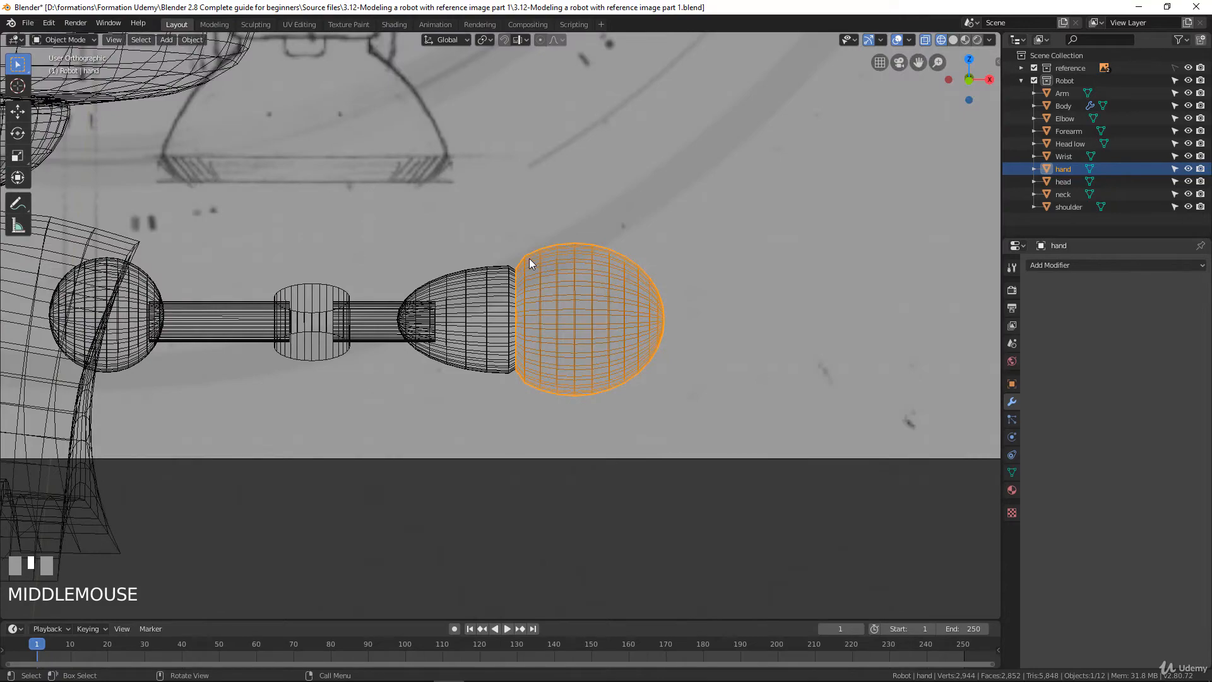
{"action": "scroll", "coordinate": [527, 262], "scroll_direction": "down", "scroll_amount": 1}
{"action": "scroll", "coordinate": [524, 261], "scroll_direction": "down", "scroll_amount": 2}
{"action": "scroll", "coordinate": [536, 303], "scroll_direction": "up", "scroll_amount": 1}
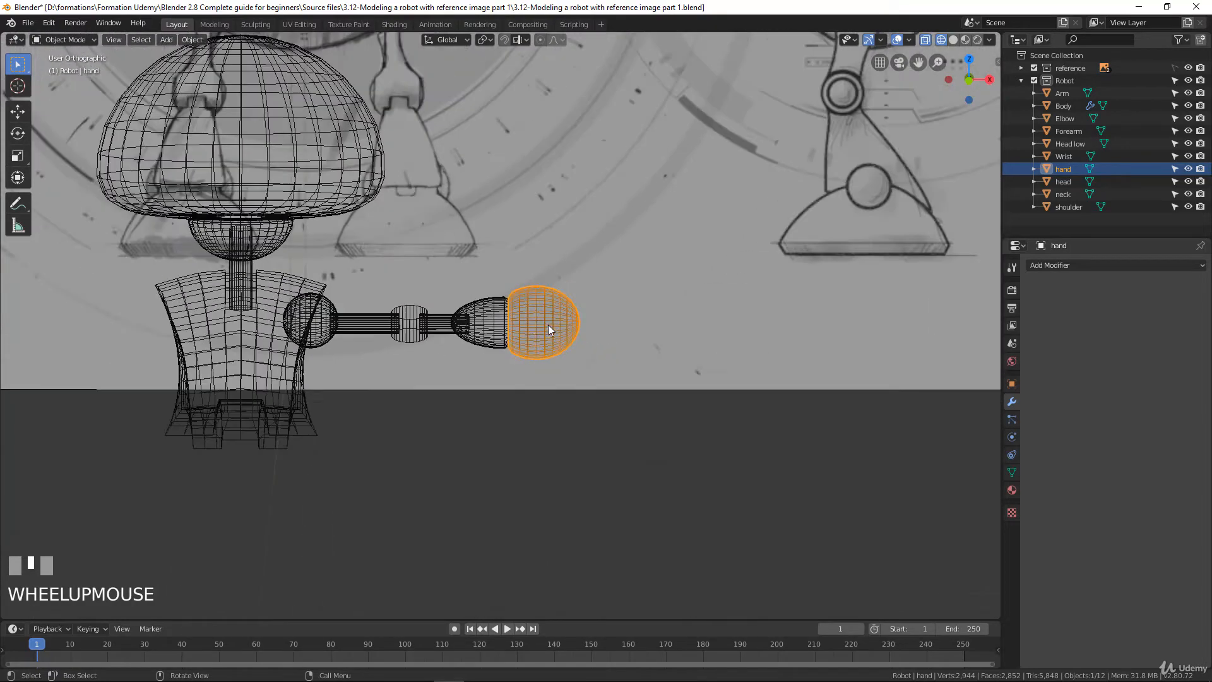
{"action": "key", "text": "KP_1"}
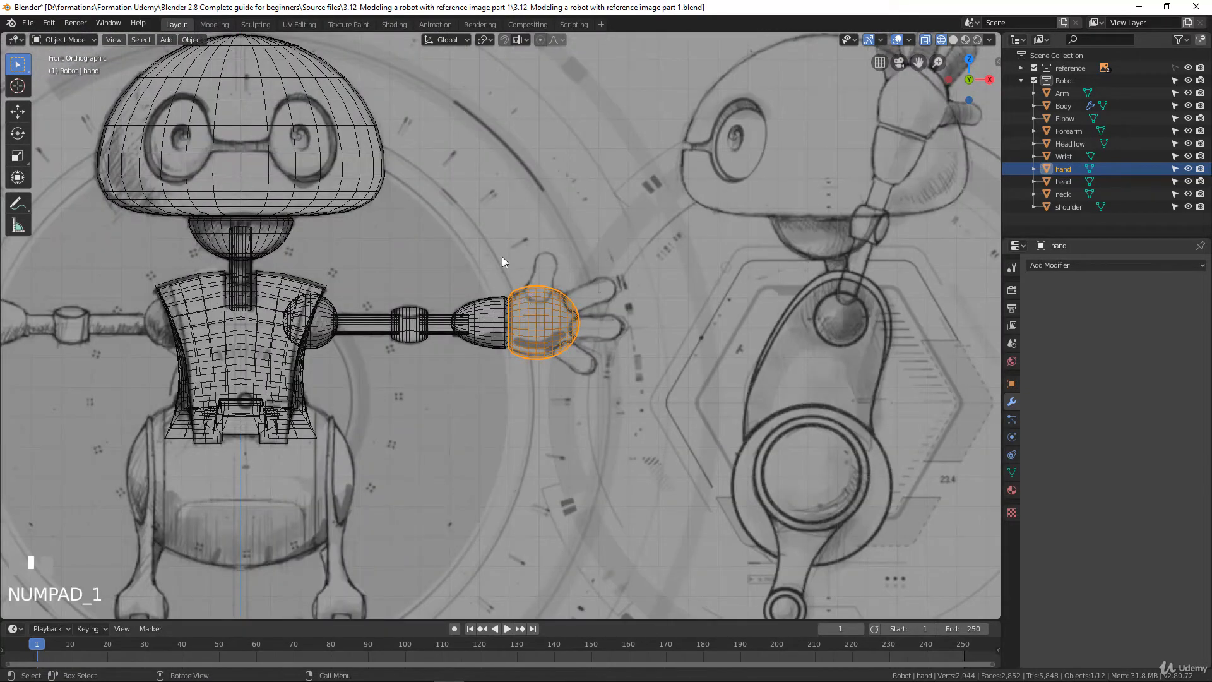
{"action": "scroll", "coordinate": [540, 287], "scroll_direction": "down", "scroll_amount": 2}
{"action": "scroll", "coordinate": [543, 363], "scroll_direction": "up", "scroll_amount": 2}
{"action": "middle_click_drag", "start_coordinate": [418, 497], "coordinate": [538, 362], "text": "shift"}
{"action": "scroll", "coordinate": [537, 362], "scroll_direction": "down", "scroll_amount": 2}
{"action": "scroll", "coordinate": [536, 362], "scroll_direction": "up", "scroll_amount": 1}
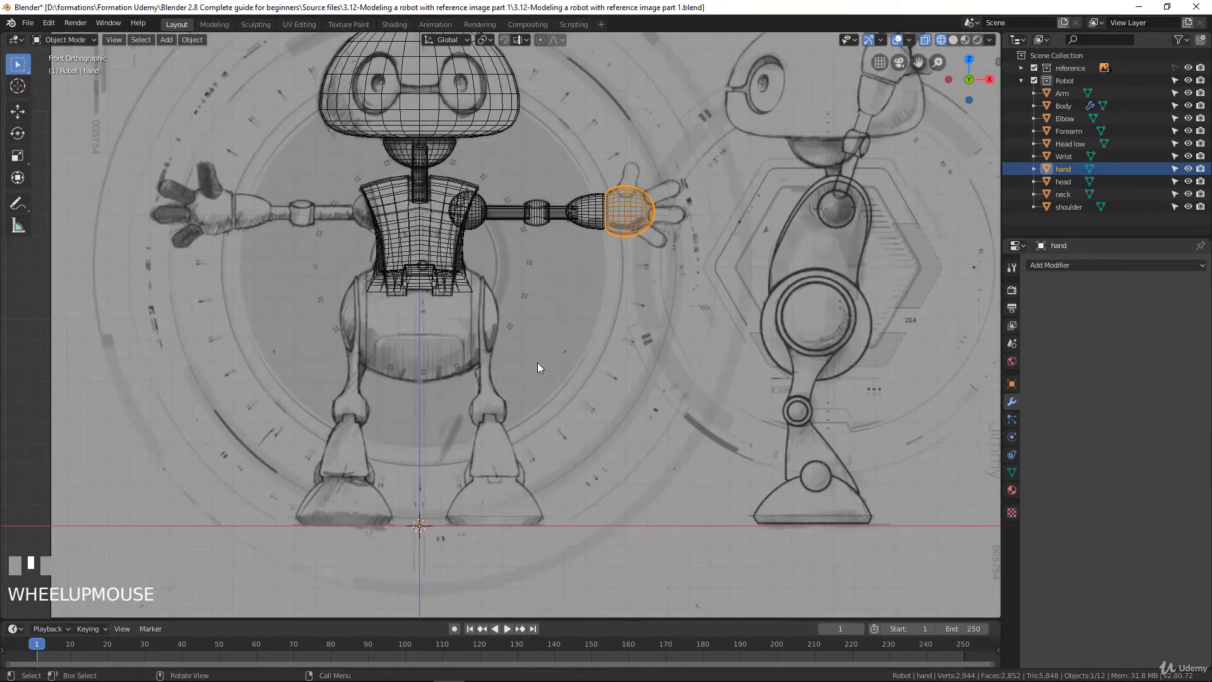
Review the available mesh primitives, including the cylinder, and examine the sketched fingers and the rest of the reference drawings
{"action": "key", "text": "shift+a"}
{"action": "mouse_move", "coordinate": [555, 323]}
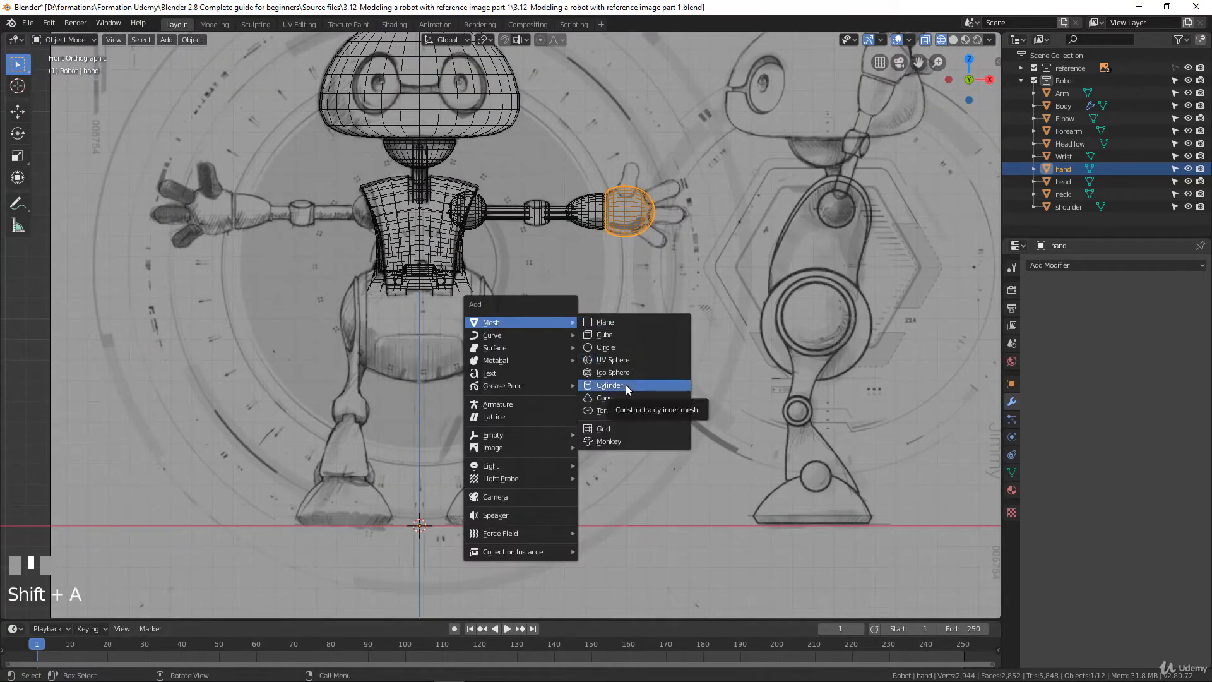
{"action": "scroll", "coordinate": [404, 351], "scroll_direction": "up", "scroll_amount": 7}
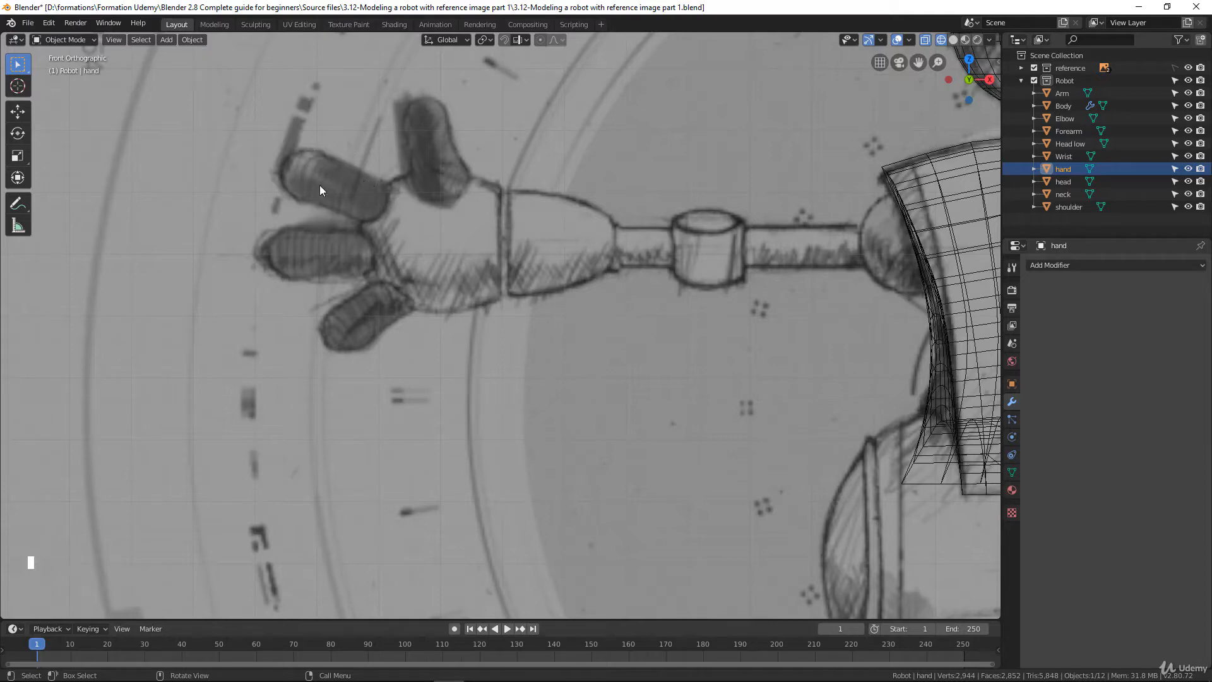
{"action": "scroll", "coordinate": [336, 282], "scroll_direction": "down", "scroll_amount": 6}
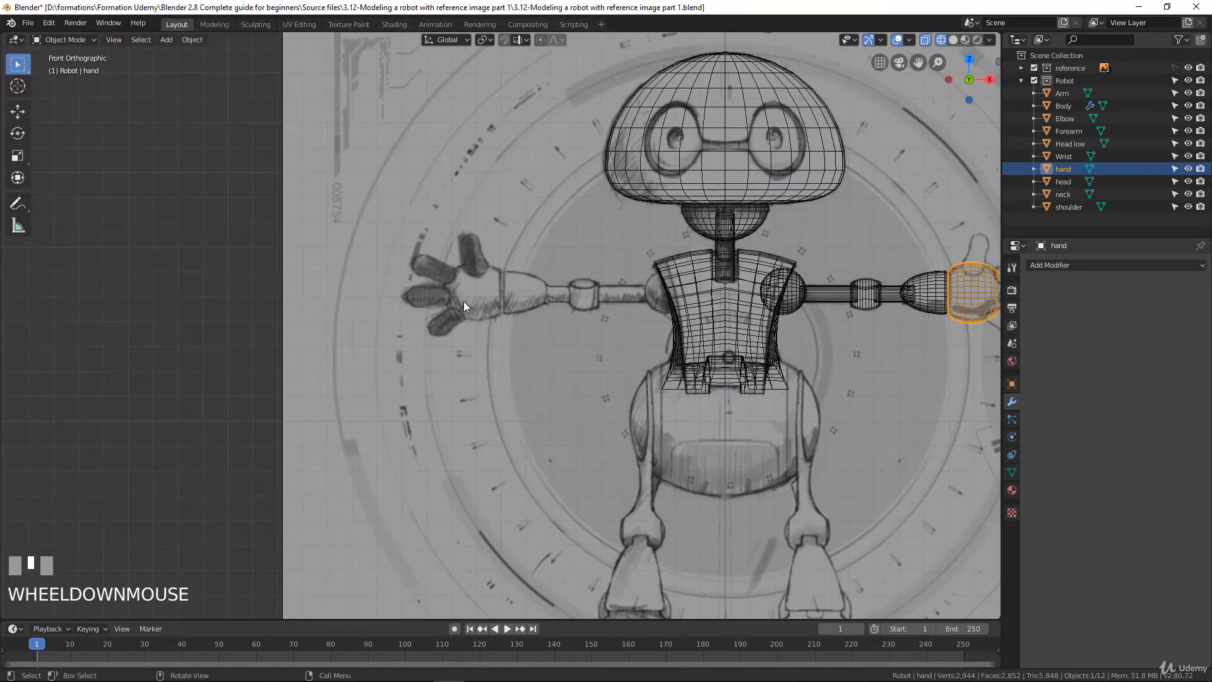
{"action": "middle_click_drag", "start_coordinate": [463, 301], "coordinate": [735, 220], "text": "shift"}
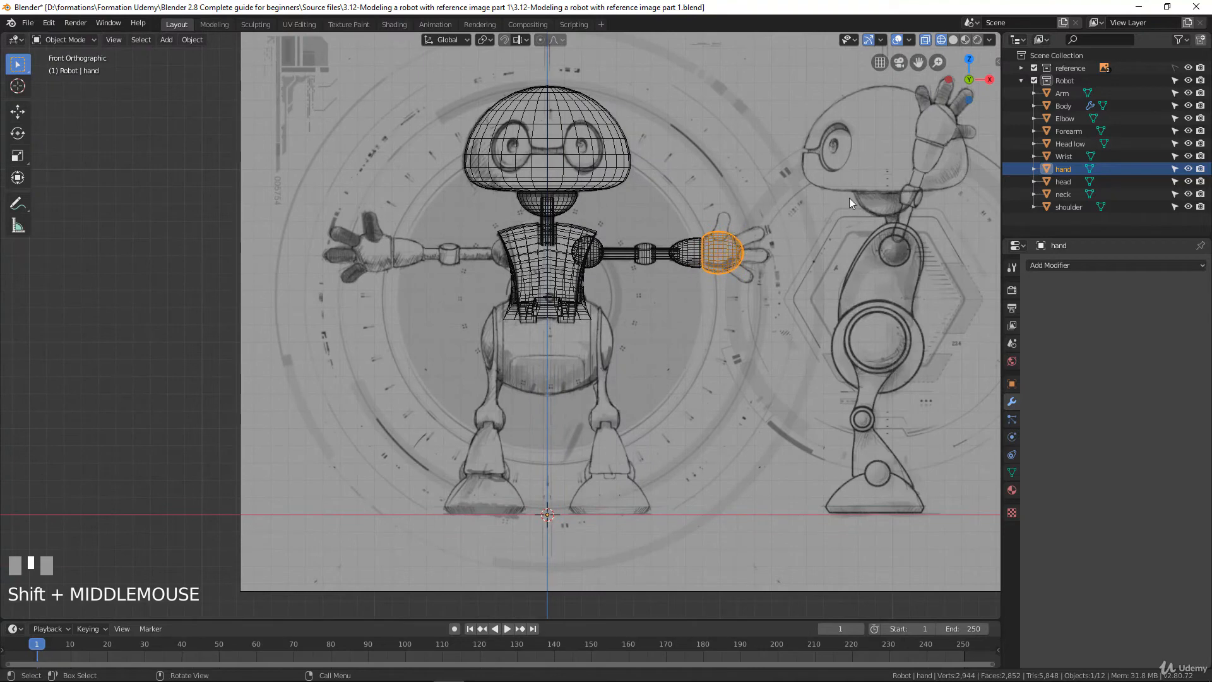
{"action": "scroll", "coordinate": [770, 263], "scroll_direction": "up", "scroll_amount": 2}
{"action": "scroll", "coordinate": [783, 209], "scroll_direction": "down", "scroll_amount": 2}
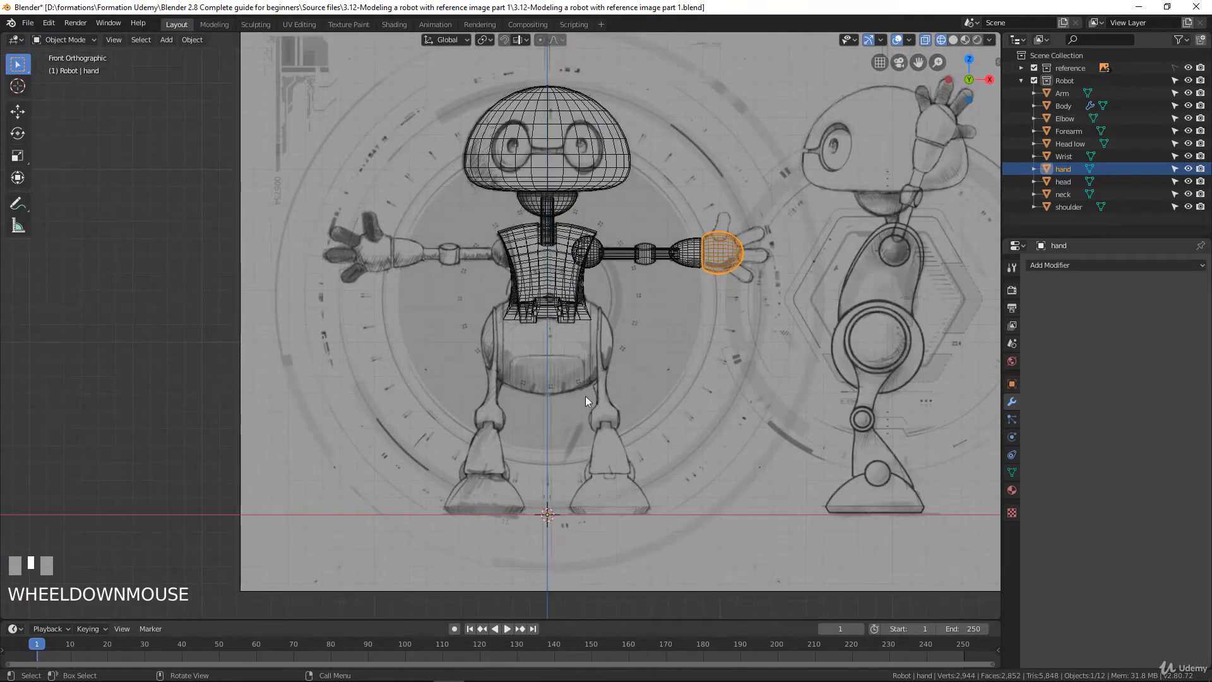
Add a mesh cylinder at the scene origin to use as the base for a finger
{"action": "scroll", "coordinate": [585, 401], "scroll_direction": "up", "scroll_amount": 2}
{"action": "scroll", "coordinate": [581, 416], "scroll_direction": "down", "scroll_amount": 1}
{"action": "key", "text": "shift+a"}
{"action": "mouse_move", "coordinate": [594, 400]}
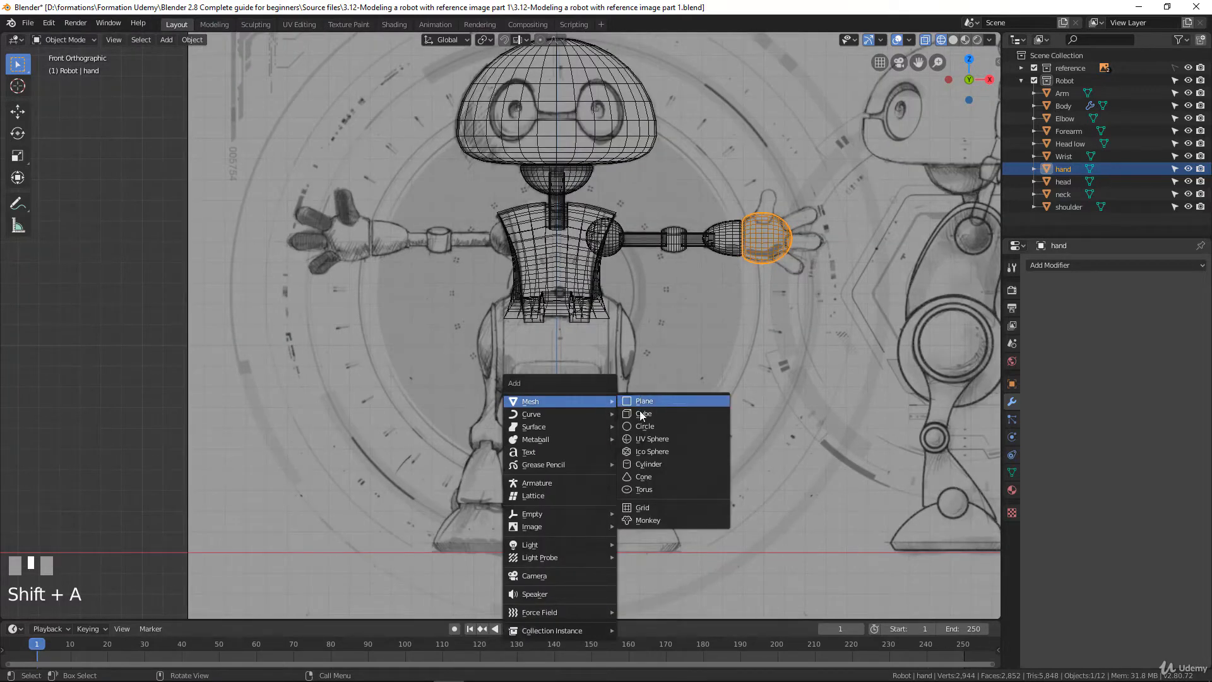
{"action": "left_click", "coordinate": [642, 464]}
{"action": "scroll", "coordinate": [585, 399], "scroll_direction": "down", "scroll_amount": 3}
{"action": "scroll", "coordinate": [518, 502], "scroll_direction": "up", "scroll_amount": 2}
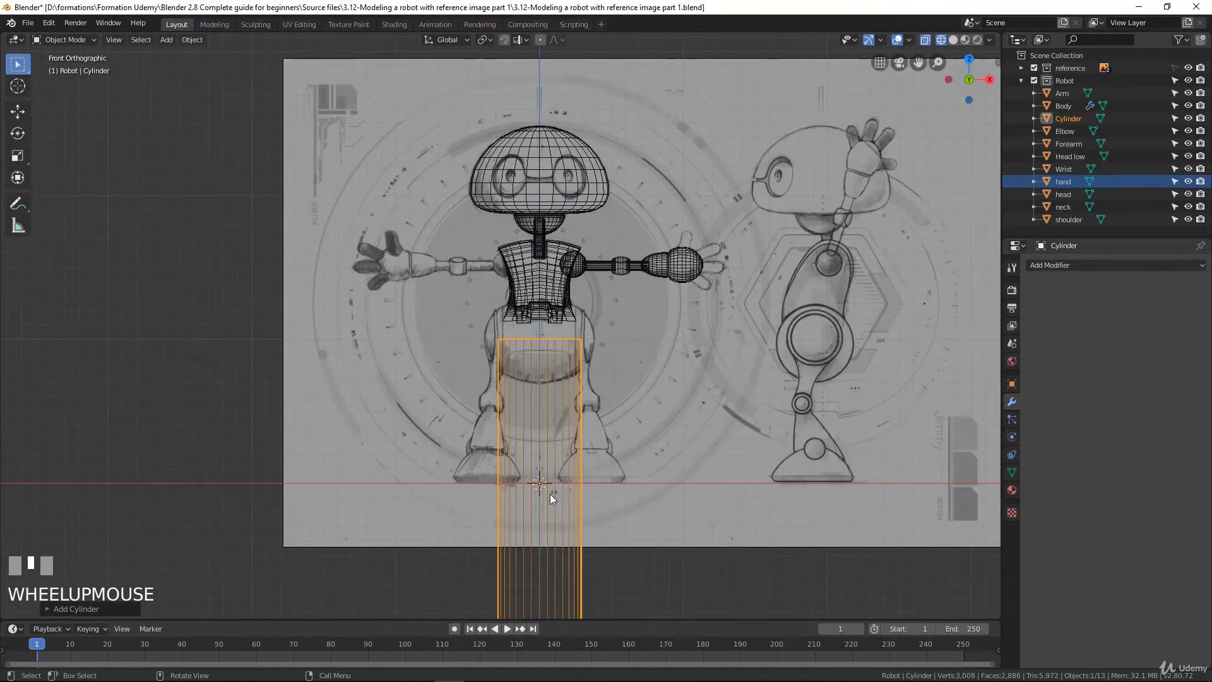
{"action": "scroll", "coordinate": [550, 494], "scroll_direction": "up", "scroll_amount": 2}
{"action": "middle_click_drag", "start_coordinate": [539, 478], "coordinate": [304, 494], "text": "shift"}
Set the new cylinder's vertex count to 20
{"action": "left_click", "coordinate": [53, 604]}
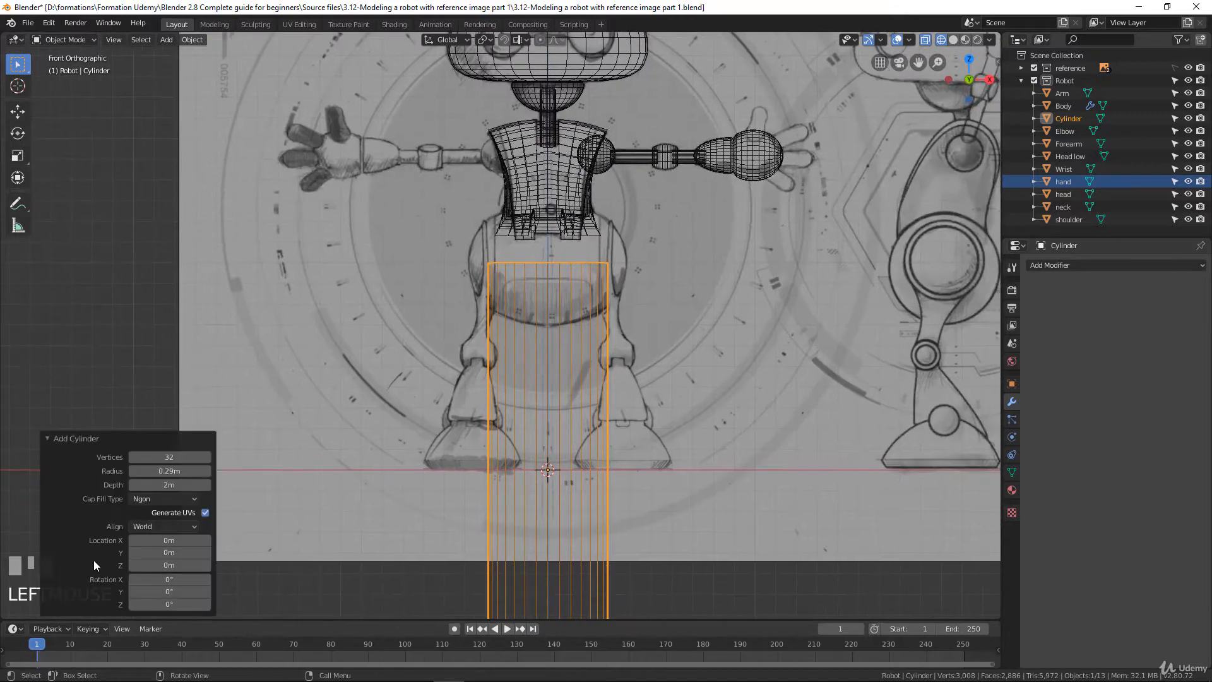
{"action": "left_click", "coordinate": [165, 456]}
{"action": "type", "text": "1"}
{"action": "left_click", "coordinate": [377, 335]}
{"action": "scroll", "coordinate": [518, 347], "scroll_direction": "down", "scroll_amount": 3}
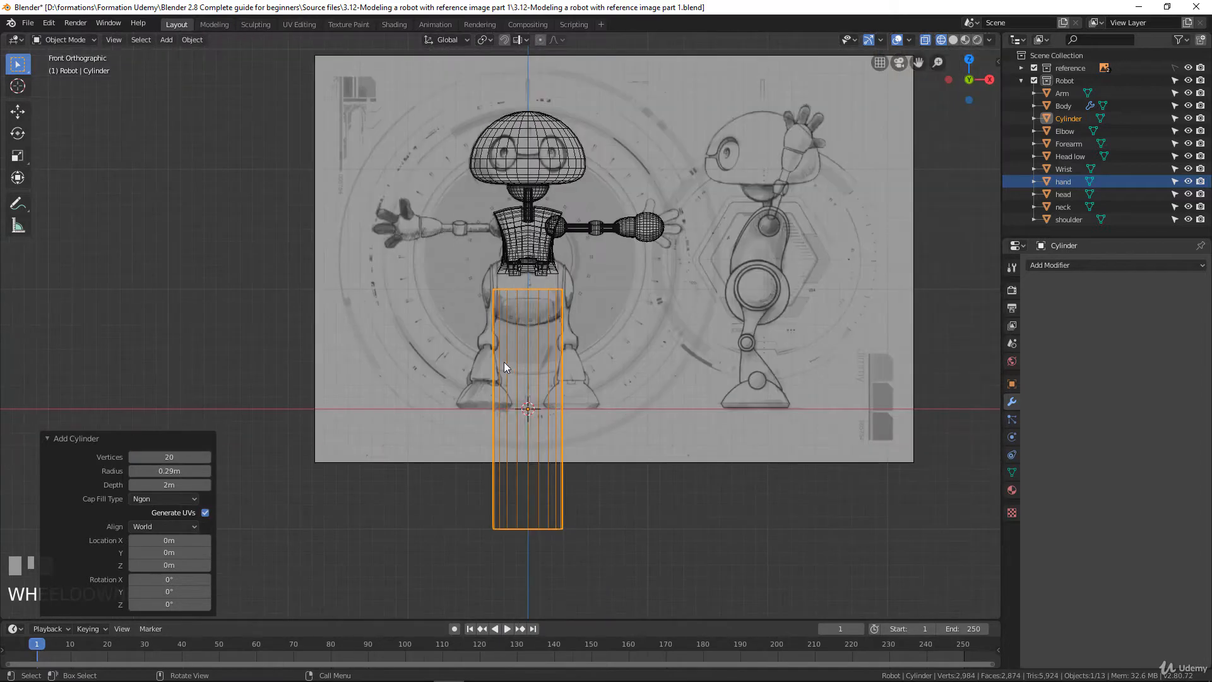
Bevel the cylinder's top edge ring in Edit Mode with 3 segments and a width of about 0.224 m to form a rounded tip
{"action": "middle_click_drag", "start_coordinate": [504, 363], "coordinate": [505, 372]}
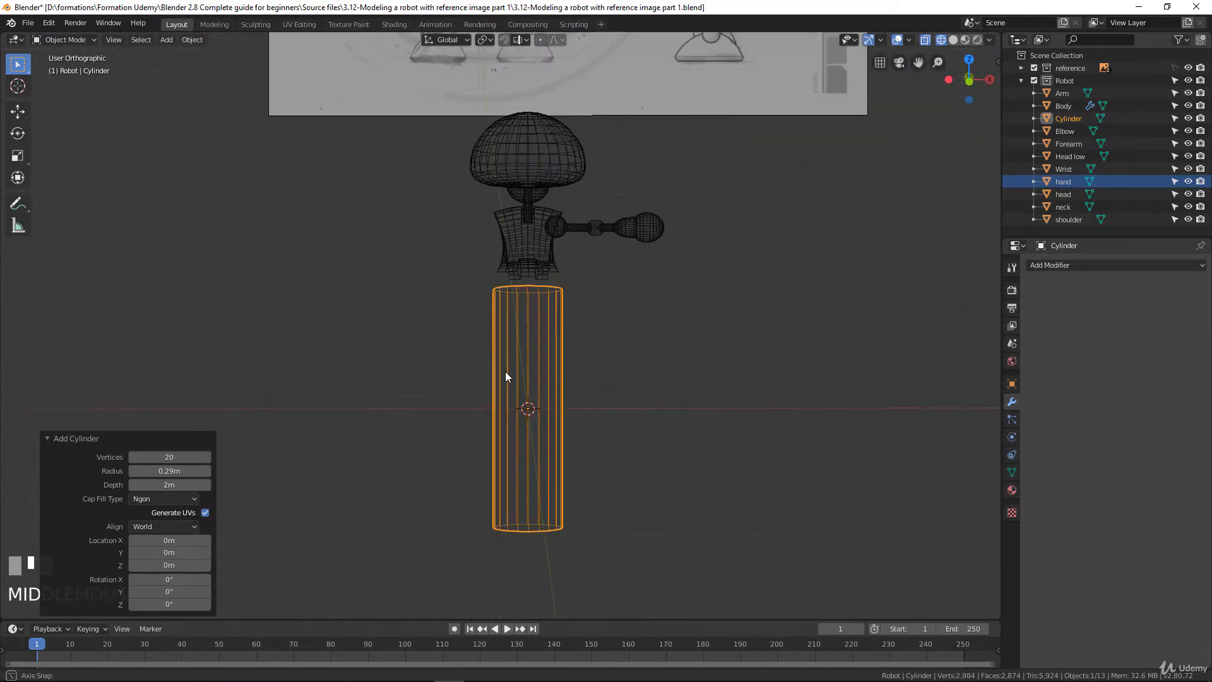
{"action": "key", "text": "KP_1"}
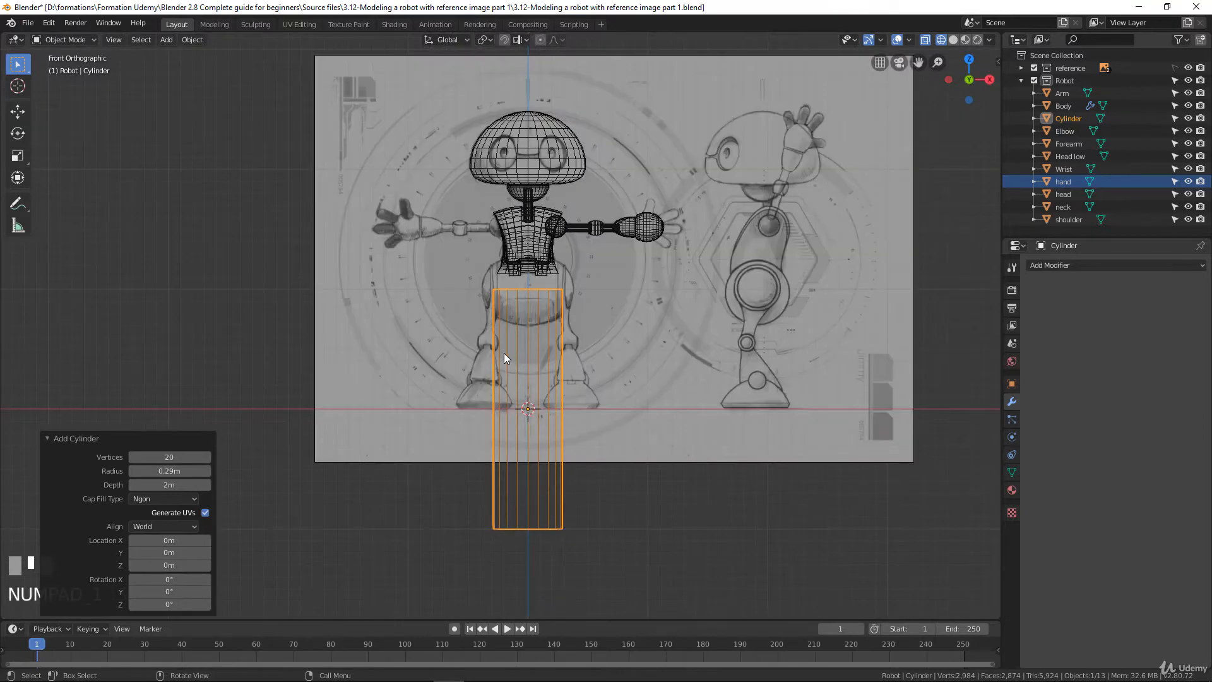
{"action": "scroll", "coordinate": [592, 348], "scroll_direction": "up", "scroll_amount": 3}
{"action": "scroll", "coordinate": [592, 354], "scroll_direction": "down", "scroll_amount": 1}
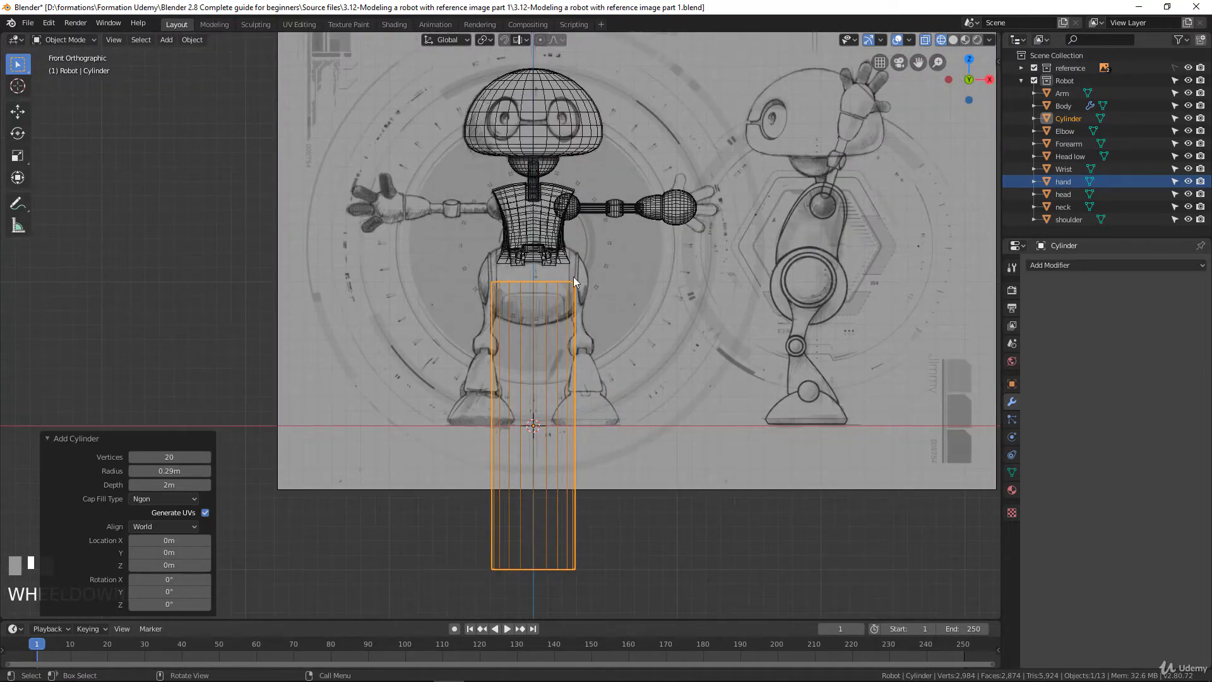
{"action": "key", "text": "Tab"}
{"action": "scroll", "coordinate": [590, 349], "scroll_direction": "up", "scroll_amount": 2}
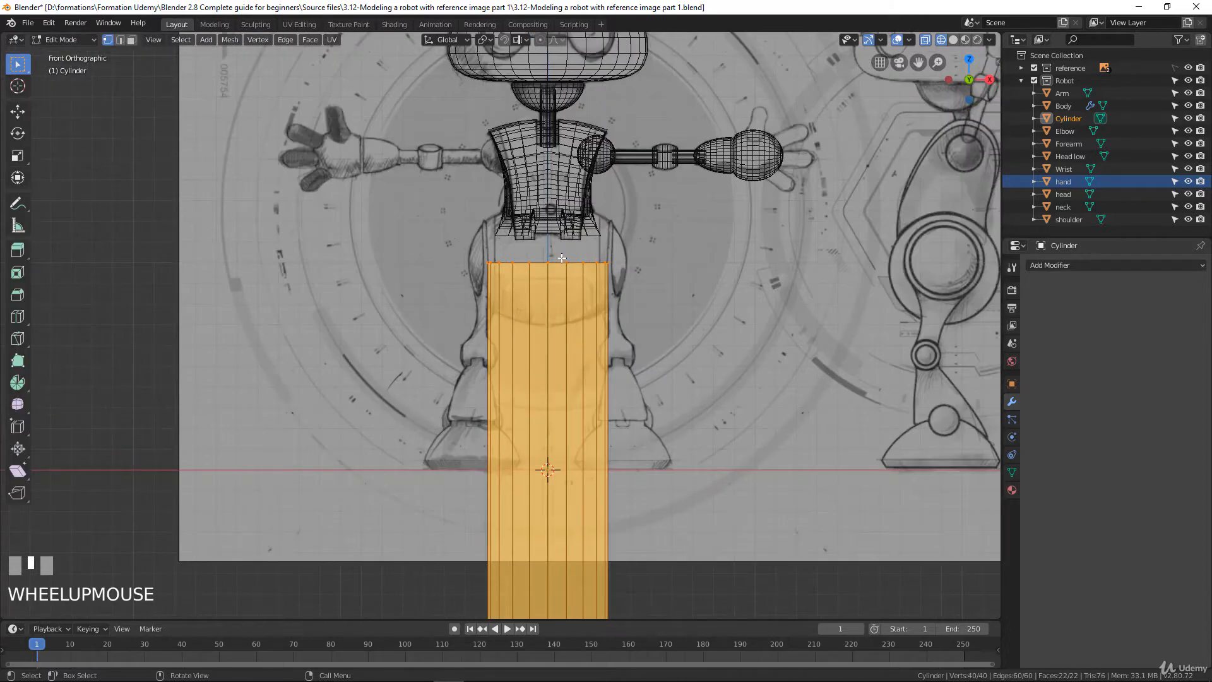
{"action": "left_click", "coordinate": [559, 262], "text": "alt"}
{"action": "scroll", "coordinate": [541, 339], "scroll_direction": "down", "scroll_amount": 3}
{"action": "middle_click_drag", "start_coordinate": [541, 339], "coordinate": [541, 344]}
{"action": "scroll", "coordinate": [573, 333], "scroll_direction": "up", "scroll_amount": 2}
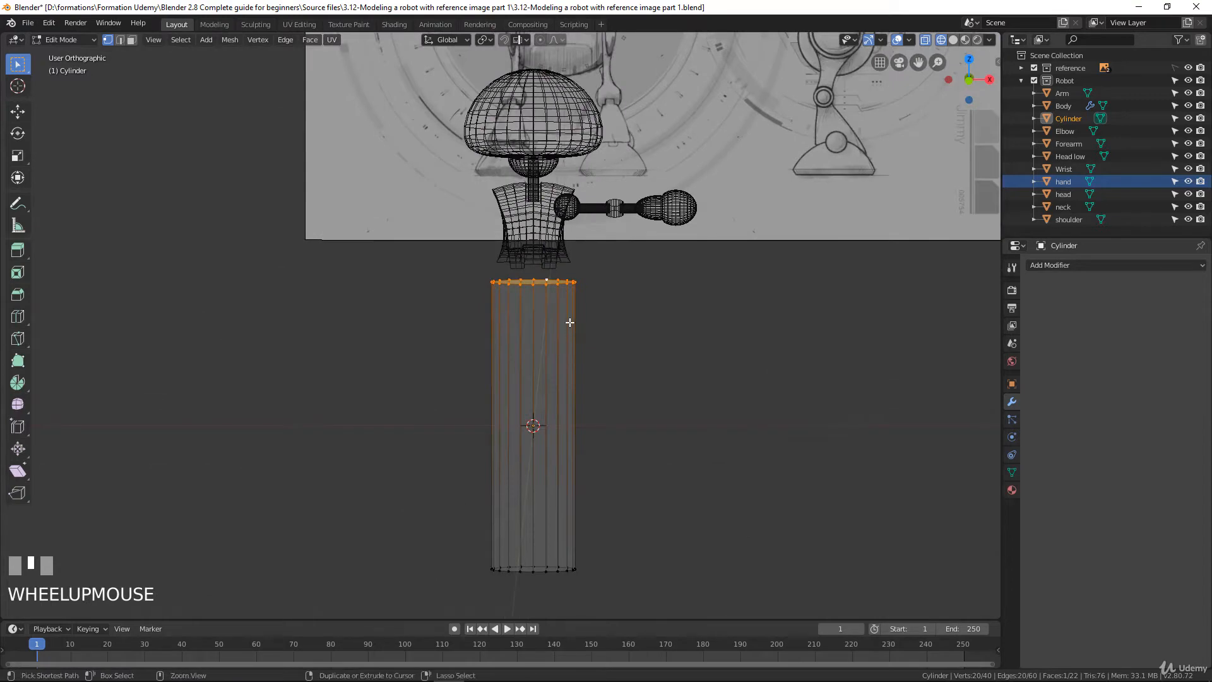
{"action": "key", "text": "ctrl+b"}
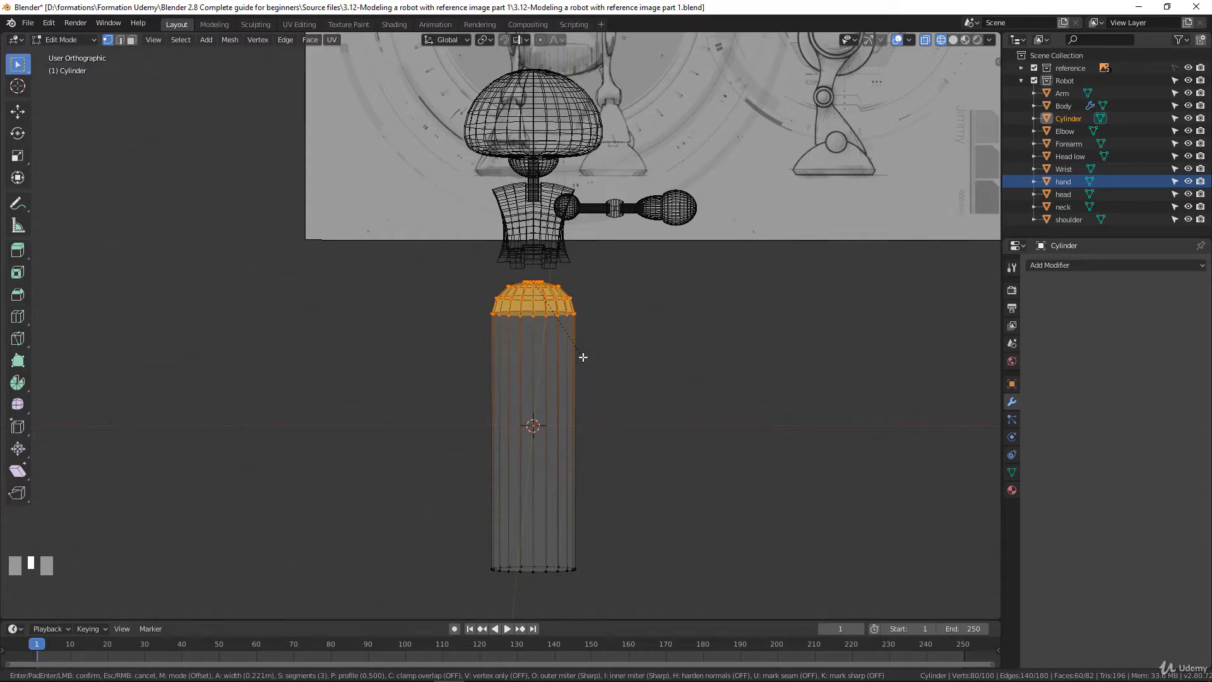
{"action": "left_click", "coordinate": [583, 357]}
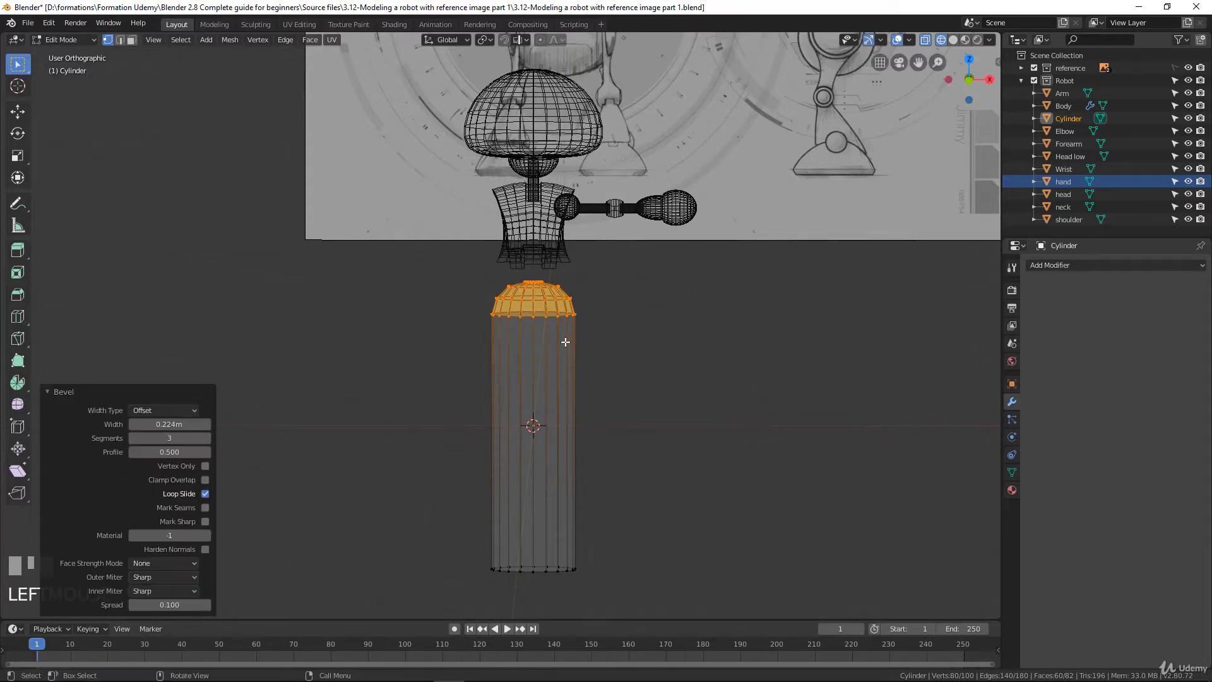
Switch to solid shading and add 20 evenly spaced, unshifted edge loops along the cylinder's straight body below the rounded tip
{"action": "scroll", "coordinate": [583, 344], "scroll_direction": "up", "scroll_amount": 3}
{"action": "scroll", "coordinate": [579, 328], "scroll_direction": "down", "scroll_amount": 3}
{"action": "scroll", "coordinate": [571, 444], "scroll_direction": "up", "scroll_amount": 2}
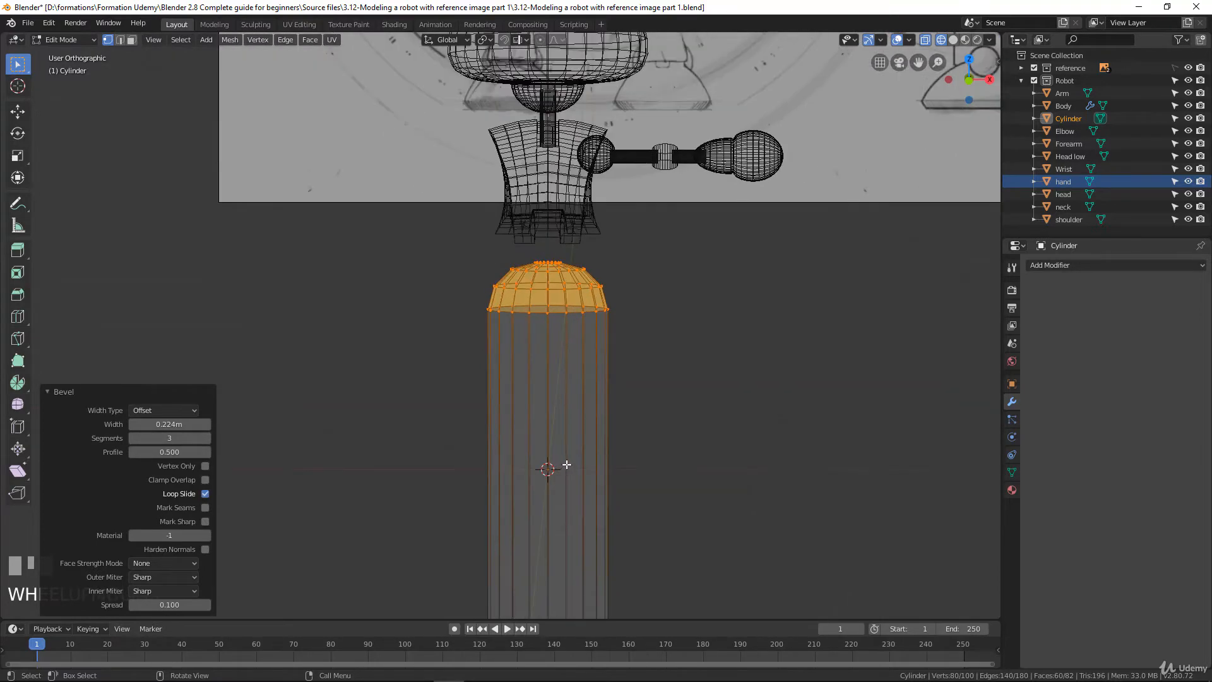
{"action": "key", "text": "KP_1"}
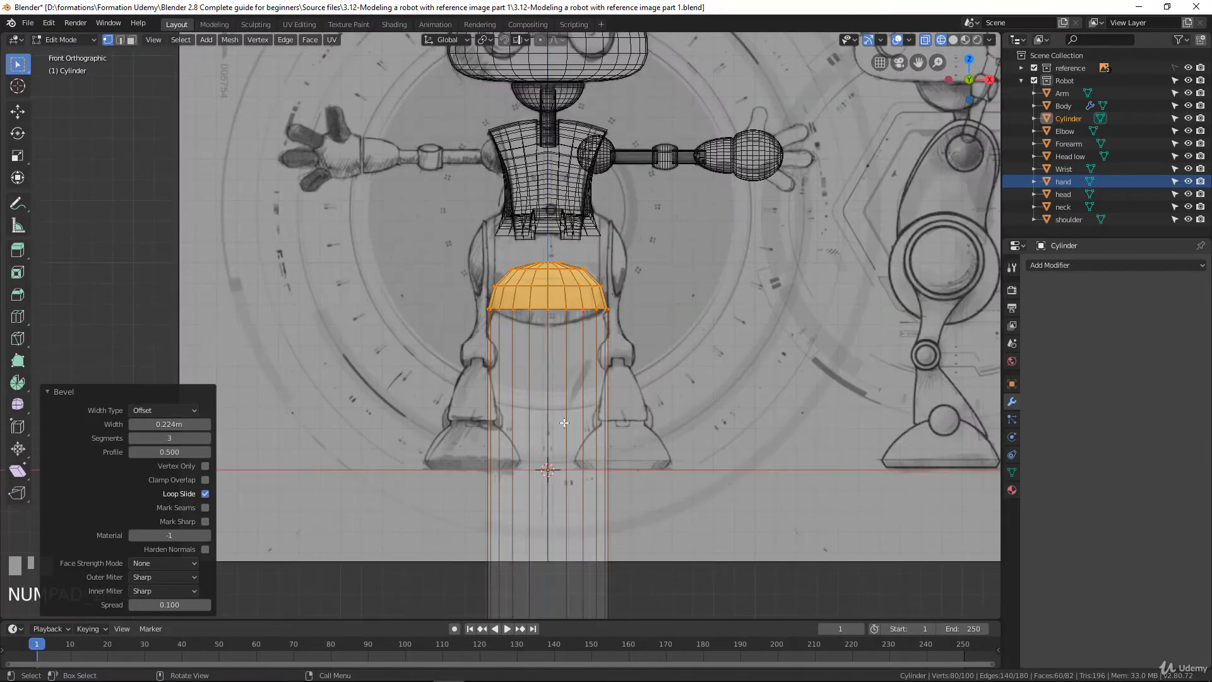
{"action": "key", "text": "z"}
{"action": "left_click", "coordinate": [650, 423]}
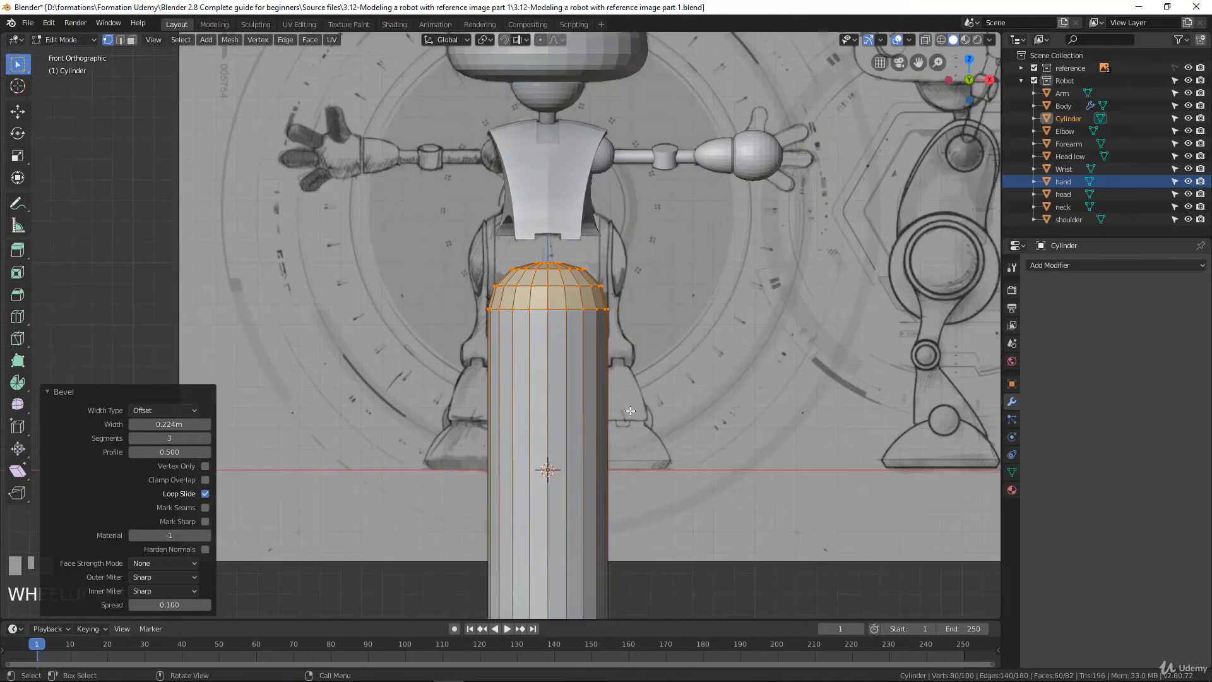
{"action": "middle_click_drag", "start_coordinate": [585, 397], "coordinate": [592, 306], "text": "shift"}
{"action": "key", "text": "ctrl+r"}
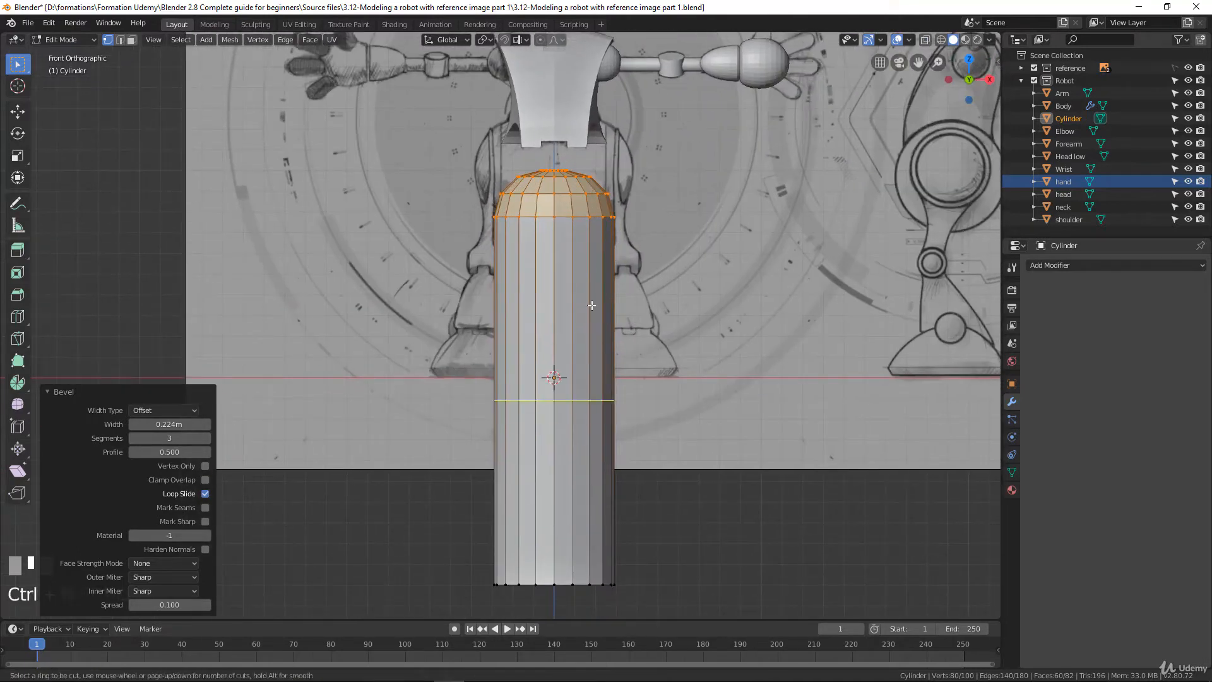
{"action": "scroll", "coordinate": [591, 316], "scroll_direction": "up", "scroll_amount": 16}
{"action": "scroll", "coordinate": [590, 327], "scroll_direction": "up", "scroll_amount": 2}
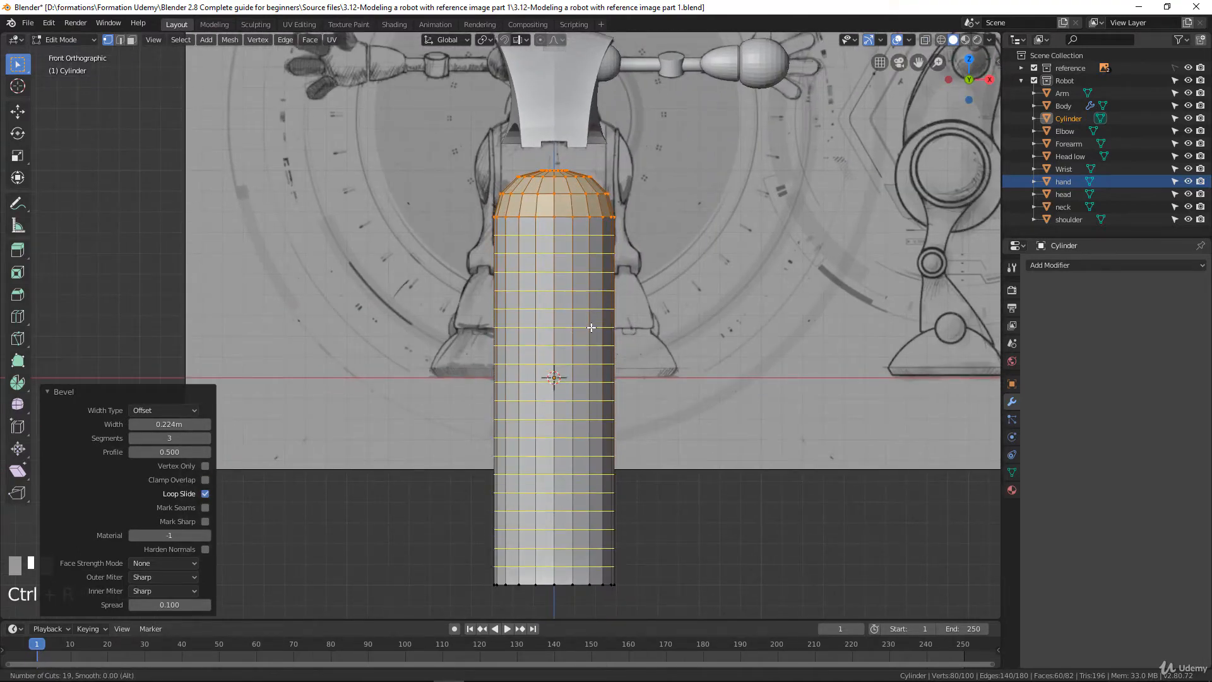
{"action": "scroll", "coordinate": [591, 327], "scroll_direction": "up", "scroll_amount": 2}
{"action": "scroll", "coordinate": [590, 327], "scroll_direction": "down", "scroll_amount": 1}
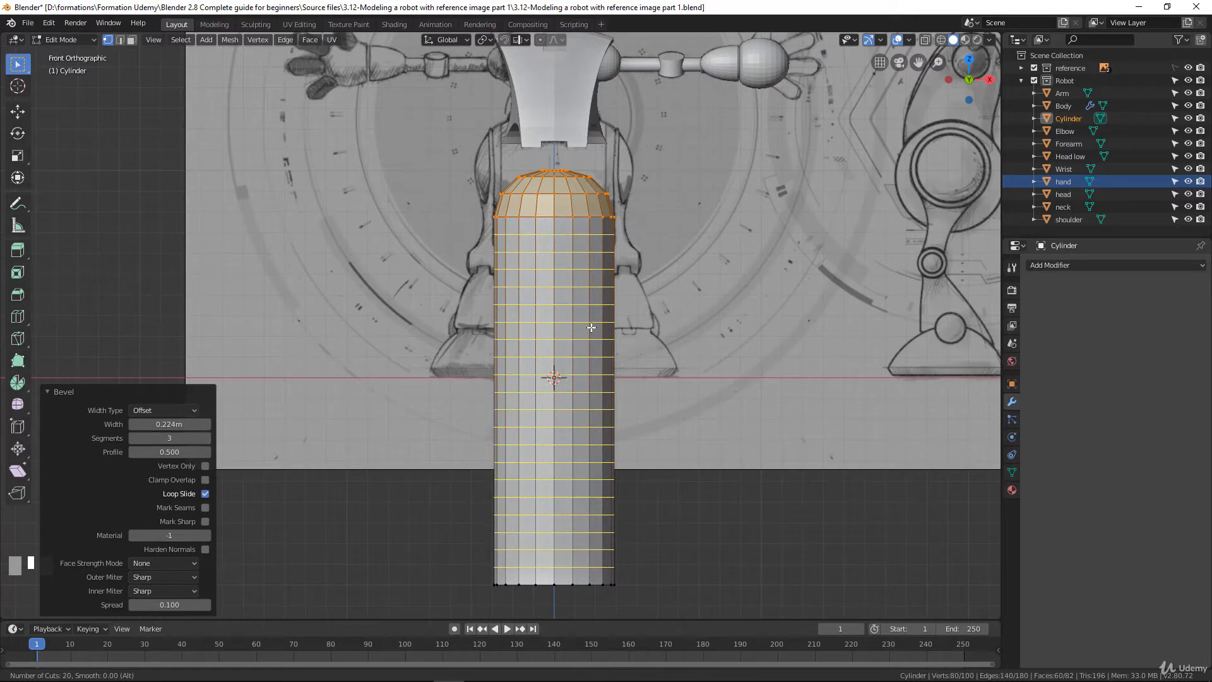
{"action": "left_click", "coordinate": [591, 327]}
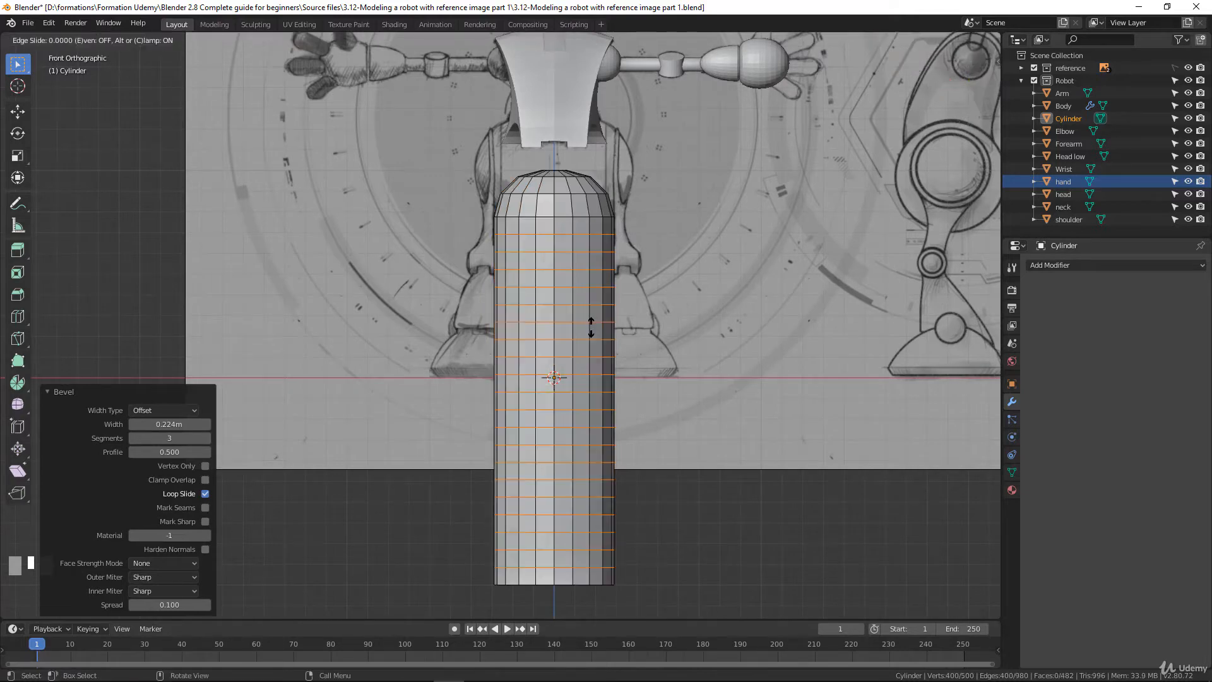
{"action": "left_click", "coordinate": [591, 327]}
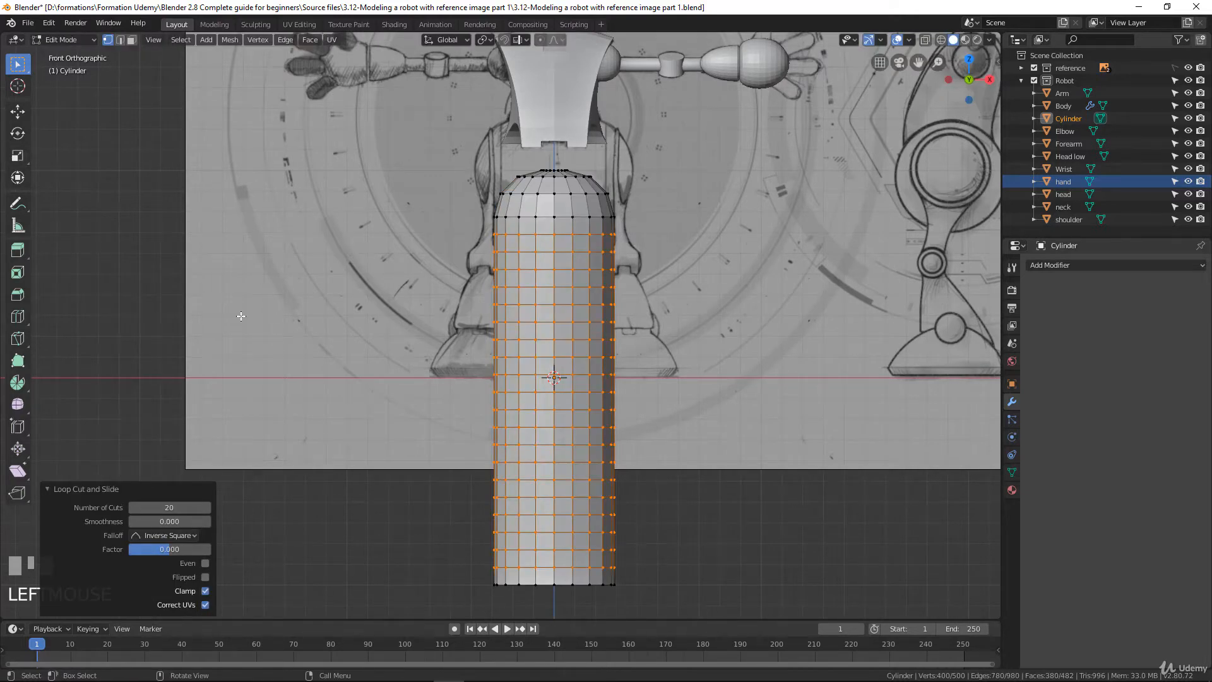
In face select mode, select ten alternating horizontal face rings down the cylinder, starting just below the rounded tip
{"action": "left_click", "coordinate": [131, 39]}
{"action": "scroll", "coordinate": [587, 229], "scroll_direction": "up", "scroll_amount": 1}
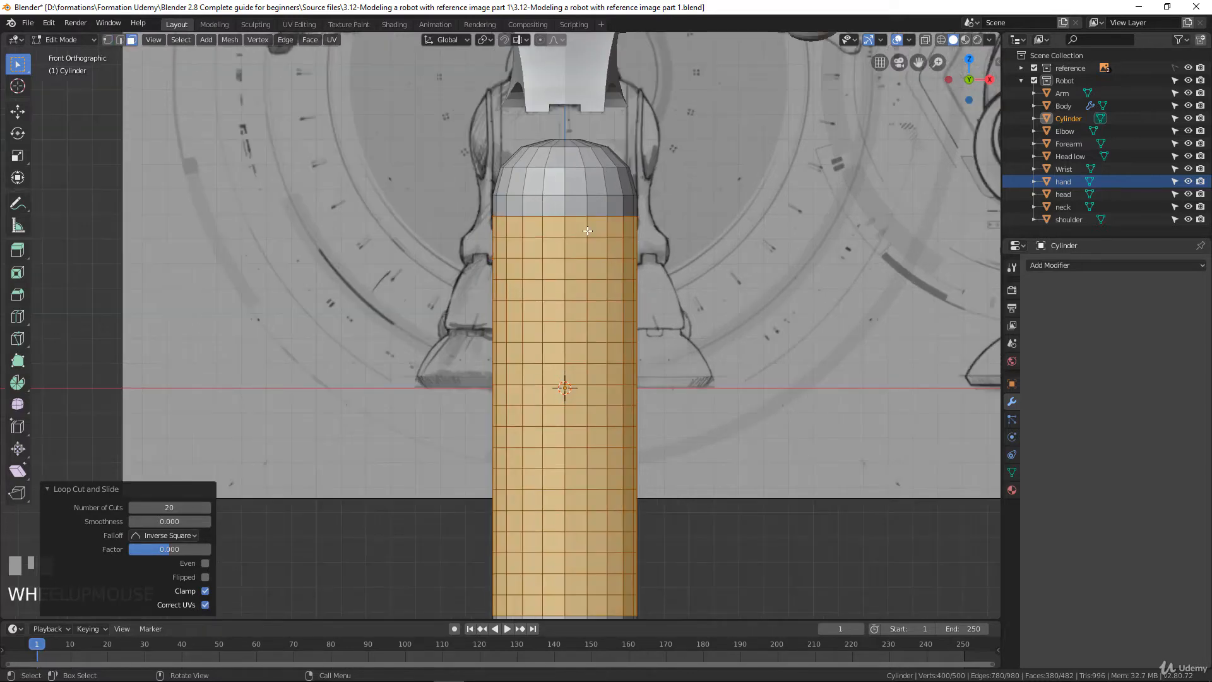
{"action": "left_click", "coordinate": [587, 228], "text": "alt"}
{"action": "left_click", "coordinate": [591, 270], "text": "alt+shift"}
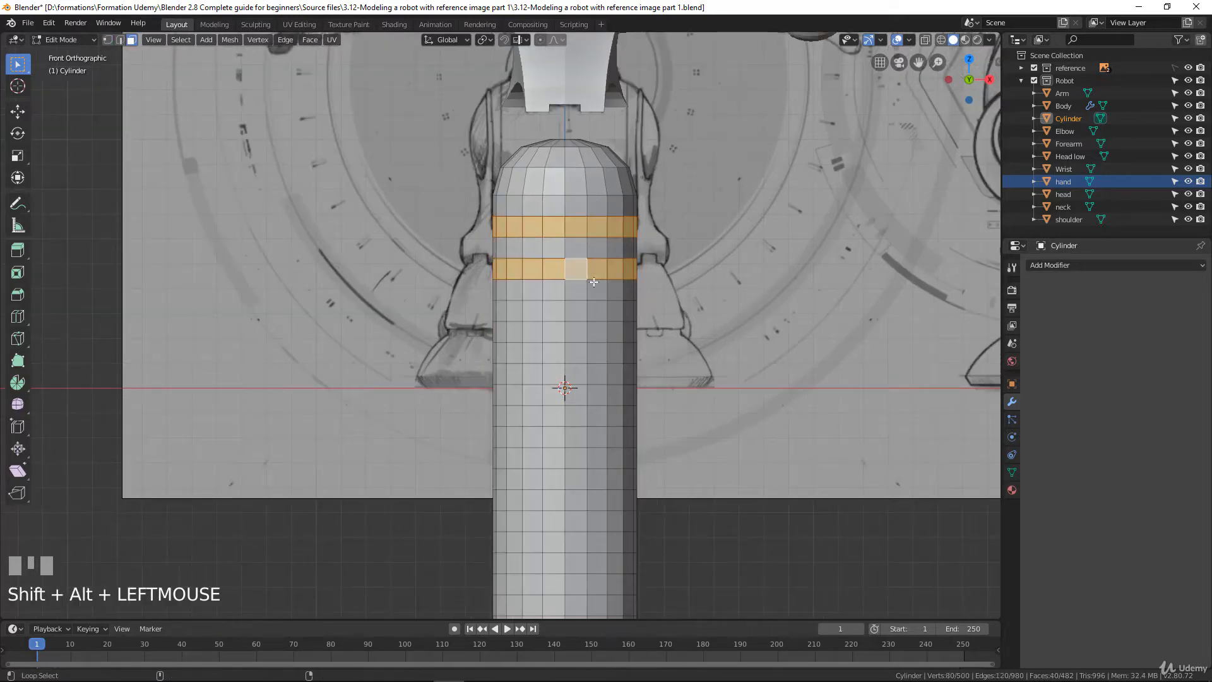
{"action": "left_click", "coordinate": [583, 312], "text": "alt+shift"}
{"action": "left_click", "coordinate": [587, 356], "text": "alt+shift"}
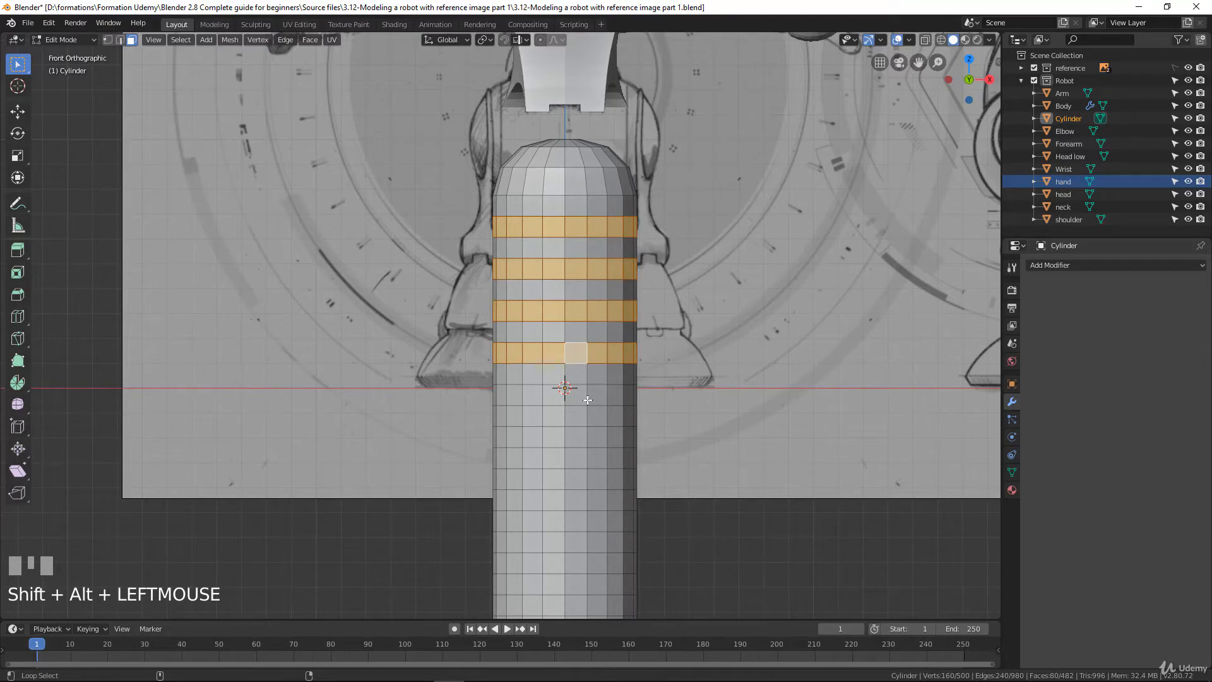
{"action": "left_click", "coordinate": [587, 396], "text": "alt+shift"}
{"action": "left_click", "coordinate": [584, 436], "text": "alt+shift"}
{"action": "left_click", "coordinate": [581, 480], "text": "alt+shift"}
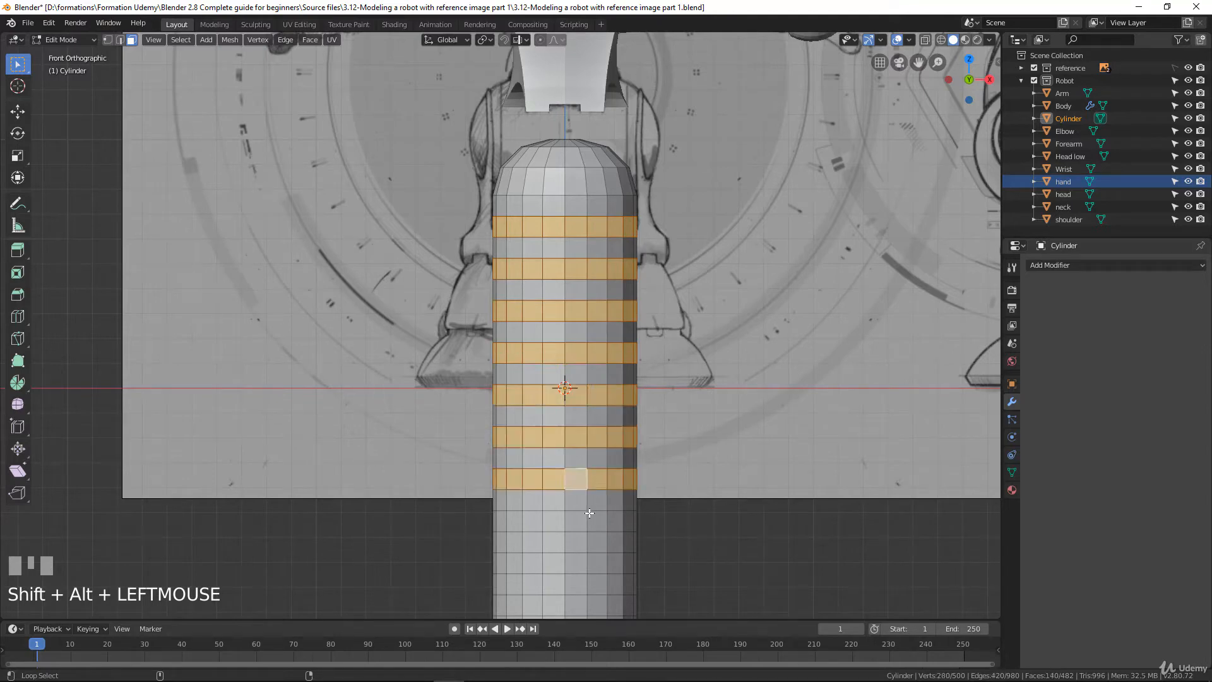
{"action": "left_click", "coordinate": [587, 521], "text": "alt+shift"}
{"action": "middle_click_drag", "start_coordinate": [588, 546], "coordinate": [606, 413], "text": "shift"}
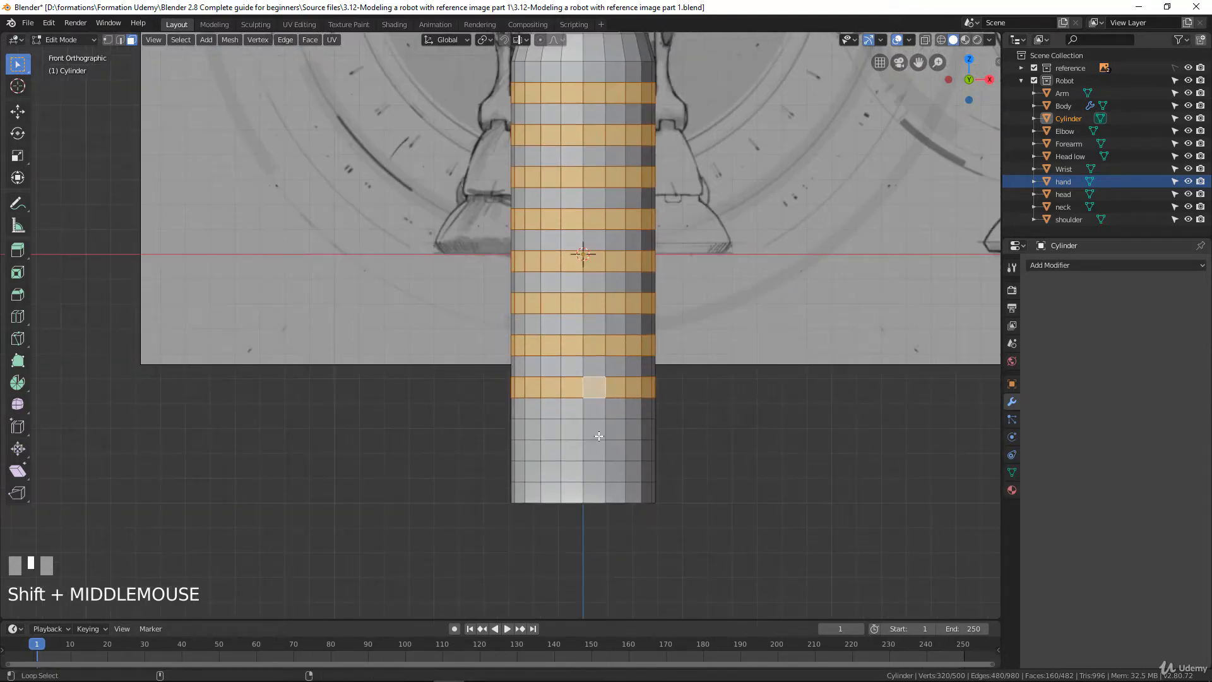
{"action": "left_click", "coordinate": [600, 435], "text": "alt+shift"}
{"action": "key", "text": "ctrl+z"}
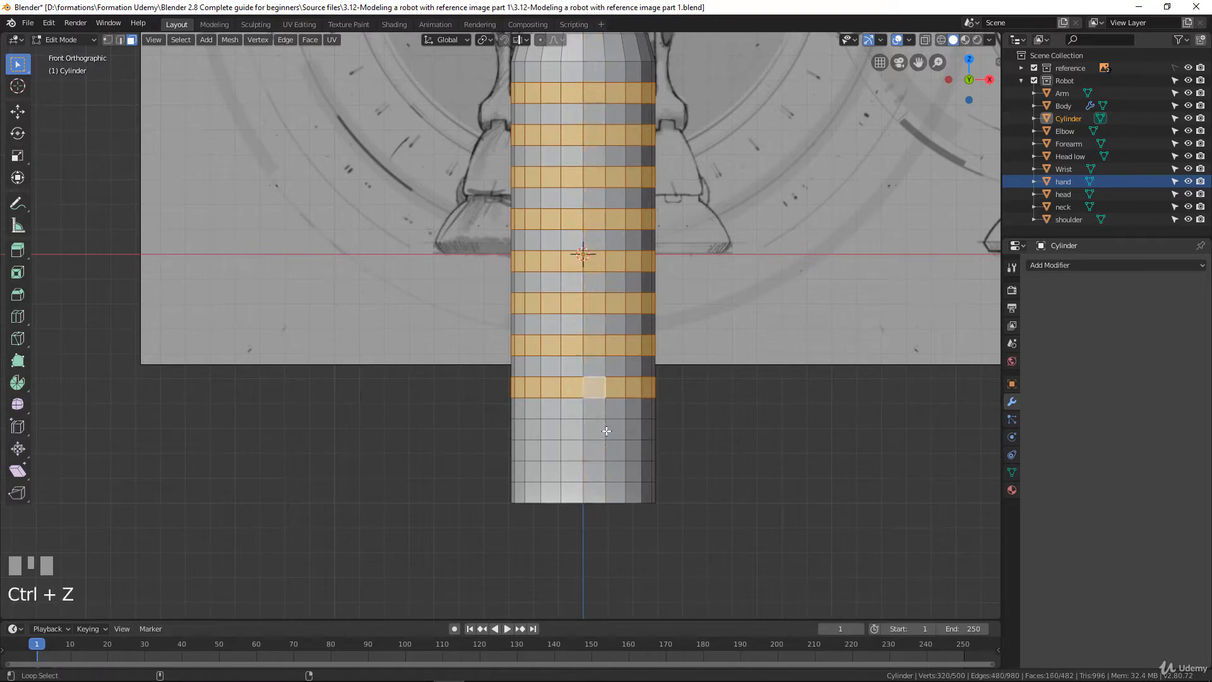
{"action": "left_click", "coordinate": [607, 436], "text": "alt+shift"}
{"action": "left_click", "coordinate": [604, 470], "text": "alt+shift"}
{"action": "scroll", "coordinate": [632, 325], "scroll_direction": "down", "scroll_amount": 5}
{"action": "scroll", "coordinate": [633, 324], "scroll_direction": "up", "scroll_amount": 3}
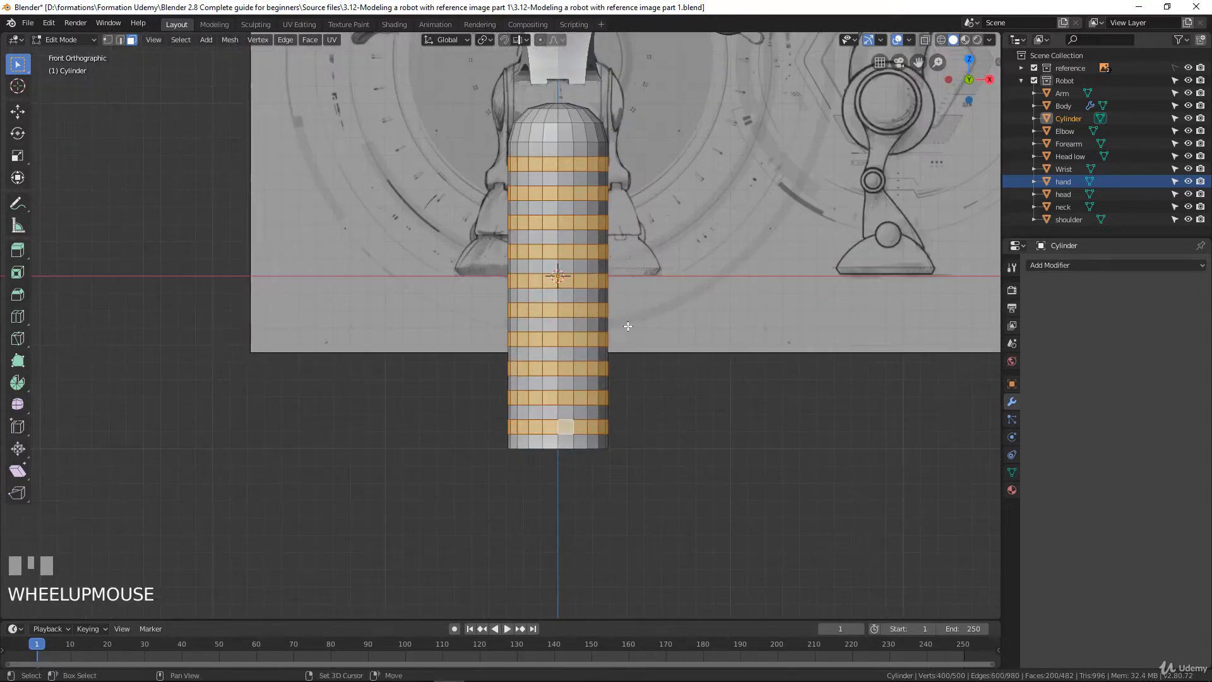
{"action": "middle_click_drag", "start_coordinate": [623, 316], "coordinate": [639, 358], "text": "shift"}
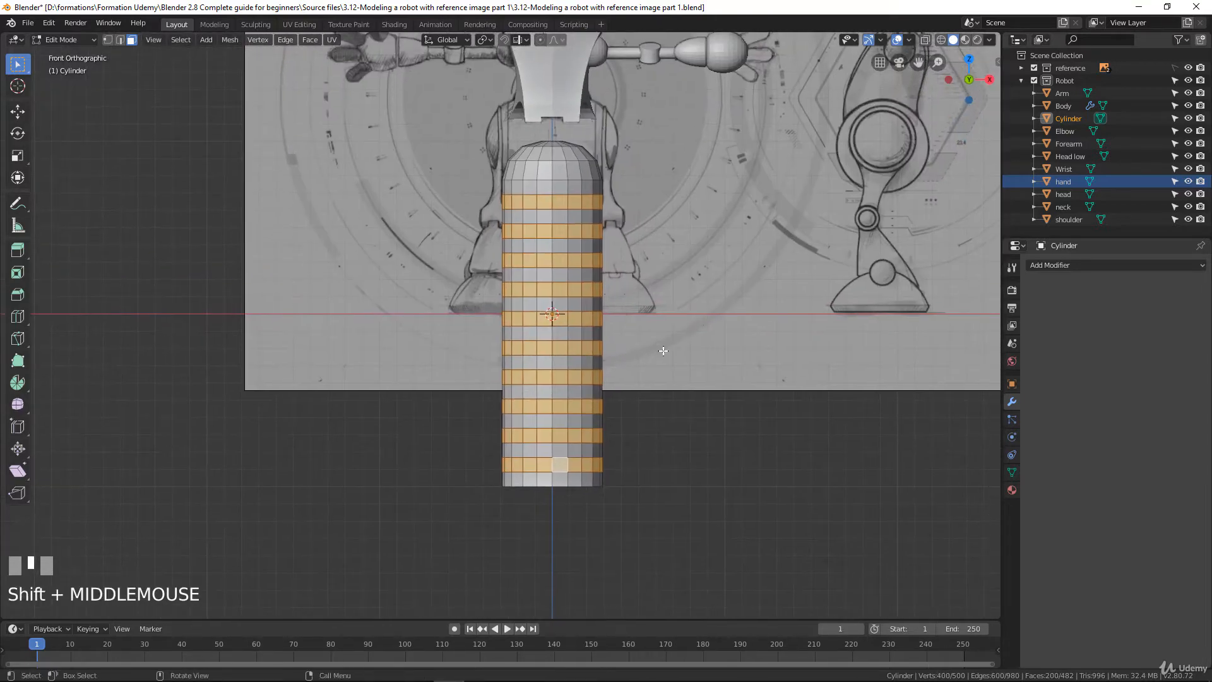
Extrude the selected face rings in place, shrink them slightly inward along their normals to form grooves, and return to Object Mode
{"action": "key", "text": "e"}
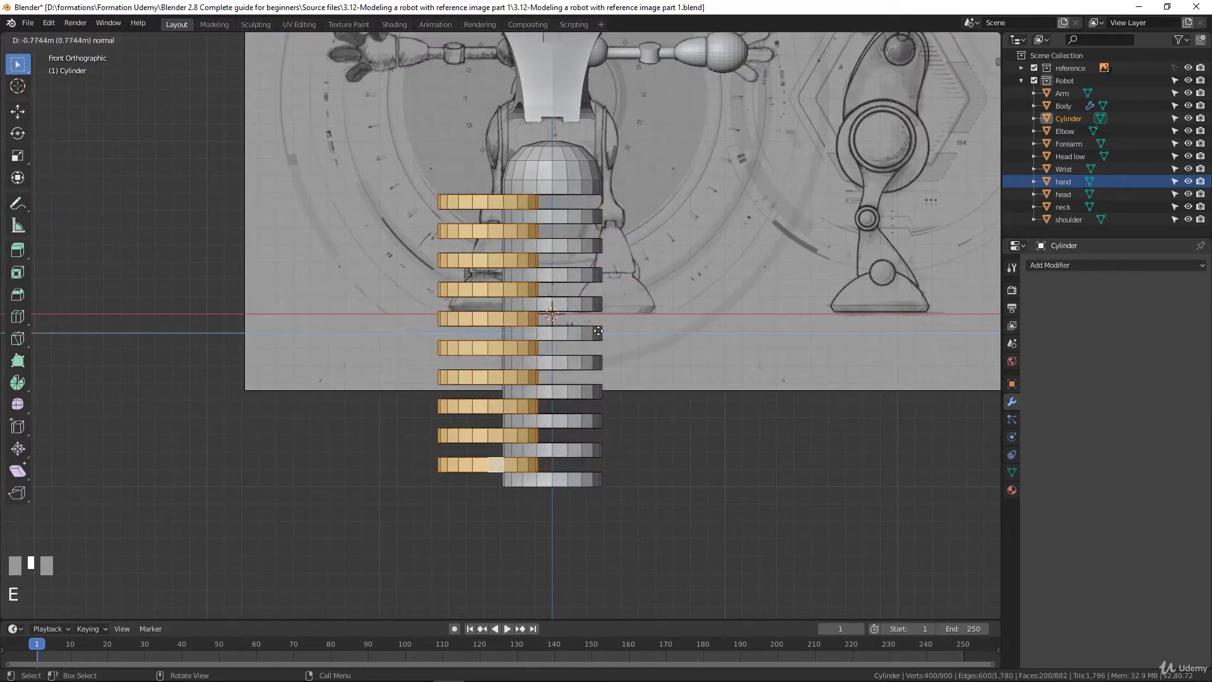
{"action": "right_click", "coordinate": [687, 335]}
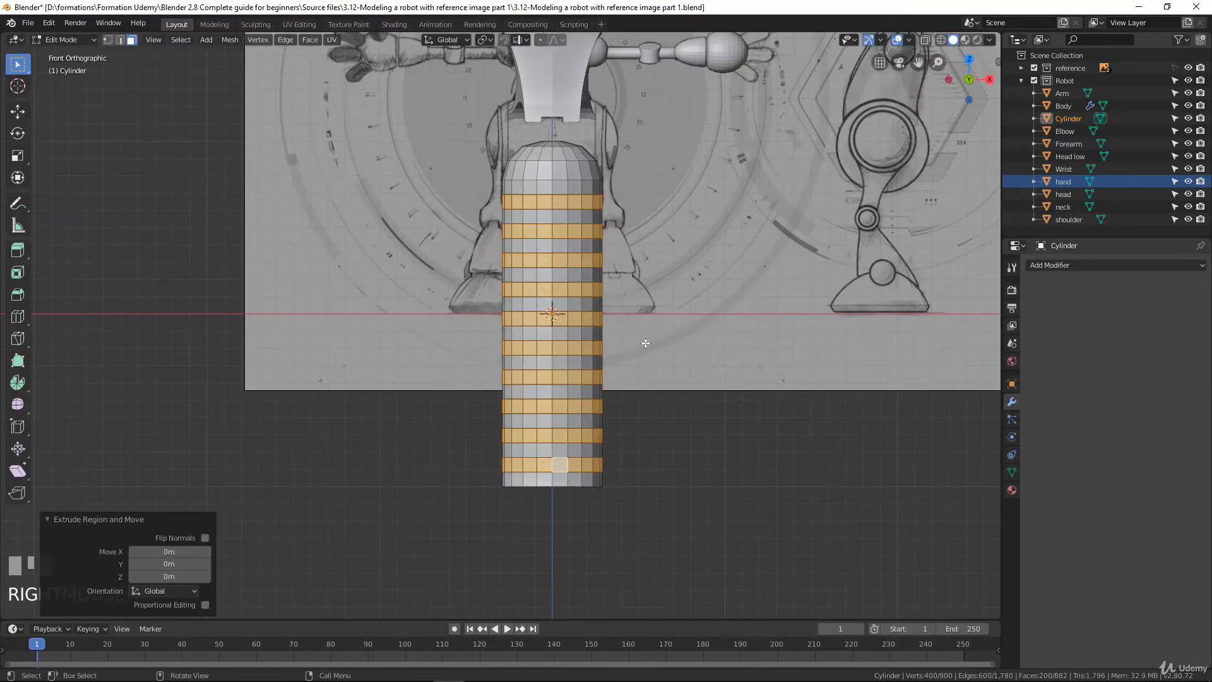
{"action": "key", "text": "alt+s"}
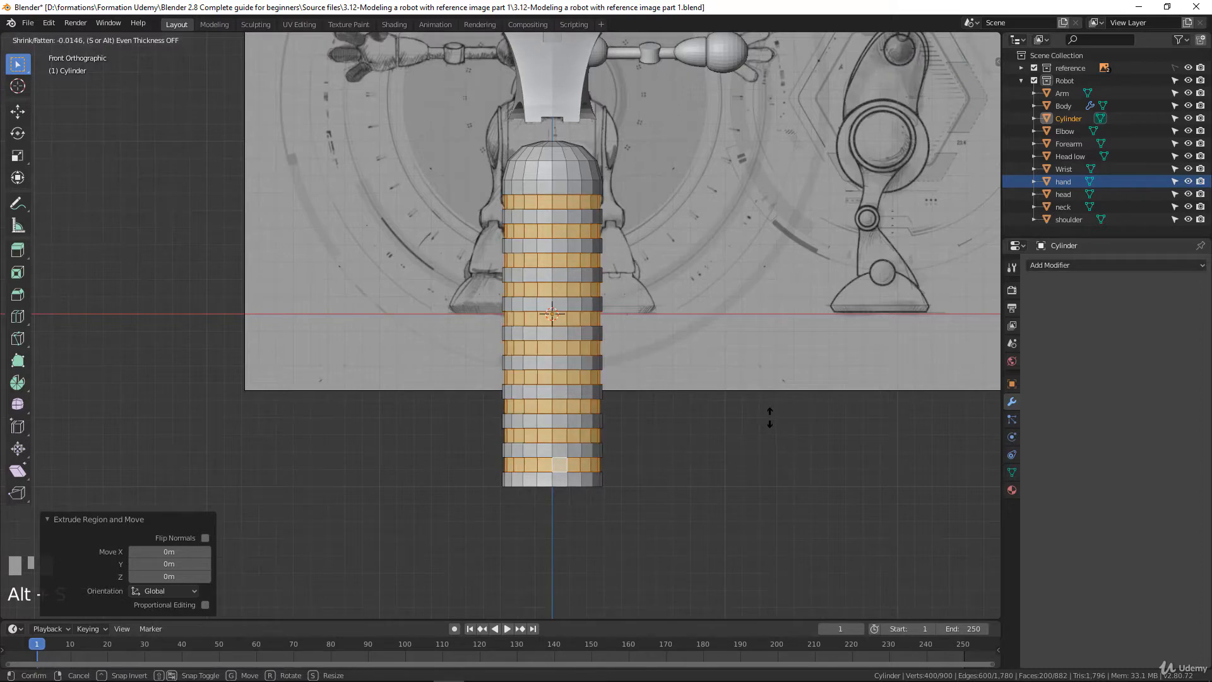
{"action": "left_click", "coordinate": [766, 414]}
{"action": "key", "text": "Tab"}
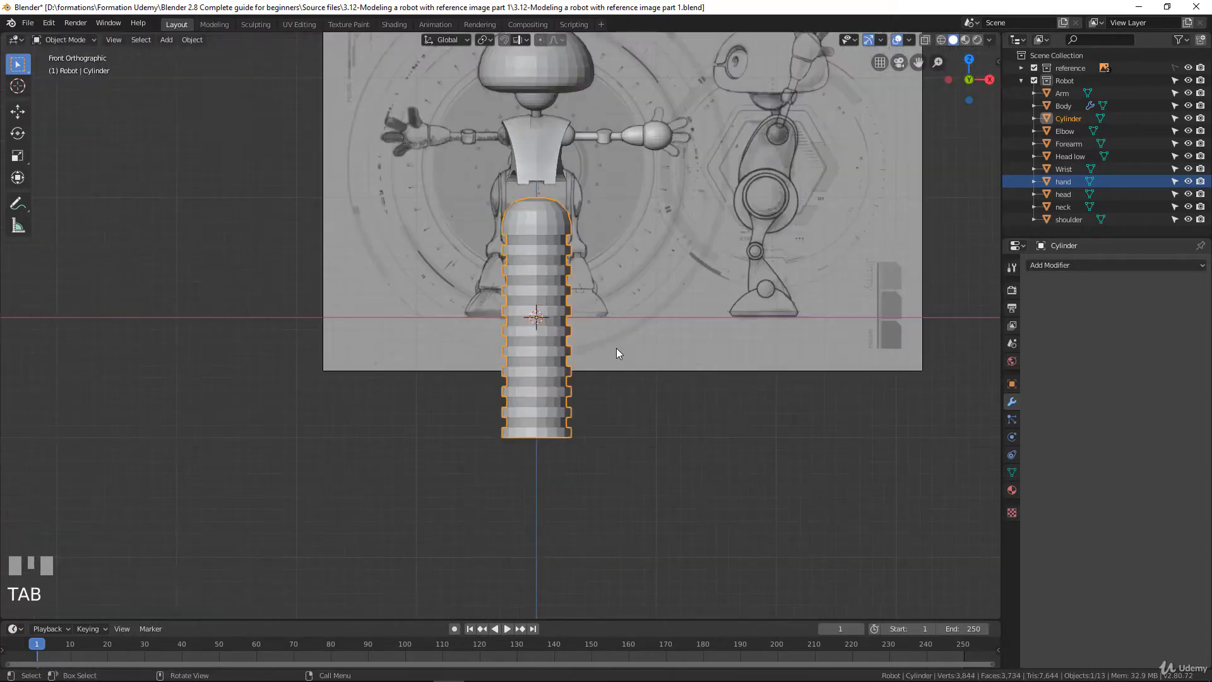
In Edit Mode, select the whole grooved cylinder and move it in front view about 1.11 m in X and 1.35 m in Z
{"action": "middle_click_drag", "start_coordinate": [616, 347], "coordinate": [587, 303]}
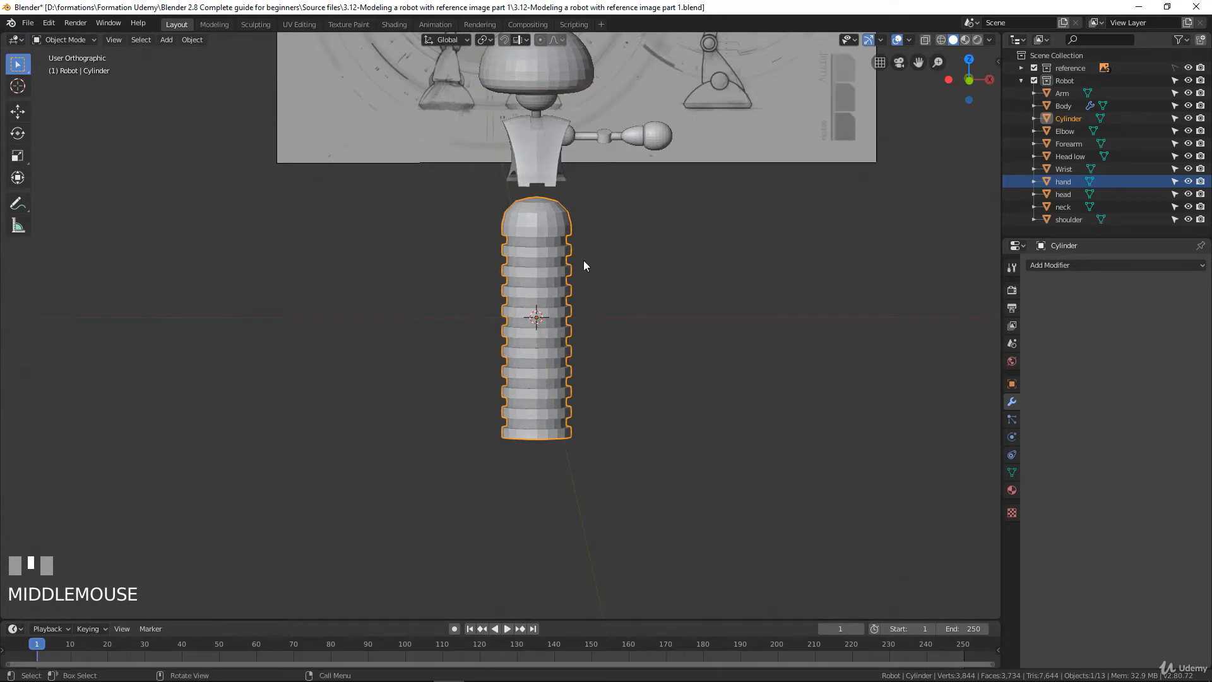
{"action": "key", "text": "Tab"}
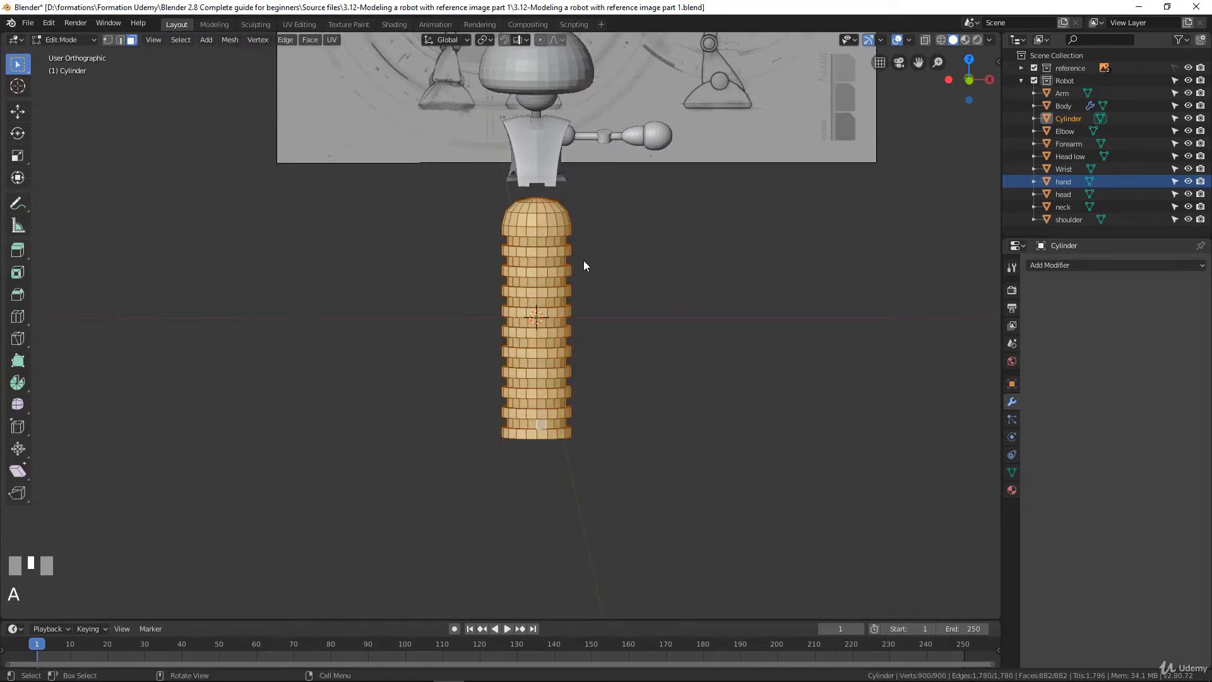
{"action": "key", "text": "KP_1"}
{"action": "scroll", "coordinate": [621, 228], "scroll_direction": "up", "scroll_amount": 1}
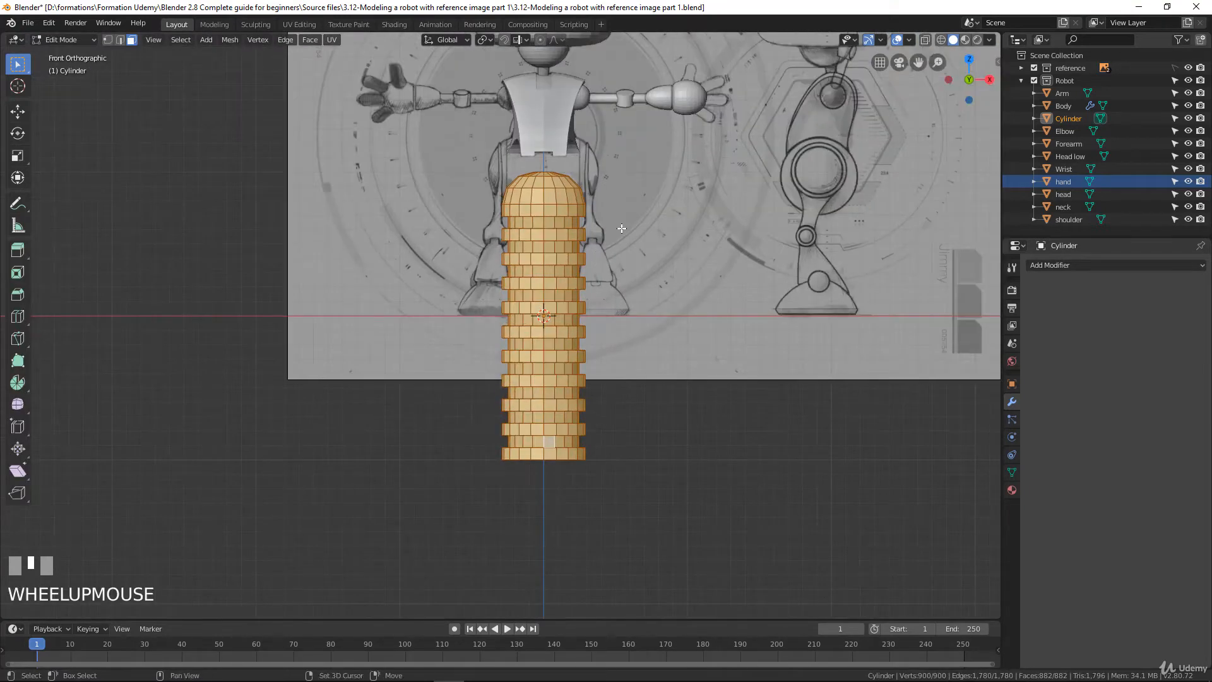
{"action": "middle_click_drag", "start_coordinate": [621, 228], "coordinate": [584, 318], "text": "shift"}
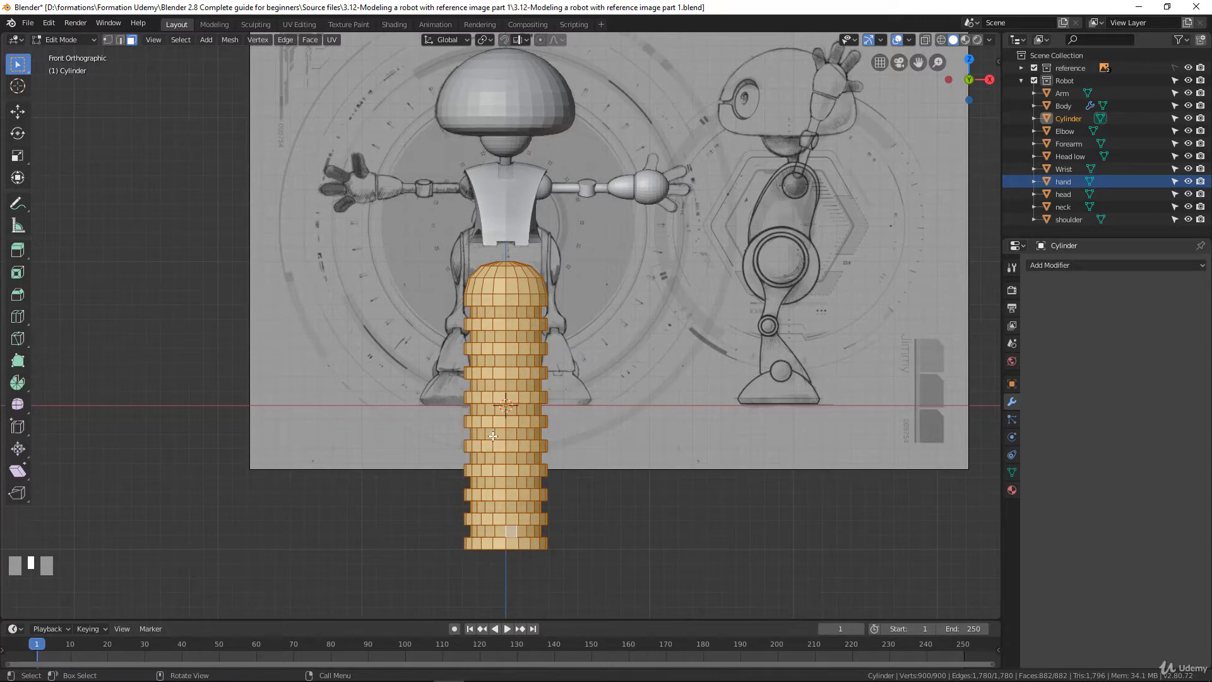
{"action": "key", "text": "g"}
{"action": "left_click", "coordinate": [725, 204]}
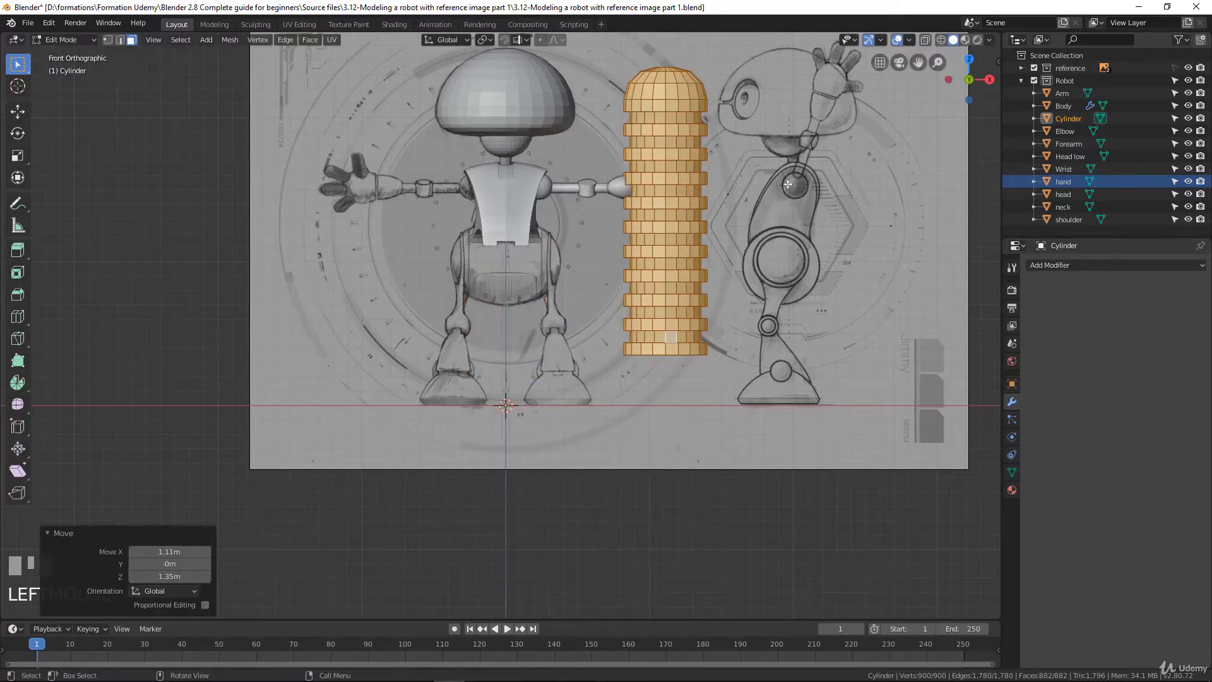
Rotate the cylinder mesh about 52.7° in front view and scale it uniformly to about 0.127, down to finger size
{"action": "key", "text": "r"}
{"action": "left_click", "coordinate": [762, 294]}
{"action": "key", "text": "s"}
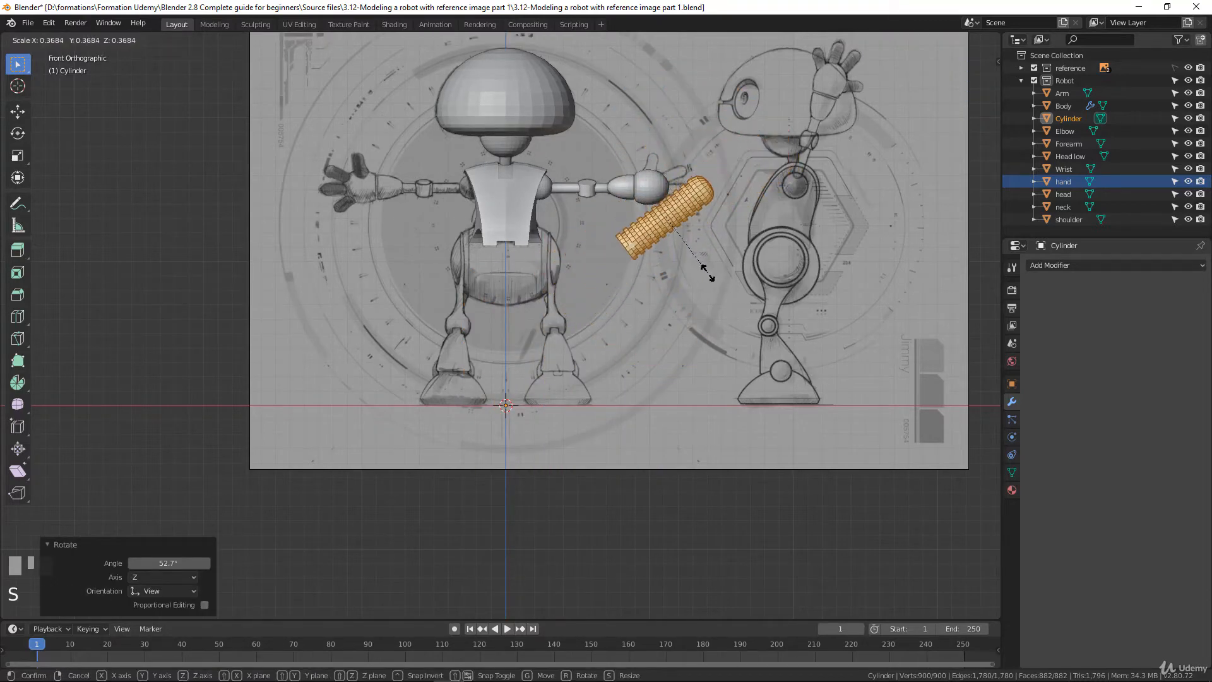
{"action": "left_click", "coordinate": [676, 234]}
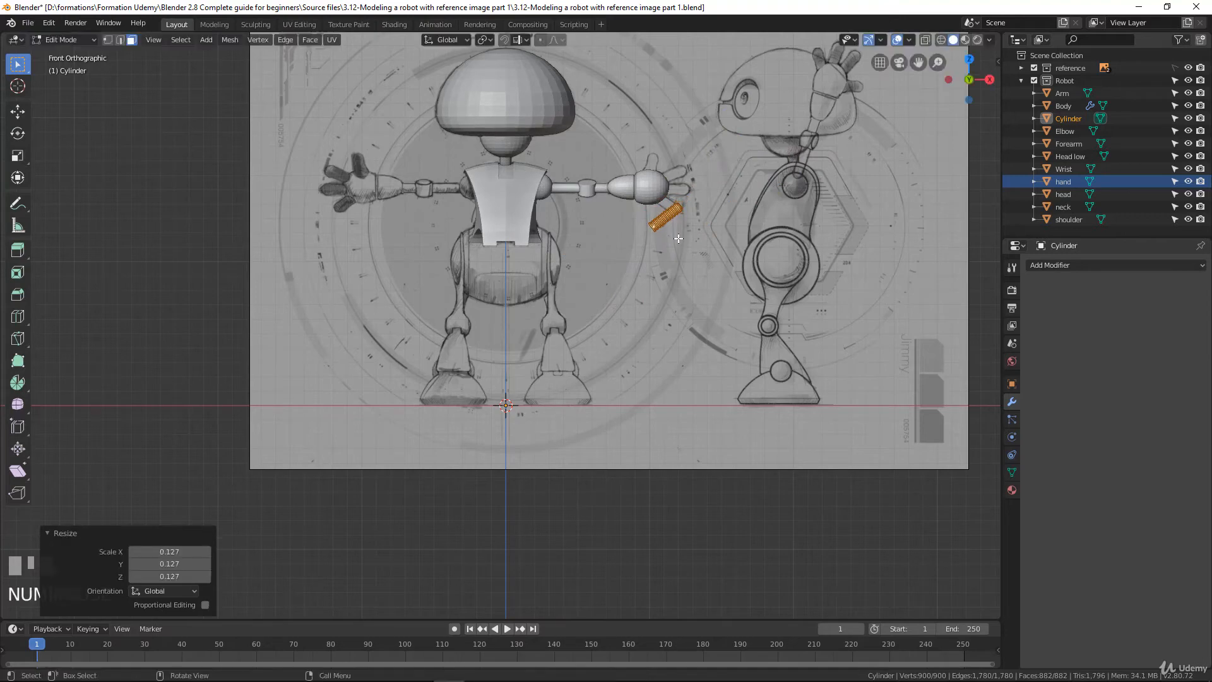
Reselect the entire finger mesh and move it about 0.044 m in X and 0.276 m in Z onto the hand sphere's outer side
{"action": "left_click", "coordinate": [695, 265]}
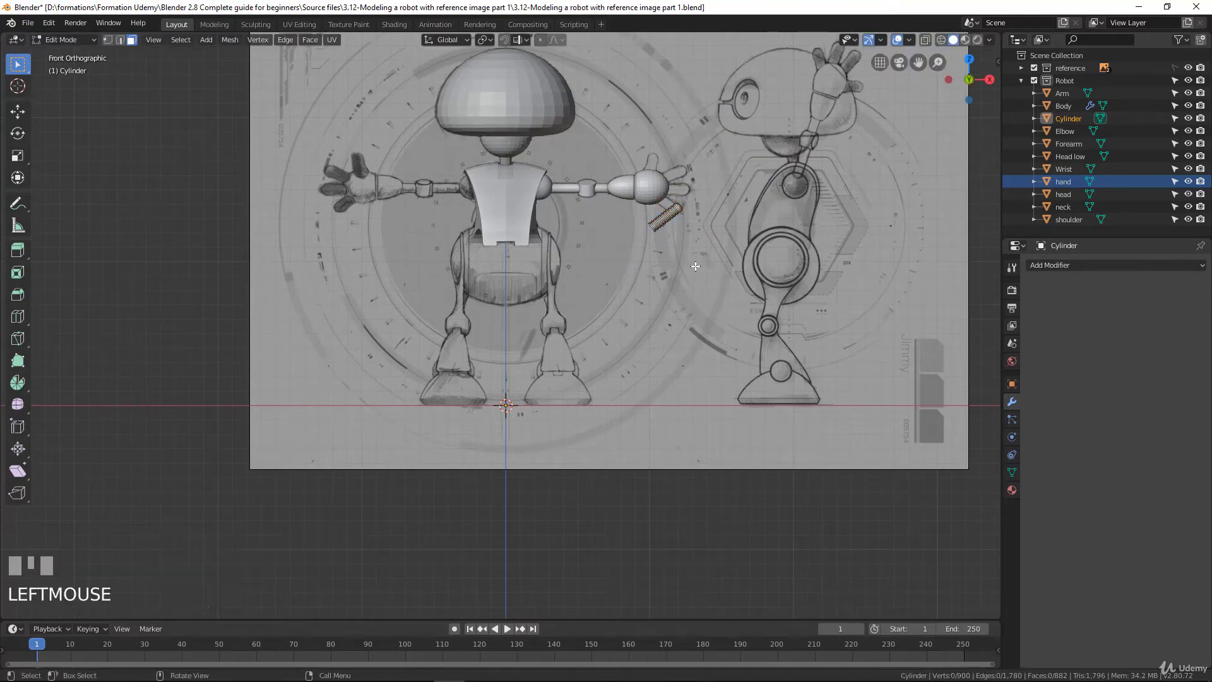
{"action": "key", "text": "a"}
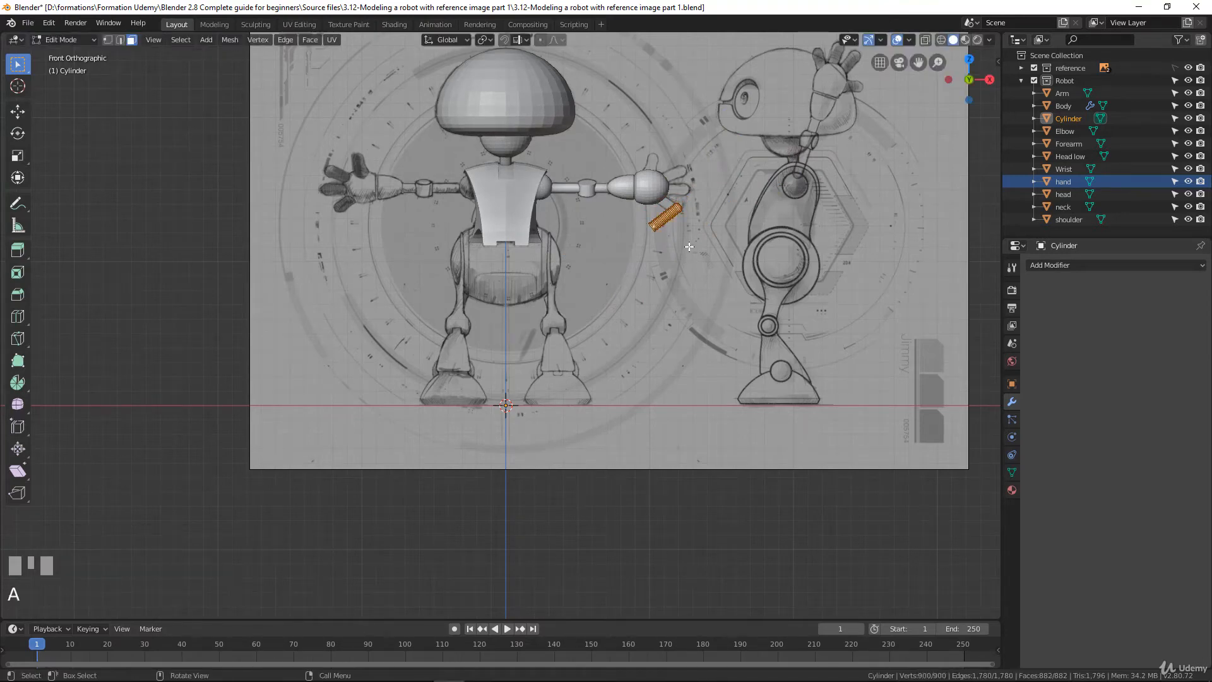
{"action": "key", "text": "g"}
{"action": "left_click", "coordinate": [693, 197]}
Rotate the finger slightly clockwise, switch to wireframe shading, and move it over the upper-right drawn finger with its base inside the hand sphere
{"action": "scroll", "coordinate": [700, 208], "scroll_direction": "up", "scroll_amount": 3}
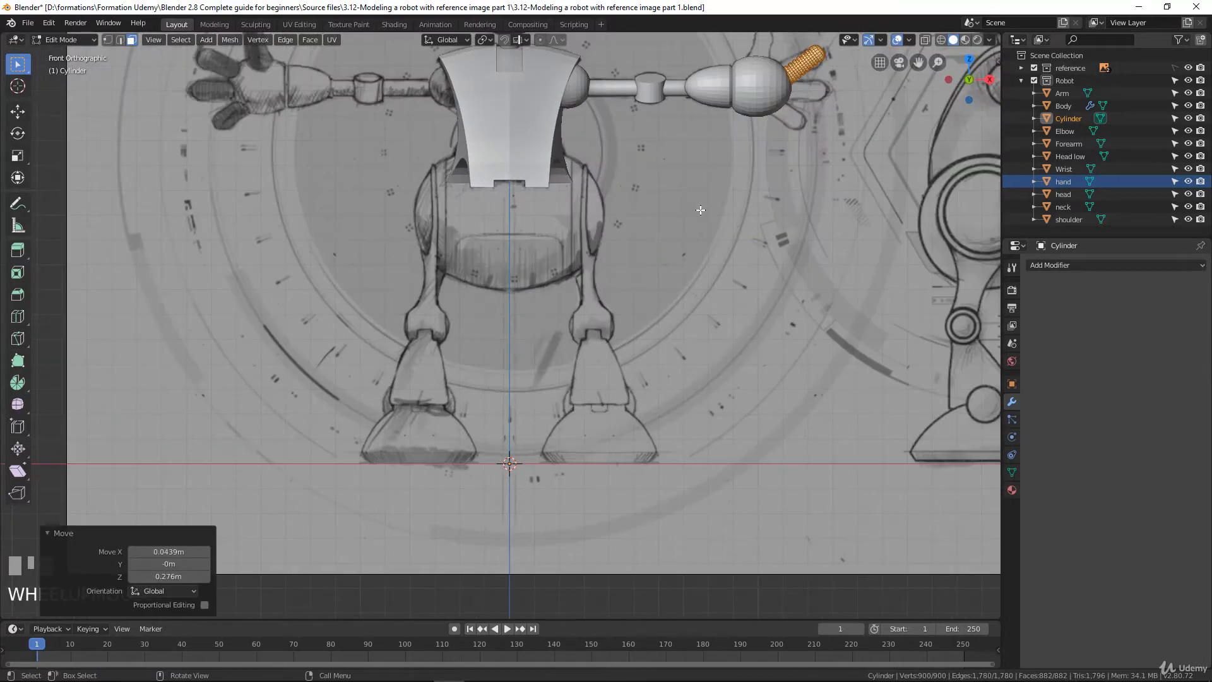
{"action": "key", "text": "KP_Decimal"}
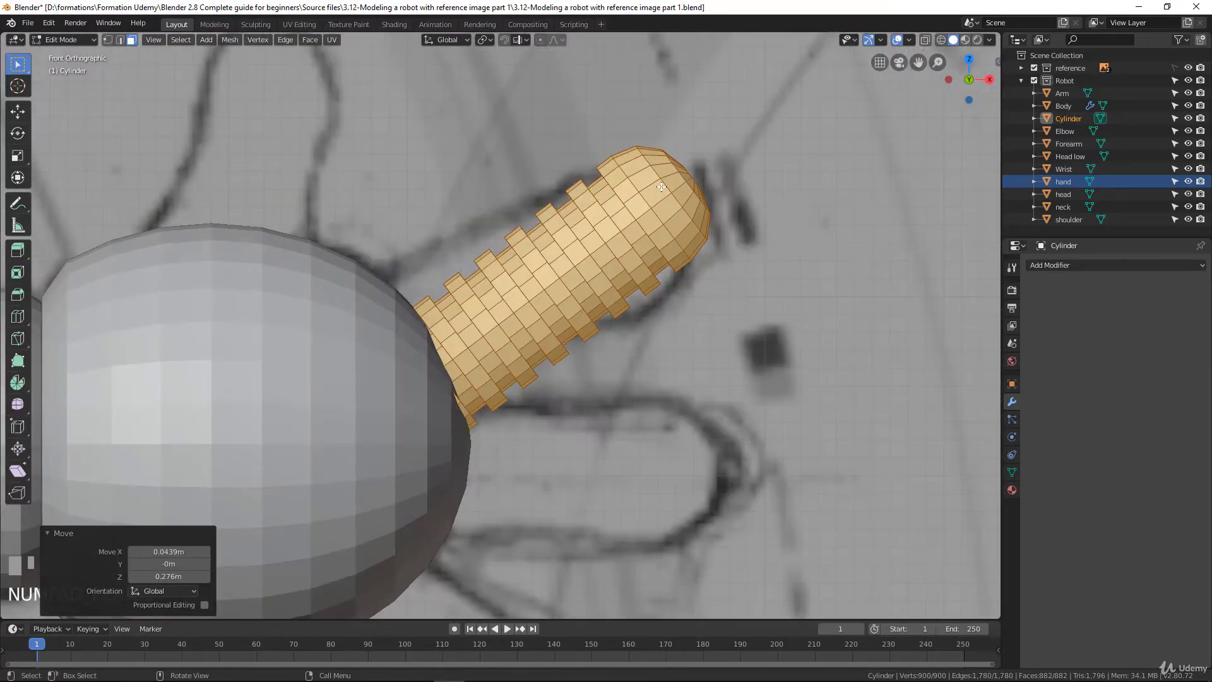
{"action": "scroll", "coordinate": [639, 233], "scroll_direction": "down", "scroll_amount": 1}
{"action": "left_click", "coordinate": [47, 533]}
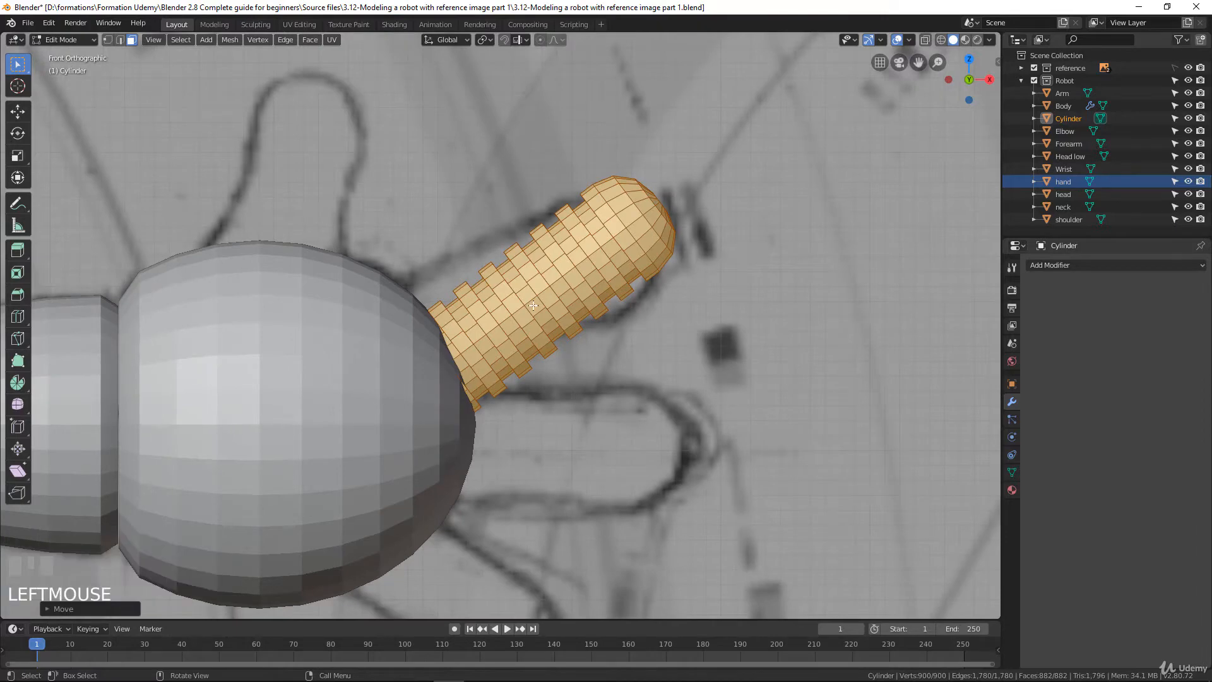
{"action": "middle_click_drag", "start_coordinate": [568, 410], "coordinate": [695, 276], "text": "shift"}
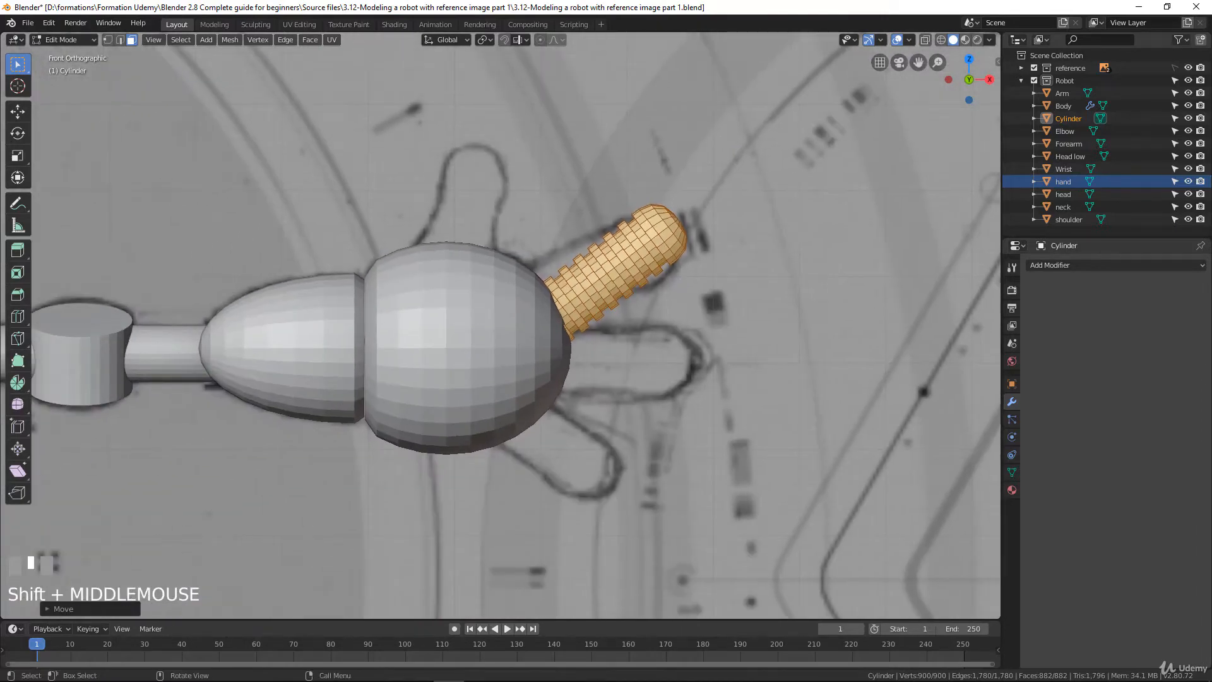
{"action": "key", "text": "r"}
{"action": "left_click", "coordinate": [725, 309]}
{"action": "key", "text": "z"}
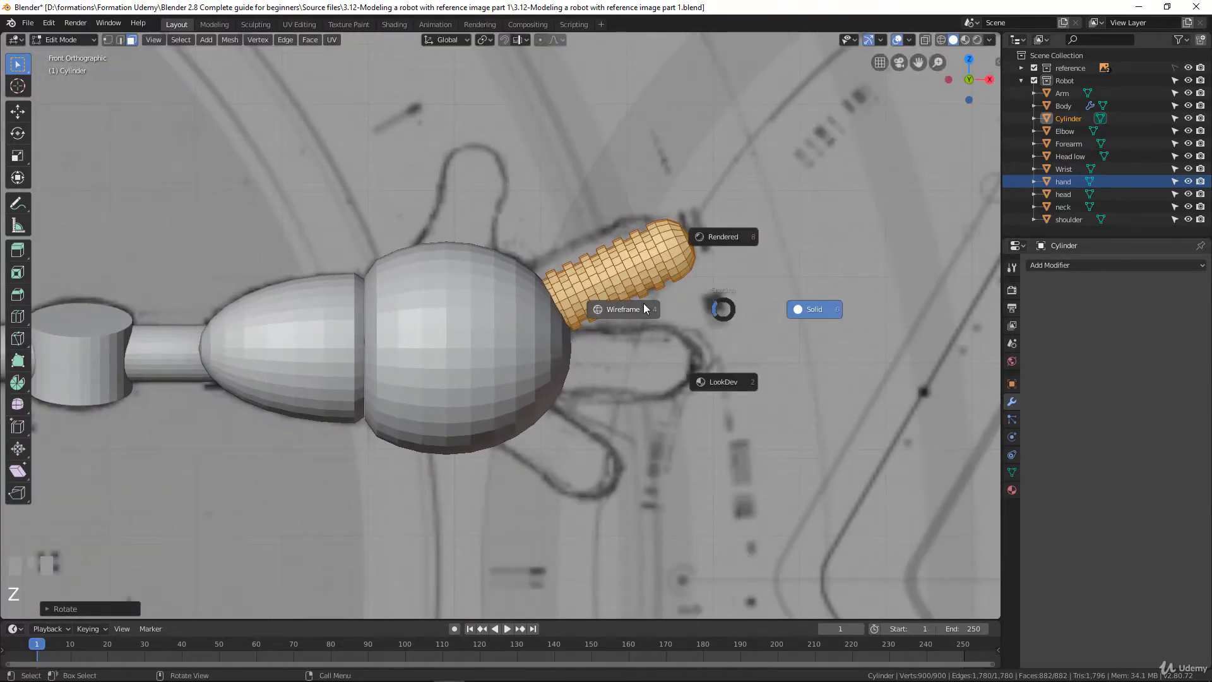
{"action": "left_click", "coordinate": [644, 309]}
{"action": "key", "text": "g"}
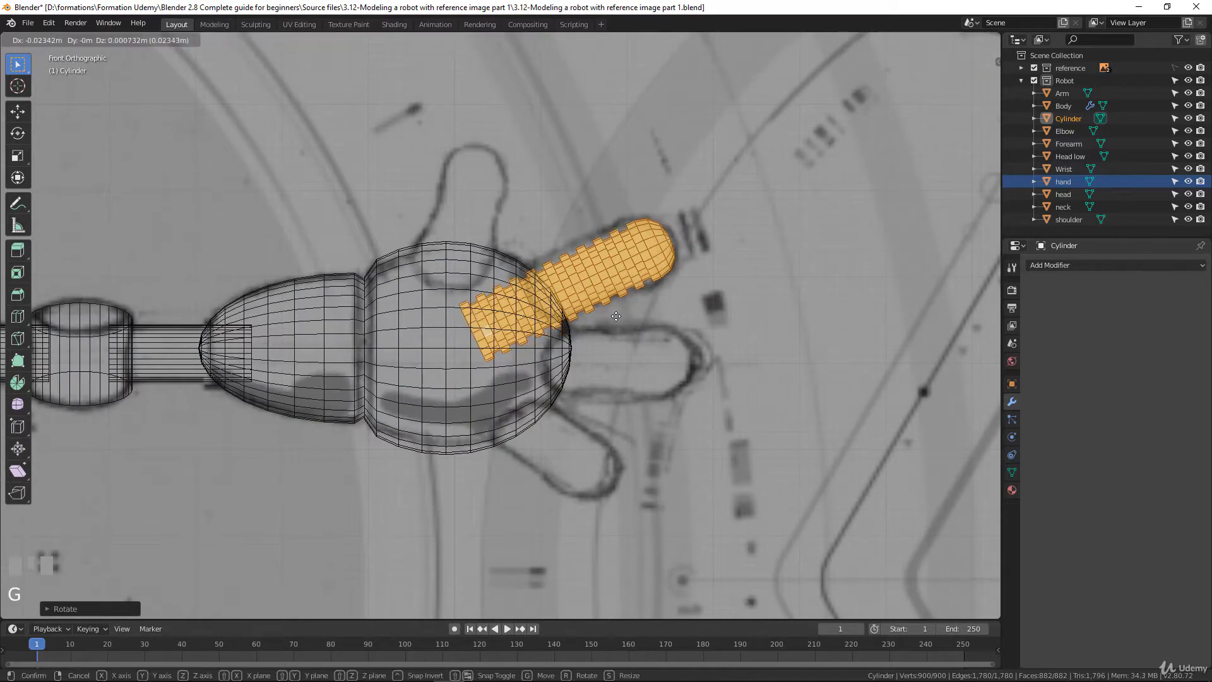
{"action": "left_click", "coordinate": [636, 316]}
Fine-tune the finger's uniform scale until it fits the outline of the drawn finger
{"action": "key", "text": "s"}
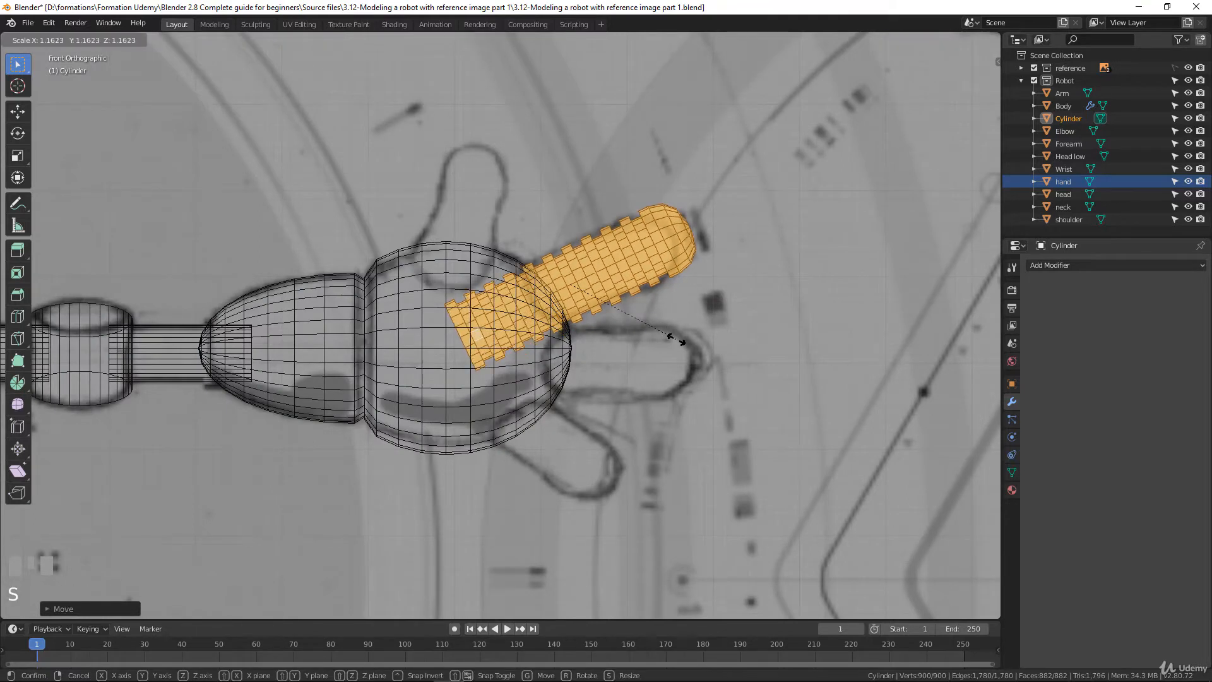
{"action": "left_click", "coordinate": [676, 340]}
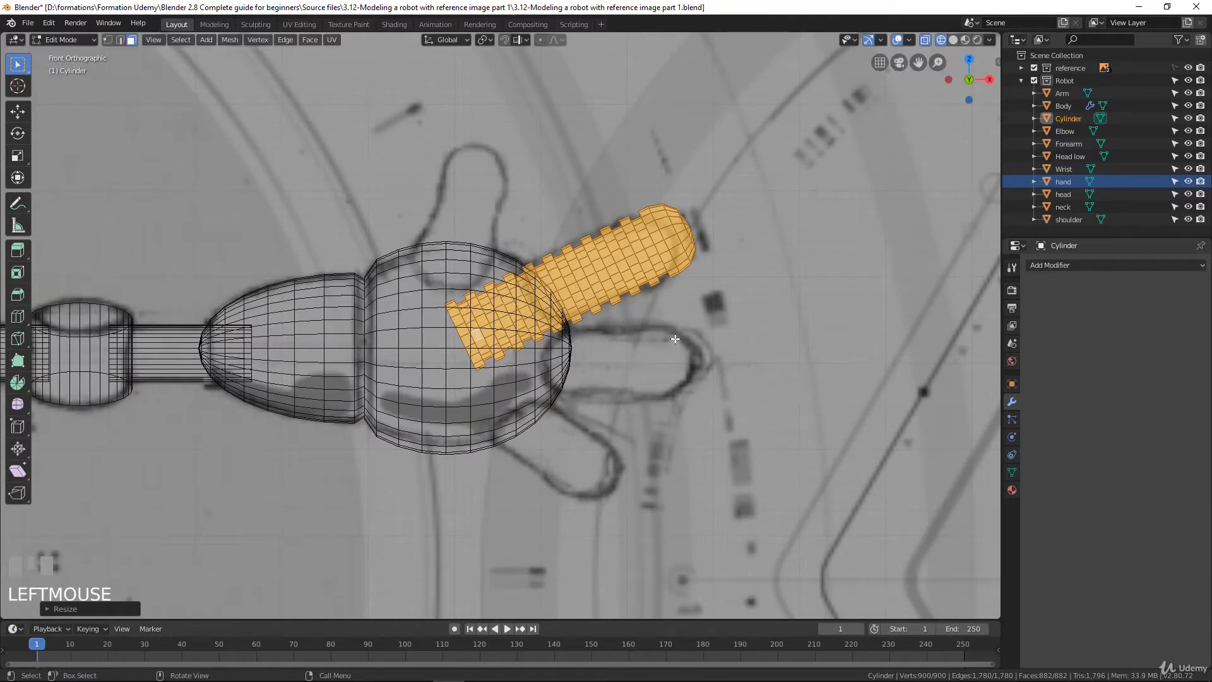
{"action": "key", "text": "s"}
{"action": "left_click", "coordinate": [672, 334]}
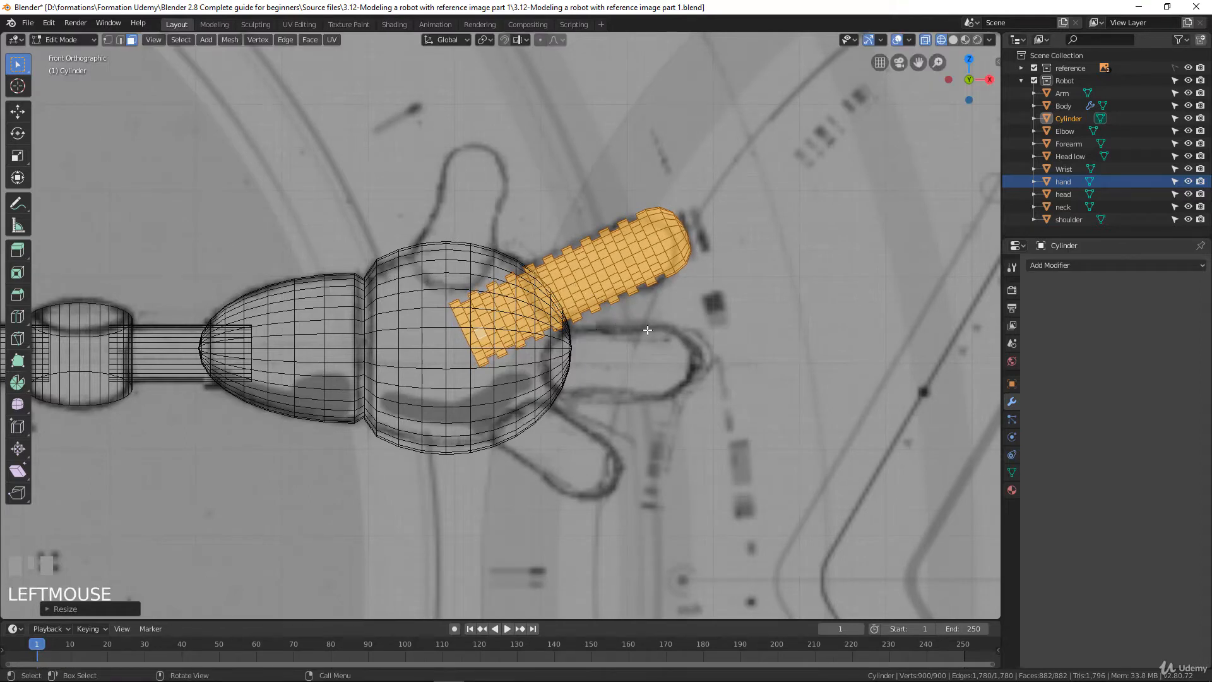
{"action": "key", "text": "s"}
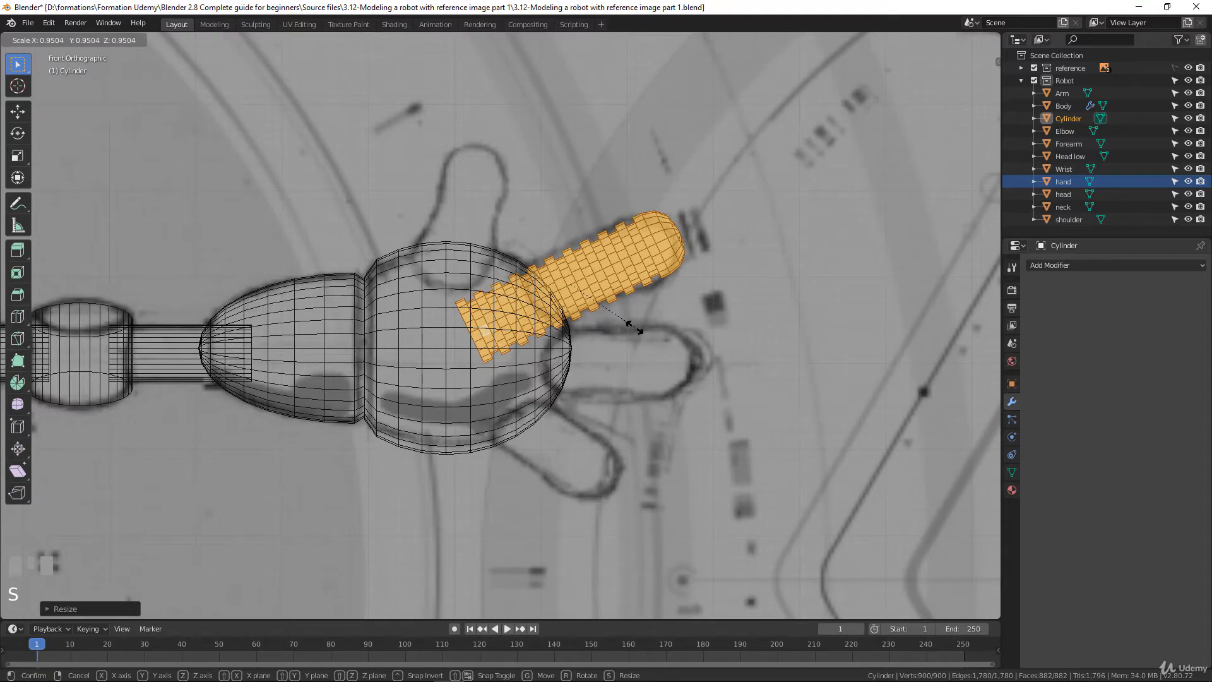
{"action": "left_click", "coordinate": [634, 327]}
Duplicate the finger mesh, rotate the copy about 26.8° to lie horizontal, and move it onto the drawn middle finger
{"action": "key", "text": "shift+d"}
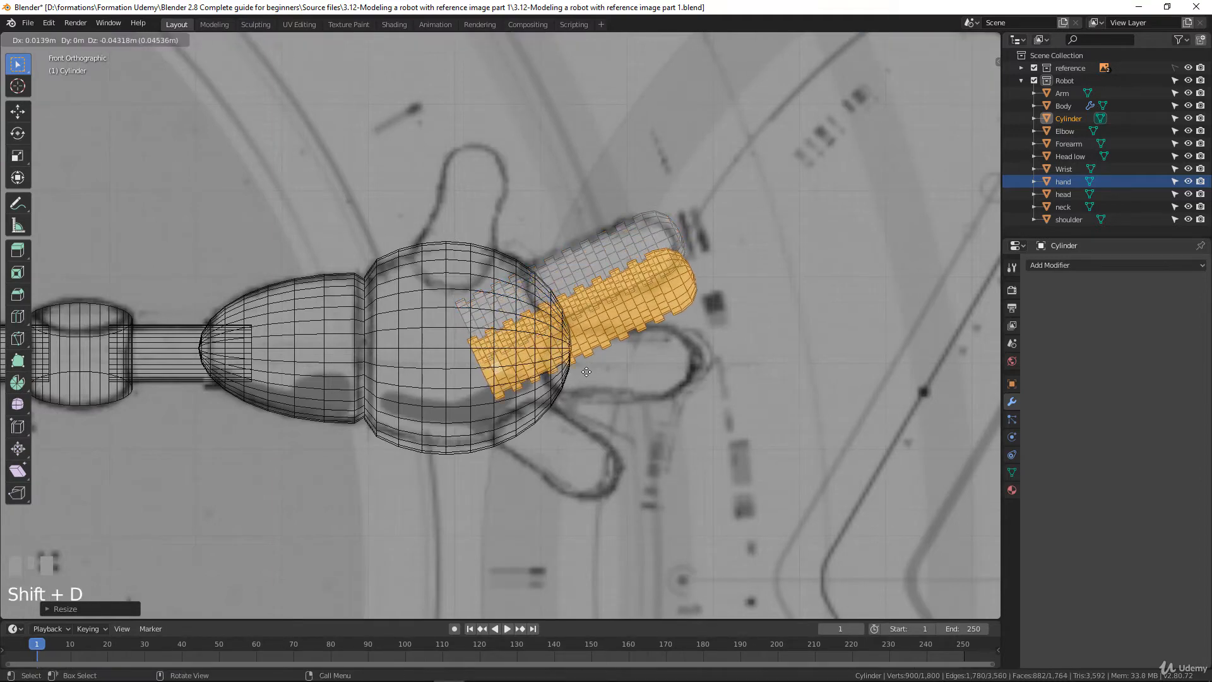
{"action": "left_click", "coordinate": [590, 374]}
{"action": "key", "text": "r"}
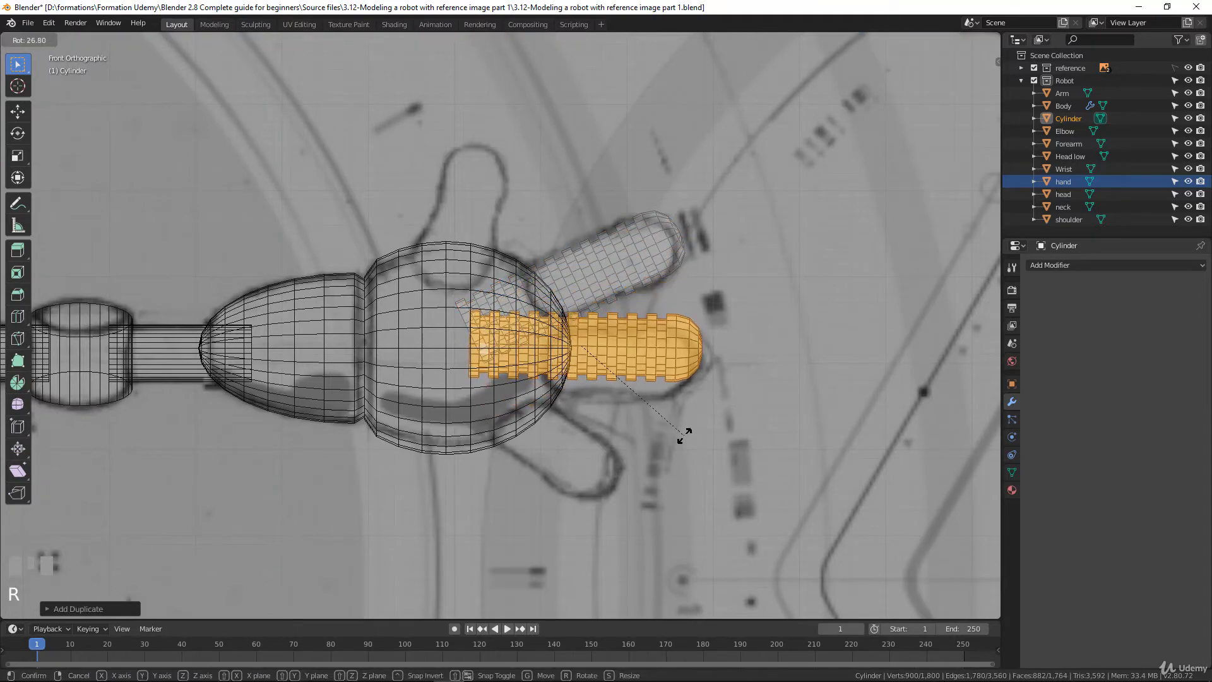
{"action": "left_click", "coordinate": [685, 436]}
{"action": "key", "text": "g"}
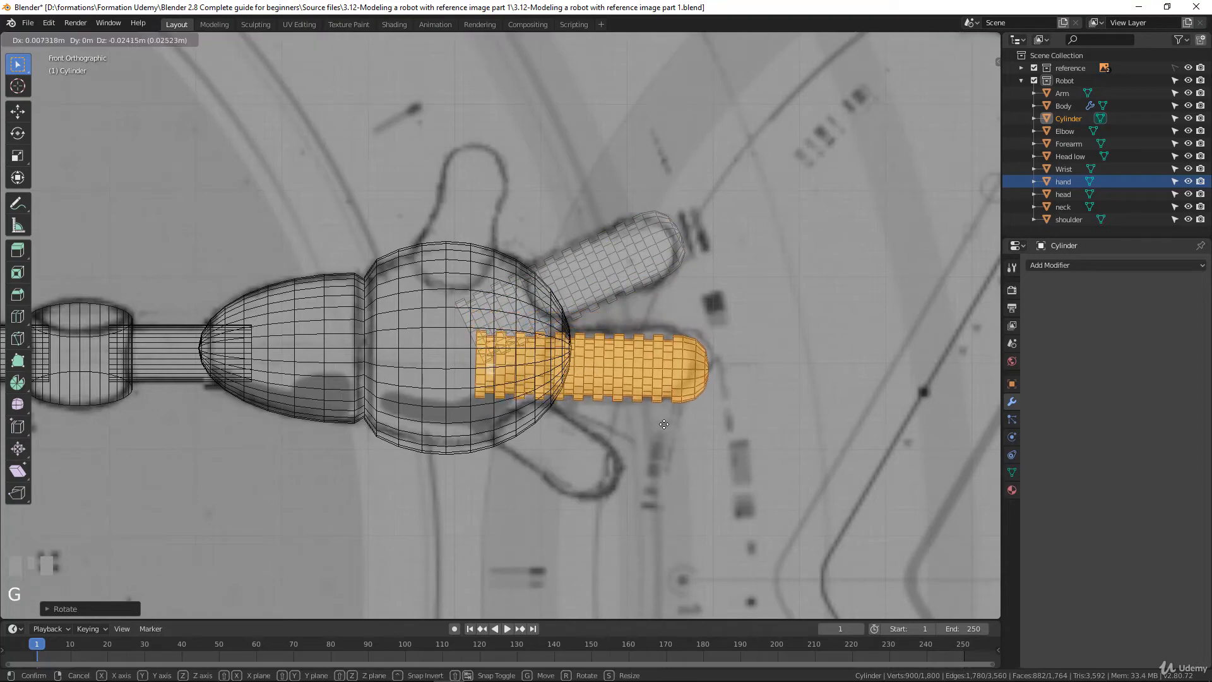
{"action": "left_click", "coordinate": [664, 424]}
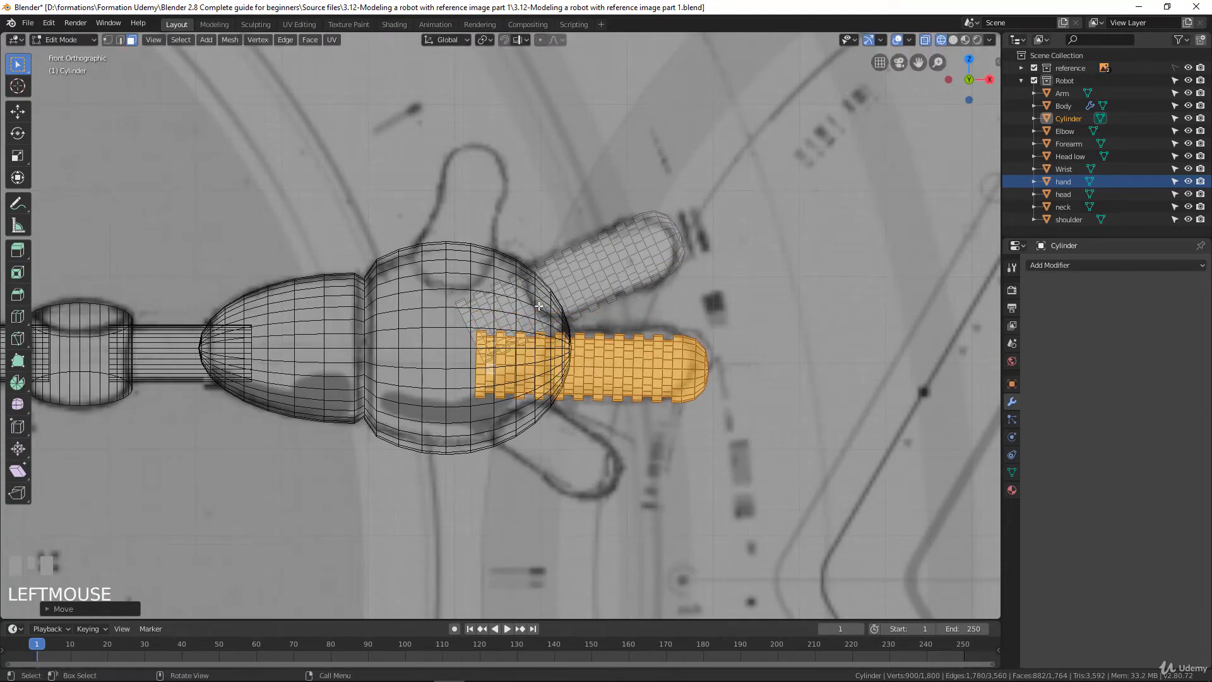
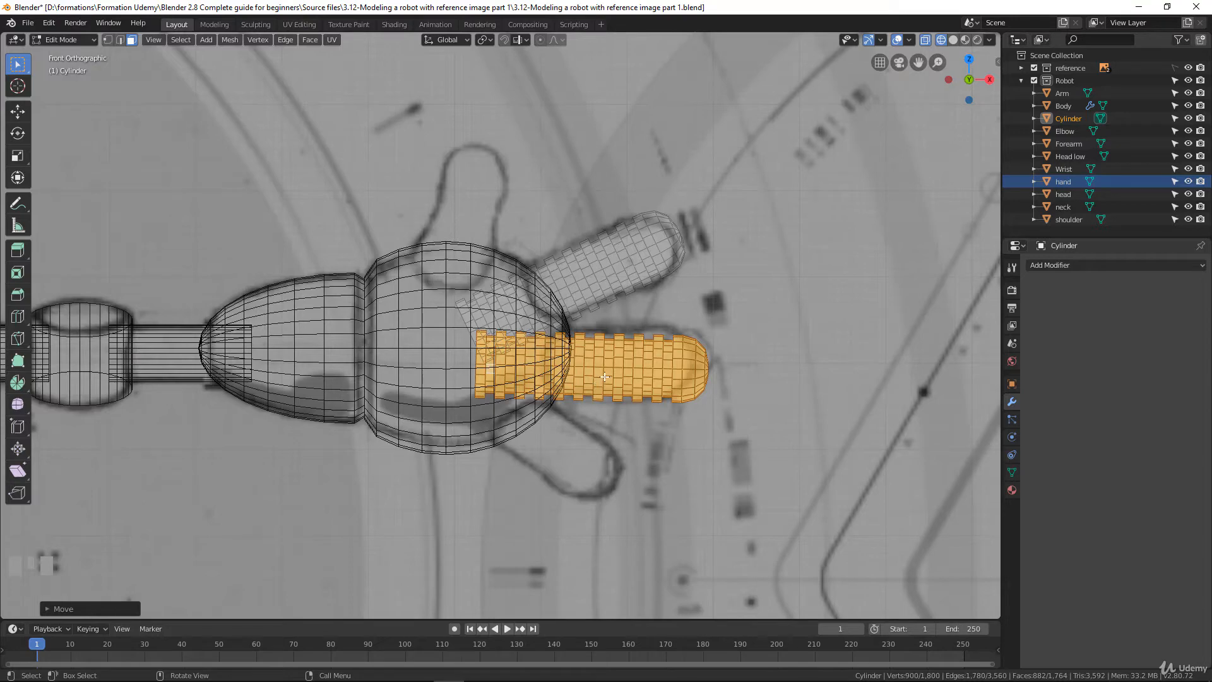
Enlarge the horizontal finger copy by about 2% and shift it back over the drawn middle finger
{"action": "key", "text": "s"}
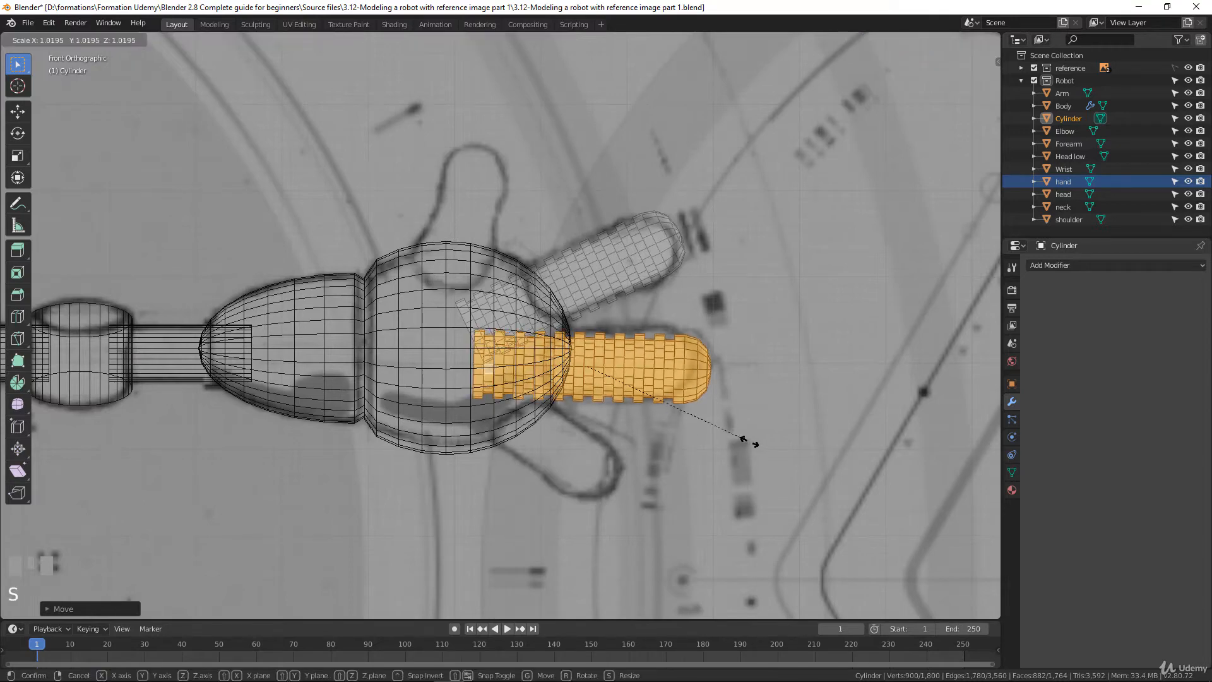
{"action": "left_click", "coordinate": [751, 441]}
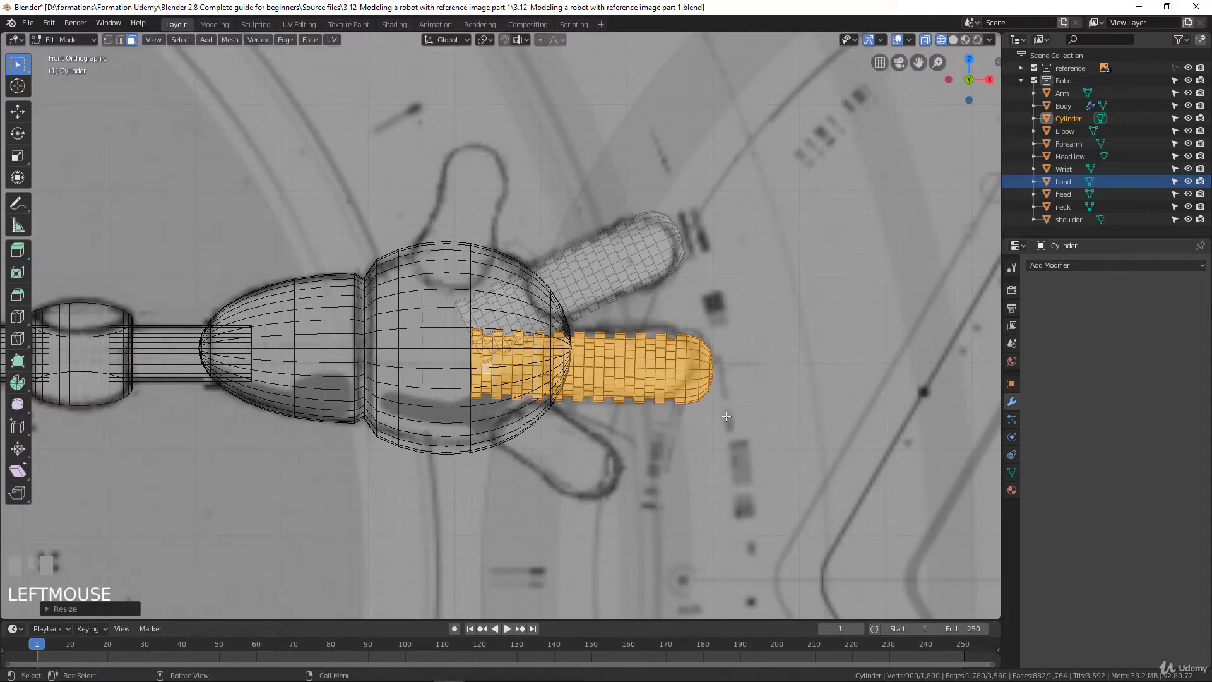
{"action": "key", "text": "g"}
{"action": "left_click", "coordinate": [711, 414]}
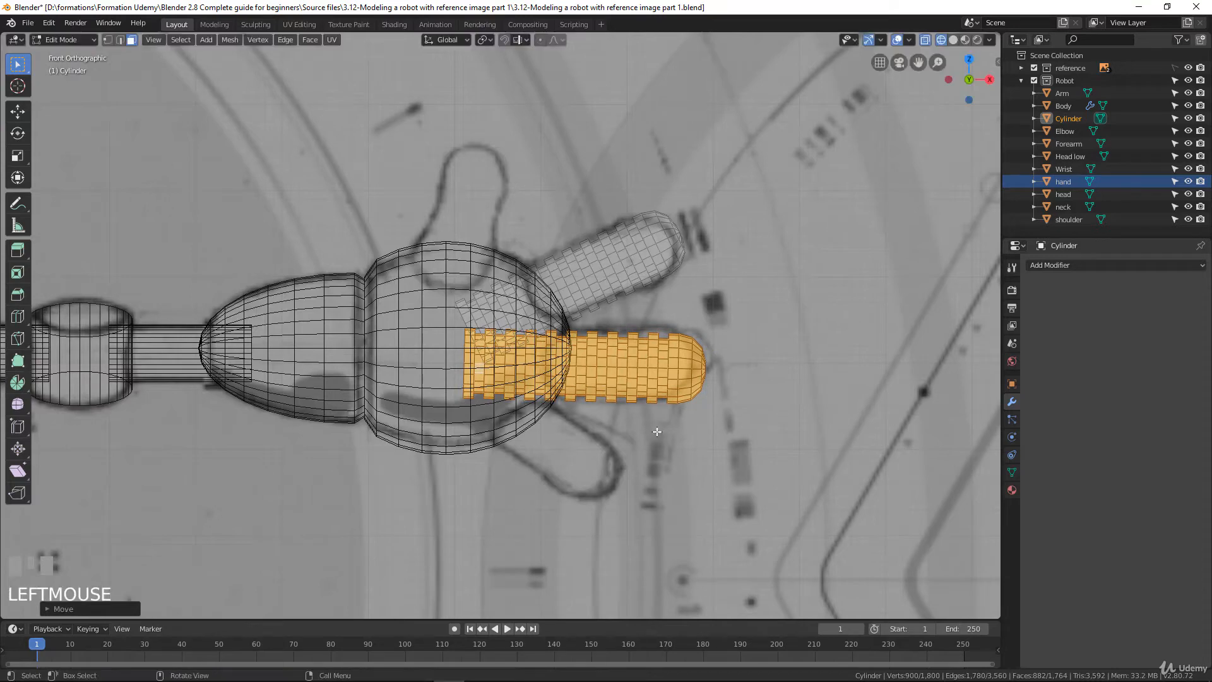
Duplicate the middle finger, rotate the copy about 33° clockwise, and fit its position and size to the drawn lower finger
{"action": "key", "text": "shift+d"}
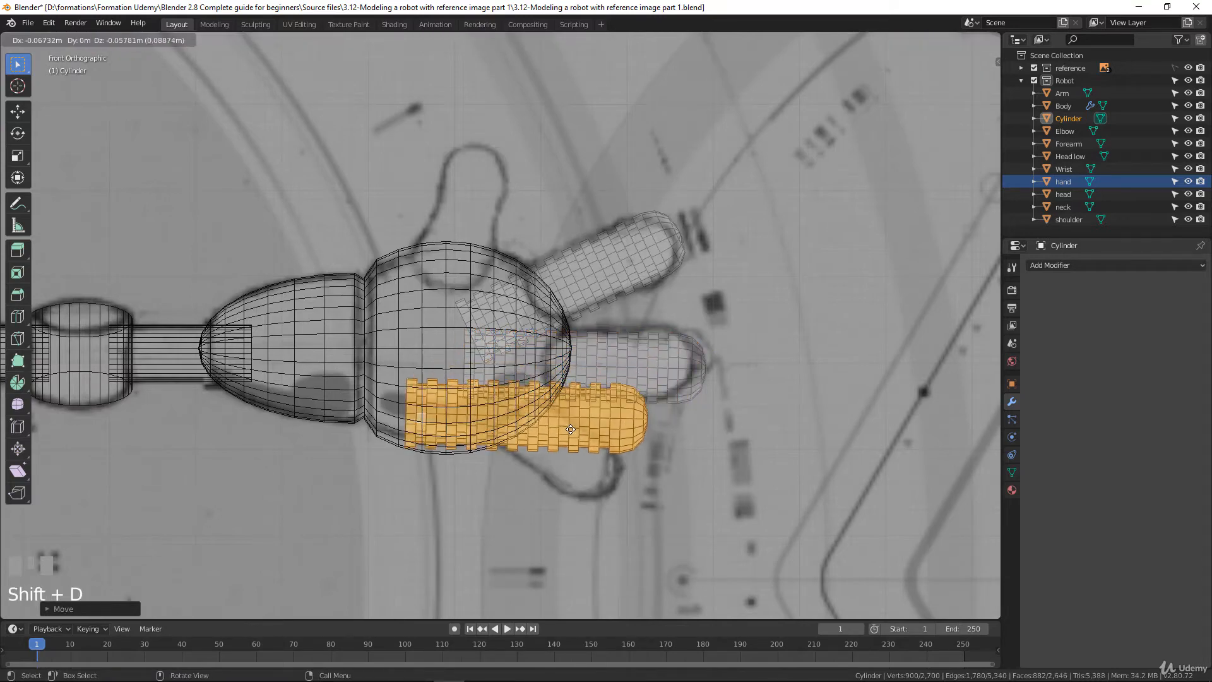
{"action": "left_click", "coordinate": [573, 434]}
{"action": "key", "text": "r"}
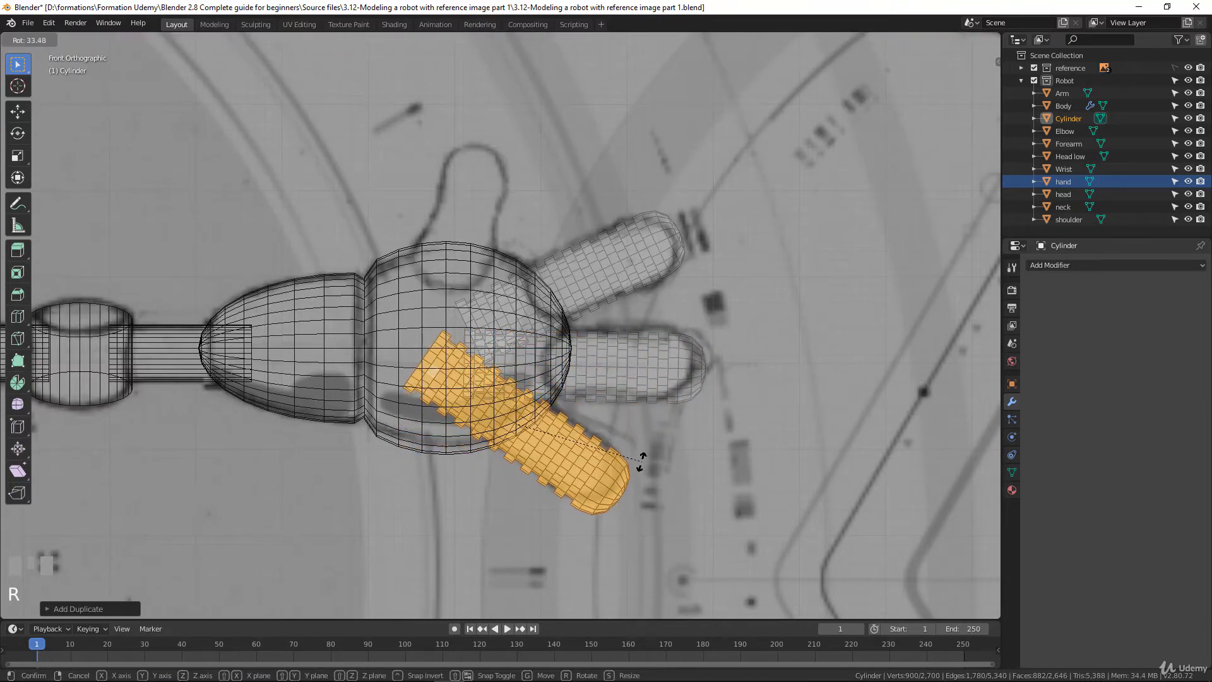
{"action": "left_click", "coordinate": [639, 457]}
{"action": "key", "text": "g"}
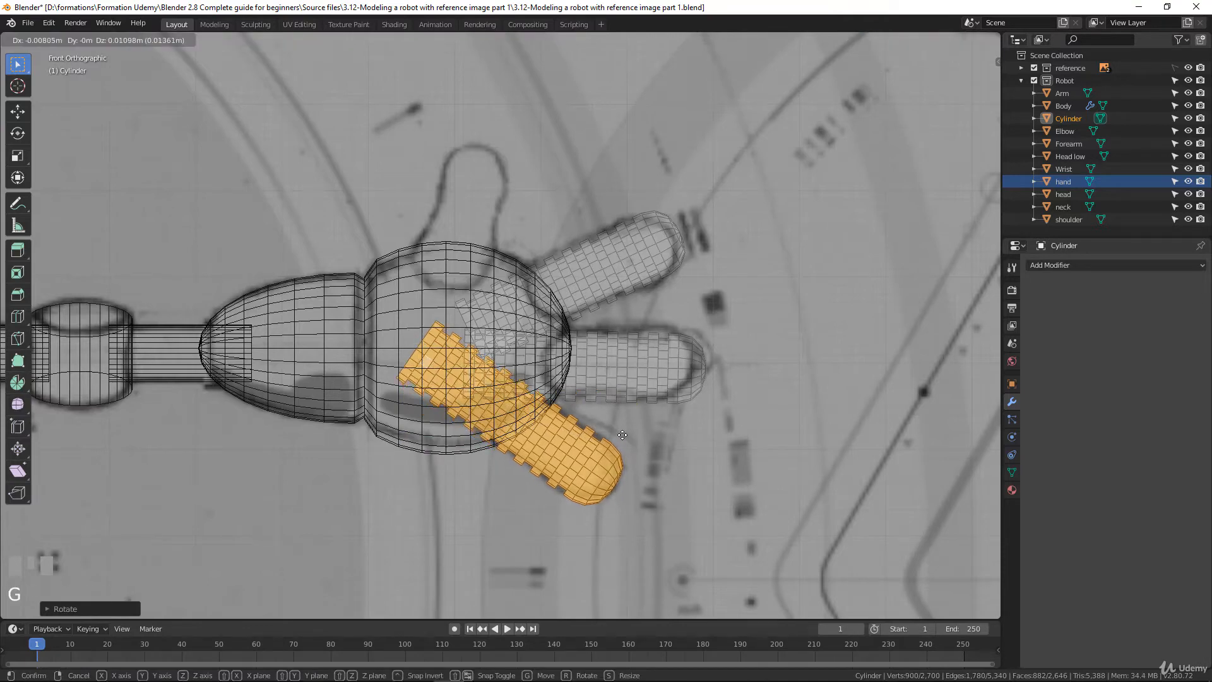
{"action": "left_click", "coordinate": [658, 443]}
{"action": "key", "text": "s"}
{"action": "left_click", "coordinate": [631, 435]}
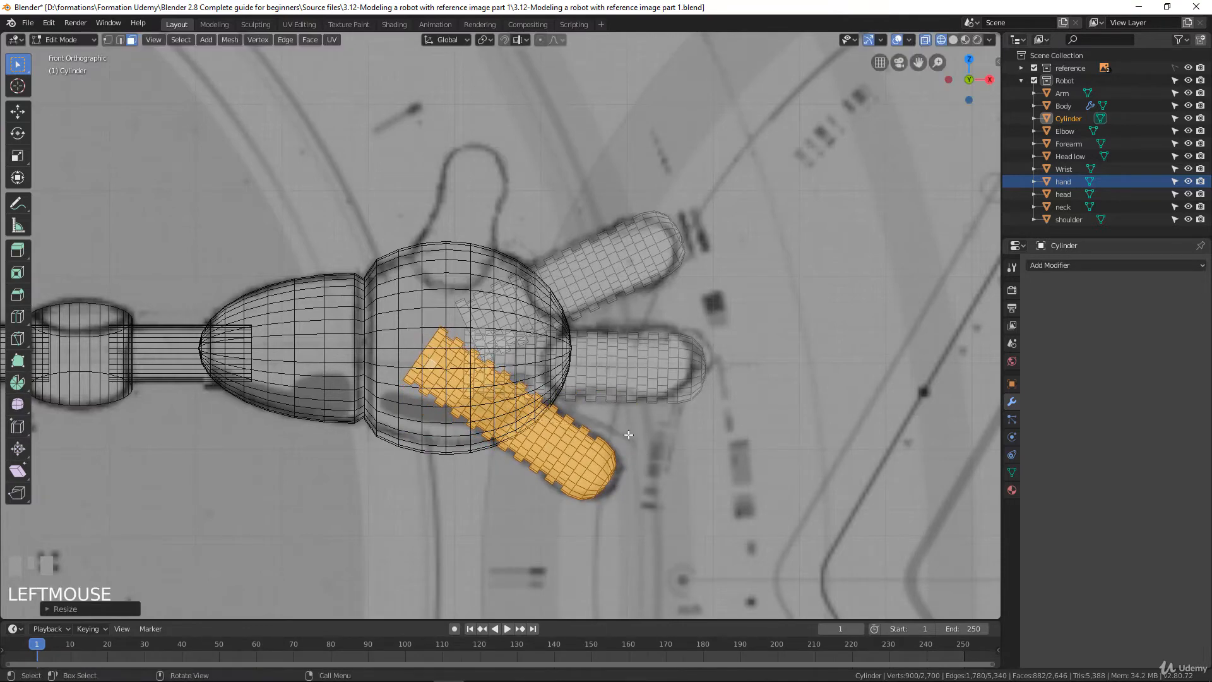
{"action": "key", "text": "g"}
{"action": "left_click", "coordinate": [635, 436]}
Duplicate the lower finger, rotate the copy about 90° counterclockwise, and move it up over the drawn thumb
{"action": "key", "text": "shift+d"}
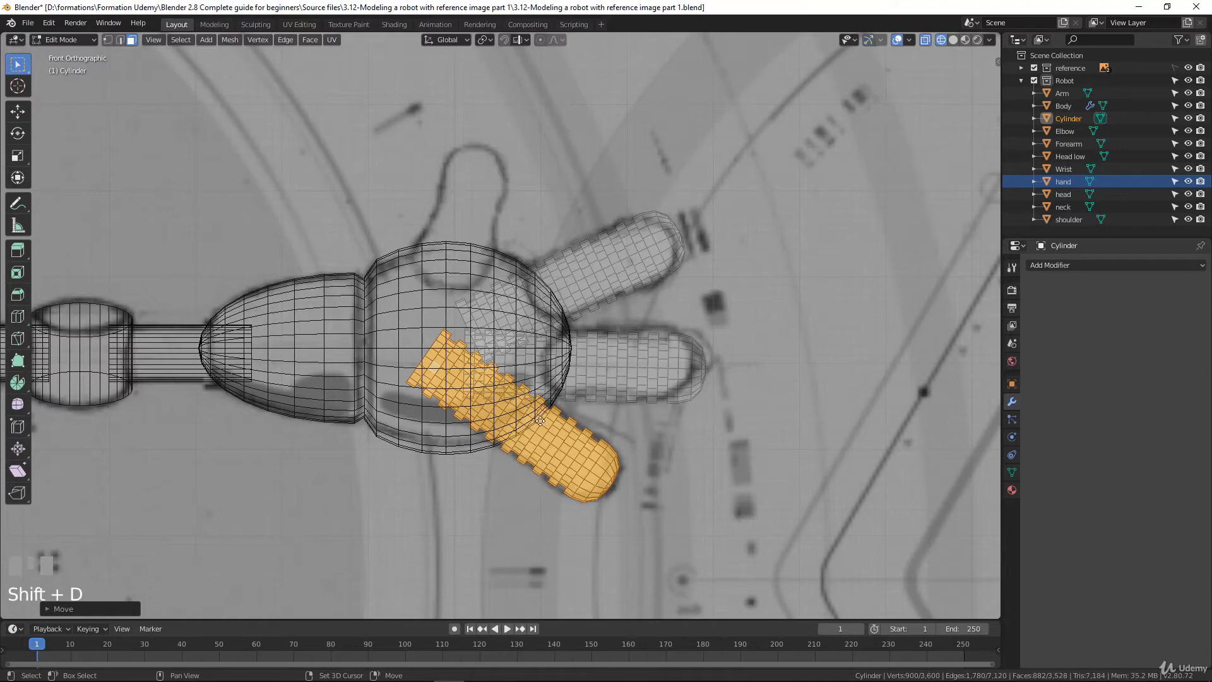
{"action": "right_click", "coordinate": [559, 410]}
{"action": "key", "text": "r"}
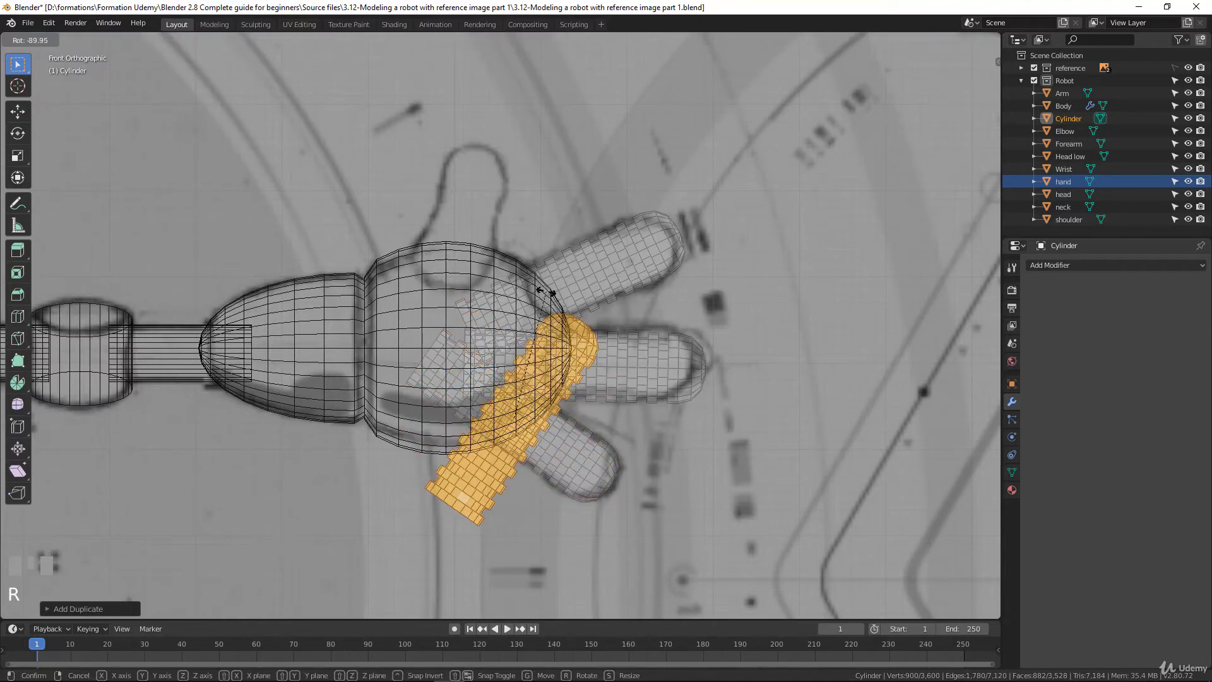
{"action": "left_click", "coordinate": [571, 319]}
{"action": "key", "text": "g"}
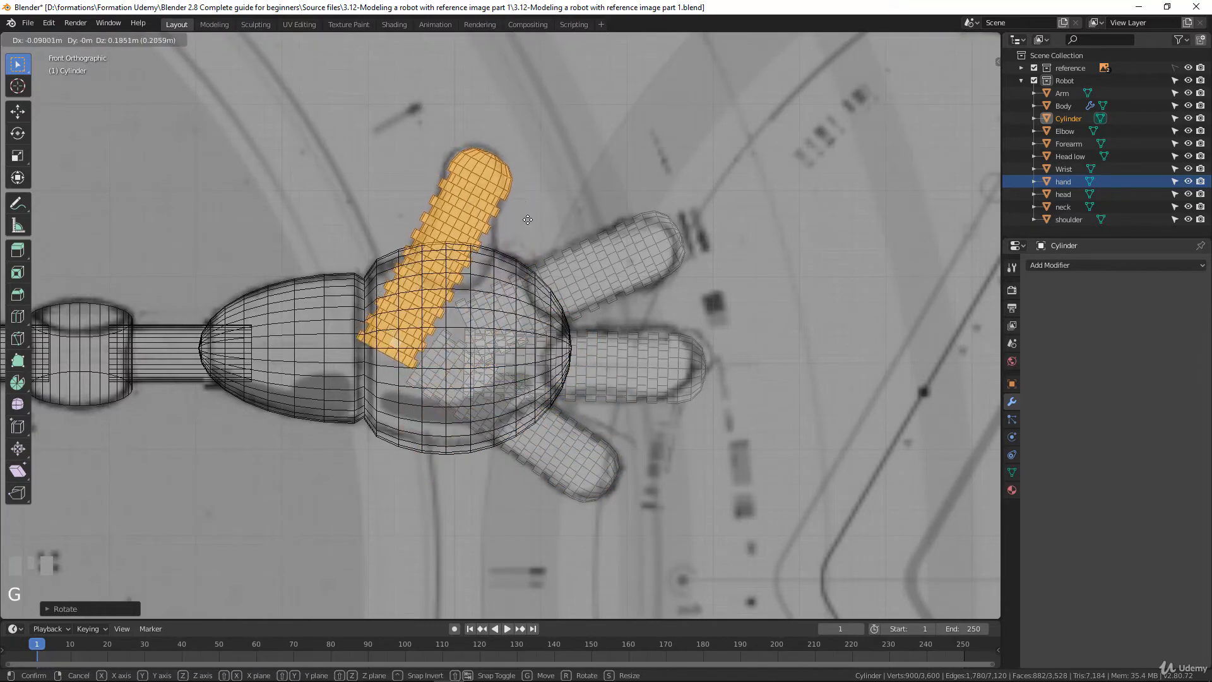
{"action": "left_click", "coordinate": [568, 252]}
Rotate the thumb copy about 15.5° counterclockwise, enlarge it slightly, and move it about 0.017 m in X onto the drawn thumb
{"action": "key", "text": "r"}
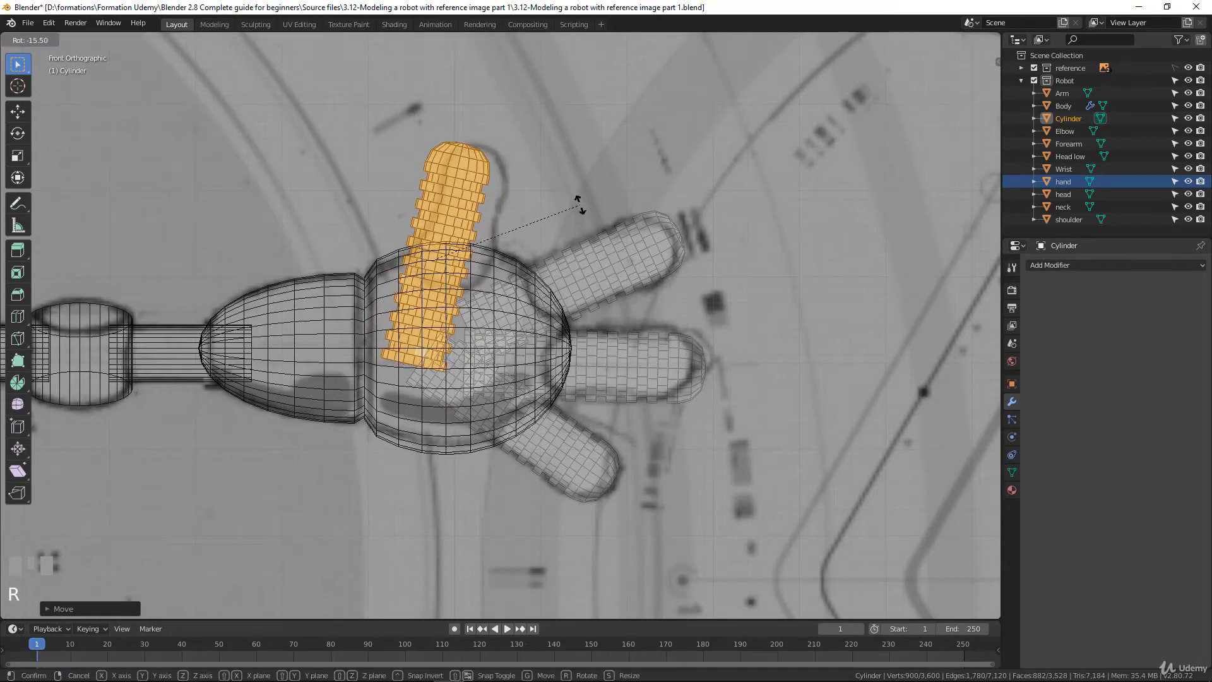
{"action": "left_click", "coordinate": [565, 222]}
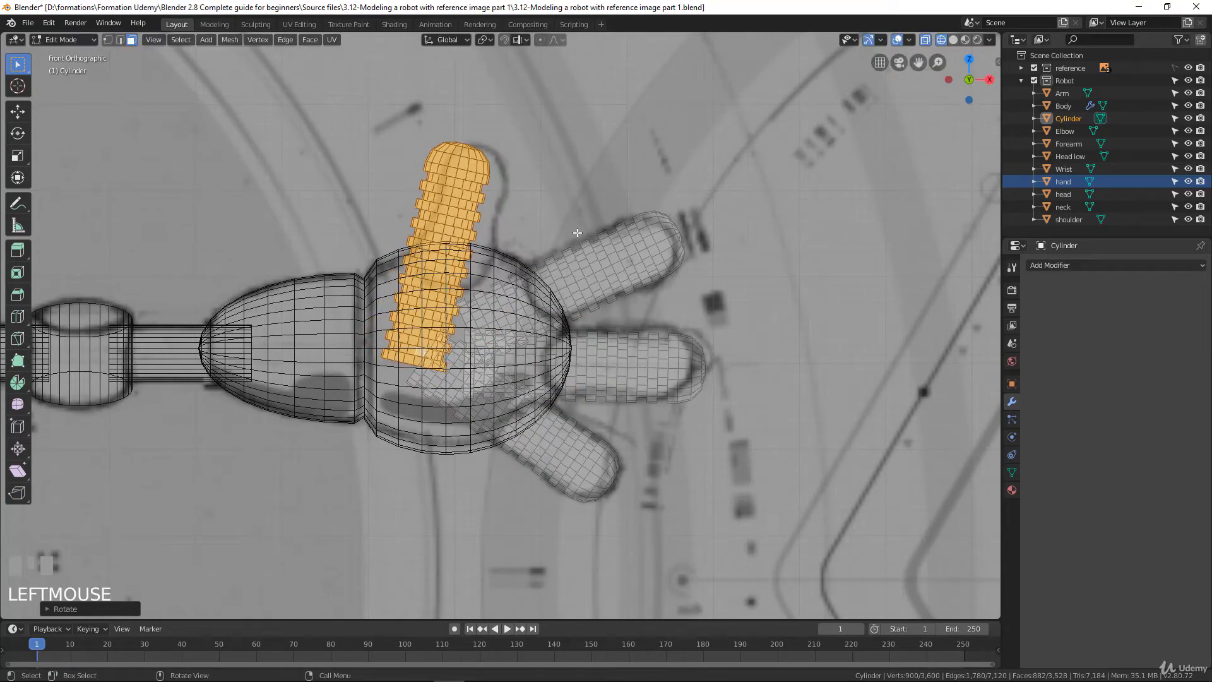
{"action": "key", "text": "s"}
{"action": "left_click", "coordinate": [556, 249]}
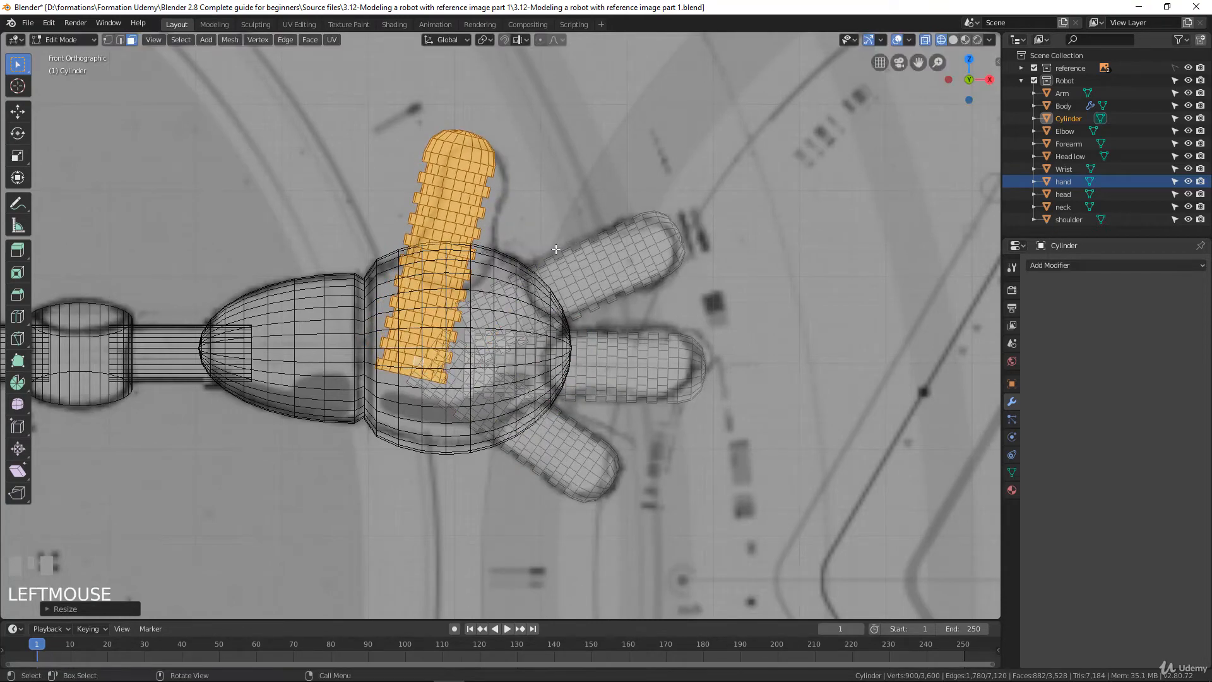
{"action": "key", "text": "g"}
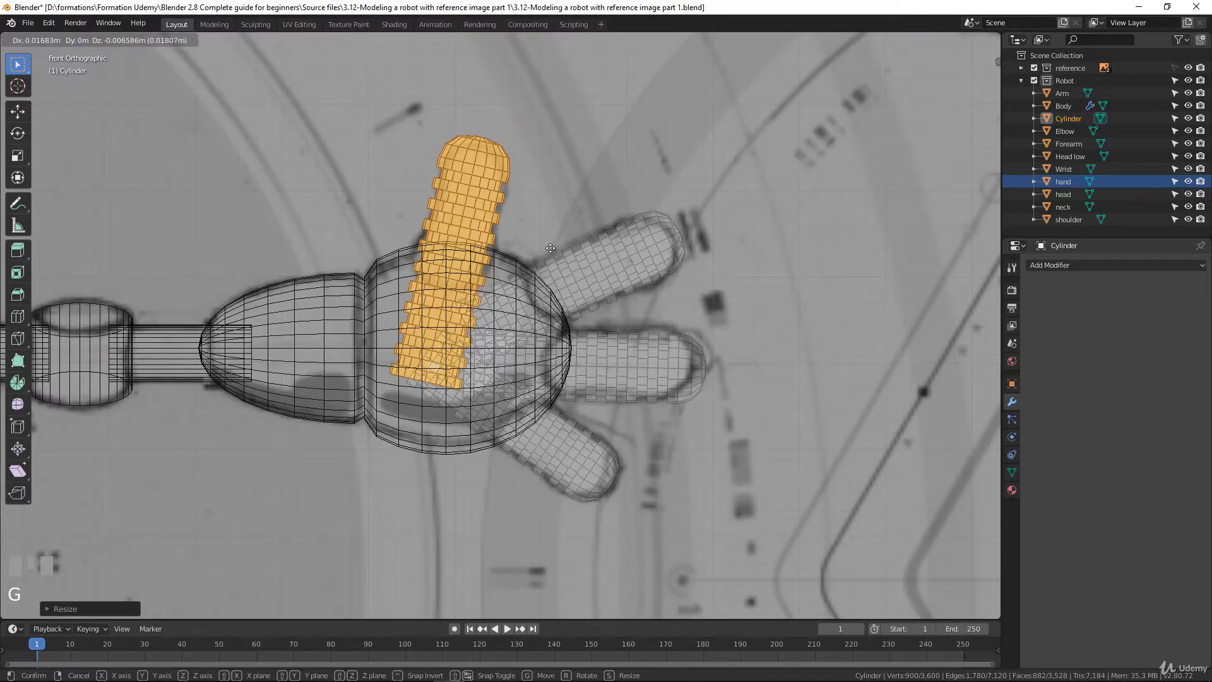
{"action": "left_click", "coordinate": [550, 248]}
Try to select the face loop at the thumb's base inside the hand sphere
{"action": "key", "text": "a"}
{"action": "middle_click_drag", "start_coordinate": [551, 248], "coordinate": [445, 316]}
{"action": "scroll", "coordinate": [443, 326], "scroll_direction": "up", "scroll_amount": 3}
{"action": "scroll", "coordinate": [445, 316], "scroll_direction": "up", "scroll_amount": 3}
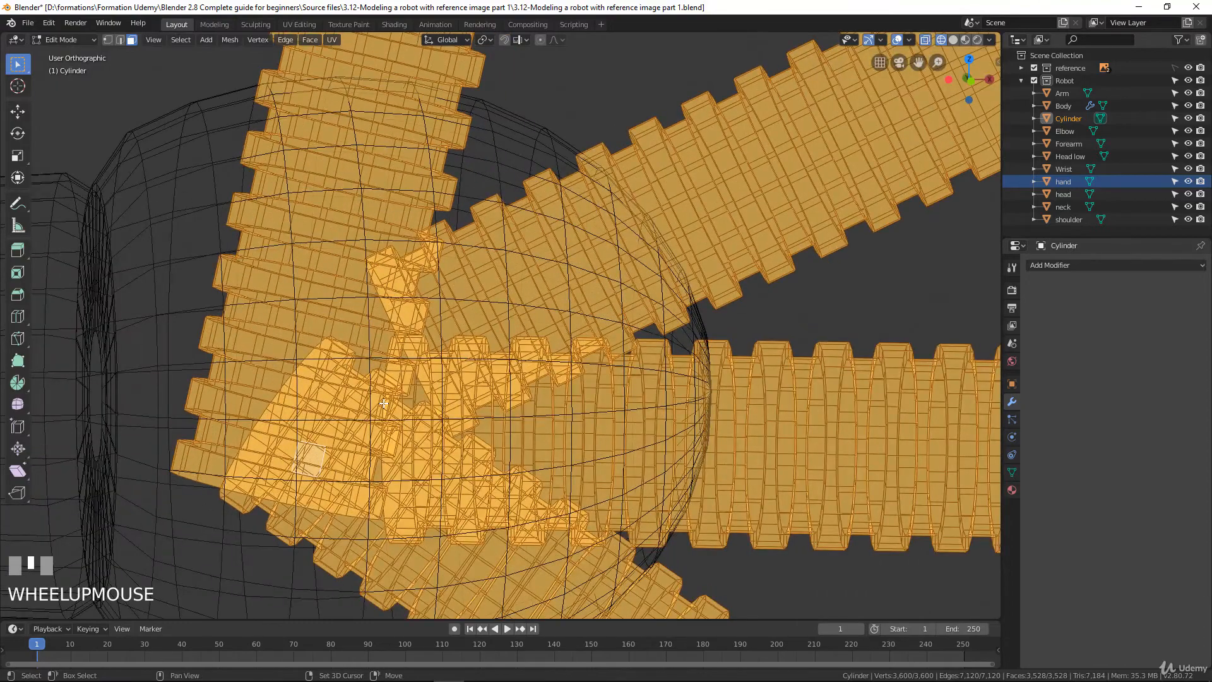
{"action": "scroll", "coordinate": [384, 403], "scroll_direction": "down", "scroll_amount": 4}
{"action": "mouse_move", "coordinate": [383, 402]}
{"action": "middle_mouse_down", "text": "shift"}
{"action": "mouse_move", "coordinate": [502, 377]}
{"action": "mouse_move", "coordinate": [579, 428]}
{"action": "mouse_move", "coordinate": [394, 417]}
{"action": "middle_mouse_up", "text": "shift"}
{"action": "scroll", "coordinate": [579, 427], "scroll_direction": "up", "scroll_amount": 2}
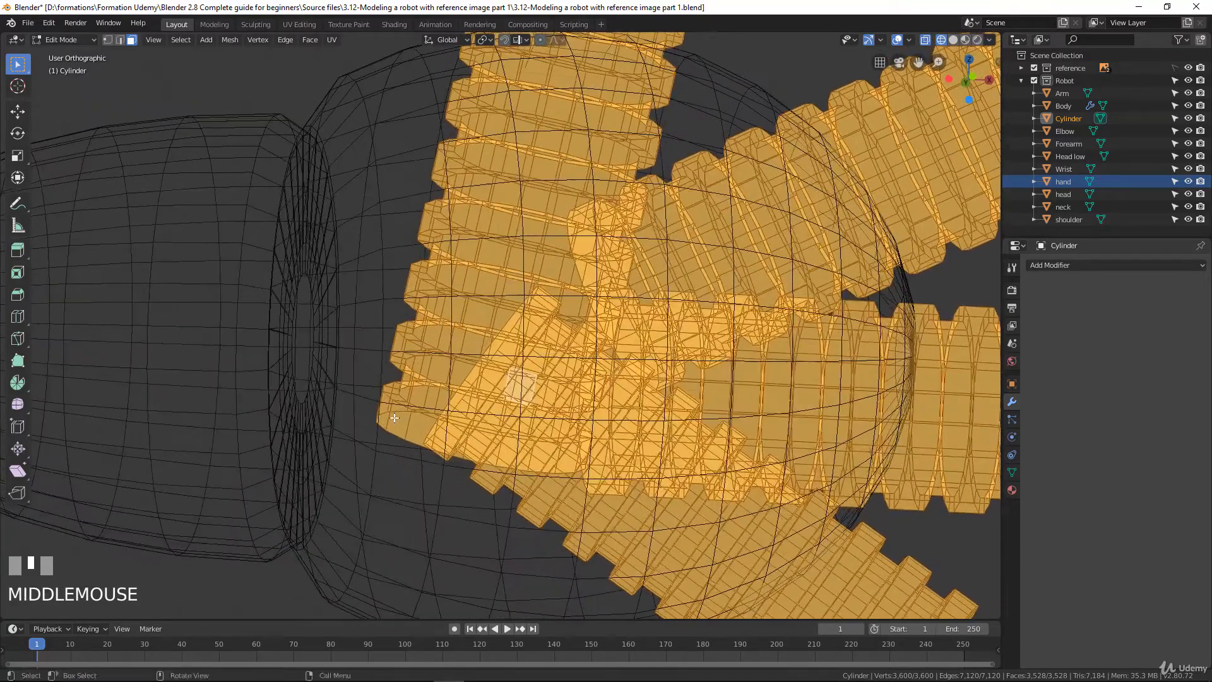
{"action": "left_click", "coordinate": [404, 423]}
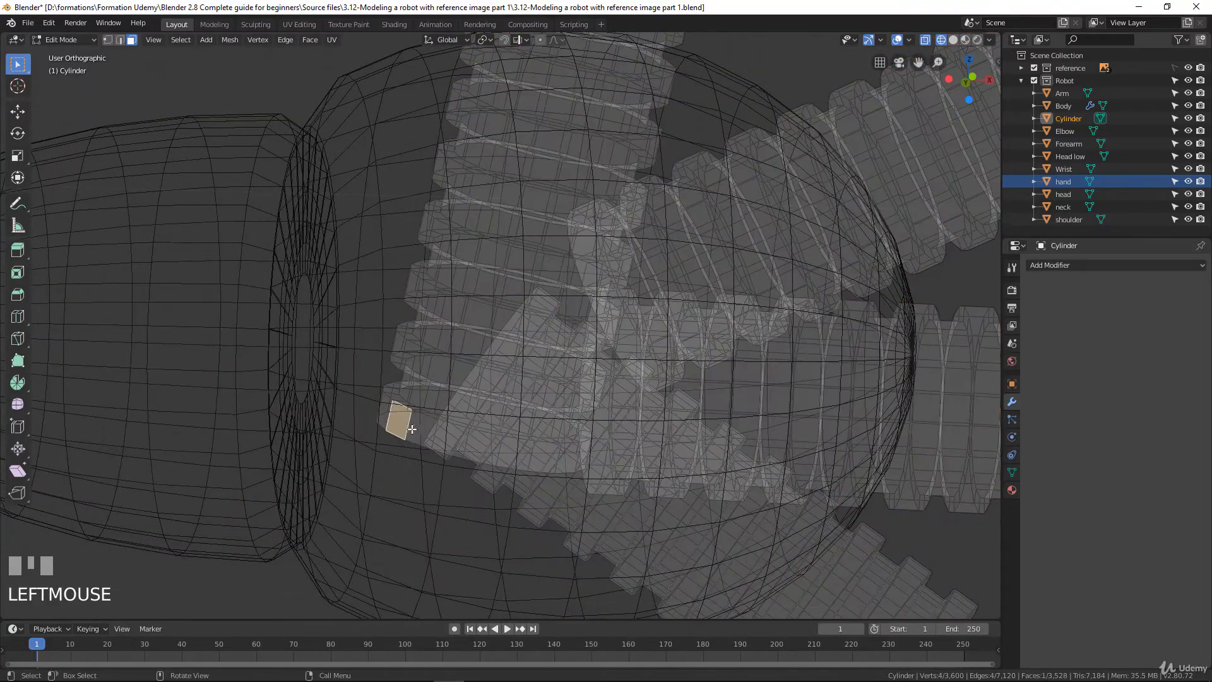
{"action": "left_click", "coordinate": [421, 429]}
{"action": "left_click", "coordinate": [484, 432]}
{"action": "middle_click_drag", "start_coordinate": [487, 433], "coordinate": [400, 400]}
{"action": "left_click", "coordinate": [409, 365]}
{"action": "left_click", "coordinate": [435, 397]}
{"action": "left_click", "coordinate": [478, 385]}
{"action": "left_click", "coordinate": [402, 396], "text": "alt"}
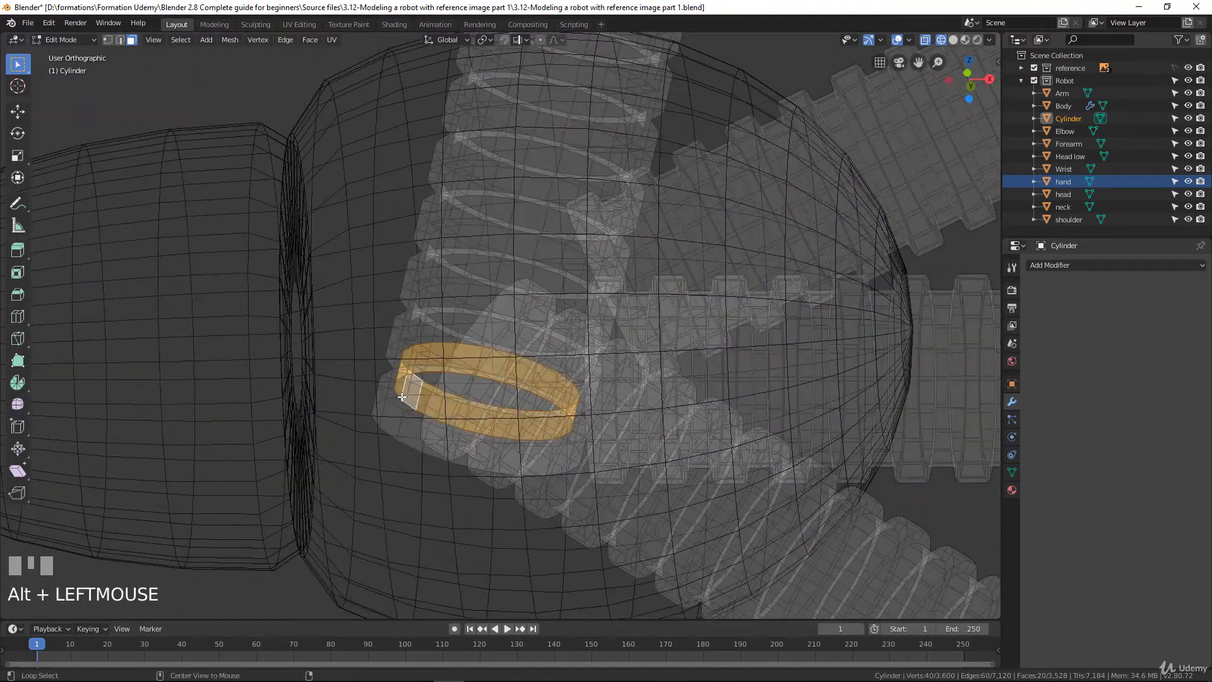
In vertex mode, select the thumb's base edge loop, grow the selection along the part inside the hand sphere, and delete those vertices
{"action": "left_click", "coordinate": [108, 40]}
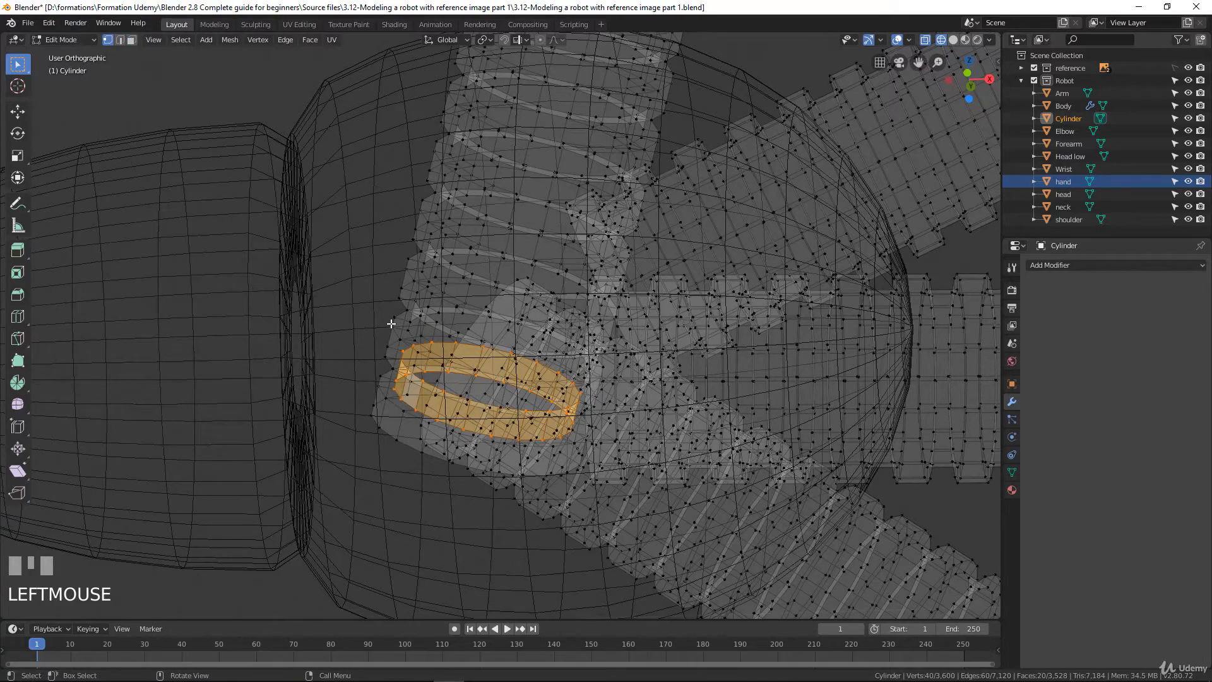
{"action": "left_click", "coordinate": [394, 400], "text": "alt"}
{"action": "left_click", "coordinate": [395, 398], "text": "alt"}
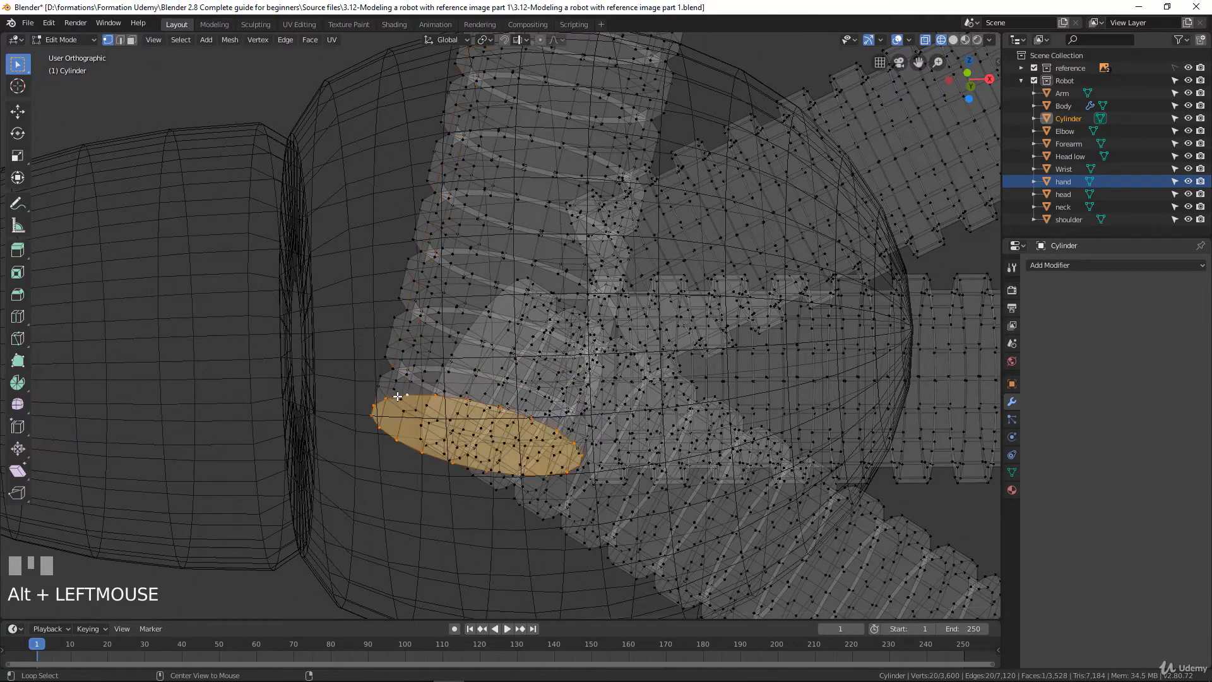
{"action": "middle_click_drag", "start_coordinate": [394, 399], "coordinate": [404, 412]}
{"action": "scroll", "coordinate": [404, 412], "scroll_direction": "down", "scroll_amount": 5}
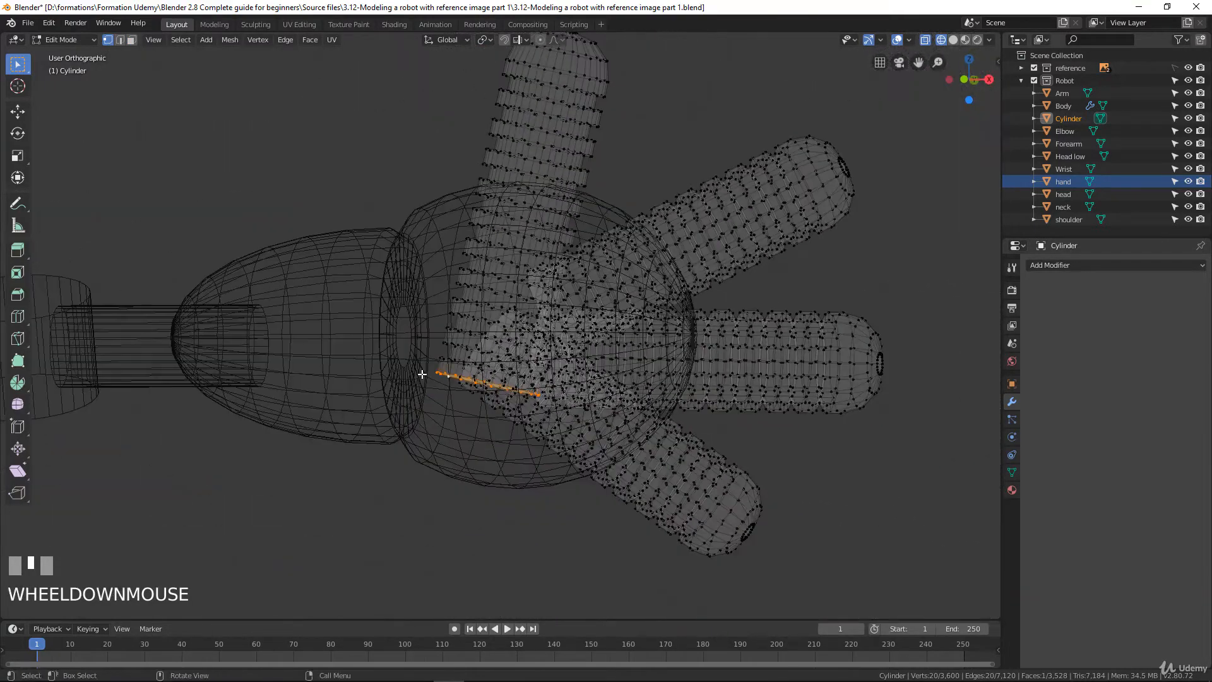
{"action": "key", "text": "ctrl+KP_Add"}
{"action": "key", "text": "ctrl+KP_Add"}
{"action": "key", "text": "ctrl+KP_Add"}
{"action": "key", "text": "ctrl+KP_Add"}
{"action": "key", "text": "ctrl+KP_Add"}
{"action": "key", "text": "ctrl+KP_Add"}
{"action": "key", "text": "ctrl+KP_Add"}
{"action": "key", "text": "ctrl+KP_Add"}
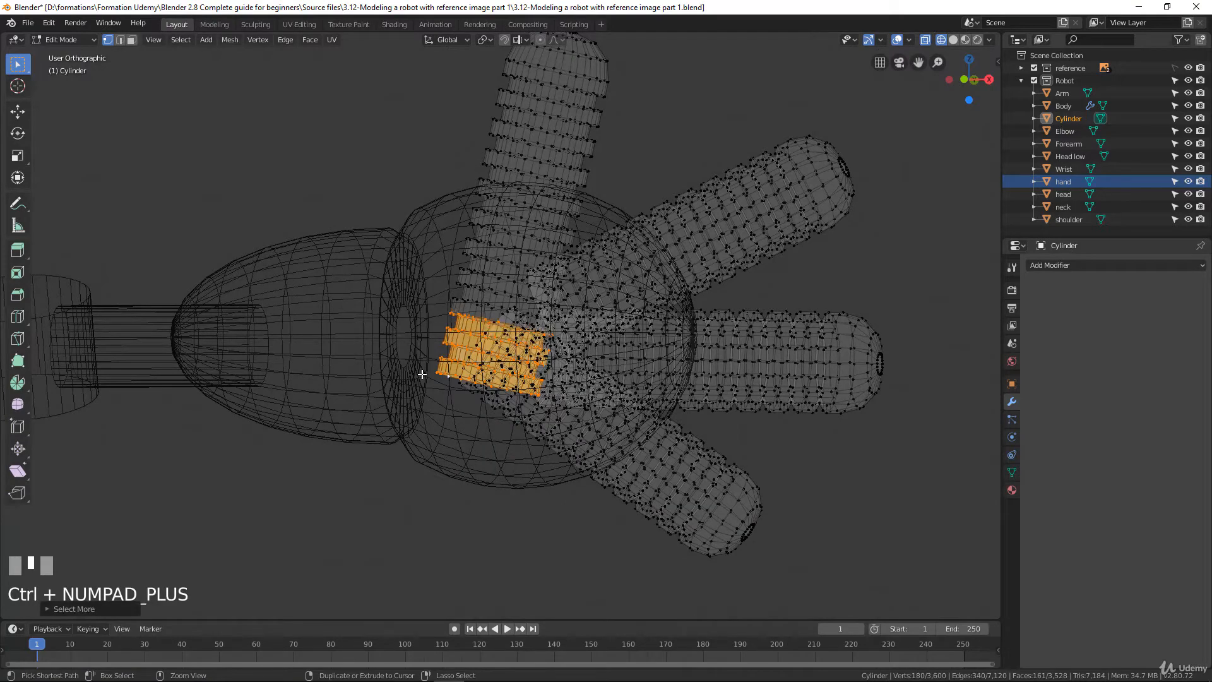
{"action": "key", "text": "ctrl+KP_Add"}
{"action": "key", "text": "ctrl+KP_Add"}
{"action": "key", "text": "ctrl+KP_Add"}
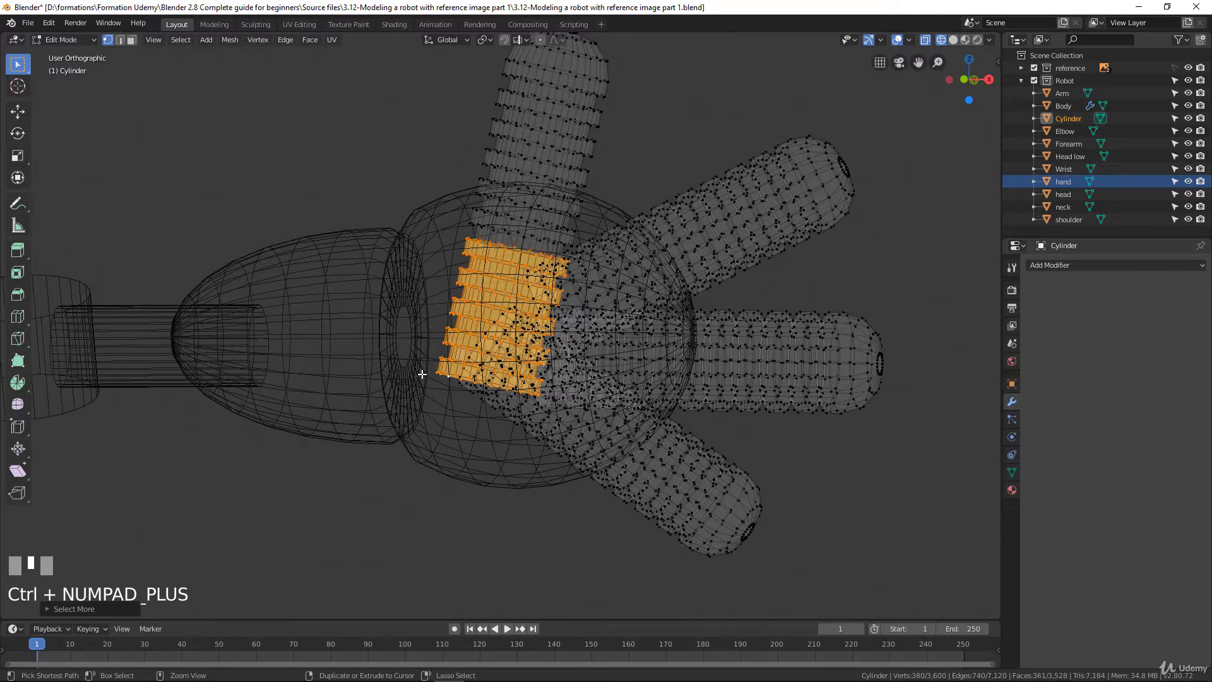
{"action": "key", "text": "ctrl+KP_Add"}
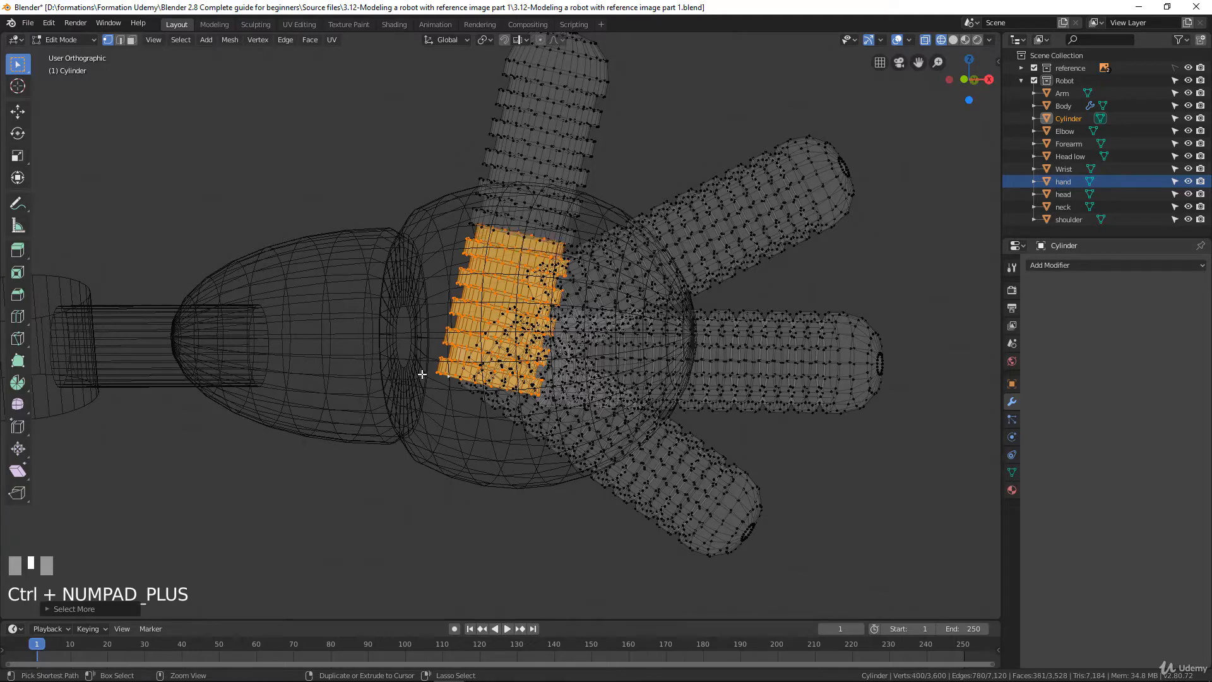
{"action": "key", "text": "x"}
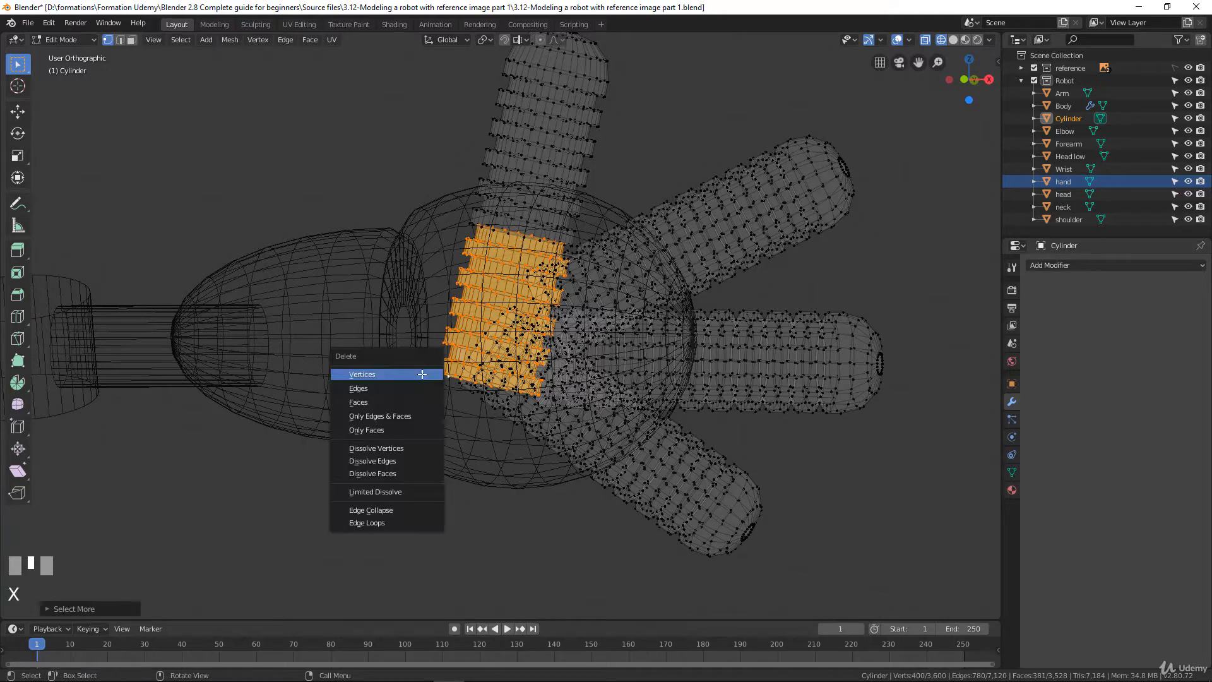
{"action": "left_click", "coordinate": [421, 373]}
Select the upper-right finger's base loop, grow the selection along its part inside the hand sphere, and delete the vertices
{"action": "middle_click_drag", "start_coordinate": [490, 320], "coordinate": [539, 352]}
{"action": "scroll", "coordinate": [562, 298], "scroll_direction": "up", "scroll_amount": 3}
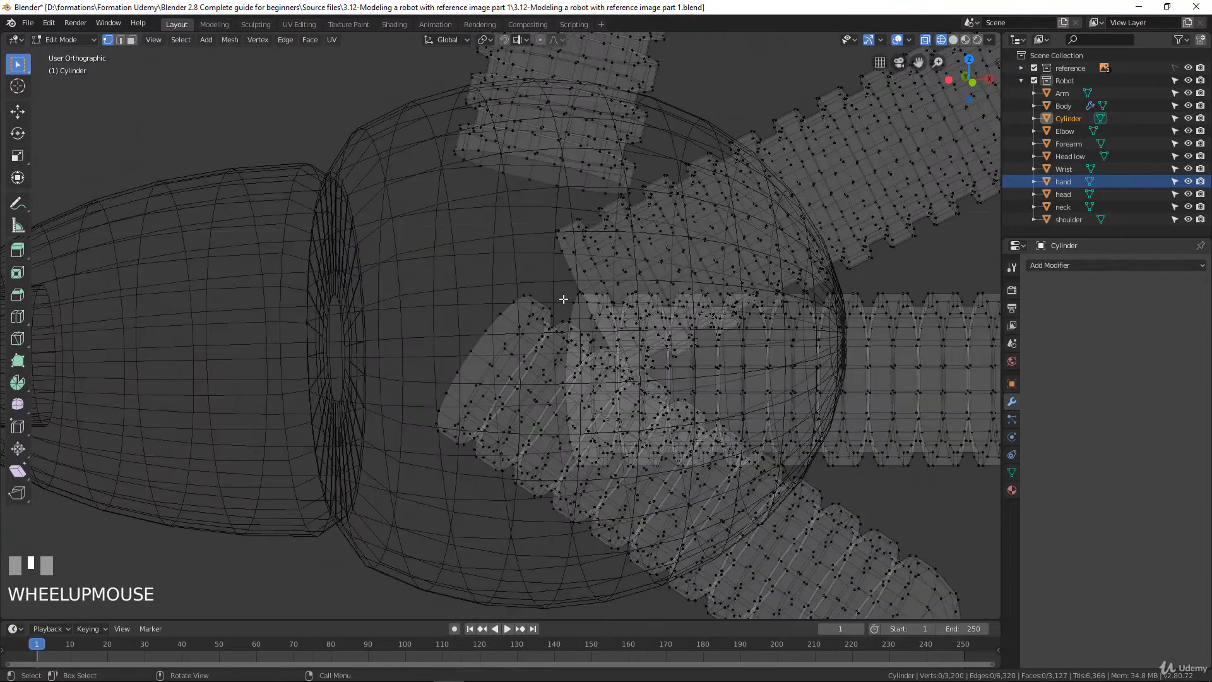
{"action": "left_click", "coordinate": [587, 281], "text": "alt"}
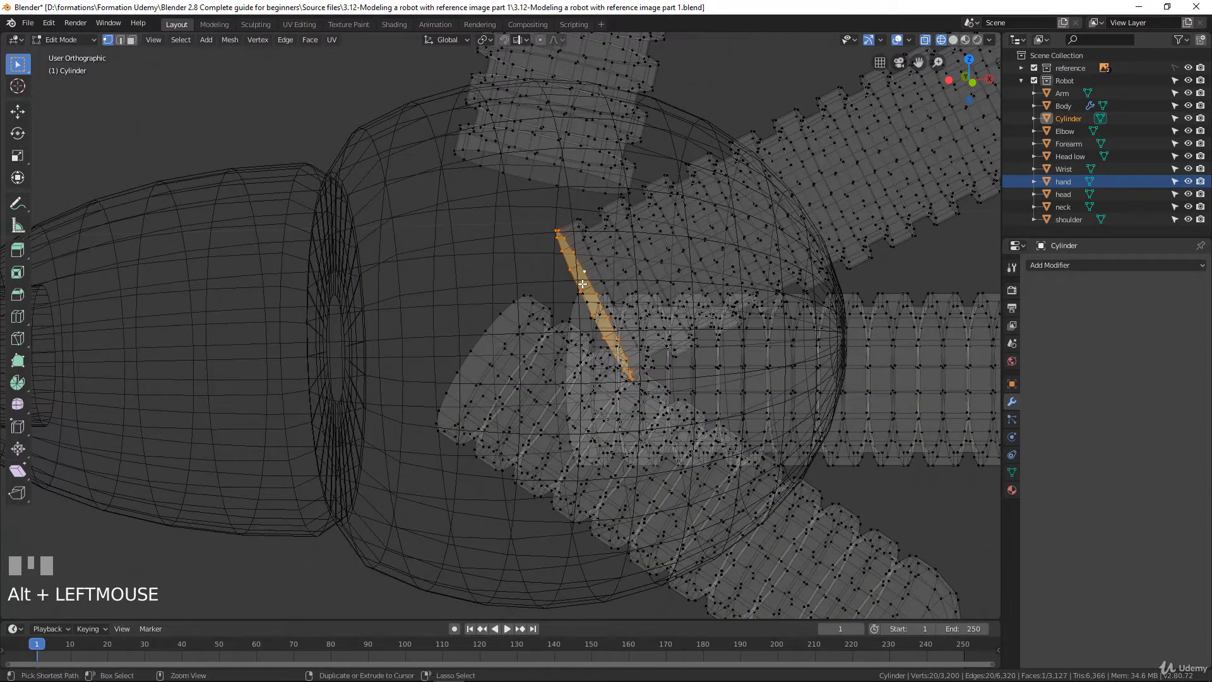
{"action": "key", "text": "ctrl+KP_Add"}
{"action": "key", "text": "ctrl+KP_Add"}
{"action": "key", "text": "ctrl+KP_Add"}
{"action": "key", "text": "ctrl+KP_Add"}
{"action": "key", "text": "ctrl+KP_Add"}
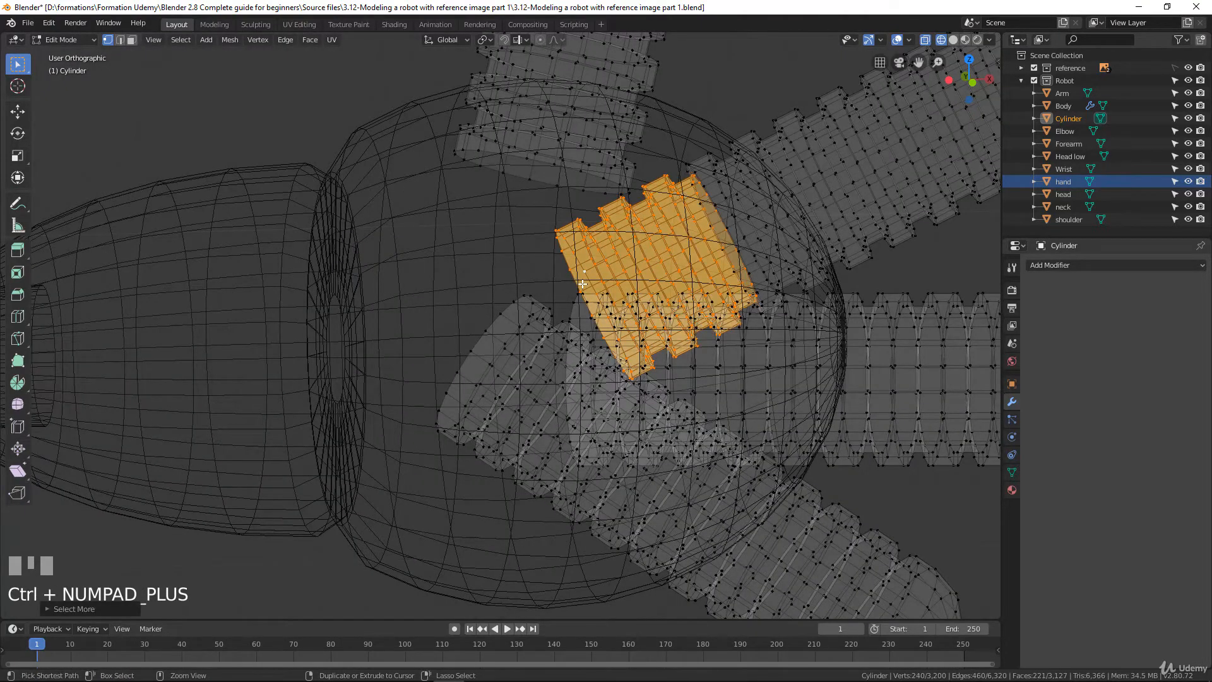
{"action": "key", "text": "ctrl+KP_Add"}
{"action": "key", "text": "ctrl+KP_Subtract"}
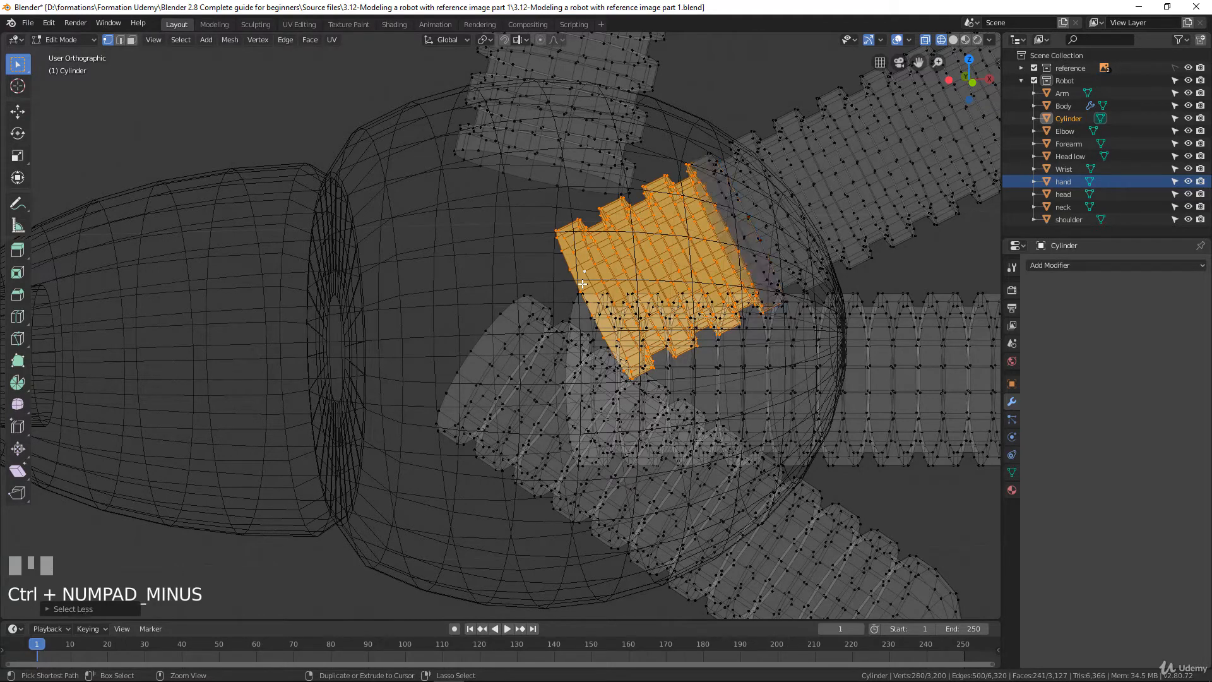
{"action": "key", "text": "x"}
{"action": "left_click", "coordinate": [582, 285]}
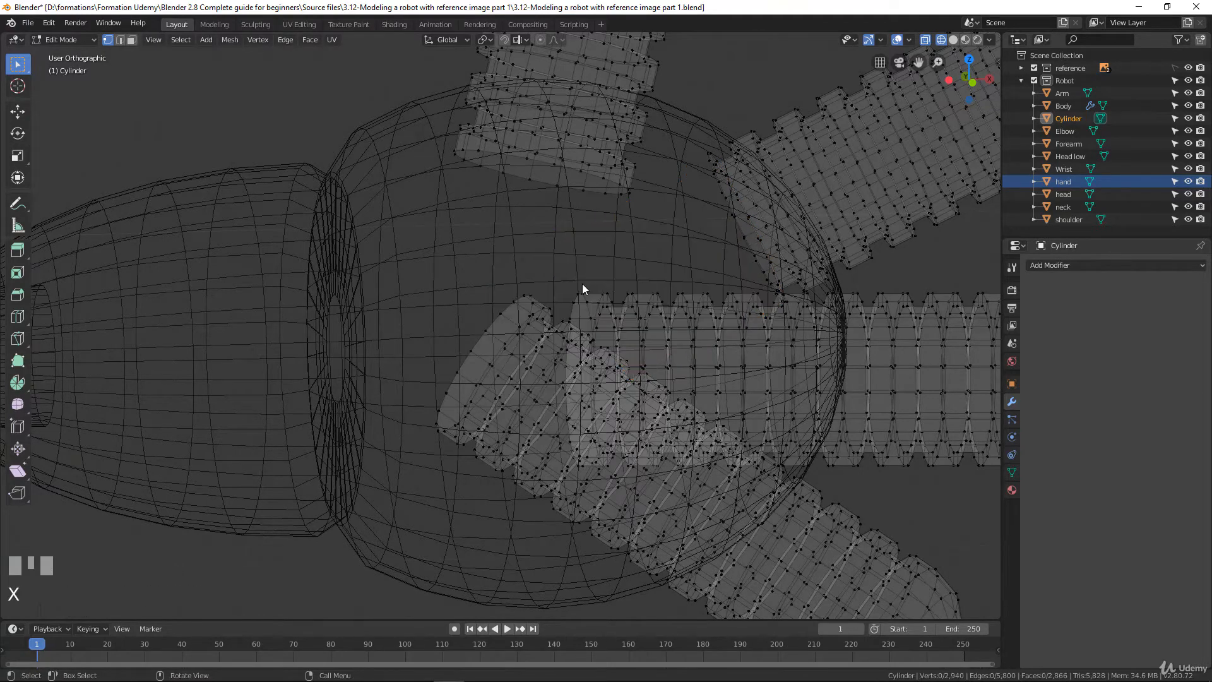
Select the middle finger's base loop, grow the selection toward the hand sphere's surface, and delete the selected vertices
{"action": "left_click", "coordinate": [589, 313], "text": "alt"}
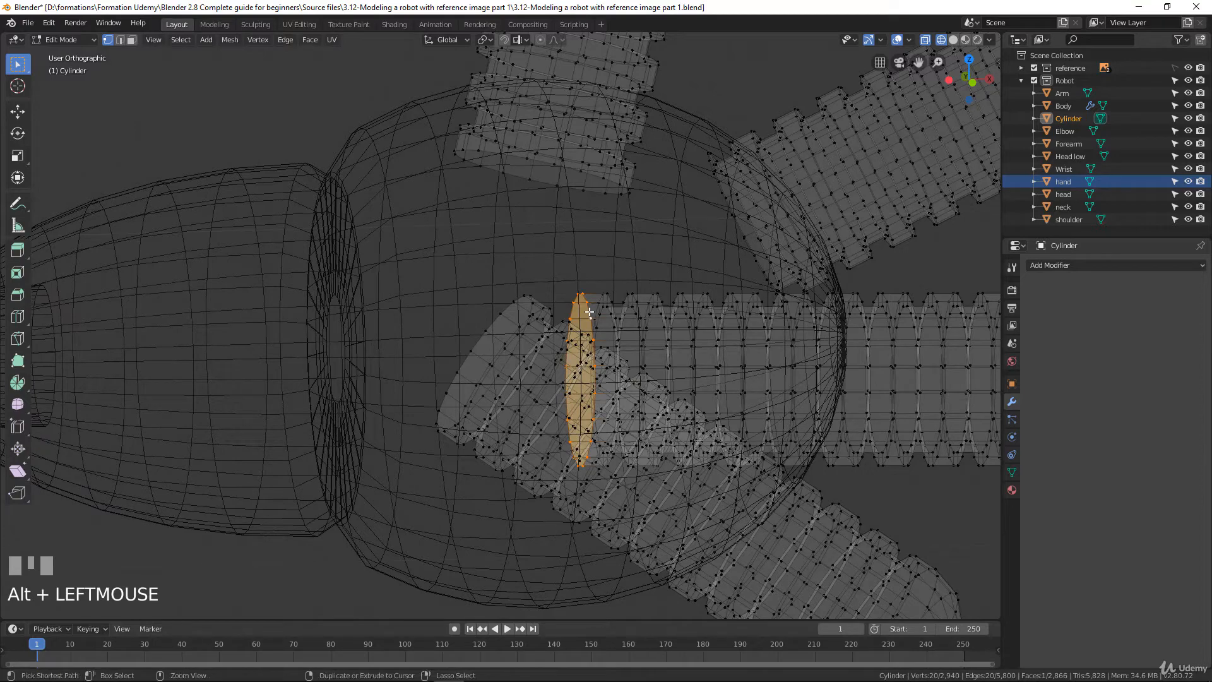
{"action": "key", "text": "ctrl+KP_Add"}
{"action": "key", "text": "ctrl+KP_Add"}
{"action": "key", "text": "ctrl+KP_Add"}
{"action": "key", "text": "ctrl+KP_Add"}
{"action": "key", "text": "ctrl+KP_Add"}
{"action": "key", "text": "ctrl+KP_Add"}
{"action": "key", "text": "ctrl+KP_Add"}
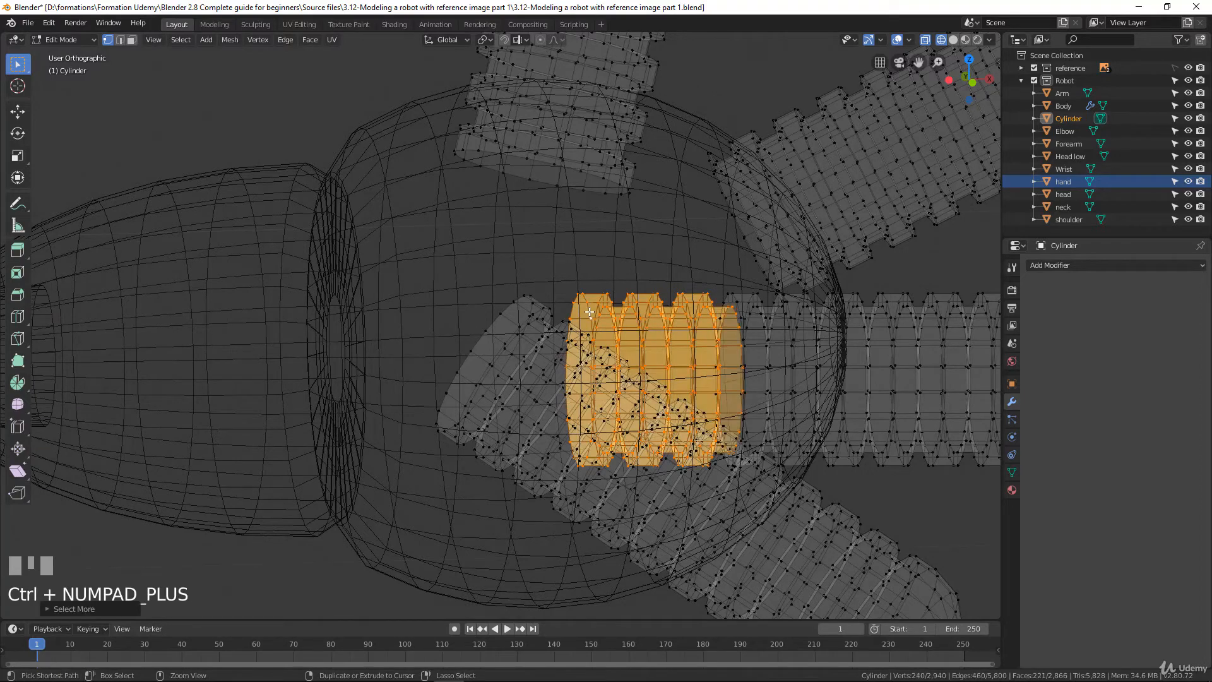
{"action": "key", "text": "x"}
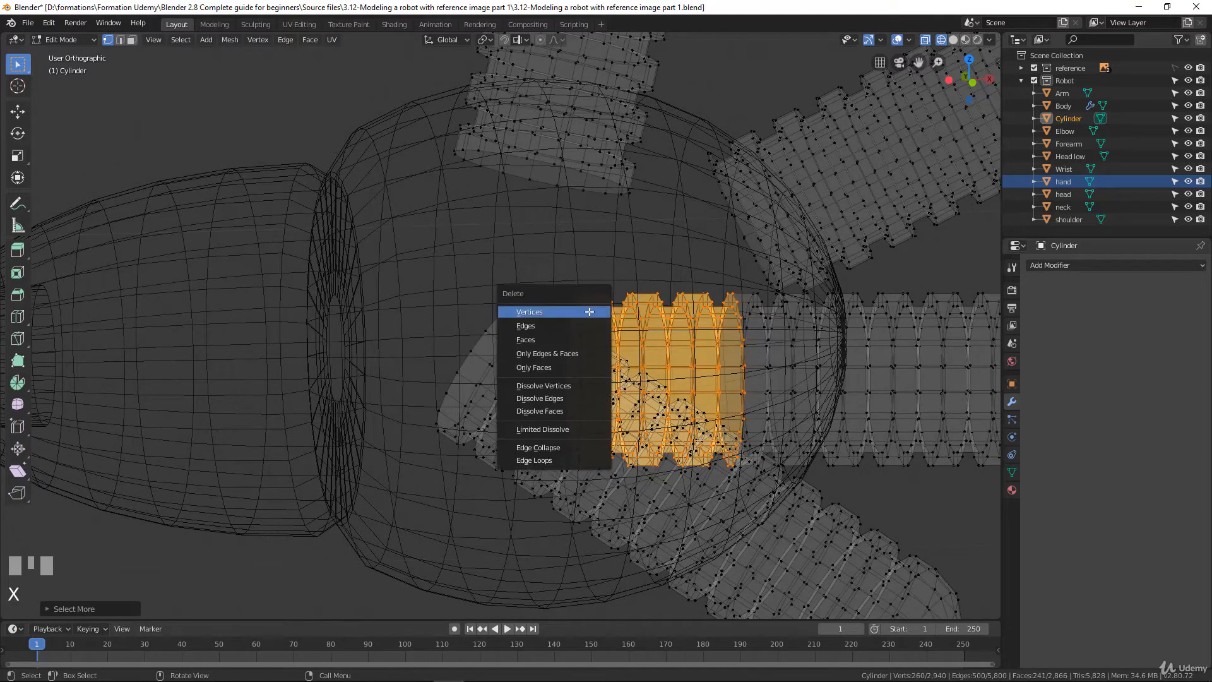
{"action": "left_click", "coordinate": [589, 312]}
Select the lower-right finger's base loop, grow the selection along its part inside the hand sphere, and delete the vertices
{"action": "left_click", "coordinate": [532, 311], "text": "alt"}
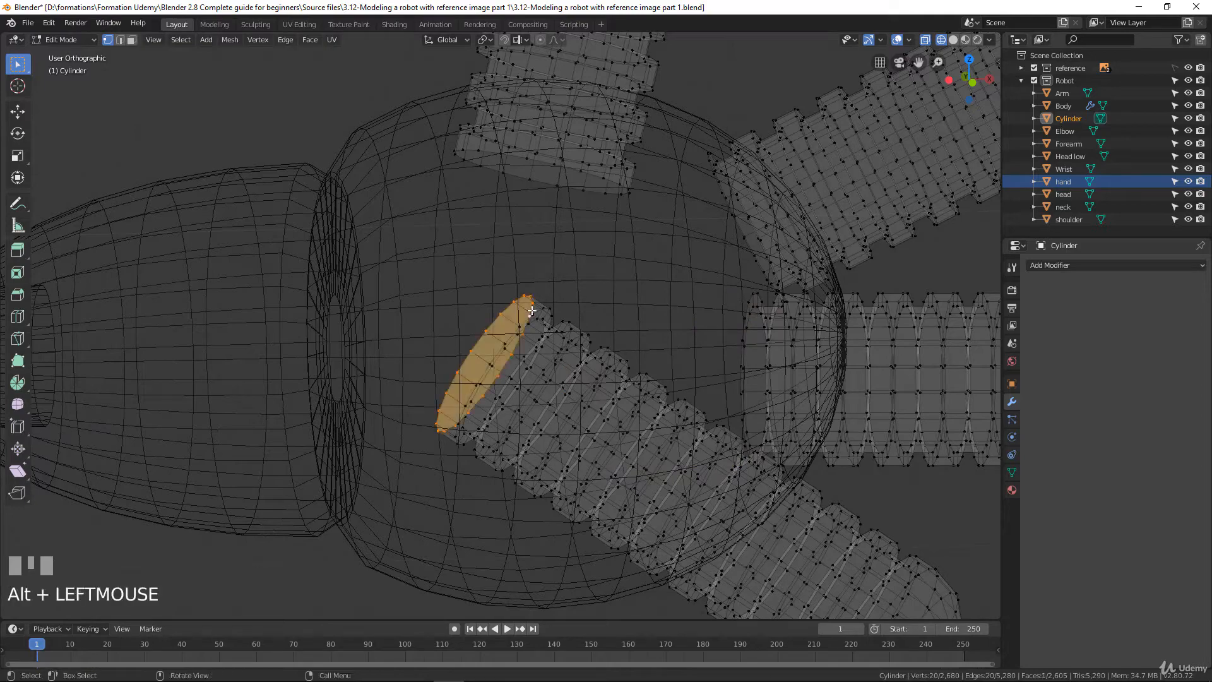
{"action": "key", "text": "ctrl+KP_Add"}
{"action": "key", "text": "ctrl+KP_Add"}
{"action": "key", "text": "ctrl+KP_Add"}
{"action": "key", "text": "ctrl+KP_Add"}
{"action": "key", "text": "ctrl+KP_Add"}
{"action": "key", "text": "ctrl+KP_Add"}
{"action": "key", "text": "ctrl+KP_Add"}
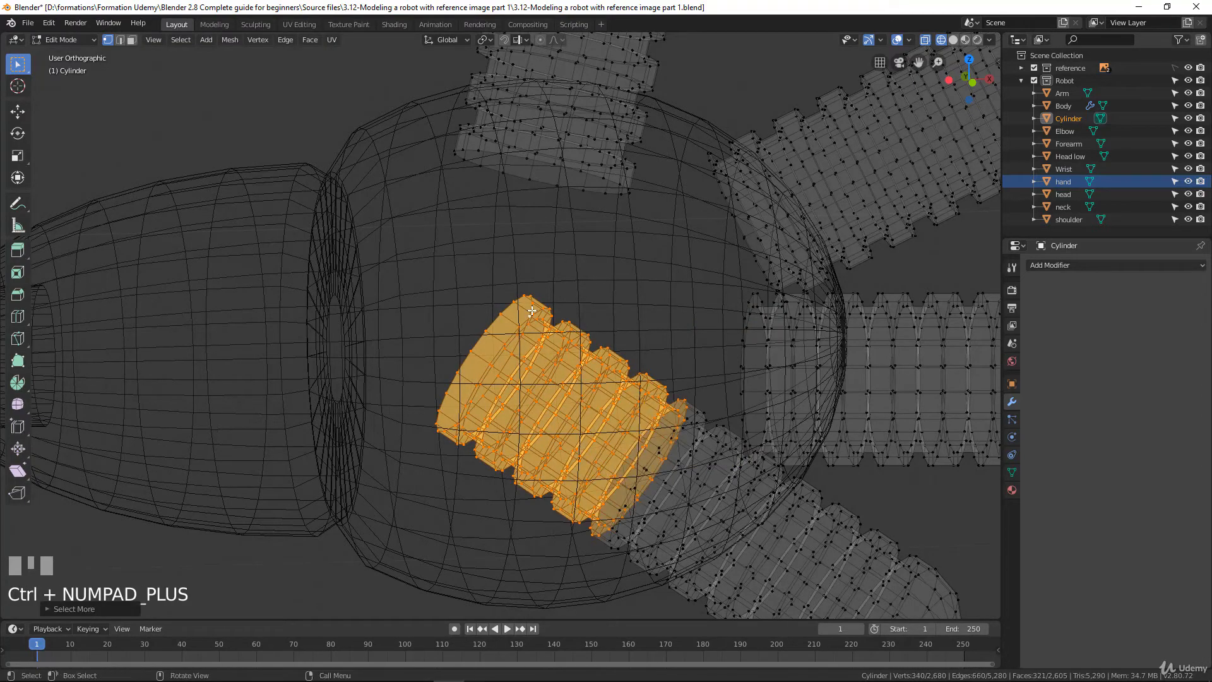
{"action": "middle_click_drag", "start_coordinate": [565, 294], "coordinate": [548, 280]}
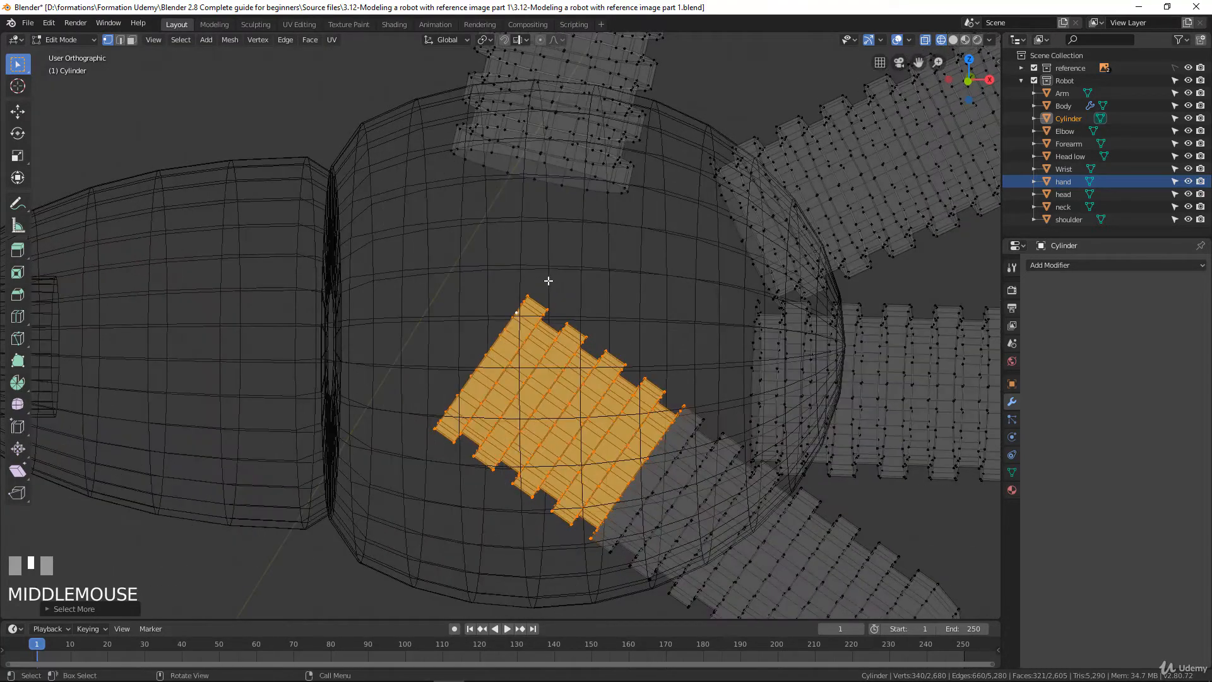
{"action": "key", "text": "x"}
{"action": "left_click", "coordinate": [548, 281]}
{"action": "scroll", "coordinate": [617, 294], "scroll_direction": "down", "scroll_amount": 4}
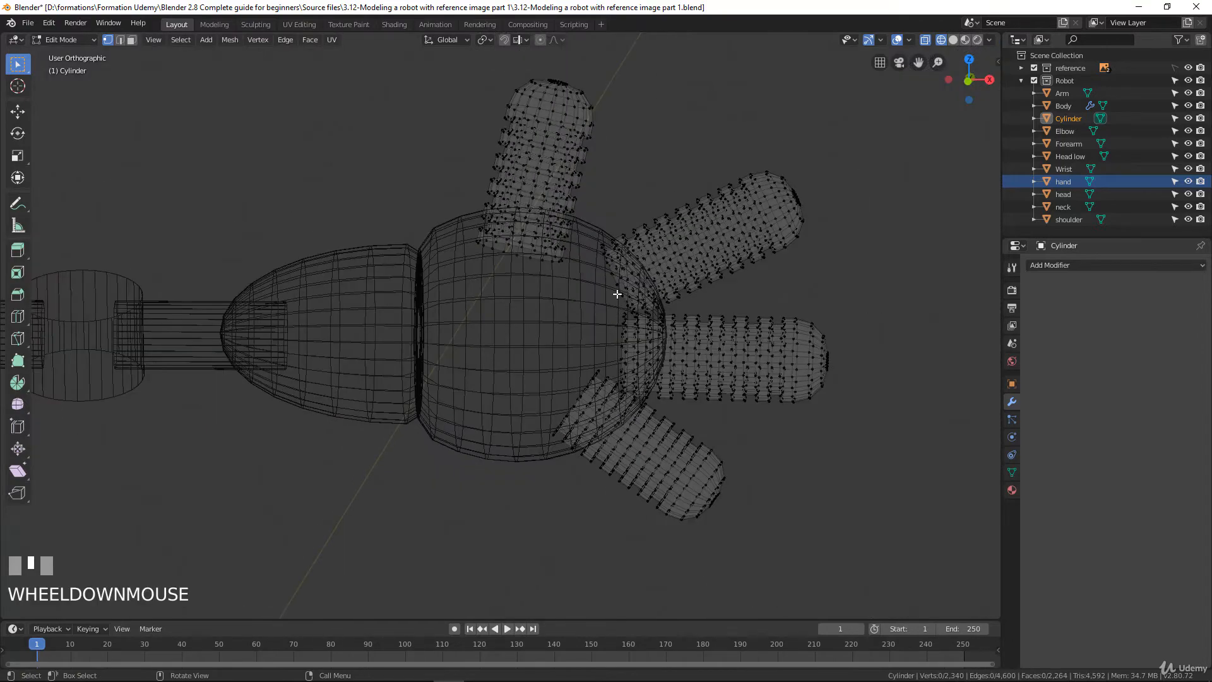
Rename the Cylinder object holding the four fingers as finger
{"action": "mouse_move", "coordinate": [587, 249]}
{"action": "middle_mouse_down"}
{"action": "mouse_move", "coordinate": [589, 224]}
{"action": "mouse_move", "coordinate": [599, 246]}
{"action": "middle_mouse_up"}
{"action": "key", "text": "KP_1"}
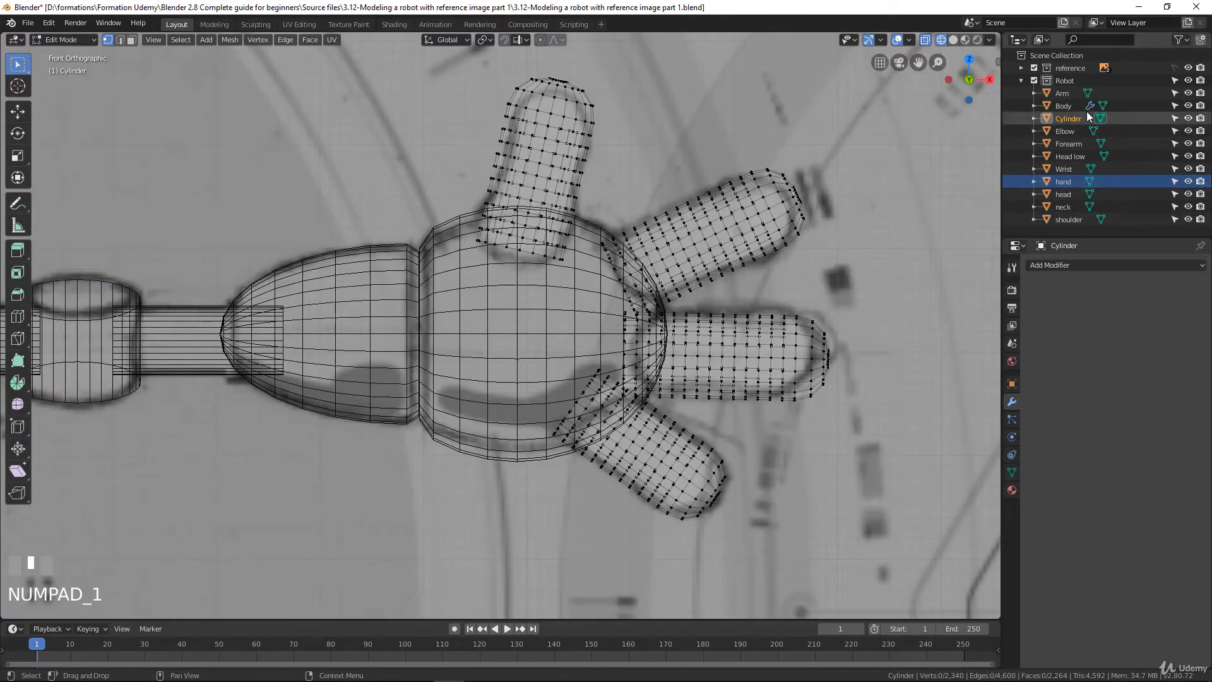
{"action": "double_click", "coordinate": [1073, 118]}
{"action": "type", "text": "f"}
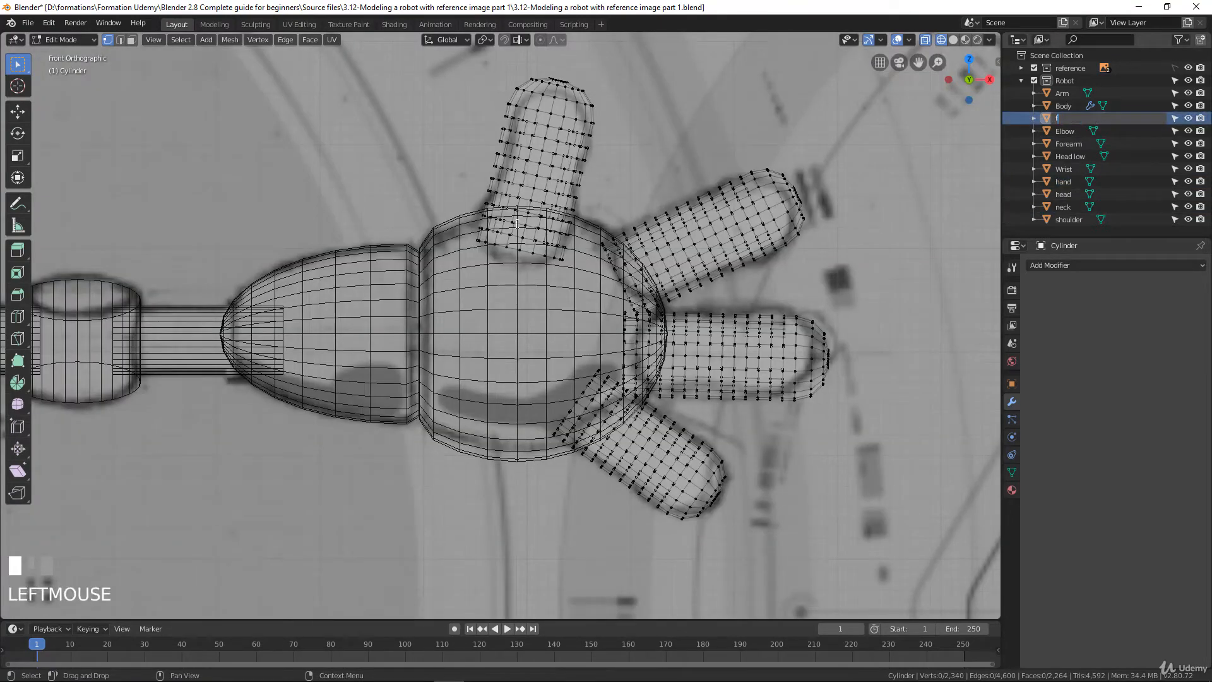
{"action": "type", "text": "inger"}
{"action": "key", "text": "Return"}
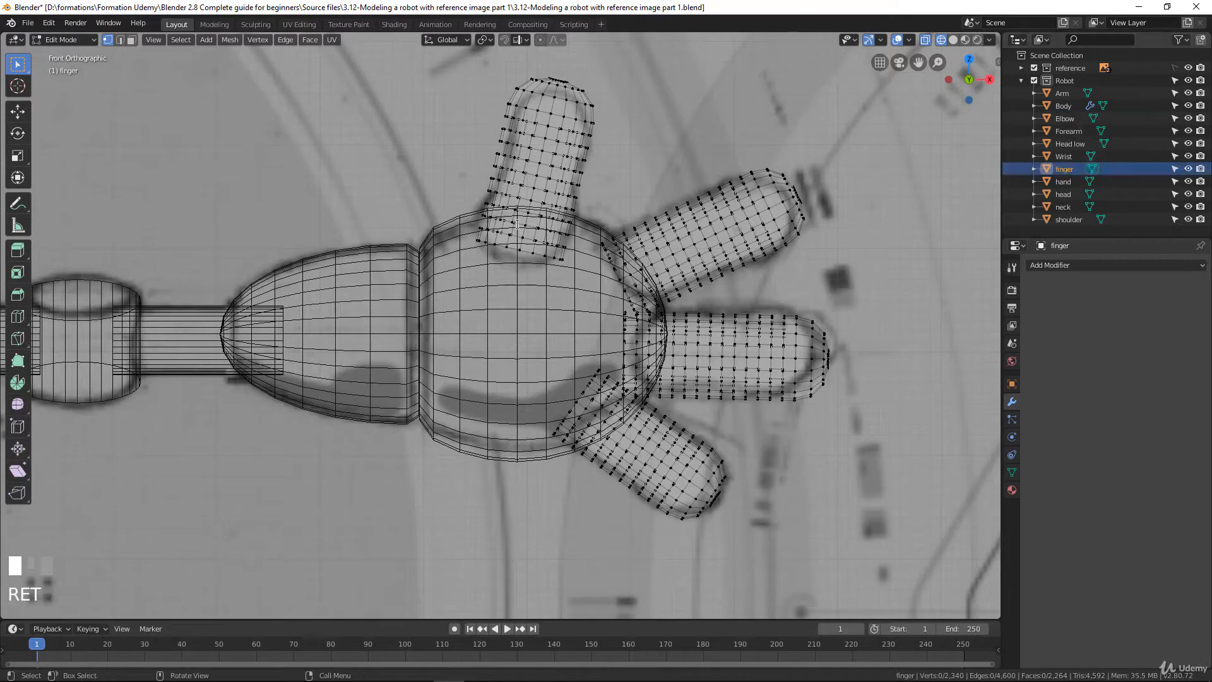
In top view, move all of the Wrist's vertices about 0.042 m along Y to centre it on the forearm
{"action": "scroll", "coordinate": [484, 311], "scroll_direction": "down", "scroll_amount": 3}
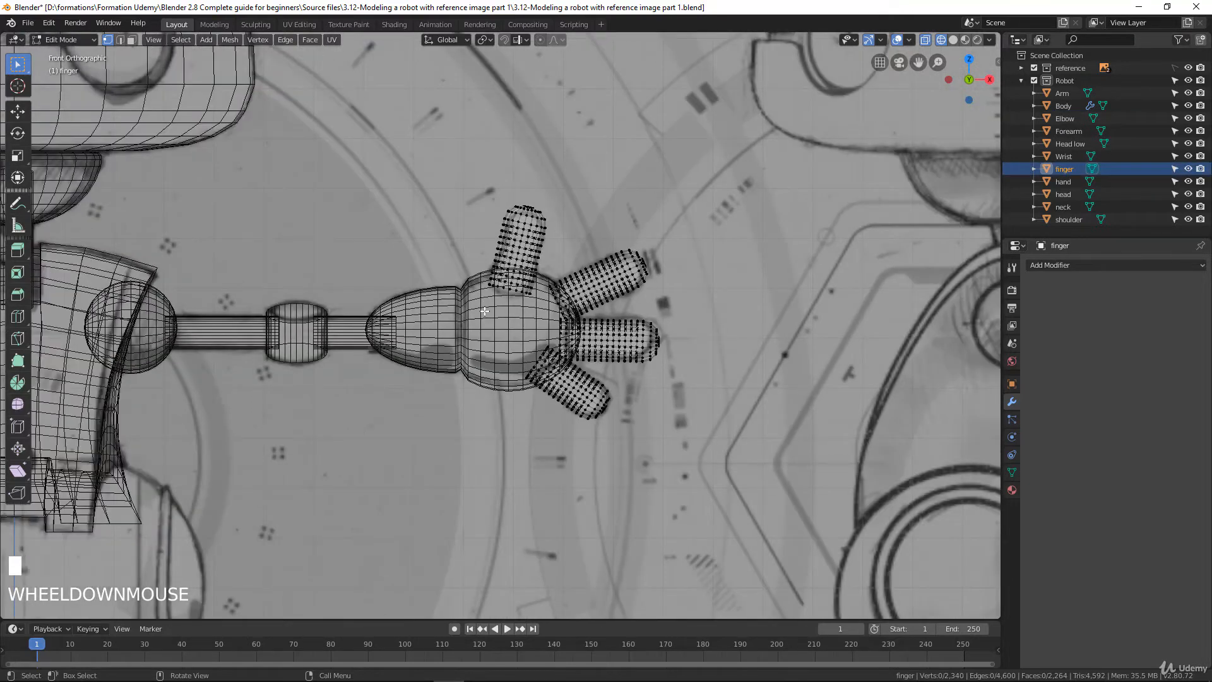
{"action": "key", "text": "KP_7"}
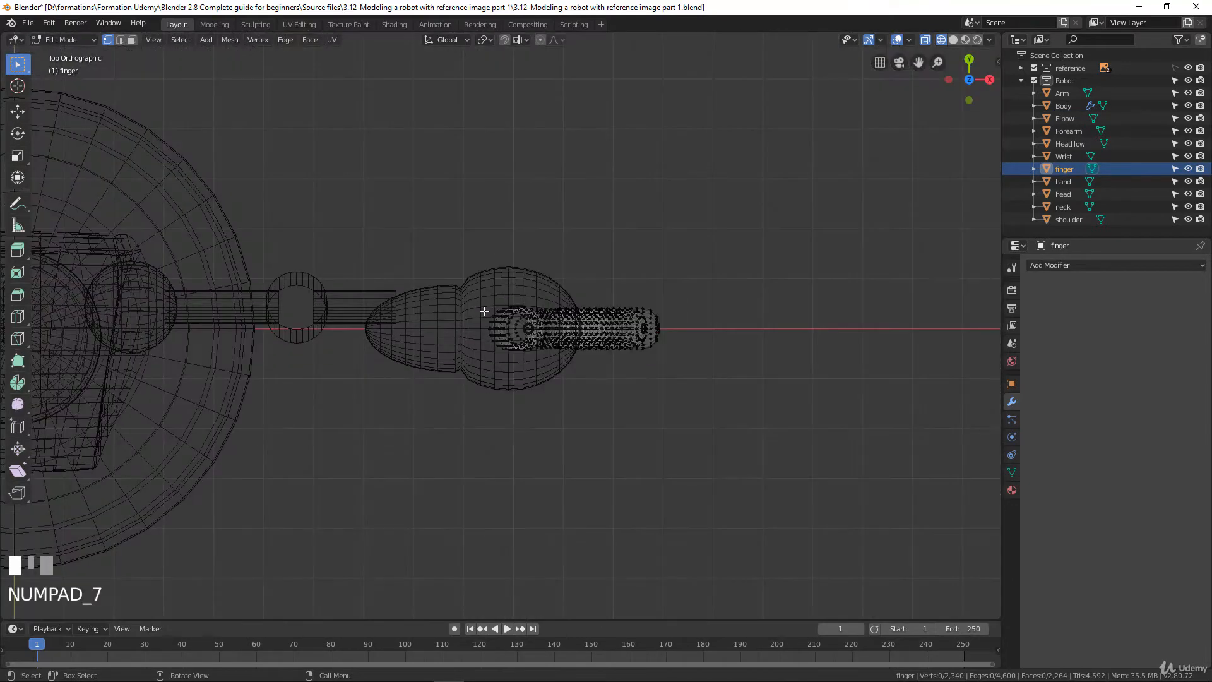
{"action": "scroll", "coordinate": [484, 310], "scroll_direction": "up", "scroll_amount": 2}
{"action": "scroll", "coordinate": [434, 295], "scroll_direction": "down", "scroll_amount": 1}
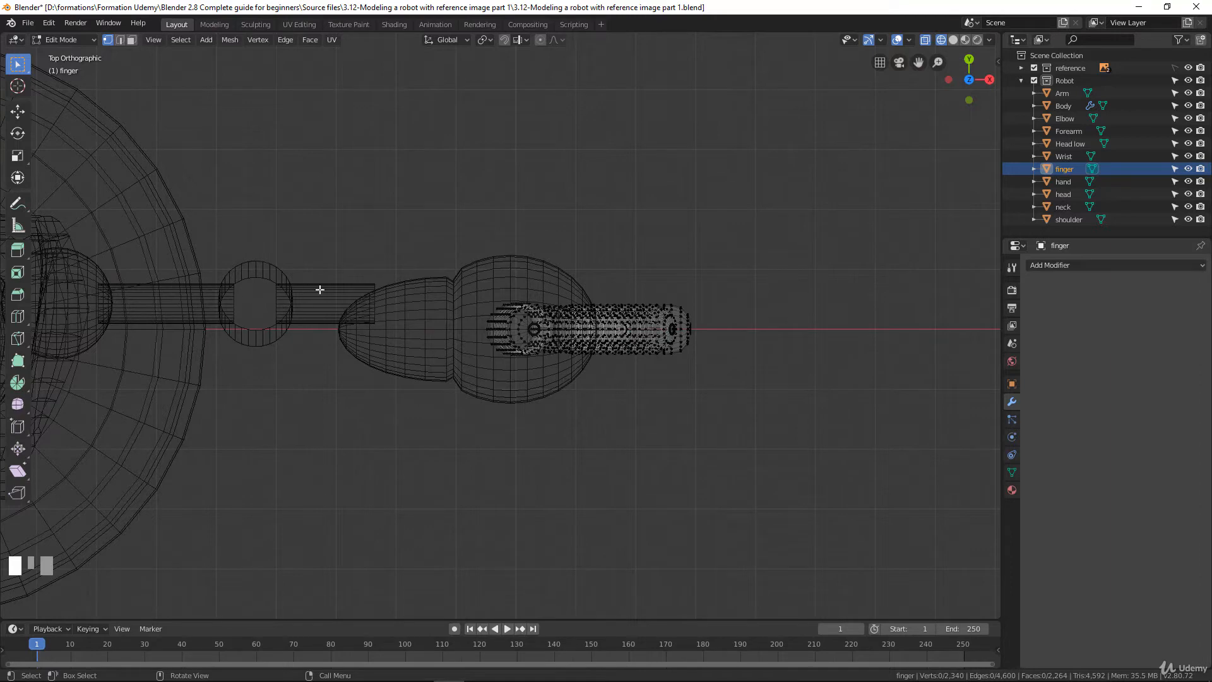
{"action": "key", "text": "Tab"}
{"action": "left_click", "coordinate": [418, 301]}
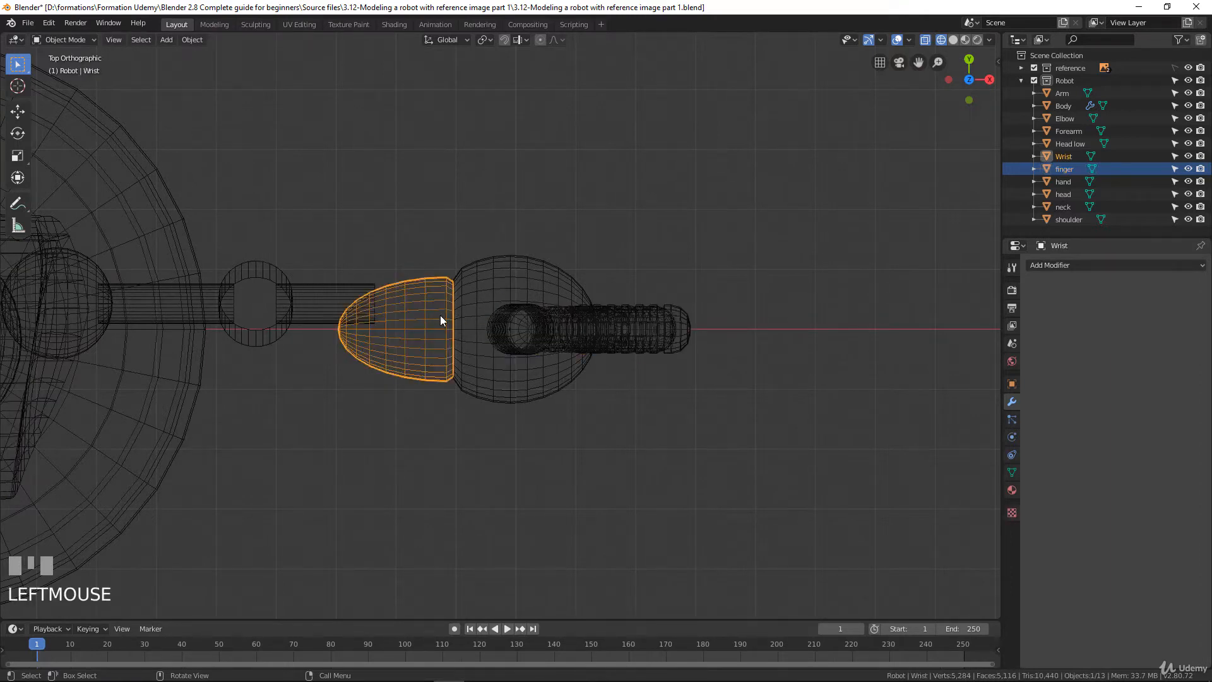
{"action": "key", "text": "Tab"}
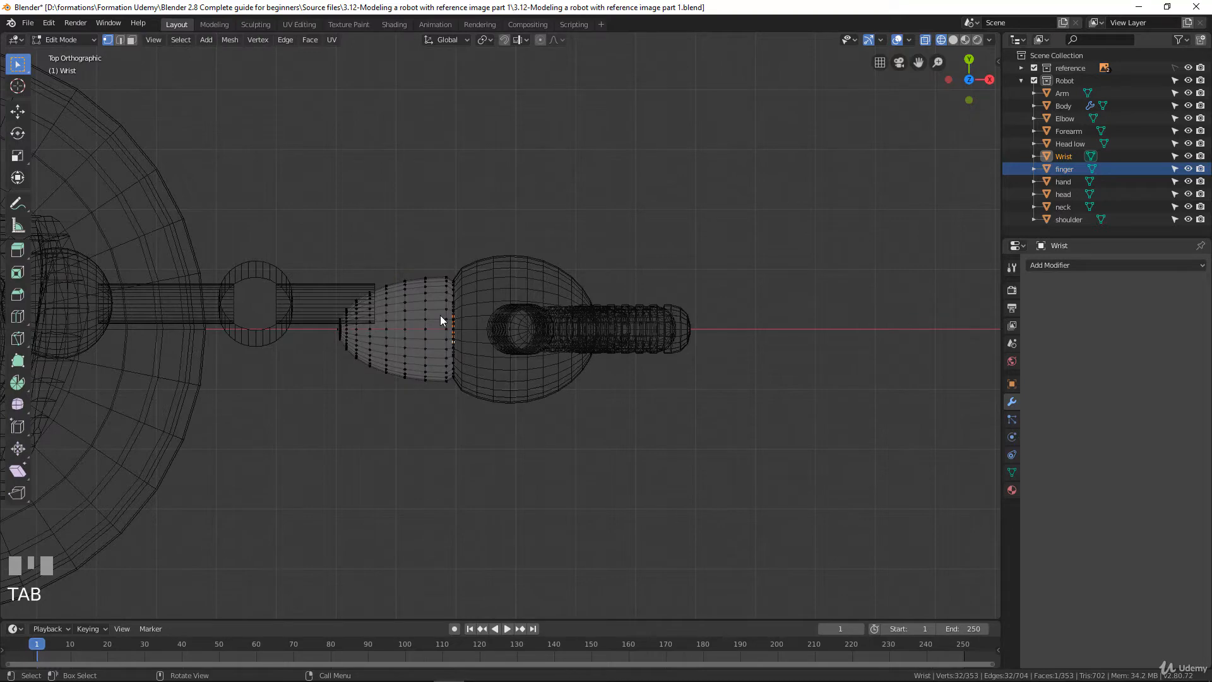
{"action": "key", "text": "a"}
{"action": "scroll", "coordinate": [441, 320], "scroll_direction": "up", "scroll_amount": 4}
{"action": "middle_click_drag", "start_coordinate": [440, 320], "coordinate": [647, 318], "text": "shift"}
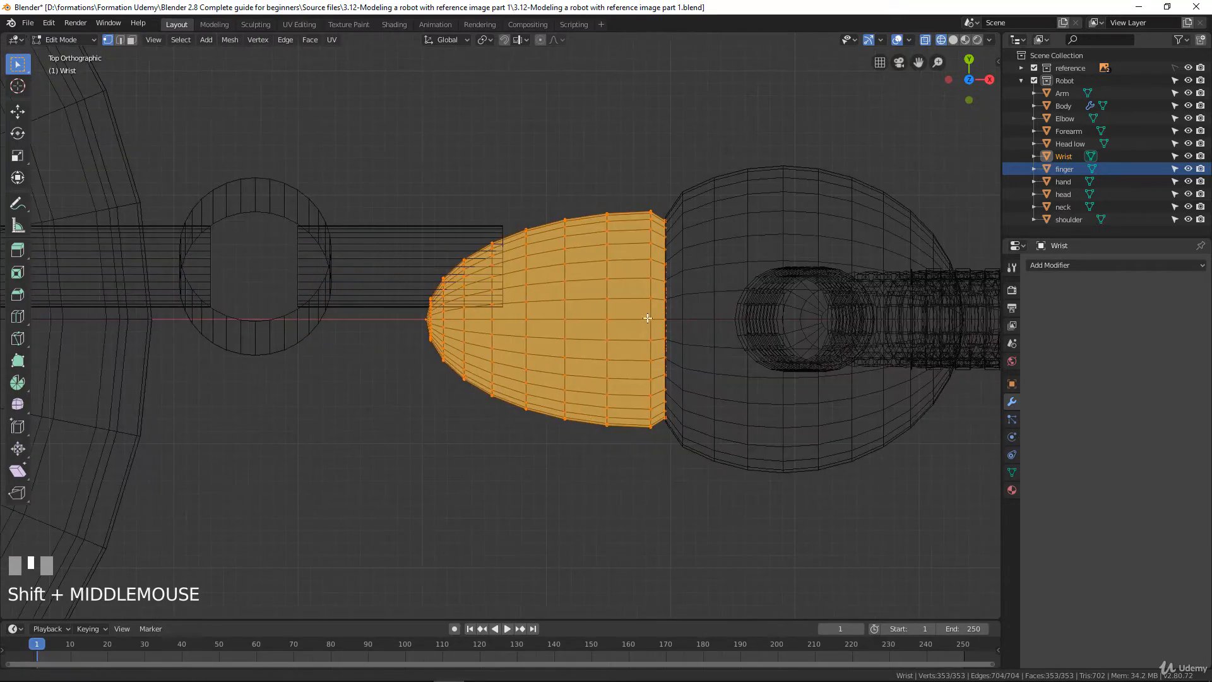
{"action": "scroll", "coordinate": [561, 353], "scroll_direction": "up", "scroll_amount": 1}
{"action": "key", "text": "g"}
{"action": "key", "text": "y"}
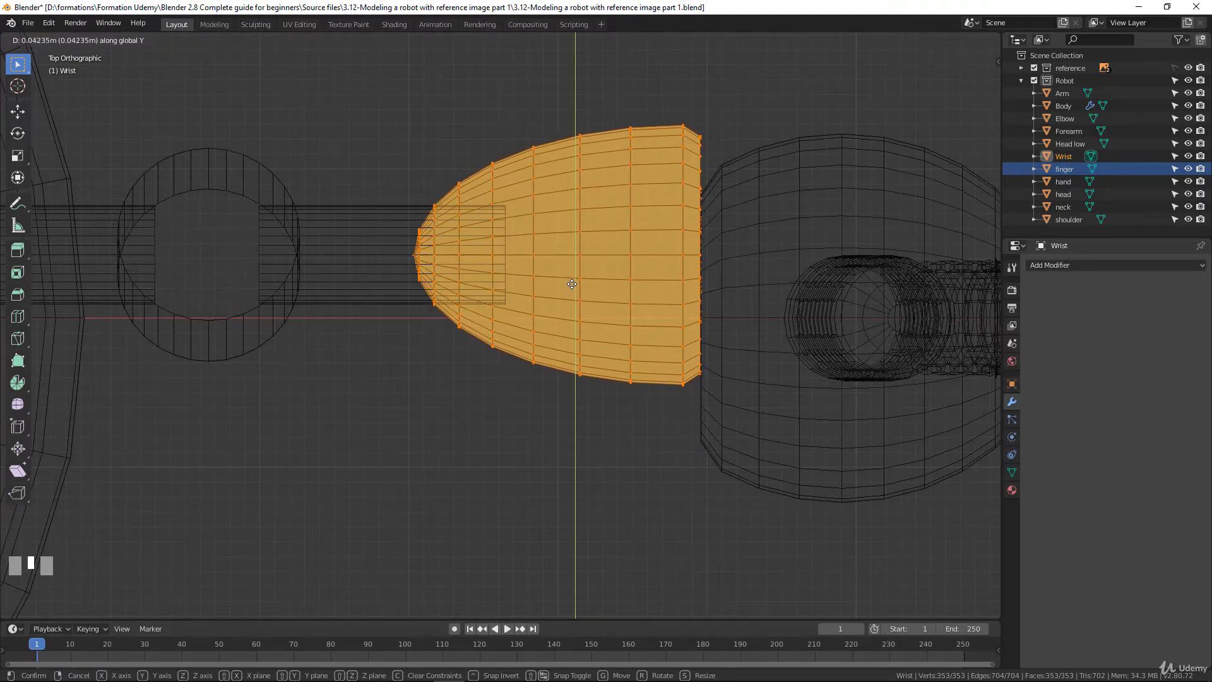
{"action": "left_click", "coordinate": [571, 284]}
{"action": "scroll", "coordinate": [715, 253], "scroll_direction": "down", "scroll_amount": 1}
Move the whole hand mesh about 0.042 m along Y in edit mode to line it up with the wrist
{"action": "key", "text": "Tab"}
{"action": "left_click", "coordinate": [715, 252]}
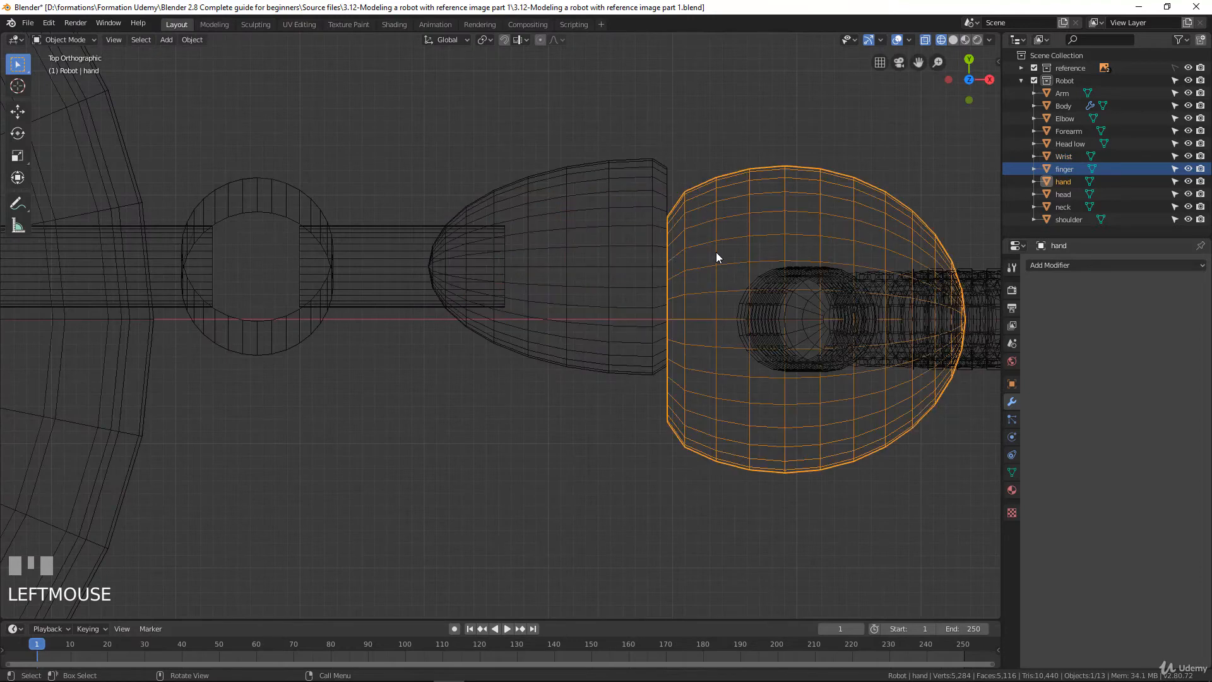
{"action": "key", "text": "Tab"}
{"action": "key", "text": "a"}
{"action": "key", "text": "a"}
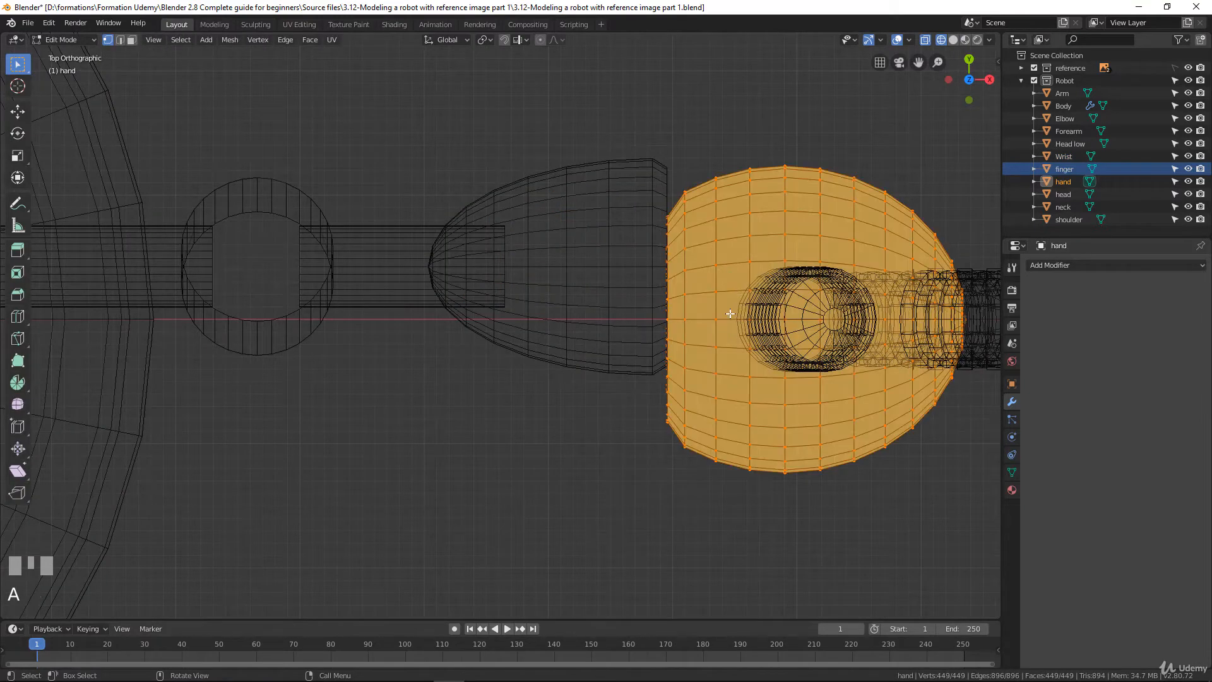
{"action": "key", "text": "g"}
{"action": "key", "text": "y"}
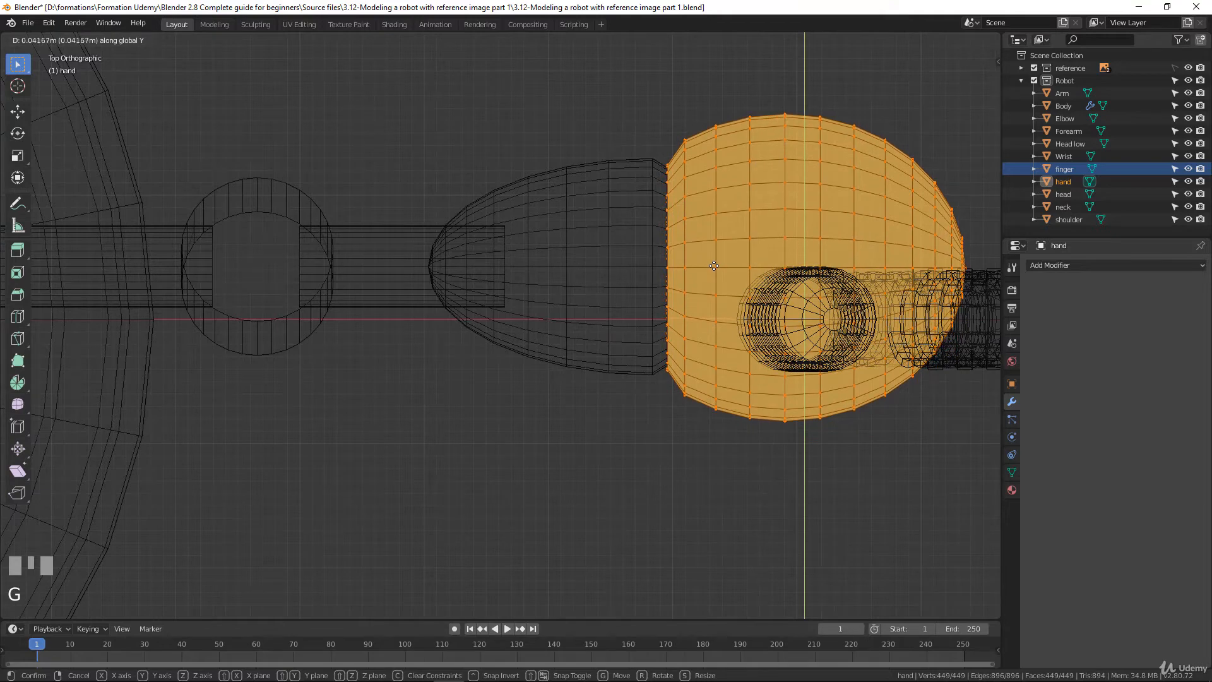
{"action": "left_click", "coordinate": [852, 304]}
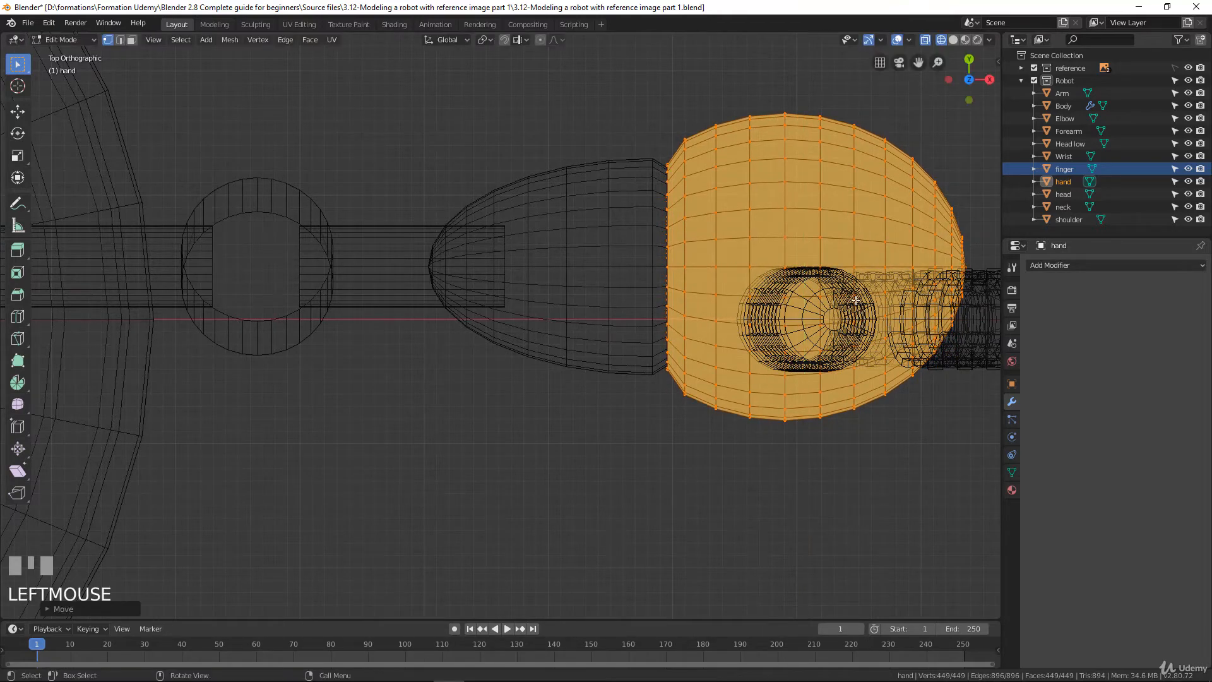
Move all of the finger mesh's vertices about 0.043 m along Y to centre the fingers on the hand
{"action": "key", "text": "Tab"}
{"action": "left_click", "coordinate": [851, 304]}
{"action": "key", "text": "Tab"}
{"action": "middle_click_drag", "start_coordinate": [851, 304], "coordinate": [685, 316], "text": "shift"}
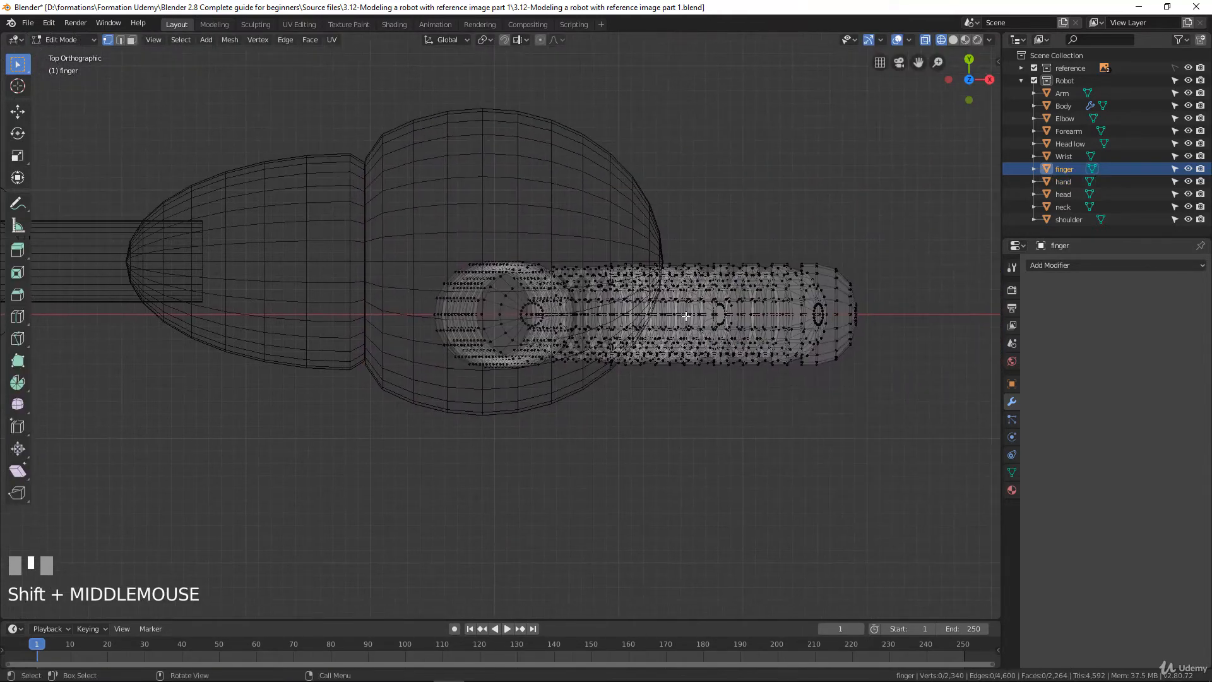
{"action": "key", "text": "a"}
{"action": "key", "text": "g"}
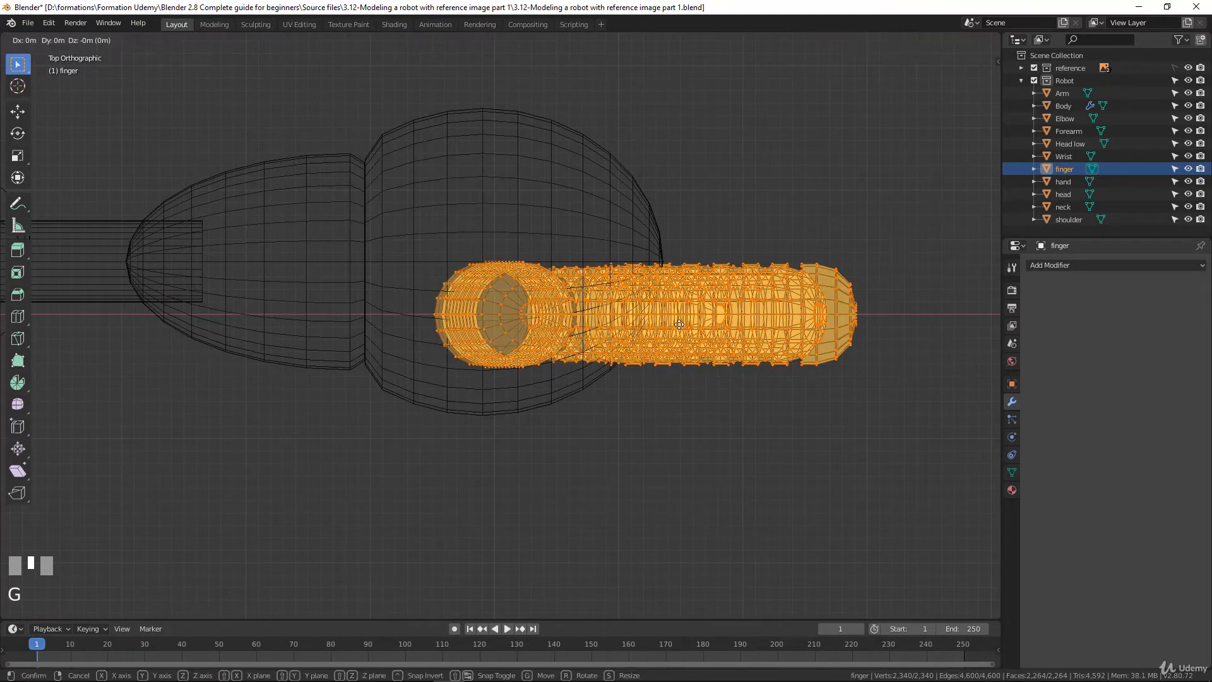
{"action": "key", "text": "y"}
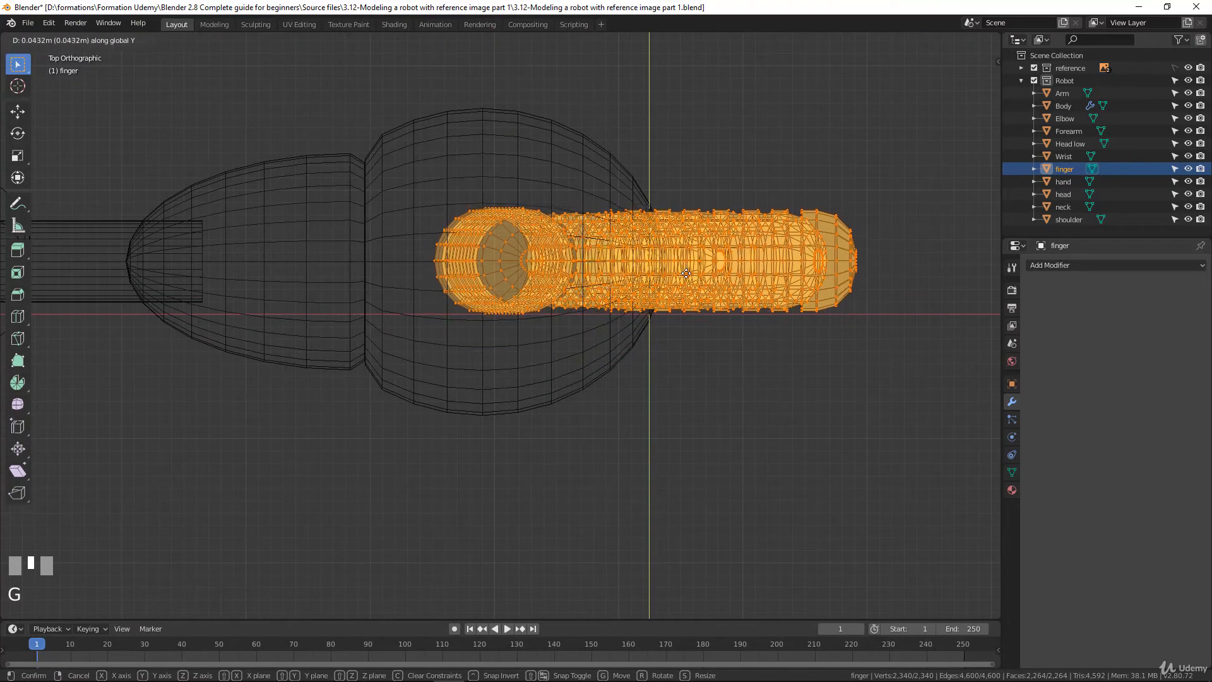
{"action": "left_click", "coordinate": [685, 272]}
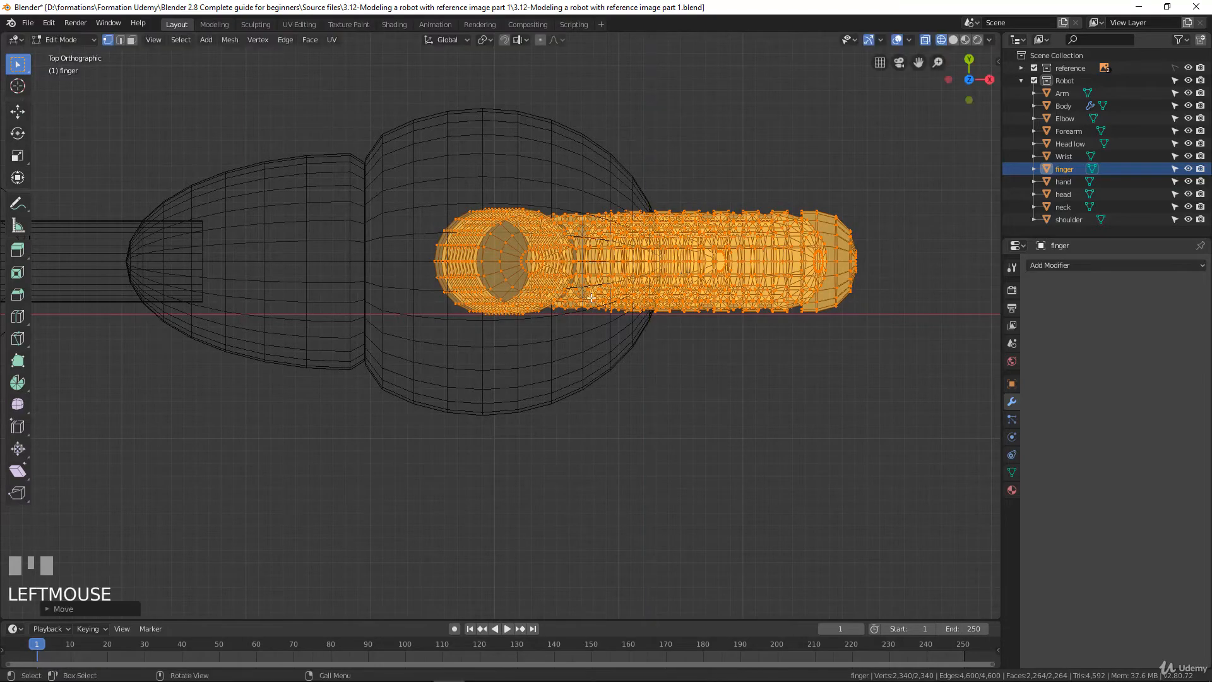
Return to object mode and display the robot in solid shading from a perspective-like angle
{"action": "key", "text": "Tab"}
{"action": "scroll", "coordinate": [551, 358], "scroll_direction": "down", "scroll_amount": 5}
{"action": "middle_click_drag", "start_coordinate": [551, 357], "coordinate": [435, 310]}
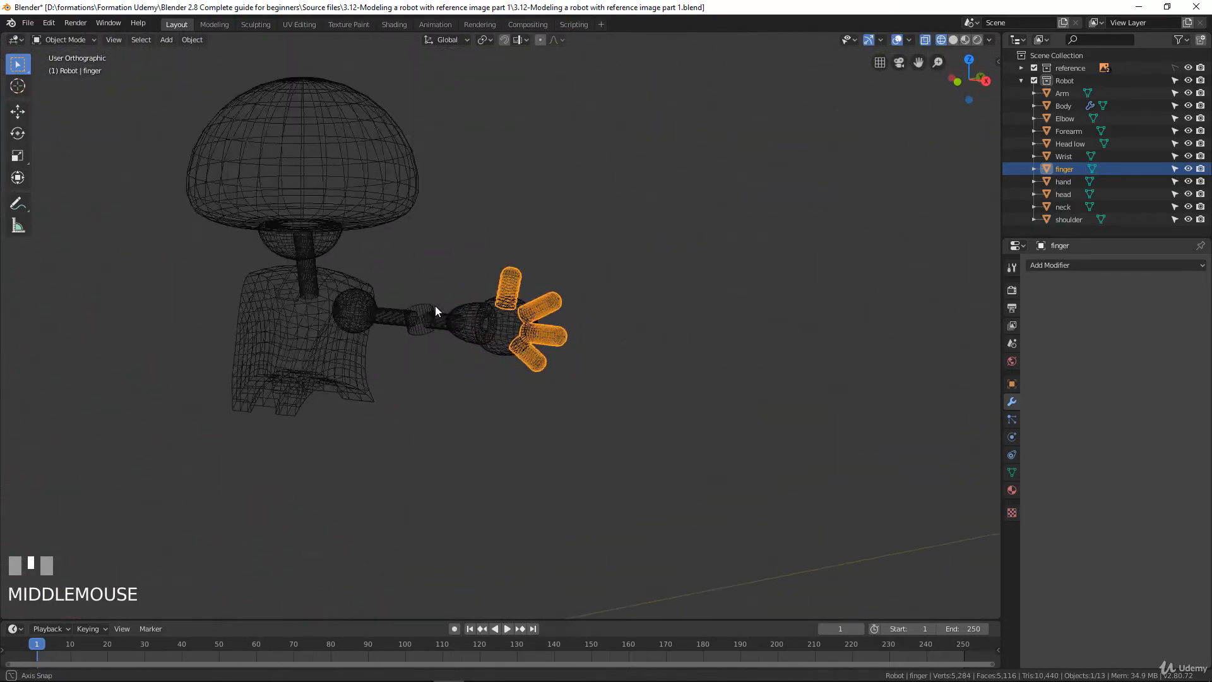
{"action": "key", "text": "z"}
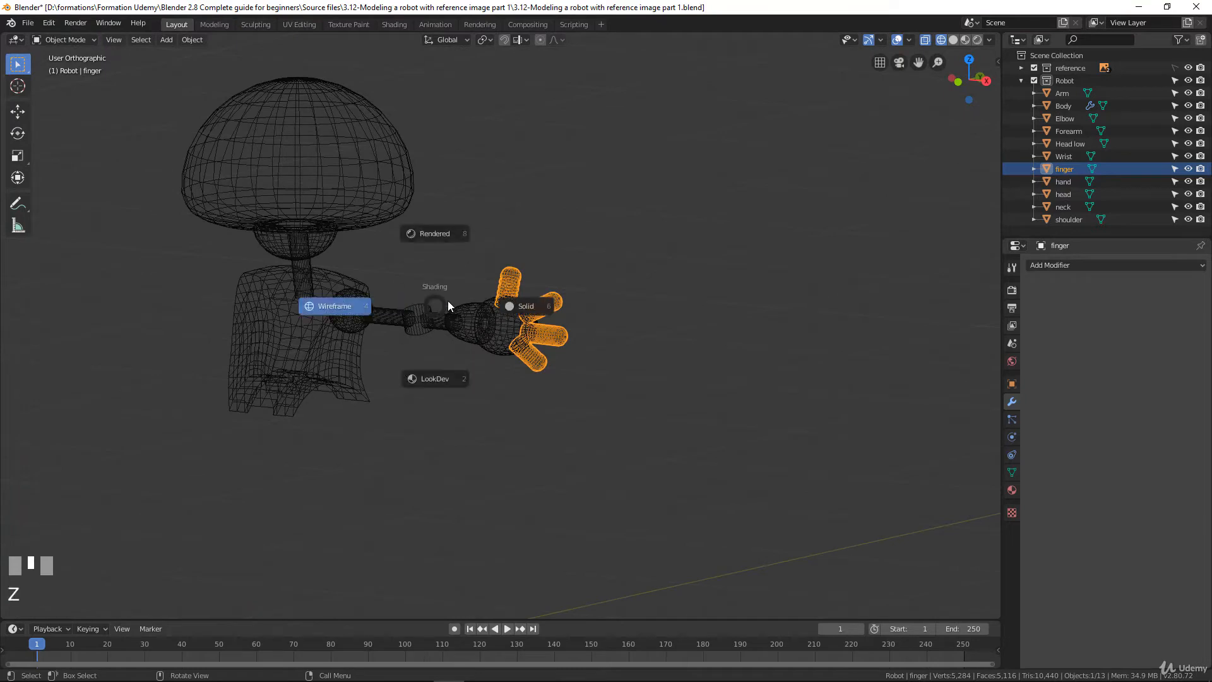
{"action": "left_click", "coordinate": [508, 306]}
{"action": "mouse_move", "coordinate": [508, 305]}
{"action": "middle_mouse_down"}
{"action": "mouse_move", "coordinate": [419, 396]}
{"action": "mouse_move", "coordinate": [284, 402]}
{"action": "mouse_move", "coordinate": [476, 388]}
{"action": "mouse_move", "coordinate": [543, 408]}
{"action": "mouse_move", "coordinate": [528, 409]}
{"action": "middle_mouse_up"}
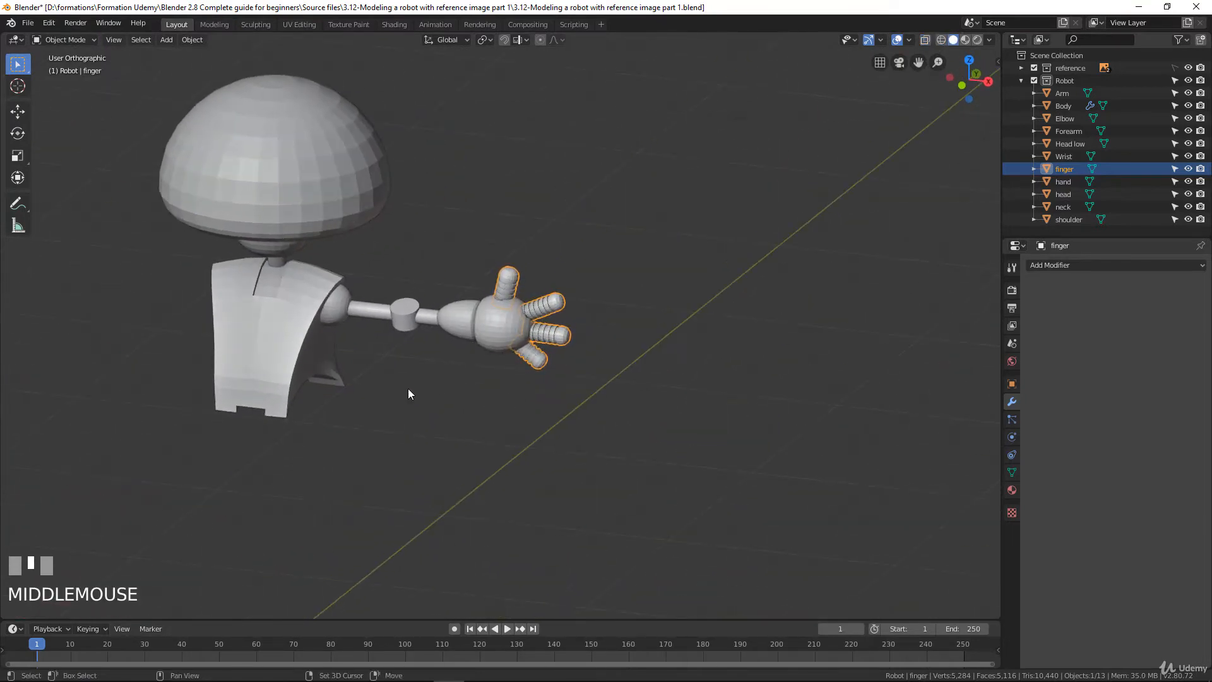
Add a Mirror modifier on the X axis to the finger object
{"action": "middle_click_drag", "start_coordinate": [408, 394], "coordinate": [486, 263], "text": "shift"}
{"action": "middle_click_drag", "start_coordinate": [567, 295], "coordinate": [577, 293]}
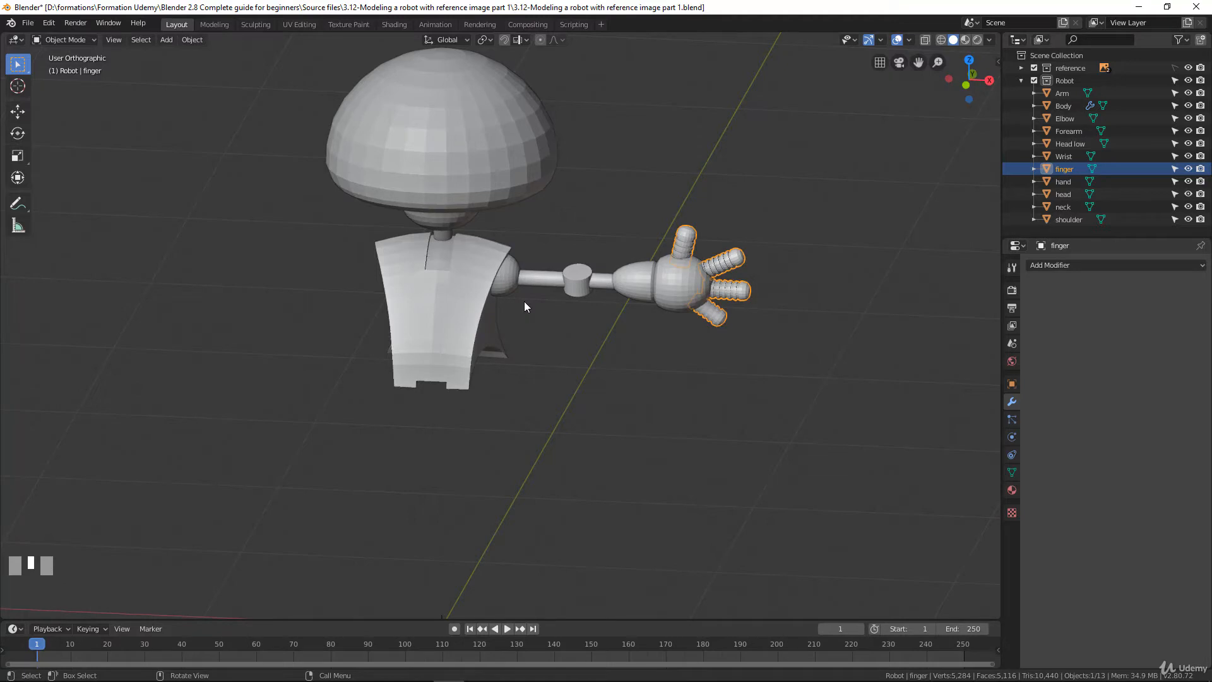
{"action": "left_click", "coordinate": [1062, 265]}
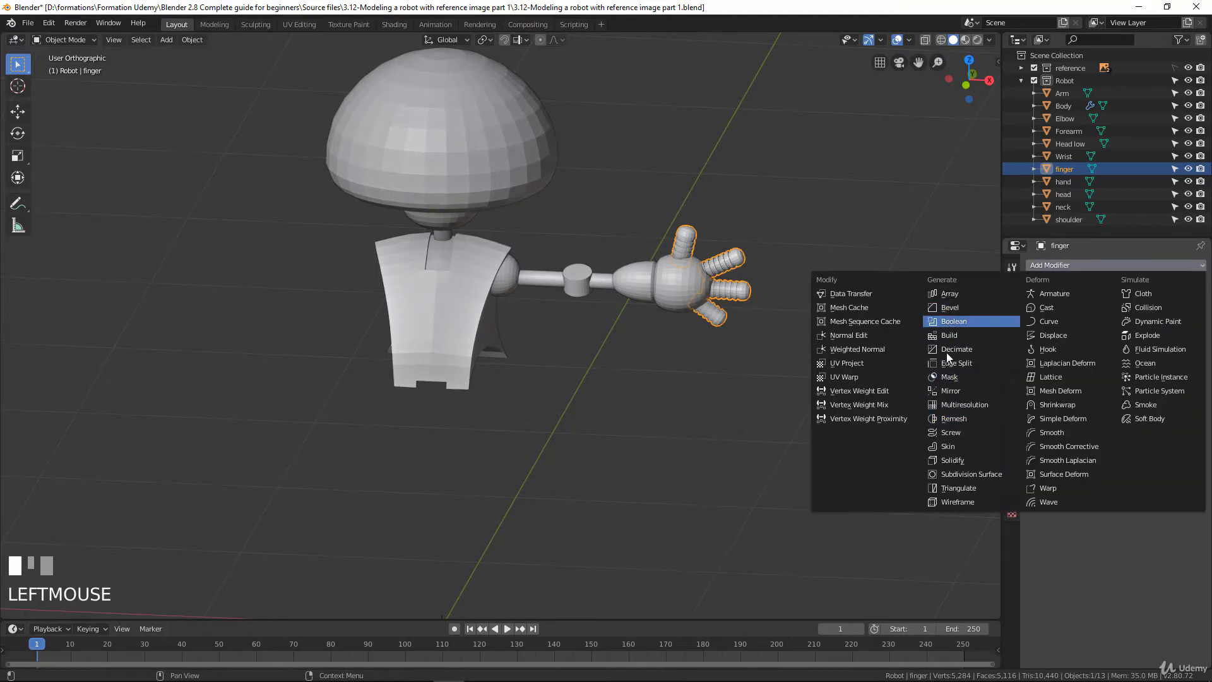
{"action": "left_click", "coordinate": [949, 391]}
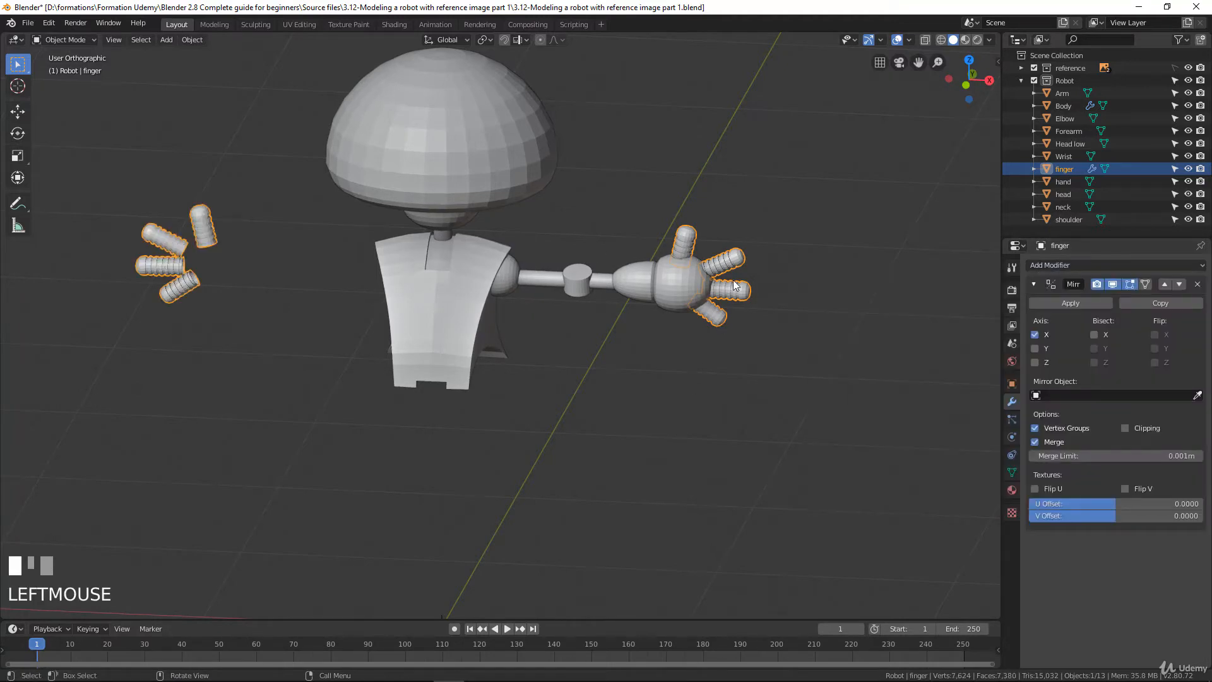
Select the shoulder, arm, elbow, forearm, wrist and hand with the finger object active, and link its modifiers to them
{"action": "scroll", "coordinate": [589, 301], "scroll_direction": "up", "scroll_amount": 3}
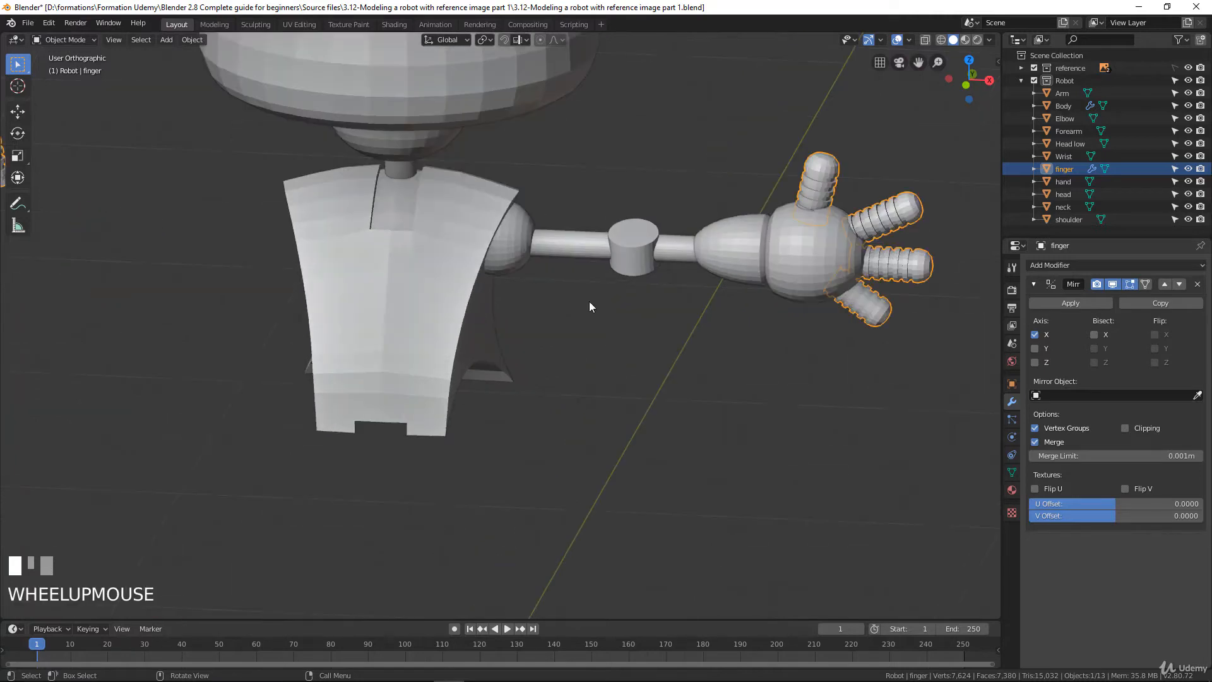
{"action": "left_click", "coordinate": [519, 236]}
{"action": "left_click", "coordinate": [564, 244], "text": "shift"}
{"action": "left_click", "coordinate": [650, 241], "text": "shift"}
{"action": "left_click", "coordinate": [718, 237], "text": "shift"}
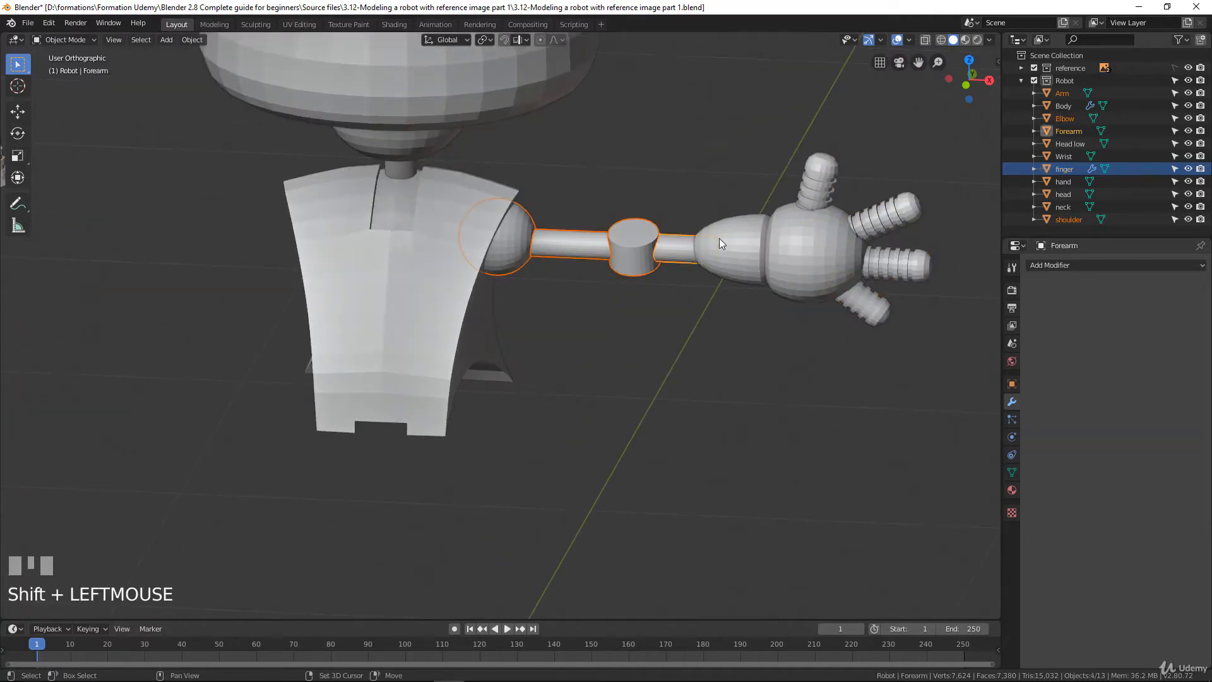
{"action": "left_click", "coordinate": [719, 237], "text": "shift"}
{"action": "left_click", "coordinate": [787, 242], "text": "shift"}
{"action": "left_click", "coordinate": [827, 183], "text": "shift"}
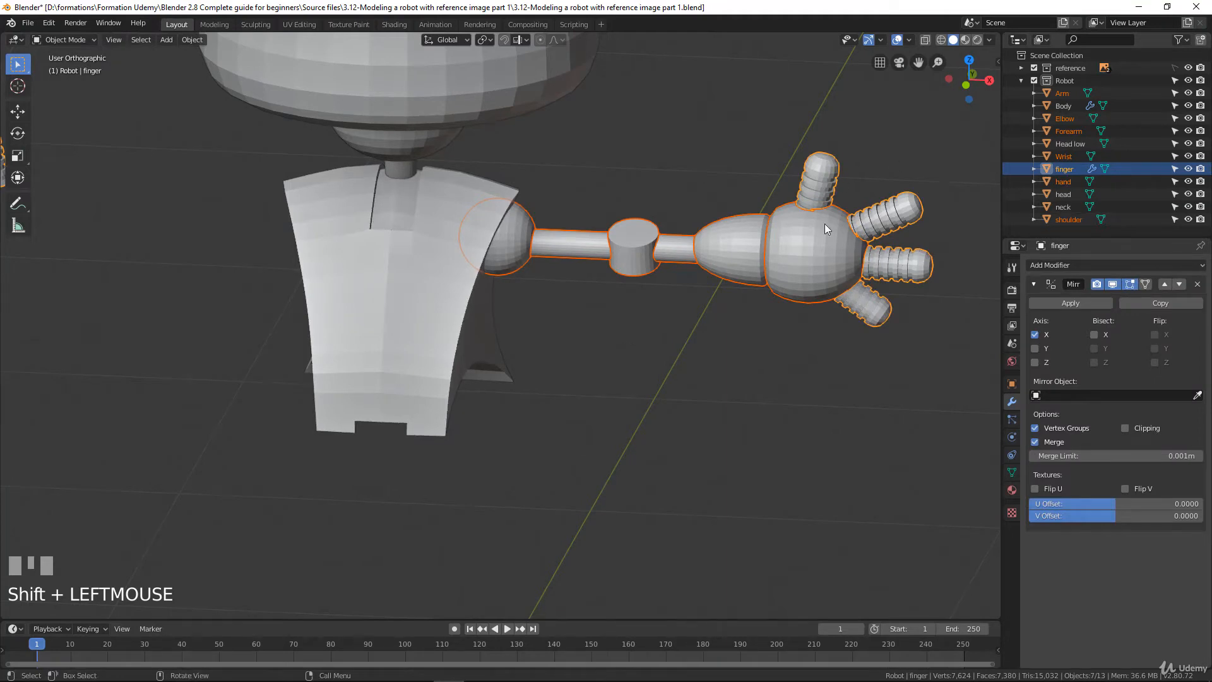
{"action": "scroll", "coordinate": [710, 206], "scroll_direction": "down", "scroll_amount": 3}
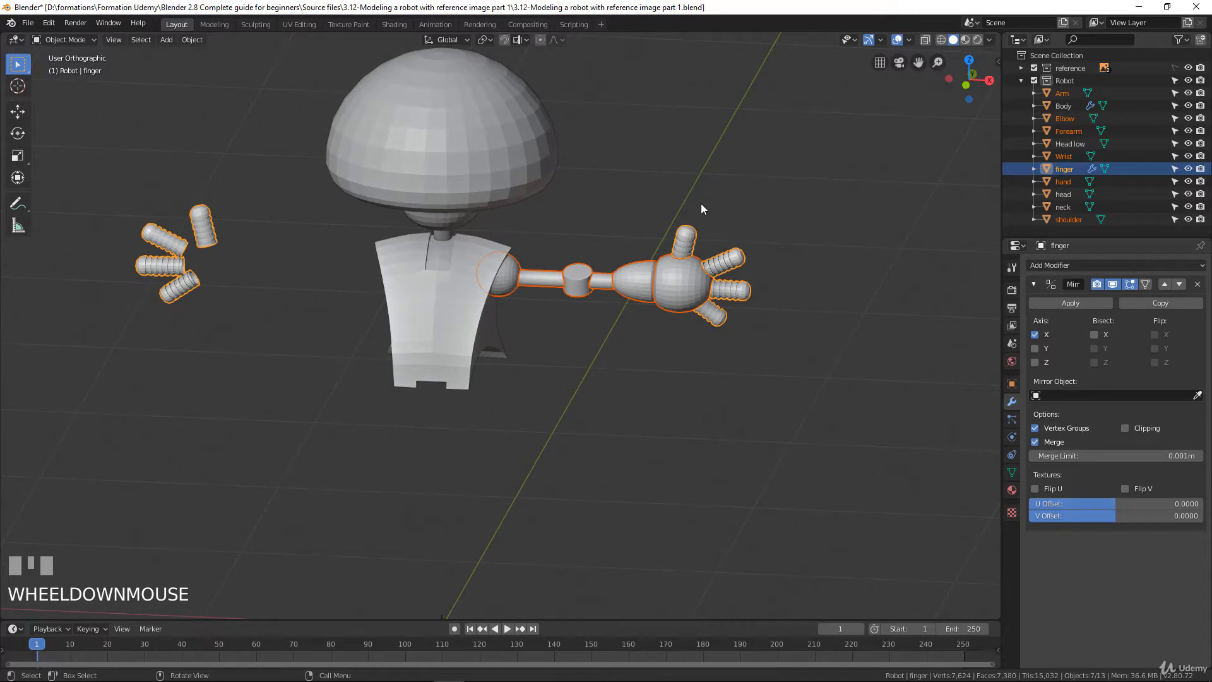
{"action": "key", "text": "ctrl+l"}
{"action": "mouse_move", "coordinate": [700, 203]}
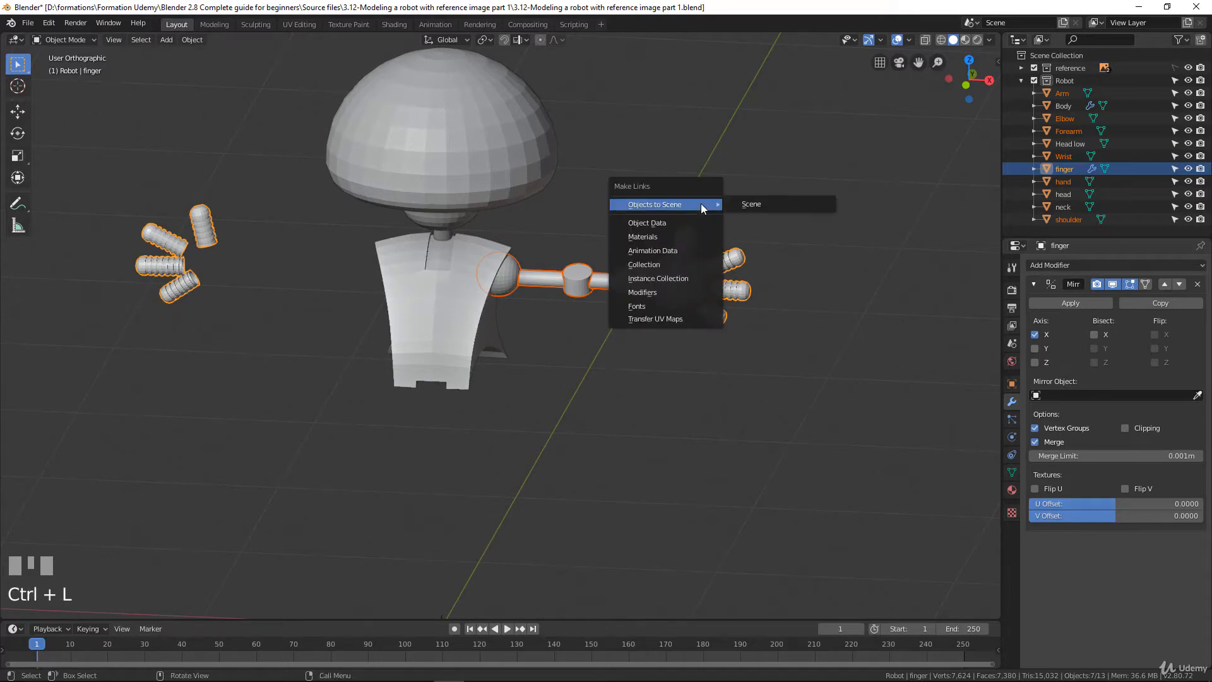
{"action": "left_click", "coordinate": [660, 293]}
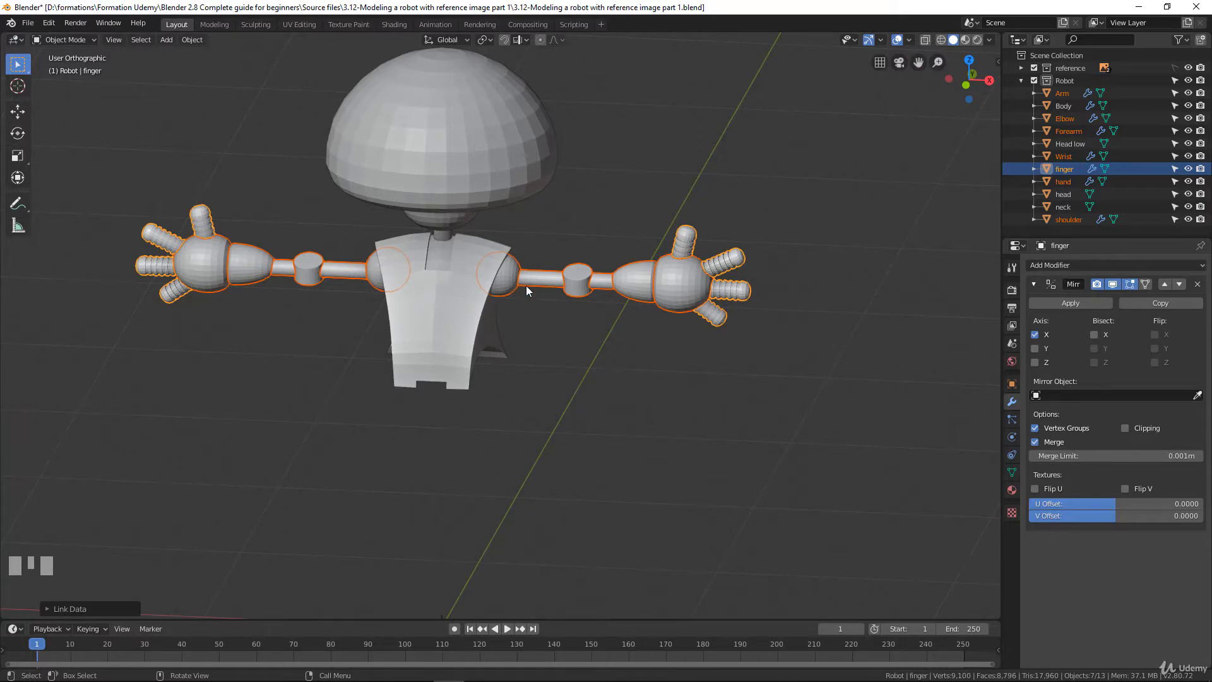
{"action": "left_click", "coordinate": [571, 281]}
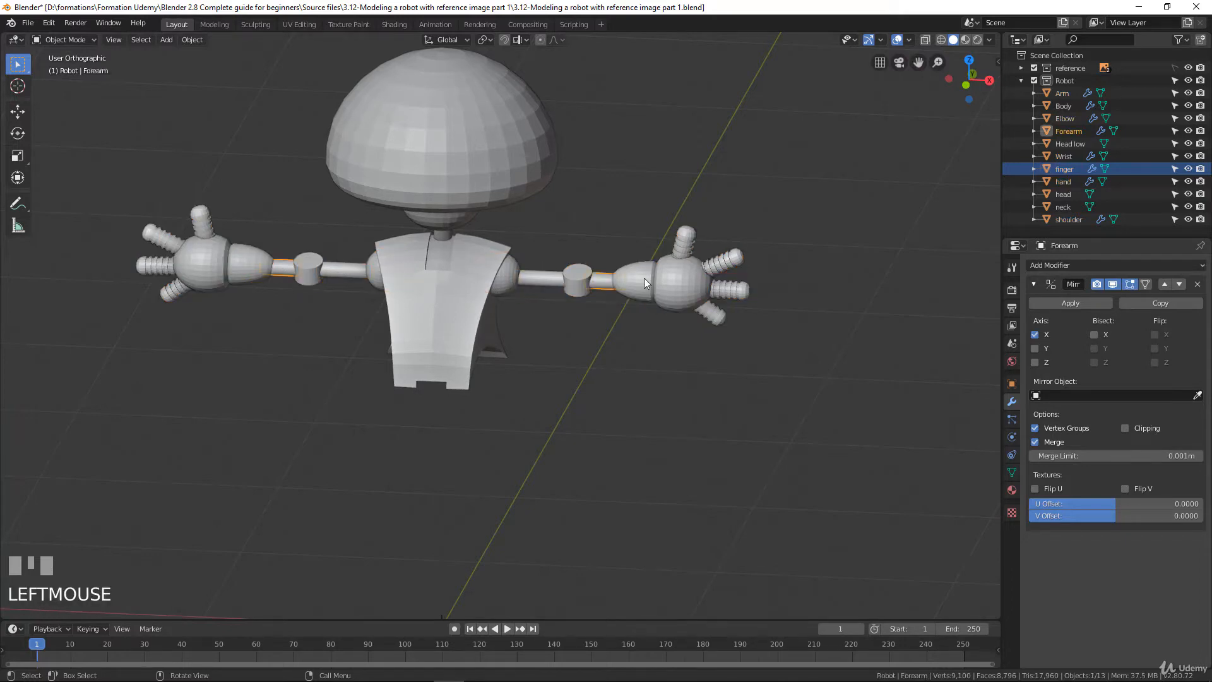
Inspect the mirrored hand, fingers and arm up close and from a distance
{"action": "left_click", "coordinate": [673, 276]}
{"action": "scroll", "coordinate": [587, 211], "scroll_direction": "up", "scroll_amount": 2}
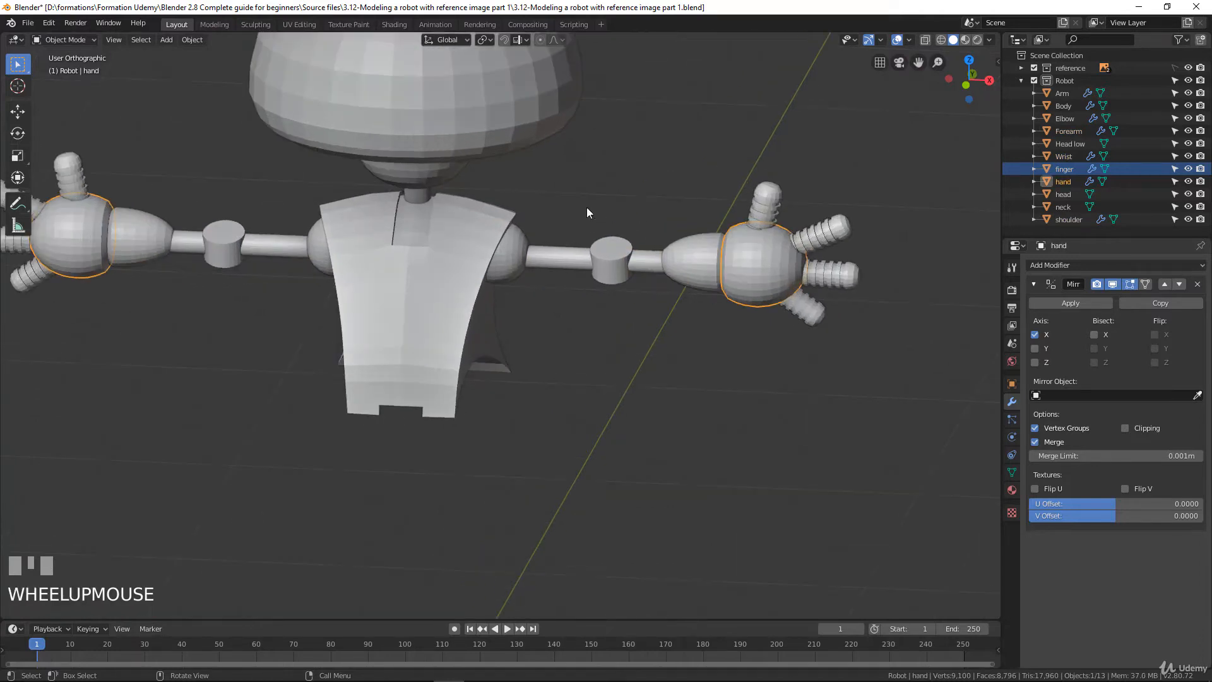
{"action": "scroll", "coordinate": [756, 214], "scroll_direction": "up", "scroll_amount": 3}
{"action": "middle_click_drag", "start_coordinate": [835, 211], "coordinate": [683, 247], "text": "shift"}
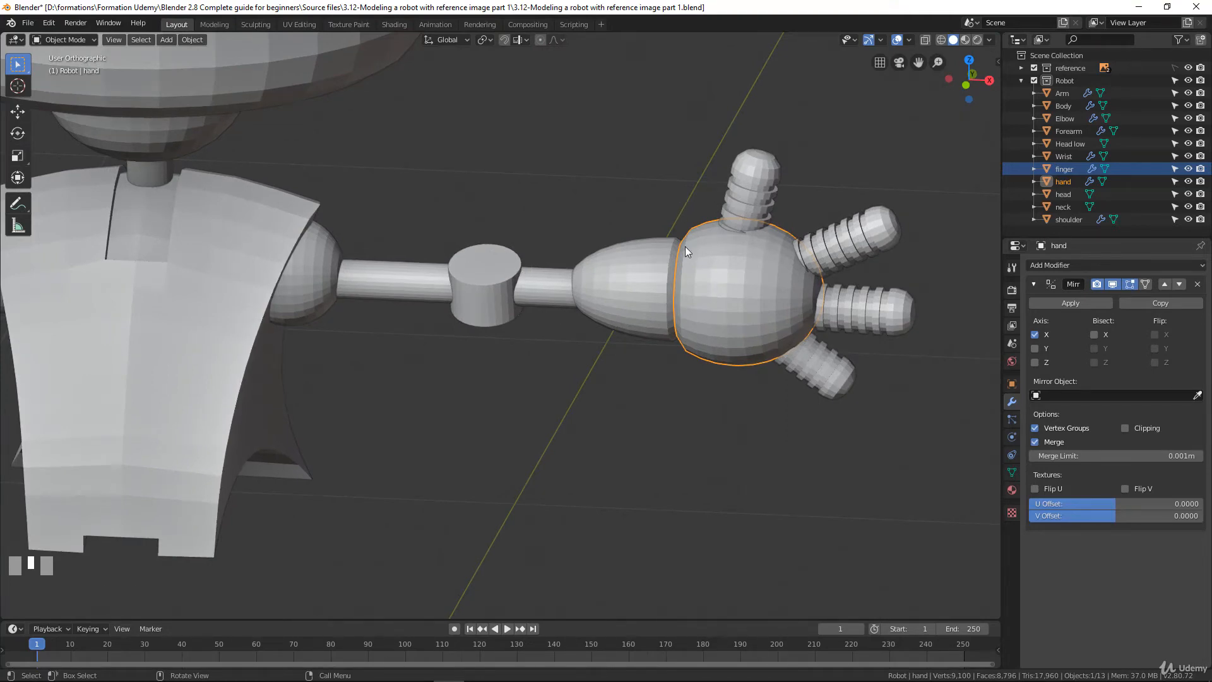
{"action": "scroll", "coordinate": [673, 302], "scroll_direction": "down", "scroll_amount": 6}
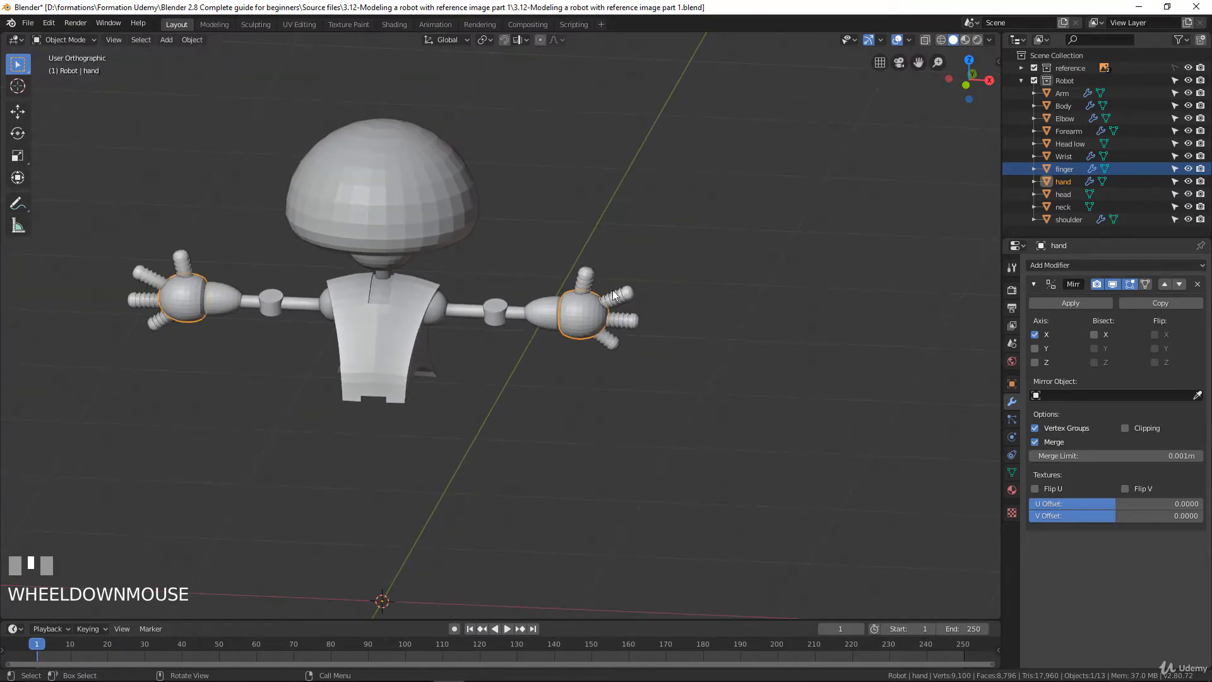
{"action": "scroll", "coordinate": [543, 331], "scroll_direction": "up", "scroll_amount": 3}
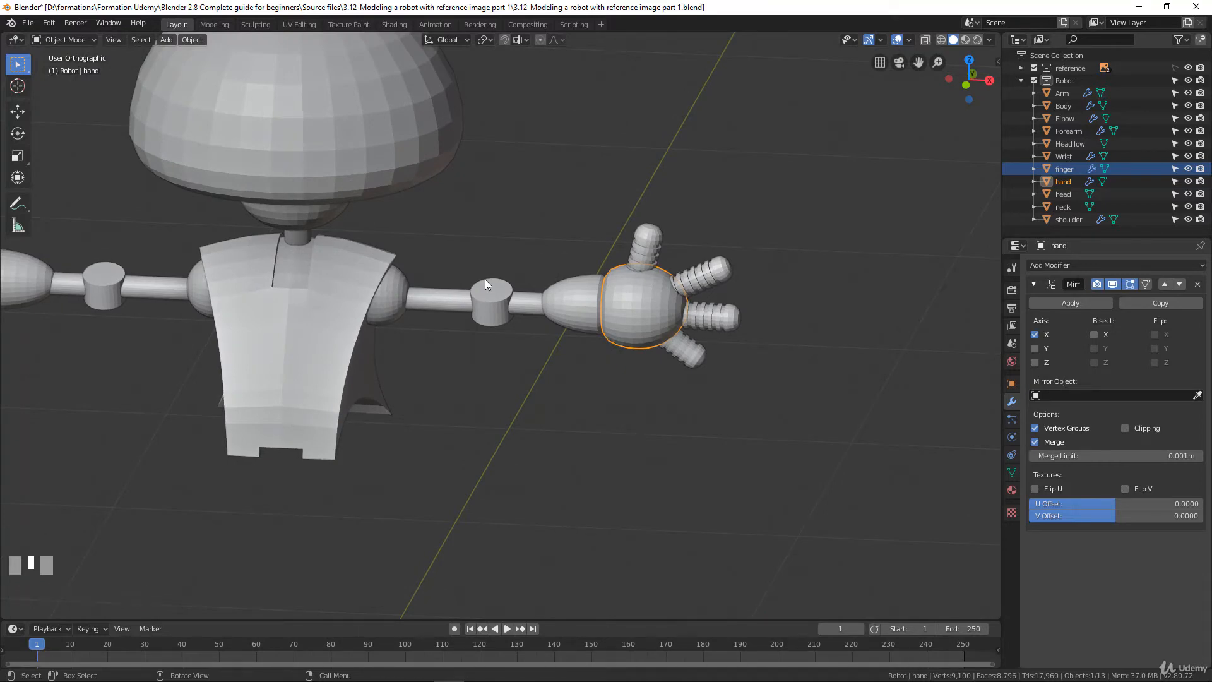
Add a UV sphere in the front view for the robot's lower body
{"action": "key", "text": "KP_1"}
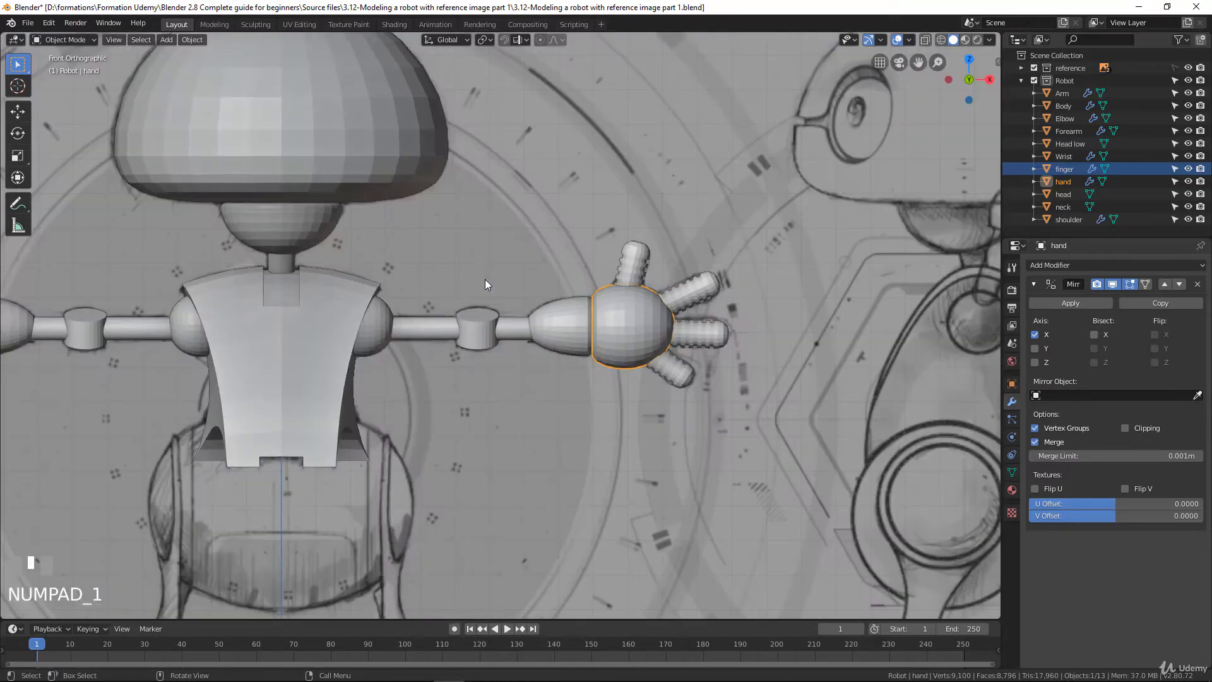
{"action": "scroll", "coordinate": [467, 377], "scroll_direction": "down", "scroll_amount": 1}
{"action": "scroll", "coordinate": [467, 378], "scroll_direction": "up", "scroll_amount": 2}
{"action": "middle_click_drag", "start_coordinate": [467, 378], "coordinate": [571, 283], "text": "shift"}
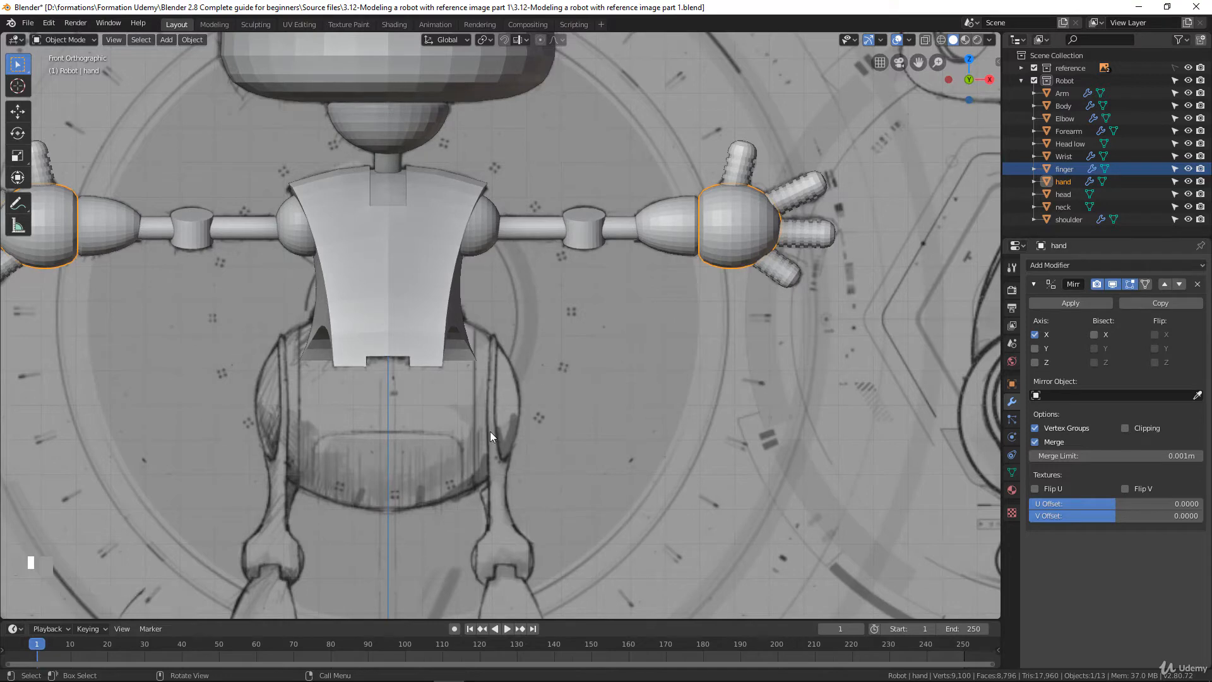
{"action": "scroll", "coordinate": [451, 305], "scroll_direction": "down", "scroll_amount": 4}
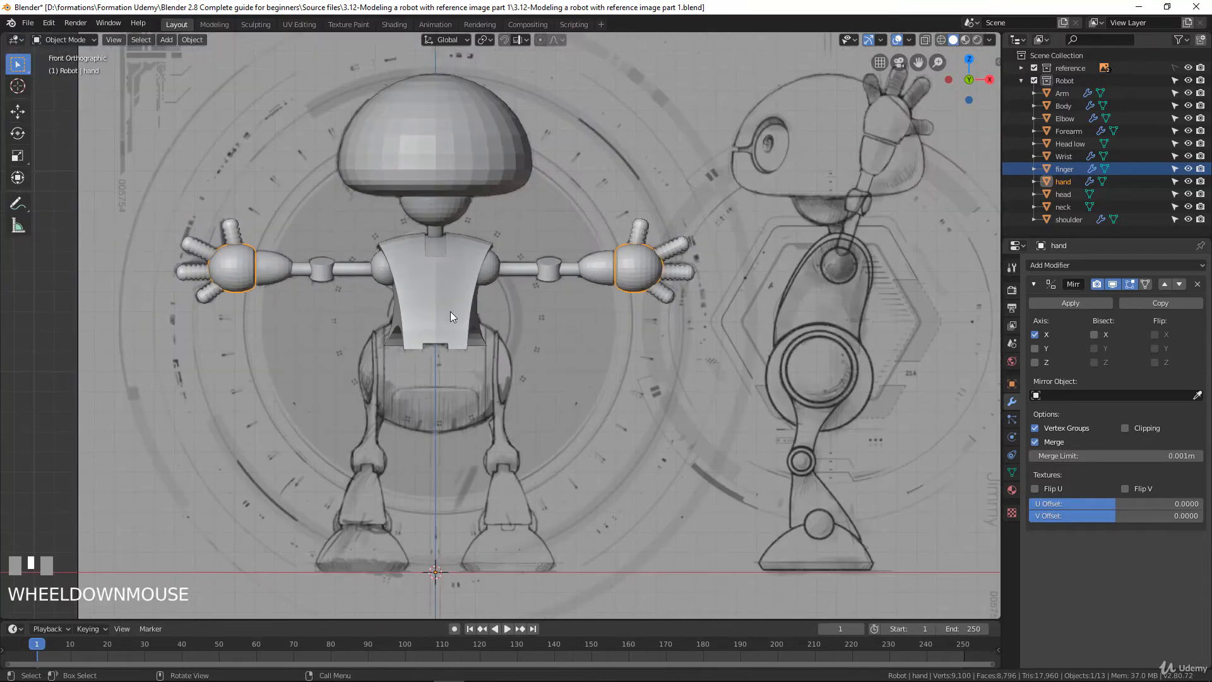
{"action": "scroll", "coordinate": [449, 312], "scroll_direction": "up", "scroll_amount": 3}
{"action": "scroll", "coordinate": [452, 316], "scroll_direction": "down", "scroll_amount": 1}
{"action": "key", "text": "shift+a"}
{"action": "mouse_move", "coordinate": [456, 328]}
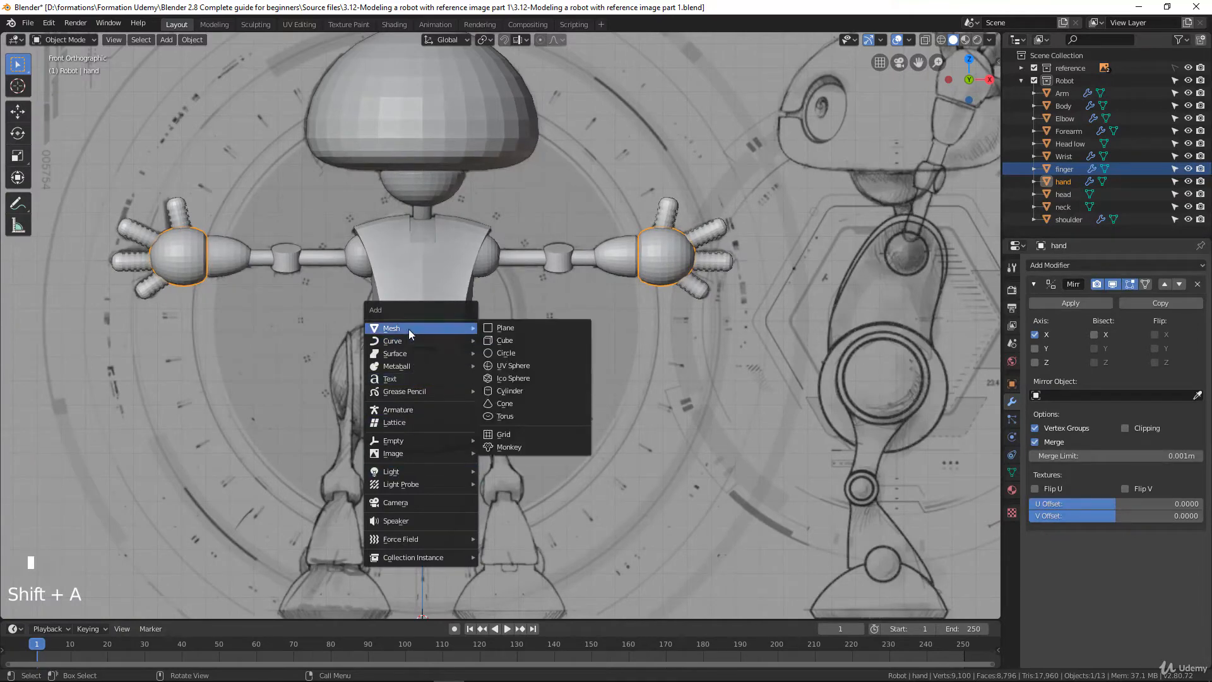
{"action": "left_click", "coordinate": [517, 365]}
Rotate the sphere's mesh 90 degrees in edit mode so its poles point sideways in the front view
{"action": "scroll", "coordinate": [483, 399], "scroll_direction": "down", "scroll_amount": 3}
{"action": "scroll", "coordinate": [484, 404], "scroll_direction": "up", "scroll_amount": 1}
{"action": "middle_click_drag", "start_coordinate": [491, 459], "coordinate": [530, 286], "text": "shift"}
{"action": "scroll", "coordinate": [529, 286], "scroll_direction": "down", "scroll_amount": 2}
{"action": "key", "text": "Tab"}
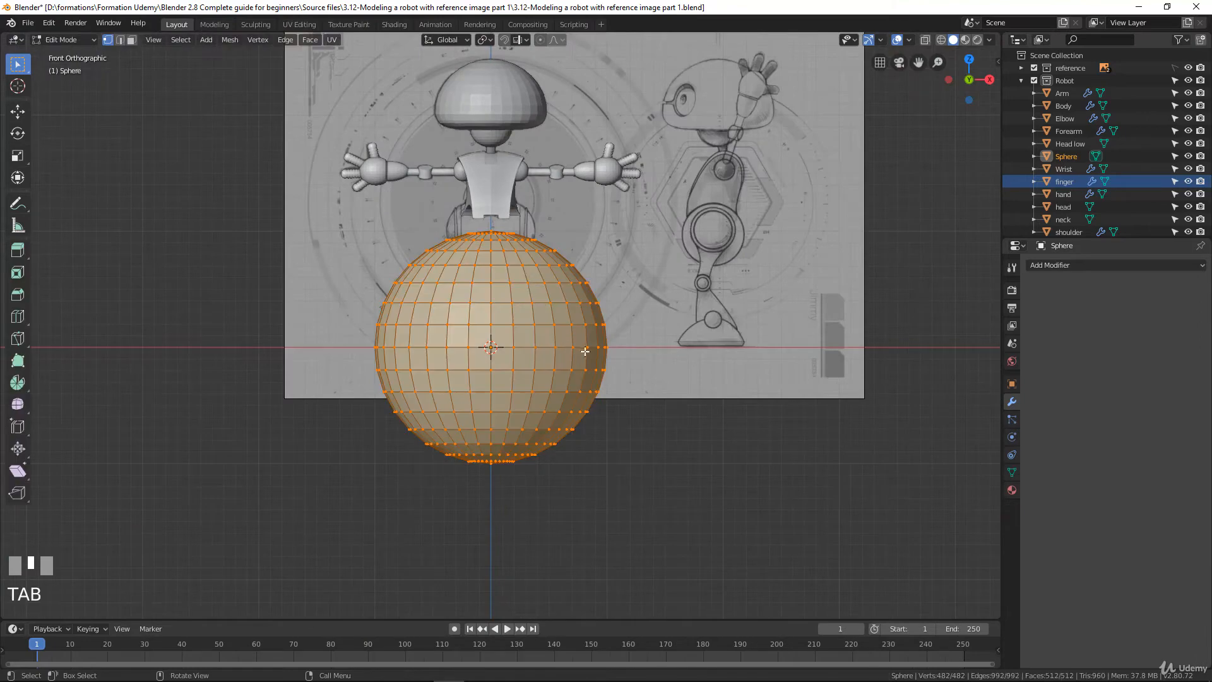
{"action": "type", "text": "r"}
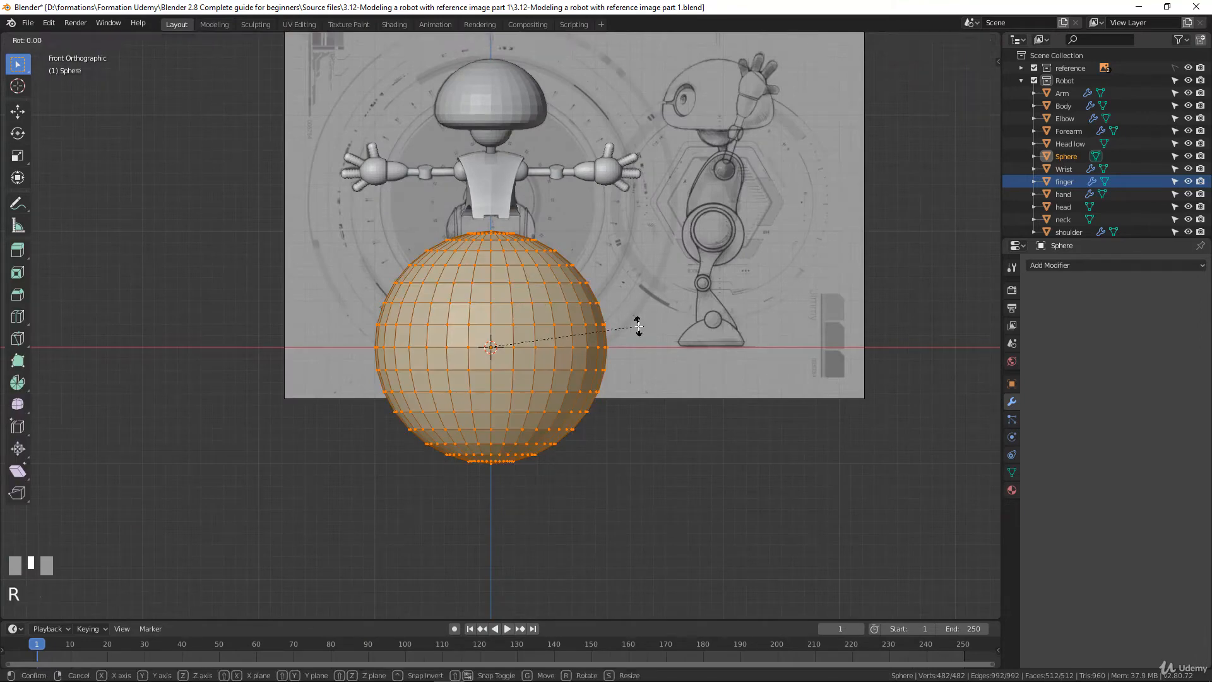
{"action": "type", "text": "90"}
{"action": "left_click", "coordinate": [637, 326]}
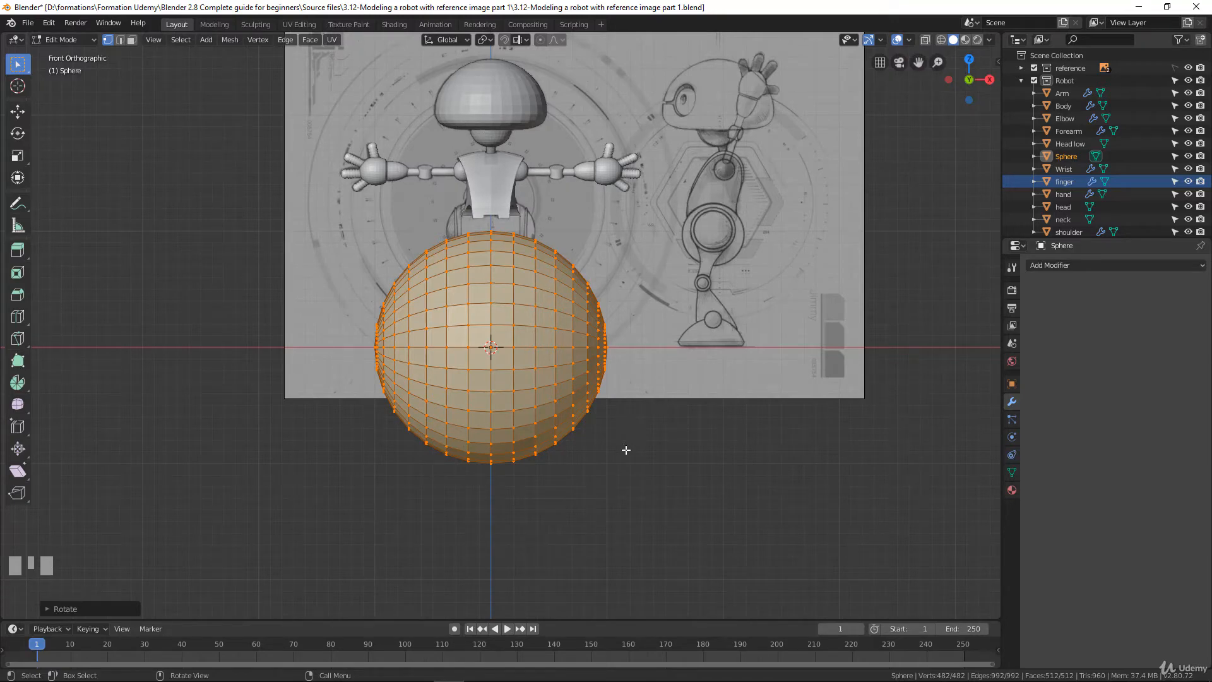
Scale the sphere mesh down and move it up along Z to the abdomen in the front drawing
{"action": "key", "text": "s"}
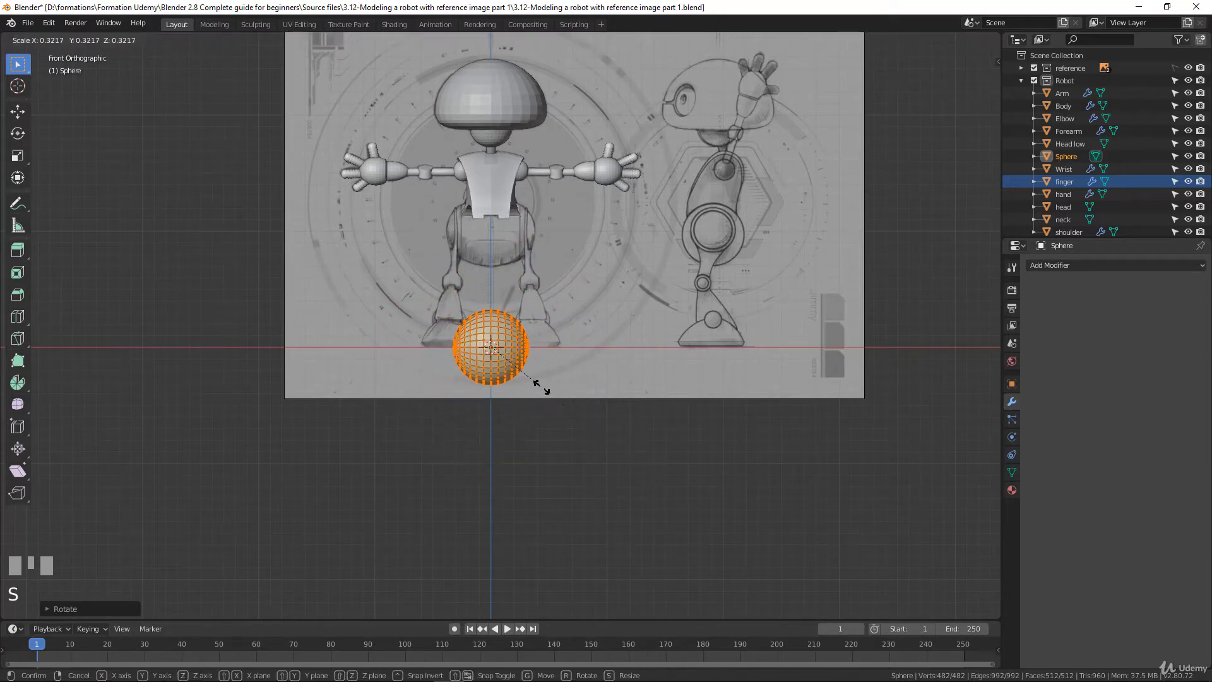
{"action": "left_click", "coordinate": [529, 377]}
{"action": "key", "text": "g"}
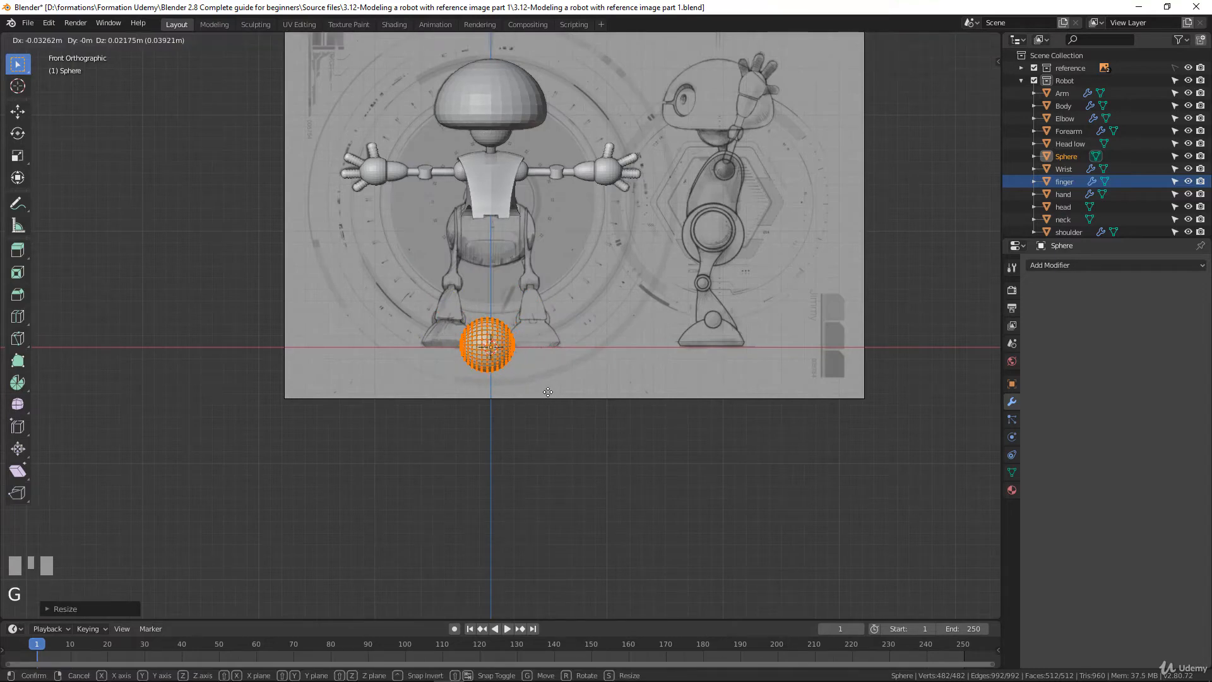
{"action": "key", "text": "z"}
{"action": "left_click", "coordinate": [563, 284]}
Scale the sphere up about 1.33 times, widen it about 1.22 times along X, and enlarge it about 1.02 times to fit the abdomen outline
{"action": "scroll", "coordinate": [571, 278], "scroll_direction": "up", "scroll_amount": 3}
{"action": "middle_click_drag", "start_coordinate": [571, 278], "coordinate": [593, 385], "text": "shift"}
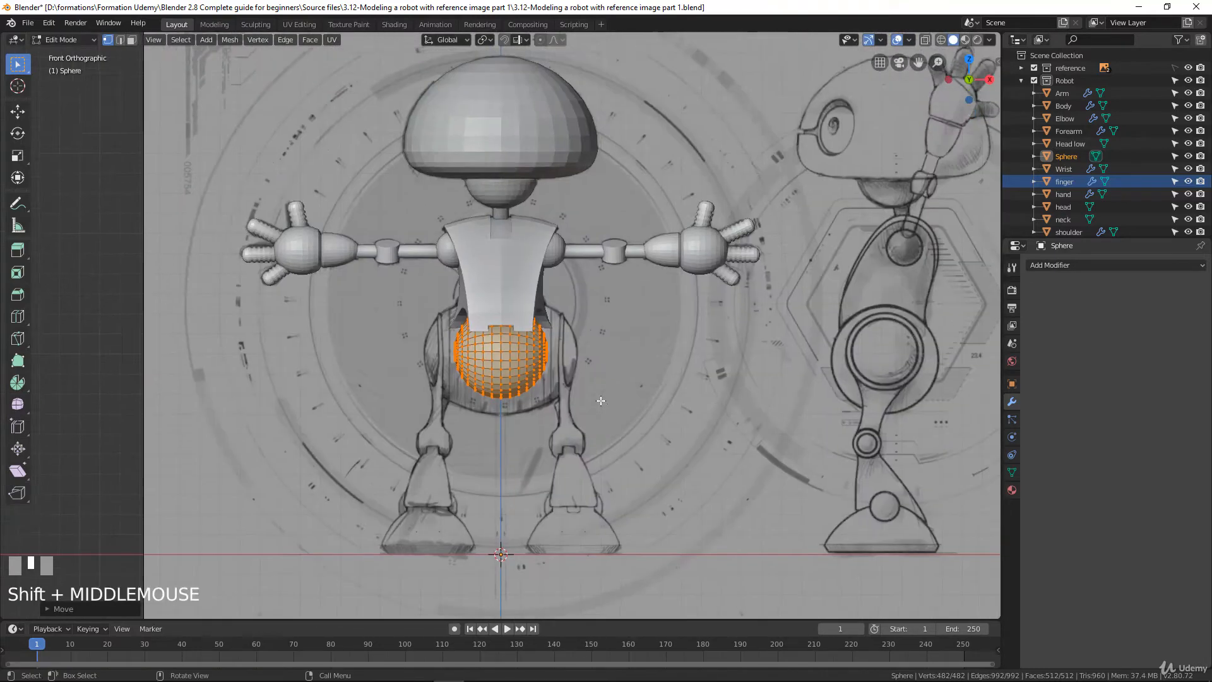
{"action": "scroll", "coordinate": [599, 392], "scroll_direction": "up", "scroll_amount": 2}
{"action": "key", "text": "s"}
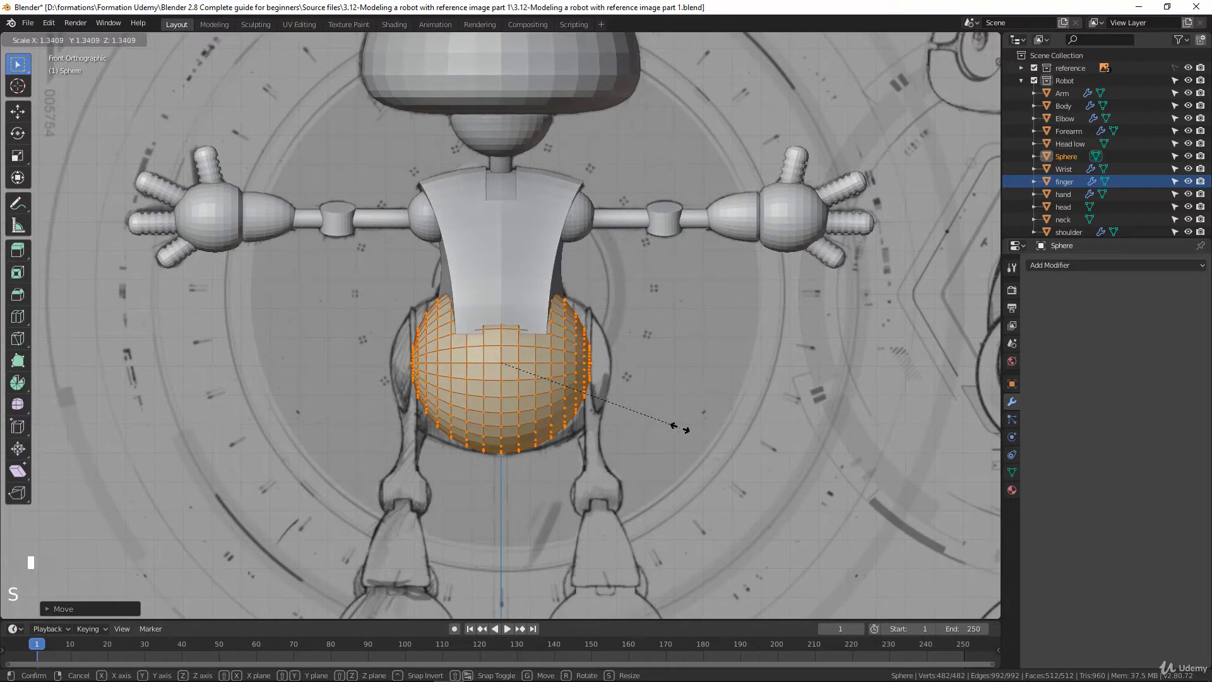
{"action": "left_click", "coordinate": [678, 426]}
{"action": "key", "text": "s"}
{"action": "key", "text": "x"}
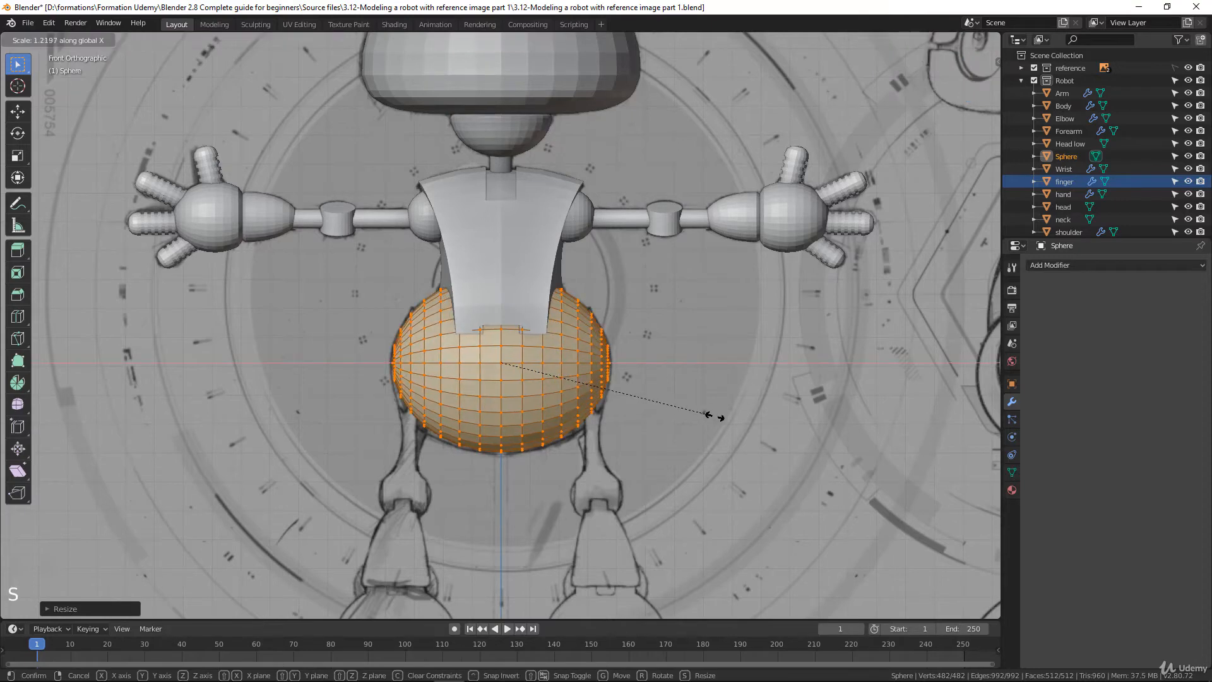
{"action": "left_click", "coordinate": [719, 417]}
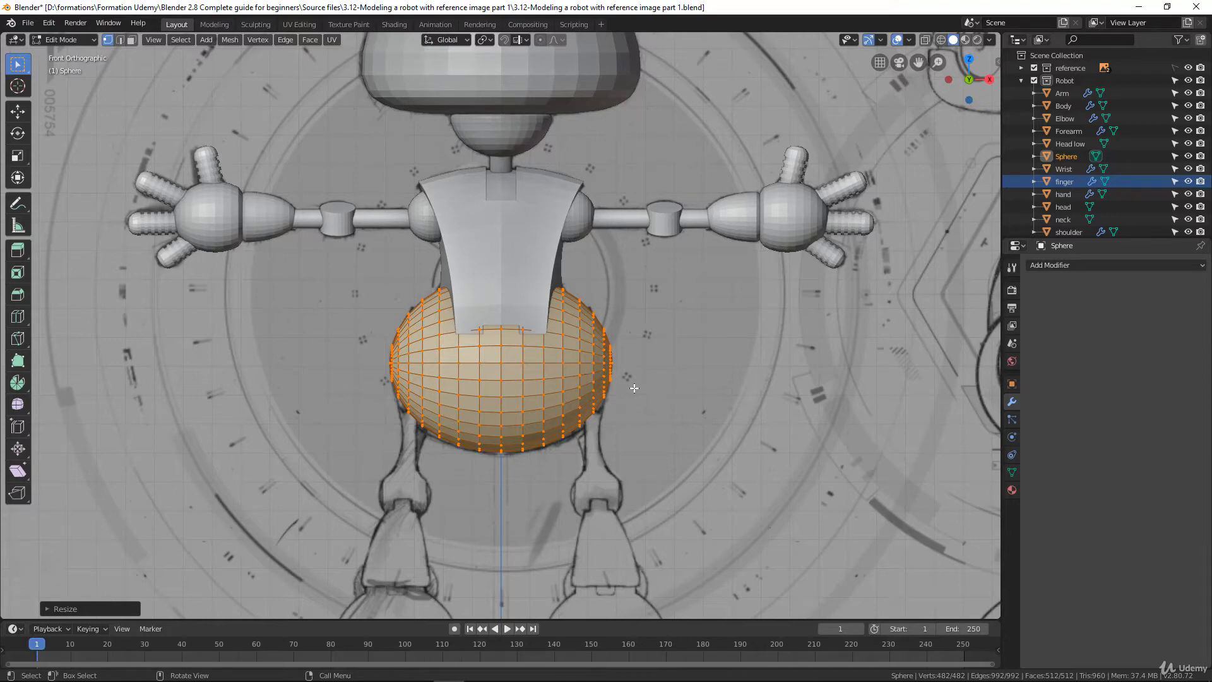
{"action": "key", "text": "s"}
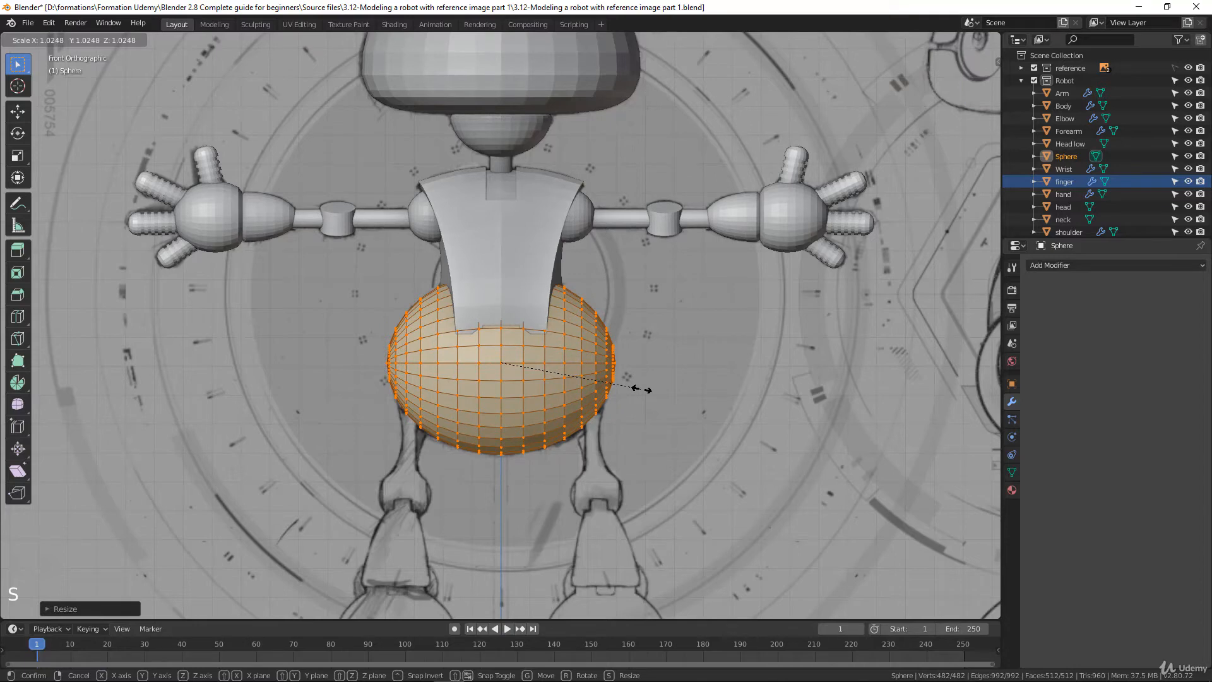
{"action": "left_click", "coordinate": [641, 390]}
Display the robot in wireframe from the right side to compare the sphere with the side drawing
{"action": "scroll", "coordinate": [611, 349], "scroll_direction": "up", "scroll_amount": 1}
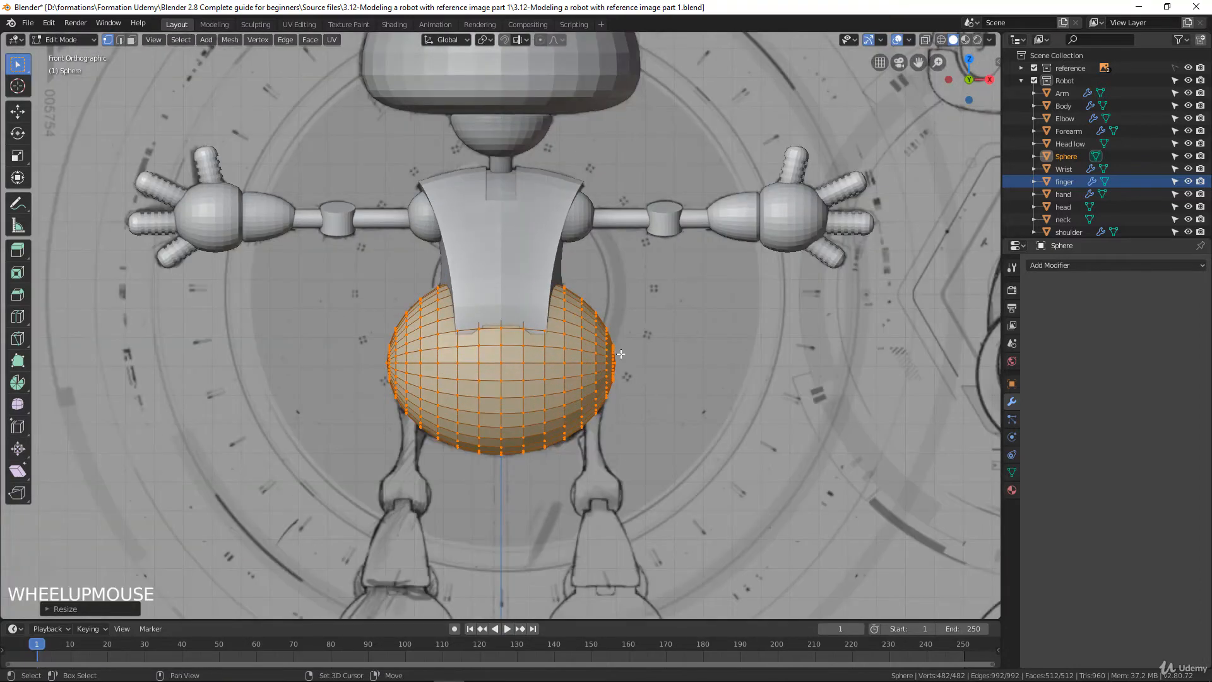
{"action": "middle_click_drag", "start_coordinate": [611, 349], "coordinate": [520, 328], "text": "shift"}
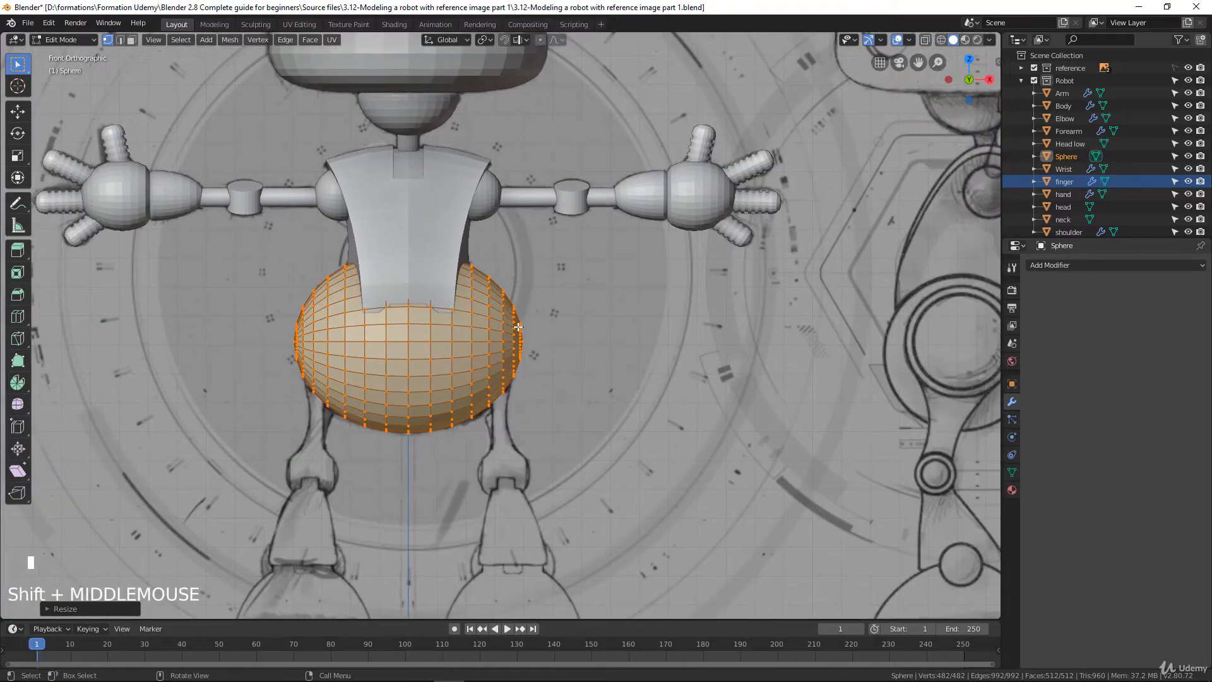
{"action": "key", "text": "KP_3"}
{"action": "scroll", "coordinate": [643, 375], "scroll_direction": "up", "scroll_amount": 1}
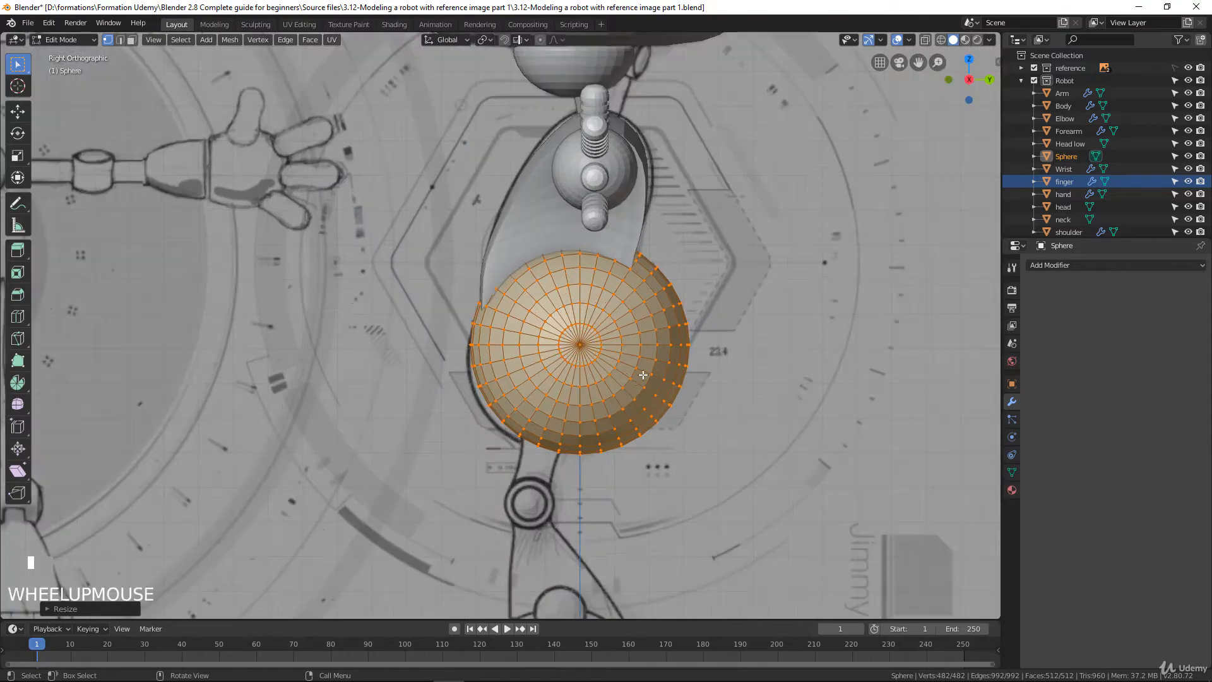
{"action": "key", "text": "z"}
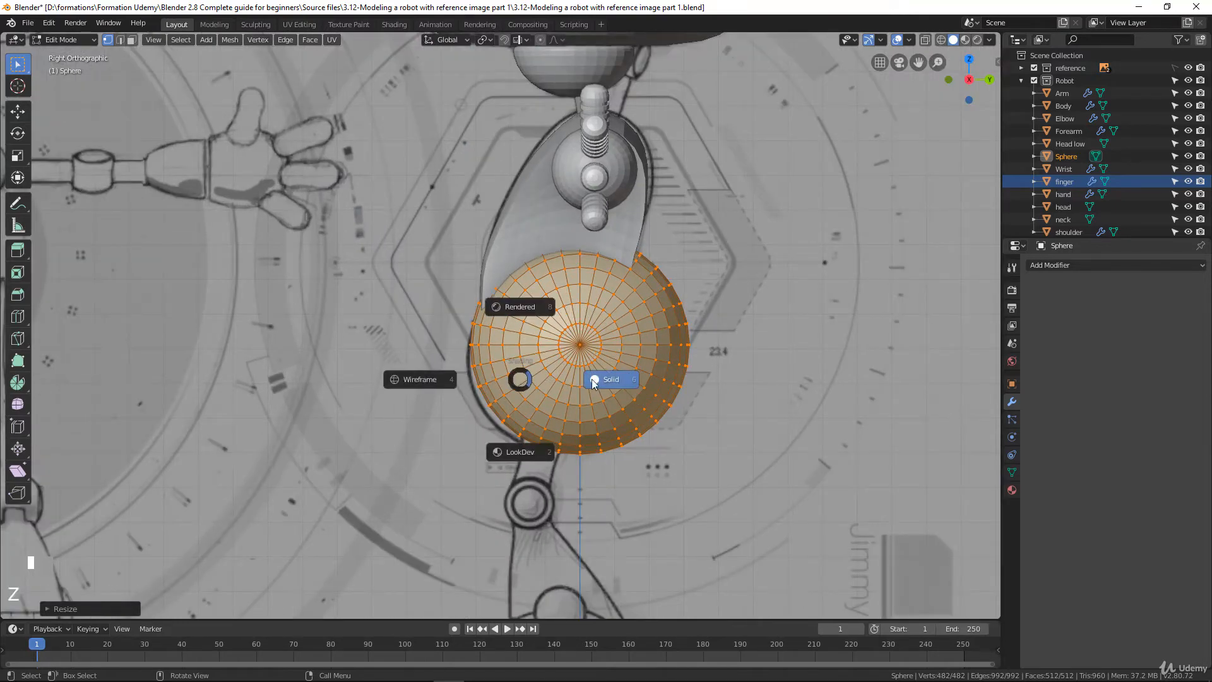
{"action": "left_click", "coordinate": [422, 379]}
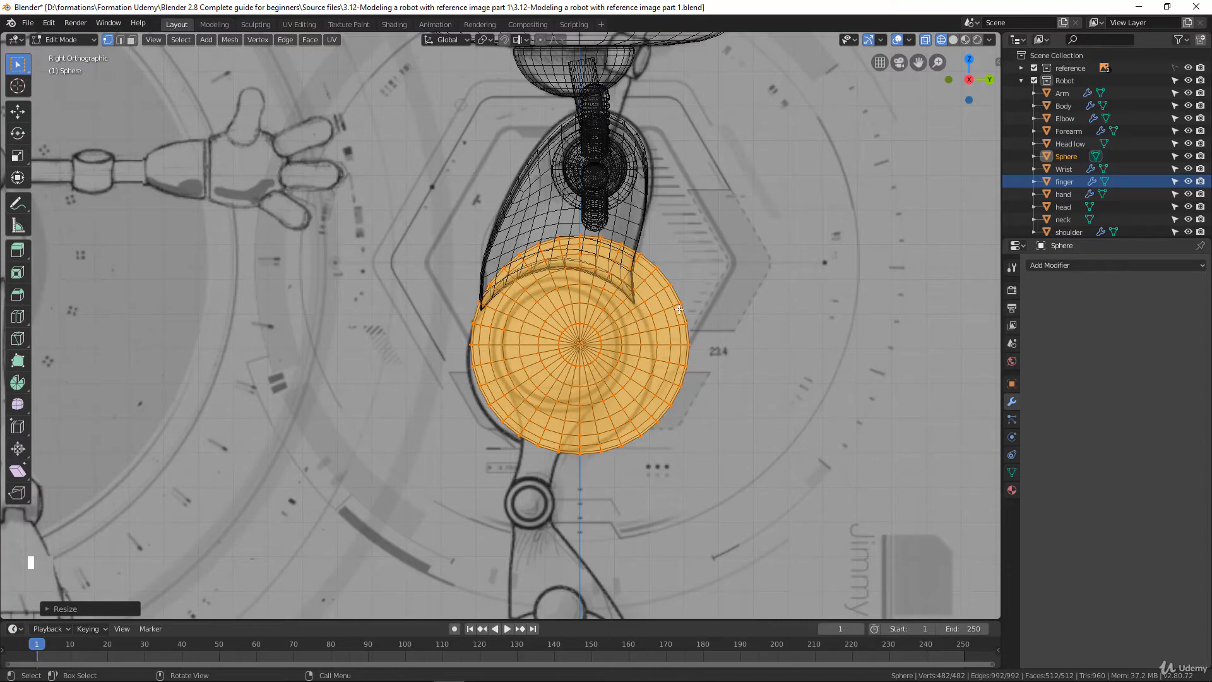
Scale the sphere mesh to about 0.9 and move it about 0.056 m along negative Y and 0.033 m down to fit the side drawing
{"action": "scroll", "coordinate": [612, 301], "scroll_direction": "down", "scroll_amount": 3}
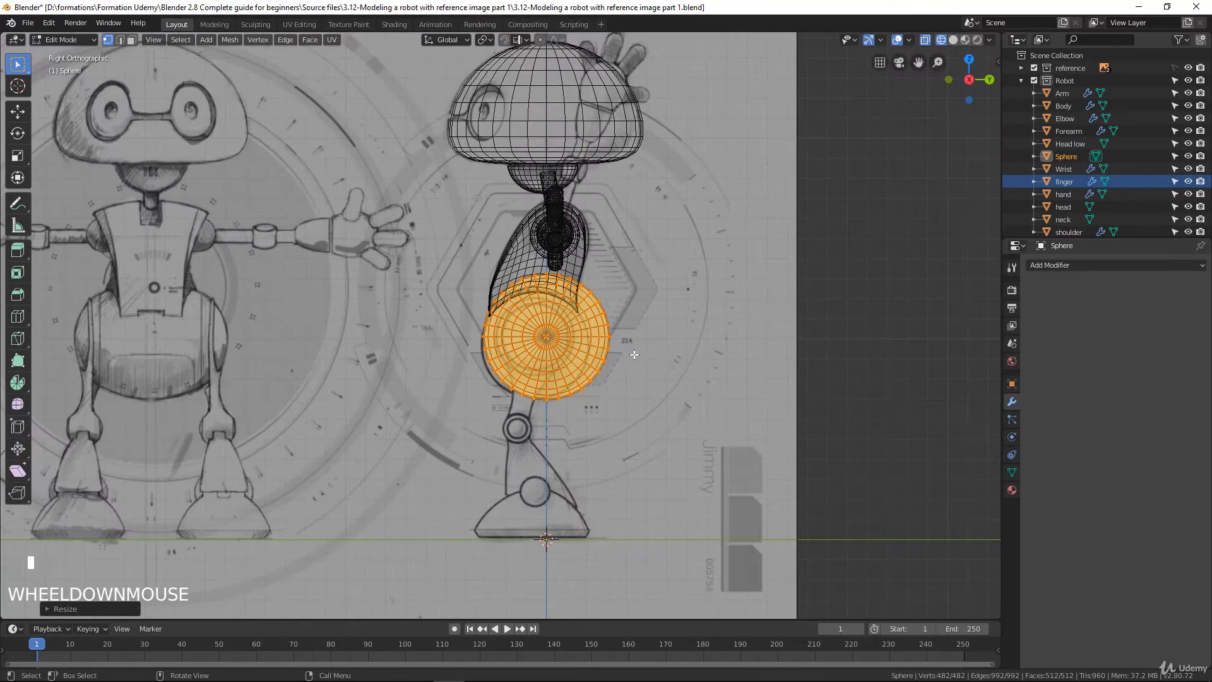
{"action": "scroll", "coordinate": [620, 350], "scroll_direction": "up", "scroll_amount": 3}
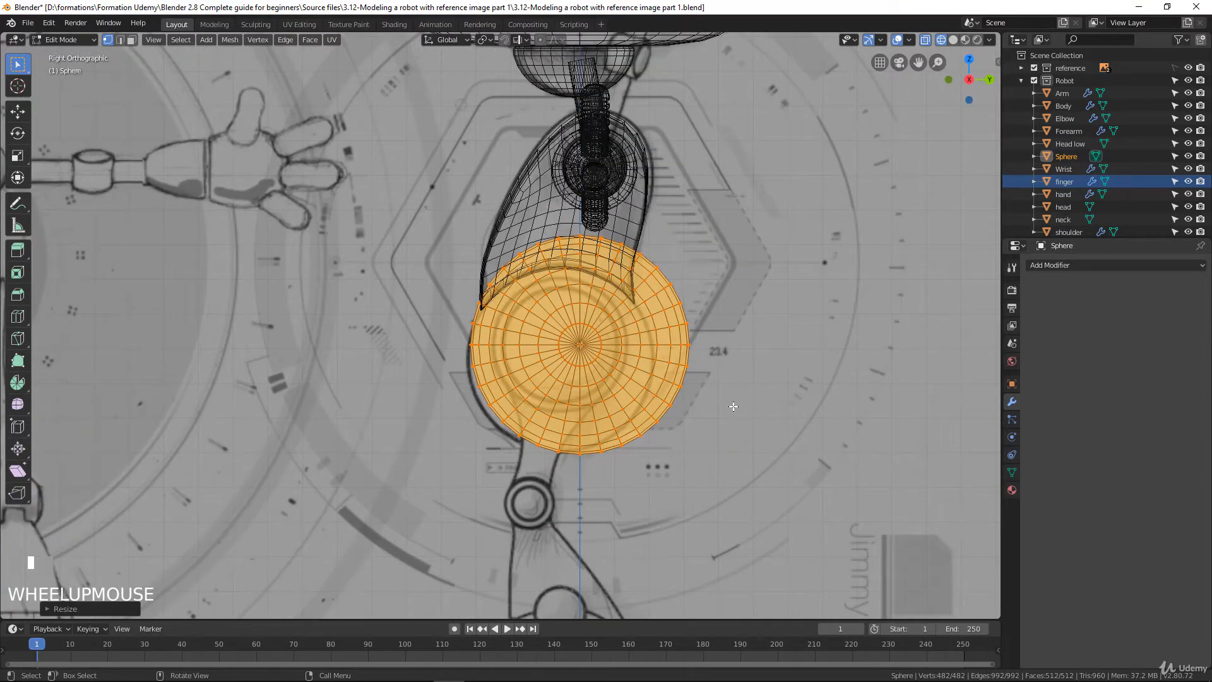
{"action": "key", "text": "s"}
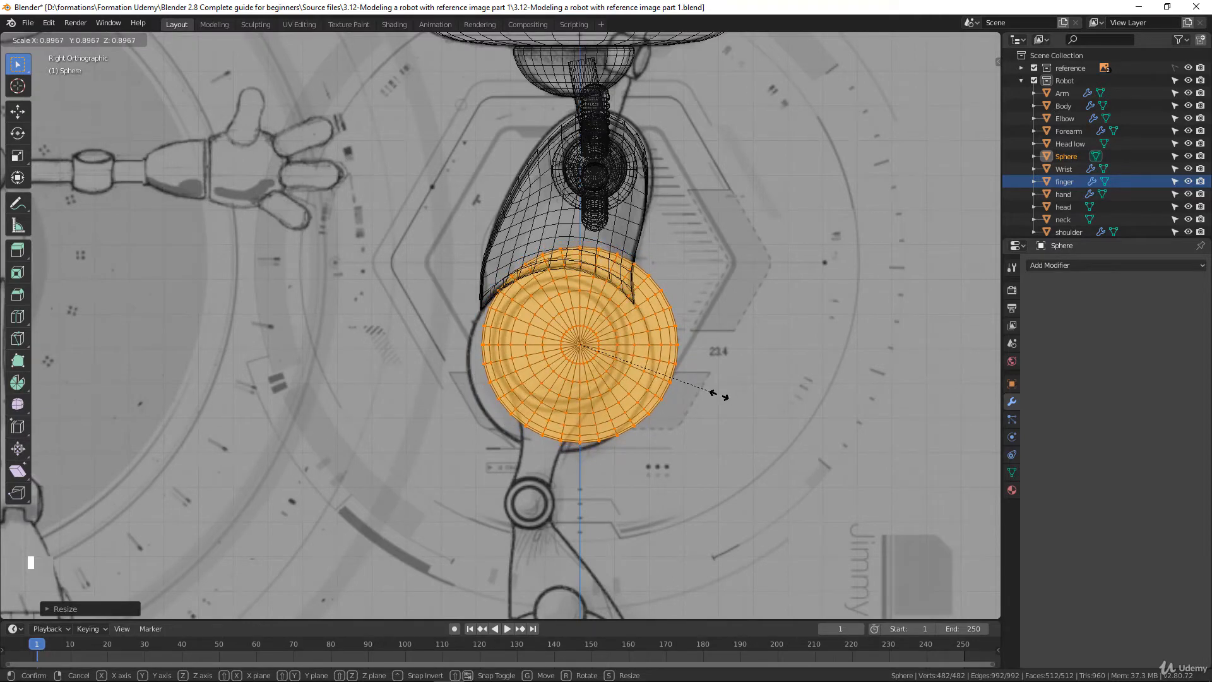
{"action": "left_click", "coordinate": [719, 395]}
{"action": "key", "text": "g"}
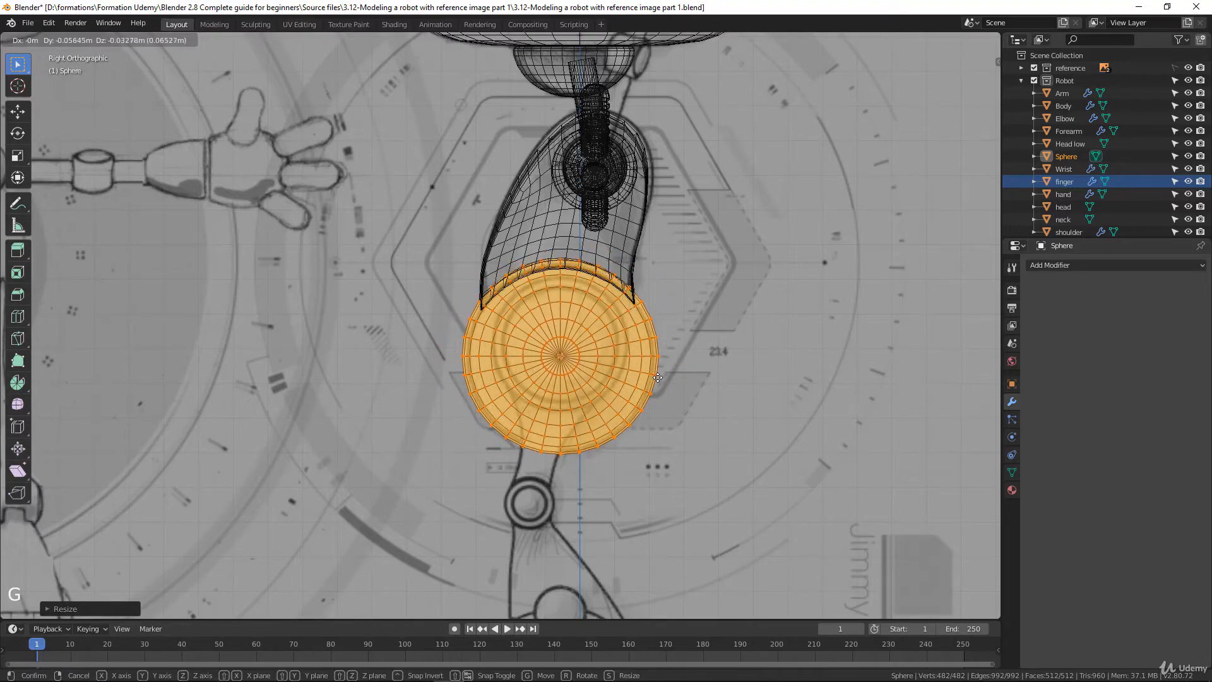
{"action": "left_click", "coordinate": [643, 352]}
Delete the vertices of the sphere's negative-X half in the front view and add a Mirror modifier on the X axis
{"action": "key", "text": "KP_1"}
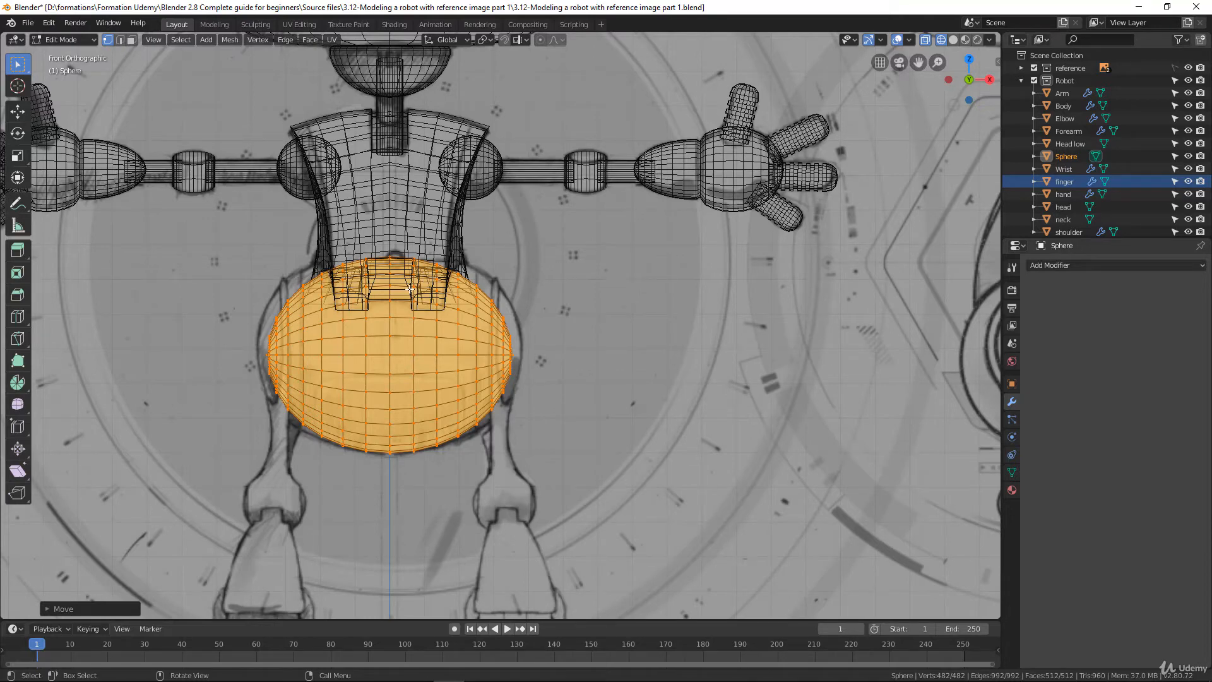
{"action": "scroll", "coordinate": [408, 289], "scroll_direction": "up", "scroll_amount": 3}
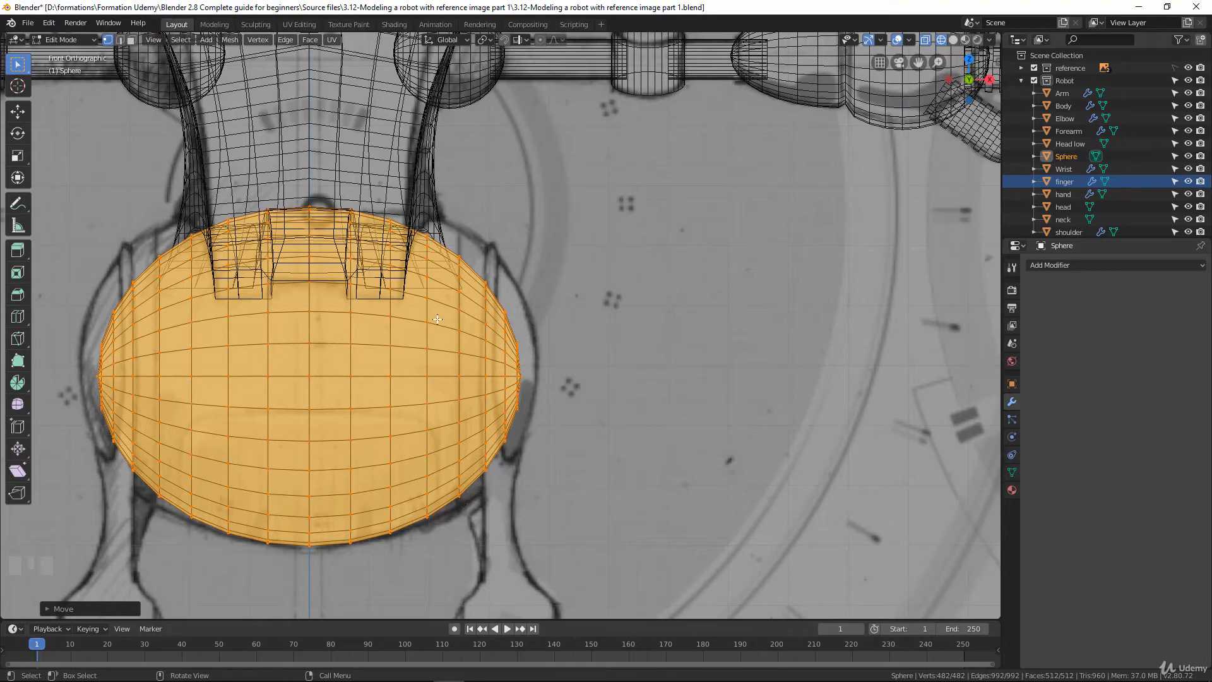
{"action": "scroll", "coordinate": [436, 318], "scroll_direction": "up", "scroll_amount": 3}
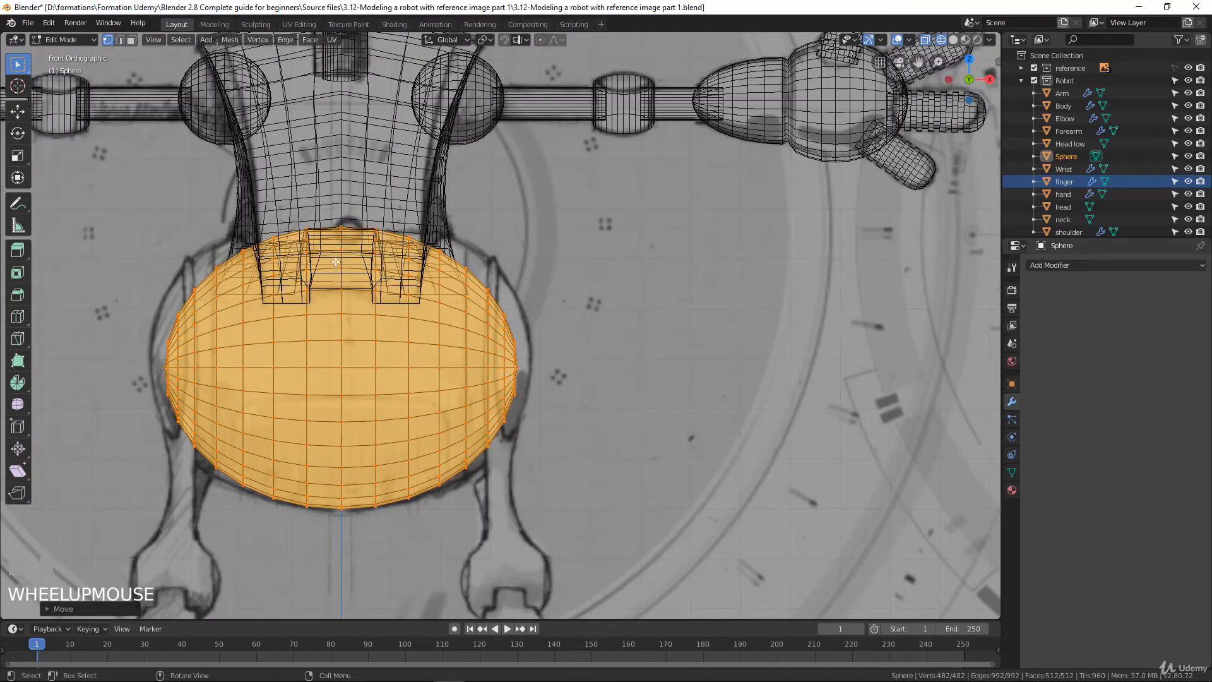
{"action": "left_click", "coordinate": [295, 232]}
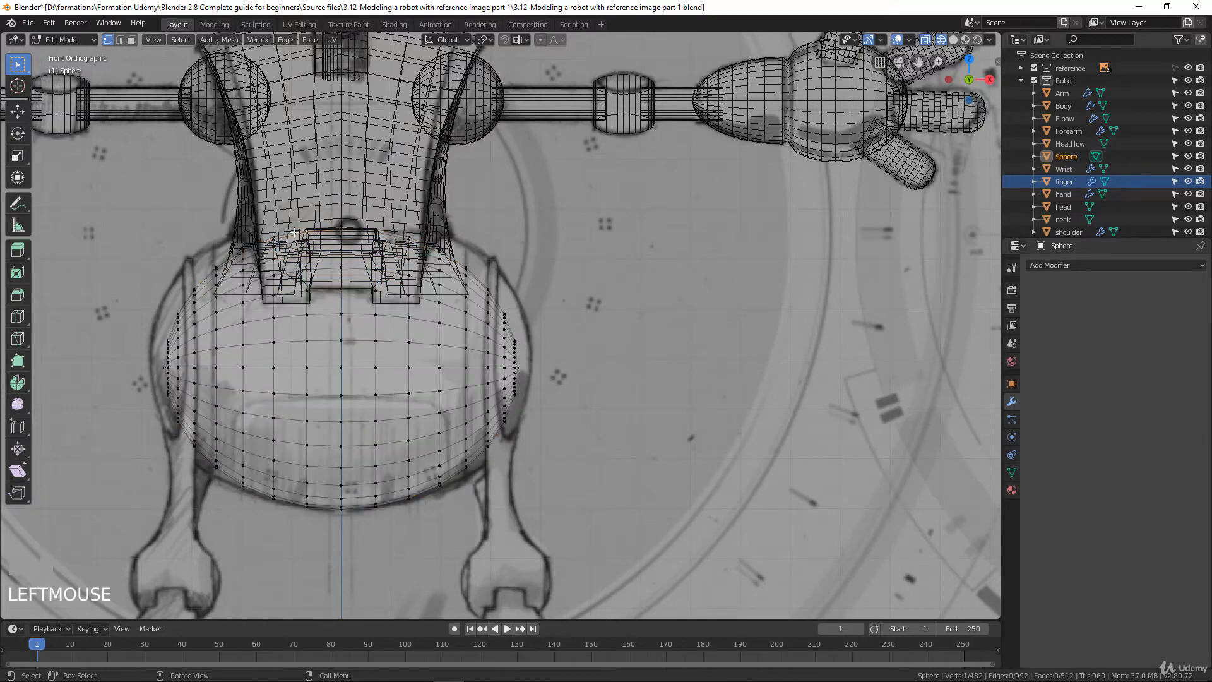
{"action": "key", "text": "alt+a"}
{"action": "key", "text": "b"}
{"action": "left_click_drag", "start_coordinate": [107, 189], "coordinate": [319, 512]}
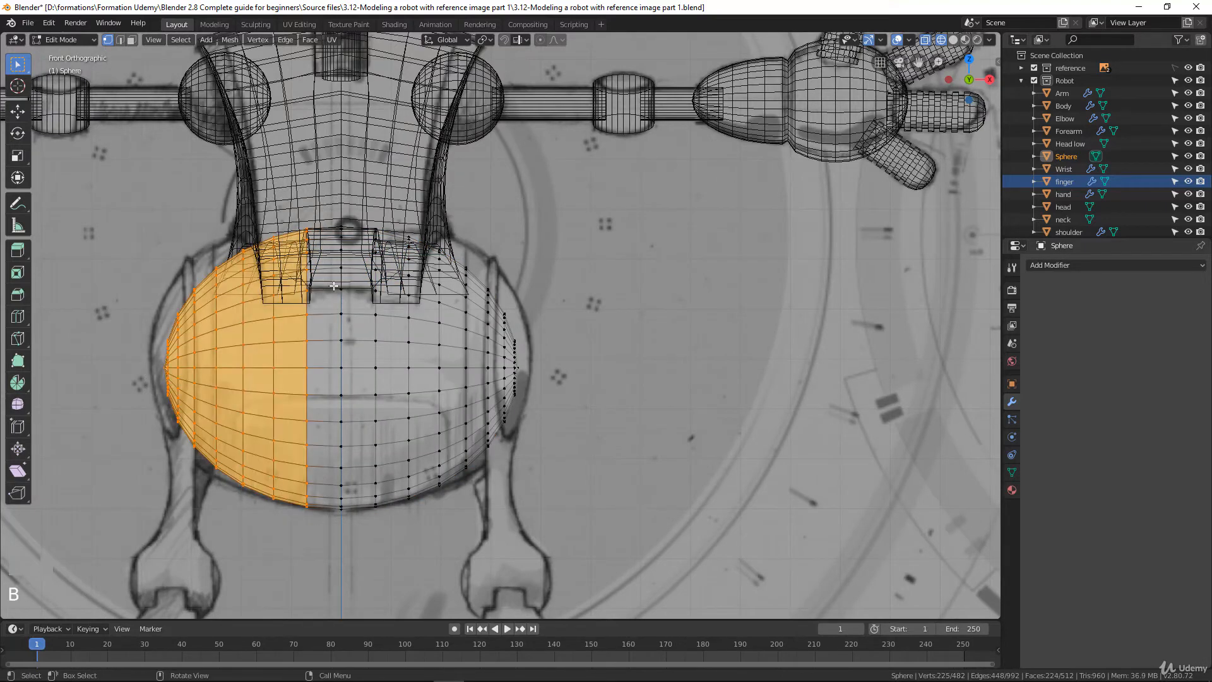
{"action": "key", "text": "x"}
{"action": "left_click", "coordinate": [301, 330]}
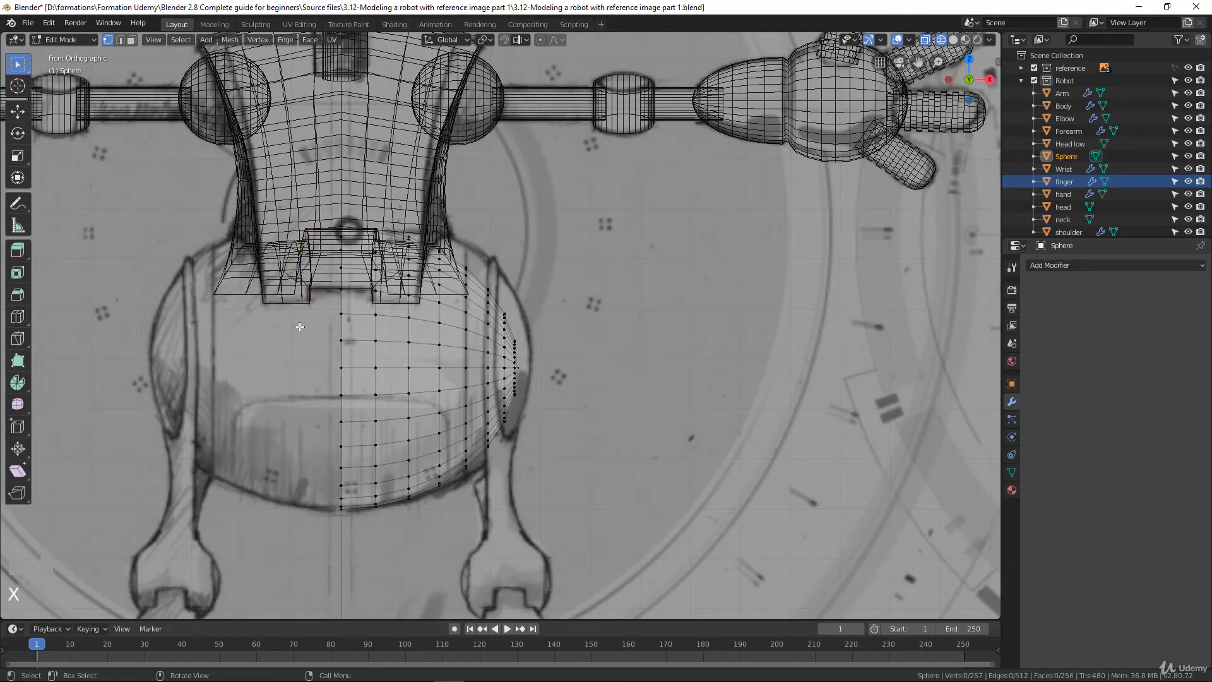
{"action": "left_click", "coordinate": [1073, 265]}
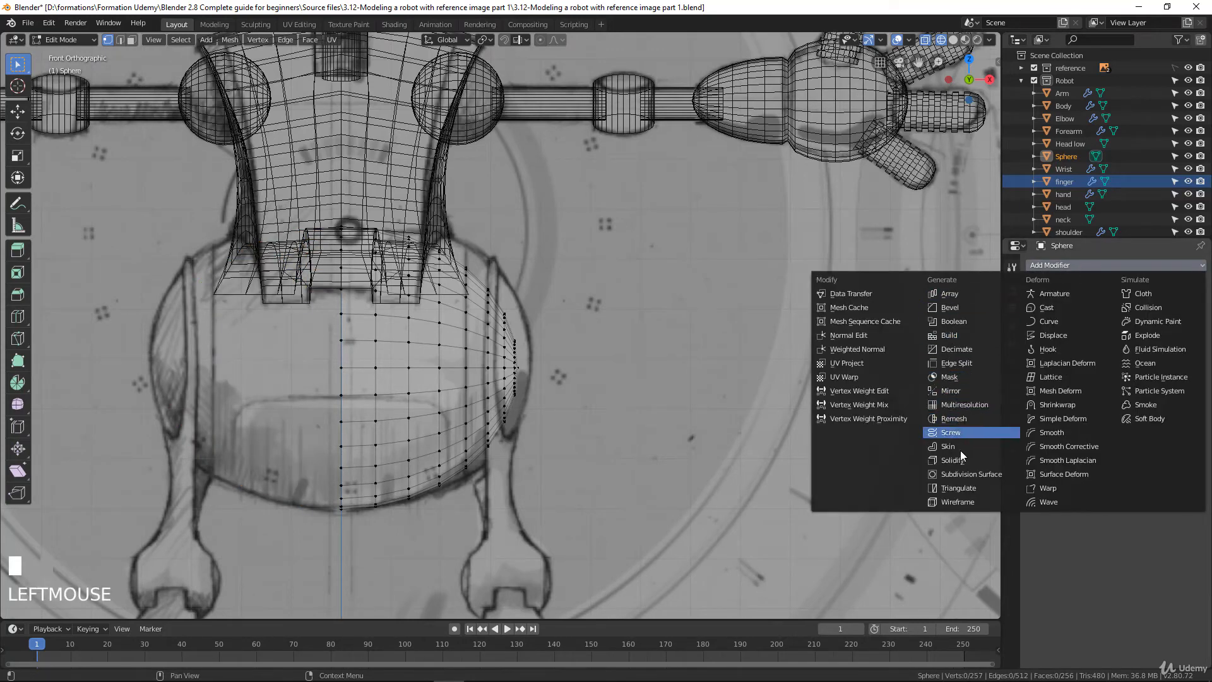
{"action": "left_click", "coordinate": [953, 390]}
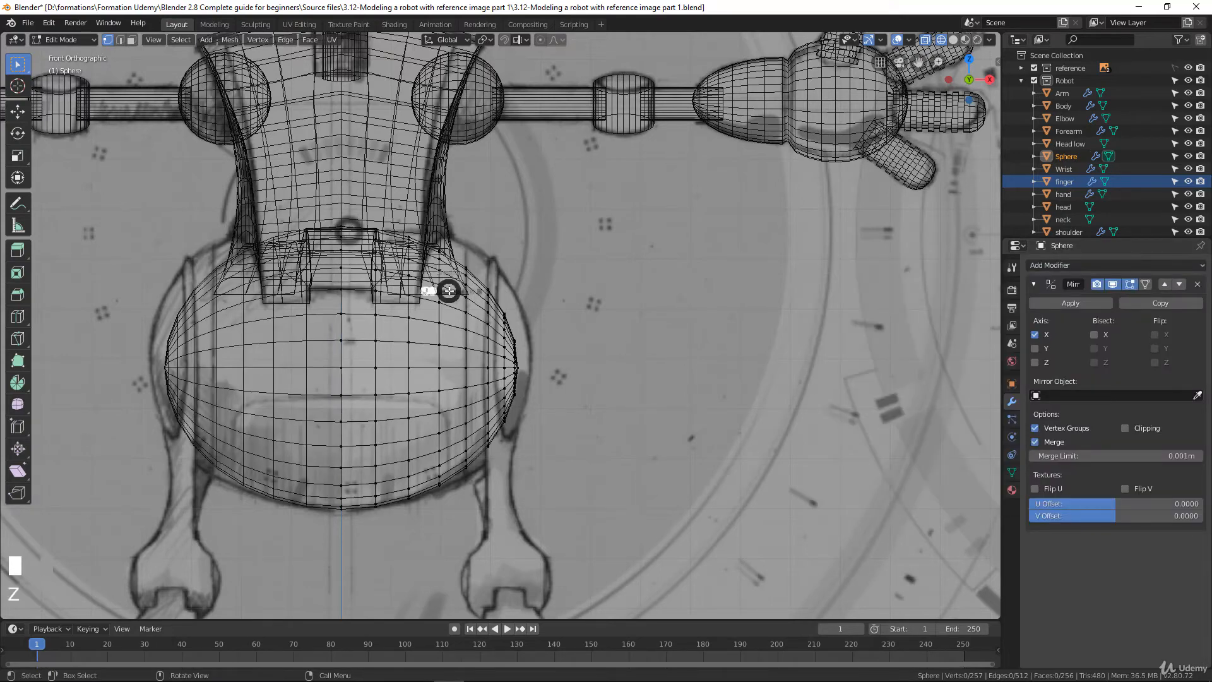
Display the robot in solid shading and examine the mirrored sphere and its centre edge loop from the front and at an angle
{"action": "key", "text": "z"}
{"action": "left_click", "coordinate": [530, 291]}
{"action": "scroll", "coordinate": [497, 305], "scroll_direction": "down", "scroll_amount": 3}
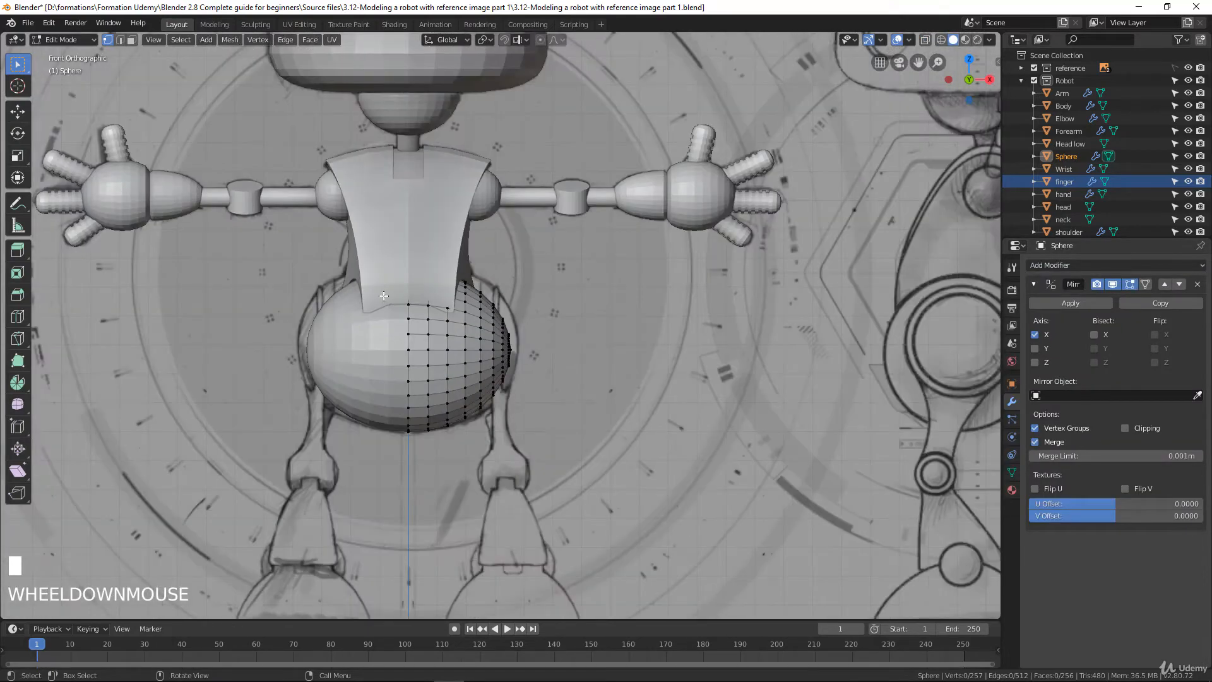
{"action": "scroll", "coordinate": [496, 305], "scroll_direction": "up", "scroll_amount": 3}
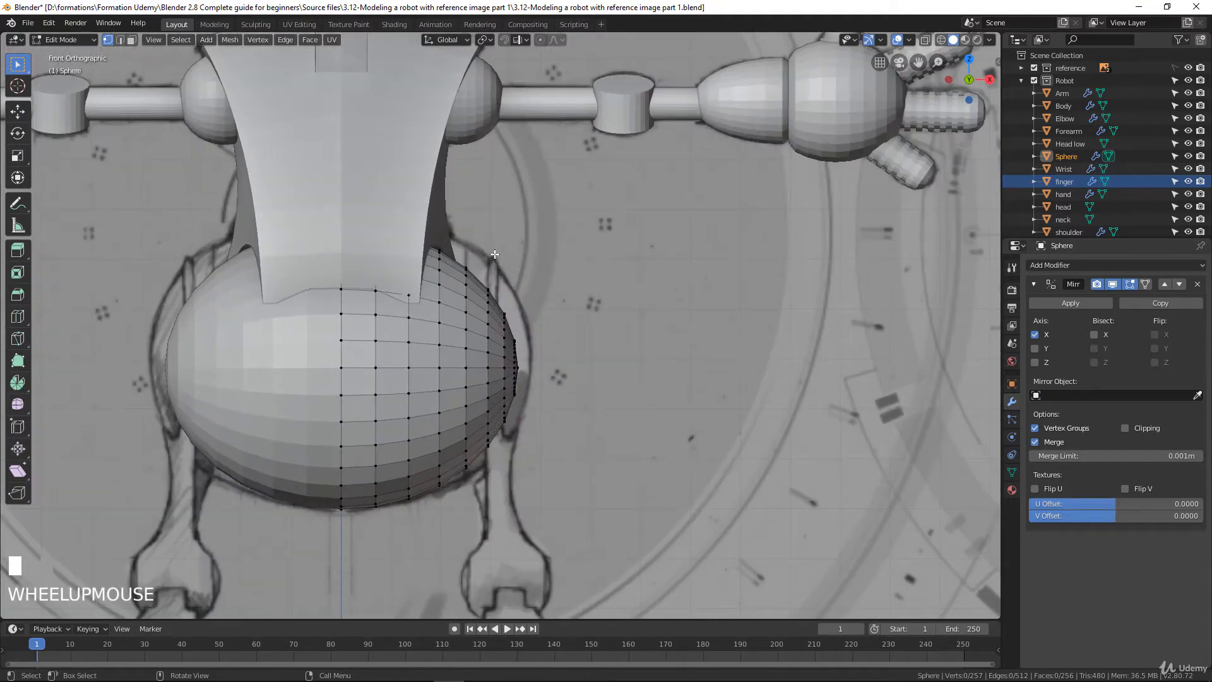
{"action": "left_click", "coordinate": [342, 302], "text": "alt"}
{"action": "middle_click_drag", "start_coordinate": [342, 301], "coordinate": [410, 289]}
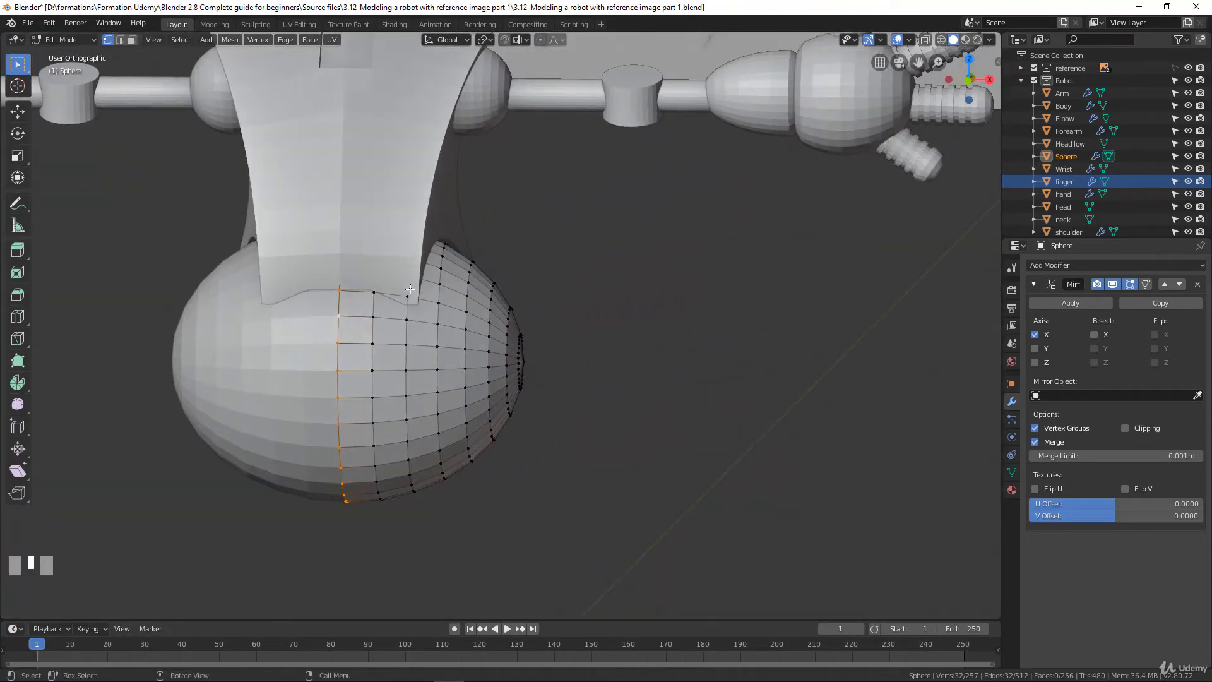
{"action": "key", "text": "KP_1"}
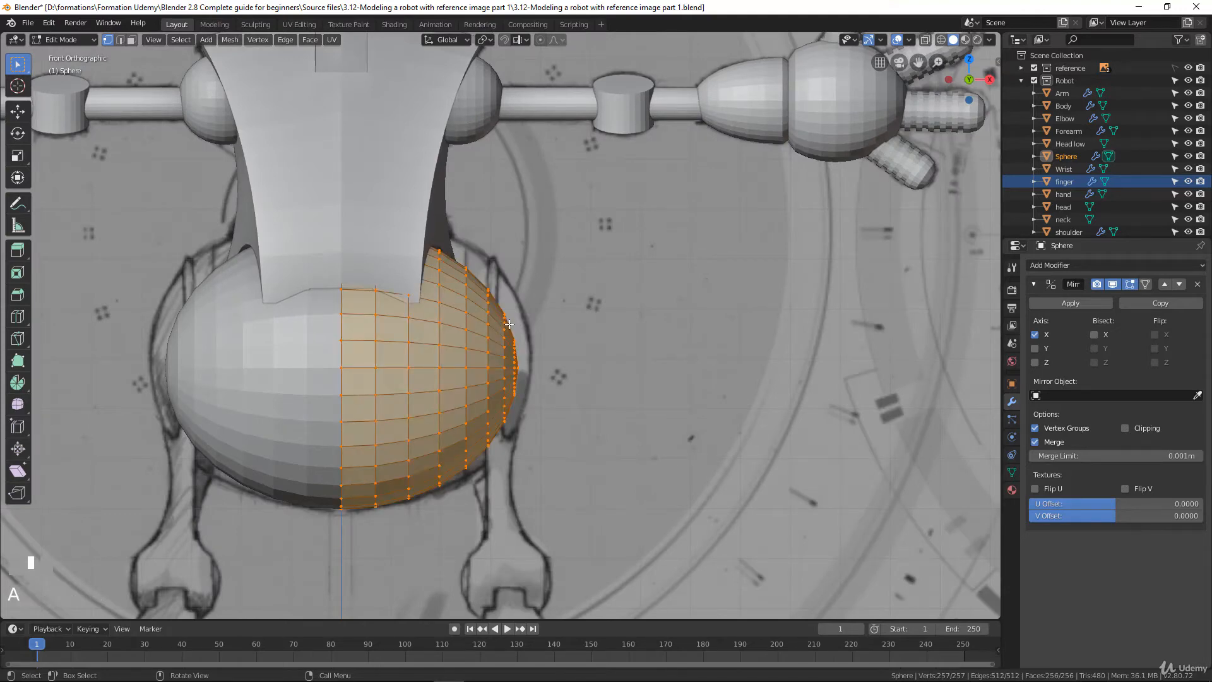
Select the whole half-sphere mesh, test a scale and cancel it, and enable Clipping on the Mirror modifier
{"action": "key", "text": "d"}
{"action": "key", "text": "s"}
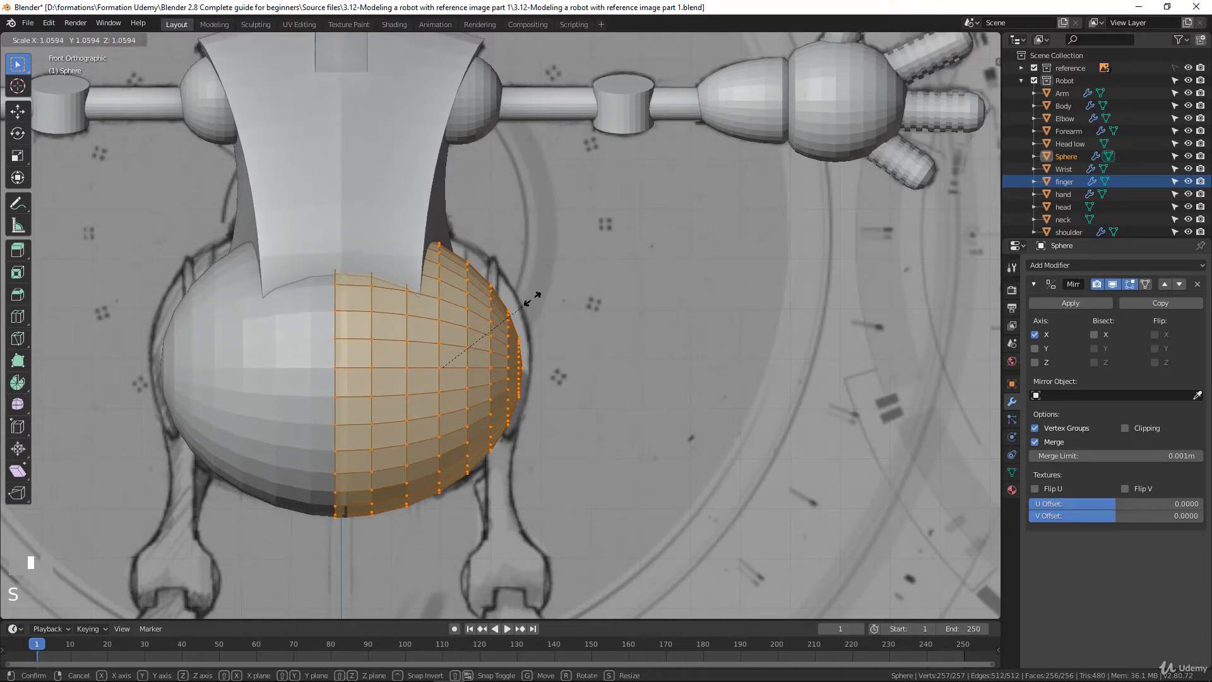
{"action": "right_click", "coordinate": [532, 299]}
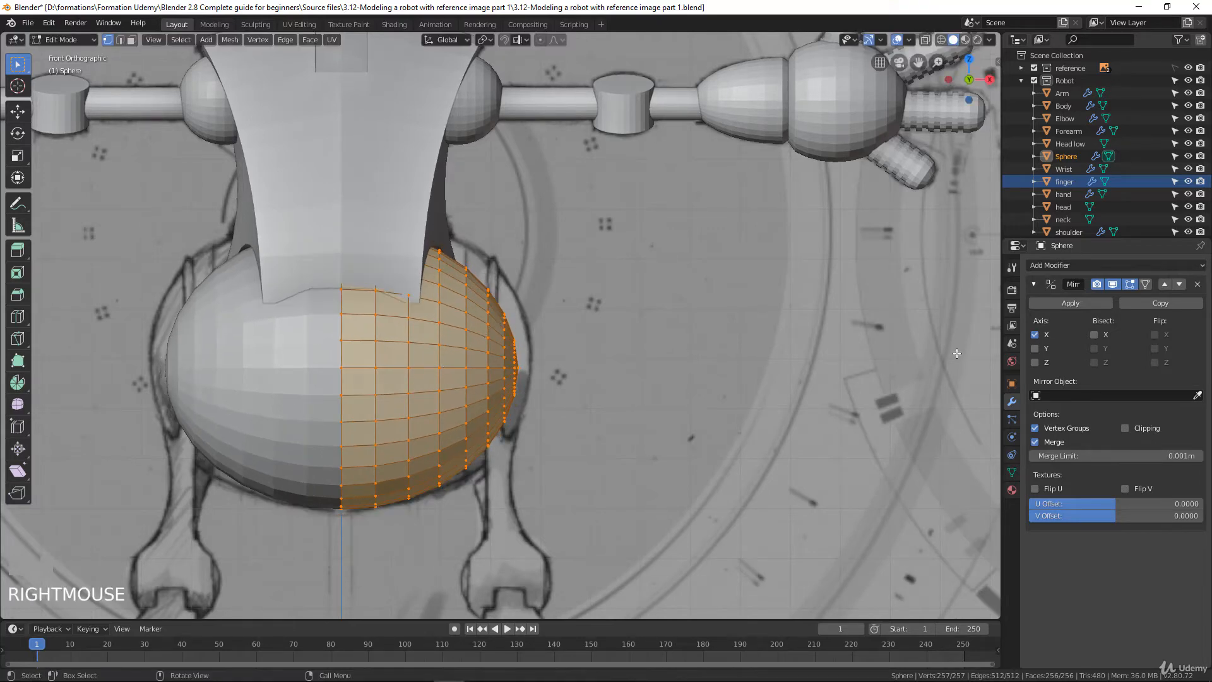
{"action": "left_click", "coordinate": [1124, 429]}
Scale the half-sphere mesh up about 1.07 times and move it about 0.033 m along positive X and 0.006 m up
{"action": "key", "text": "s"}
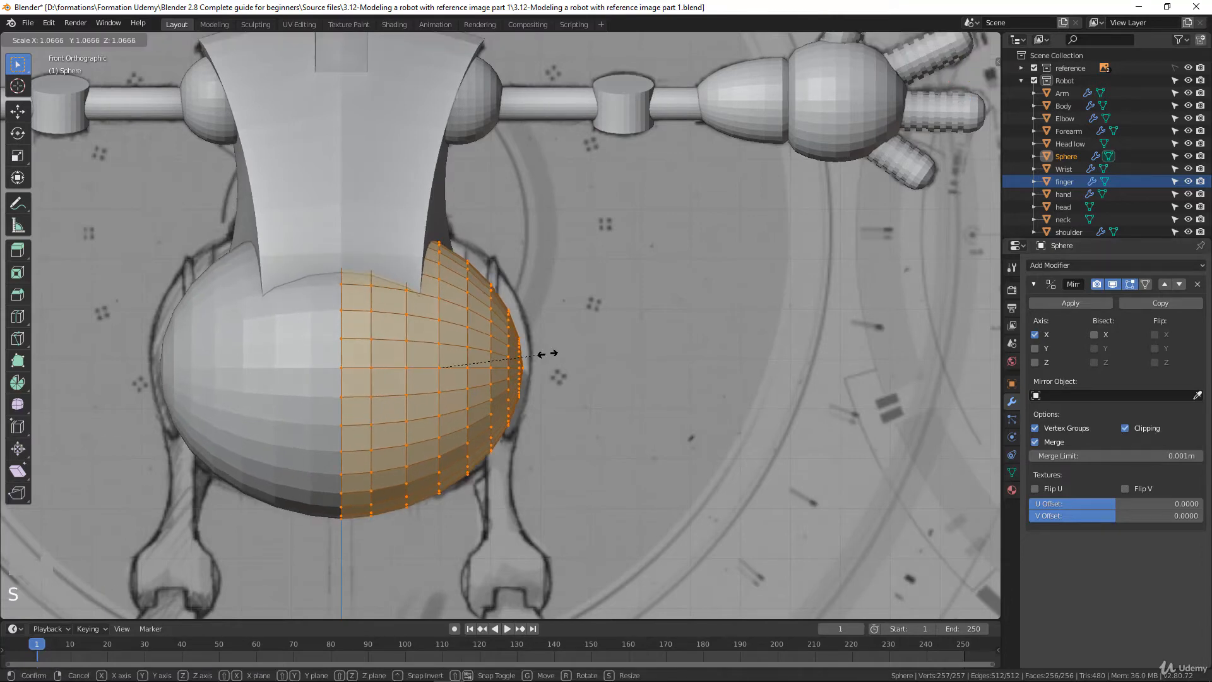
{"action": "left_click", "coordinate": [547, 354]}
{"action": "key", "text": "g"}
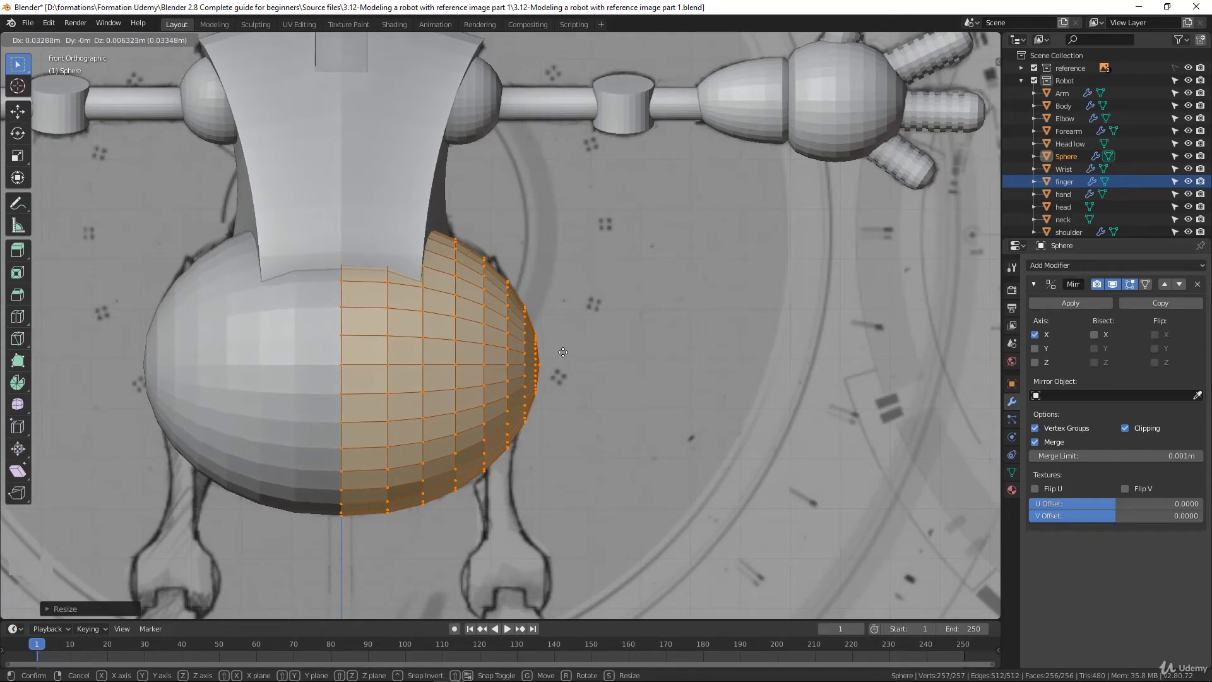
{"action": "left_click", "coordinate": [563, 352]}
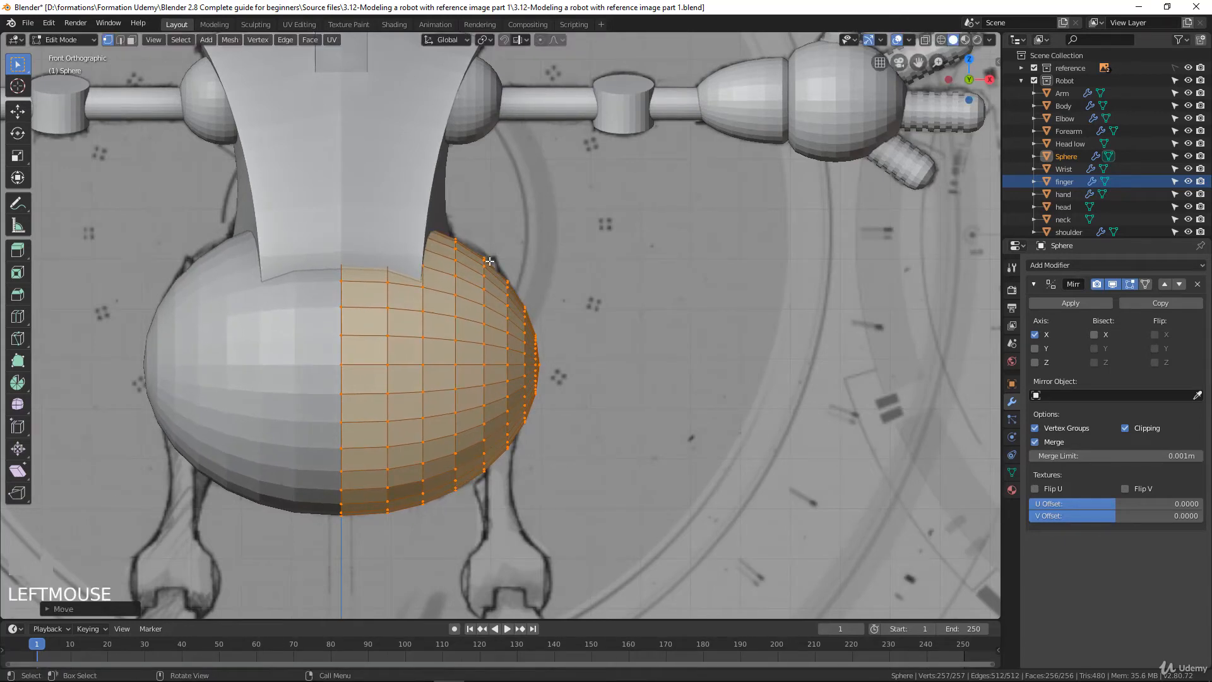
{"action": "scroll", "coordinate": [455, 407], "scroll_direction": "up", "scroll_amount": 1}
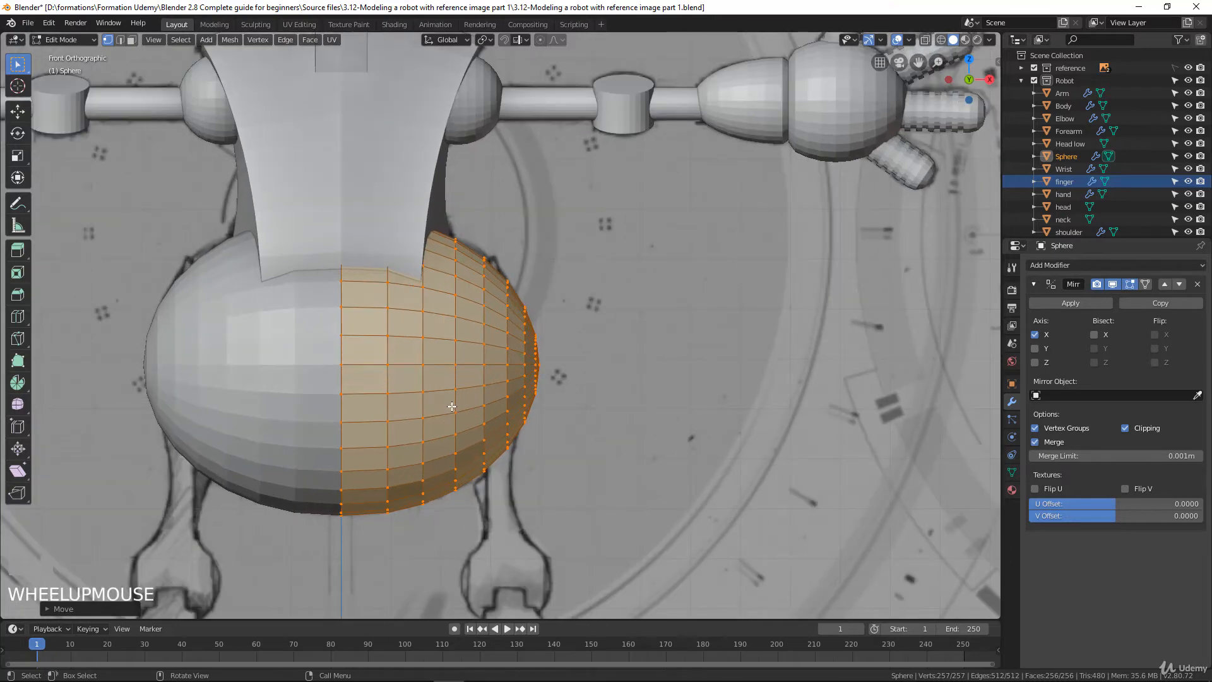
In wireframe, shrink the third vertical edge loop out from the centre to about 0.98 and move it slightly to follow the abdomen outline
{"action": "key", "text": "z"}
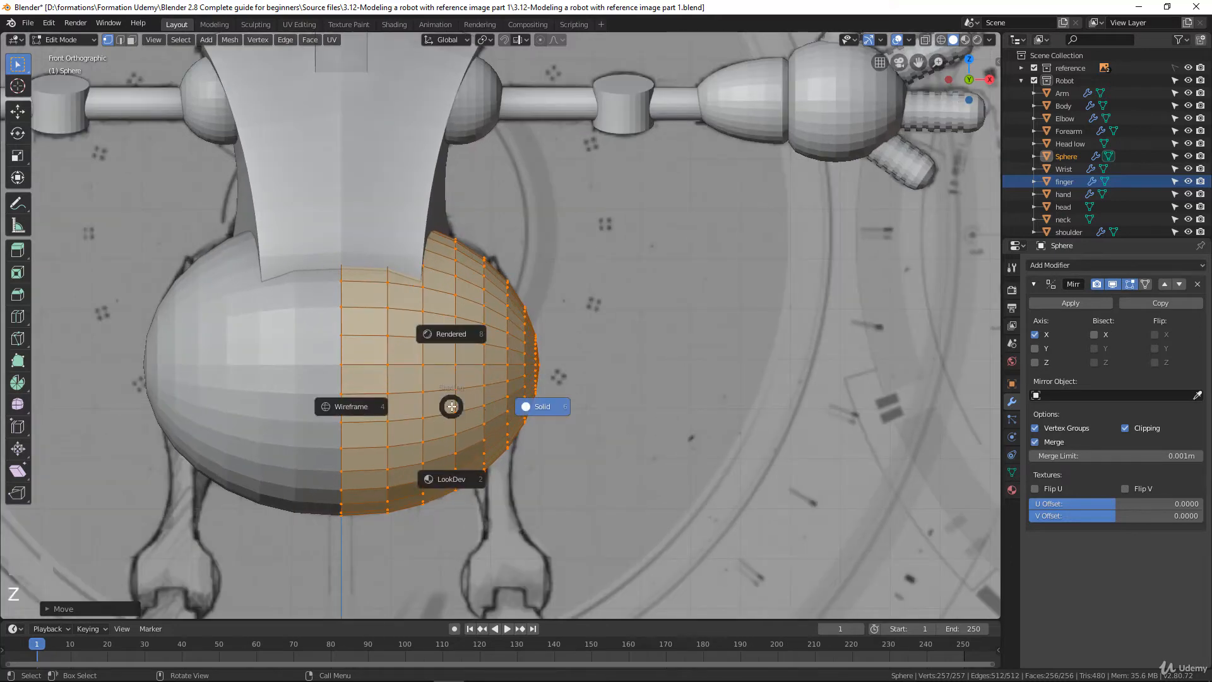
{"action": "left_click", "coordinate": [350, 408]}
{"action": "scroll", "coordinate": [348, 436], "scroll_direction": "down", "scroll_amount": 1}
{"action": "scroll", "coordinate": [315, 512], "scroll_direction": "up", "scroll_amount": 2}
{"action": "middle_click_drag", "start_coordinate": [299, 552], "coordinate": [374, 410], "text": "shift"}
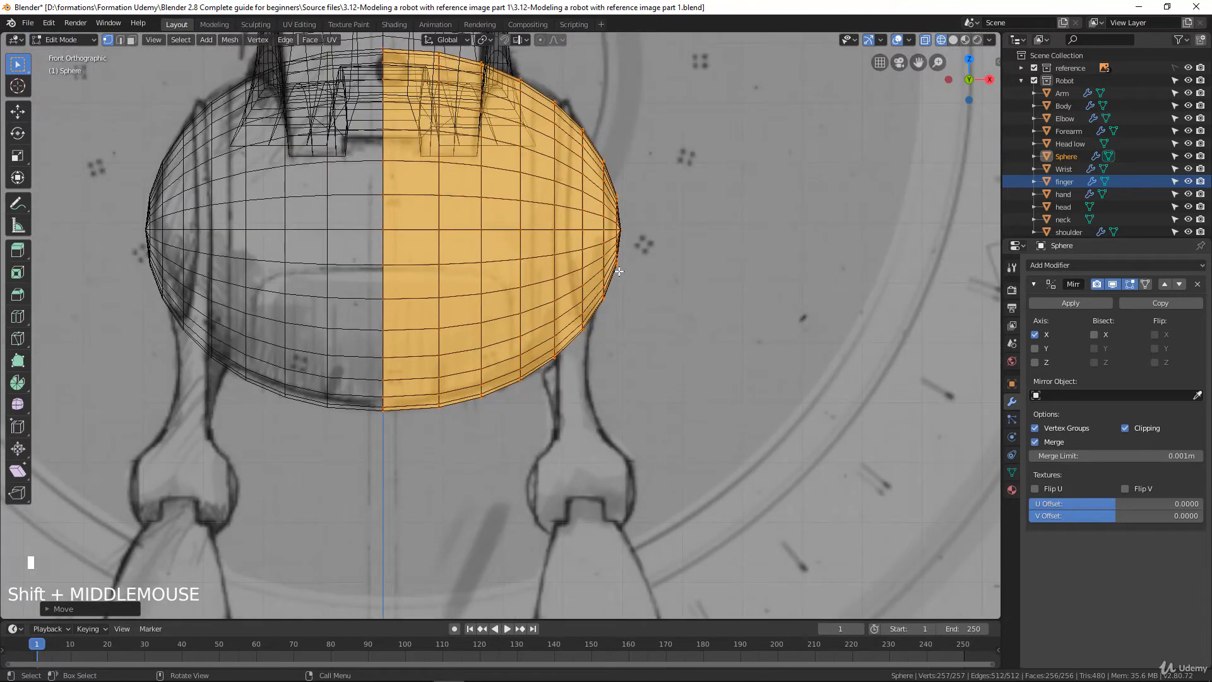
{"action": "left_click", "coordinate": [522, 165], "text": "alt"}
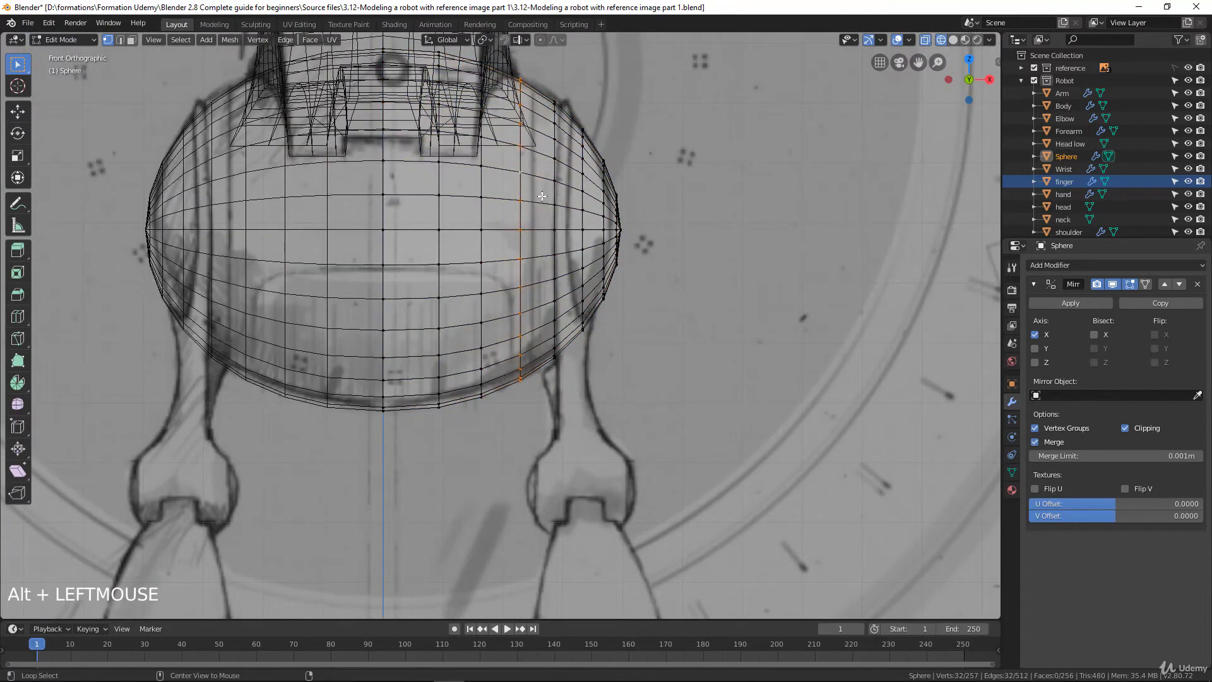
{"action": "key", "text": "s"}
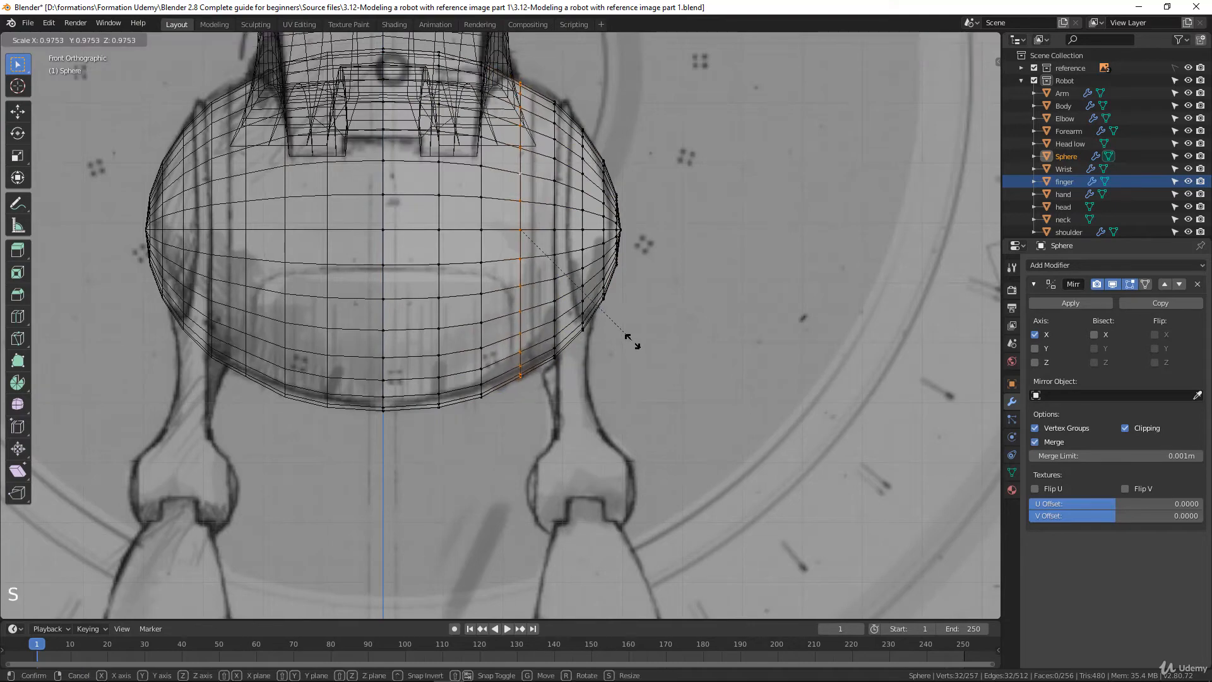
{"action": "left_click", "coordinate": [633, 342]}
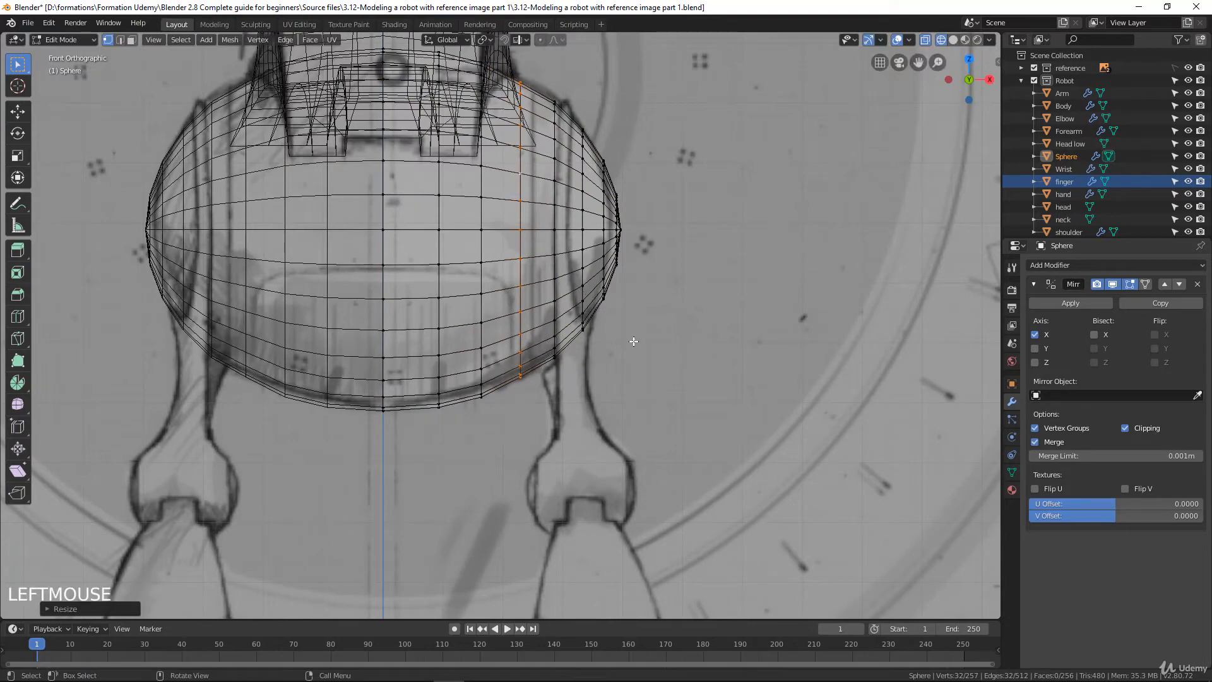
{"action": "key", "text": "g"}
{"action": "left_click", "coordinate": [497, 318]}
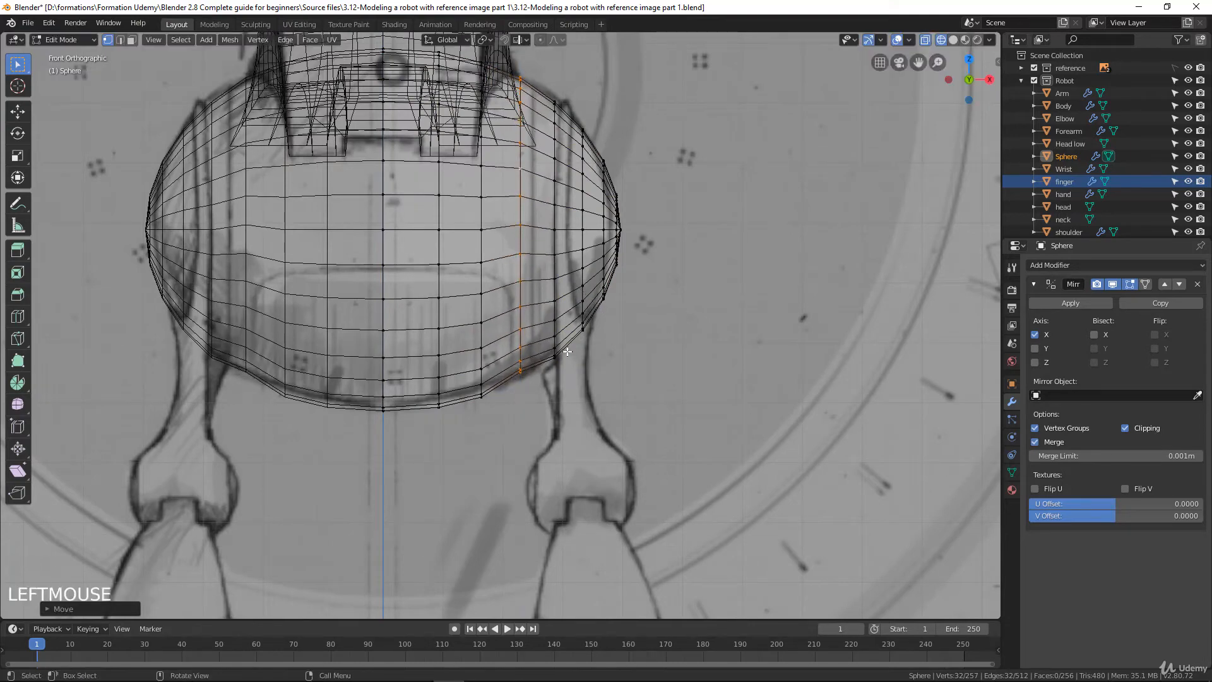
Shrink the second edge loop from the centre to about 0.97 and the first one to about 0.93 to match the drawing
{"action": "left_click", "coordinate": [482, 313], "text": "alt"}
{"action": "key", "text": "s"}
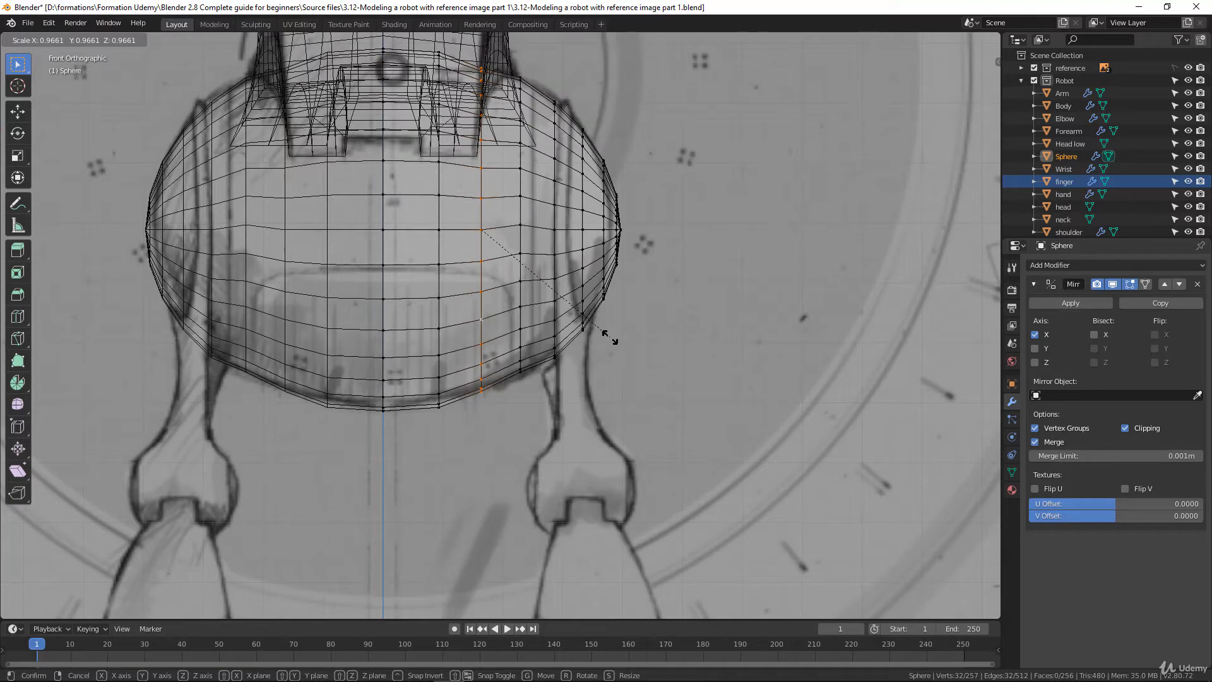
{"action": "left_click", "coordinate": [607, 337]}
{"action": "left_click", "coordinate": [440, 184], "text": "alt"}
{"action": "key", "text": "s"}
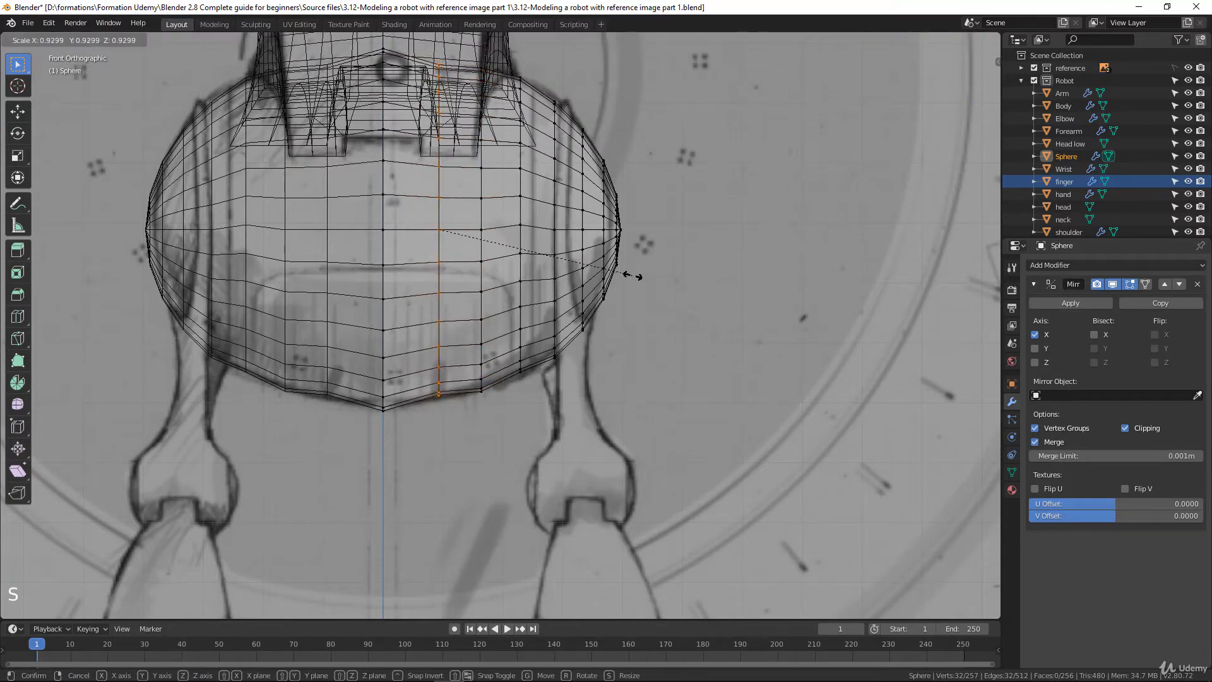
{"action": "left_click", "coordinate": [631, 276]}
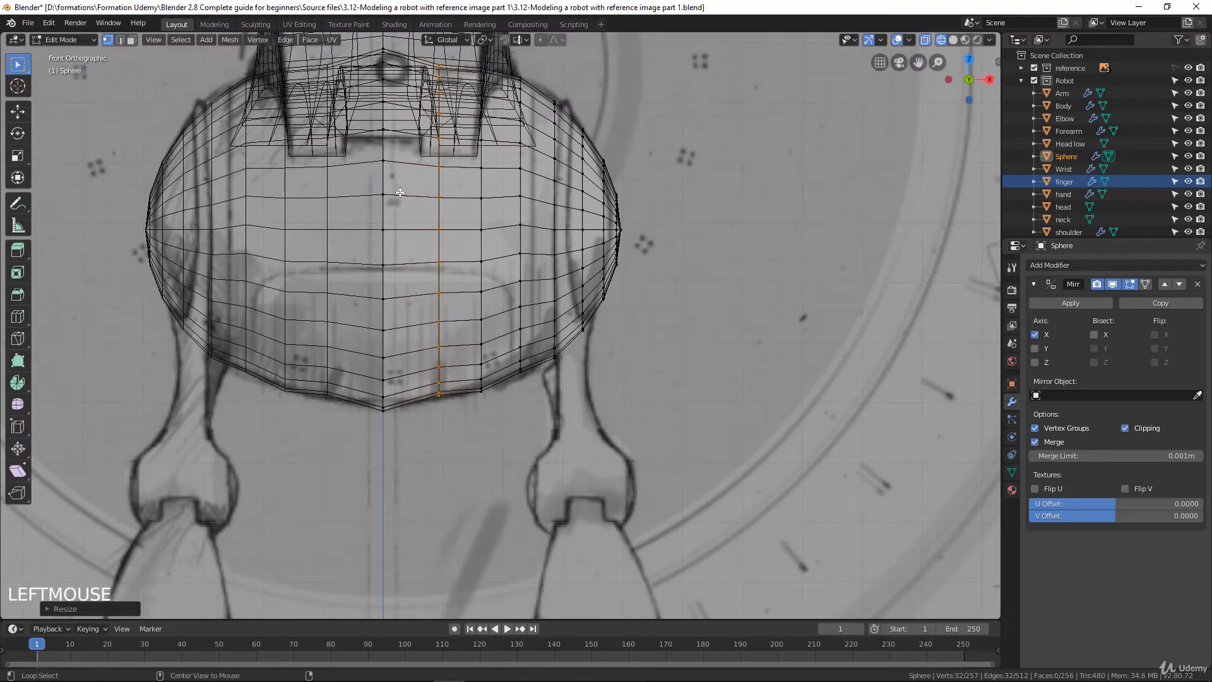
Shrink the centre edge loop to about 0.93 and move the loop beside it slightly toward the centre
{"action": "left_click", "coordinate": [383, 214], "text": "alt"}
{"action": "key", "text": "s"}
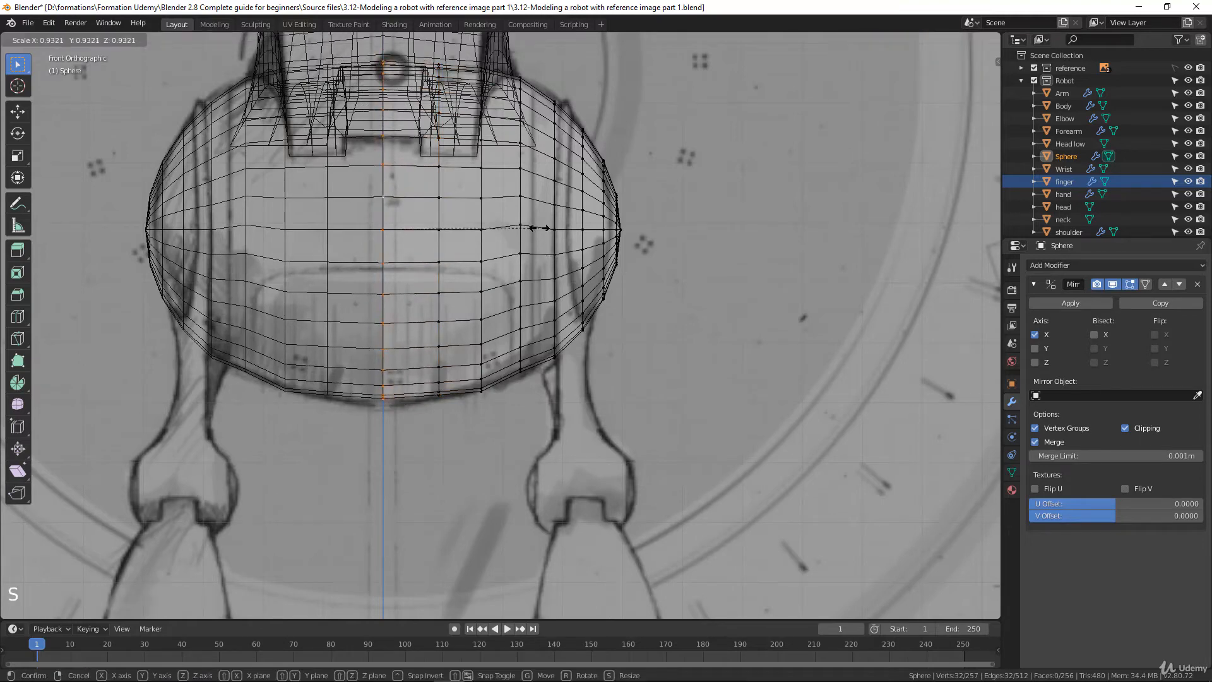
{"action": "left_click", "coordinate": [530, 227]}
{"action": "left_click", "coordinate": [441, 243], "text": "alt"}
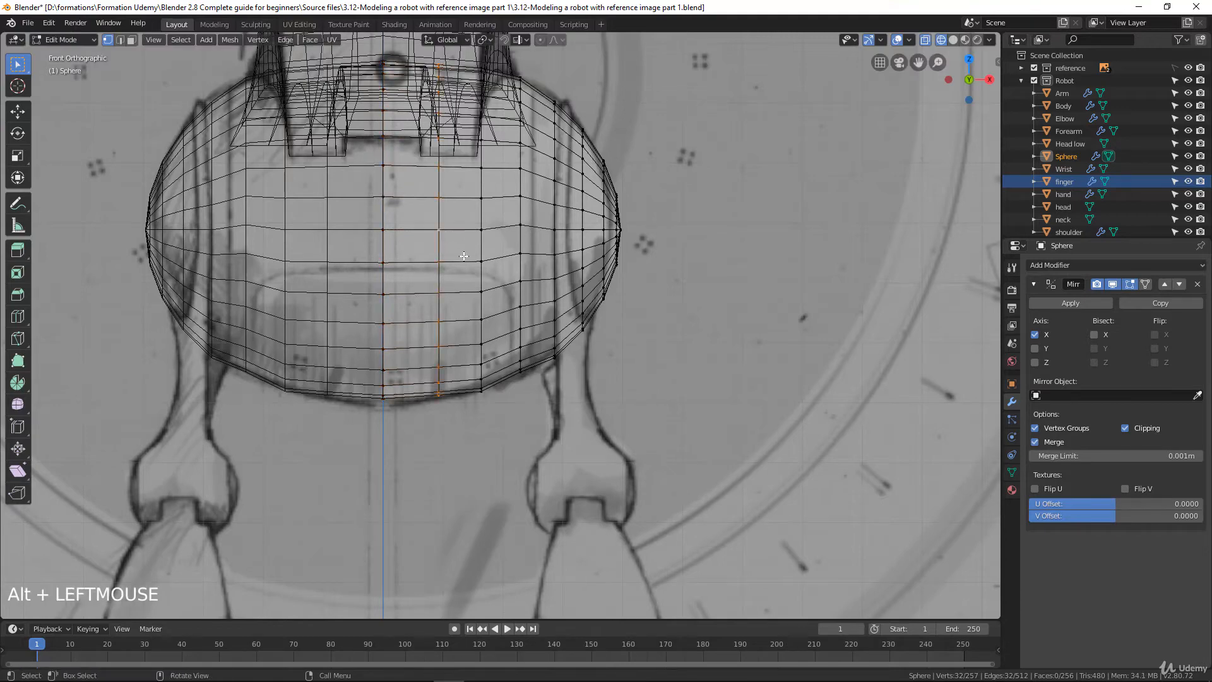
{"action": "key", "text": "g"}
{"action": "left_click", "coordinate": [458, 255]}
Shrink the second edge loop from the centre slightly and enlarge the first one about 1.01 times to smooth the lower outline
{"action": "left_click", "coordinate": [481, 248], "text": "alt"}
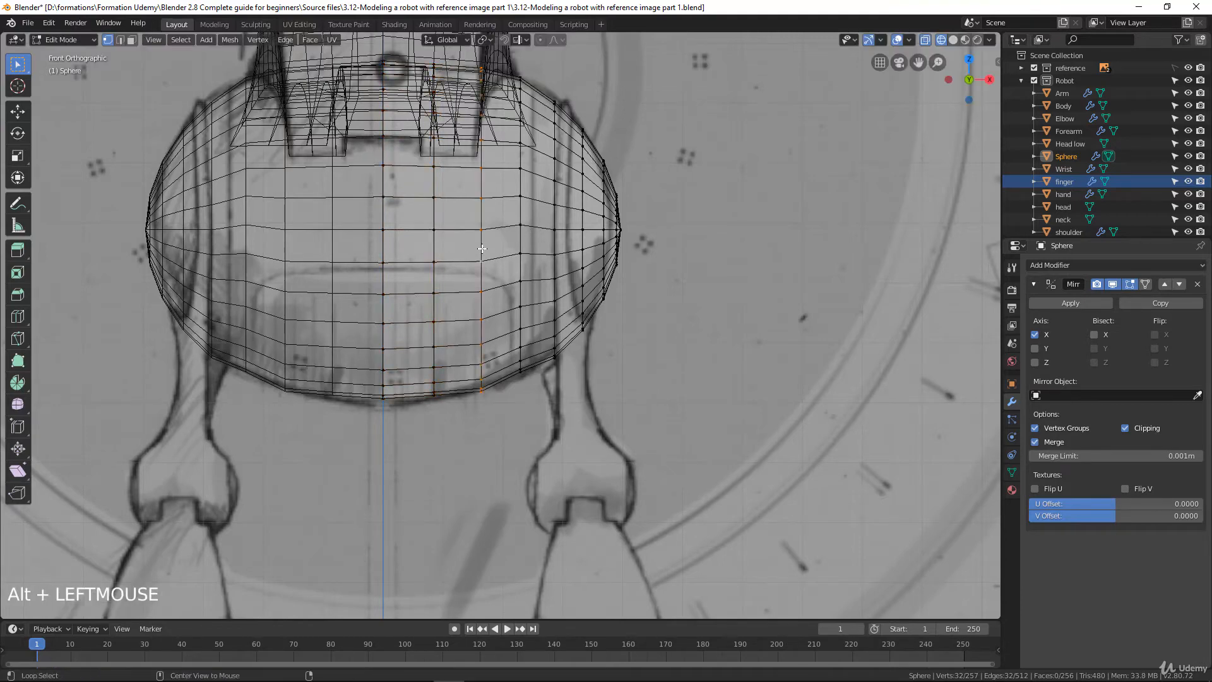
{"action": "key", "text": "s"}
{"action": "left_click", "coordinate": [519, 293]}
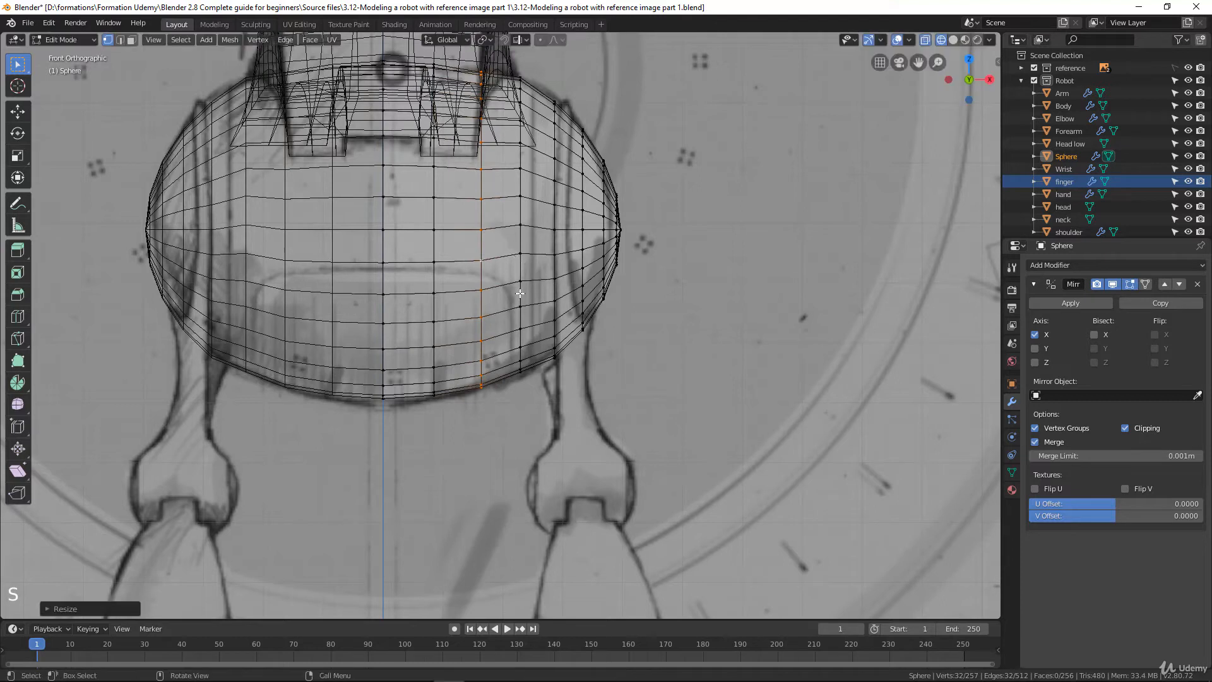
{"action": "left_click", "coordinate": [435, 292], "text": "alt"}
{"action": "key", "text": "s"}
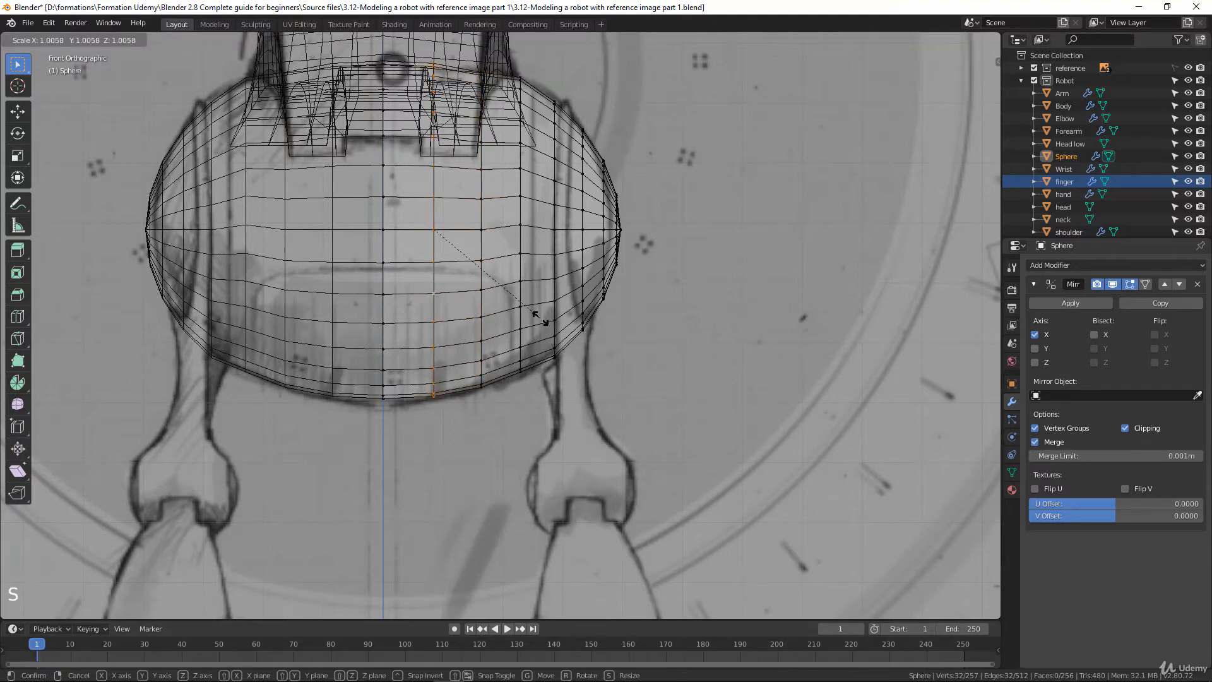
{"action": "left_click", "coordinate": [534, 316]}
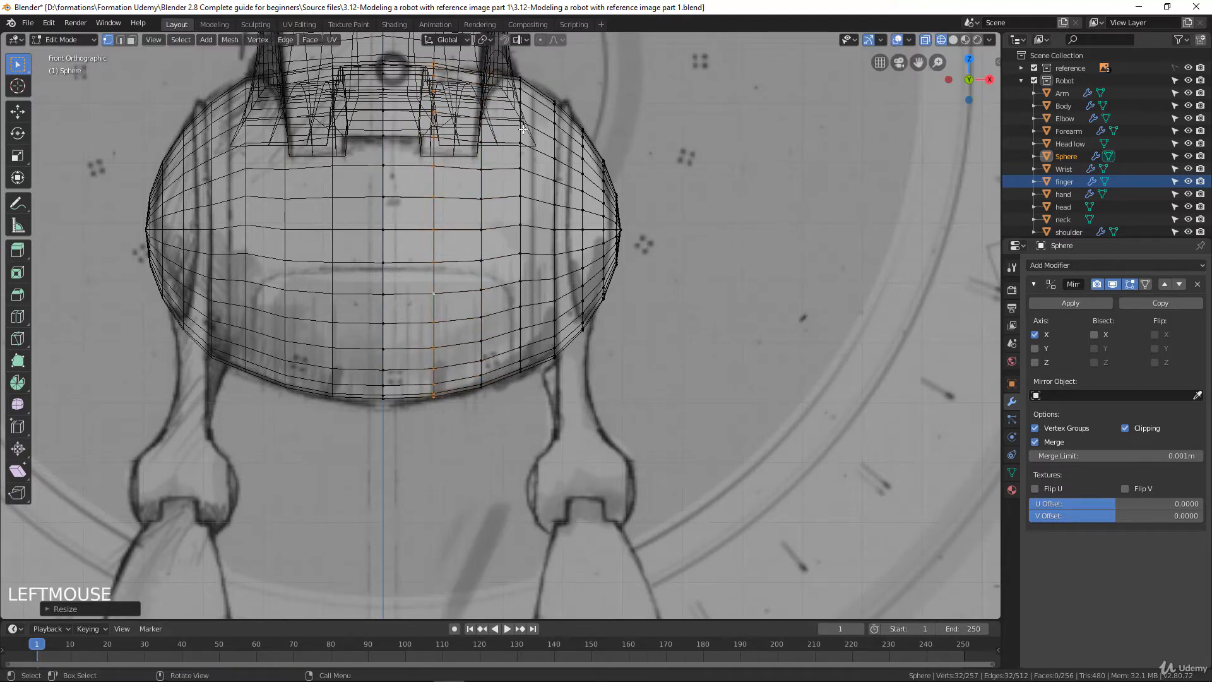
Scale the second edge loop from the centre up about 1.01 times and move it about 0.001 m inward and 0.003 m up
{"action": "left_click", "coordinate": [519, 158], "text": "alt"}
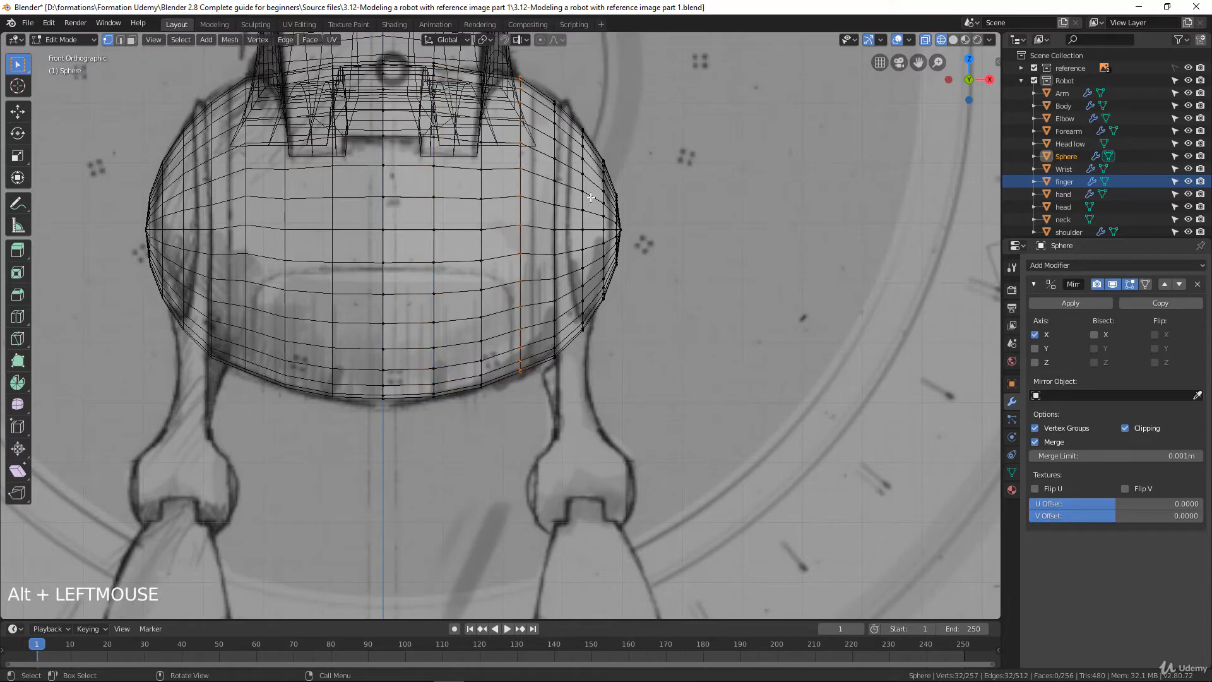
{"action": "left_click", "coordinate": [483, 164], "text": "alt"}
{"action": "key", "text": "s"}
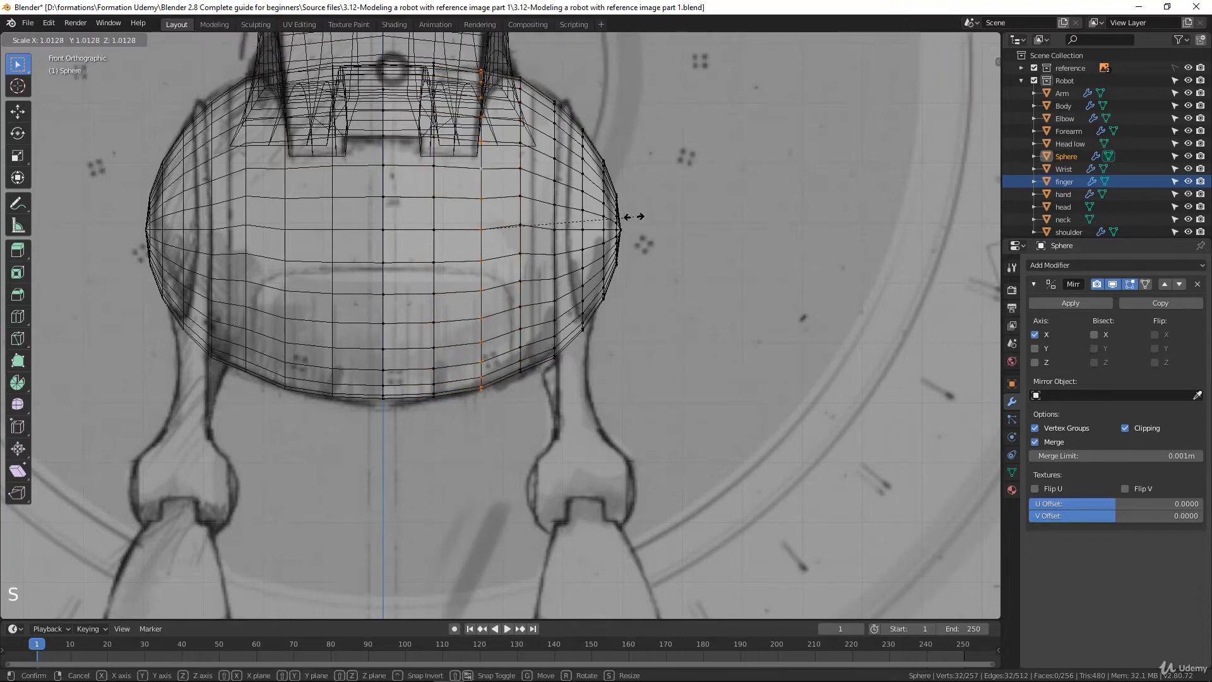
{"action": "left_click", "coordinate": [634, 216]}
{"action": "key", "text": "g"}
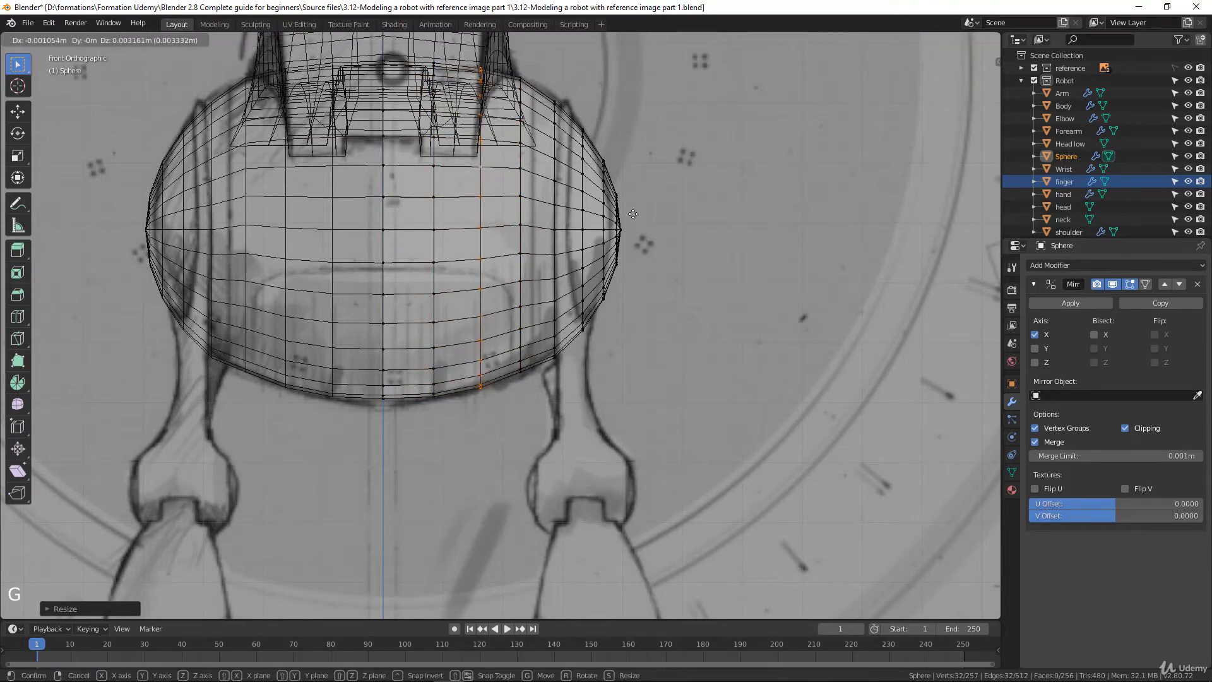
{"action": "left_click", "coordinate": [633, 215]}
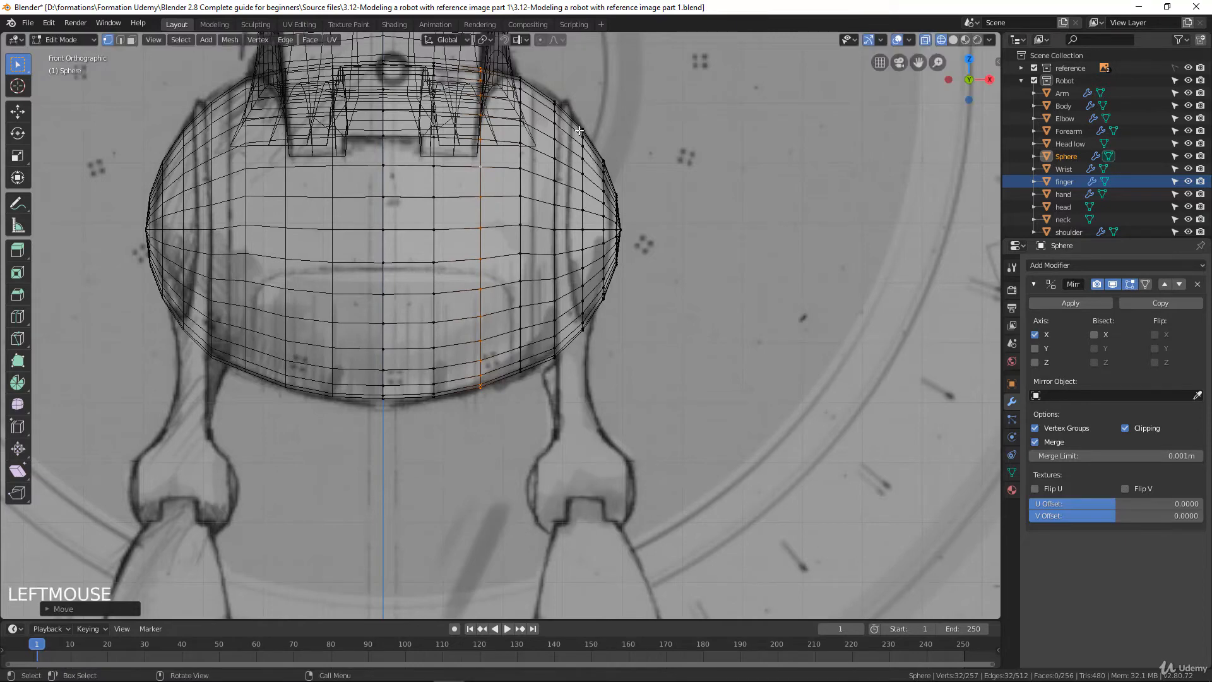
In the side view, shrink the fourth edge loop from the sphere's side pole to about 0.91 and move it about 0.018 m up along Z
{"action": "scroll", "coordinate": [569, 220], "scroll_direction": "down", "scroll_amount": 2}
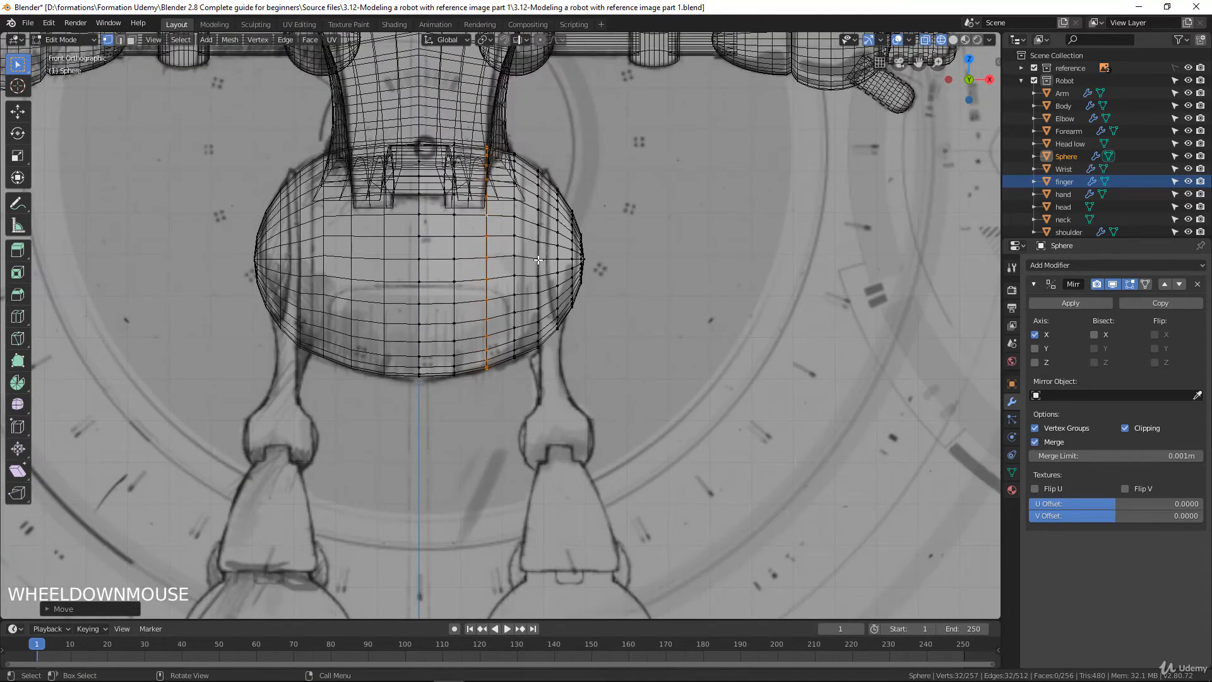
{"action": "key", "text": "KP_3"}
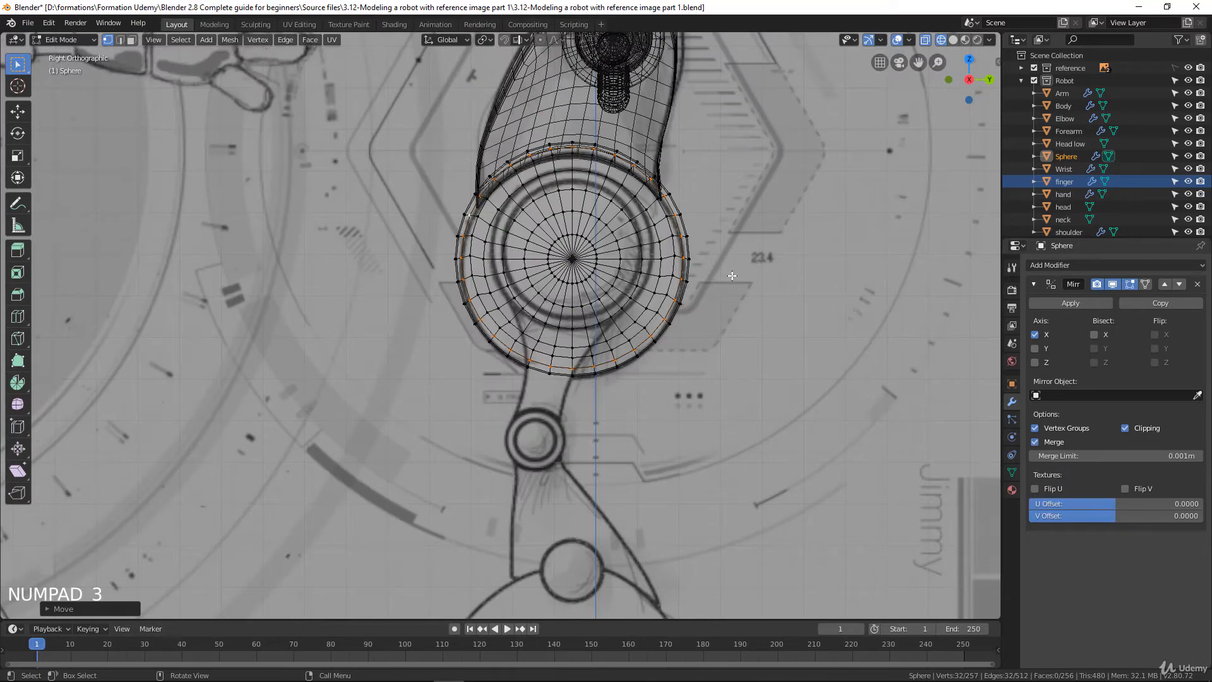
{"action": "scroll", "coordinate": [749, 233], "scroll_direction": "up", "scroll_amount": 1}
{"action": "scroll", "coordinate": [744, 234], "scroll_direction": "up", "scroll_amount": 1}
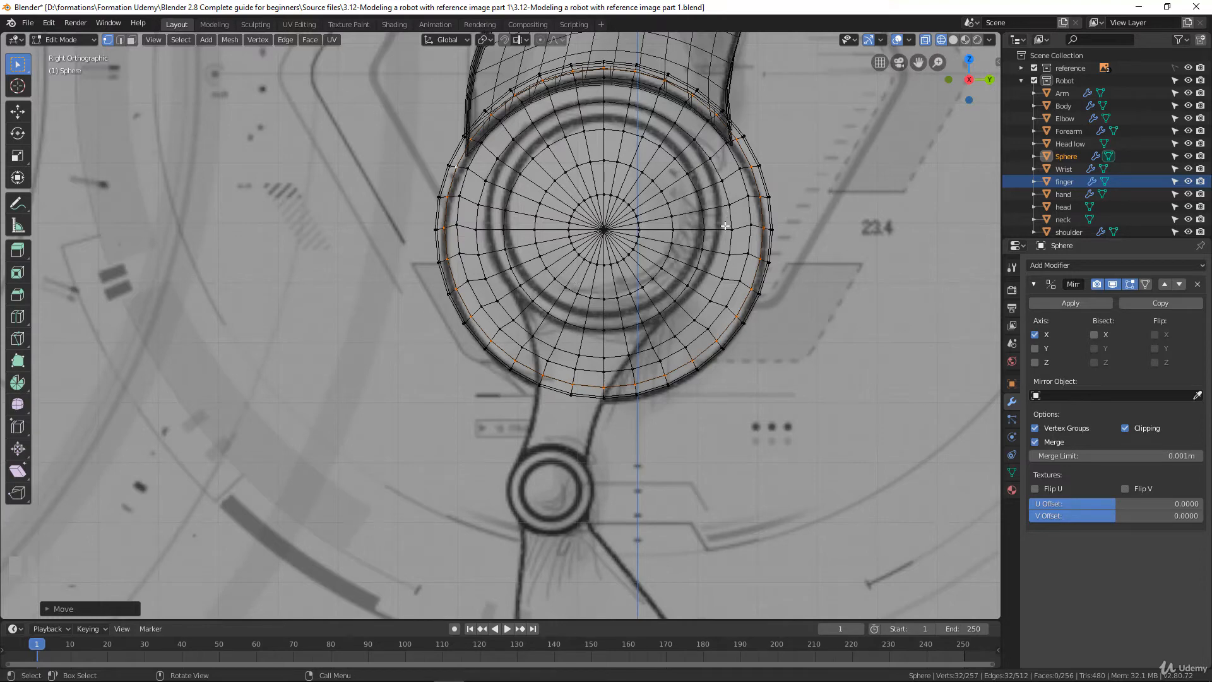
{"action": "left_click", "coordinate": [528, 164], "text": "alt"}
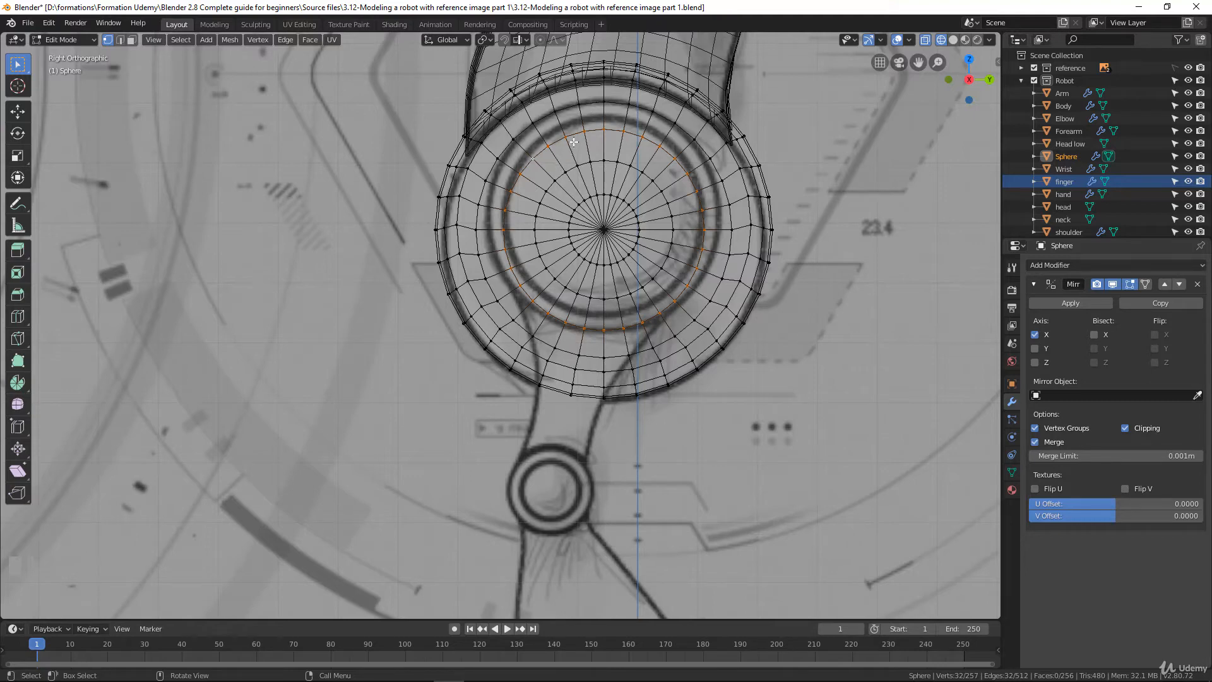
{"action": "left_click", "coordinate": [570, 110], "text": "alt"}
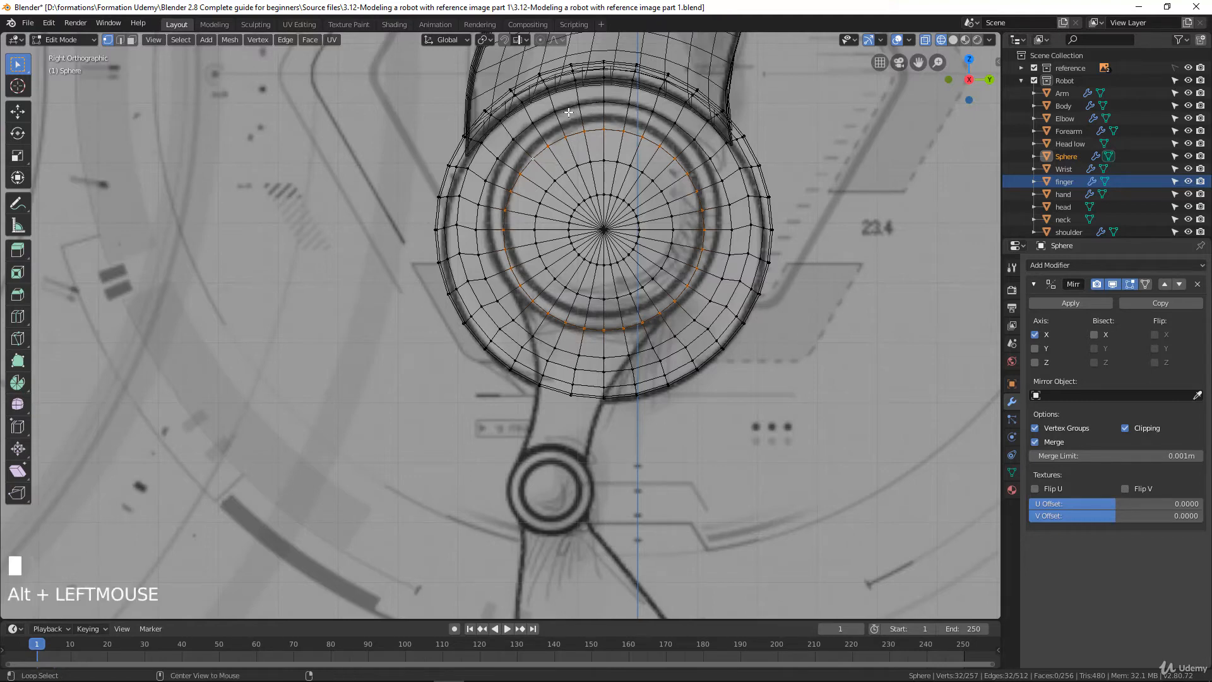
{"action": "key", "text": "s"}
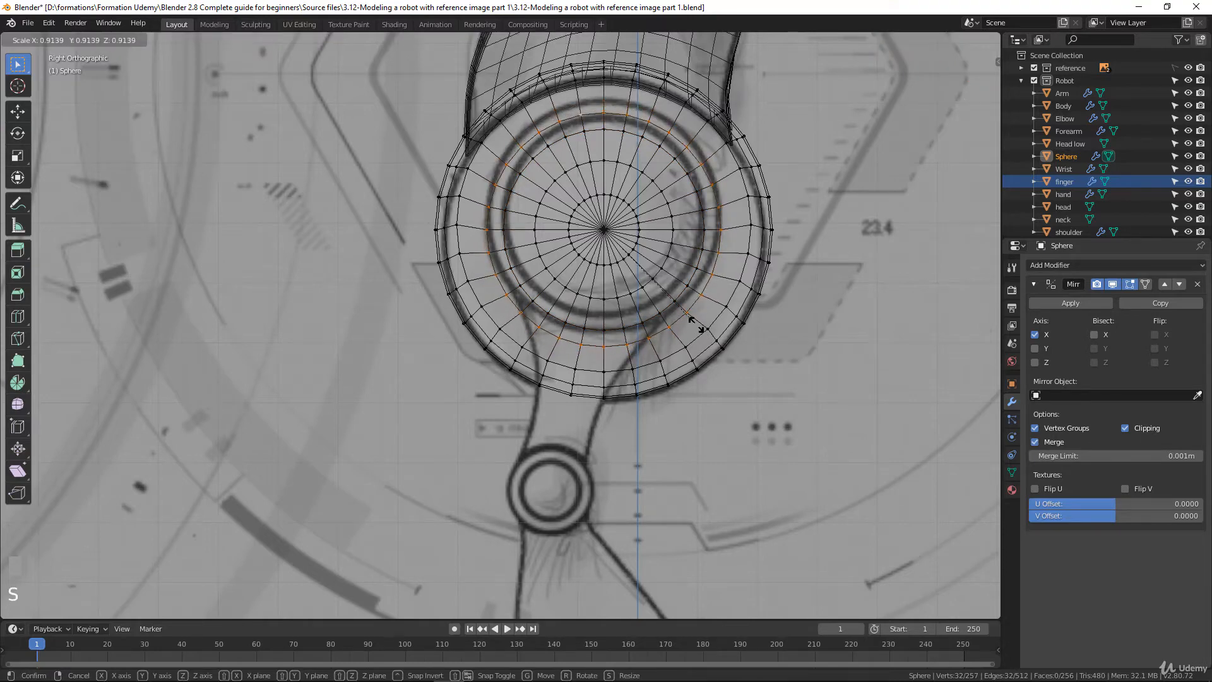
{"action": "left_click", "coordinate": [696, 324]}
{"action": "key", "text": "g"}
{"action": "key", "text": "z"}
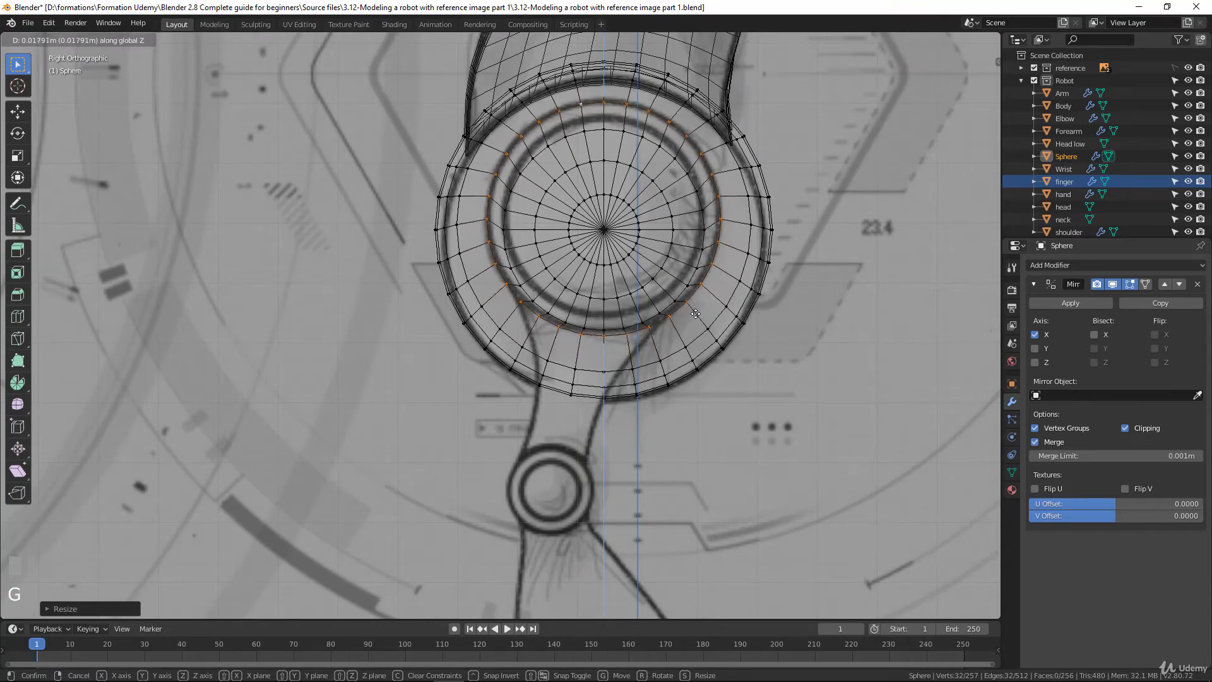
{"action": "left_click", "coordinate": [695, 314]}
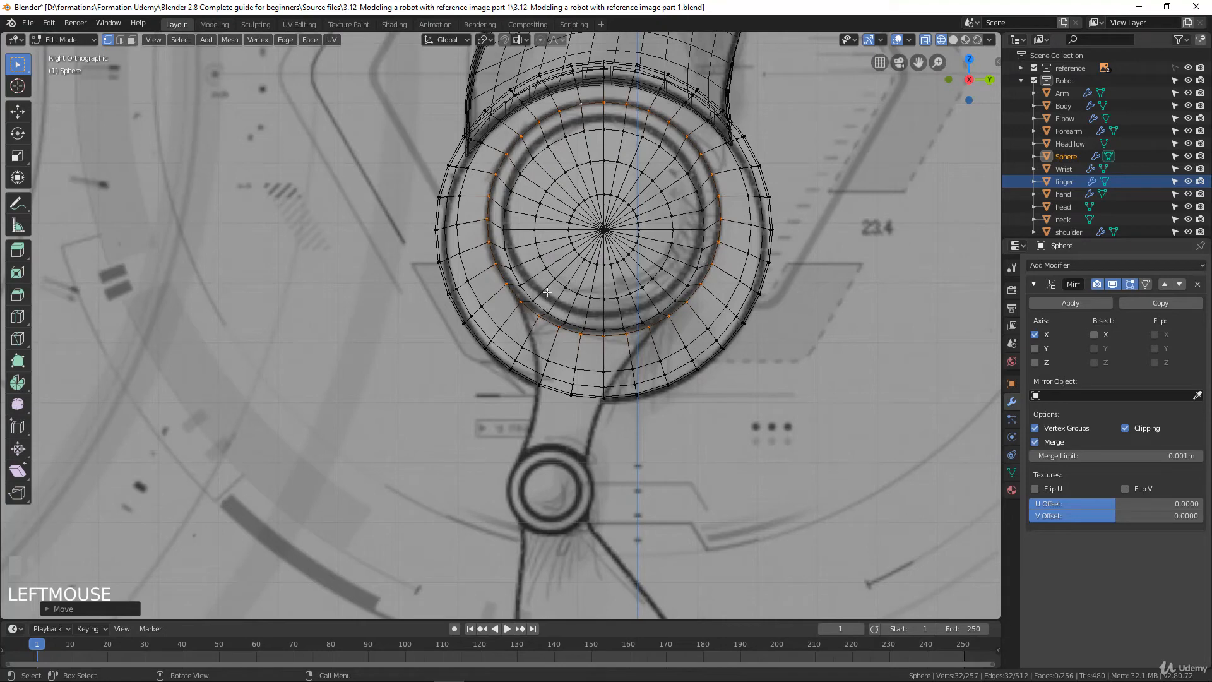
In the front view, scale the same edge loop up about 1.08 times and lower it about 0.004 m along Z to fit the outline
{"action": "key", "text": "KP_1"}
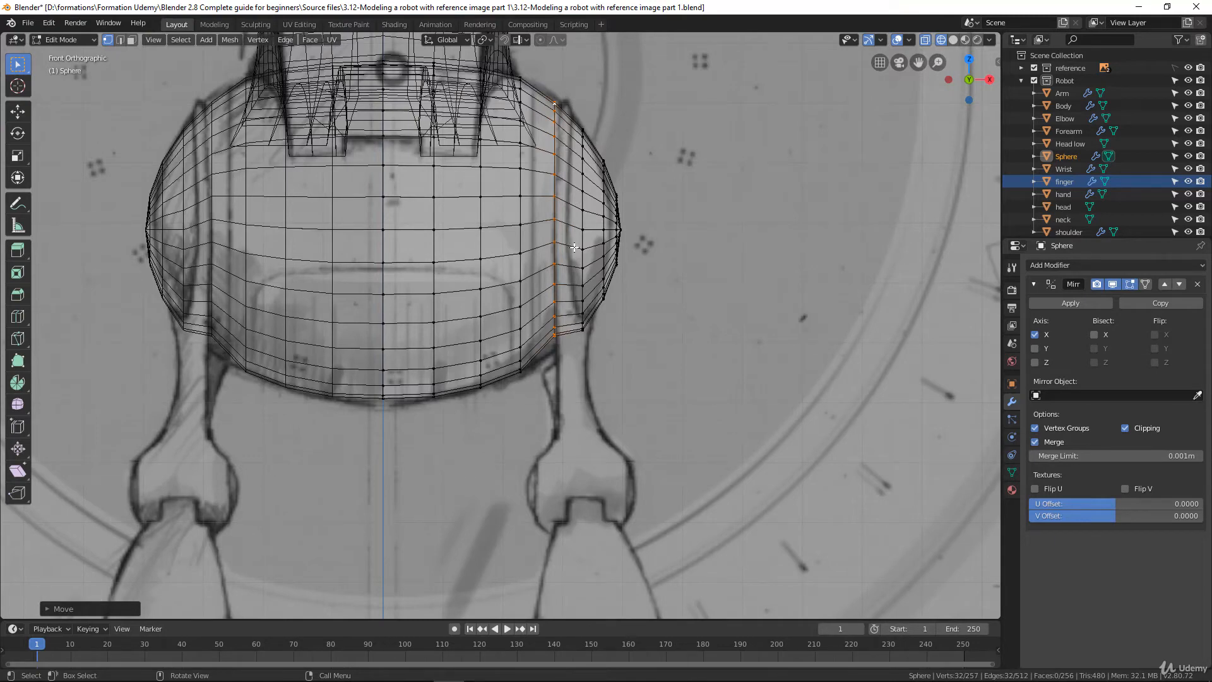
{"action": "key", "text": "s"}
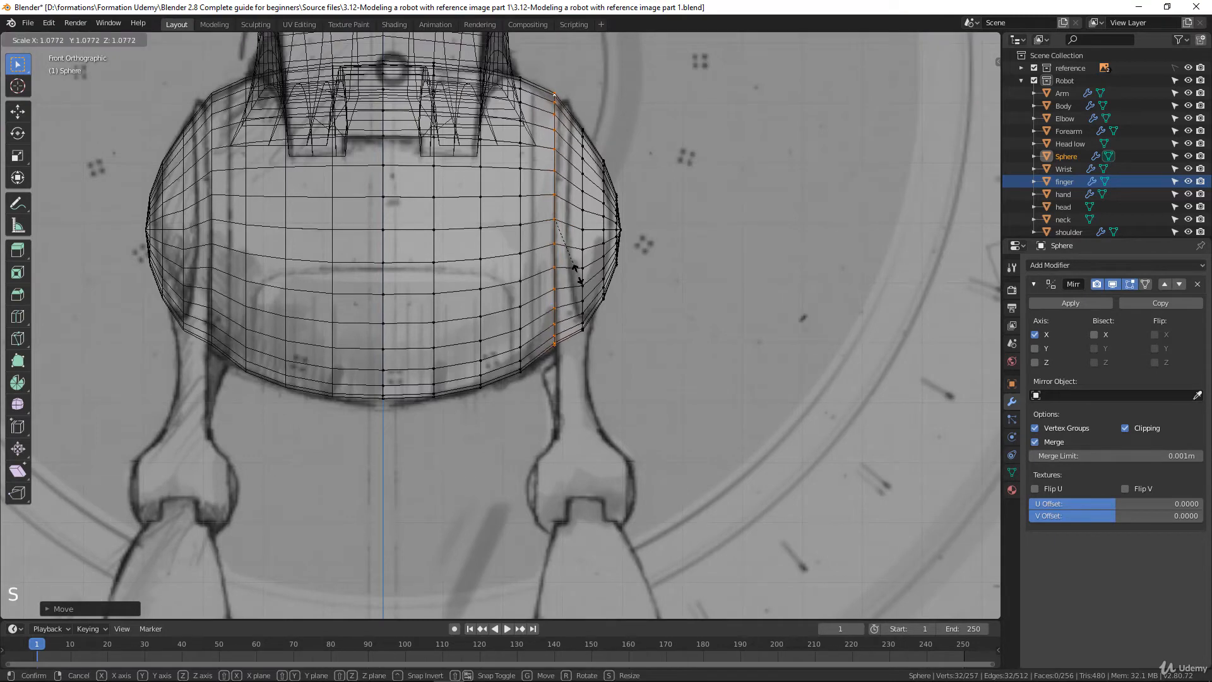
{"action": "left_click", "coordinate": [576, 273]}
{"action": "key", "text": "g"}
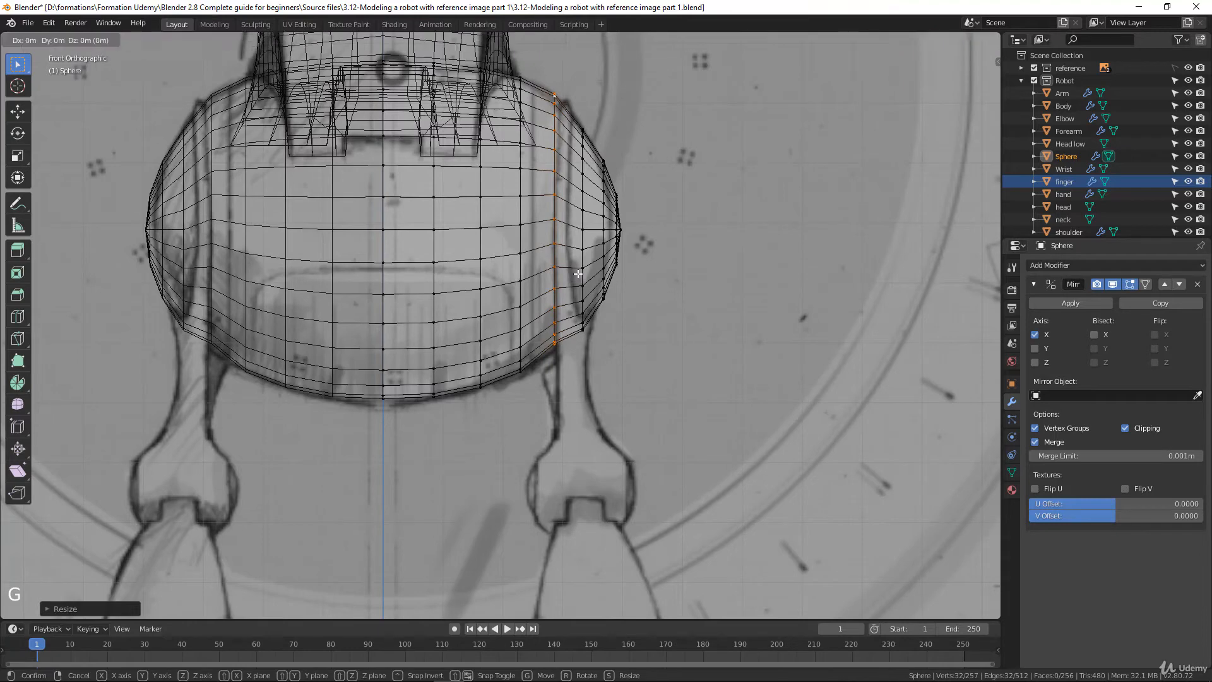
{"action": "key", "text": "z"}
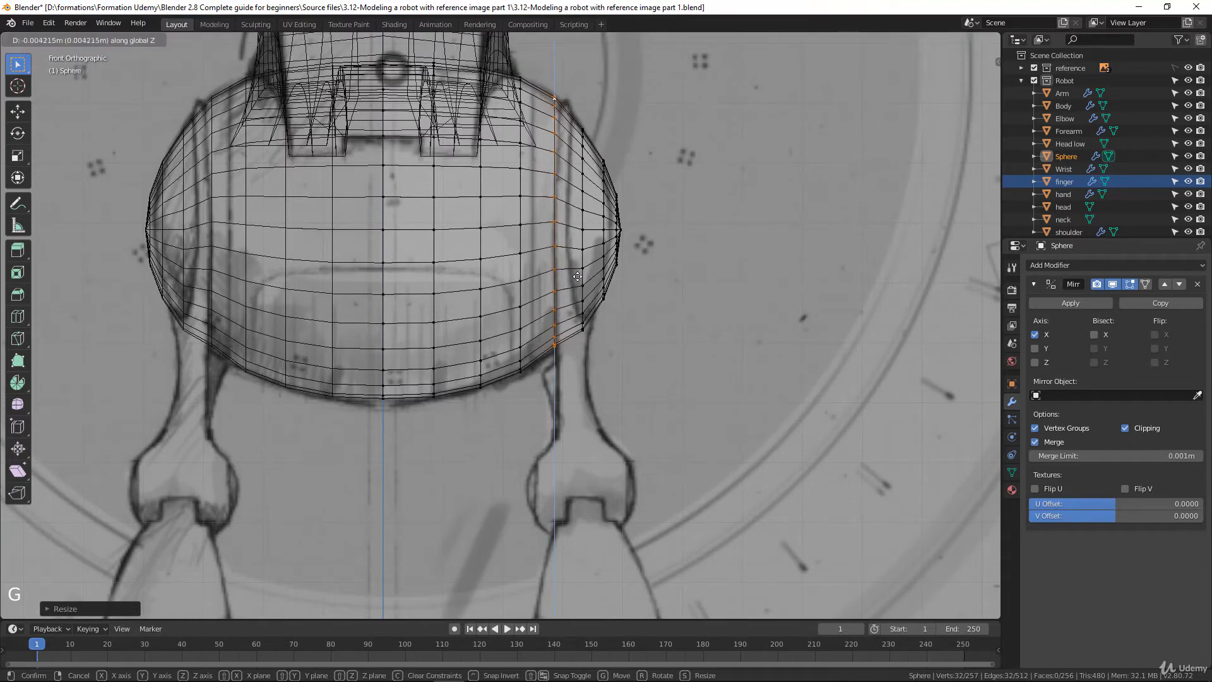
{"action": "left_click", "coordinate": [577, 275]}
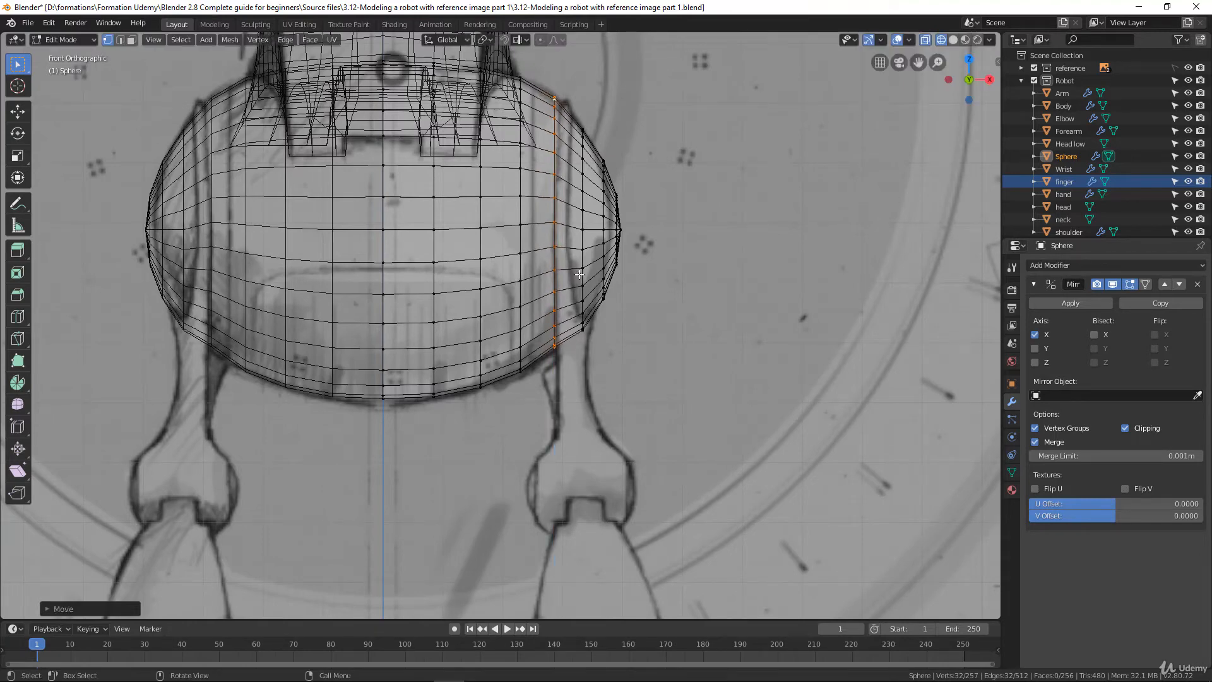
Move the third edge loop from the side pole about 0.01 m up to align it with the drawn inner ring in the side view
{"action": "left_click", "coordinate": [565, 142], "text": "alt"}
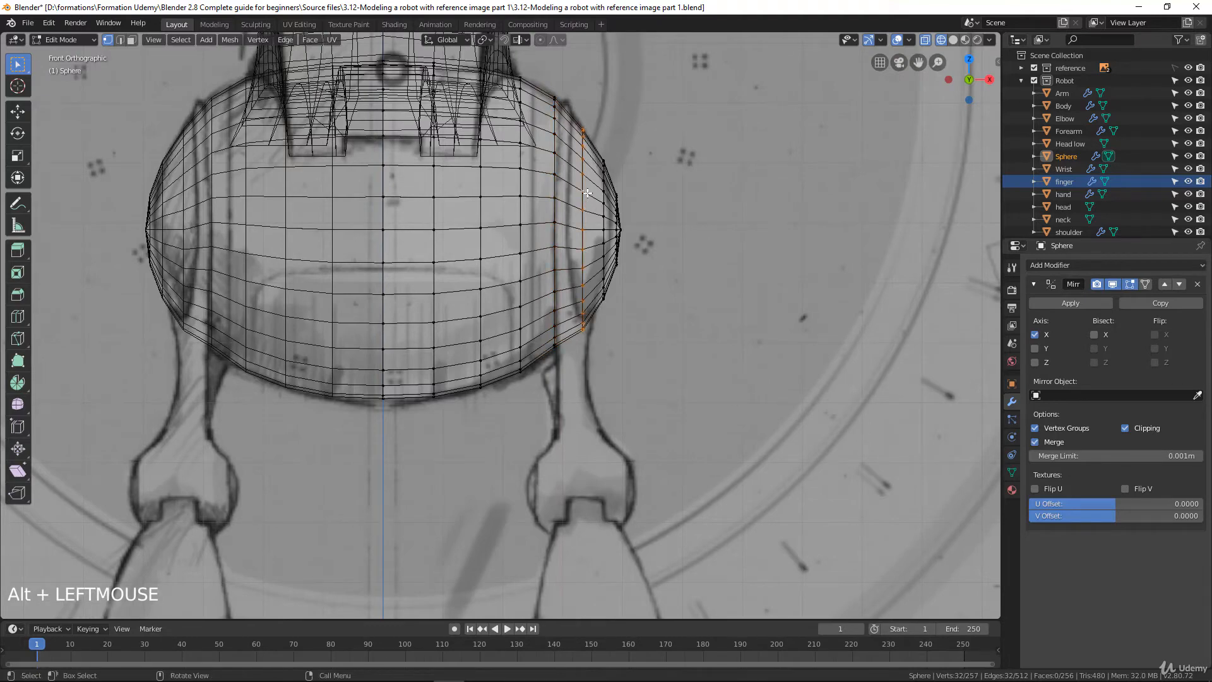
{"action": "key", "text": "KP_3"}
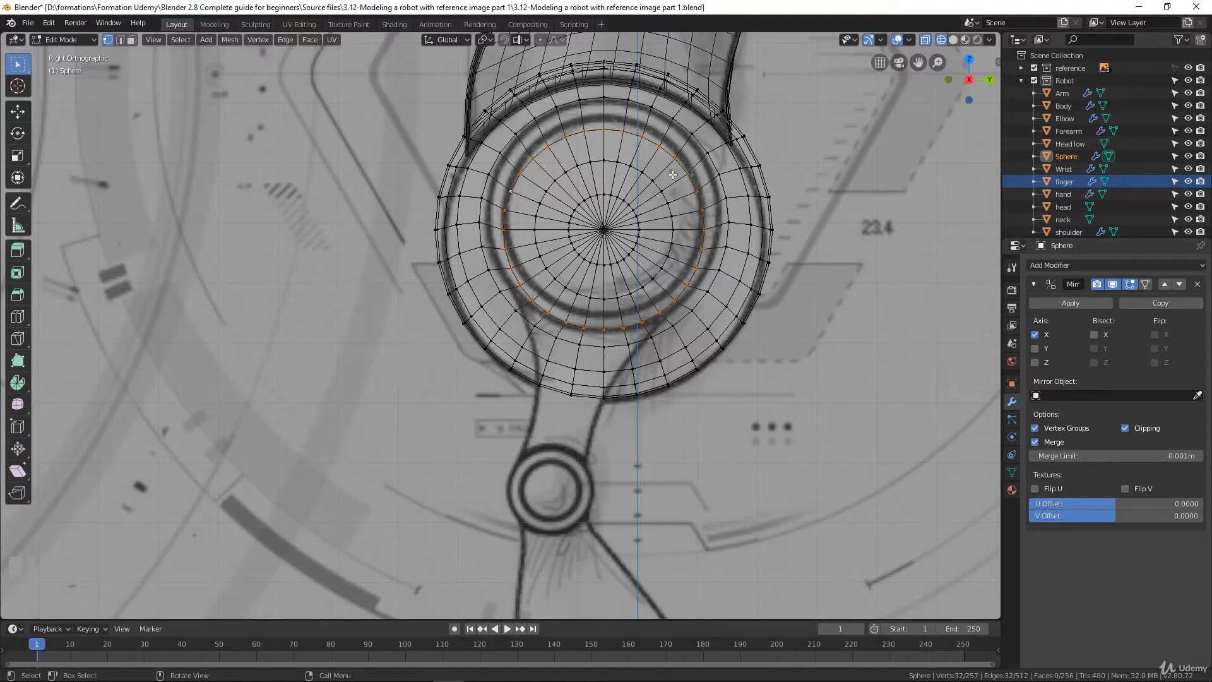
{"action": "key", "text": "g"}
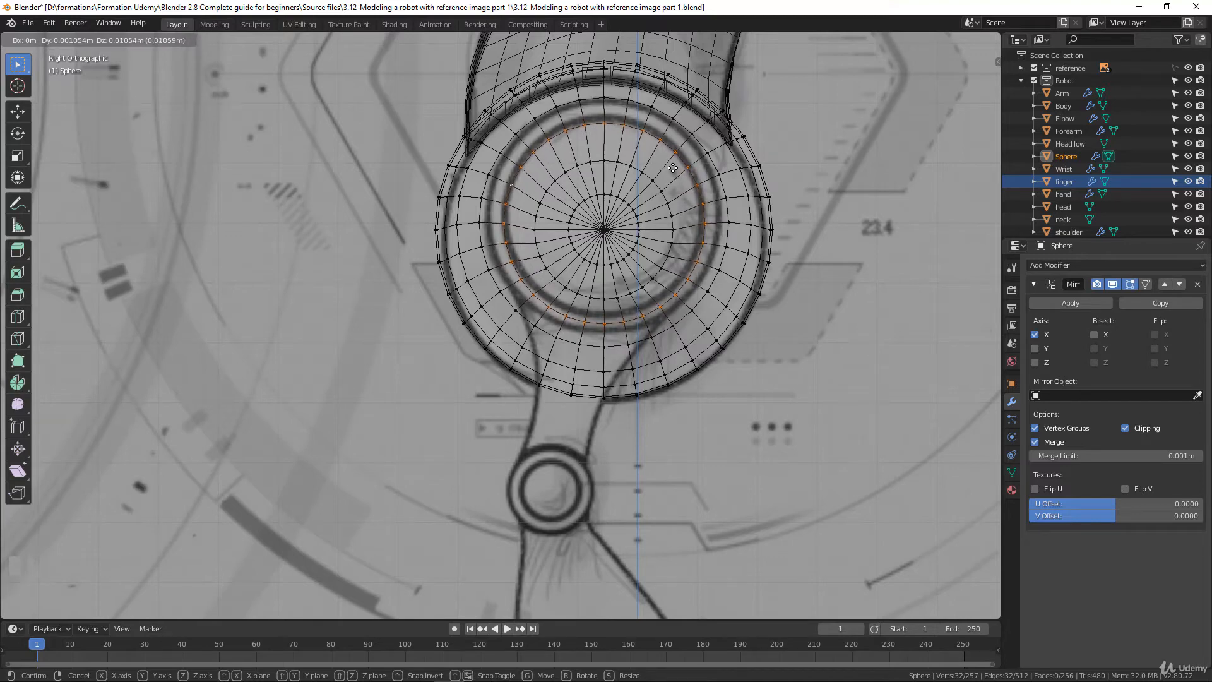
{"action": "left_click", "coordinate": [673, 169]}
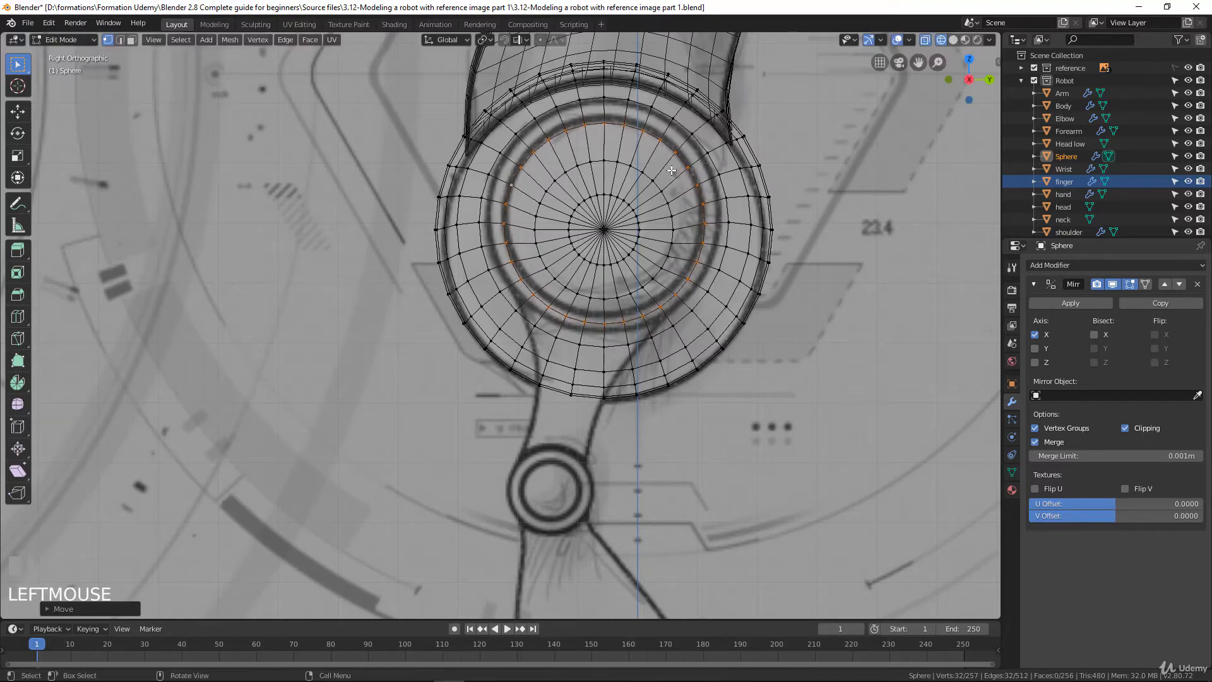
Select the side pole with its two surrounding rings and flatten this cap to about 0.53 along X
{"action": "left_click", "coordinate": [604, 230]}
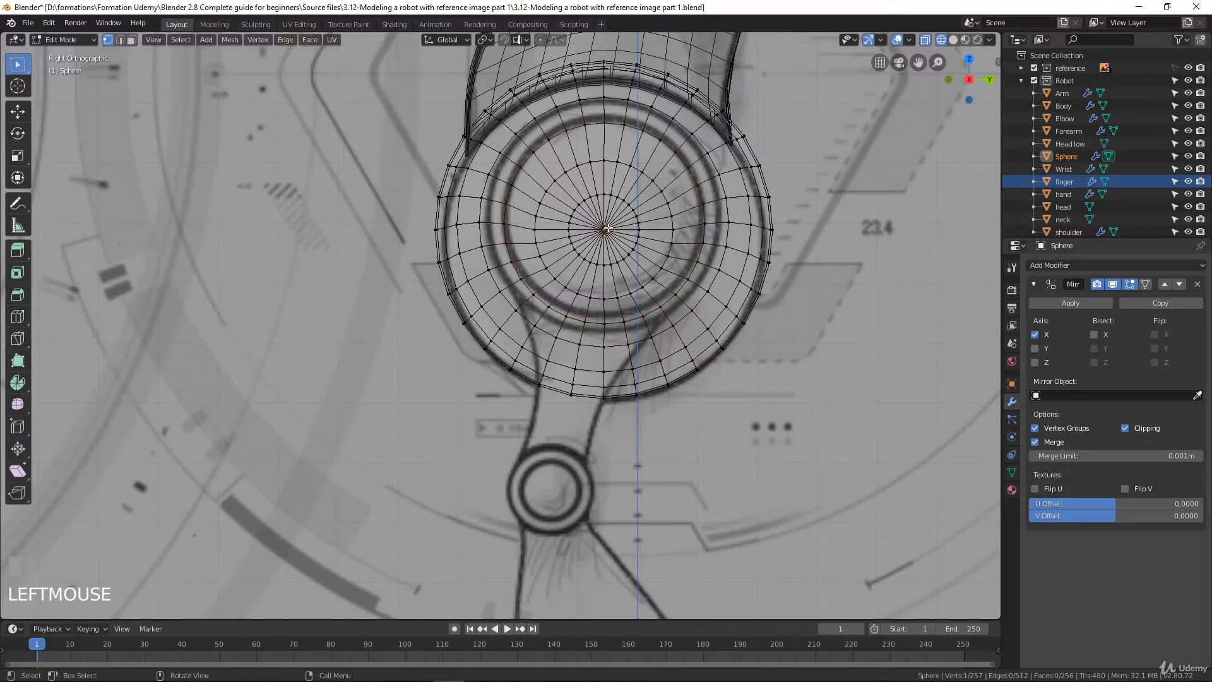
{"action": "key", "text": "ctrl+KP_Add"}
{"action": "key", "text": "ctrl+KP_Add"}
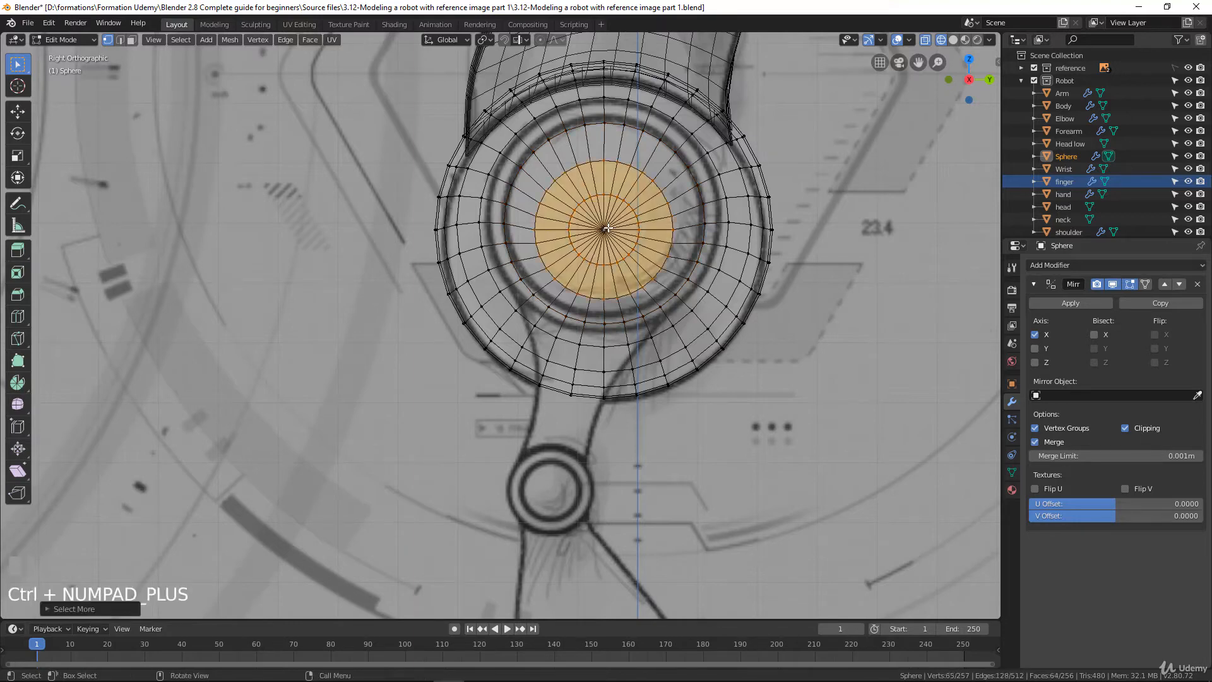
{"action": "key", "text": "KP_1"}
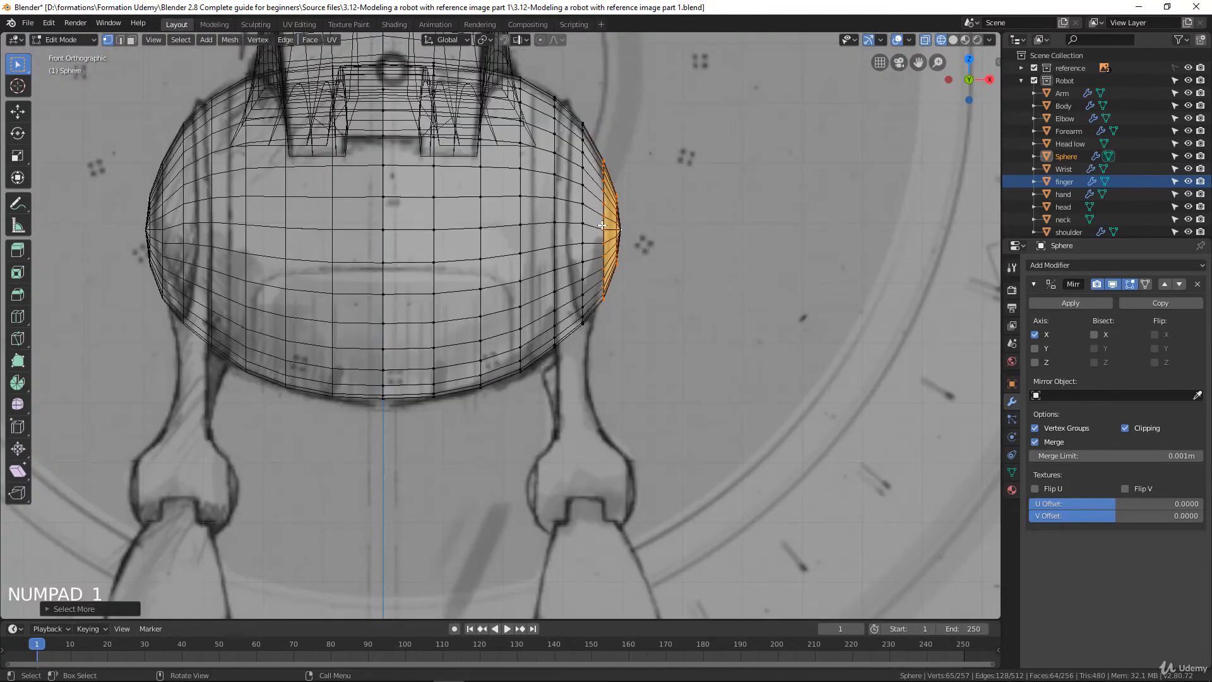
{"action": "scroll", "coordinate": [666, 248], "scroll_direction": "up", "scroll_amount": 3}
{"action": "middle_click_drag", "start_coordinate": [689, 223], "coordinate": [655, 404], "text": "shift"}
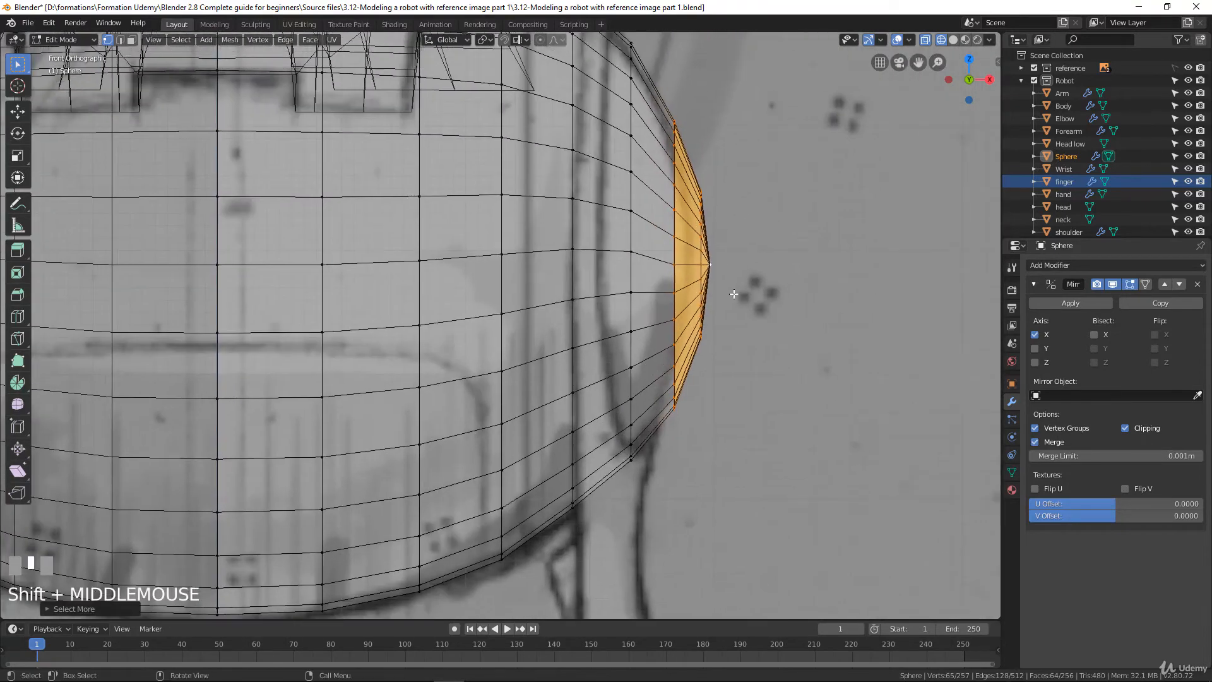
{"action": "key", "text": "s"}
{"action": "key", "text": "x"}
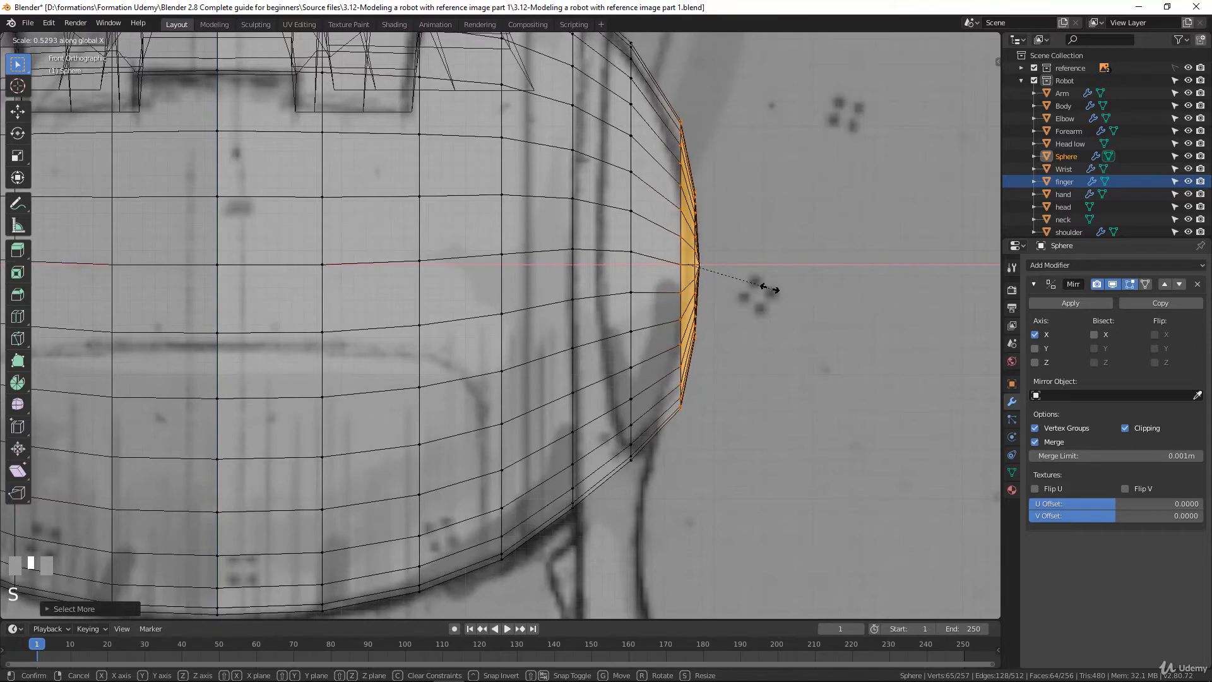
{"action": "left_click", "coordinate": [770, 287]}
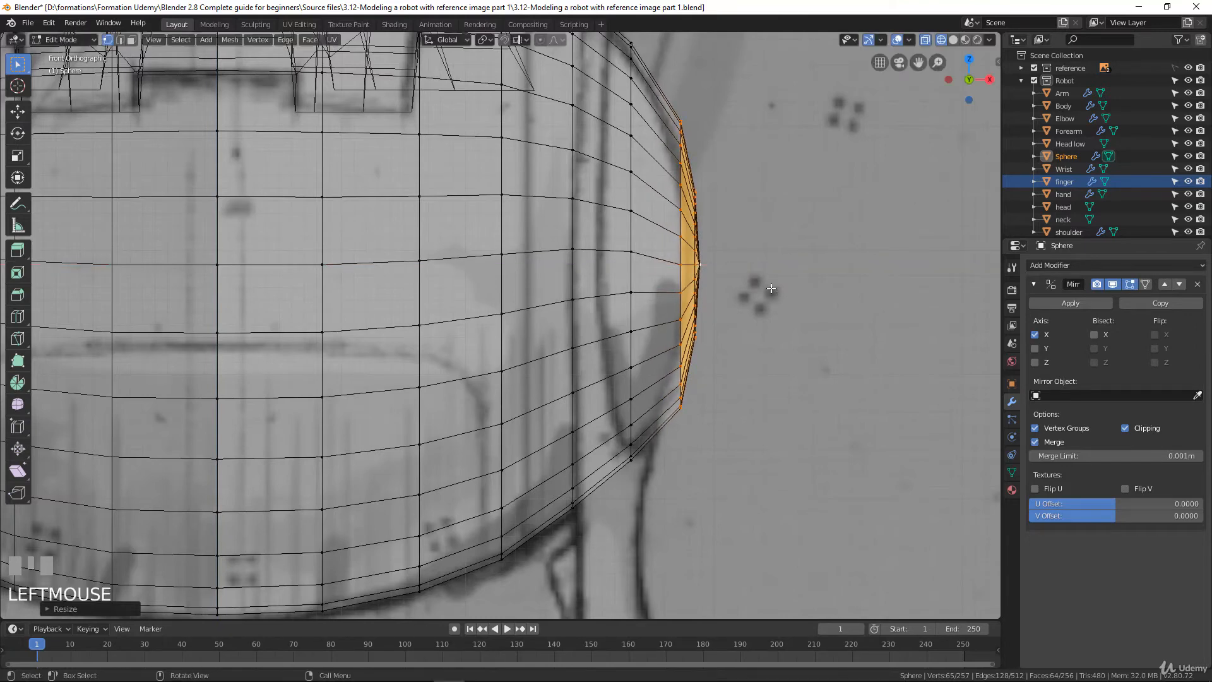
Fit the side cap to the drawn outline by moving it about 0.014 m inward and 0.006 m up and scaling it about 1.29 along X
{"action": "key", "text": "g"}
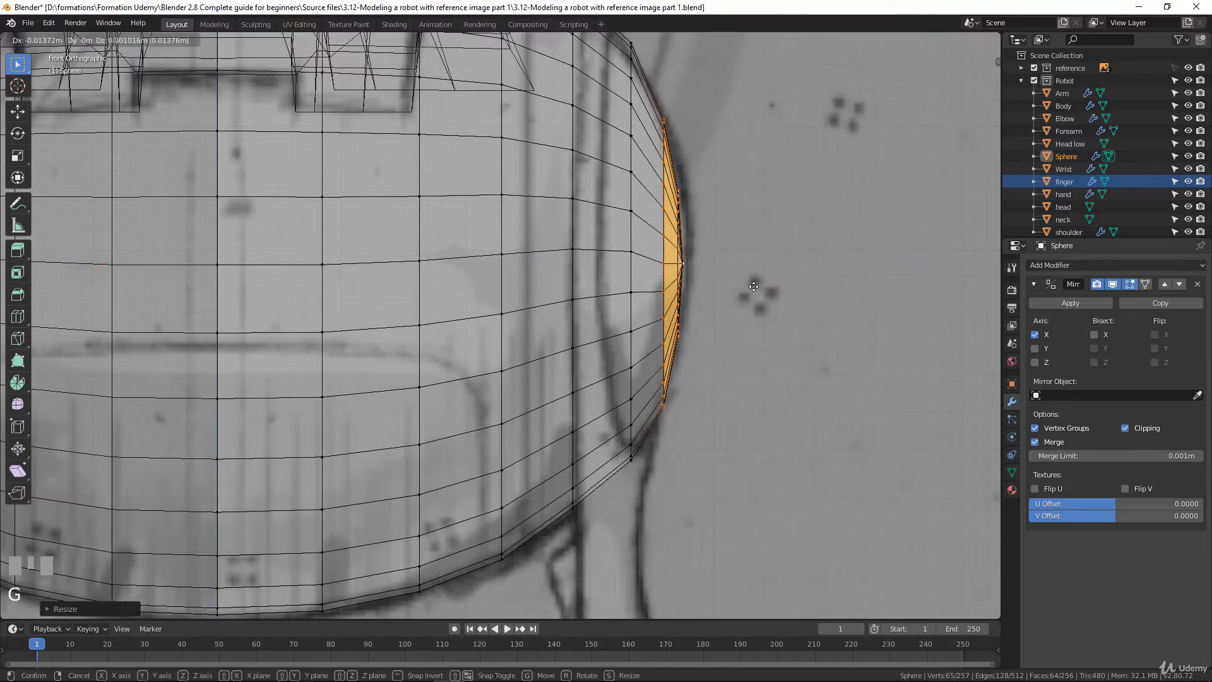
{"action": "left_click", "coordinate": [769, 288]}
{"action": "key", "text": "s"}
{"action": "key", "text": "x"}
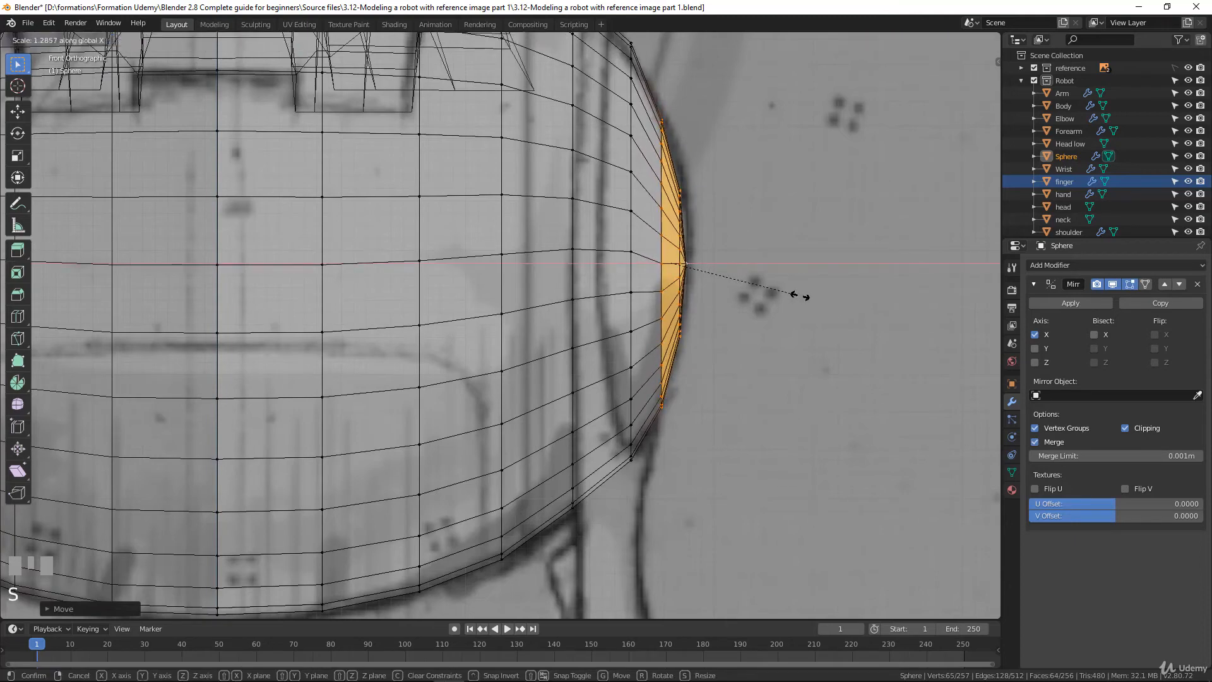
{"action": "left_click", "coordinate": [801, 296]}
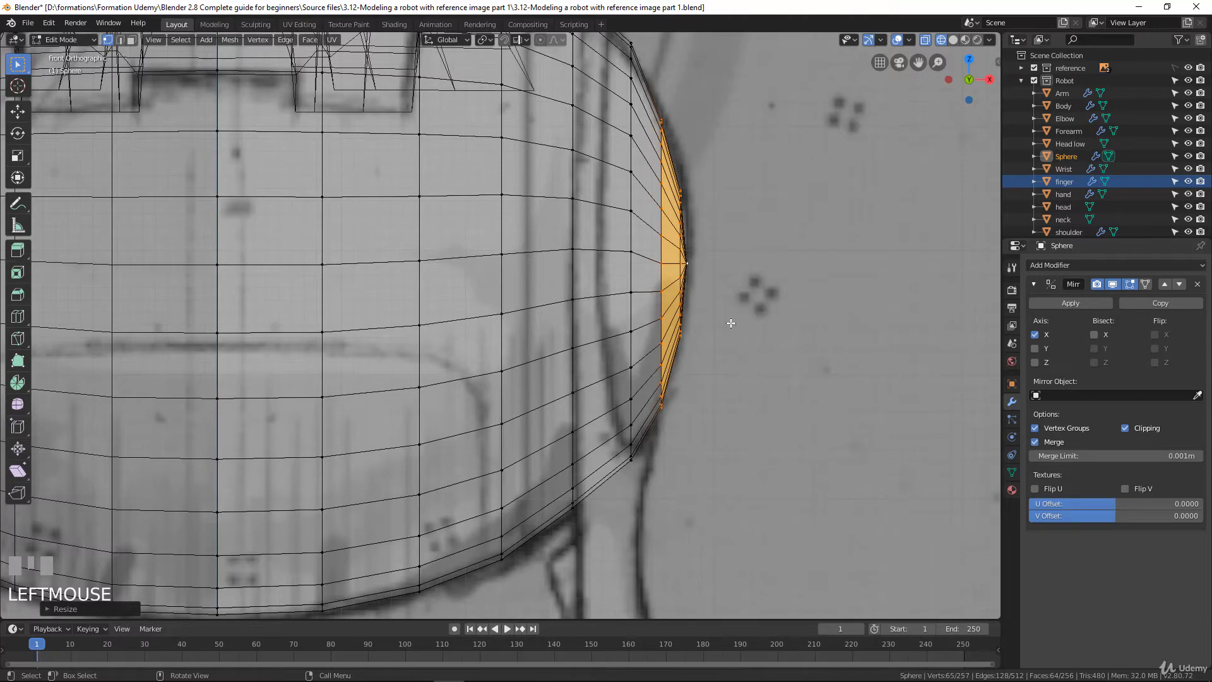
{"action": "key", "text": "g"}
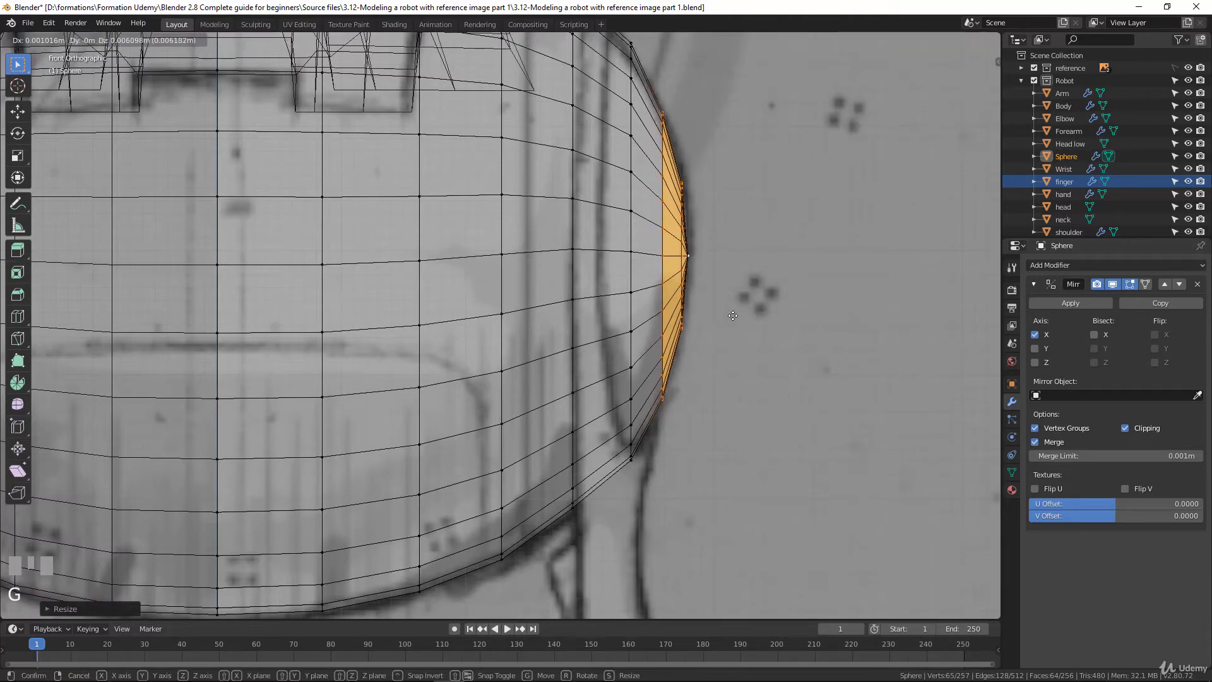
{"action": "left_click", "coordinate": [733, 318]}
Move the edge loop beside the side cap about 0.006 m inward along X
{"action": "scroll", "coordinate": [633, 257], "scroll_direction": "down", "scroll_amount": 3}
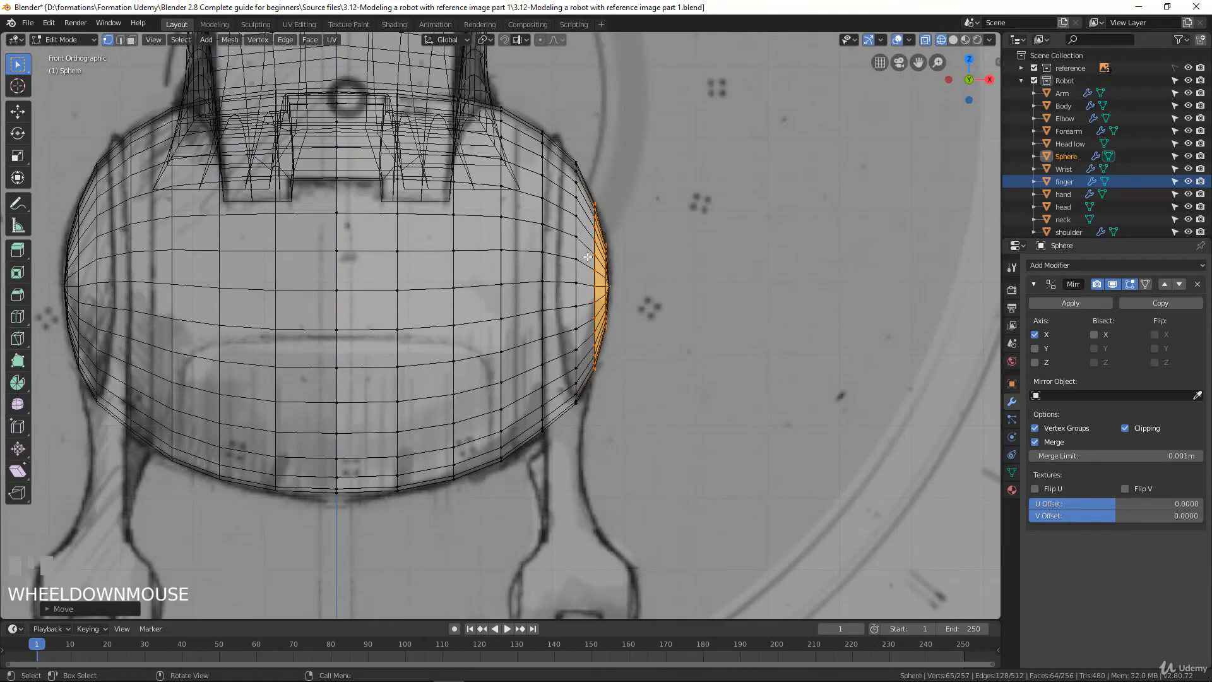
{"action": "scroll", "coordinate": [587, 256], "scroll_direction": "down", "scroll_amount": 2}
{"action": "scroll", "coordinate": [598, 219], "scroll_direction": "up", "scroll_amount": 2}
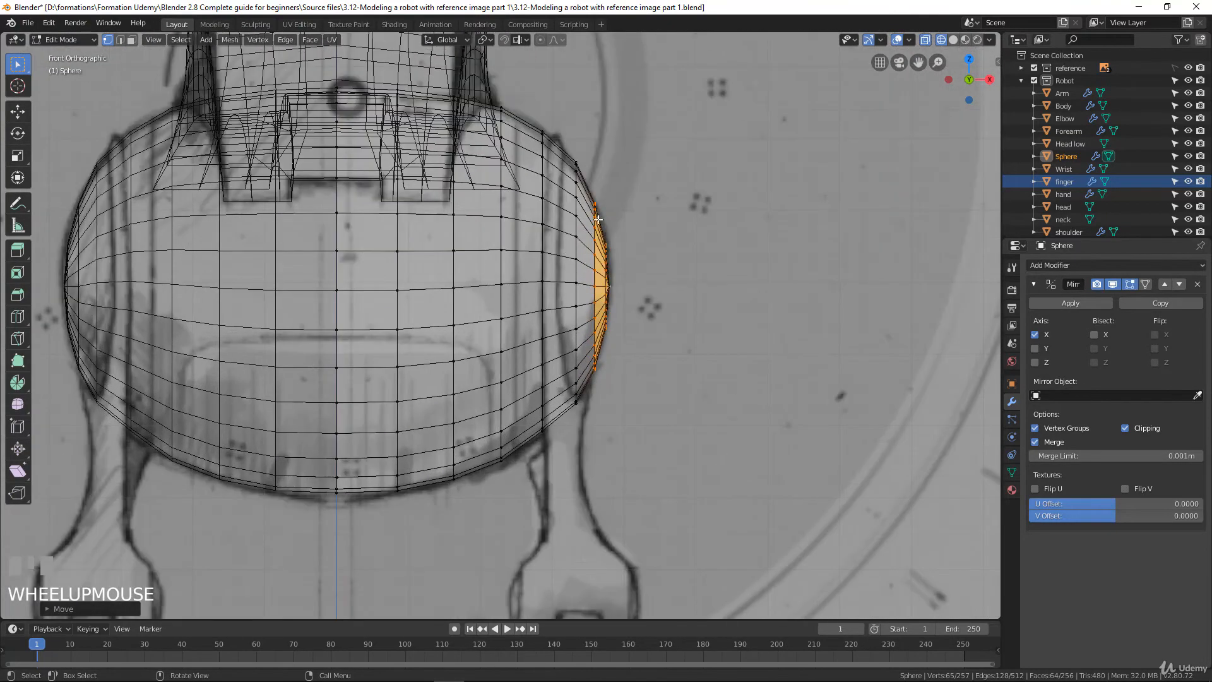
{"action": "left_click", "coordinate": [576, 240], "text": "alt"}
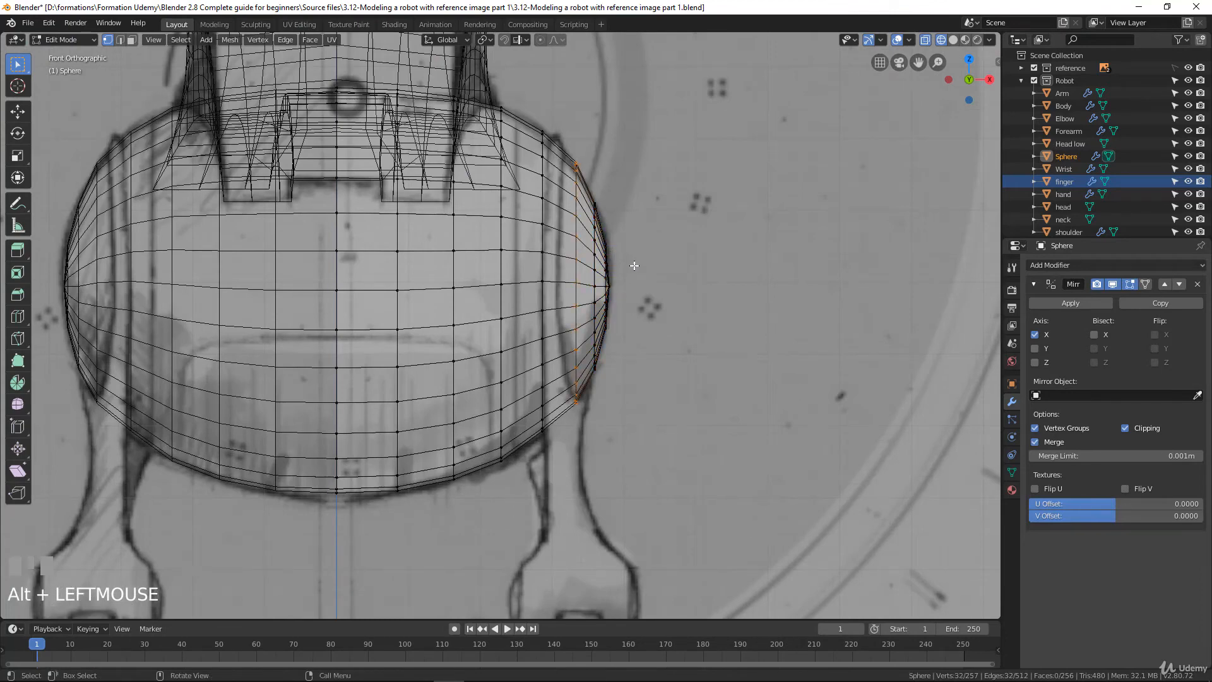
{"action": "key", "text": "g"}
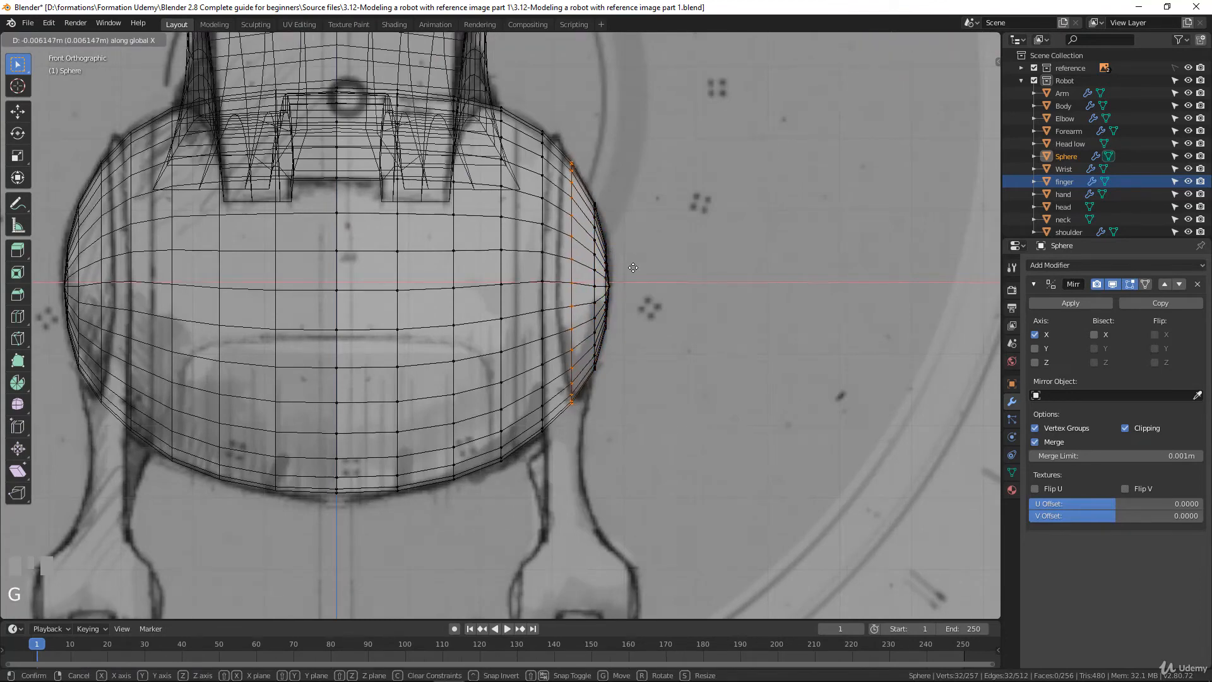
{"action": "left_click", "coordinate": [633, 268]}
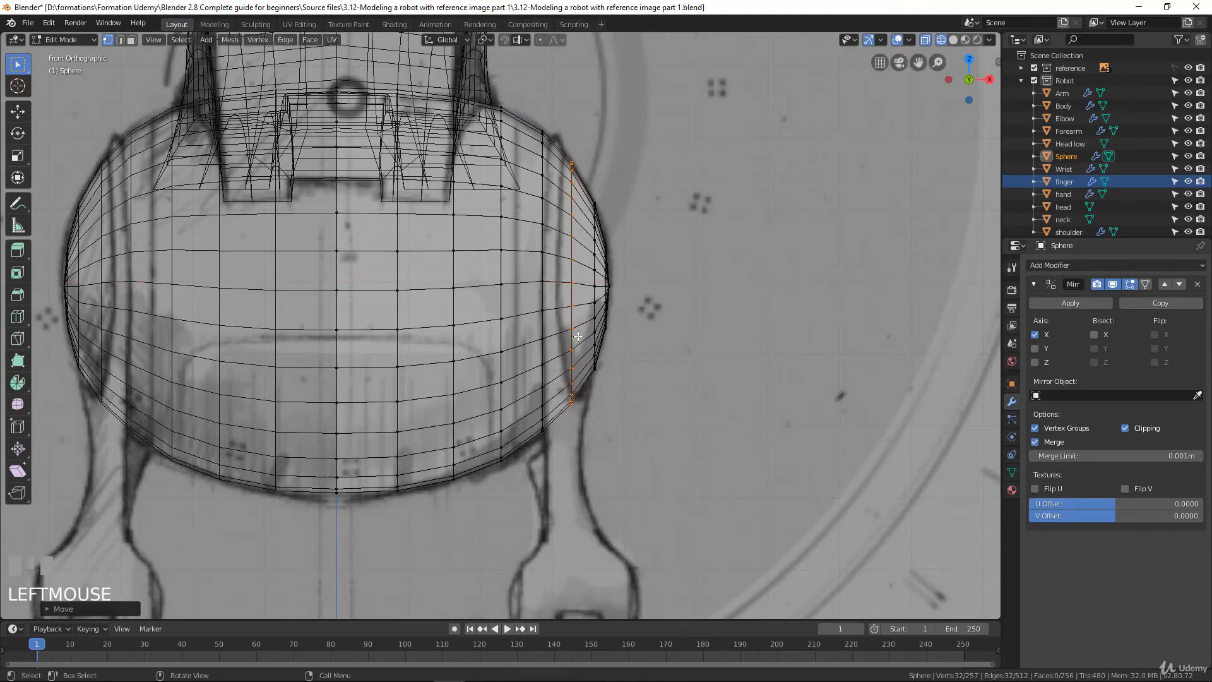
{"action": "key", "text": "KP_3"}
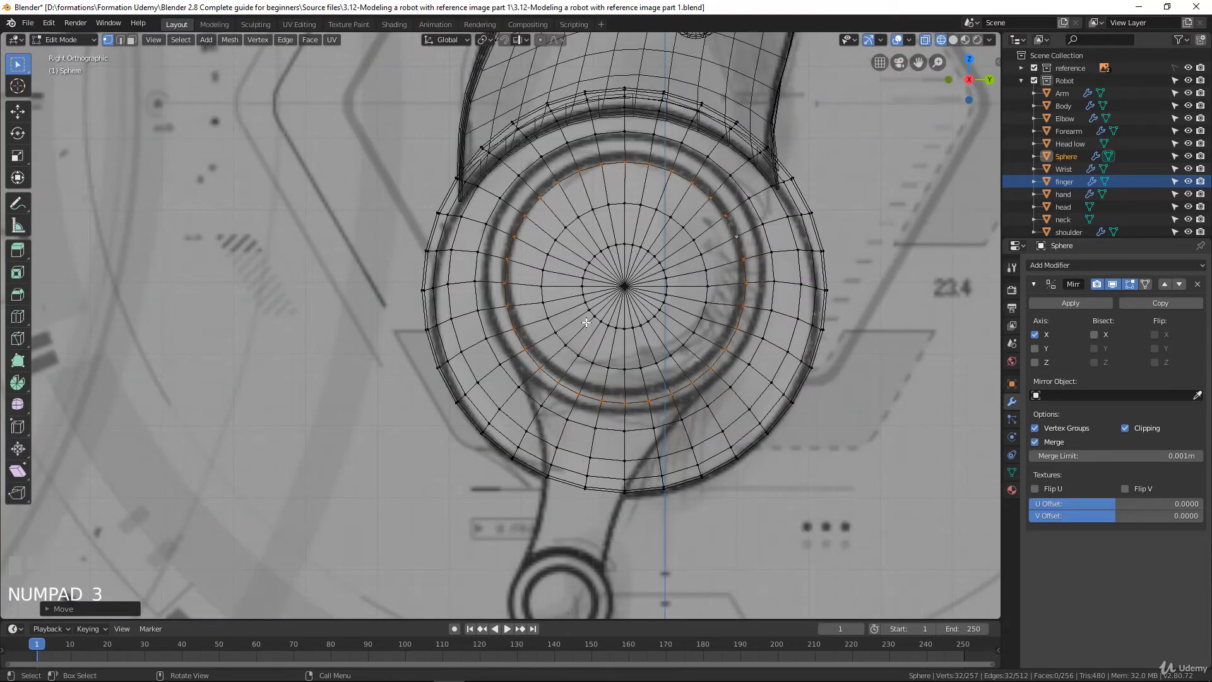
{"action": "middle_click_drag", "start_coordinate": [585, 320], "coordinate": [579, 212]}
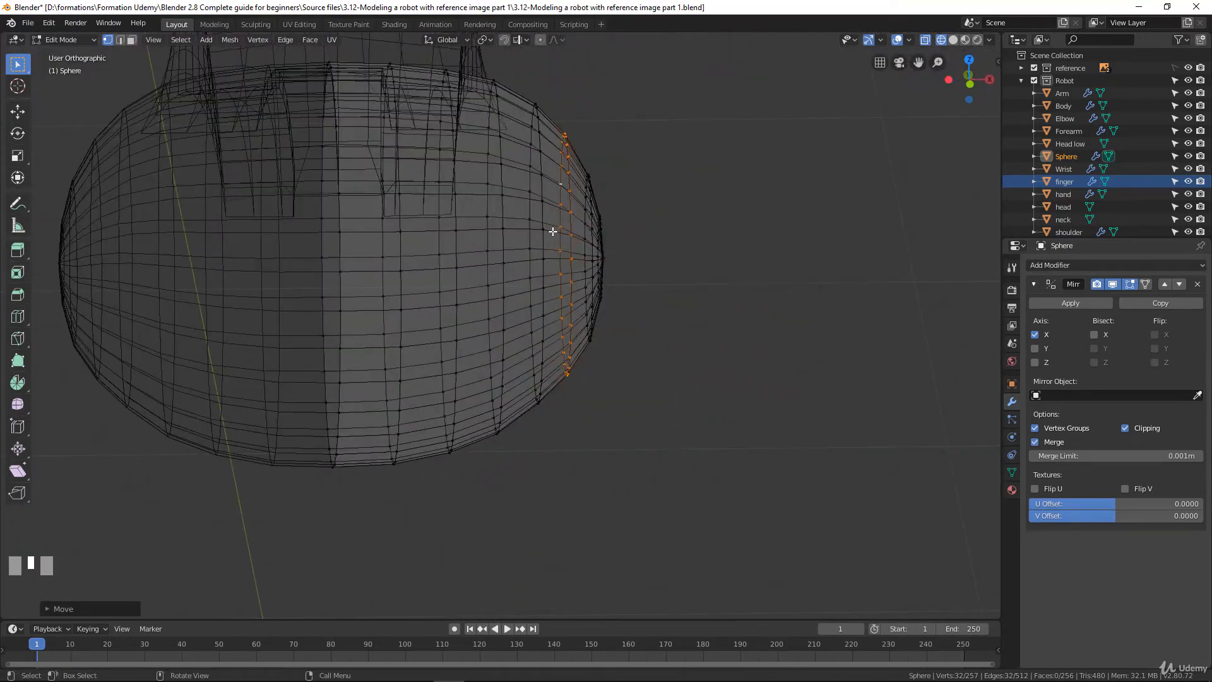
{"action": "middle_click_drag", "start_coordinate": [566, 189], "coordinate": [562, 147]}
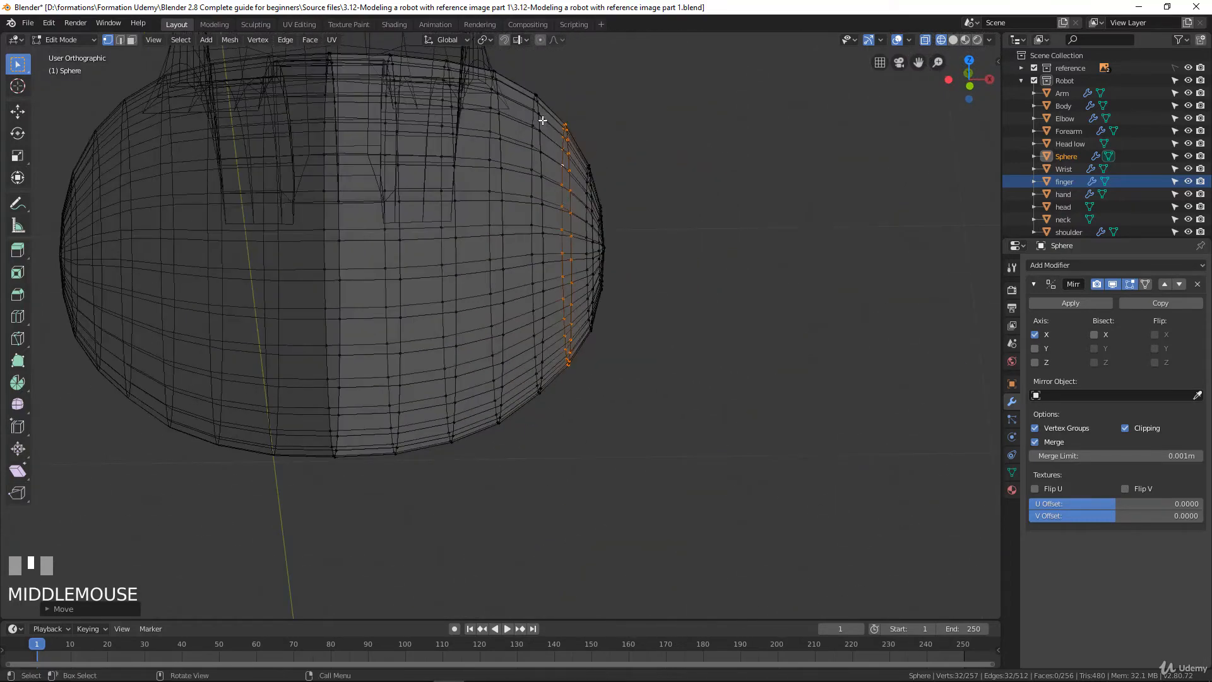
Switch the sphere's mesh editing to face selection and the viewport to solid shading
{"action": "middle_click_drag", "start_coordinate": [480, 135], "coordinate": [472, 129]}
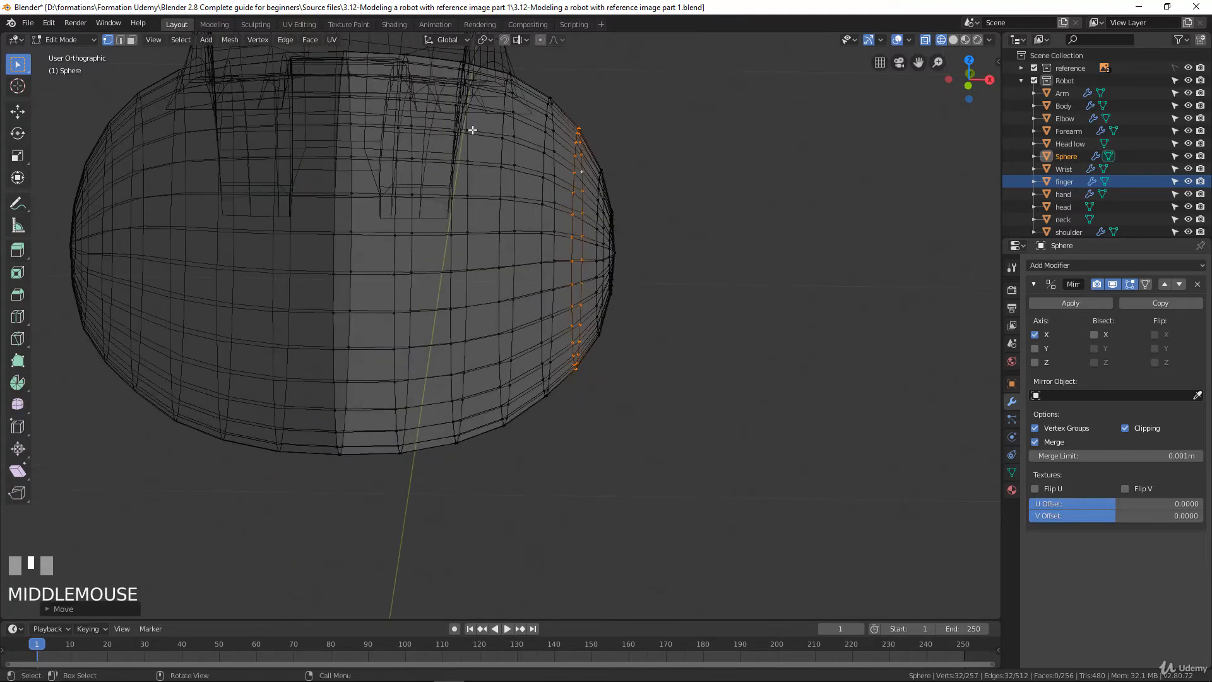
{"action": "left_click", "coordinate": [131, 39]}
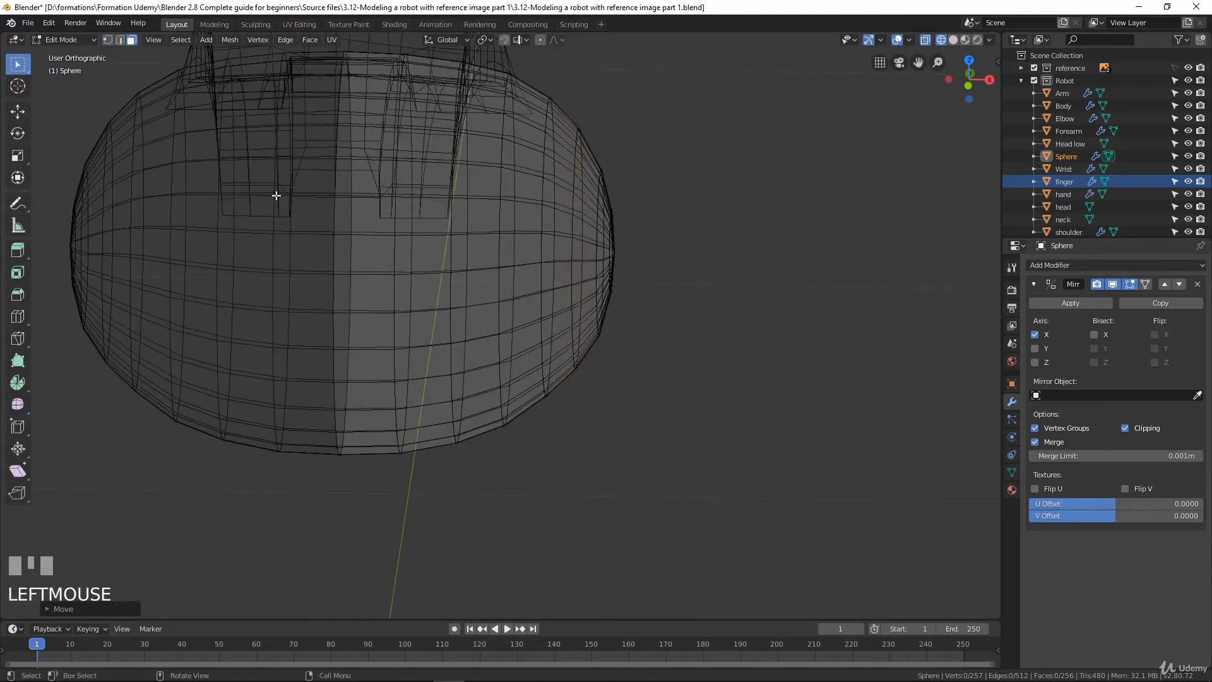
{"action": "key", "text": "z"}
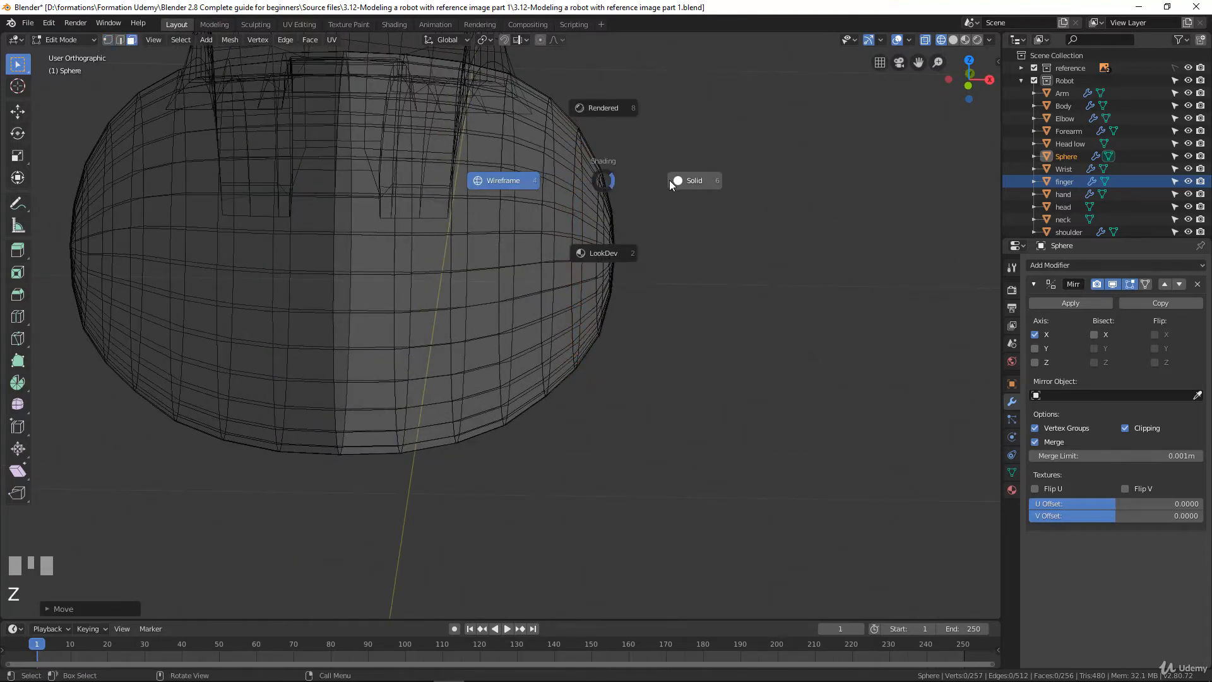
Extrude the ring of faces around the side cap in place and shrink it about 0.03 inward to form a groove
{"action": "middle_click_drag", "start_coordinate": [604, 266], "coordinate": [568, 323]}
{"action": "left_click", "coordinate": [571, 199], "text": "alt"}
{"action": "scroll", "coordinate": [568, 323], "scroll_direction": "down", "scroll_amount": 3}
{"action": "scroll", "coordinate": [583, 325], "scroll_direction": "up", "scroll_amount": 3}
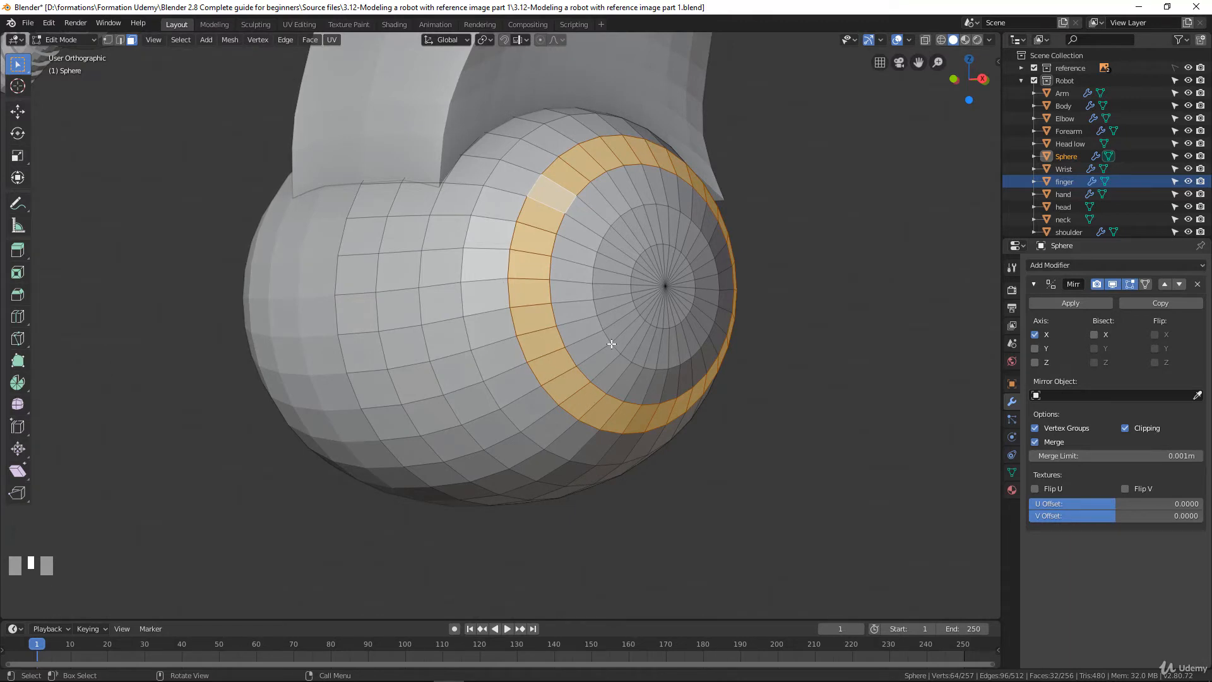
{"action": "key", "text": "e"}
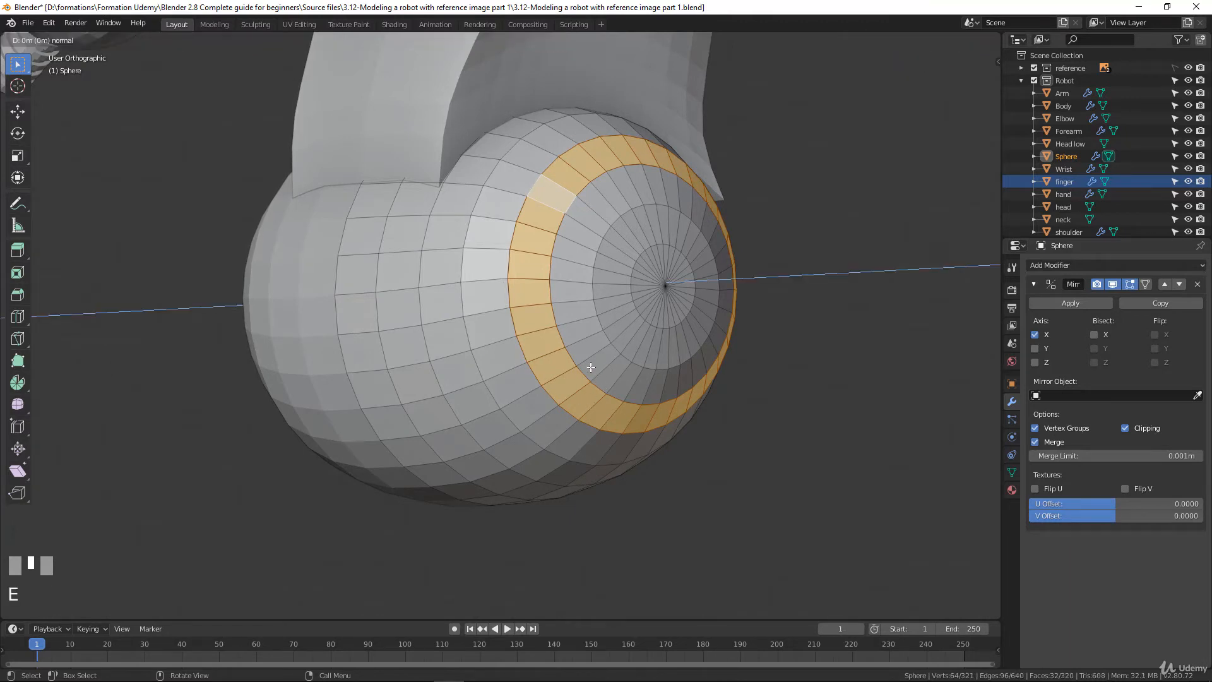
{"action": "right_click", "coordinate": [591, 368]}
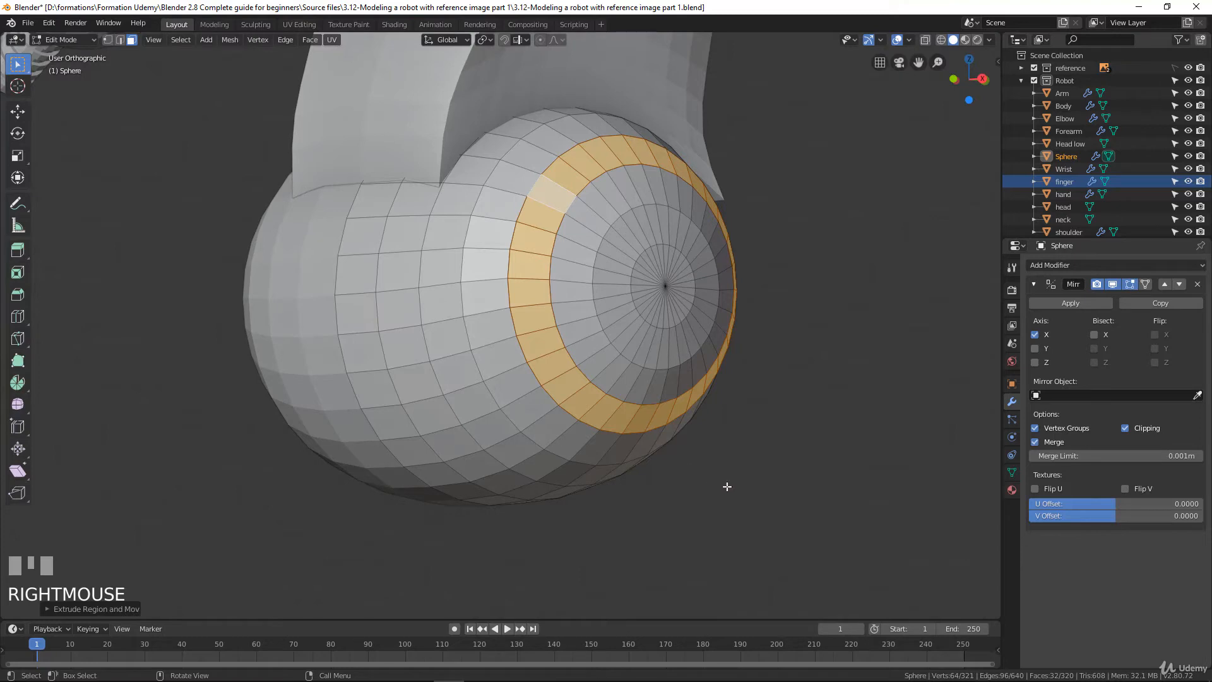
{"action": "key", "text": "alt+s"}
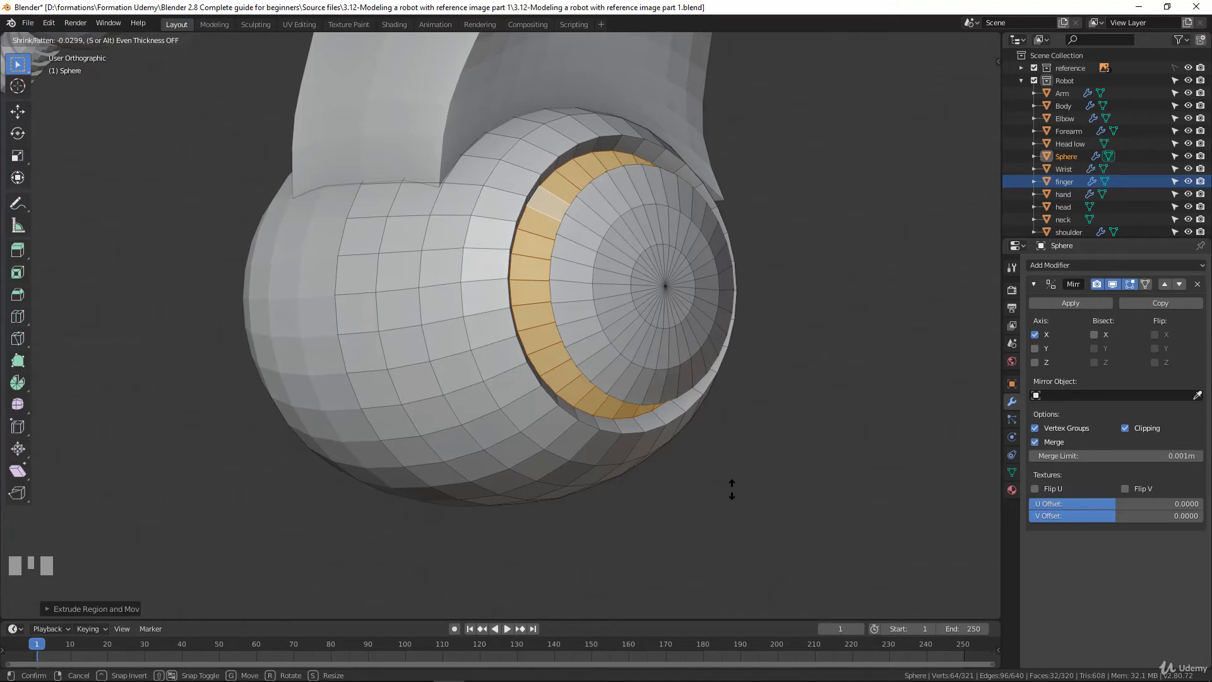
{"action": "left_click", "coordinate": [732, 489]}
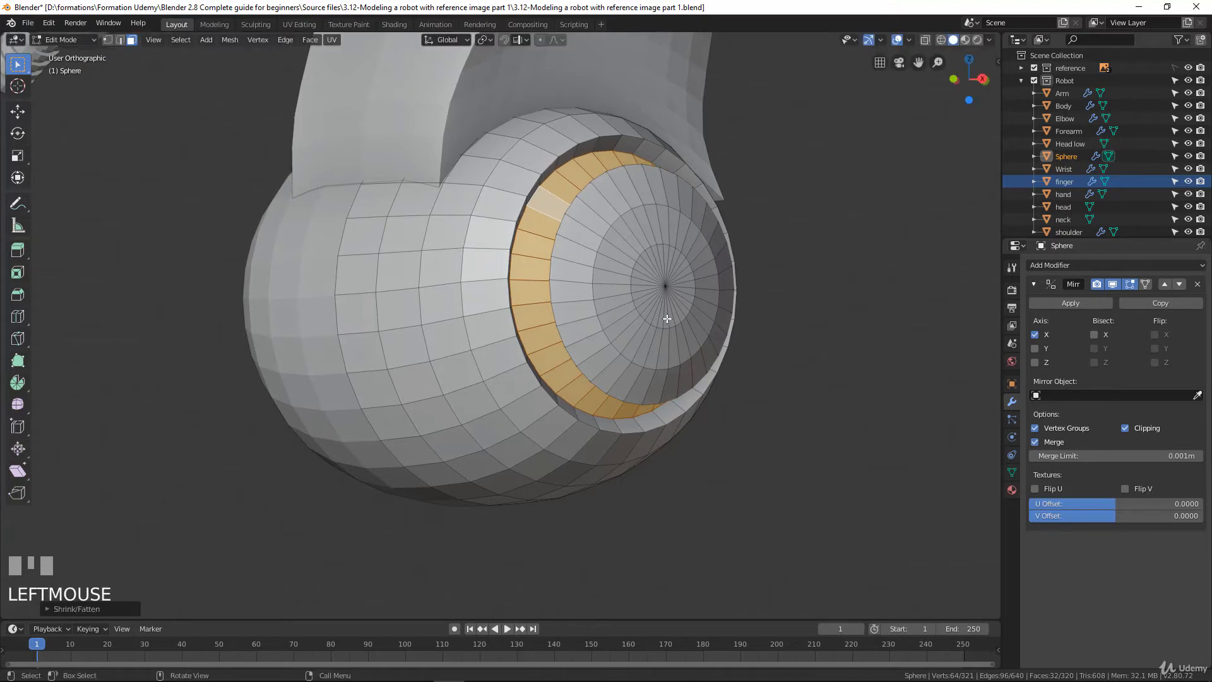
Move the groove's inner edge loop nearest the side cap about 0.021 m outward along X to line up with the cap's rim
{"action": "key", "text": "KP_1"}
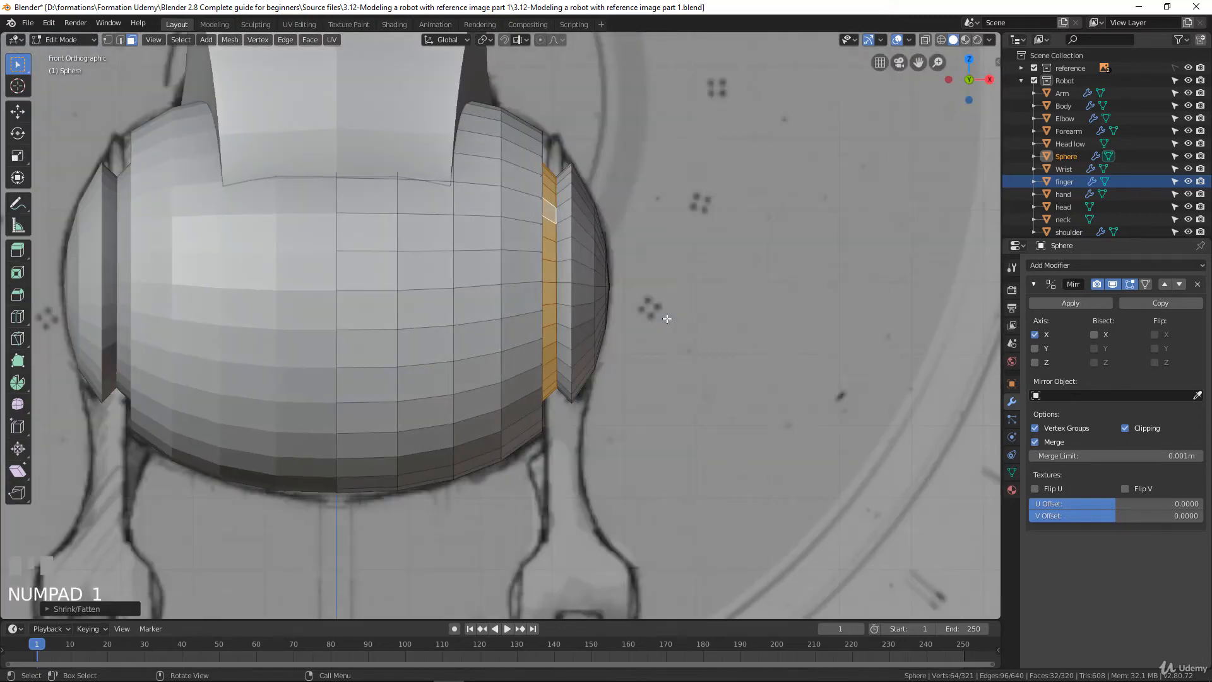
{"action": "scroll", "coordinate": [656, 246], "scroll_direction": "up", "scroll_amount": 2}
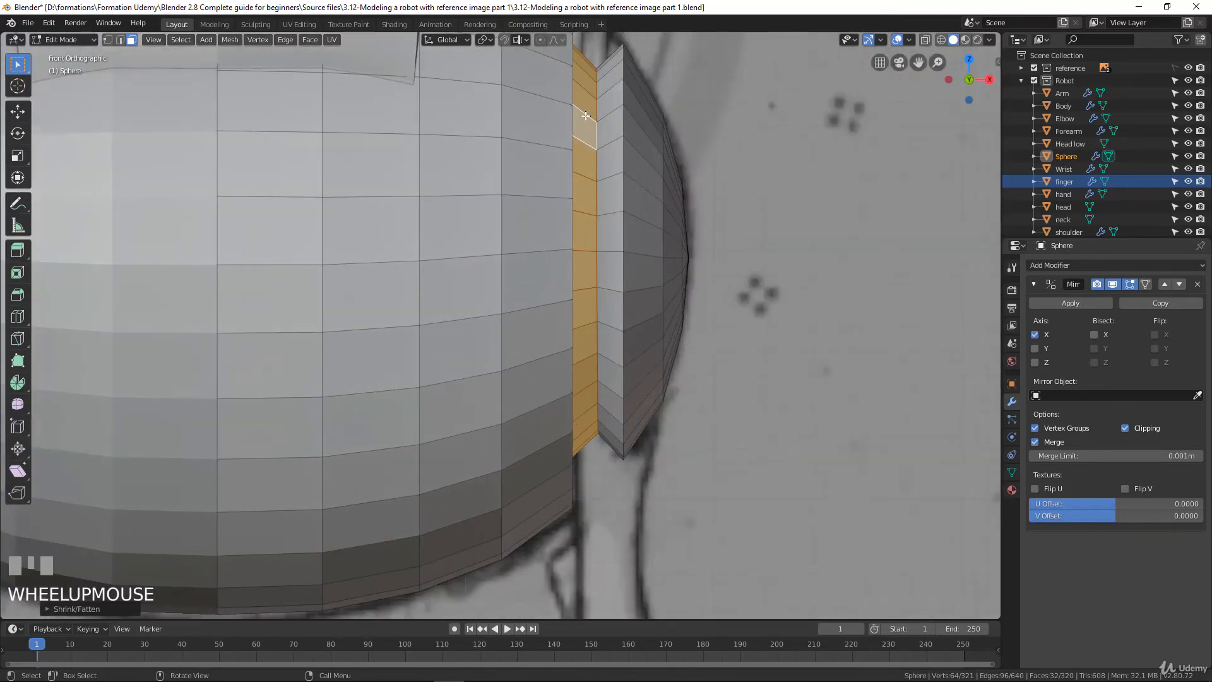
{"action": "scroll", "coordinate": [594, 95], "scroll_direction": "down", "scroll_amount": 1}
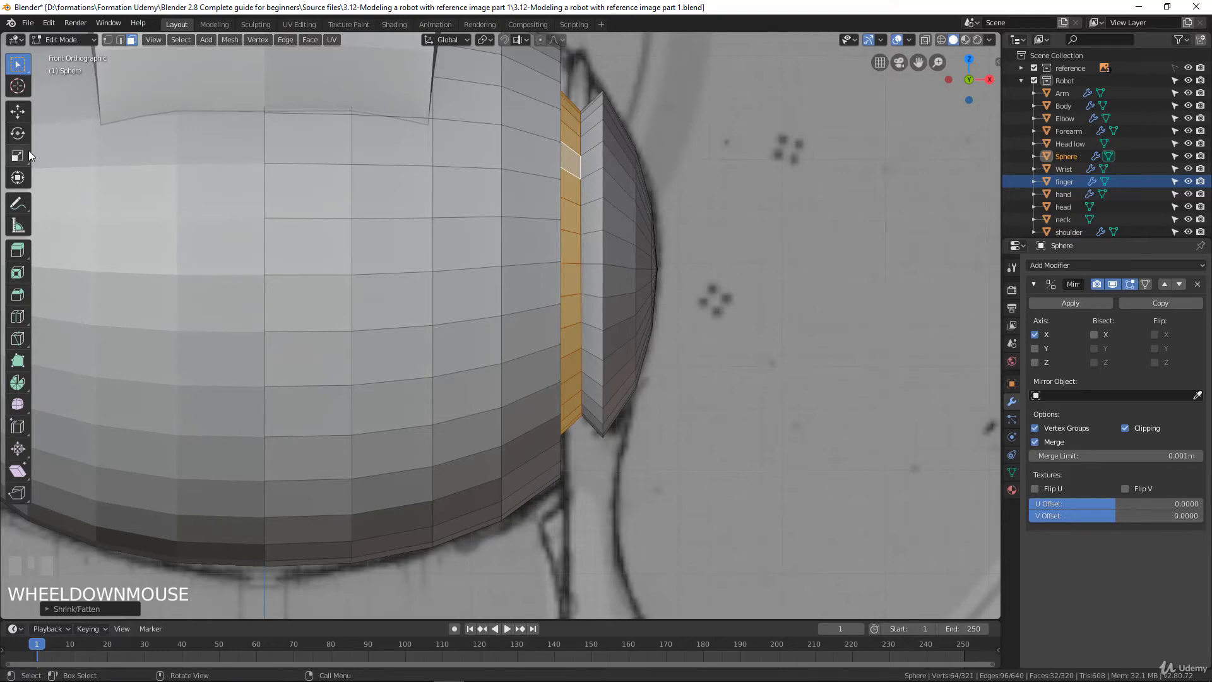
{"action": "left_click", "coordinate": [108, 39]}
{"action": "left_click", "coordinate": [579, 164], "text": "alt"}
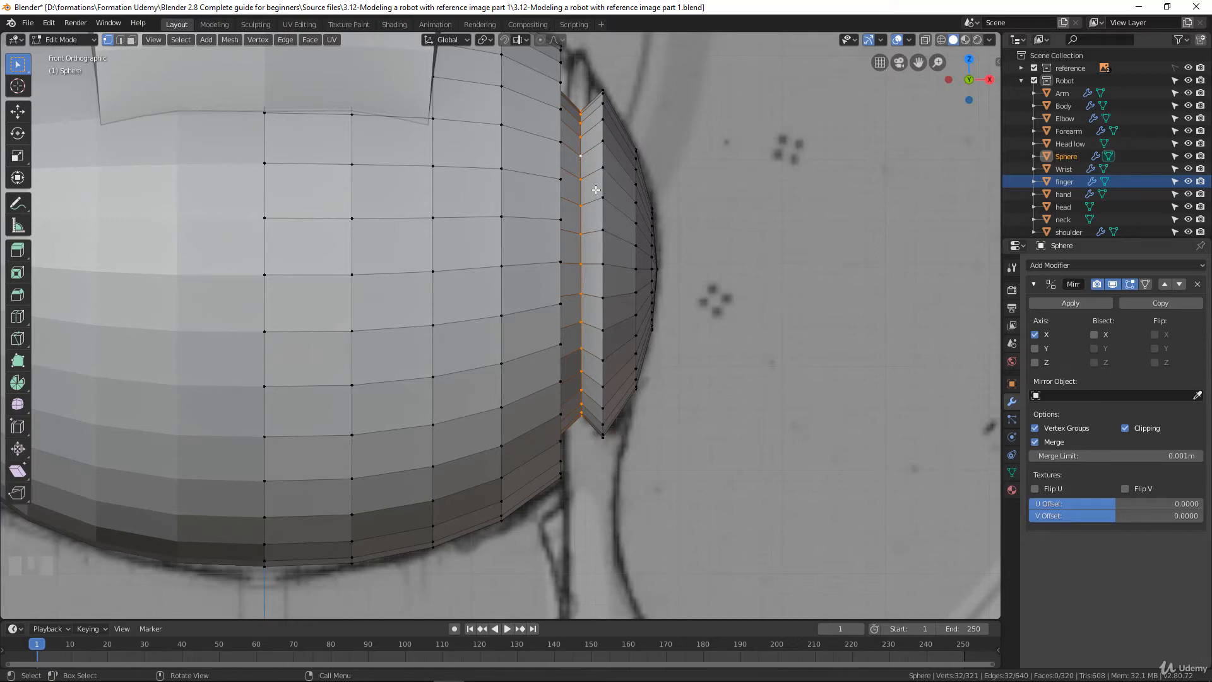
{"action": "key", "text": "g"}
{"action": "key", "text": "x"}
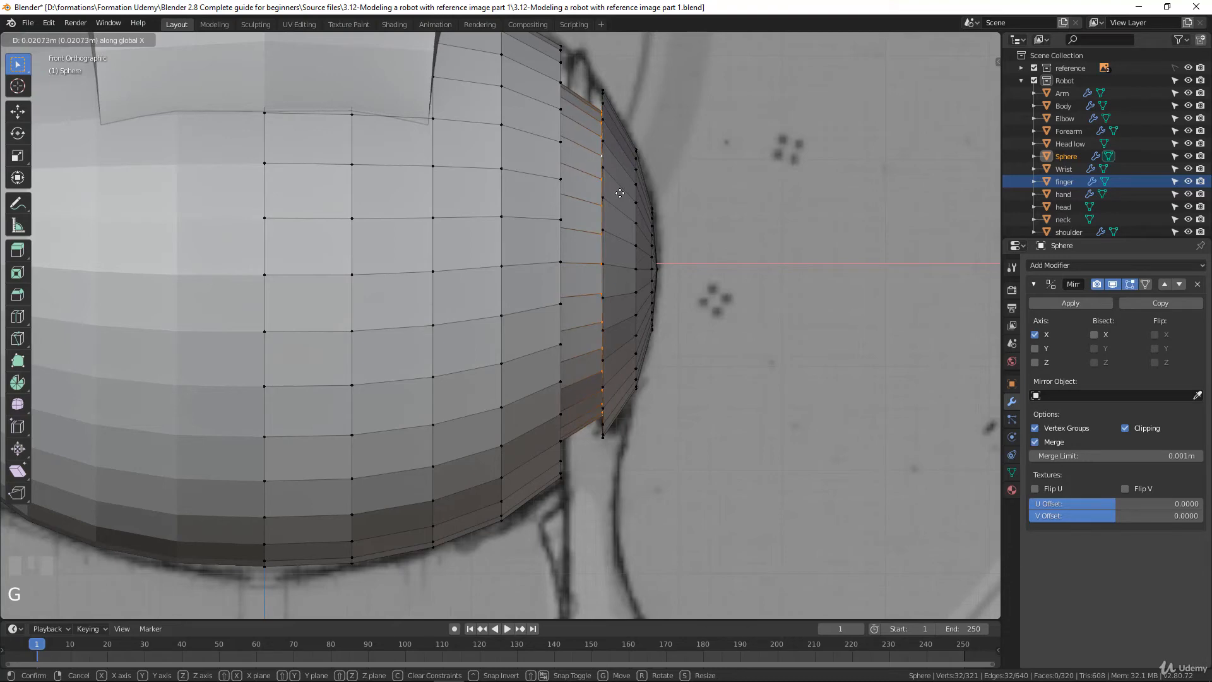
{"action": "left_click", "coordinate": [619, 194]}
Move the groove's other inner edge loop about 0.021 m outward along X to line up with the body's edge
{"action": "middle_click_drag", "start_coordinate": [617, 192], "coordinate": [590, 93]}
{"action": "left_click", "coordinate": [589, 93], "text": "alt"}
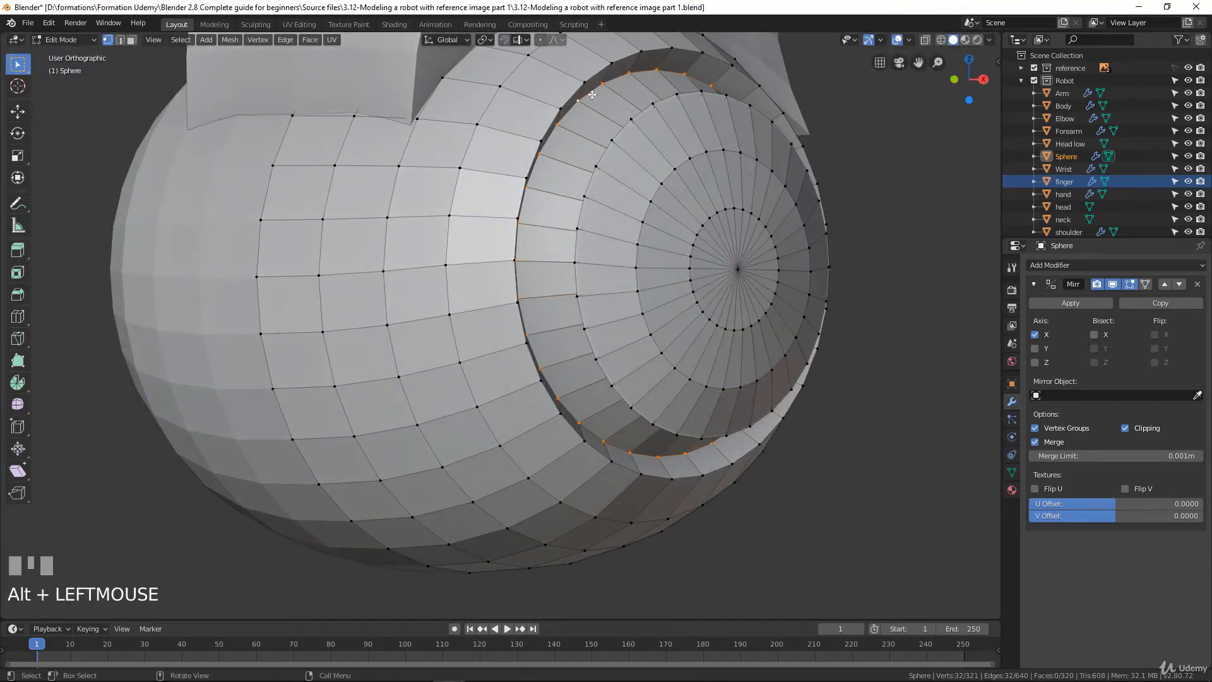
{"action": "key", "text": "KP_1"}
{"action": "key", "text": "g"}
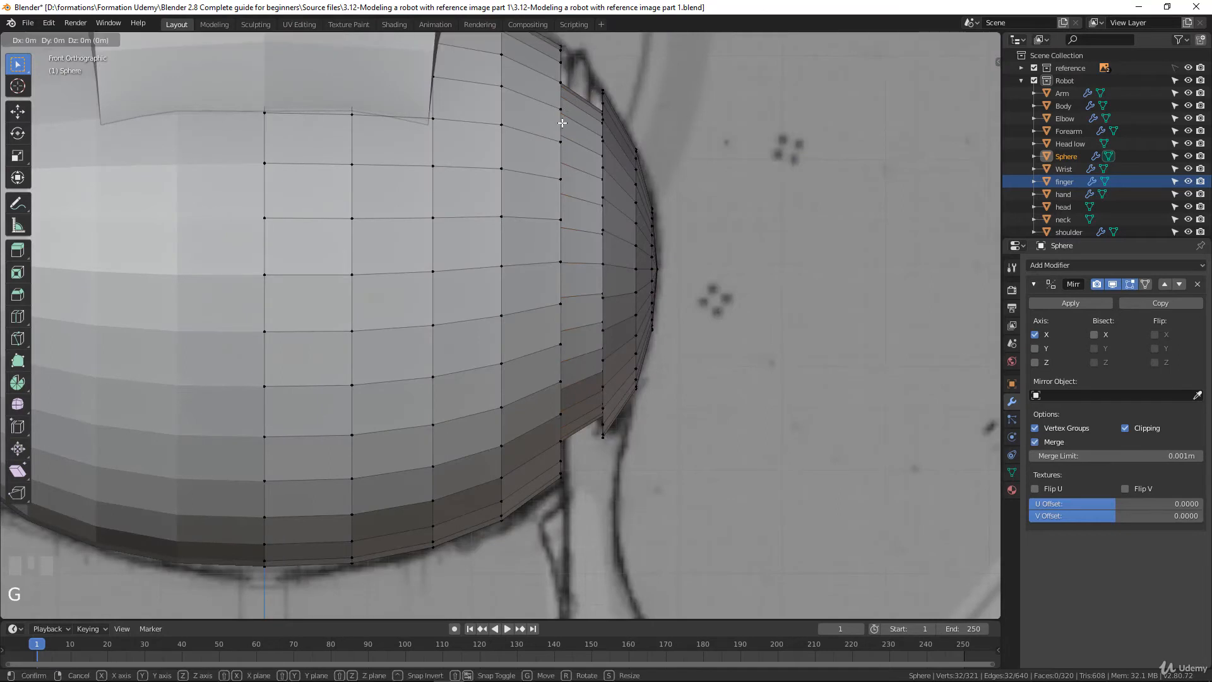
{"action": "key", "text": "x"}
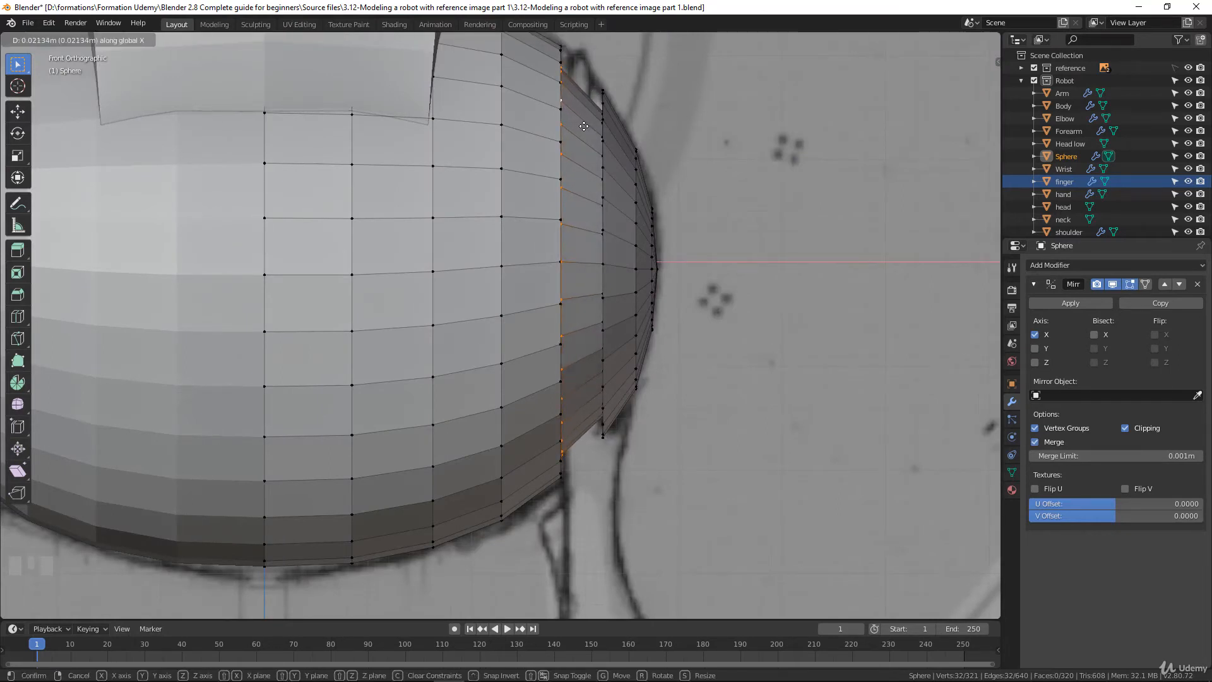
{"action": "left_click", "coordinate": [584, 126]}
Leave mesh editing and rename the Sphere object as Hips
{"action": "scroll", "coordinate": [623, 271], "scroll_direction": "down", "scroll_amount": 4}
{"action": "key", "text": "Tab"}
{"action": "middle_click_drag", "start_coordinate": [624, 271], "coordinate": [595, 315]}
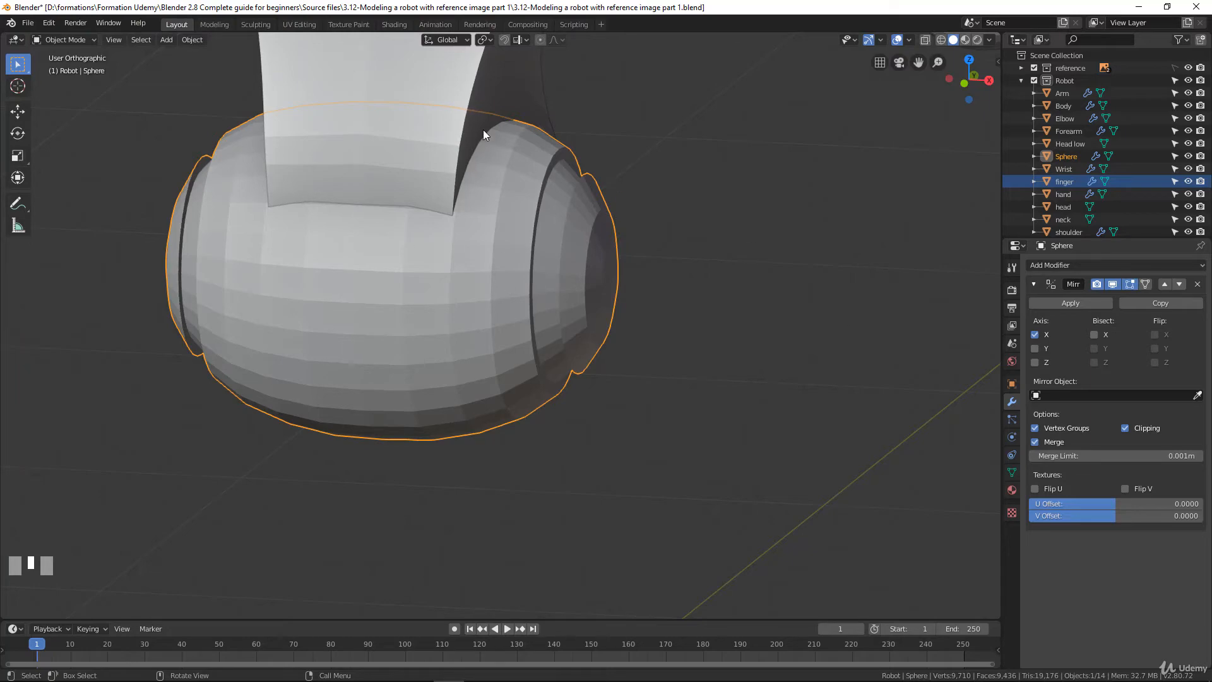
{"action": "middle_click_drag", "start_coordinate": [528, 298], "coordinate": [554, 301]}
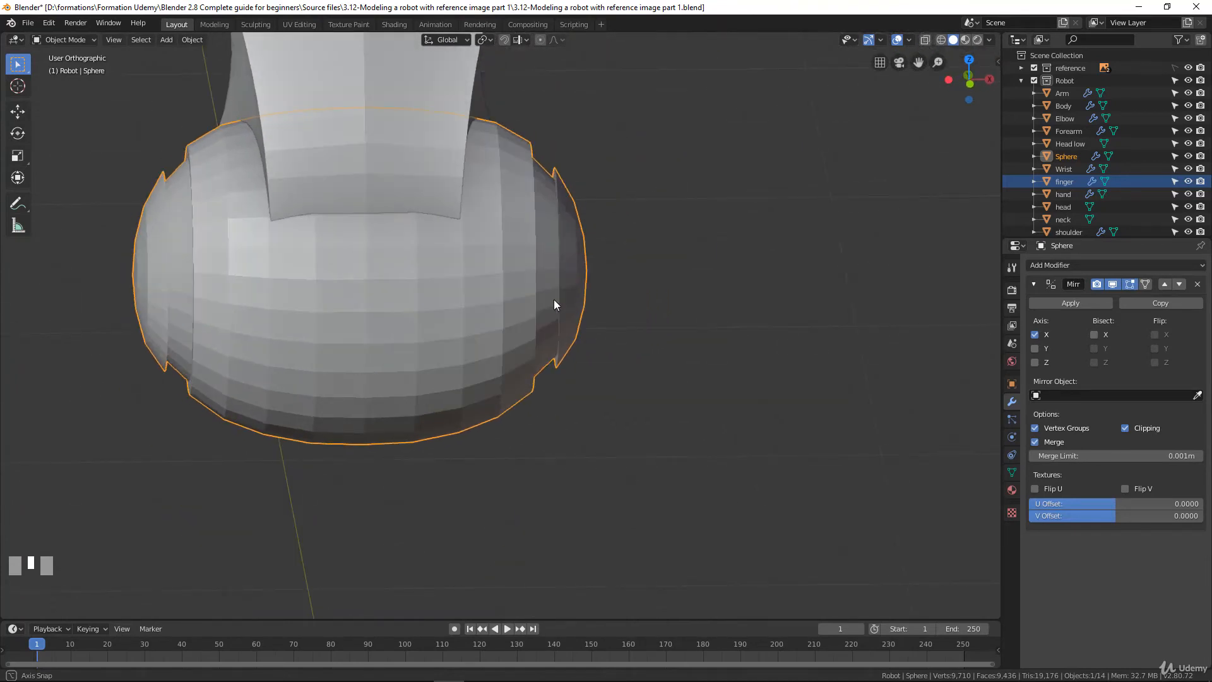
{"action": "double_click", "coordinate": [1066, 156]}
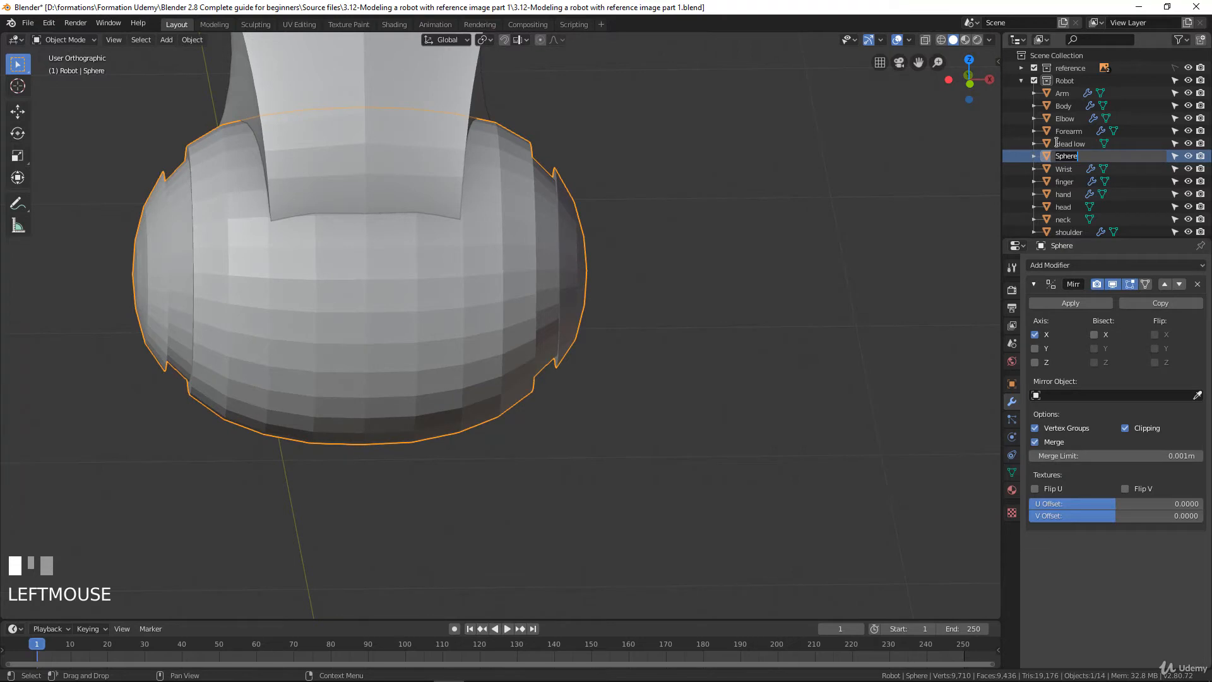
{"action": "type", "text": "Hips"}
{"action": "key", "text": "Return"}
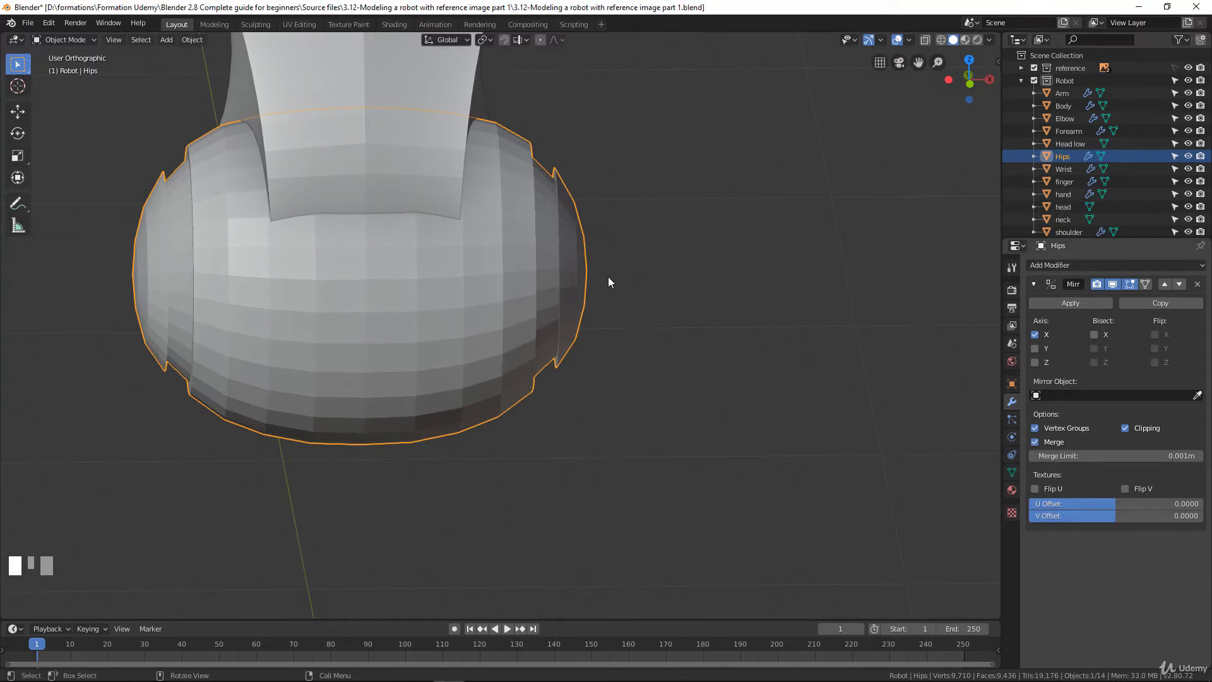
Examine how the legs below the hips are drawn in the front and side views of the reference
{"action": "key", "text": "KP_1"}
{"action": "scroll", "coordinate": [577, 333], "scroll_direction": "down", "scroll_amount": 2}
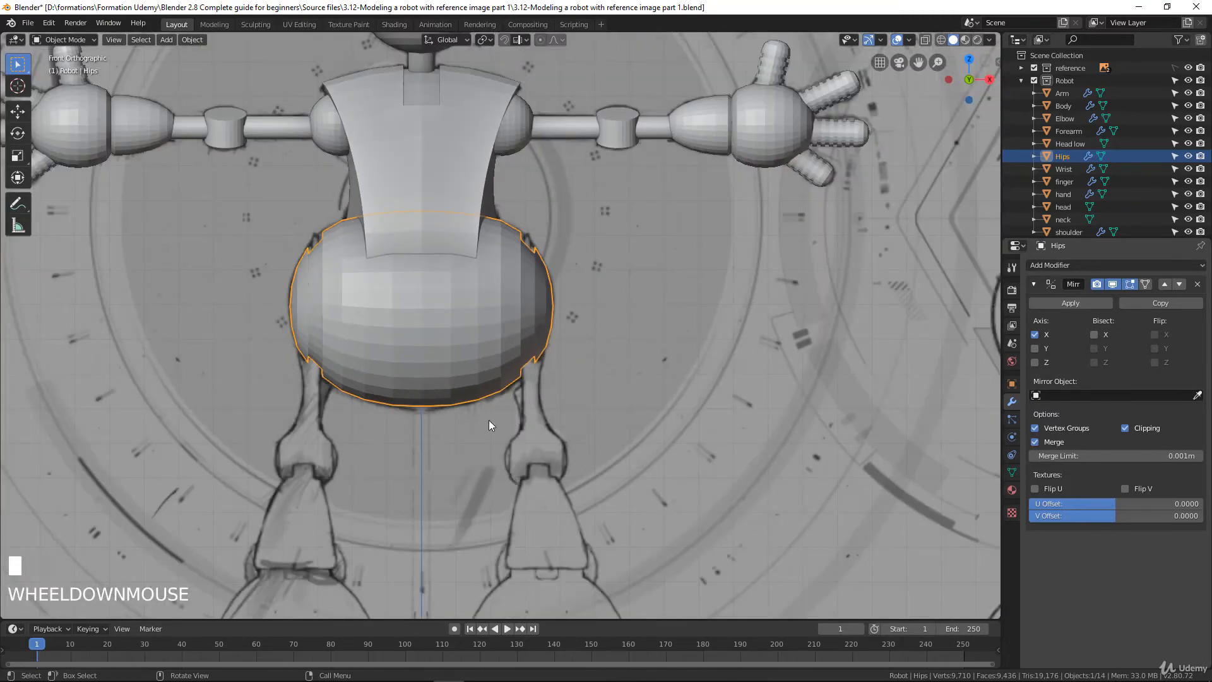
{"action": "scroll", "coordinate": [577, 434], "scroll_direction": "down", "scroll_amount": 3}
{"action": "middle_click_drag", "start_coordinate": [577, 433], "coordinate": [555, 342], "text": "shift"}
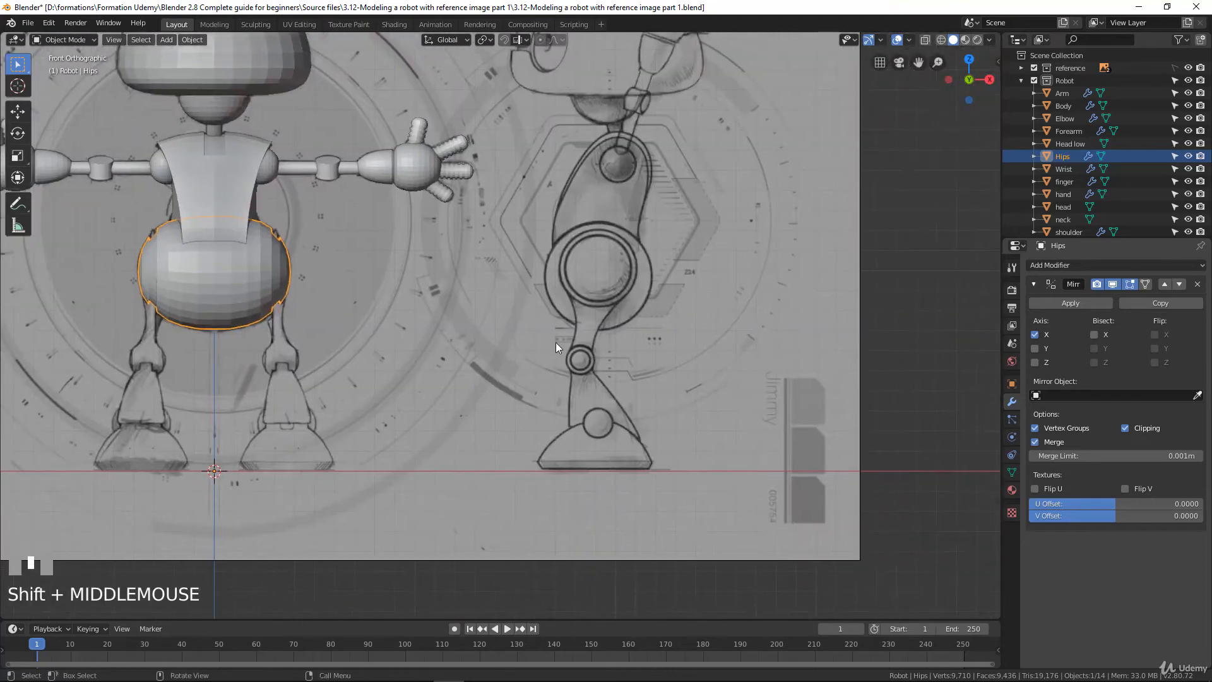
{"action": "scroll", "coordinate": [676, 188], "scroll_direction": "up", "scroll_amount": 4}
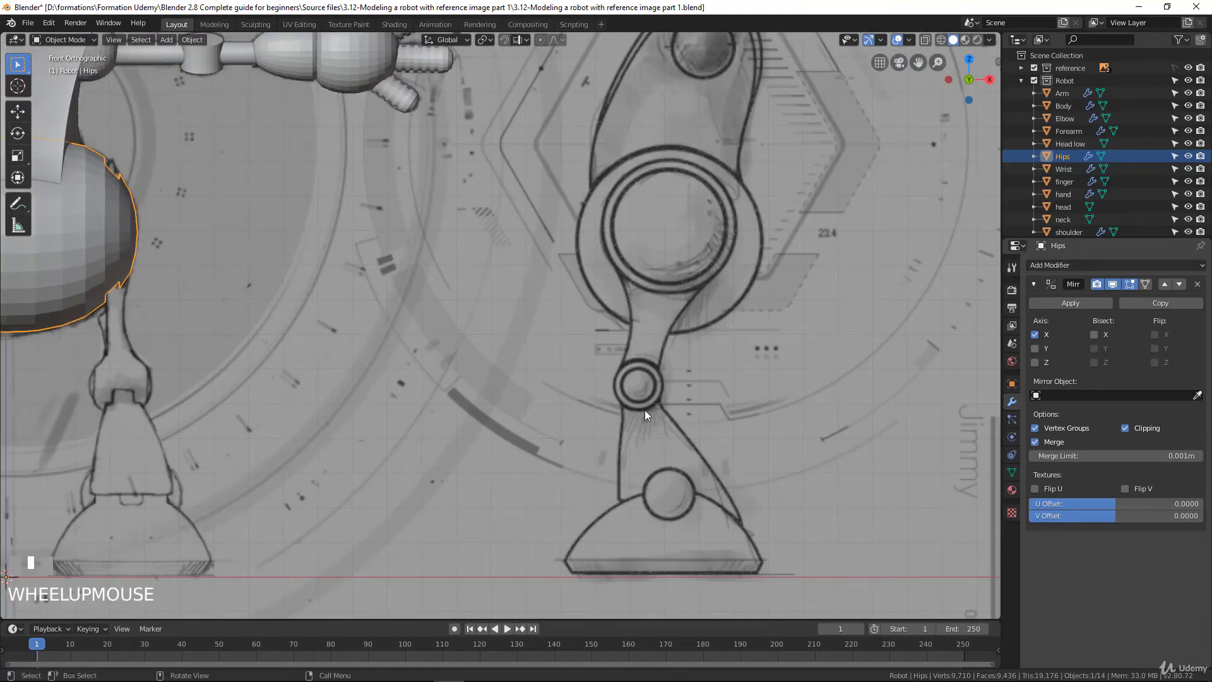
{"action": "scroll", "coordinate": [594, 390], "scroll_direction": "down", "scroll_amount": 3}
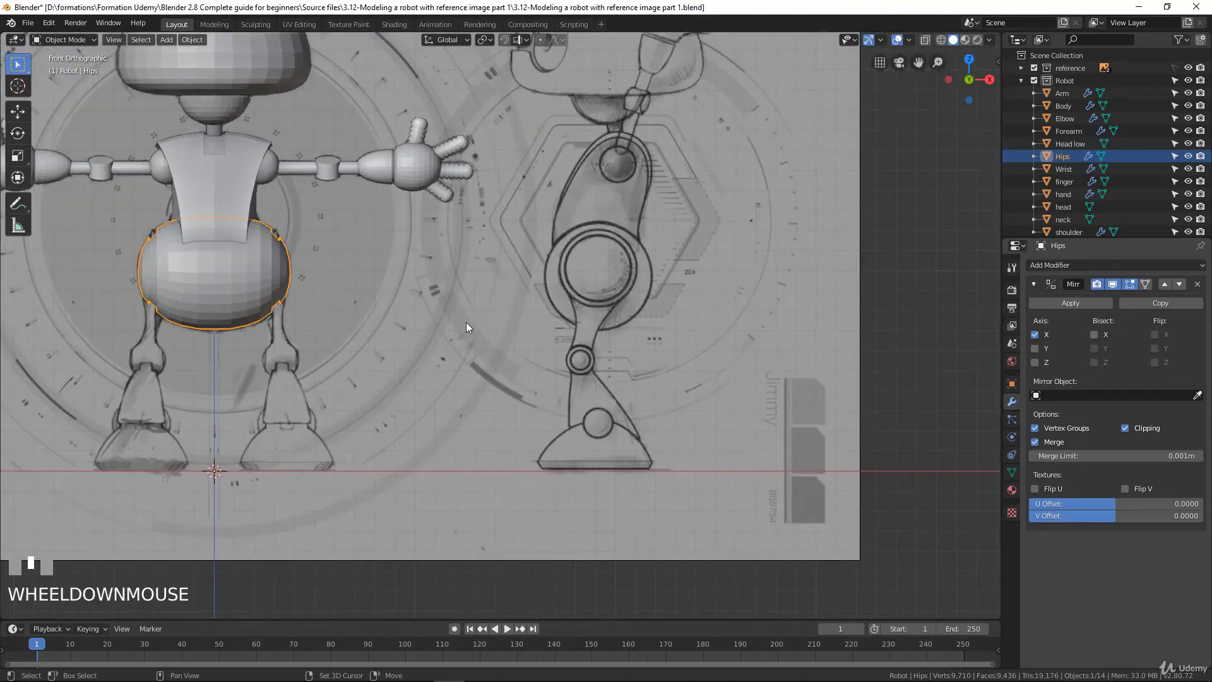
{"action": "middle_click_drag", "start_coordinate": [278, 391], "coordinate": [524, 366], "text": "shift"}
{"action": "scroll", "coordinate": [522, 363], "scroll_direction": "up", "scroll_amount": 4}
{"action": "scroll", "coordinate": [521, 361], "scroll_direction": "up", "scroll_amount": 3}
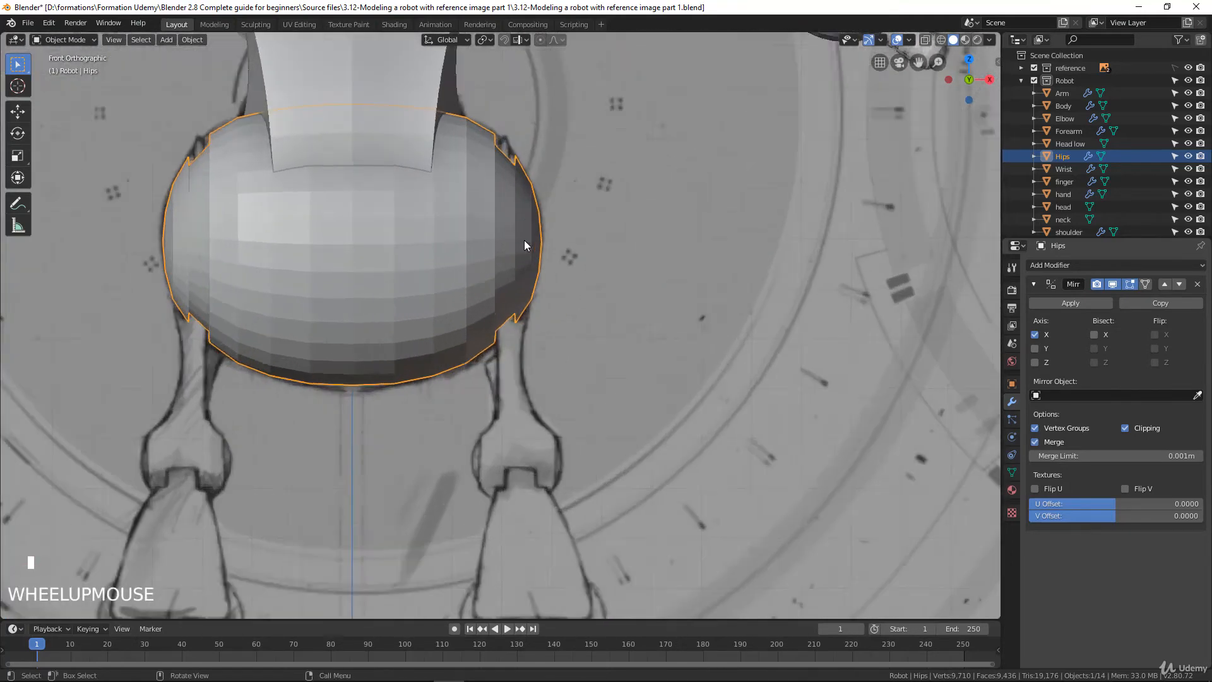
Duplicate in place the two outer edge loops that border the groove around the Hips mesh's side cap
{"action": "middle_click_drag", "start_coordinate": [521, 190], "coordinate": [464, 200]}
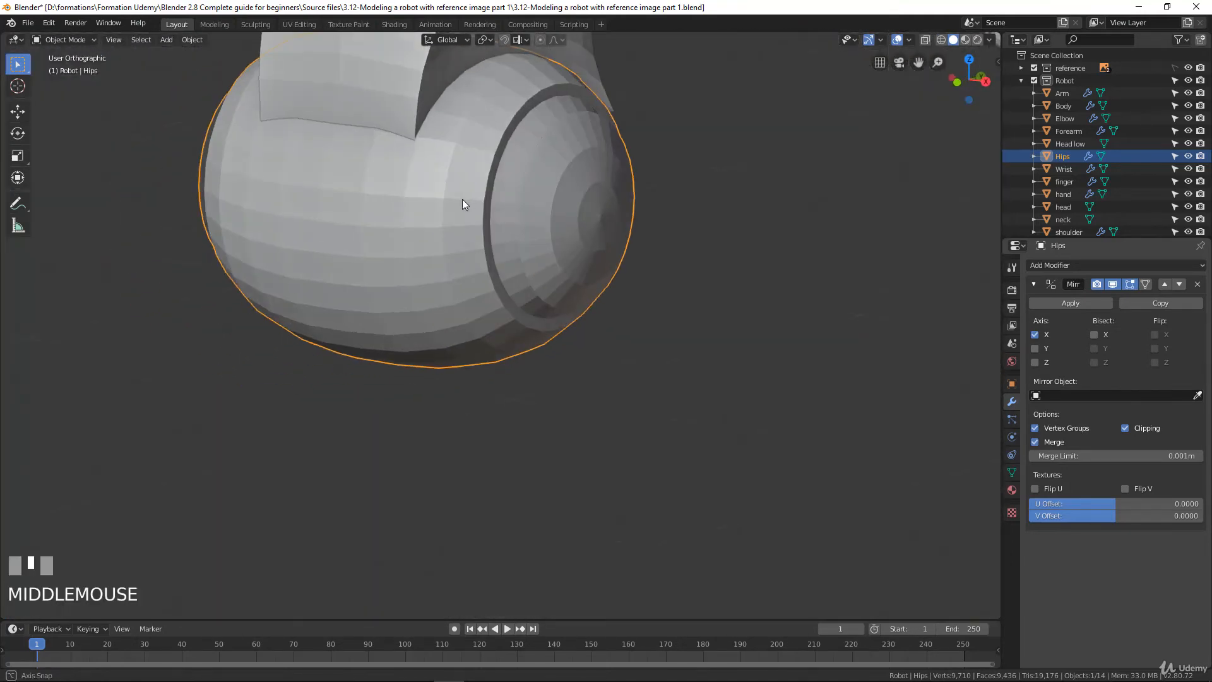
{"action": "key", "text": "Tab"}
{"action": "scroll", "coordinate": [544, 178], "scroll_direction": "up", "scroll_amount": 2}
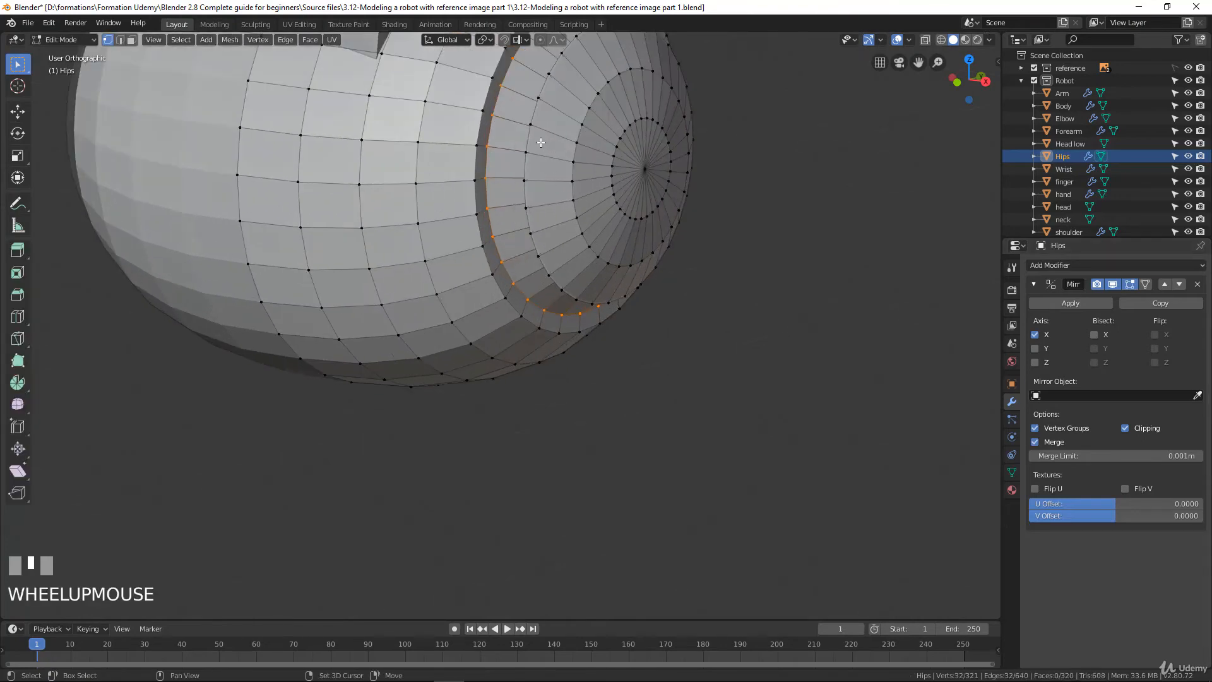
{"action": "middle_click_drag", "start_coordinate": [544, 178], "coordinate": [589, 265], "text": "shift"}
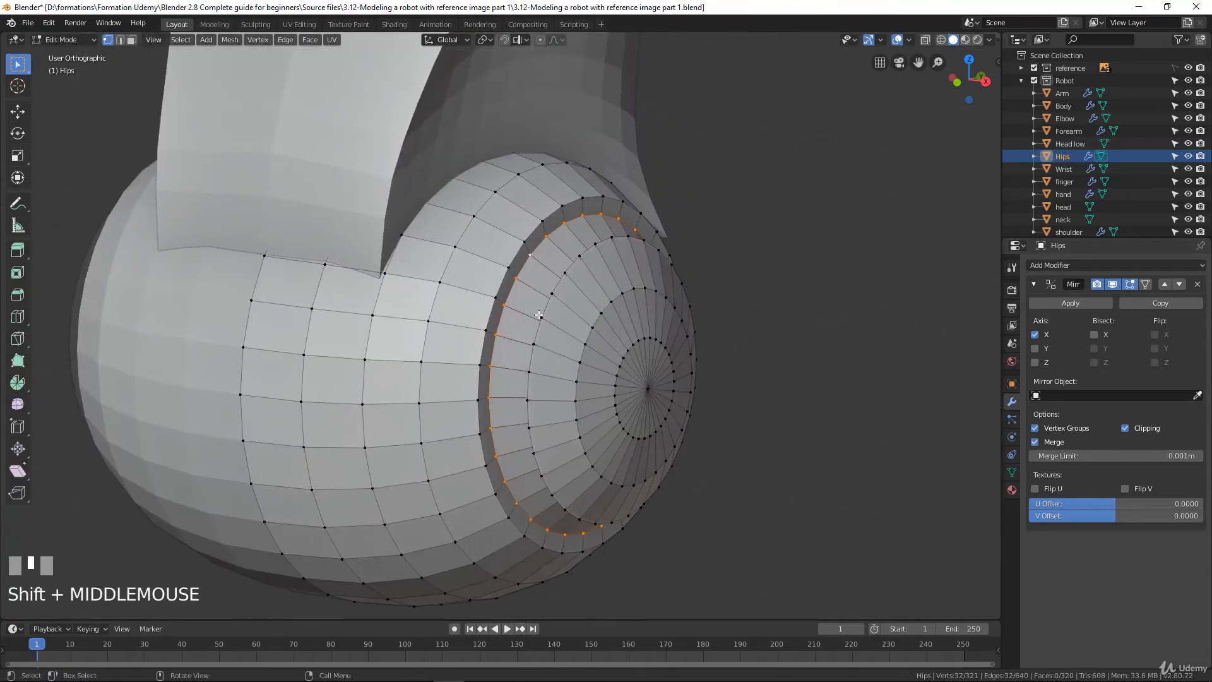
{"action": "scroll", "coordinate": [561, 309], "scroll_direction": "up", "scroll_amount": 1}
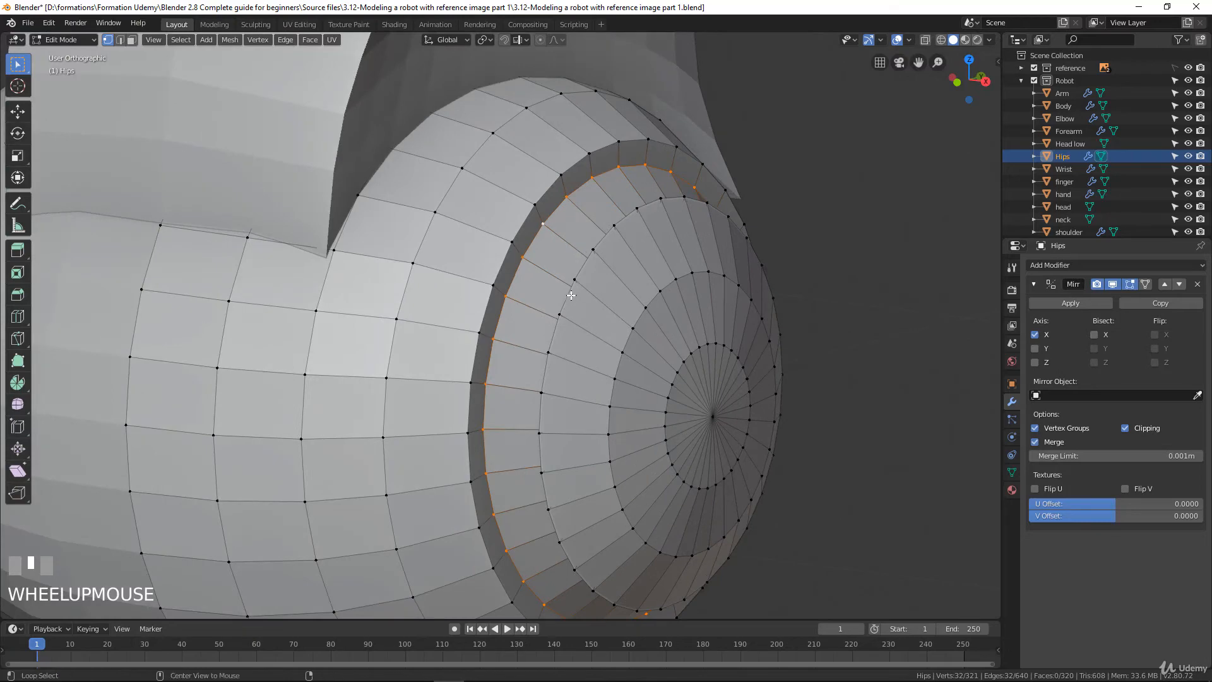
{"action": "left_click", "coordinate": [571, 293], "text": "alt"}
{"action": "left_click", "coordinate": [504, 258], "text": "alt+shift"}
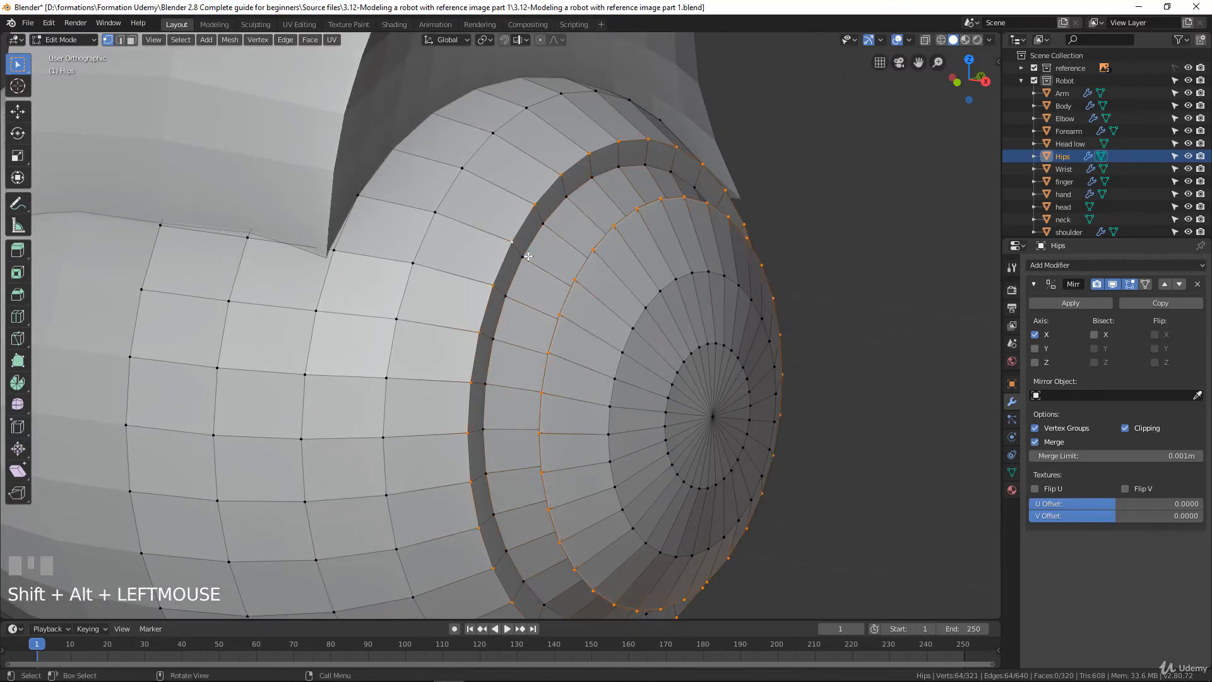
{"action": "scroll", "coordinate": [562, 242], "scroll_direction": "down", "scroll_amount": 3}
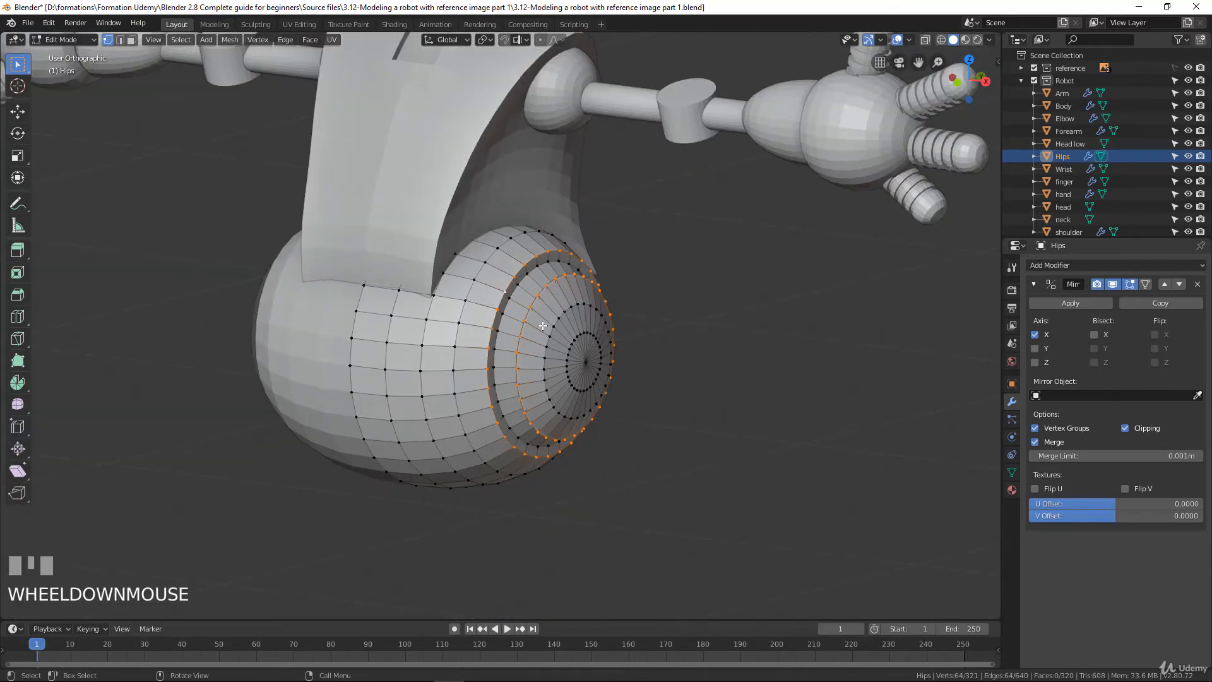
{"action": "key", "text": "KP_1"}
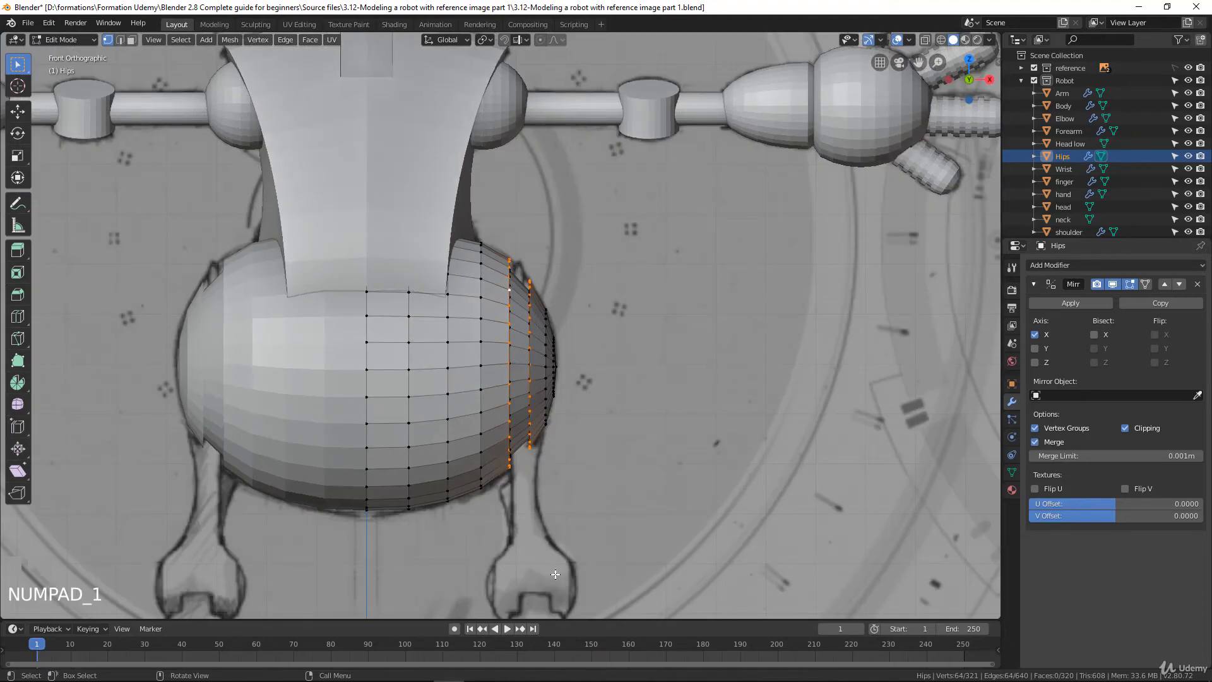
{"action": "middle_click_drag", "start_coordinate": [533, 266], "coordinate": [575, 371]}
{"action": "scroll", "coordinate": [575, 315], "scroll_direction": "up", "scroll_amount": 2}
{"action": "scroll", "coordinate": [549, 312], "scroll_direction": "up", "scroll_amount": 3}
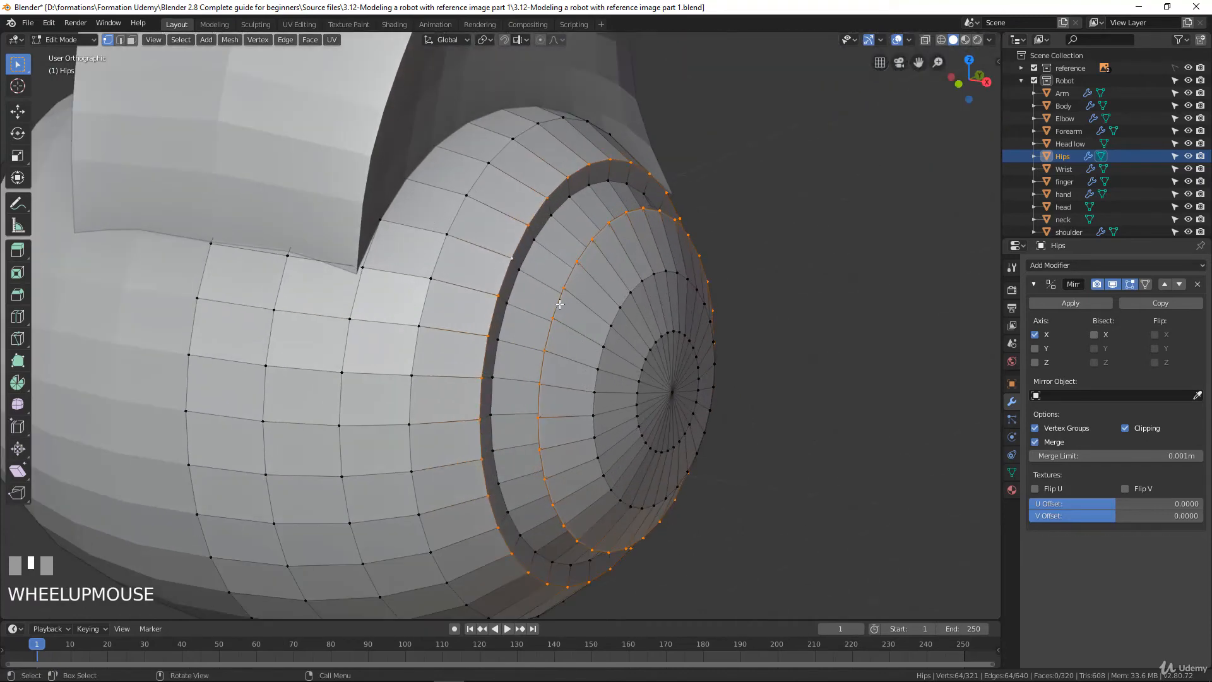
{"action": "key", "text": "shift+d"}
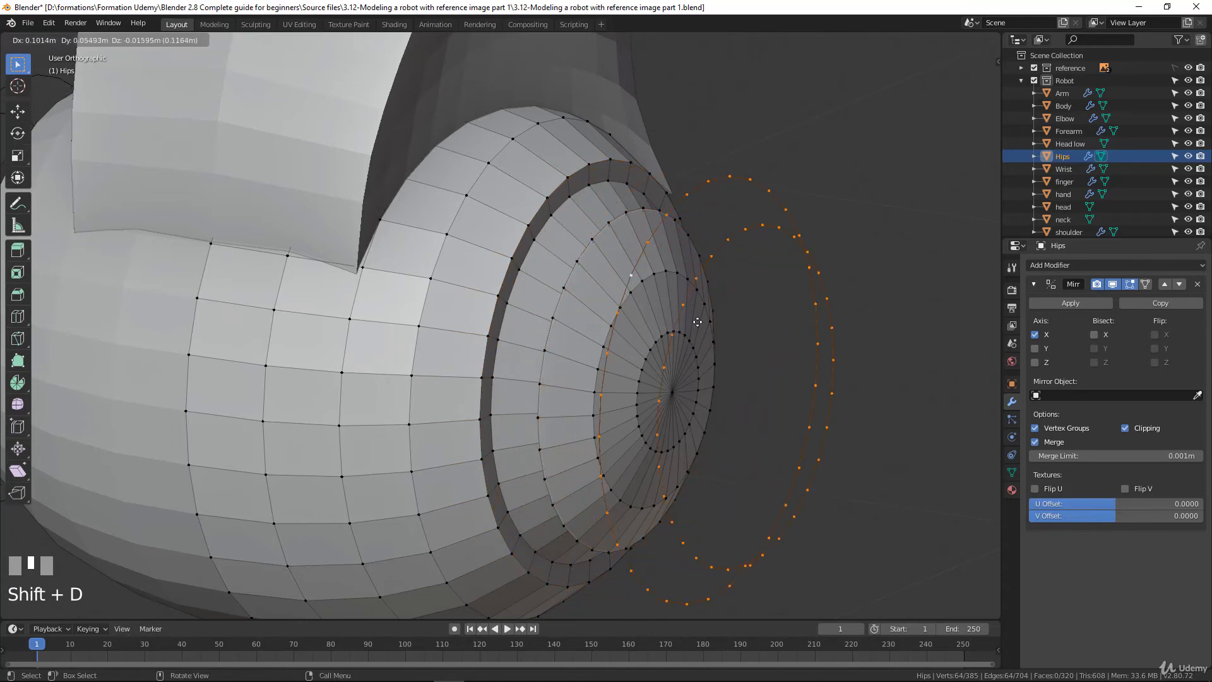
{"action": "right_click", "coordinate": [785, 281]}
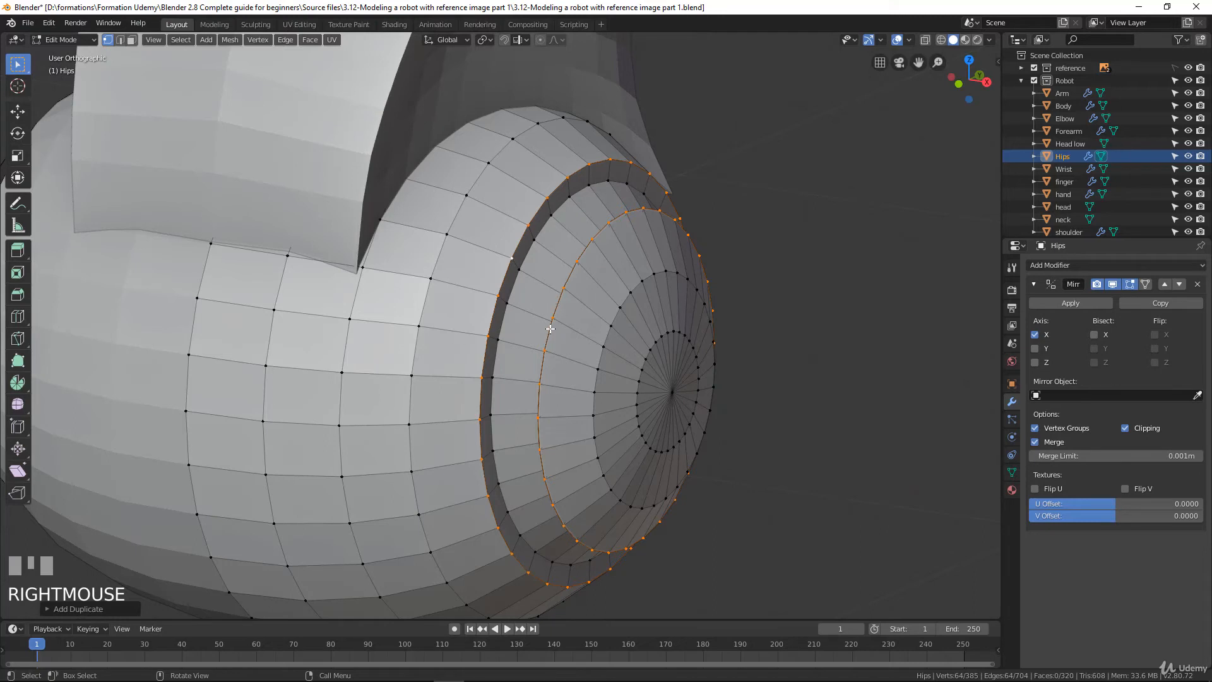
Separate the duplicated loops from the Hips mesh into their own object and open that object for mesh editing
{"action": "key", "text": "p"}
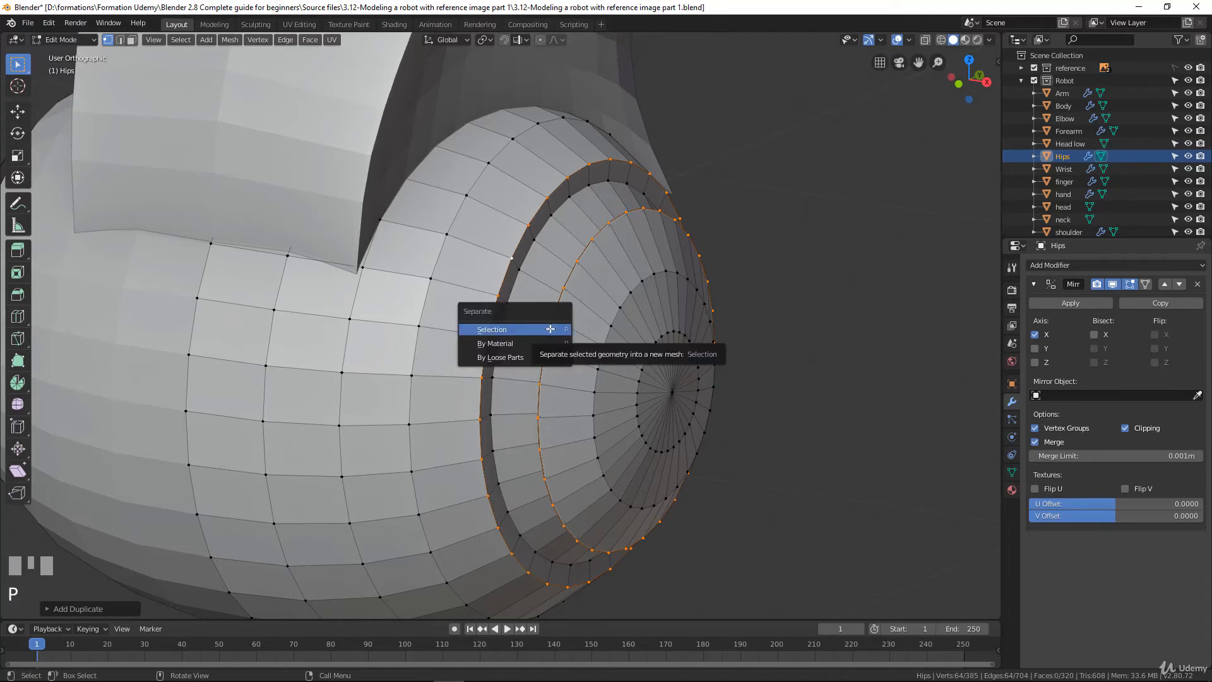
{"action": "left_click", "coordinate": [550, 328]}
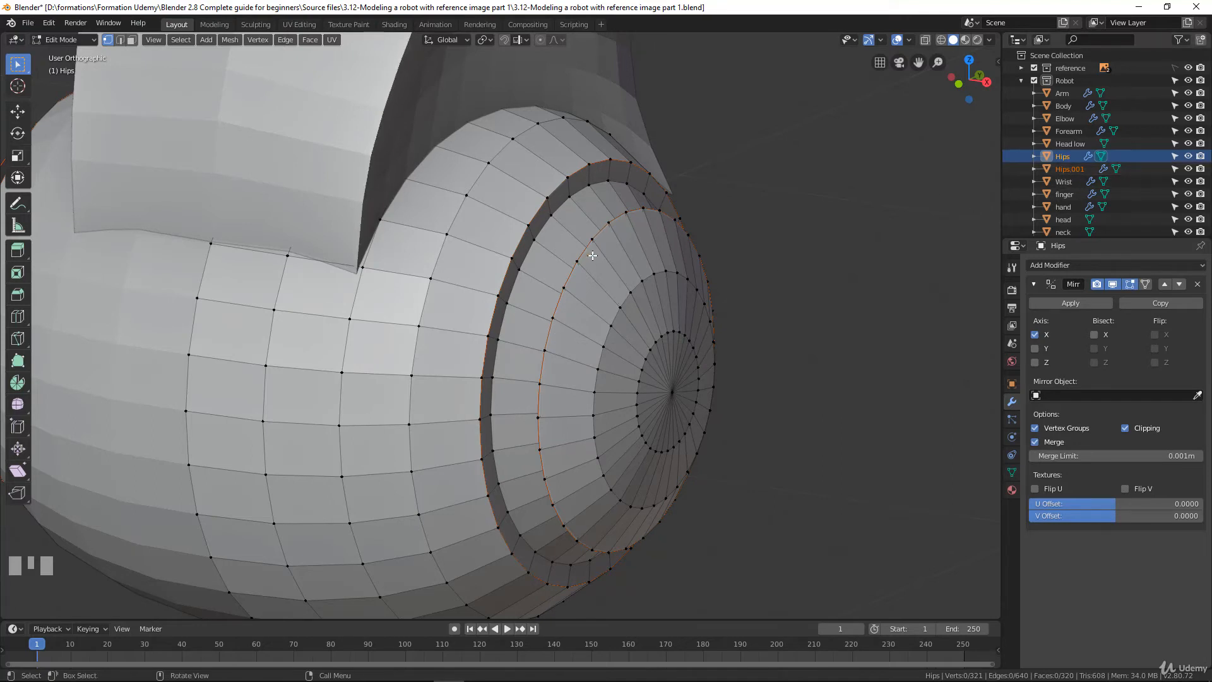
{"action": "key", "text": "Tab"}
{"action": "left_click", "coordinate": [1066, 168]}
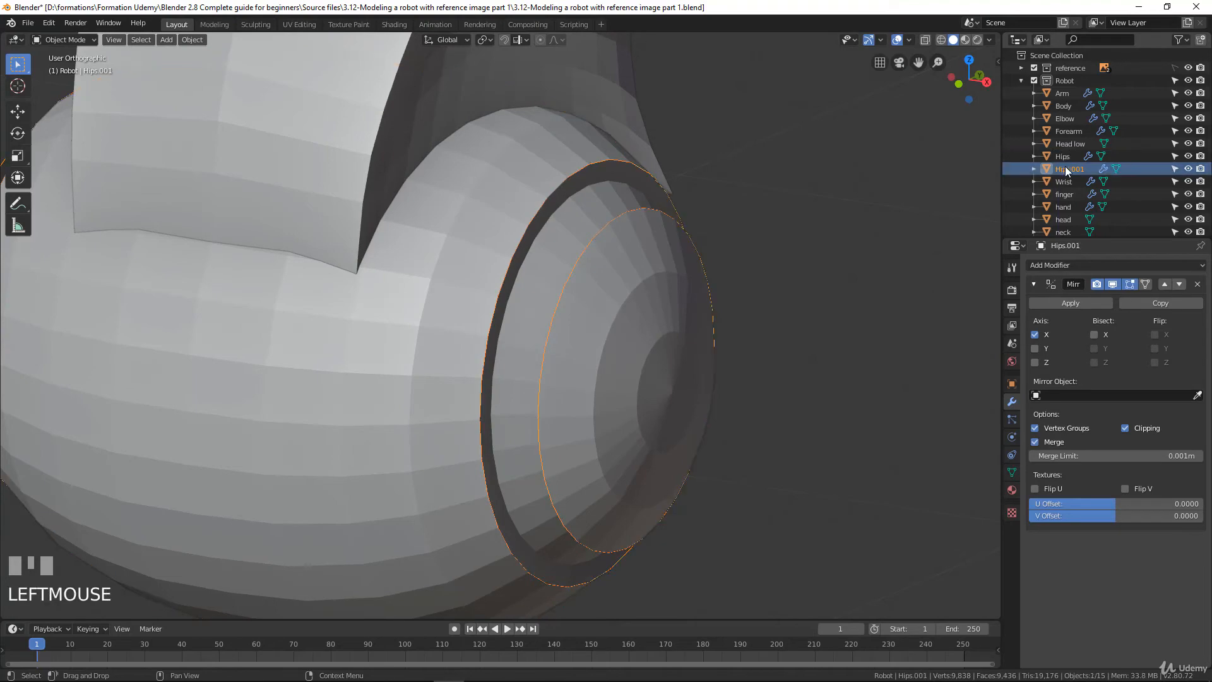
{"action": "key", "text": "Tab"}
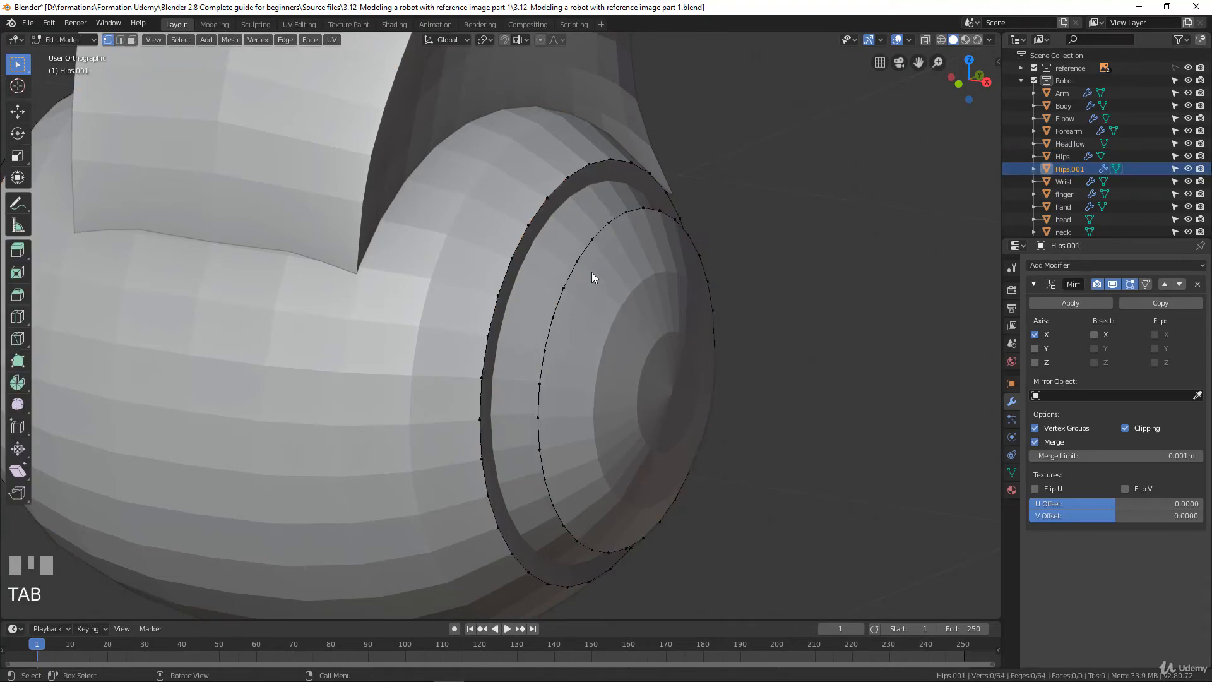
Bridge the two separated edge loops into a closed ring of faces around the hip's side cap
{"action": "key", "text": "a"}
{"action": "middle_click_drag", "start_coordinate": [588, 272], "coordinate": [663, 270]}
{"action": "right_click", "coordinate": [664, 246]}
{"action": "mouse_move", "coordinate": [665, 236]}
{"action": "left_click", "coordinate": [723, 226]}
{"action": "scroll", "coordinate": [663, 270], "scroll_direction": "down", "scroll_amount": 2}
{"action": "middle_click_drag", "start_coordinate": [471, 475], "coordinate": [622, 476]}
{"action": "scroll", "coordinate": [541, 404], "scroll_direction": "down", "scroll_amount": 4}
{"action": "scroll", "coordinate": [541, 403], "scroll_direction": "up", "scroll_amount": 3}
{"action": "middle_click_drag", "start_coordinate": [541, 403], "coordinate": [465, 366]}
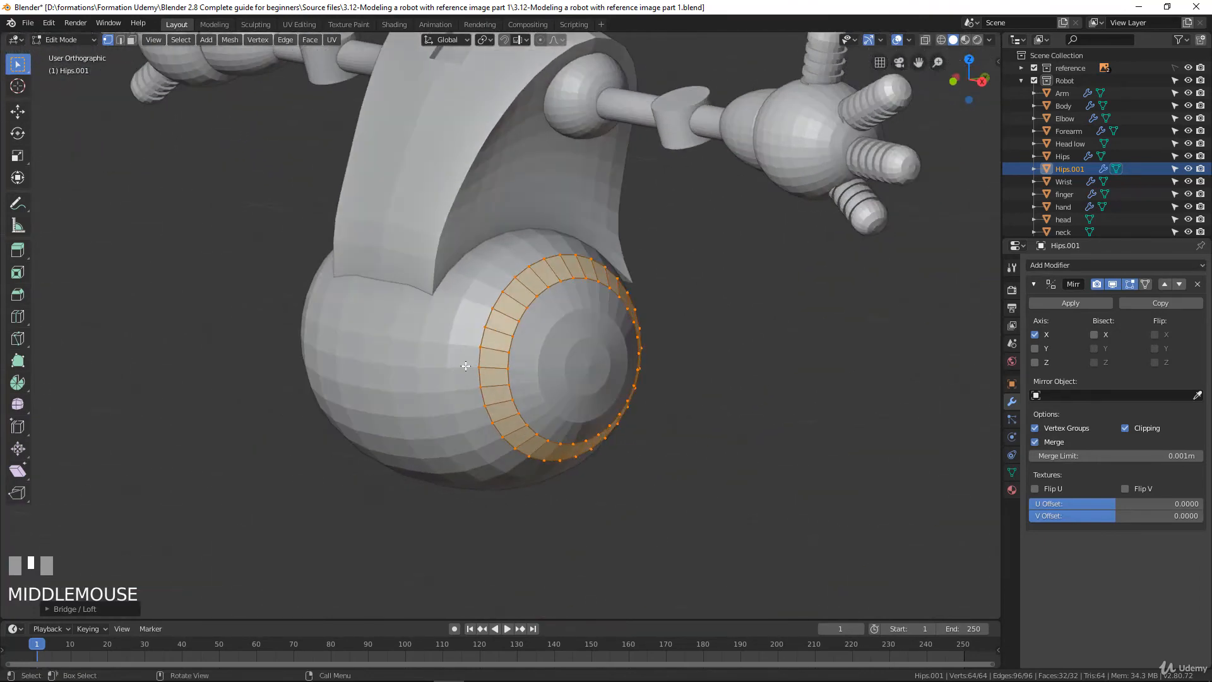
Show the model as wireframe in the right side view, framing the ring's lower part and the drawn leg
{"action": "key", "text": "KP_3"}
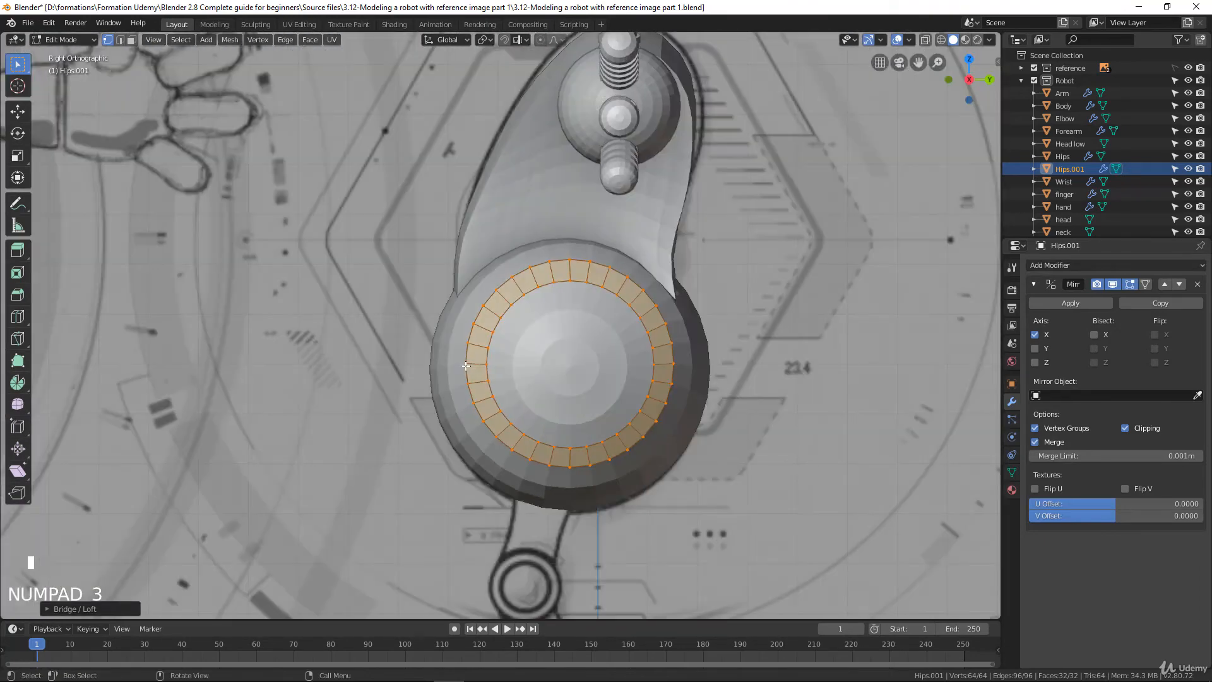
{"action": "key", "text": "z"}
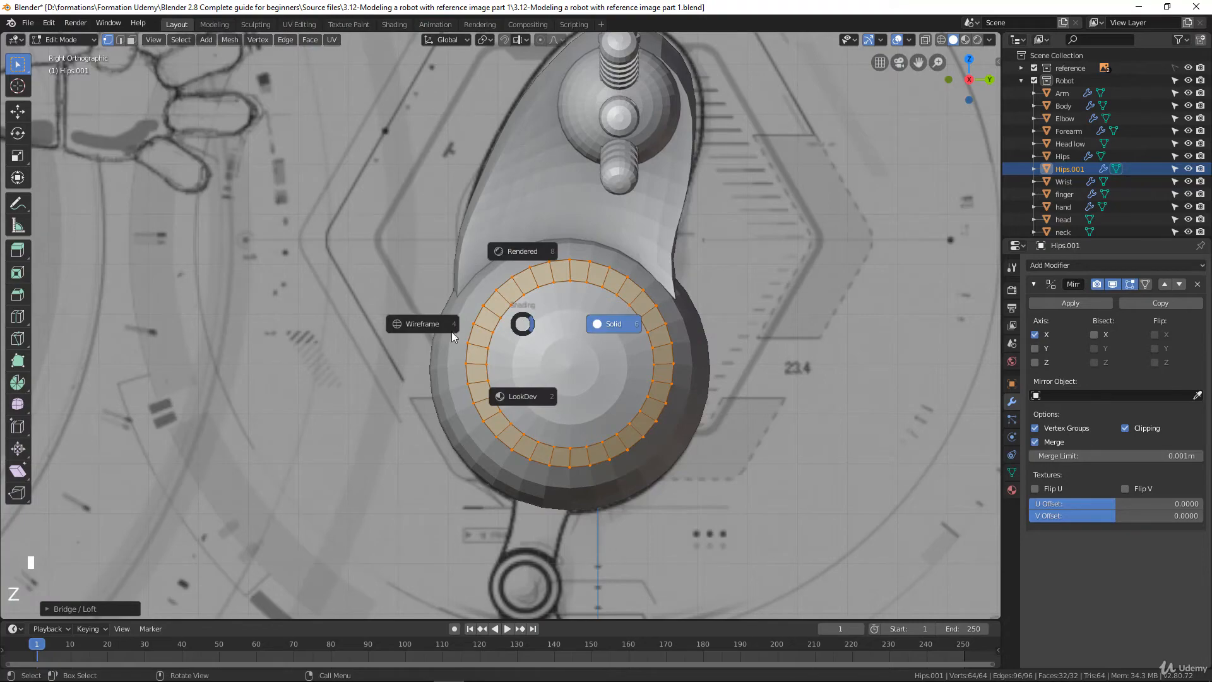
{"action": "left_click", "coordinate": [432, 325]}
{"action": "scroll", "coordinate": [568, 328], "scroll_direction": "down", "scroll_amount": 4}
{"action": "scroll", "coordinate": [568, 328], "scroll_direction": "up", "scroll_amount": 5}
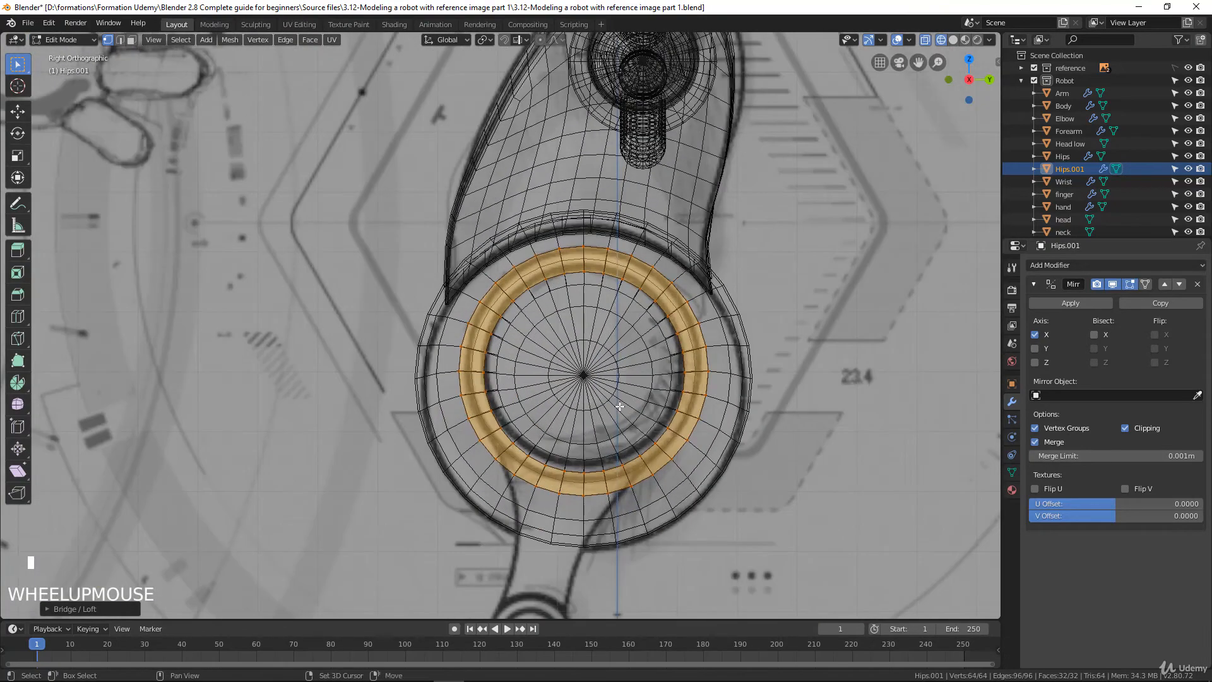
{"action": "middle_click_drag", "start_coordinate": [569, 327], "coordinate": [569, 286], "text": "shift"}
{"action": "scroll", "coordinate": [527, 273], "scroll_direction": "up", "scroll_amount": 2}
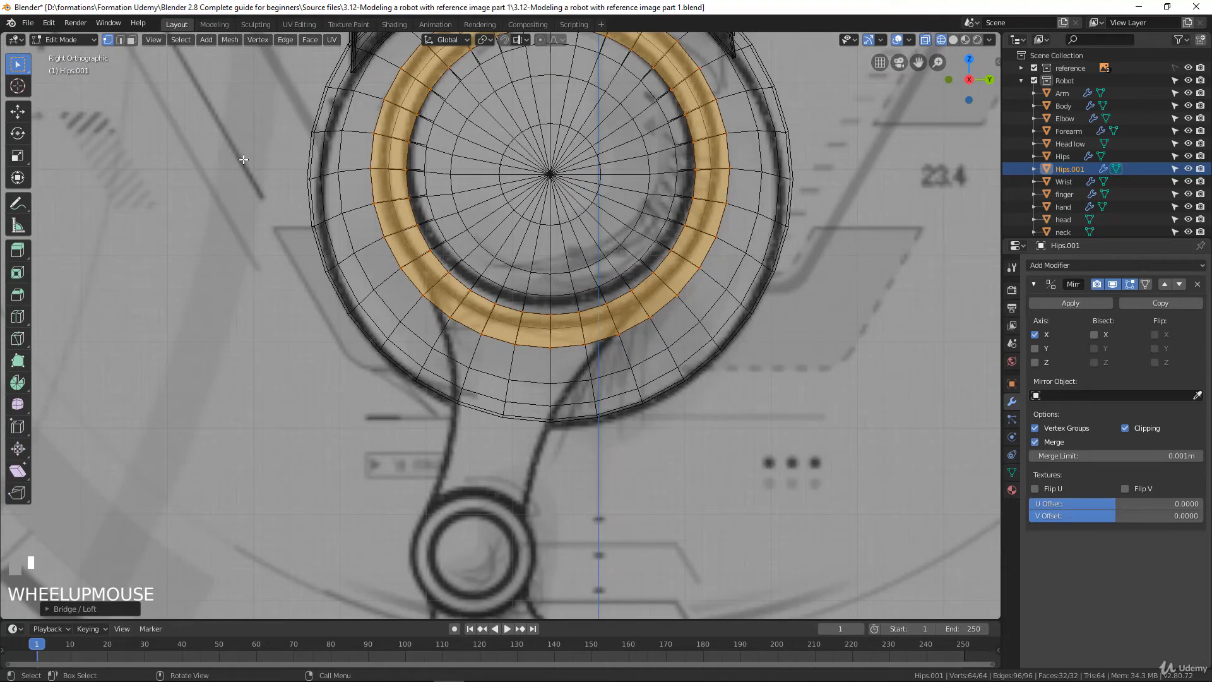
Extrude the eight adjoining faces at the bottom of the ring down to the drawn knee joint
{"action": "left_click", "coordinate": [132, 40]}
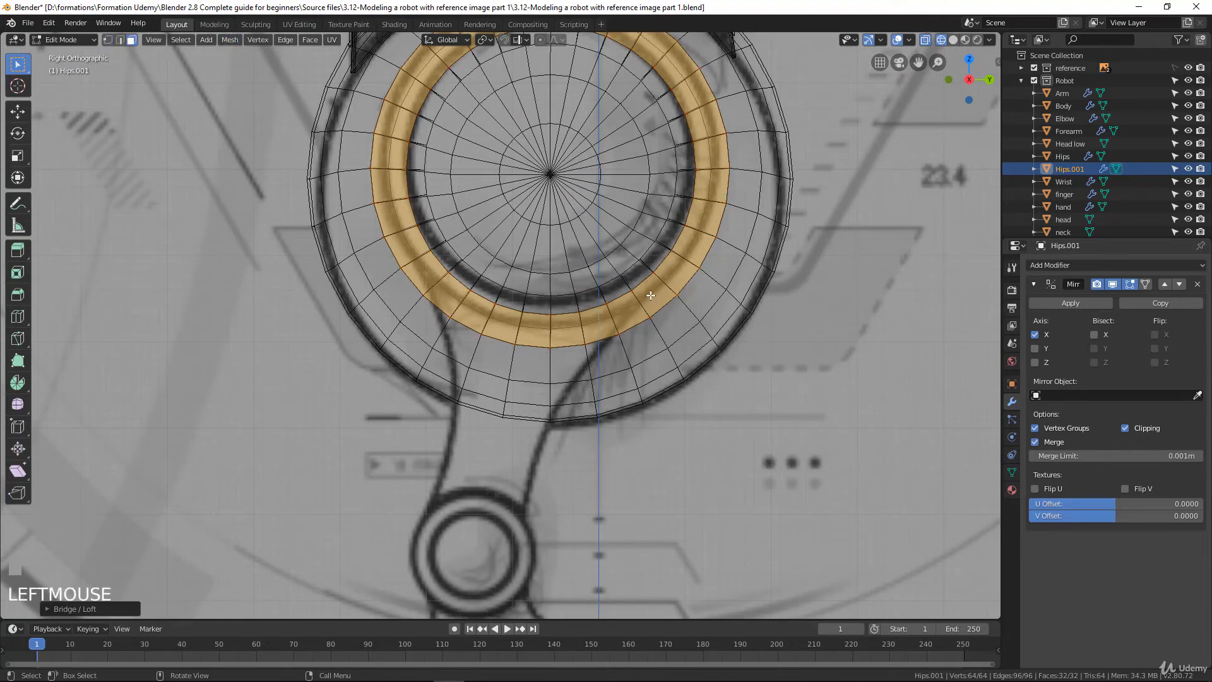
{"action": "left_click", "coordinate": [624, 313]}
{"action": "left_click", "coordinate": [596, 325], "text": "shift"}
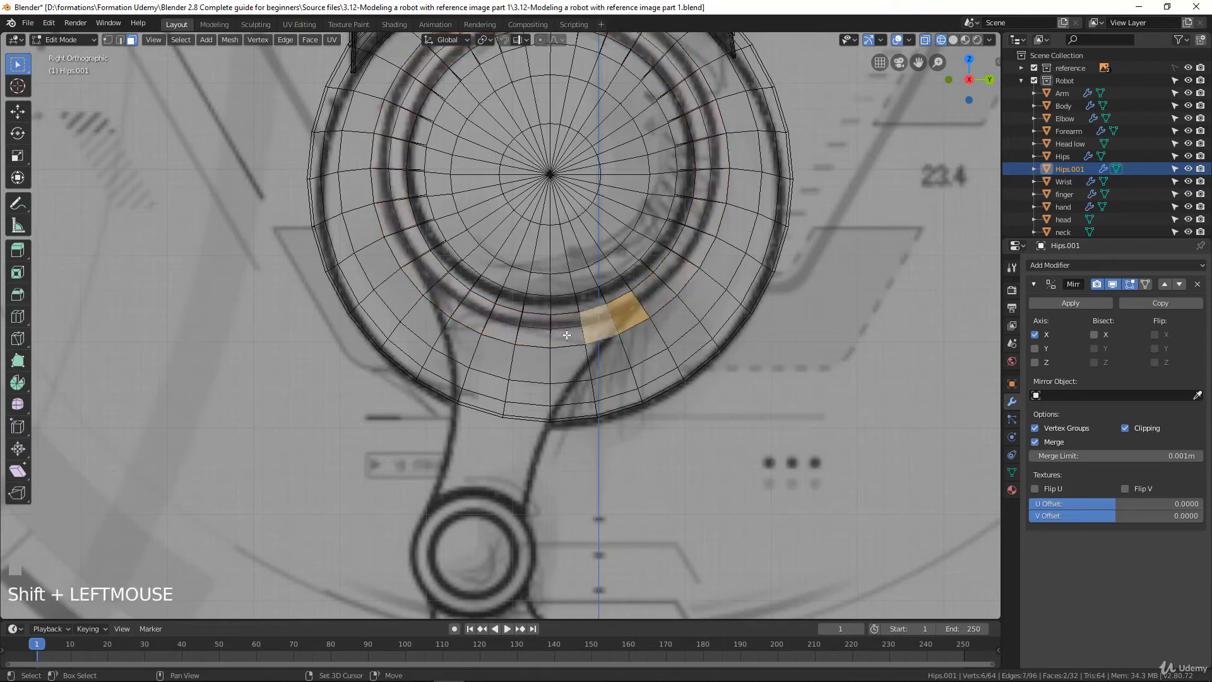
{"action": "left_click", "coordinate": [563, 332], "text": "shift"}
{"action": "left_click", "coordinate": [531, 332], "text": "shift"}
{"action": "left_click", "coordinate": [500, 323], "text": "shift"}
{"action": "left_click", "coordinate": [472, 312], "text": "shift"}
{"action": "left_click", "coordinate": [448, 295], "text": "shift"}
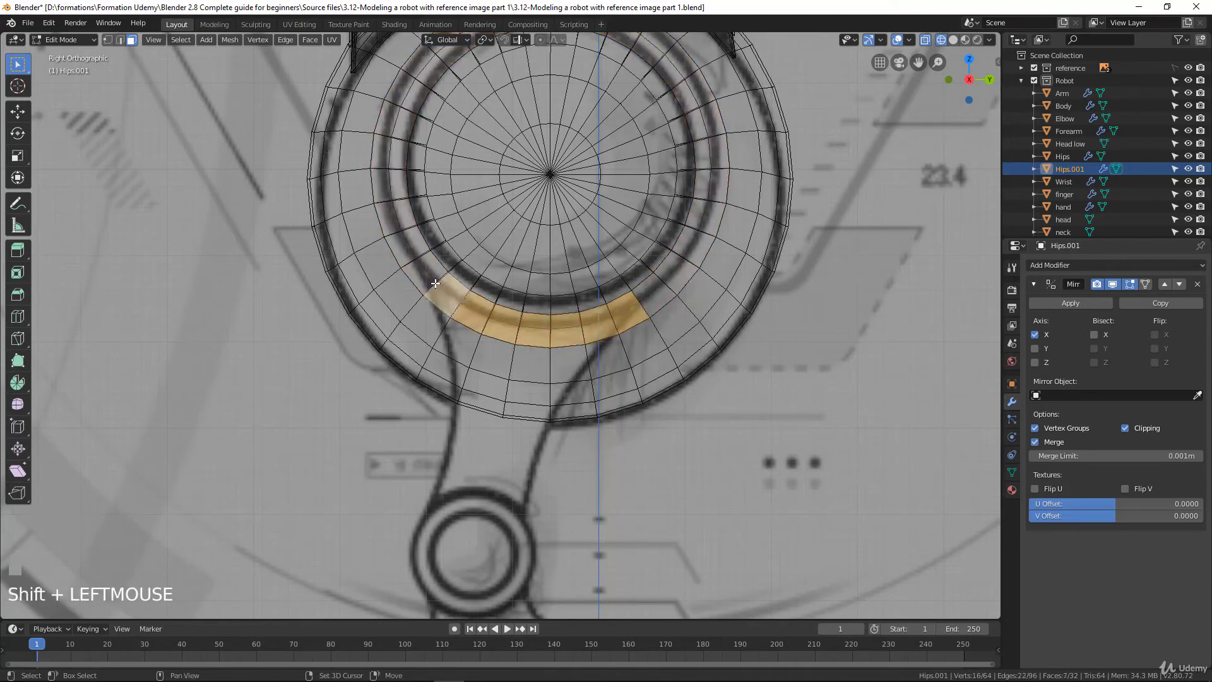
{"action": "left_click", "coordinate": [419, 271], "text": "shift"}
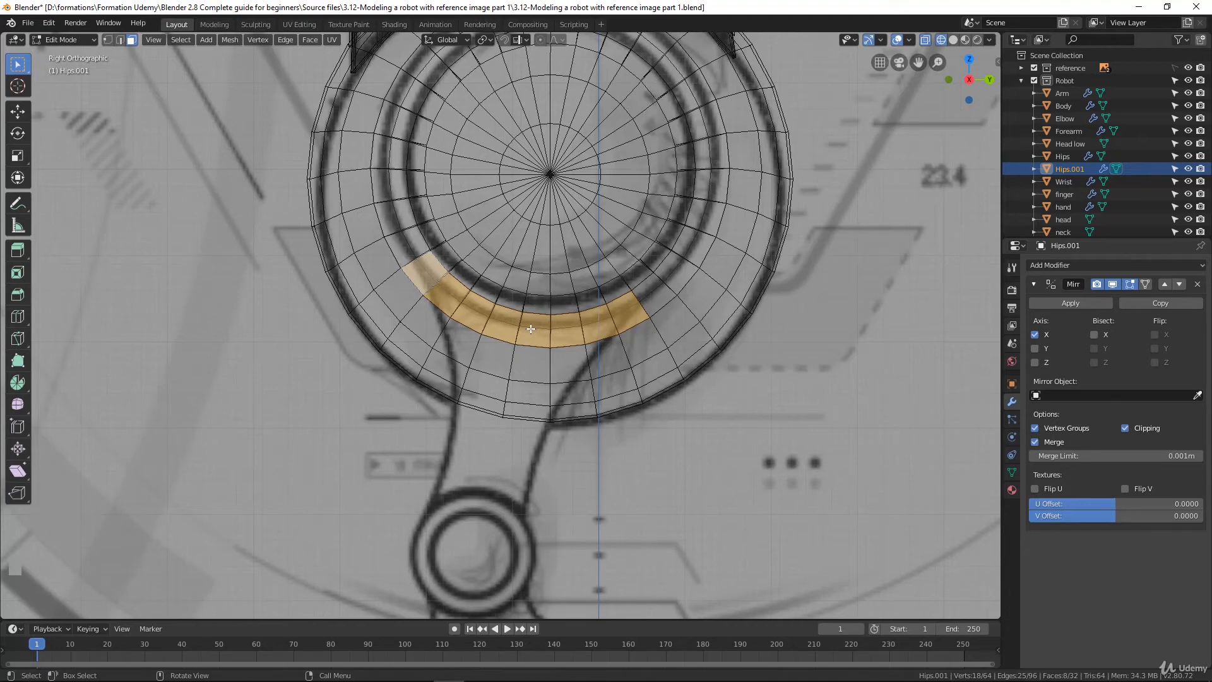
{"action": "key", "text": "e"}
{"action": "left_click", "coordinate": [511, 482]}
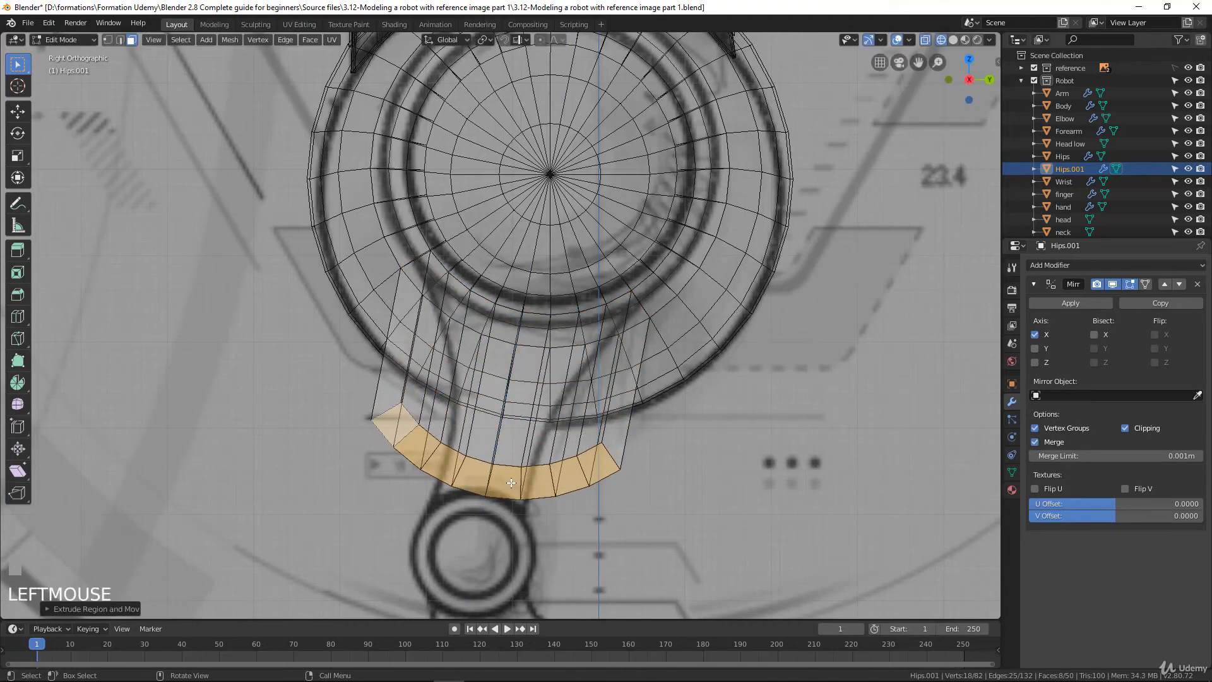
Return to solid shading and examine the extruded leg piece from several angles
{"action": "key", "text": "z"}
{"action": "left_click", "coordinate": [607, 479]}
{"action": "mouse_move", "coordinate": [613, 478]}
{"action": "middle_mouse_down"}
{"action": "mouse_move", "coordinate": [527, 397]}
{"action": "mouse_move", "coordinate": [609, 401]}
{"action": "mouse_move", "coordinate": [565, 402]}
{"action": "middle_mouse_up"}
{"action": "scroll", "coordinate": [581, 399], "scroll_direction": "up", "scroll_amount": 4}
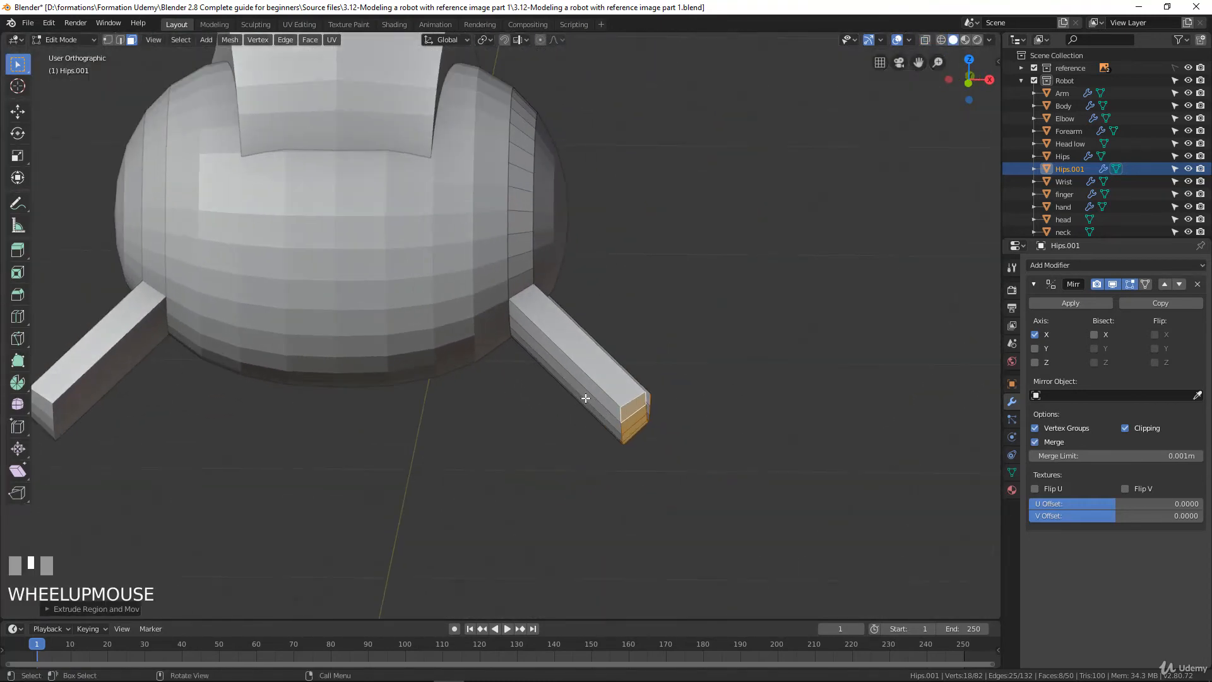
{"action": "scroll", "coordinate": [582, 398], "scroll_direction": "down", "scroll_amount": 3}
{"action": "middle_click_drag", "start_coordinate": [581, 397], "coordinate": [549, 378]}
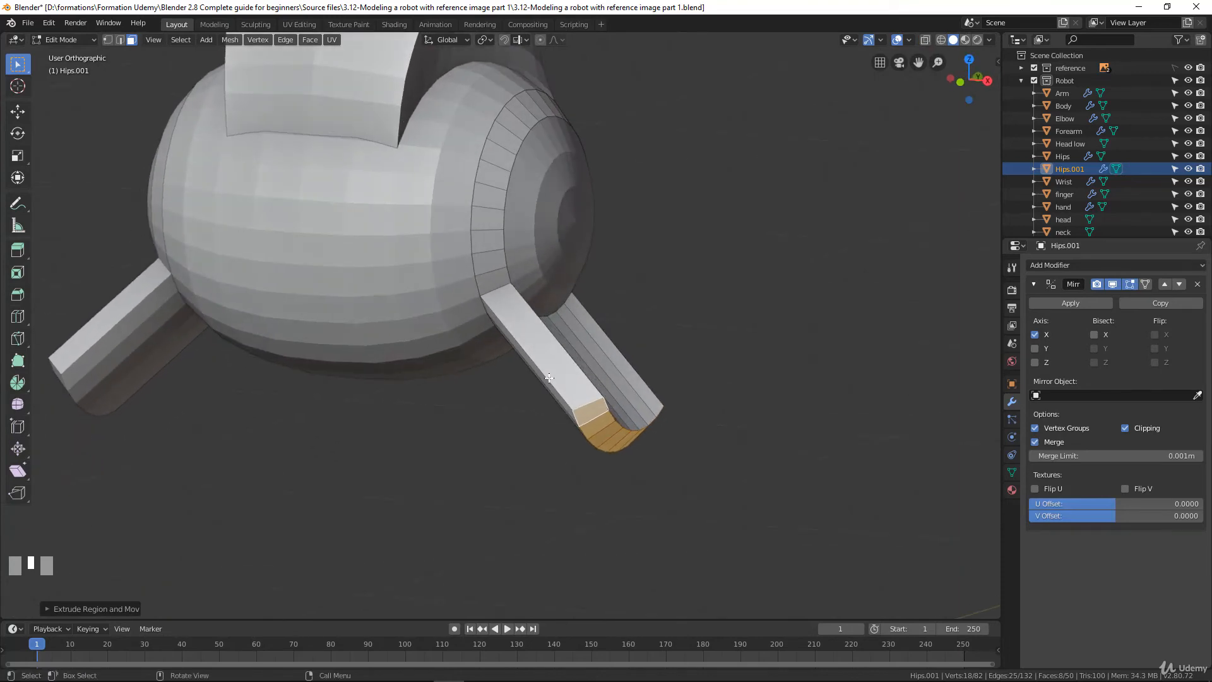
{"action": "middle_click_drag", "start_coordinate": [589, 366], "coordinate": [566, 351]}
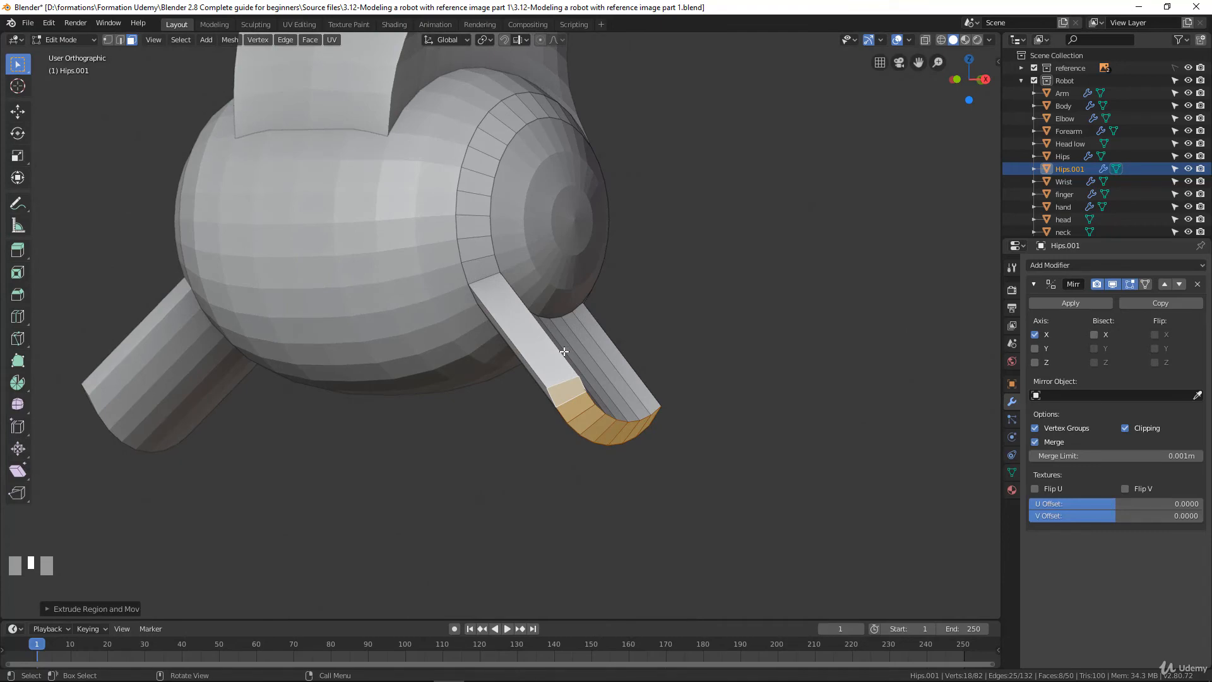
Flatten the extruded leg's end faces by scaling them to 0 along Z in the front view
{"action": "key", "text": "KP_1"}
{"action": "scroll", "coordinate": [564, 351], "scroll_direction": "up", "scroll_amount": 2}
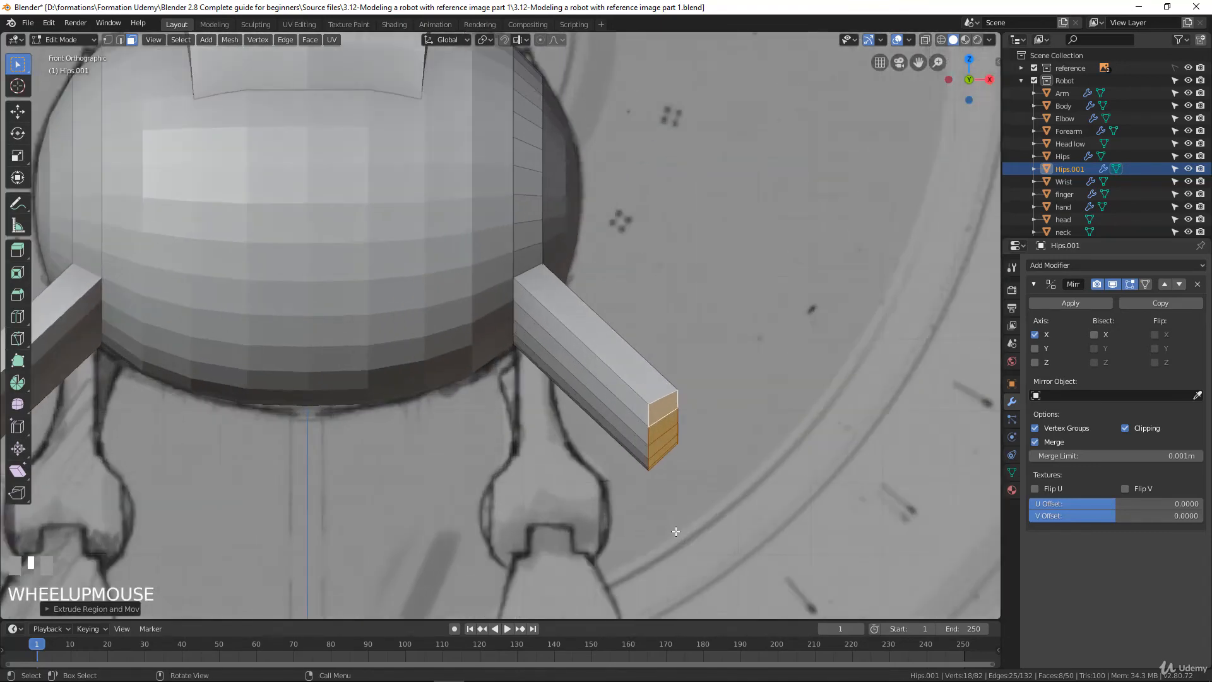
{"action": "middle_click_drag", "start_coordinate": [564, 351], "coordinate": [593, 423], "text": "shift"}
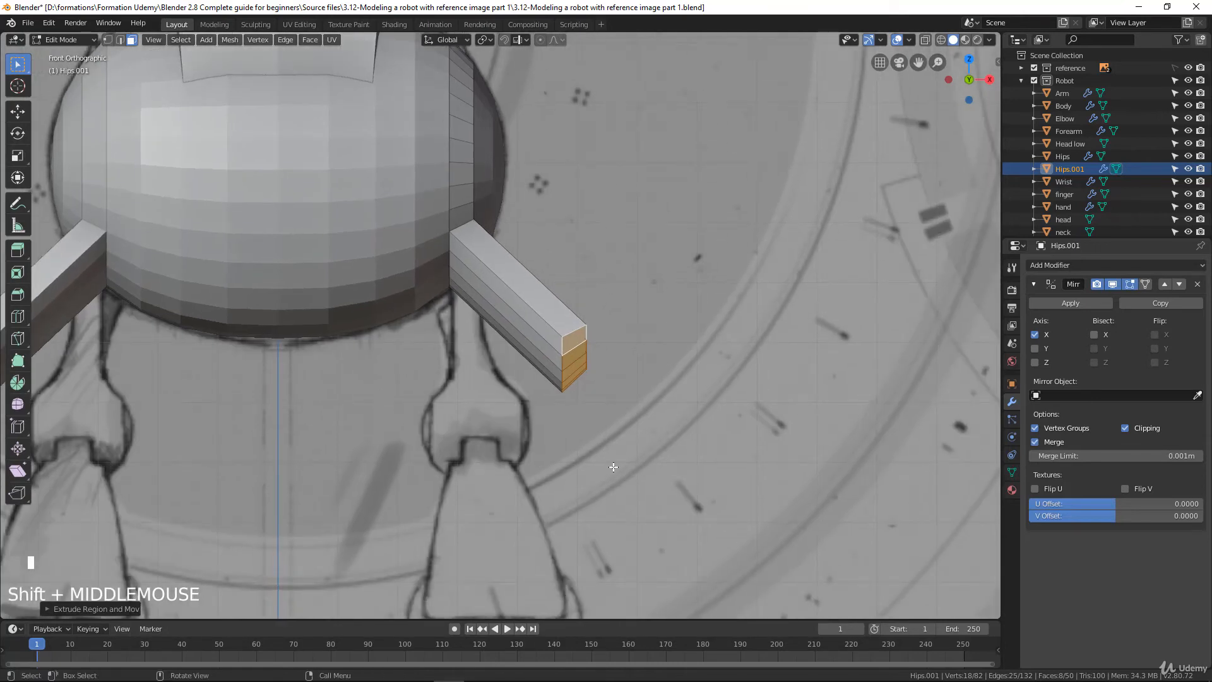
{"action": "key", "text": "s"}
{"action": "key", "text": "z"}
{"action": "key", "text": "0"}
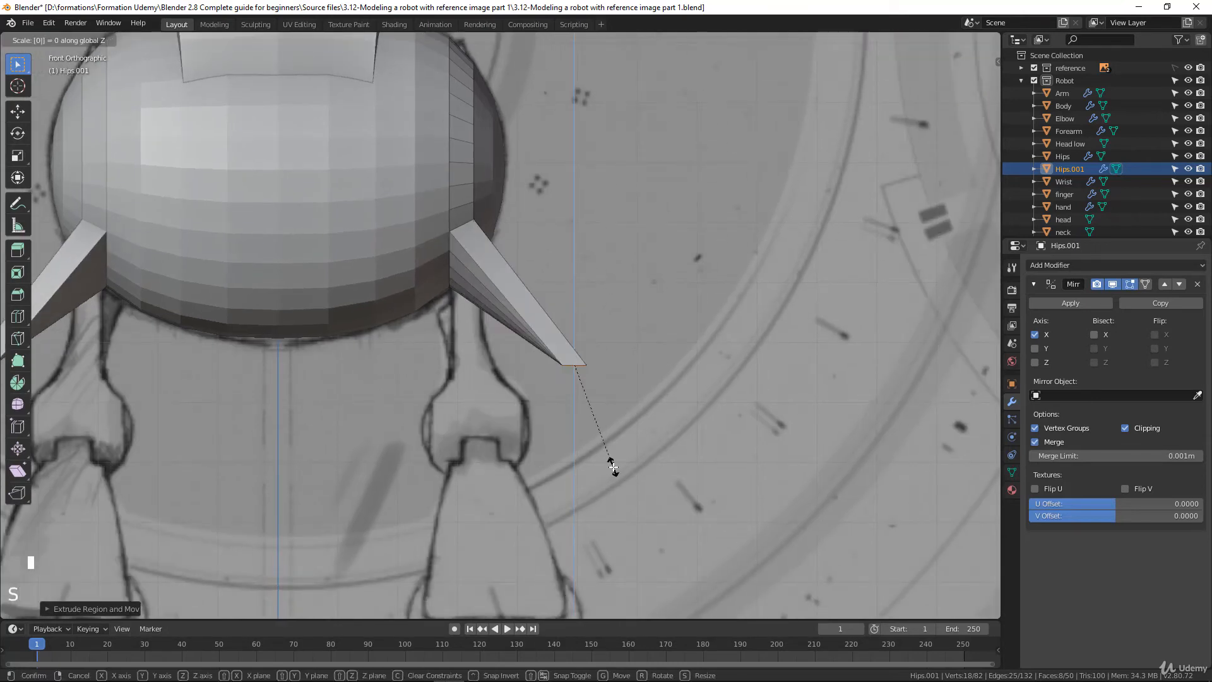
{"action": "left_click", "coordinate": [614, 467]}
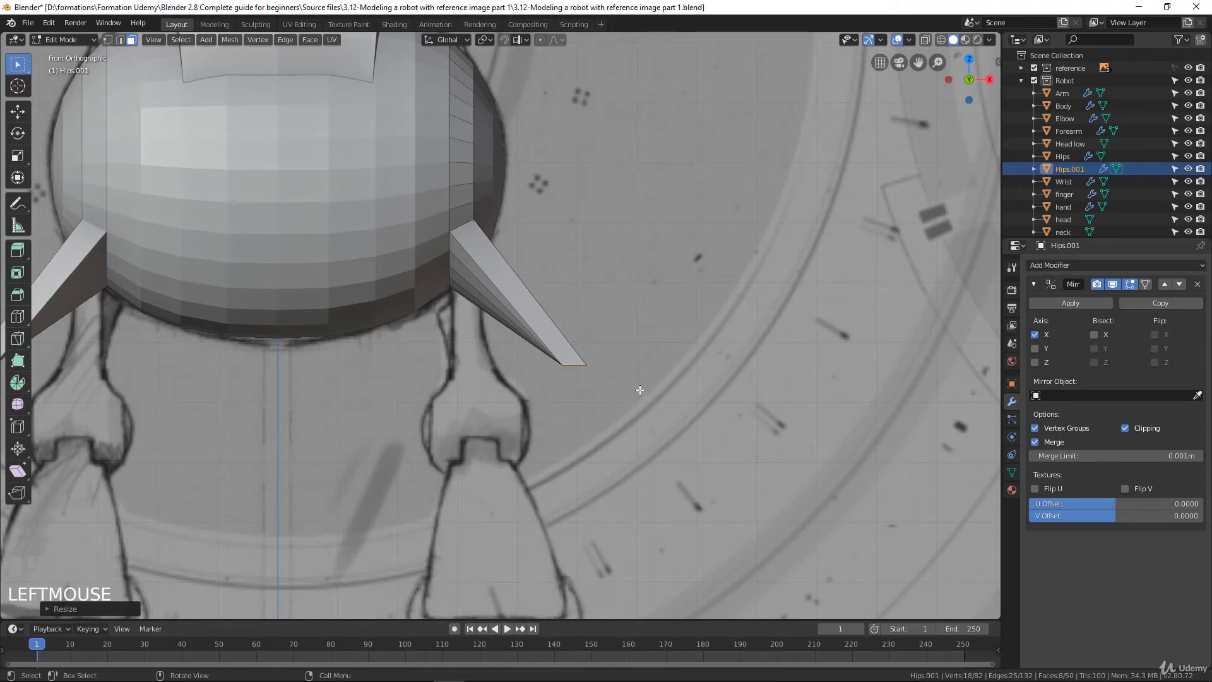
Move the flattened leg end onto the top of the drawn knee joint and widen it along X to the joint's width
{"action": "key", "text": "g"}
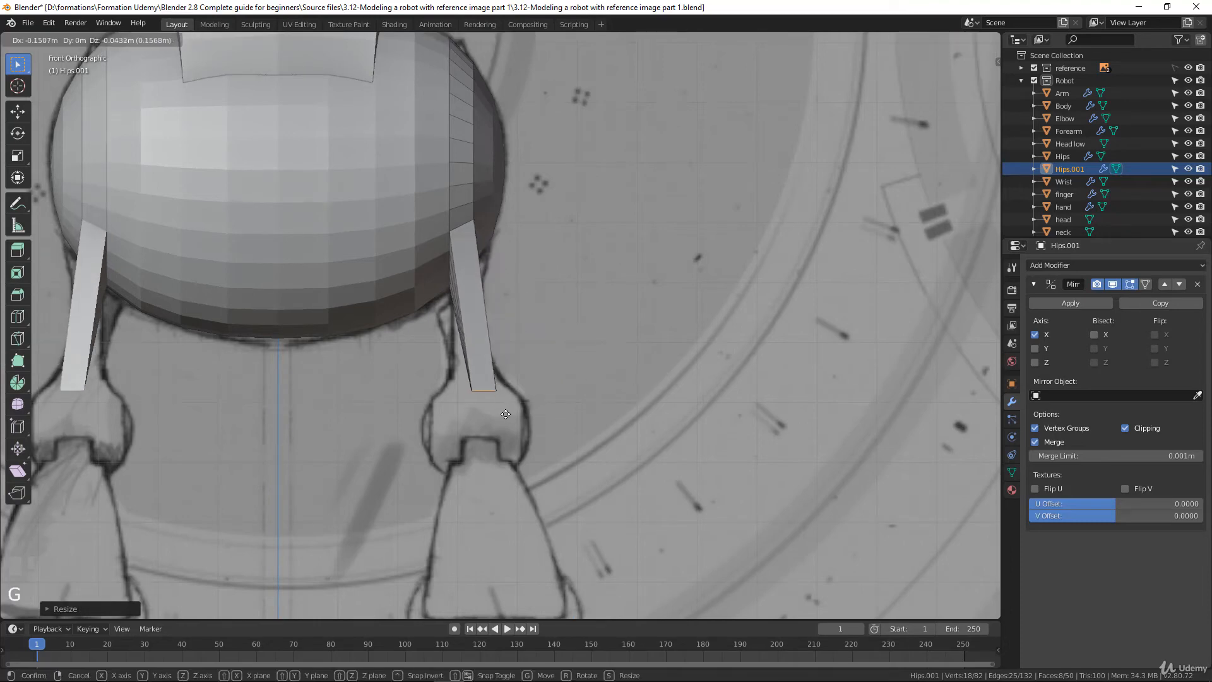
{"action": "left_click", "coordinate": [501, 419]}
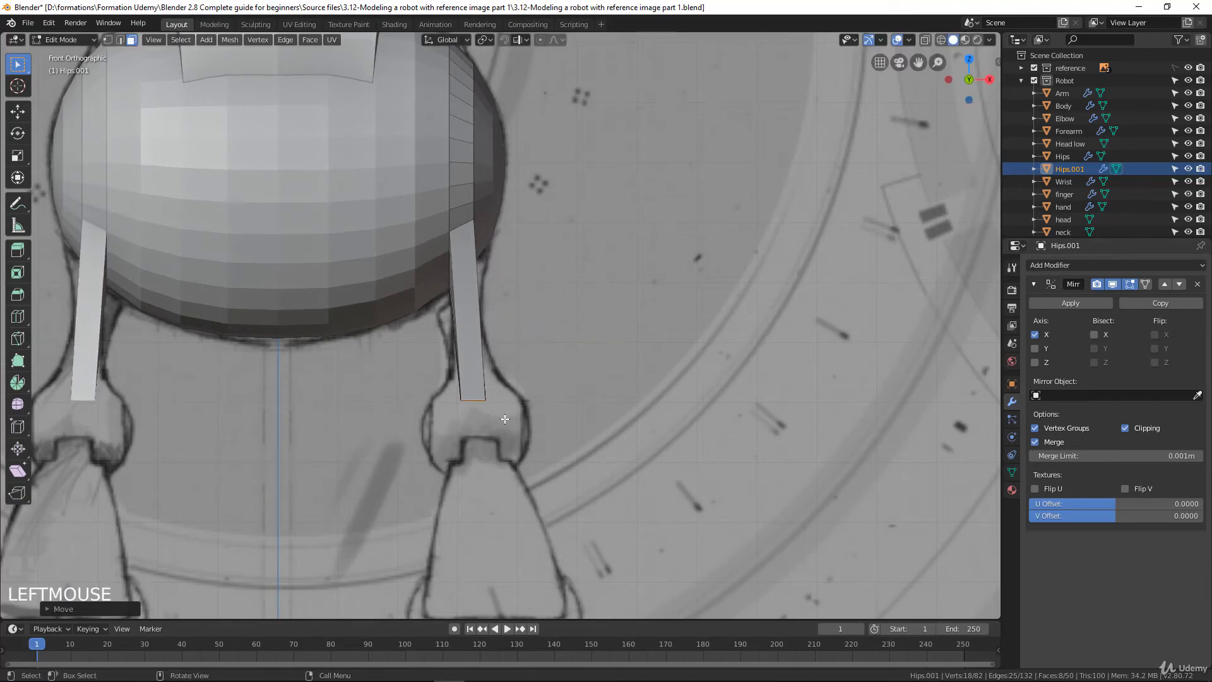
{"action": "key", "text": "s"}
{"action": "key", "text": "x"}
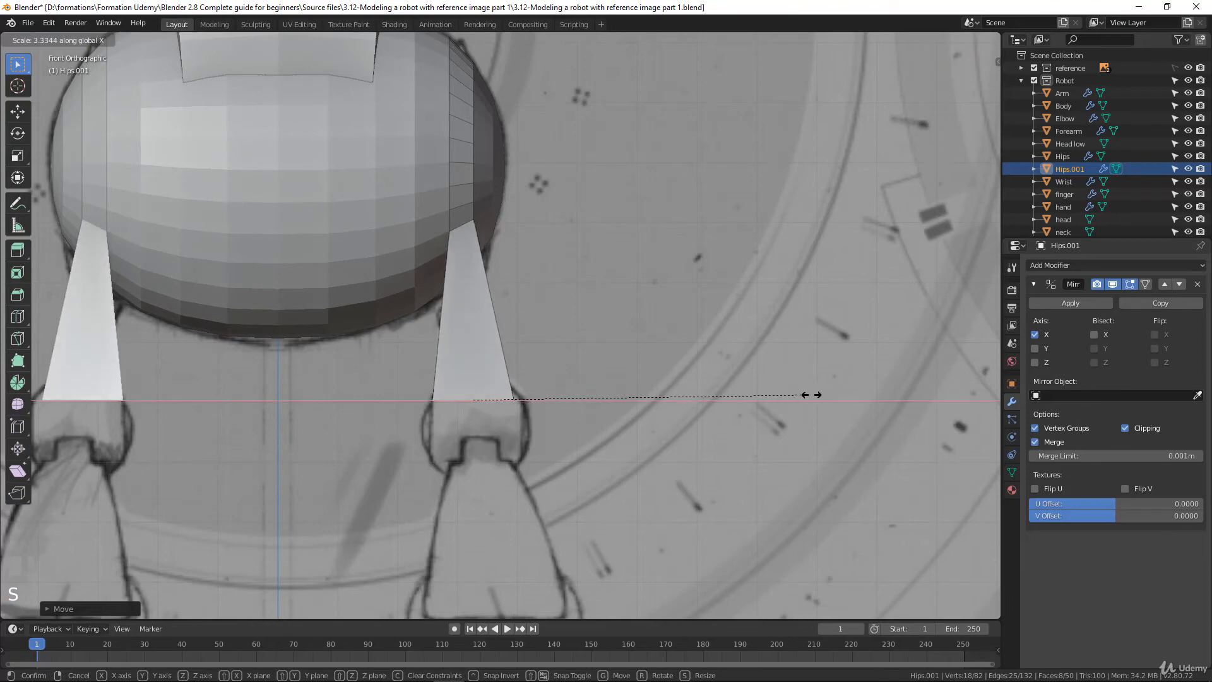
{"action": "left_click", "coordinate": [826, 393]}
Nudge the leg end slightly outward and scale it slightly to fit the knee outline in the front view
{"action": "scroll", "coordinate": [470, 422], "scroll_direction": "up", "scroll_amount": 3}
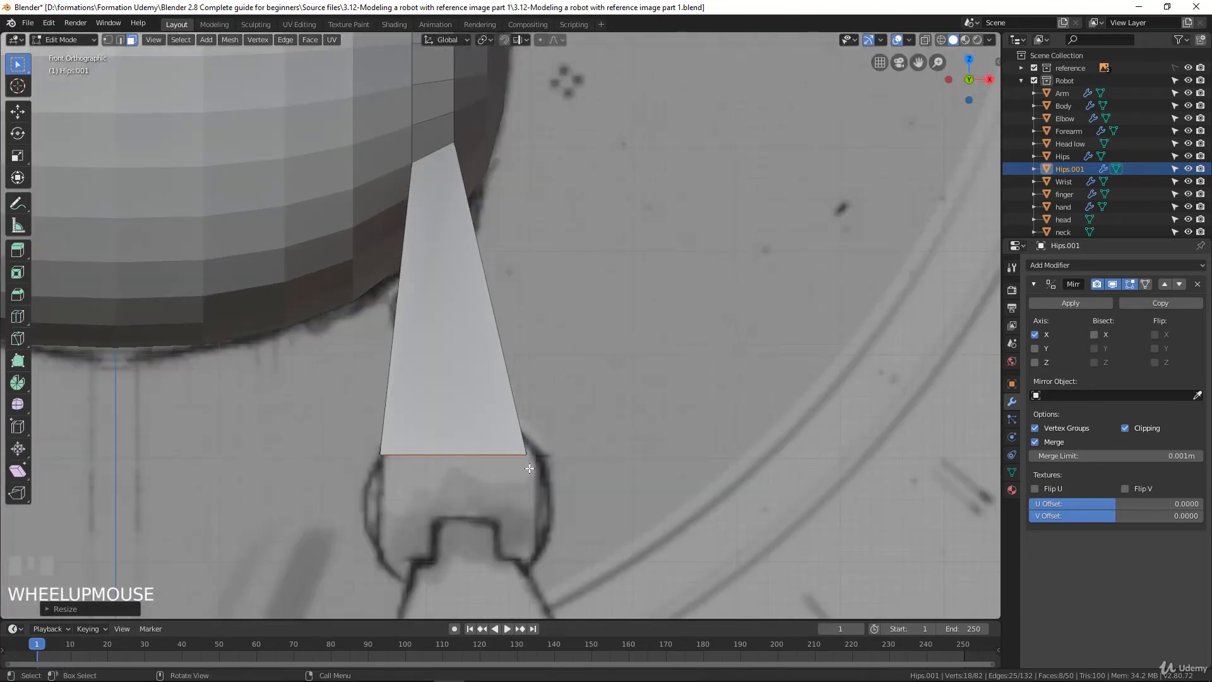
{"action": "key", "text": "g"}
{"action": "left_click", "coordinate": [537, 468]}
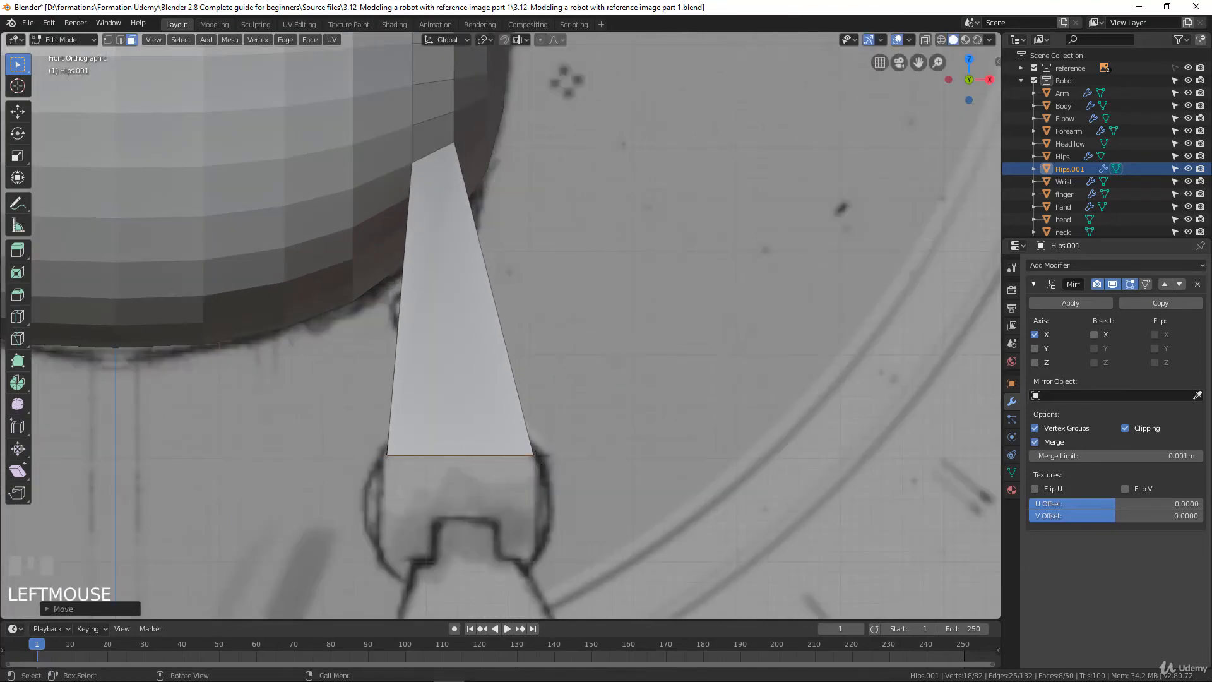
{"action": "key", "text": "s"}
{"action": "left_click", "coordinate": [625, 457]}
Examine the leg's shape against the side reference and its flat end faces from below
{"action": "middle_click_drag", "start_coordinate": [609, 447], "coordinate": [443, 396]}
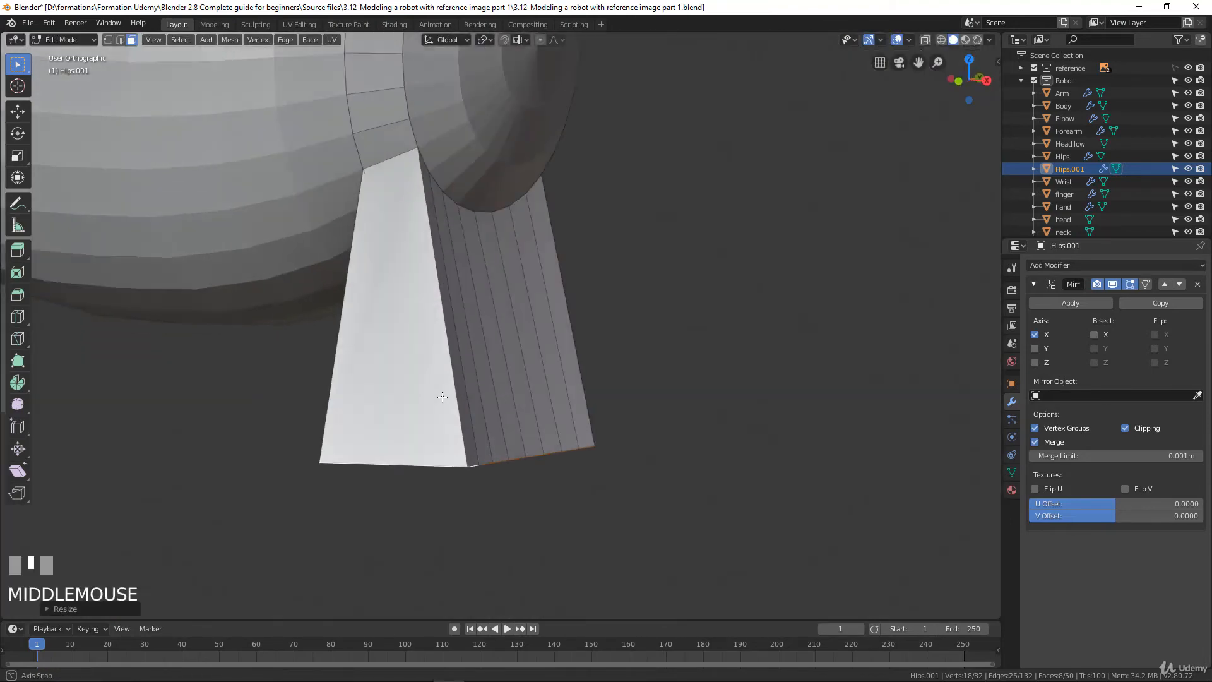
{"action": "scroll", "coordinate": [443, 396], "scroll_direction": "down", "scroll_amount": 4}
{"action": "key", "text": "KP_3"}
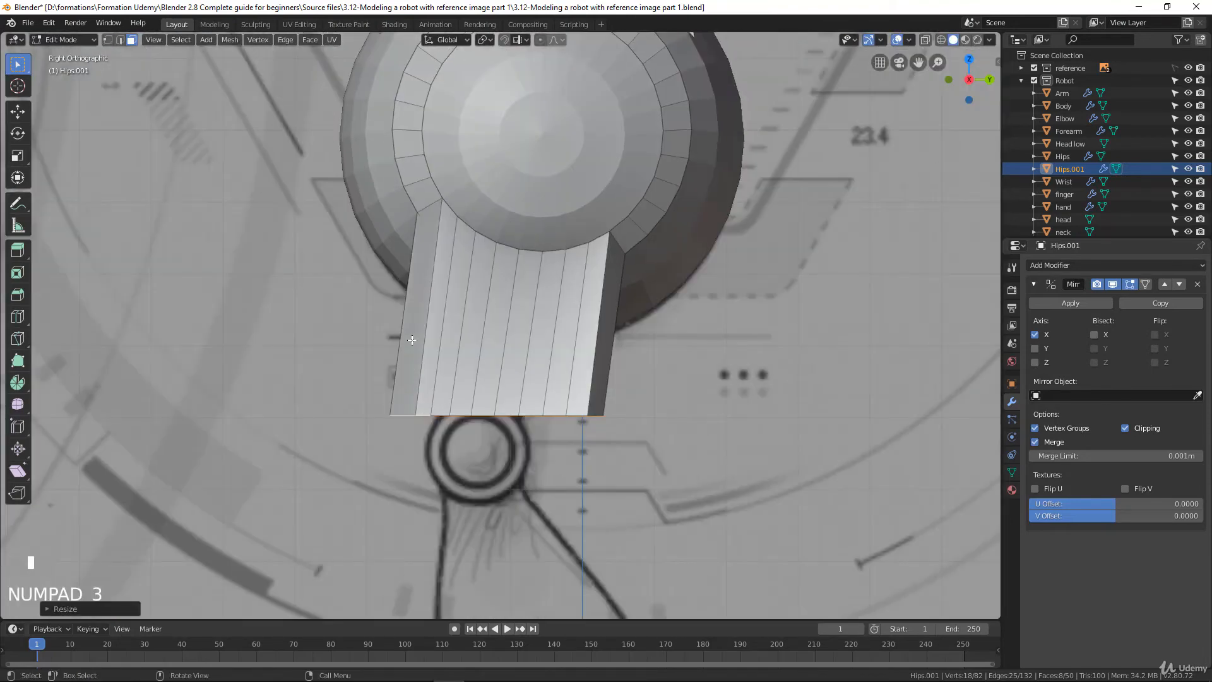
{"action": "scroll", "coordinate": [431, 345], "scroll_direction": "up", "scroll_amount": 4}
{"action": "middle_click_drag", "start_coordinate": [465, 463], "coordinate": [402, 359]}
{"action": "scroll", "coordinate": [403, 363], "scroll_direction": "down", "scroll_amount": 1}
{"action": "scroll", "coordinate": [405, 371], "scroll_direction": "up", "scroll_amount": 1}
{"action": "scroll", "coordinate": [499, 339], "scroll_direction": "down", "scroll_amount": 2}
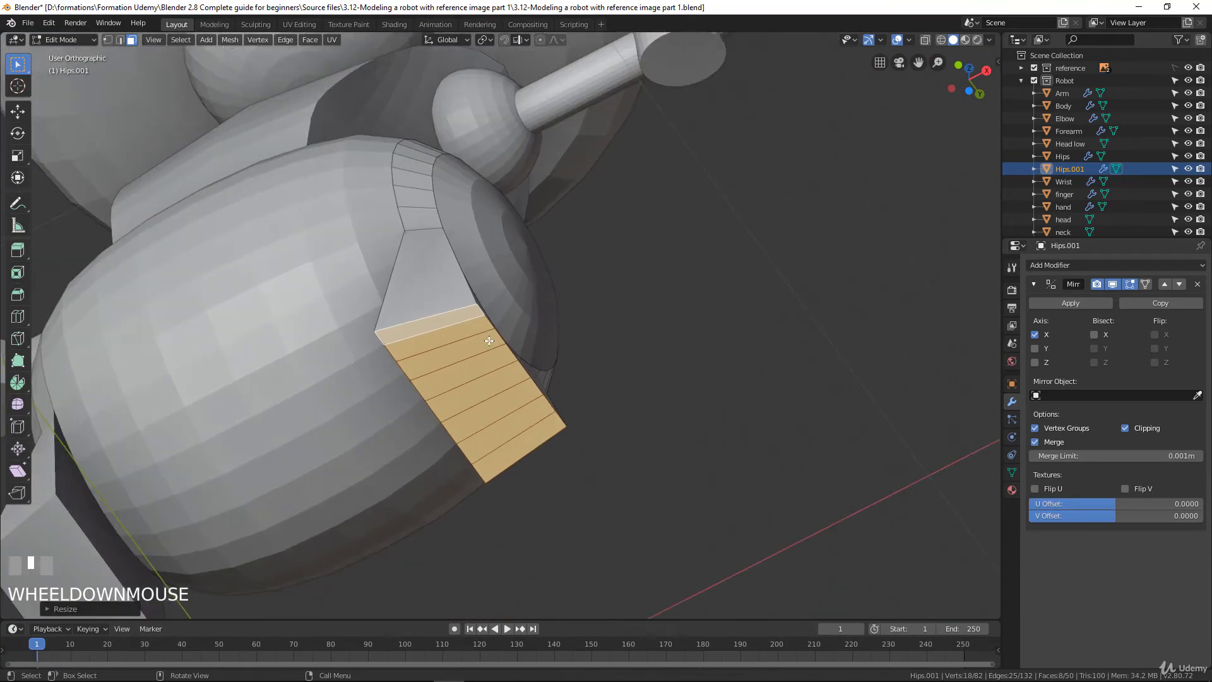
{"action": "scroll", "coordinate": [490, 342], "scroll_direction": "up", "scroll_amount": 2}
{"action": "middle_click_drag", "start_coordinate": [484, 345], "coordinate": [465, 356]}
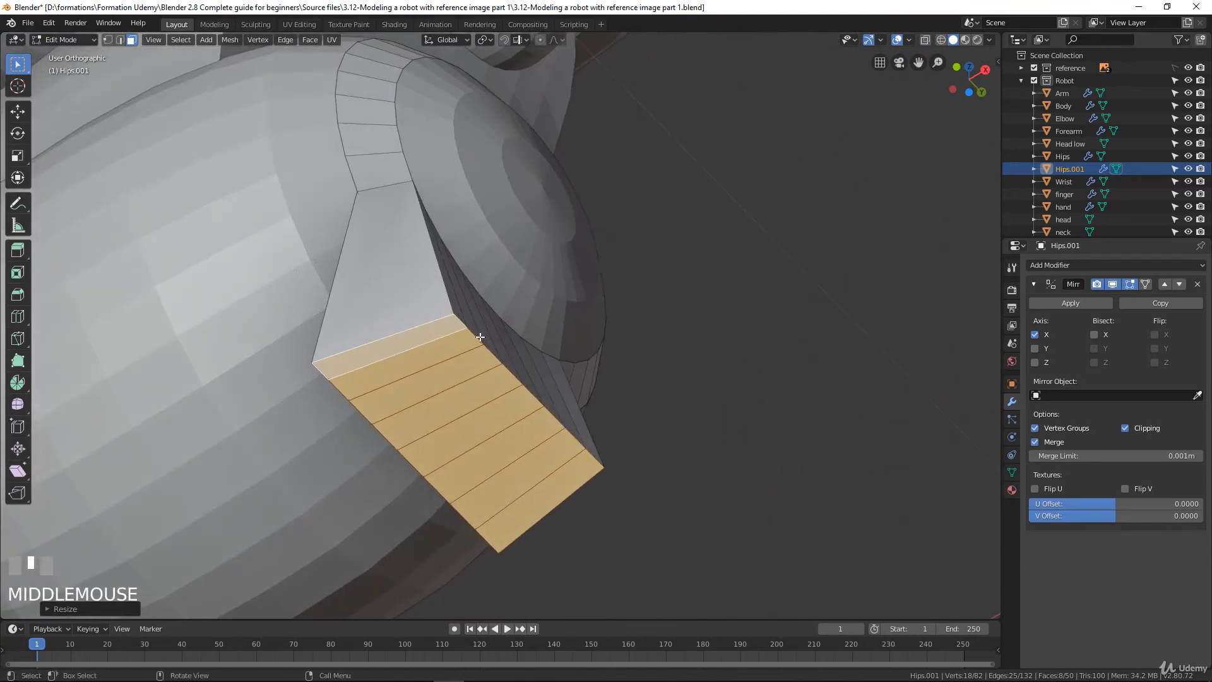
In the right side view, scale the leg's end faces down to the drawn knee's width and move them about 0.016 m along -Y and 0.008 m up
{"action": "key", "text": "KP_3"}
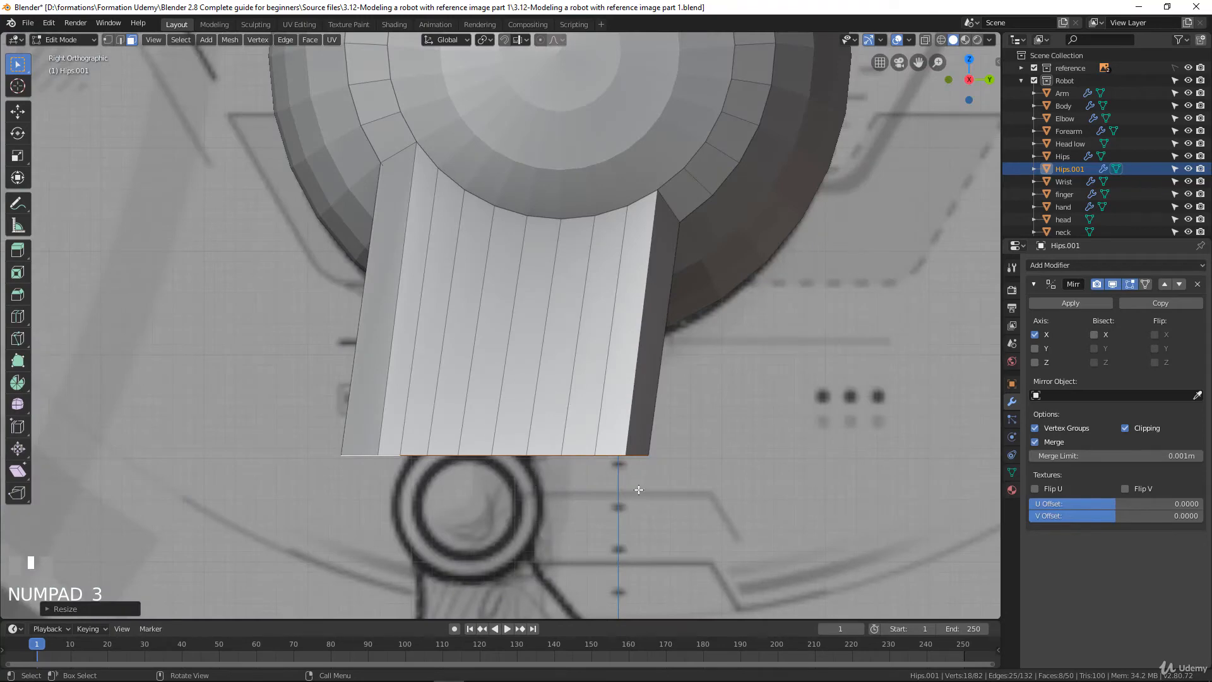
{"action": "key", "text": "s"}
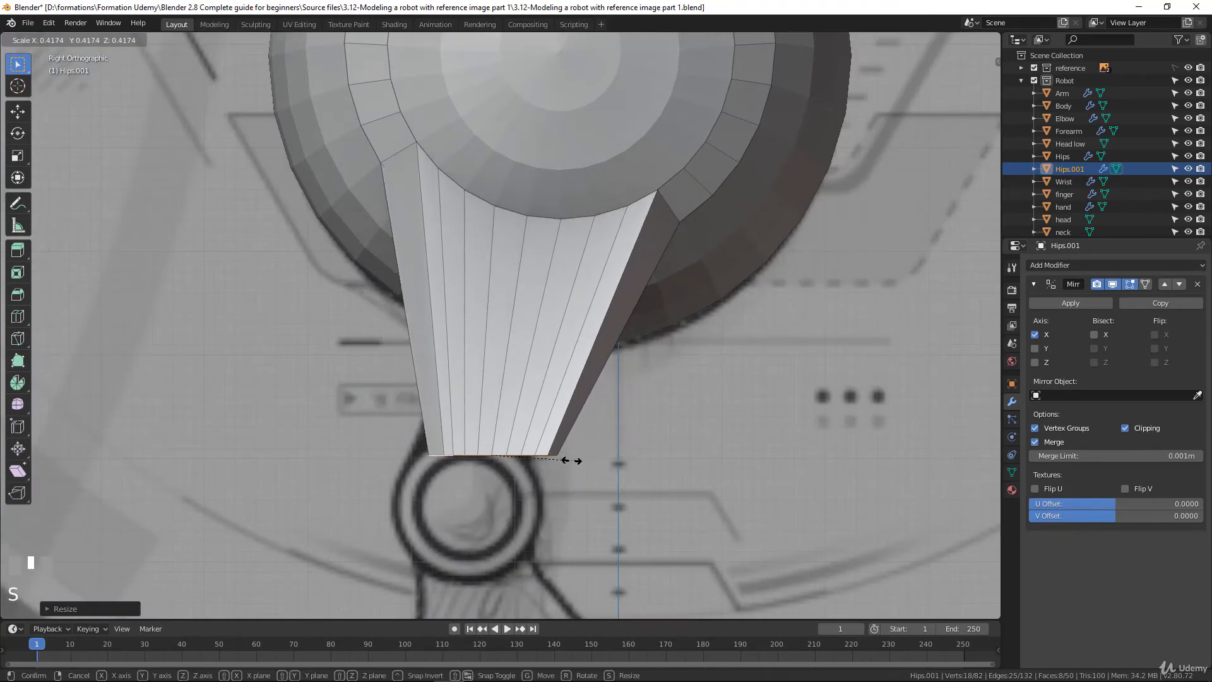
{"action": "left_click", "coordinate": [448, 466]}
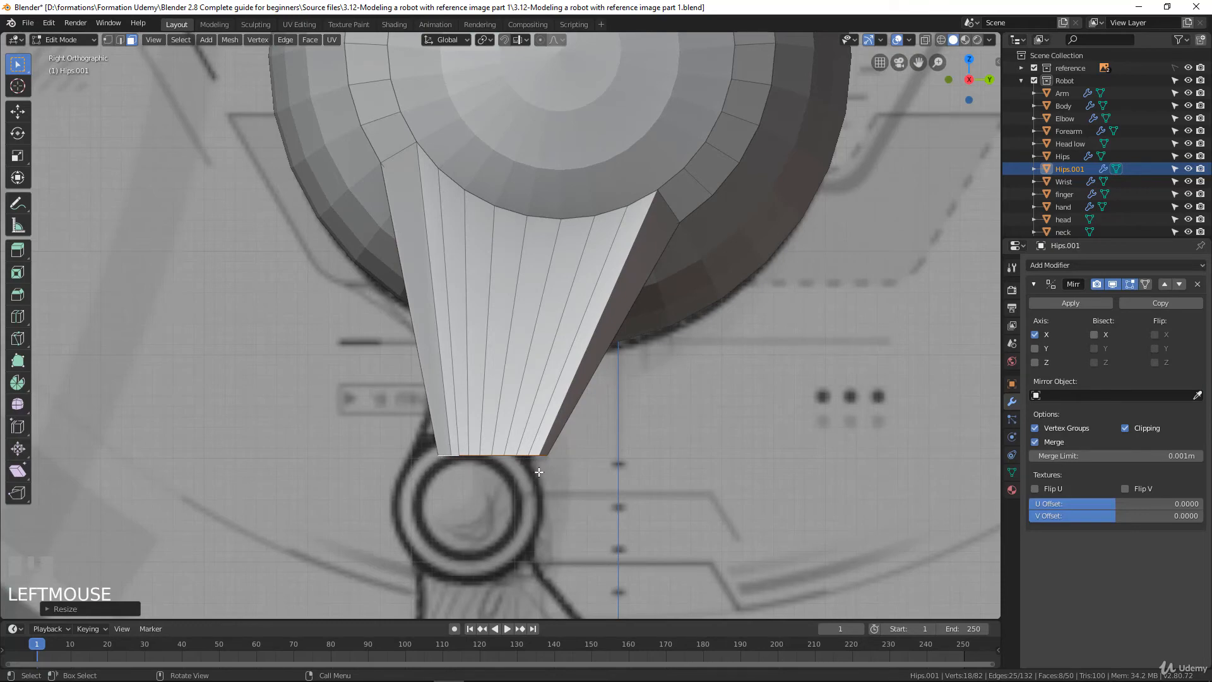
{"action": "key", "text": "g"}
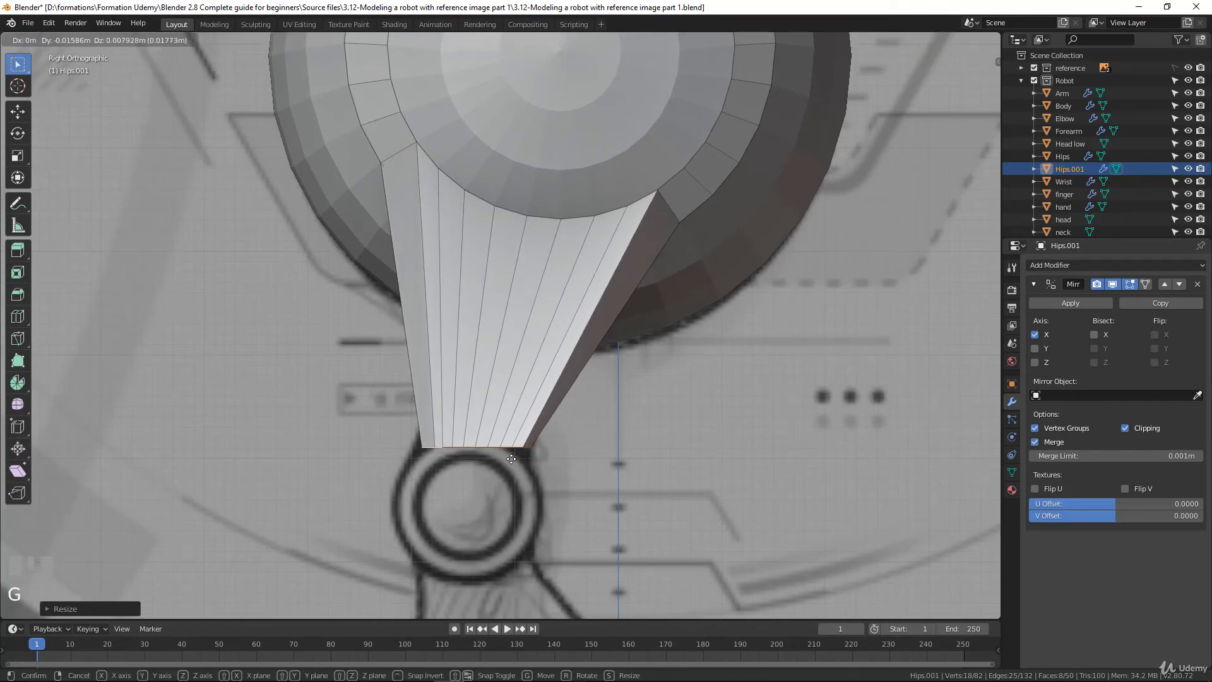
{"action": "left_click", "coordinate": [511, 459]}
{"action": "scroll", "coordinate": [506, 511], "scroll_direction": "down", "scroll_amount": 1}
{"action": "middle_click_drag", "start_coordinate": [506, 511], "coordinate": [608, 441]}
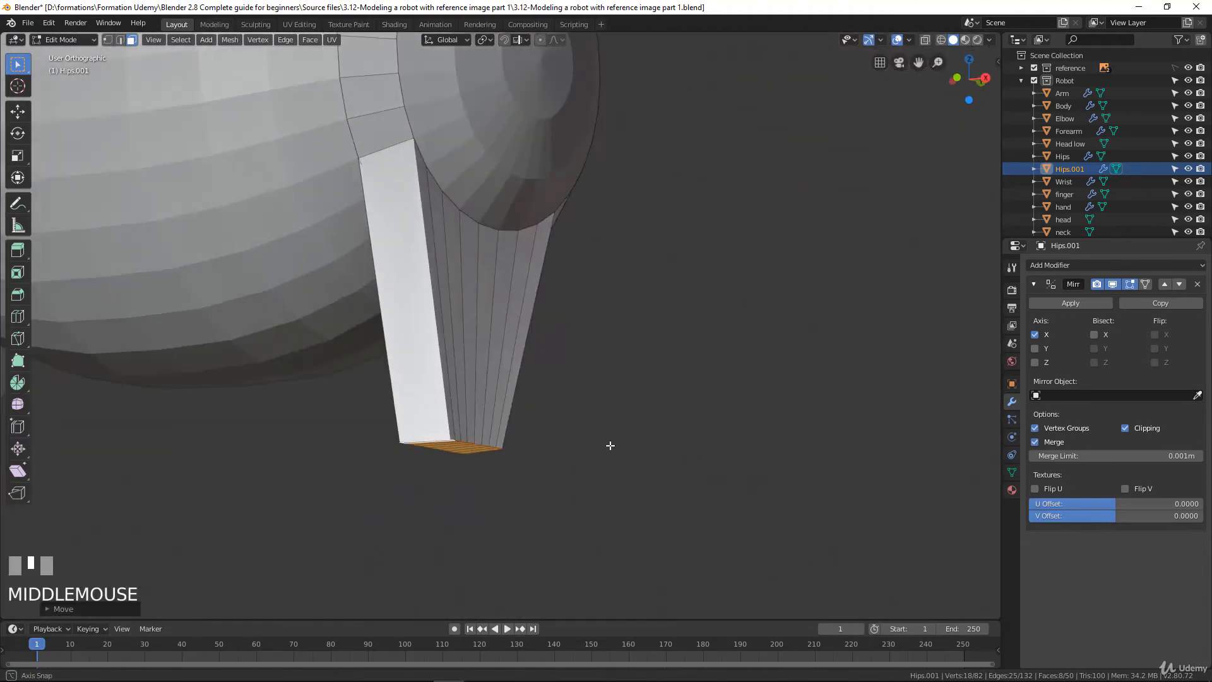
In the bottom view, select the inner edge row of the leg's end faces and scale it to about 0.87 along Y
{"action": "scroll", "coordinate": [510, 471], "scroll_direction": "up", "scroll_amount": 2}
{"action": "middle_click_drag", "start_coordinate": [510, 472], "coordinate": [540, 336]}
{"action": "scroll", "coordinate": [498, 319], "scroll_direction": "up", "scroll_amount": 2}
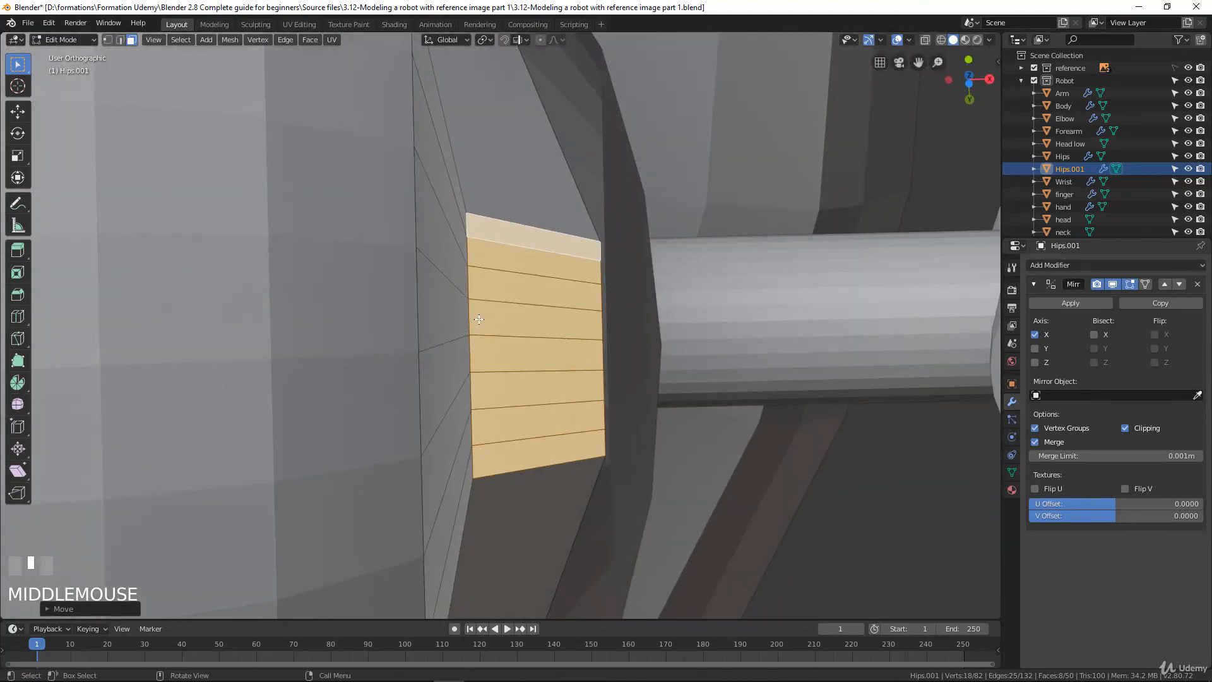
{"action": "key", "text": "ctrl+KP_1"}
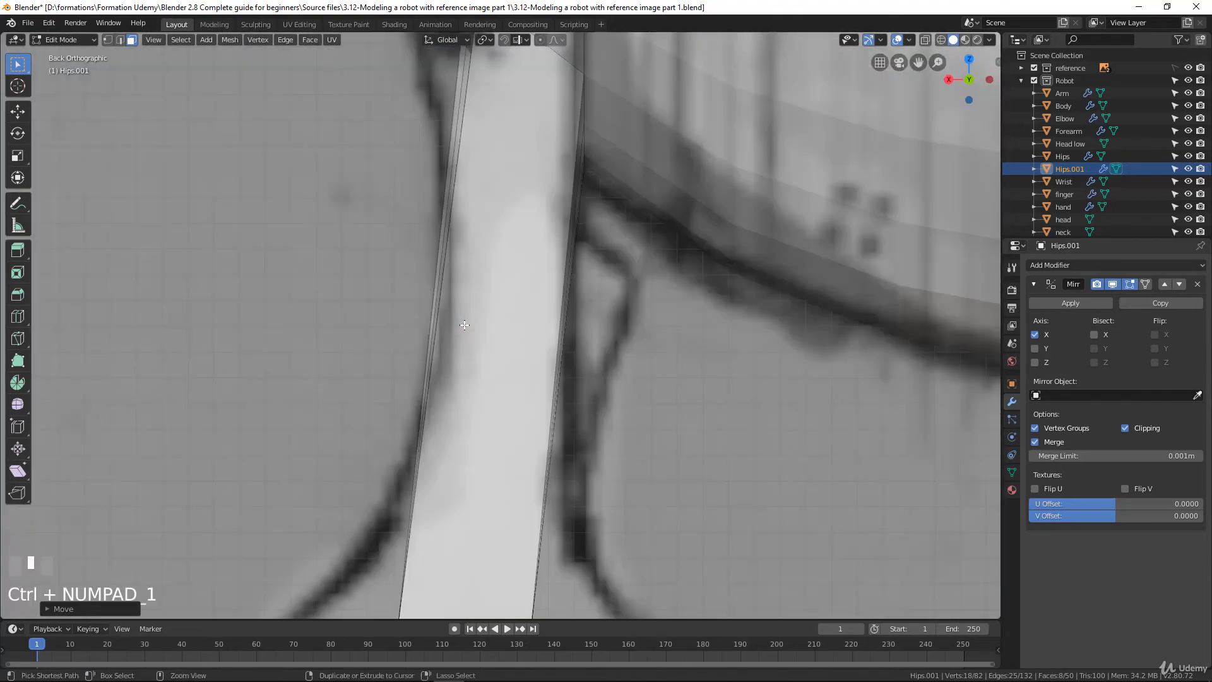
{"action": "key", "text": "ctrl+KP_7"}
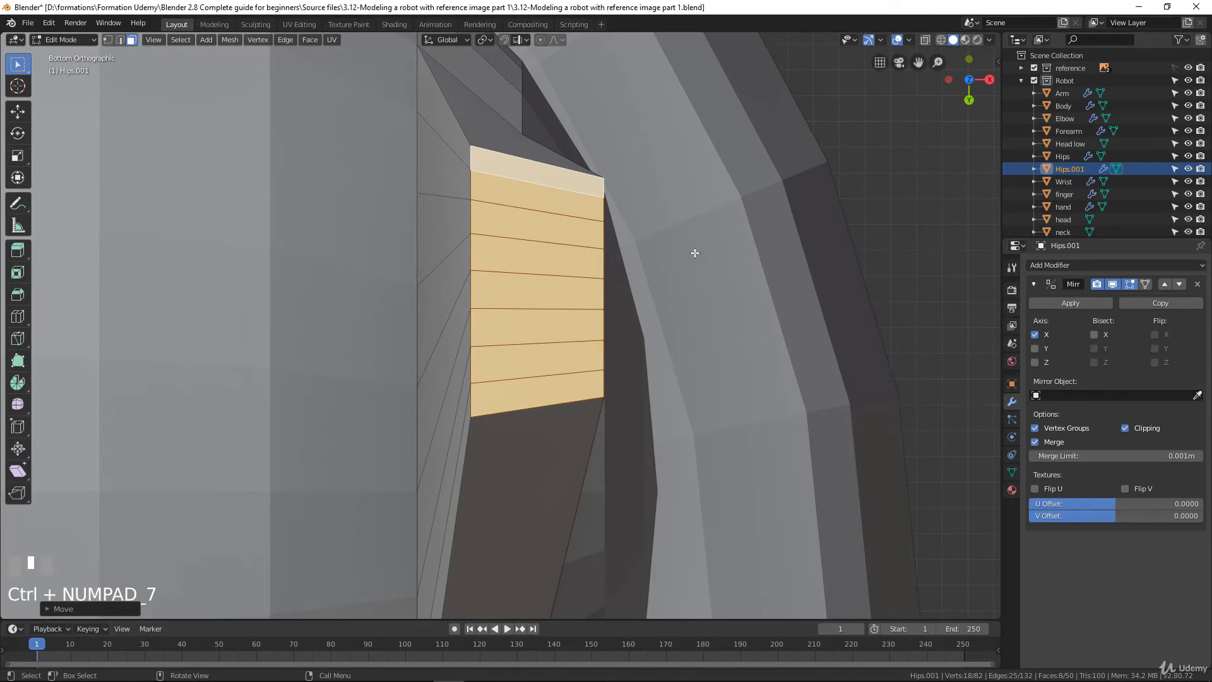
{"action": "left_click", "coordinate": [472, 215], "text": "alt"}
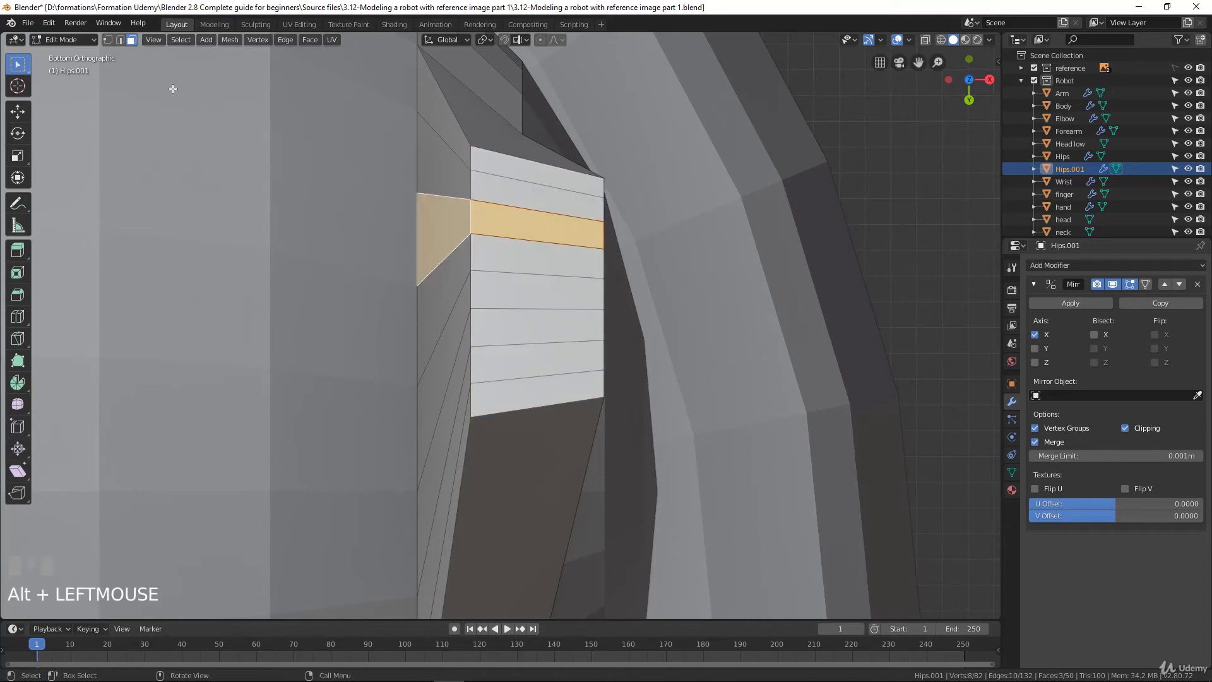
{"action": "left_click", "coordinate": [108, 39]}
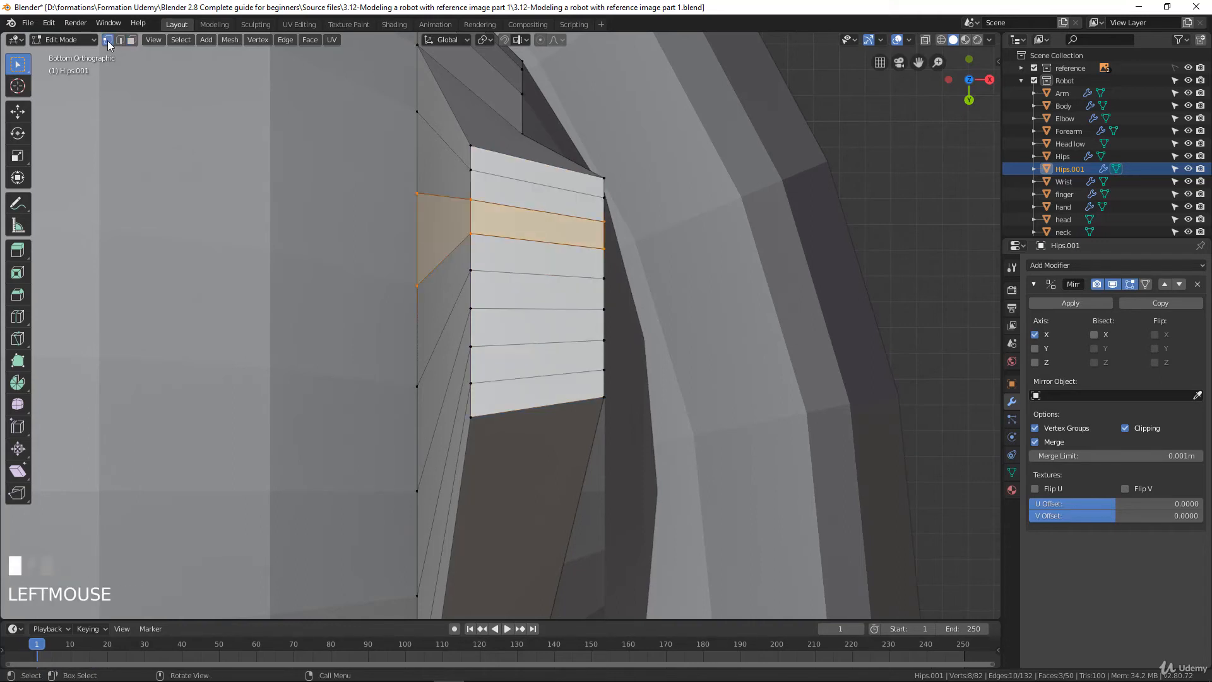
{"action": "left_click", "coordinate": [470, 213], "text": "alt"}
{"action": "key", "text": "s"}
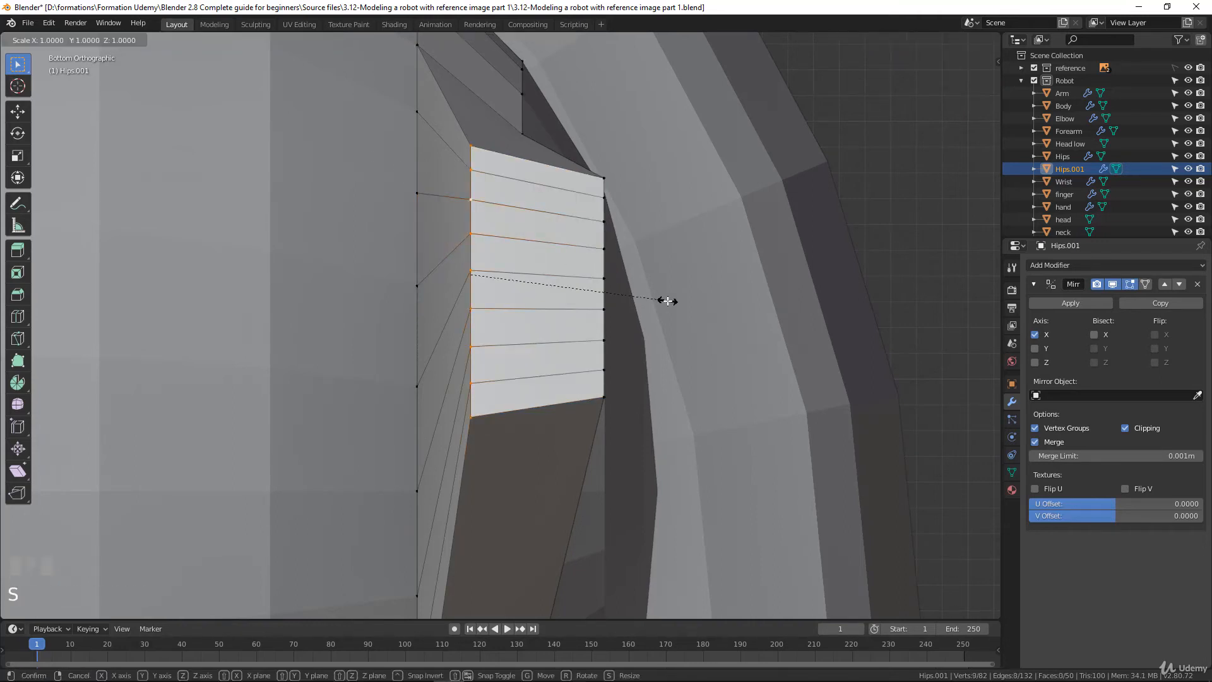
{"action": "key", "text": "y"}
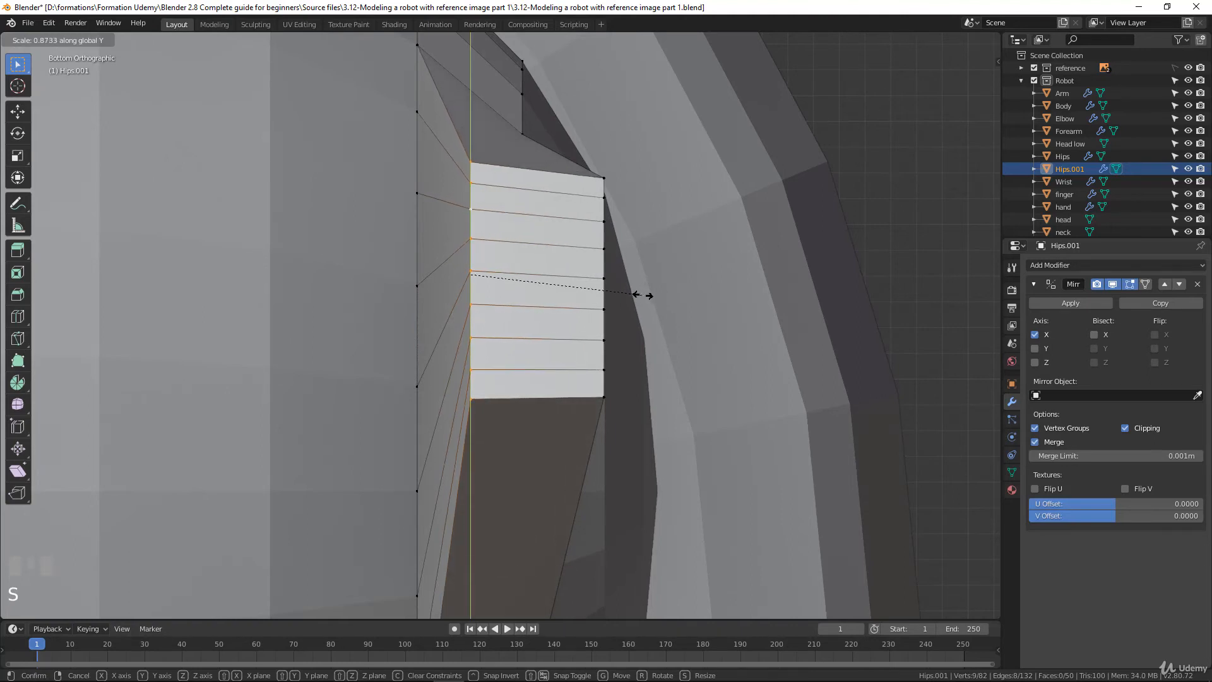
{"action": "left_click", "coordinate": [642, 295]}
Move the outer edge row of the leg's end level with the inner row and scale it slightly to match its length
{"action": "left_click", "coordinate": [609, 240], "text": "alt"}
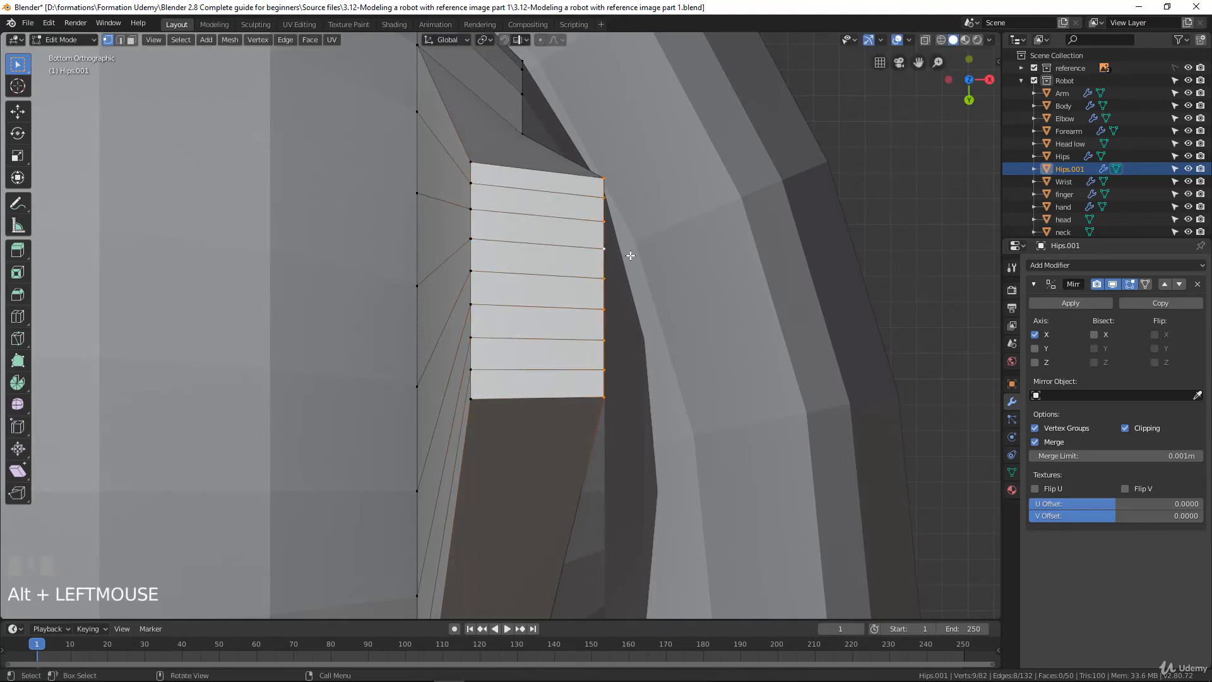
{"action": "key", "text": "g"}
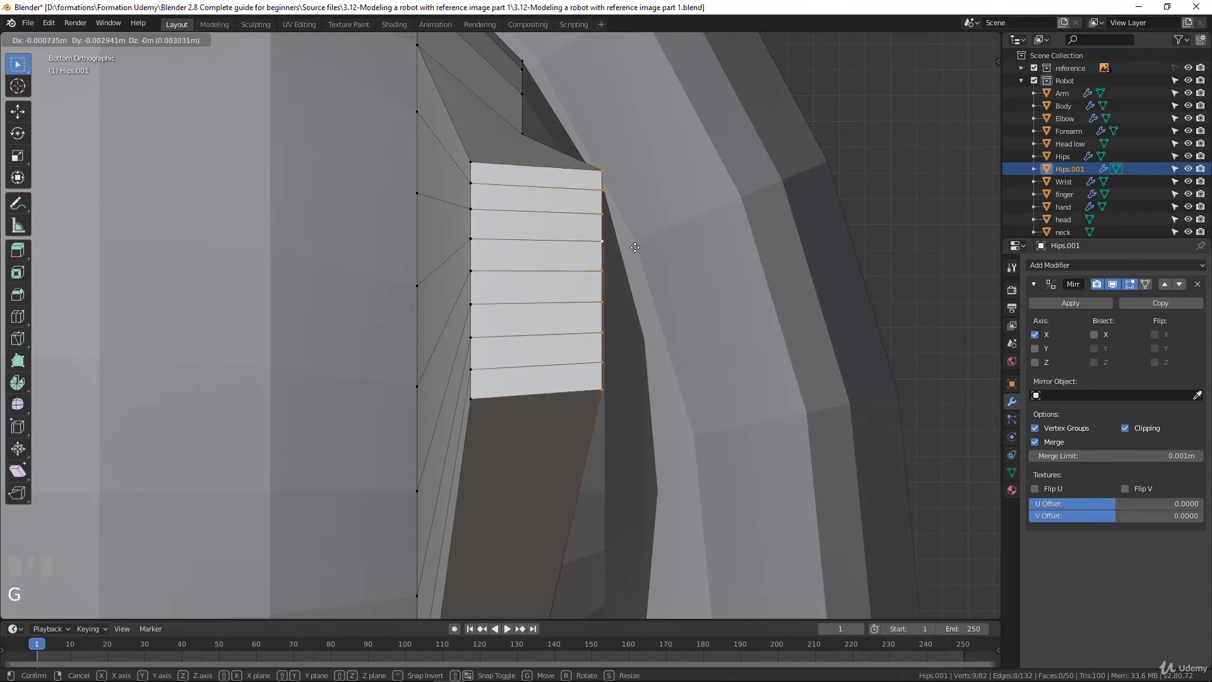
{"action": "left_click", "coordinate": [656, 268]}
{"action": "key", "text": "s"}
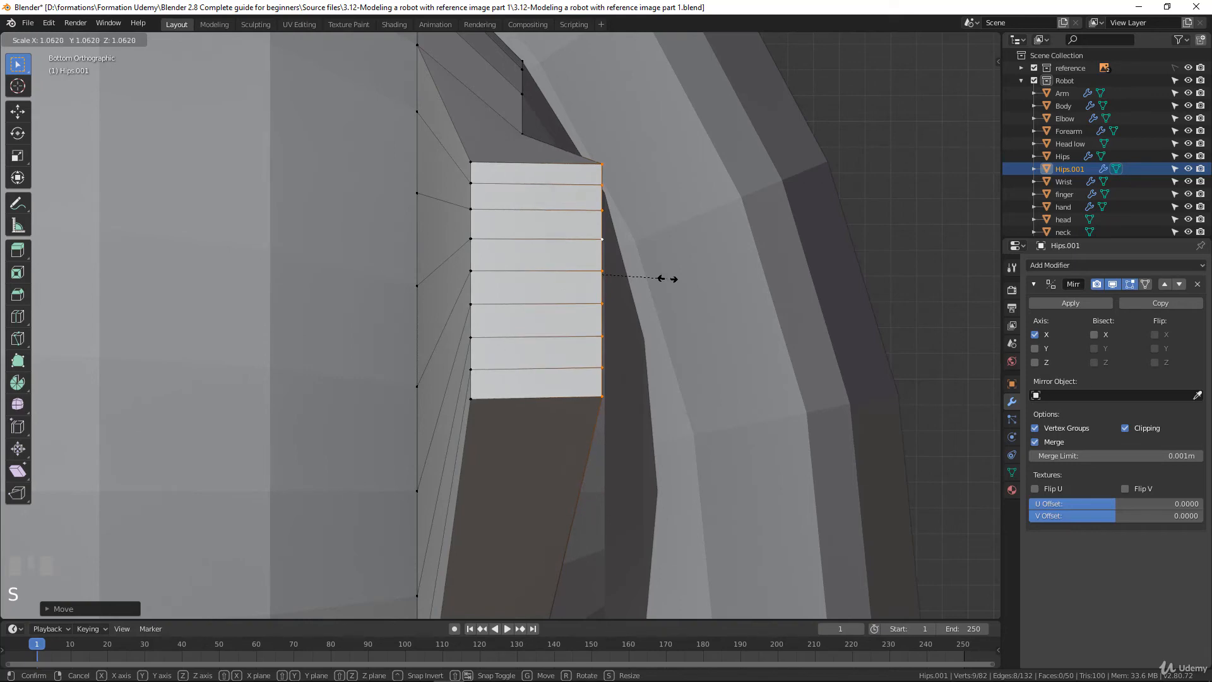
{"action": "left_click", "coordinate": [660, 278]}
In the right wireframe view, move the leg end's front corner vertices about 0.016 m along -Y and 0.015 m down onto the drawn knee circle
{"action": "scroll", "coordinate": [660, 277], "scroll_direction": "down", "scroll_amount": 2}
{"action": "scroll", "coordinate": [660, 277], "scroll_direction": "up", "scroll_amount": 1}
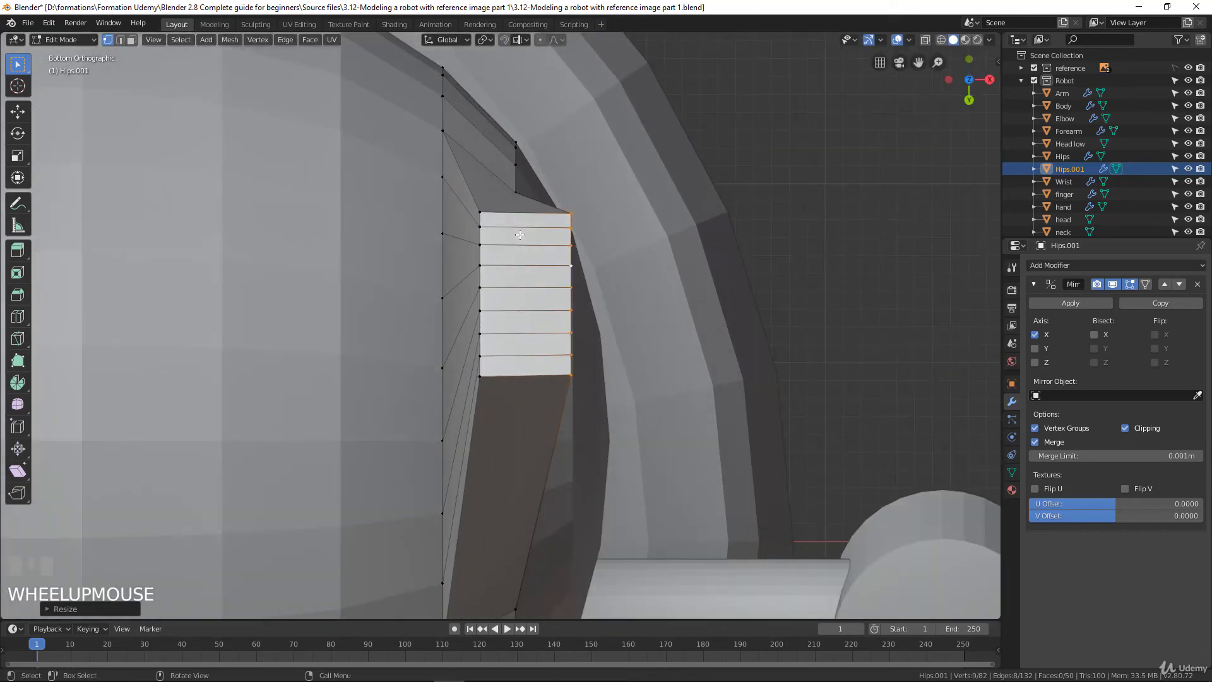
{"action": "middle_click_drag", "start_coordinate": [661, 278], "coordinate": [424, 341]}
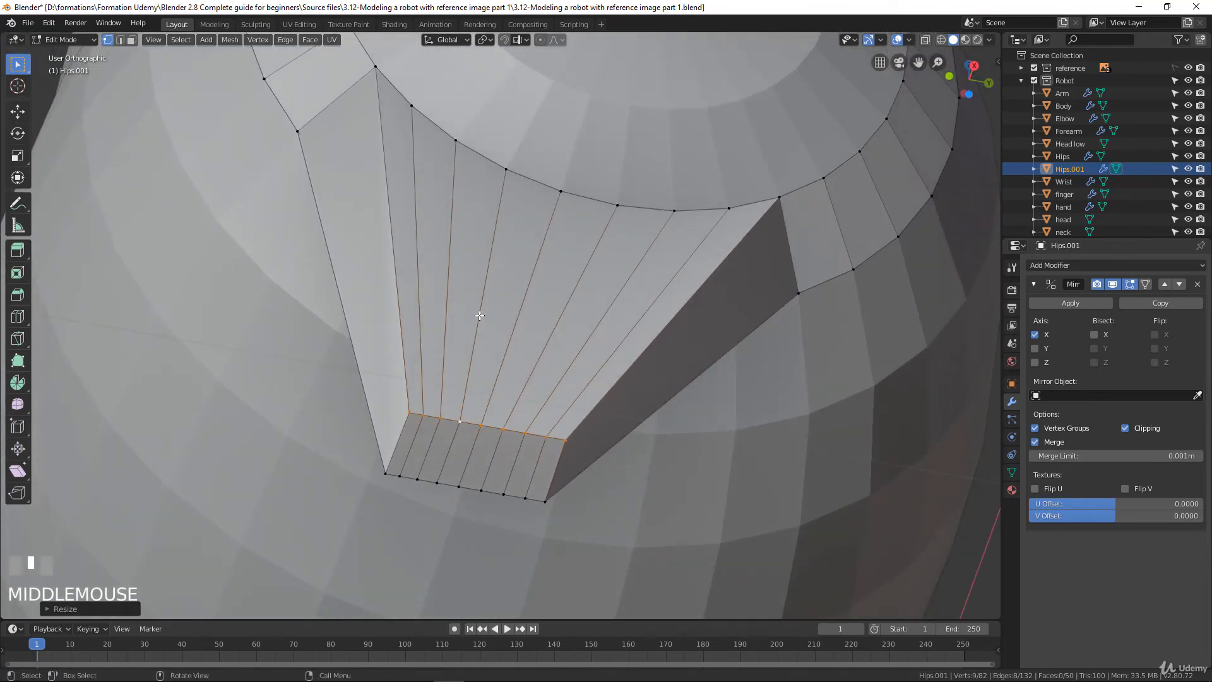
{"action": "key", "text": "KP_3"}
{"action": "scroll", "coordinate": [480, 315], "scroll_direction": "down", "scroll_amount": 3}
{"action": "middle_click_drag", "start_coordinate": [568, 490], "coordinate": [623, 333], "text": "shift"}
{"action": "scroll", "coordinate": [623, 332], "scroll_direction": "up", "scroll_amount": 3}
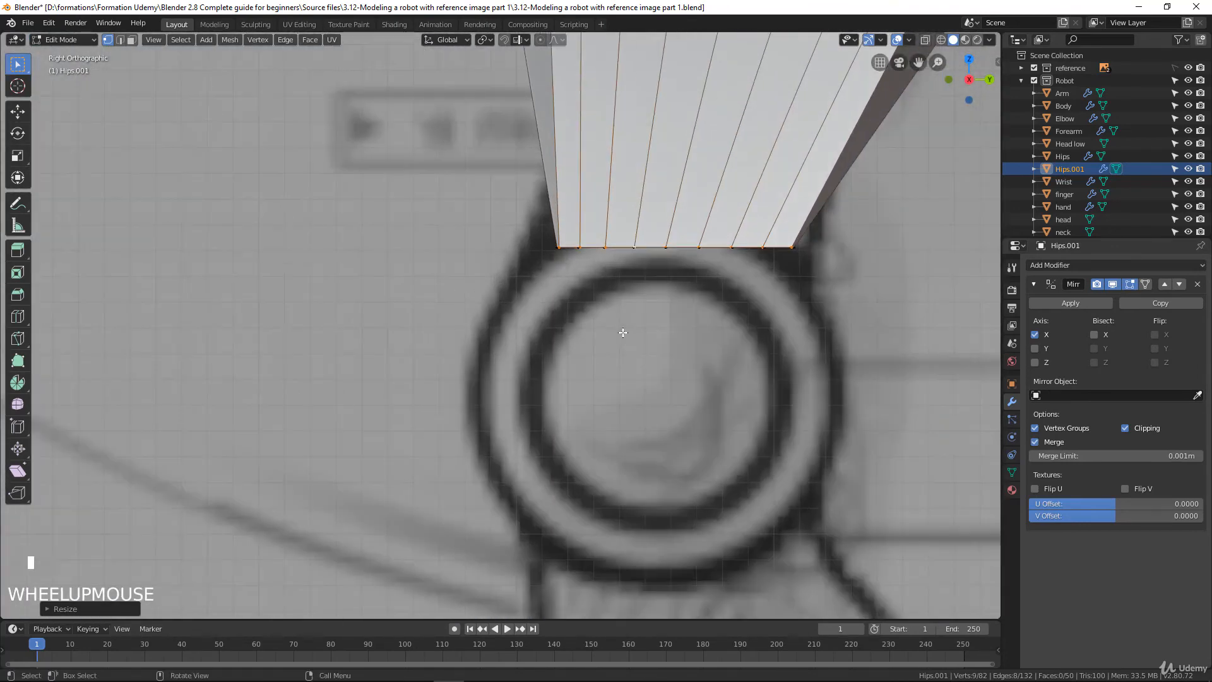
{"action": "left_click", "coordinate": [566, 246]}
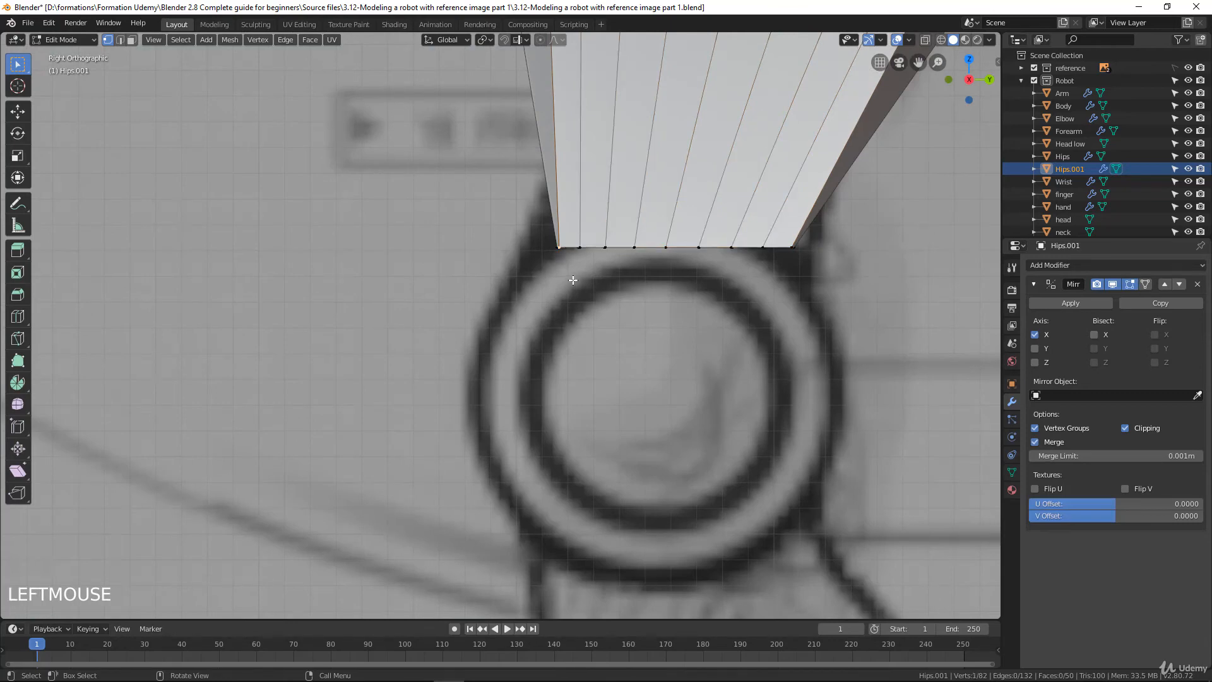
{"action": "key", "text": "z"}
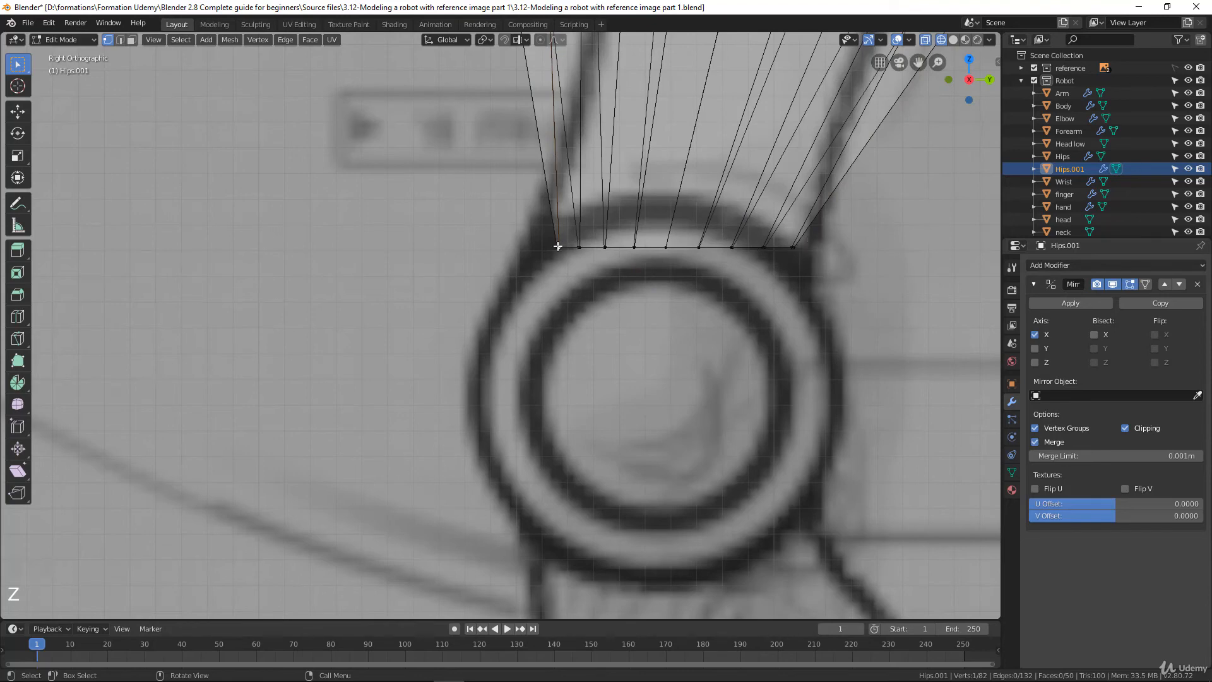
{"action": "key", "text": "b"}
{"action": "left_click_drag", "start_coordinate": [541, 240], "coordinate": [563, 263]}
{"action": "key", "text": "g"}
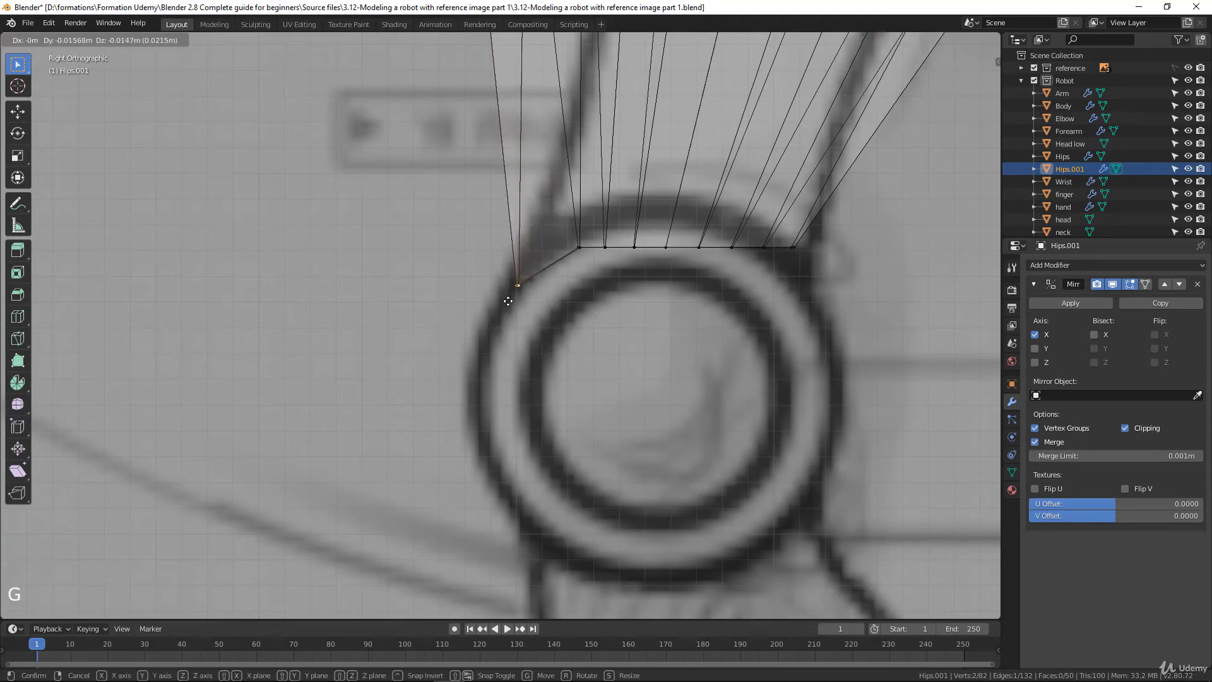
{"action": "left_click", "coordinate": [507, 301]}
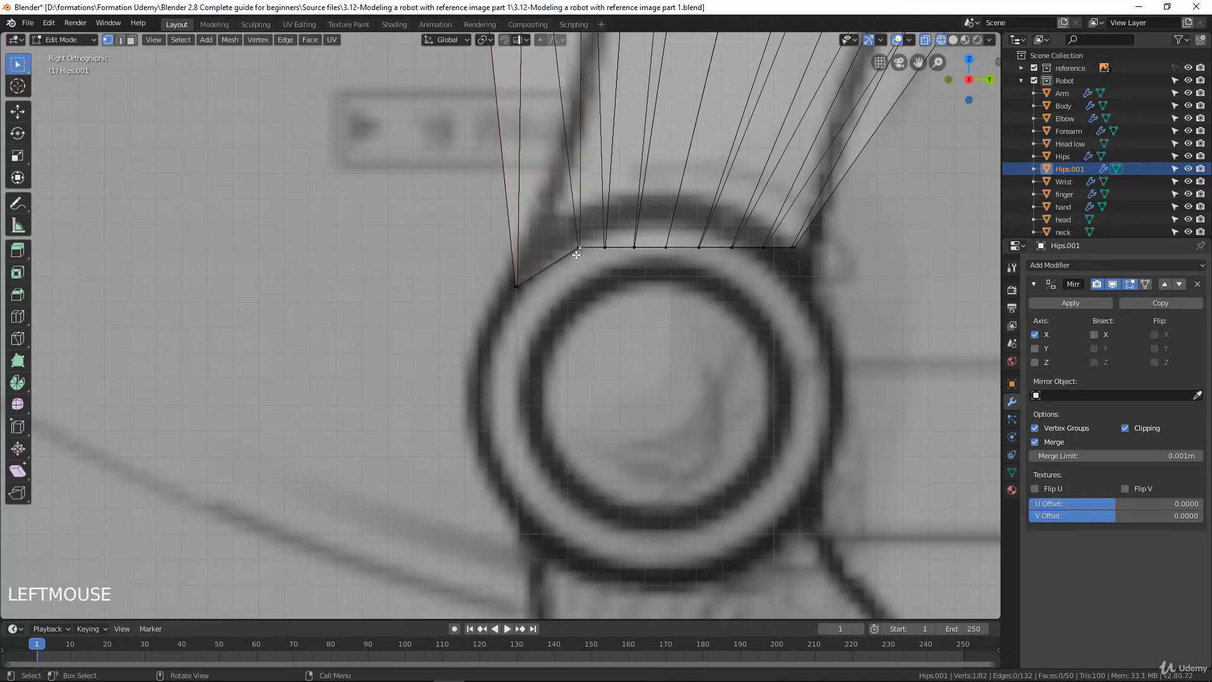
Move the second vertex pair from the front about 0.008 m along -Y and raise the third pair to follow the knee circle
{"action": "key", "text": "b"}
{"action": "left_click_drag", "start_coordinate": [570, 233], "coordinate": [590, 273]}
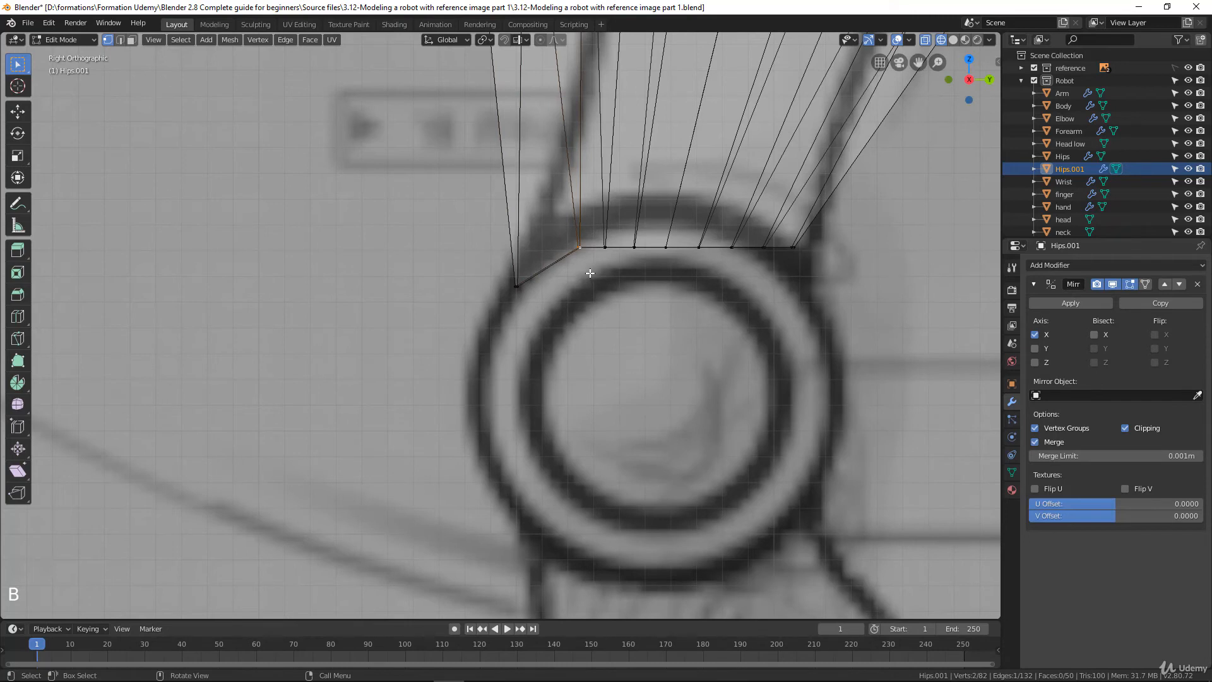
{"action": "key", "text": "g"}
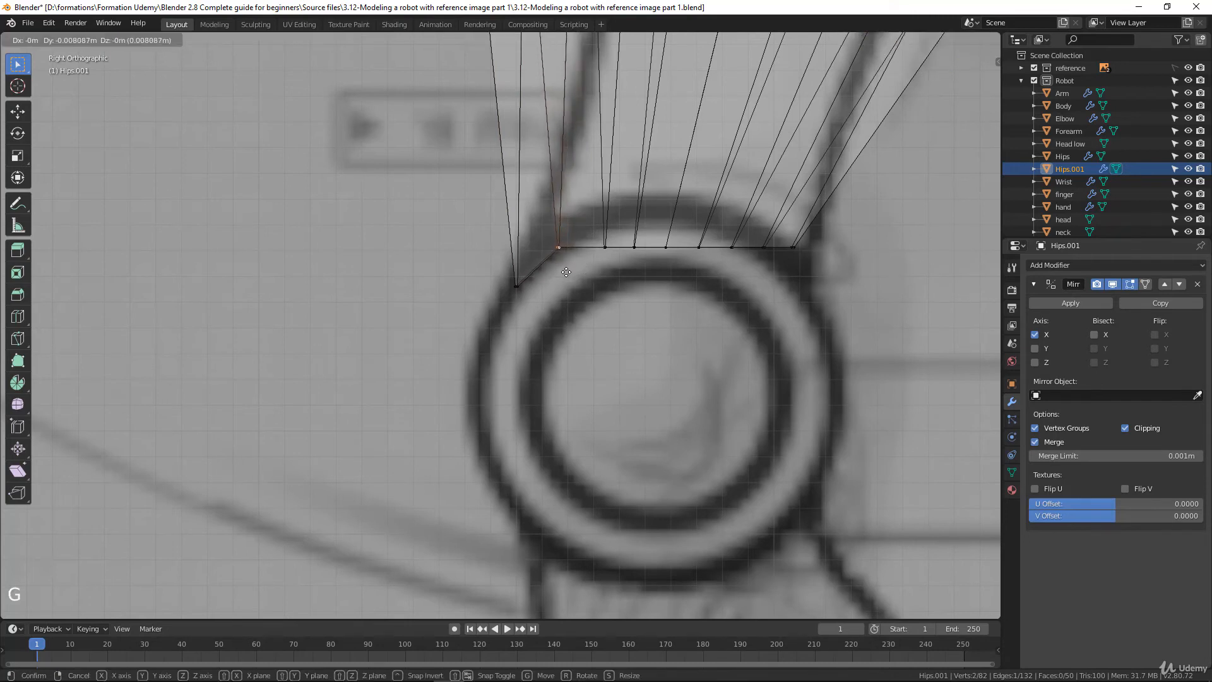
{"action": "left_click", "coordinate": [608, 247]}
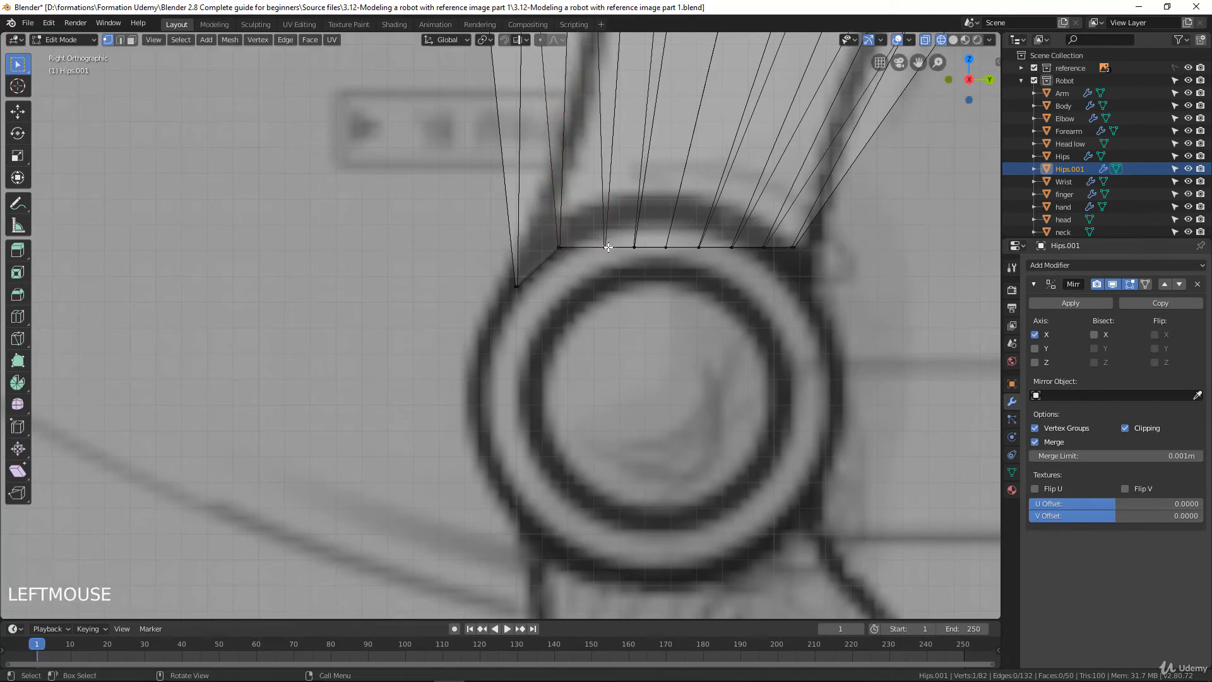
{"action": "key", "text": "b"}
{"action": "left_click_drag", "start_coordinate": [587, 231], "coordinate": [616, 257]}
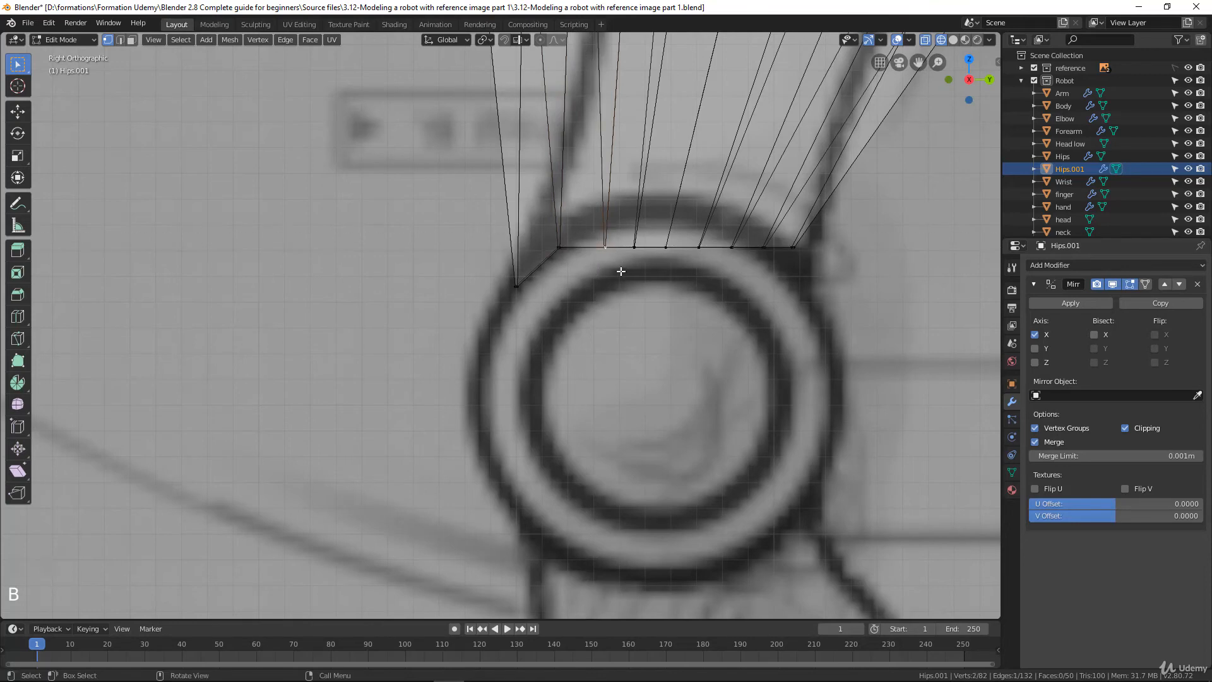
{"action": "key", "text": "g"}
{"action": "left_click", "coordinate": [633, 248]}
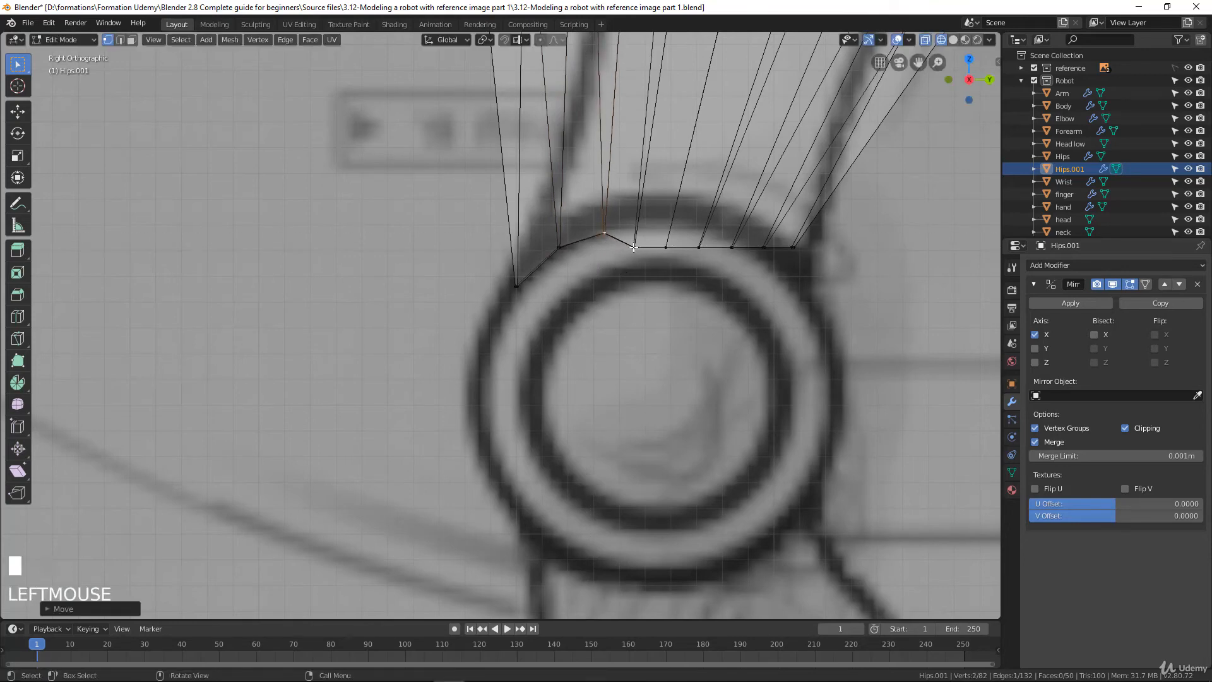
Raise the fourth and fifth vertex pairs from the front onto the top of the drawn knee circle, shifting them slightly backward
{"action": "left_click", "coordinate": [634, 247]}
{"action": "key", "text": "b"}
{"action": "left_click_drag", "start_coordinate": [623, 239], "coordinate": [643, 260]}
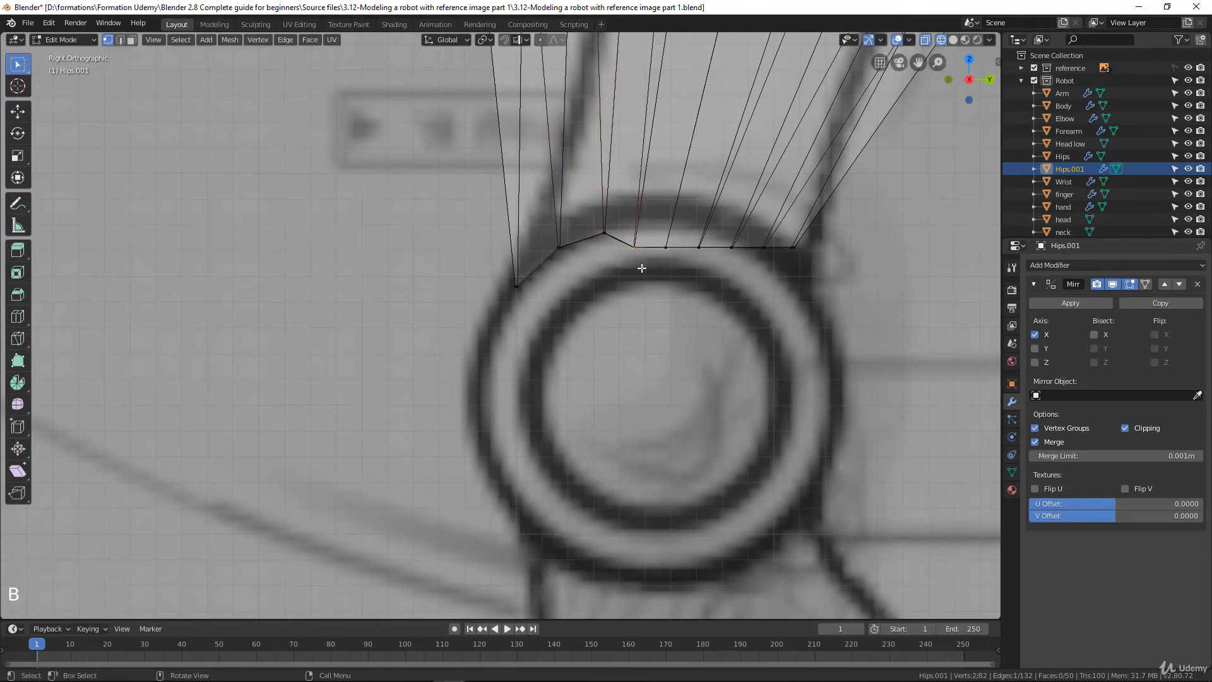
{"action": "key", "text": "g"}
{"action": "left_click", "coordinate": [665, 258]}
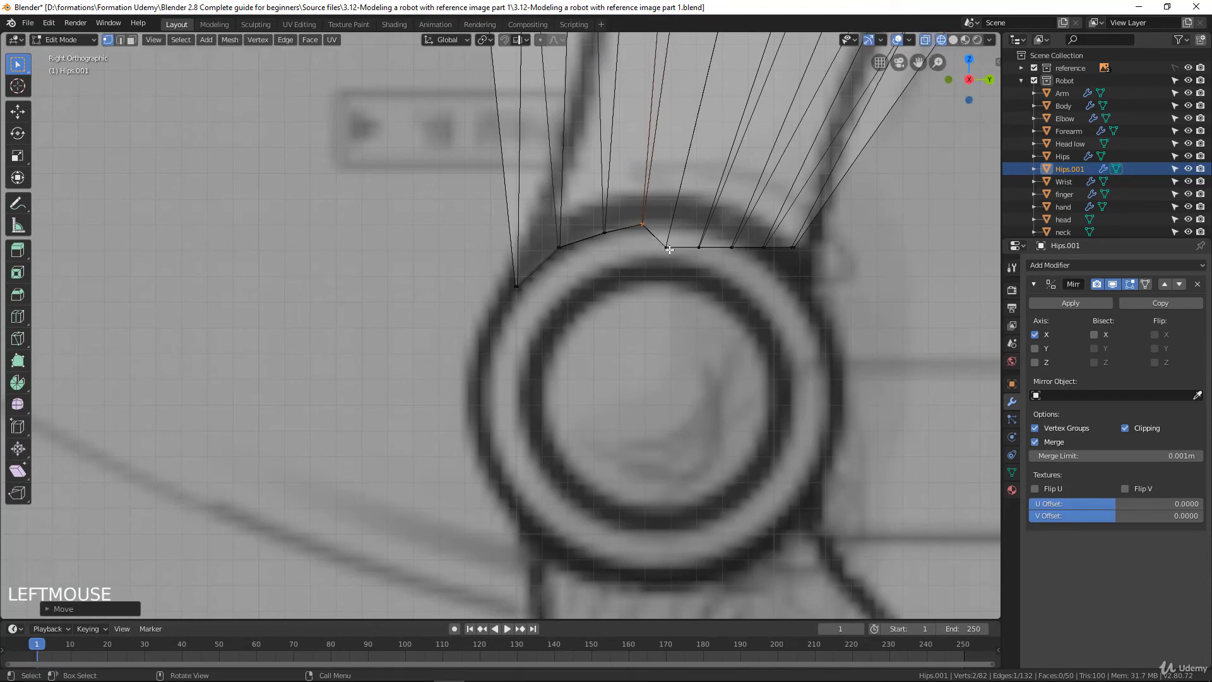
{"action": "key", "text": "b"}
{"action": "left_click_drag", "start_coordinate": [657, 229], "coordinate": [673, 266]}
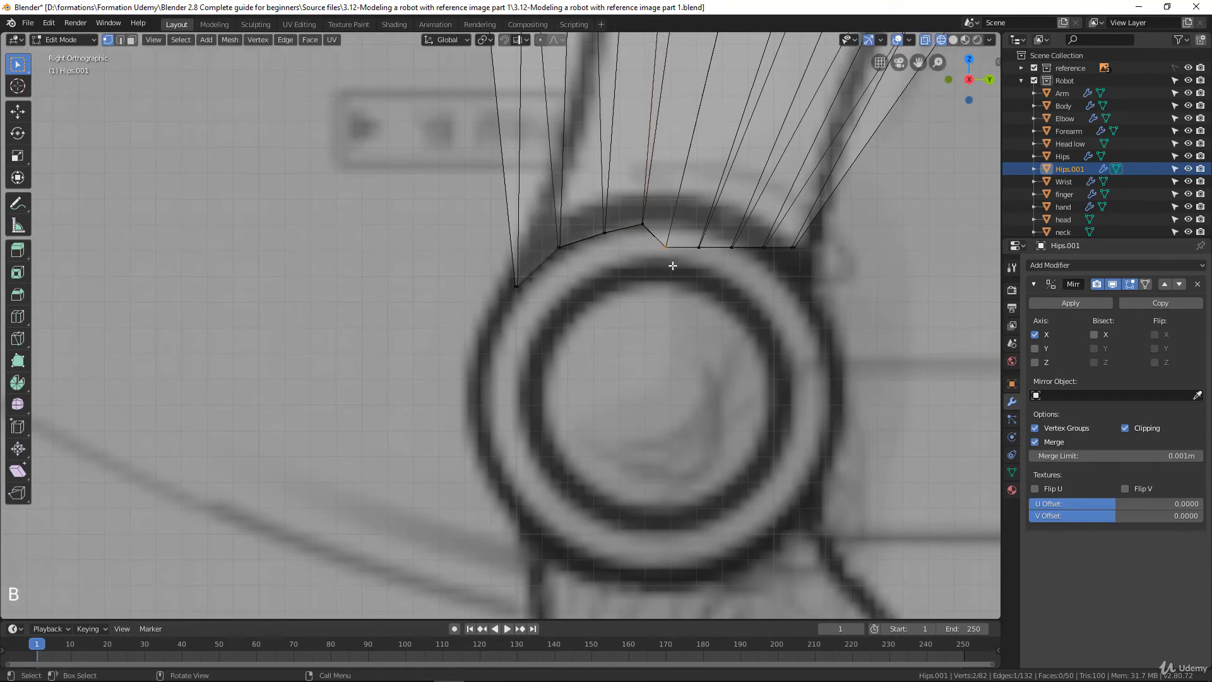
{"action": "key", "text": "g"}
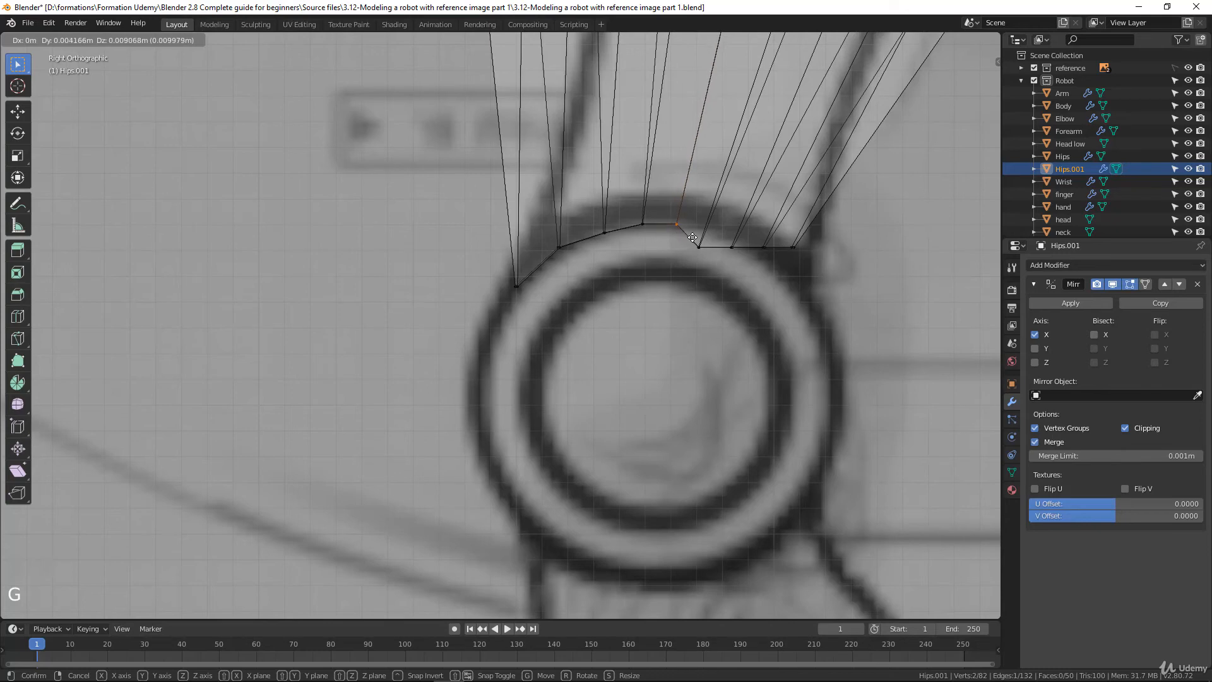
{"action": "left_click", "coordinate": [697, 251]}
Move the leg end's rear corner vertices and the pair beside them down and backward onto the rear of the knee circle
{"action": "left_click", "coordinate": [698, 252]}
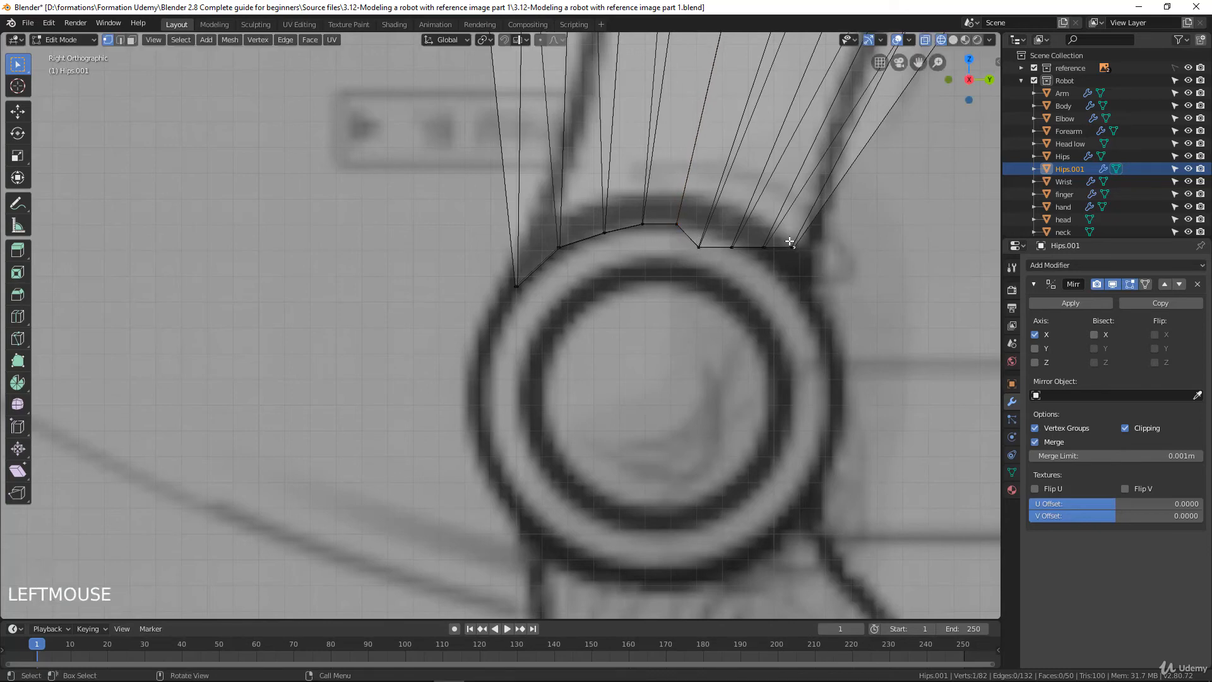
{"action": "key", "text": "b"}
{"action": "mouse_move", "coordinate": [785, 239]}
{"action": "left_mouse_down"}
{"action": "mouse_move", "coordinate": [809, 270]}
{"action": "mouse_move", "coordinate": [801, 257]}
{"action": "left_mouse_up"}
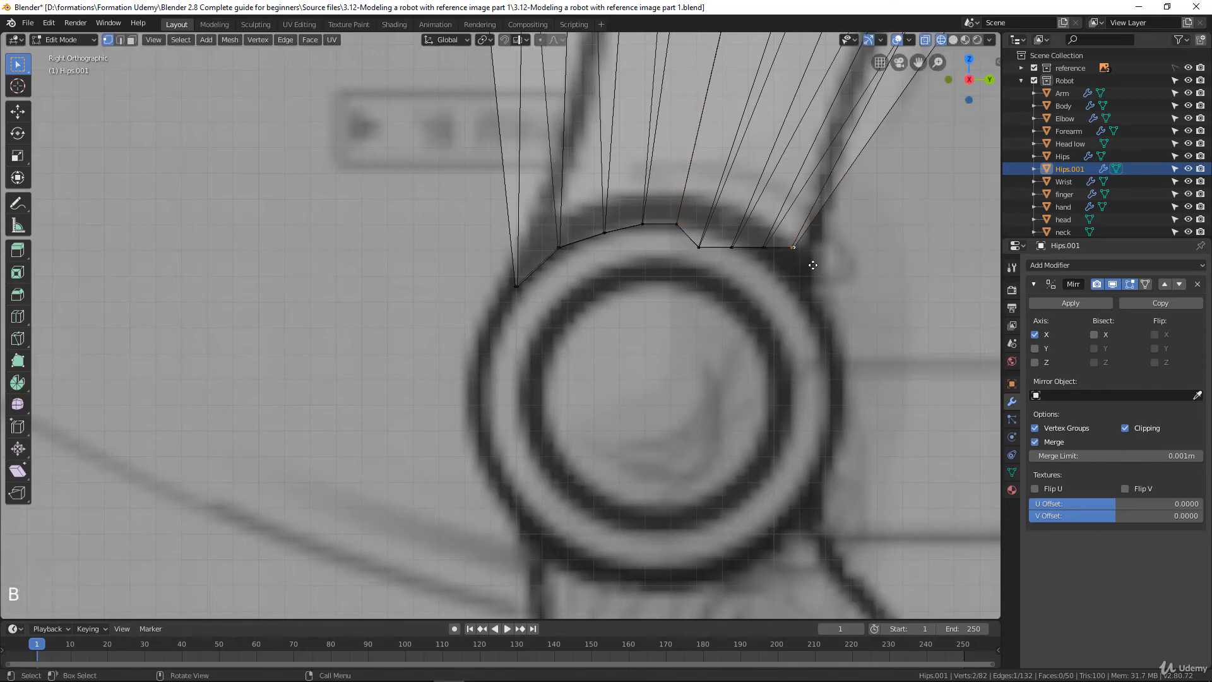
{"action": "key", "text": "g"}
{"action": "left_click", "coordinate": [819, 312]}
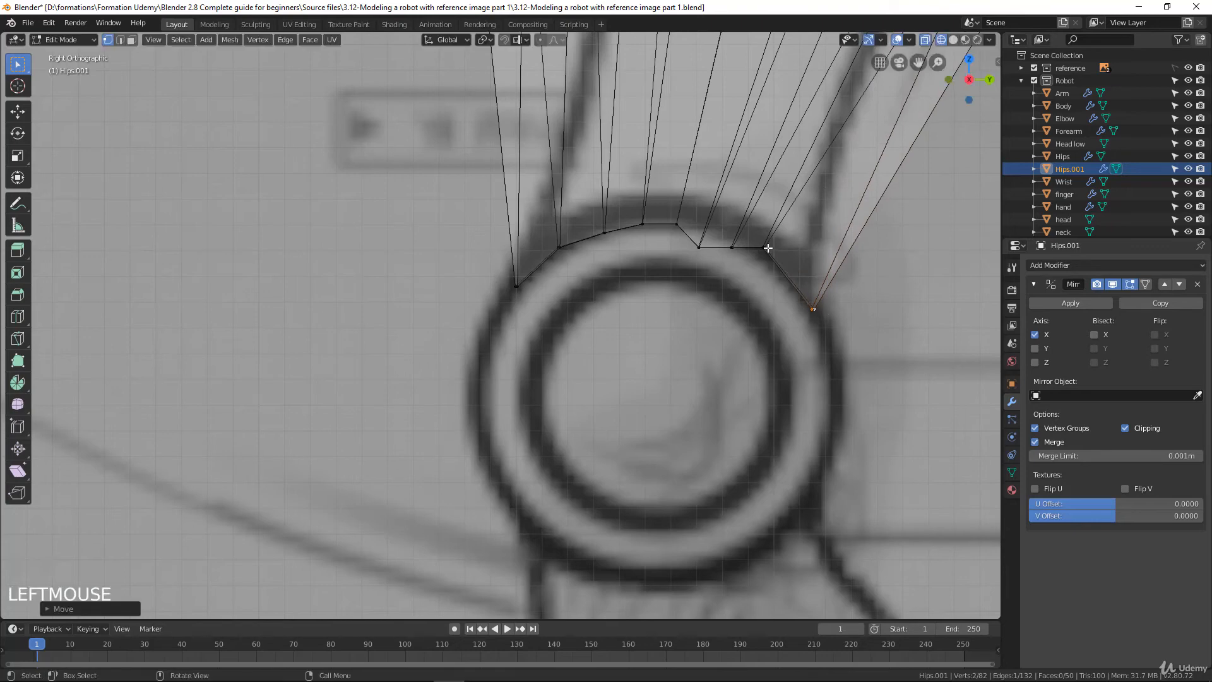
{"action": "left_click", "coordinate": [766, 242]}
{"action": "key", "text": "b"}
{"action": "left_click_drag", "start_coordinate": [758, 237], "coordinate": [789, 263]}
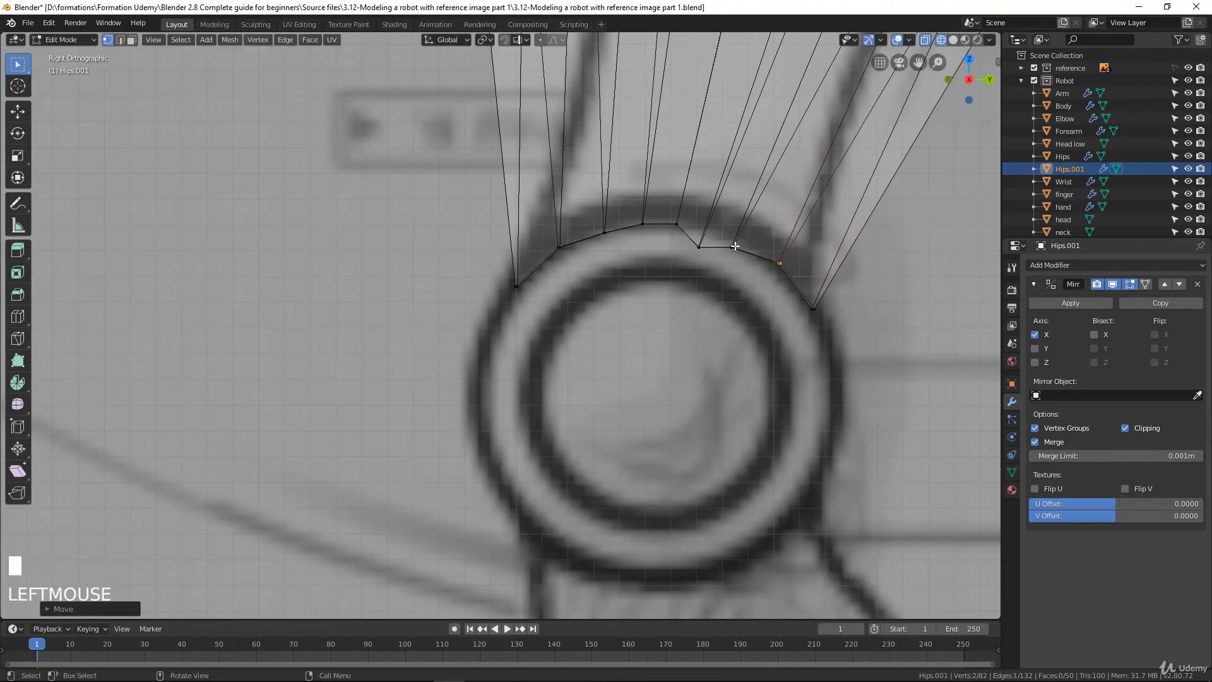
Move the two remaining vertex pairs behind the arc's top onto the knee circle to complete the leg end's curve
{"action": "key", "text": "b"}
{"action": "left_click_drag", "start_coordinate": [720, 236], "coordinate": [709, 276]}
{"action": "key", "text": "b"}
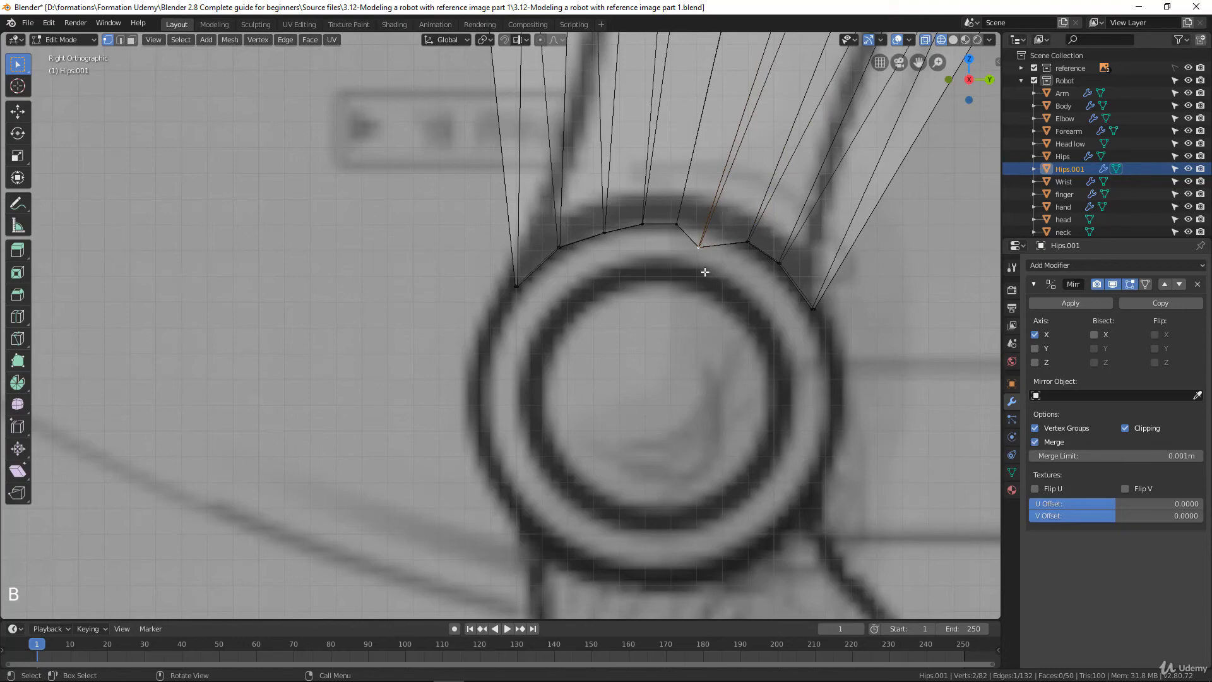
{"action": "key", "text": "g"}
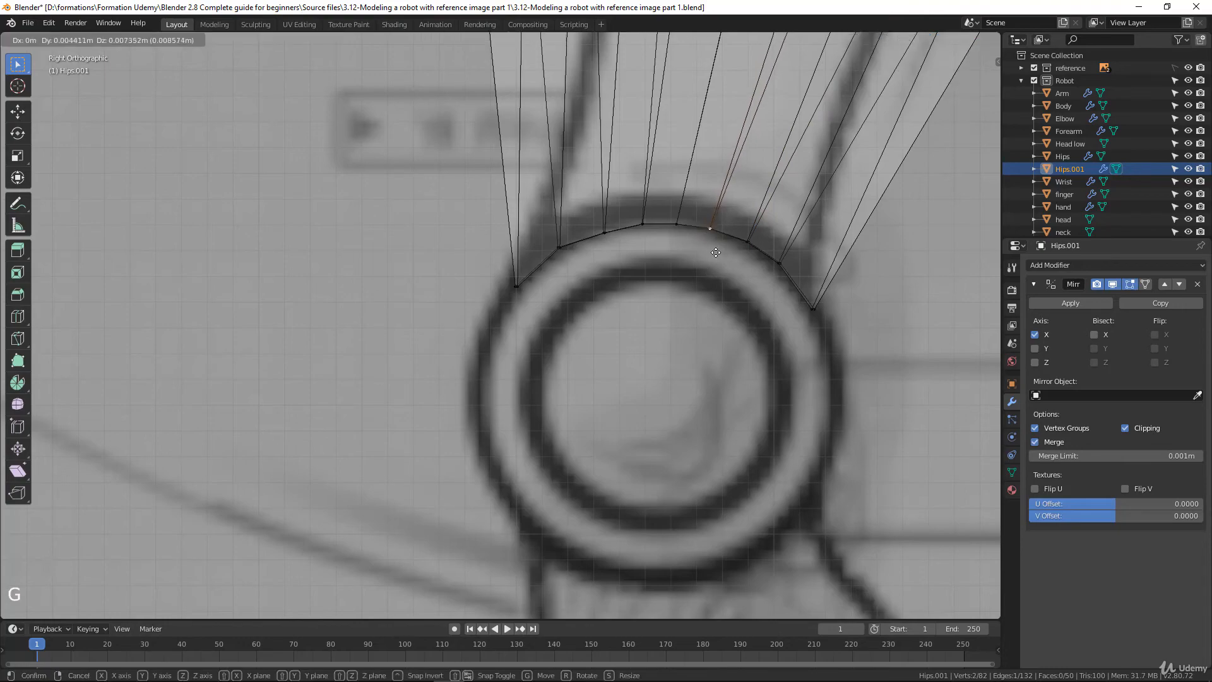
{"action": "left_click", "coordinate": [716, 253]}
{"action": "scroll", "coordinate": [715, 252], "scroll_direction": "down", "scroll_amount": 5}
{"action": "scroll", "coordinate": [525, 306], "scroll_direction": "up", "scroll_amount": 3}
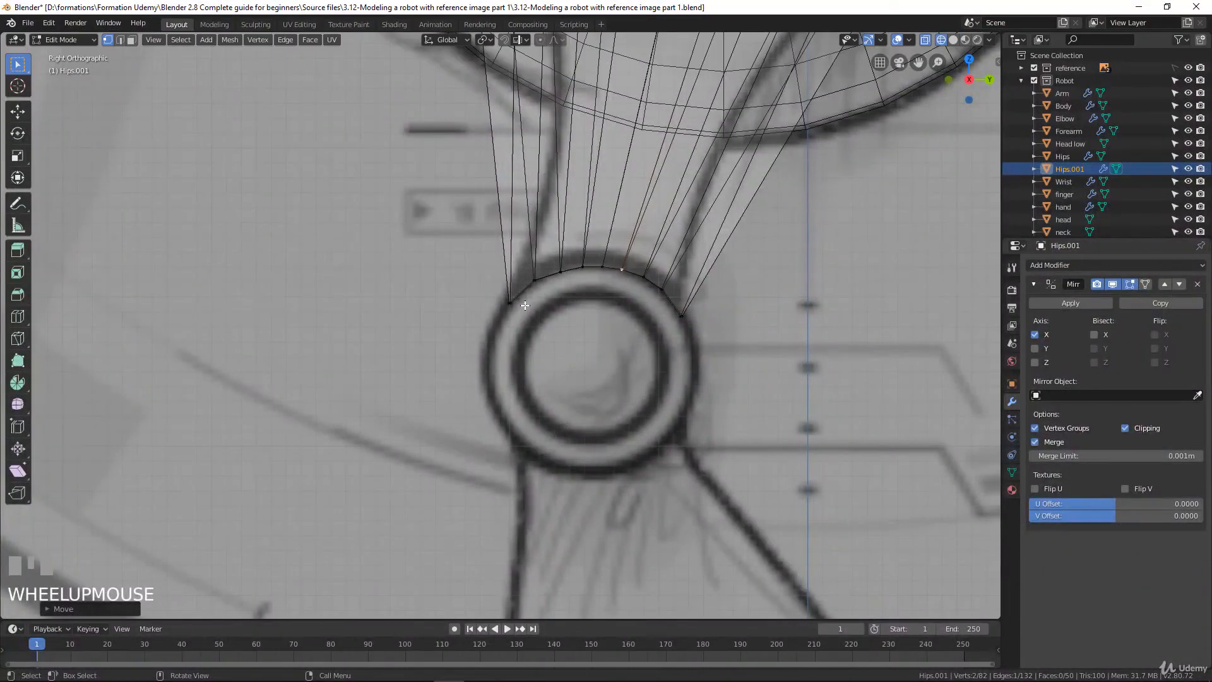
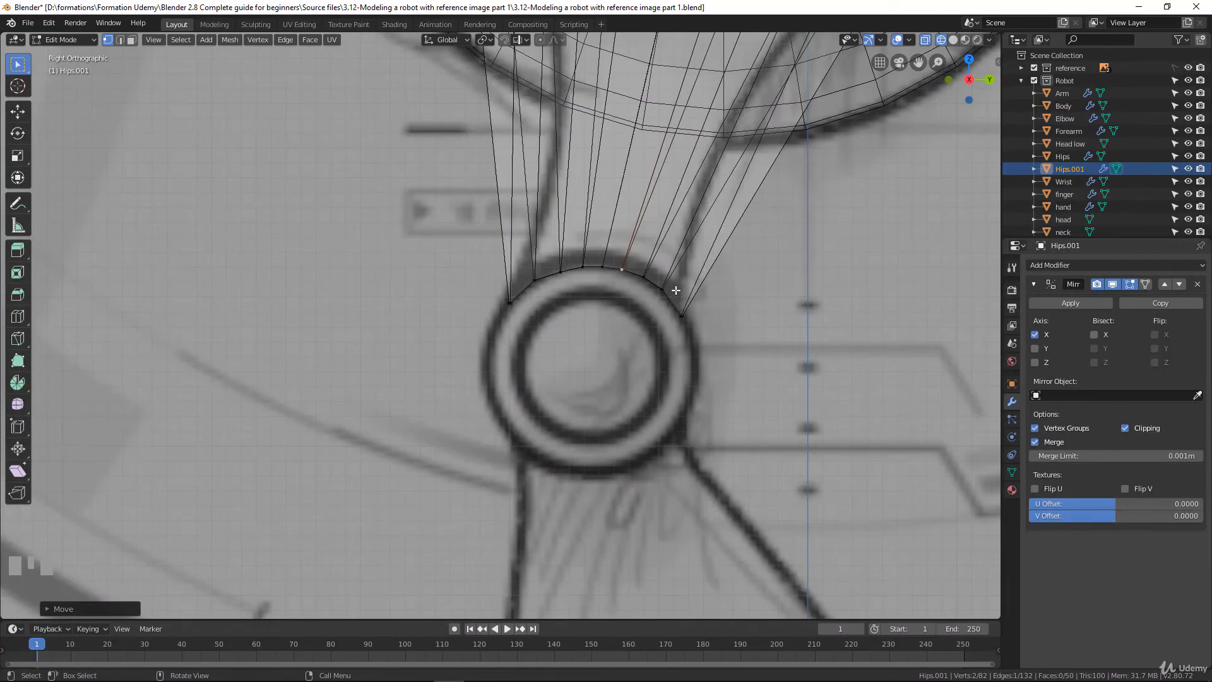
Extrude the leg end's front corner vertex pair in five short segments down the front of the drawn knee circle
{"action": "middle_click_drag", "start_coordinate": [506, 327], "coordinate": [555, 322]}
{"action": "left_click", "coordinate": [549, 308]}
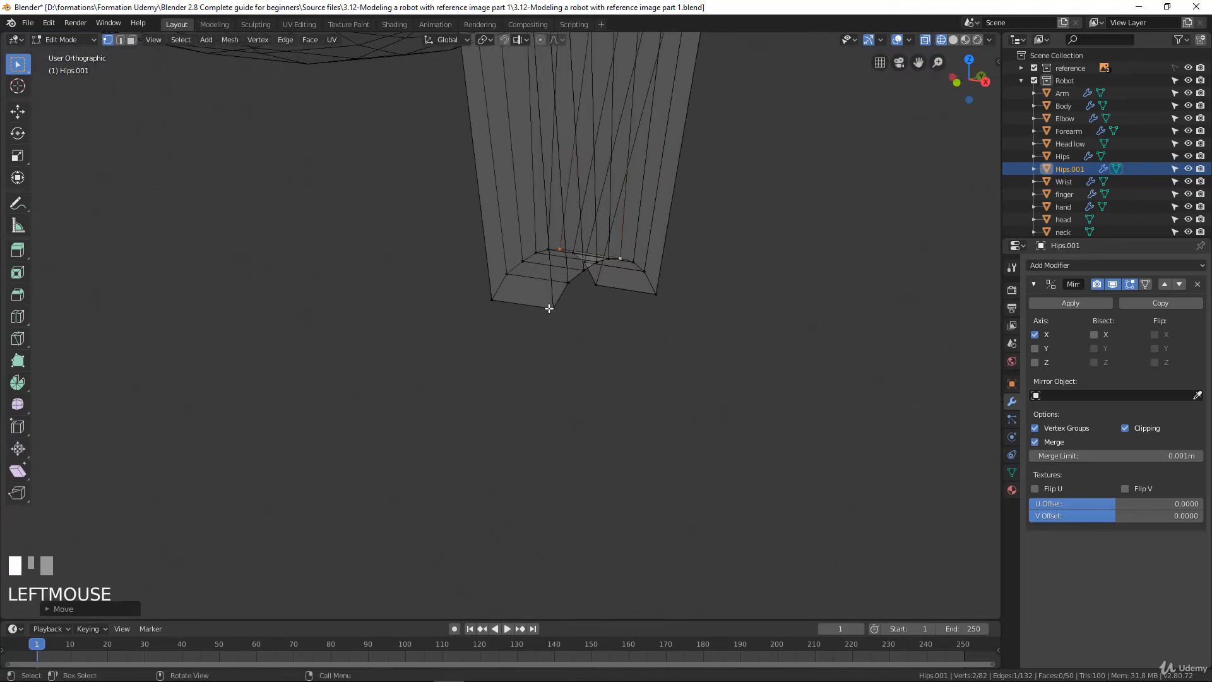
{"action": "left_click", "coordinate": [492, 300], "text": "shift"}
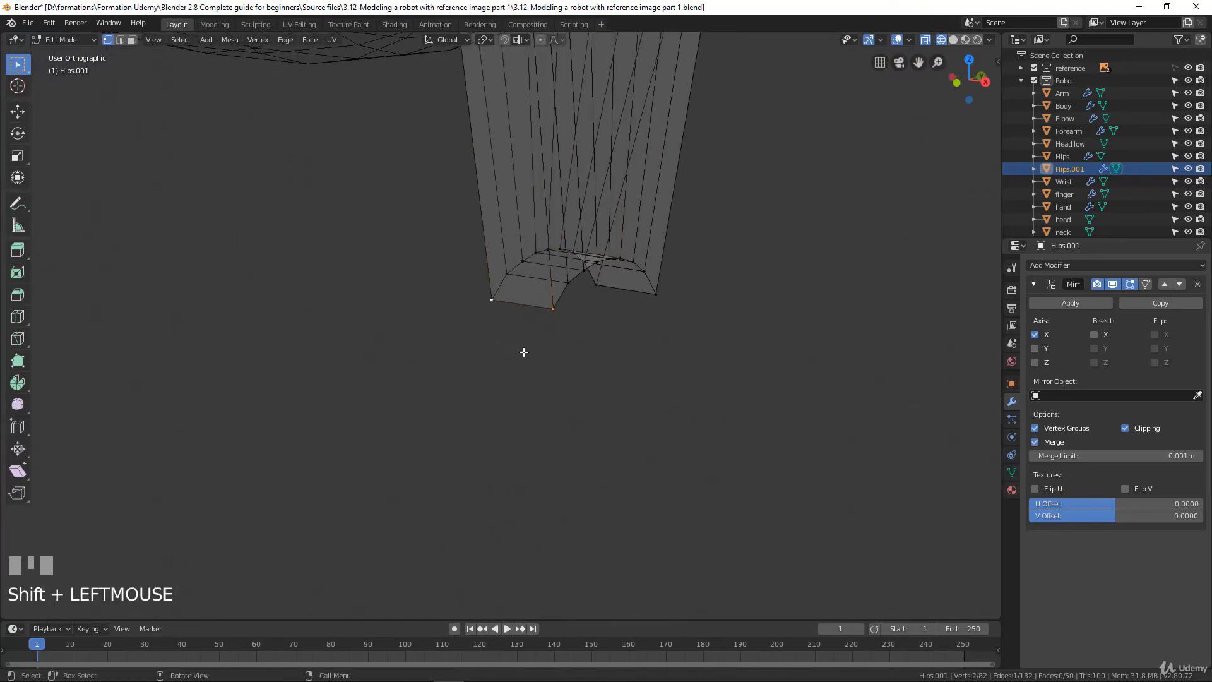
{"action": "key", "text": "KP_3"}
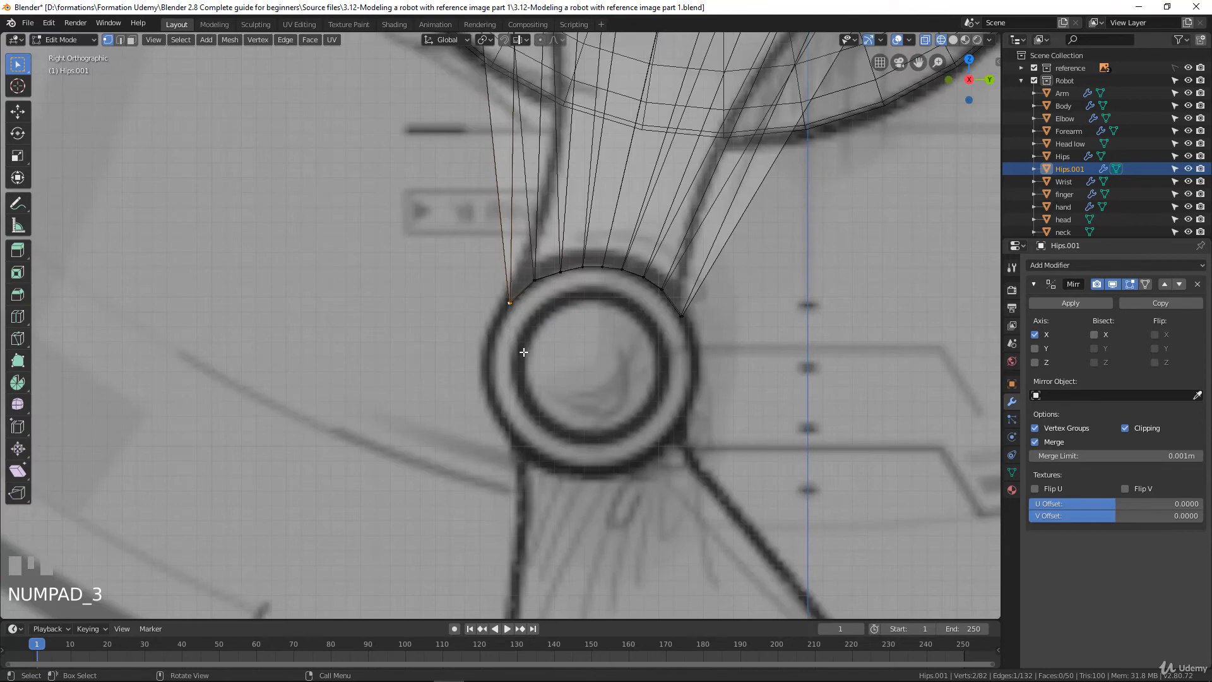
{"action": "key", "text": "e"}
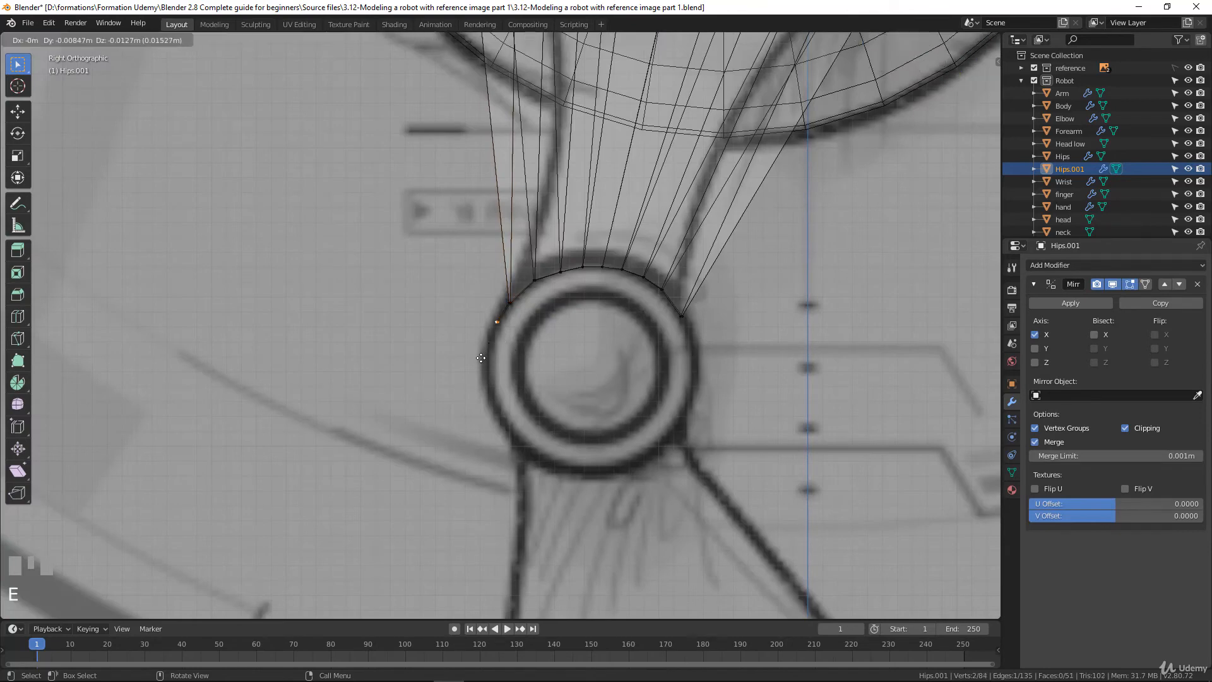
{"action": "left_click", "coordinate": [476, 365]}
{"action": "key", "text": "e"}
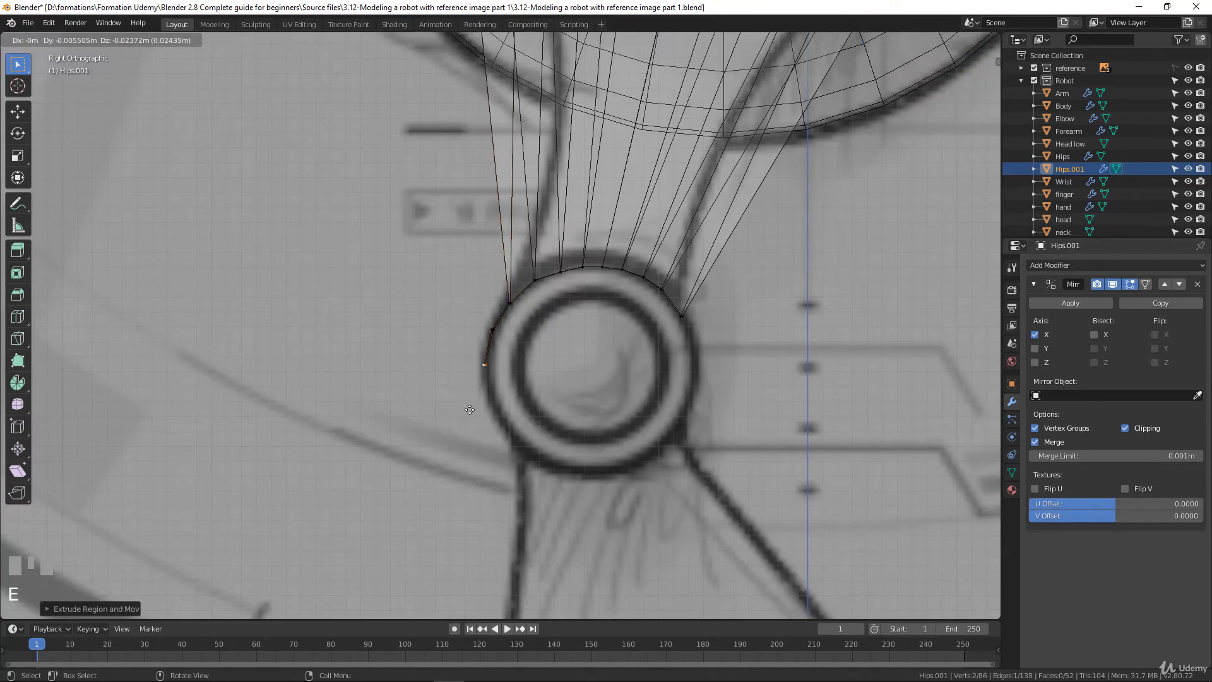
{"action": "left_click", "coordinate": [468, 411]}
{"action": "key", "text": "e"}
{"action": "left_click", "coordinate": [482, 440]}
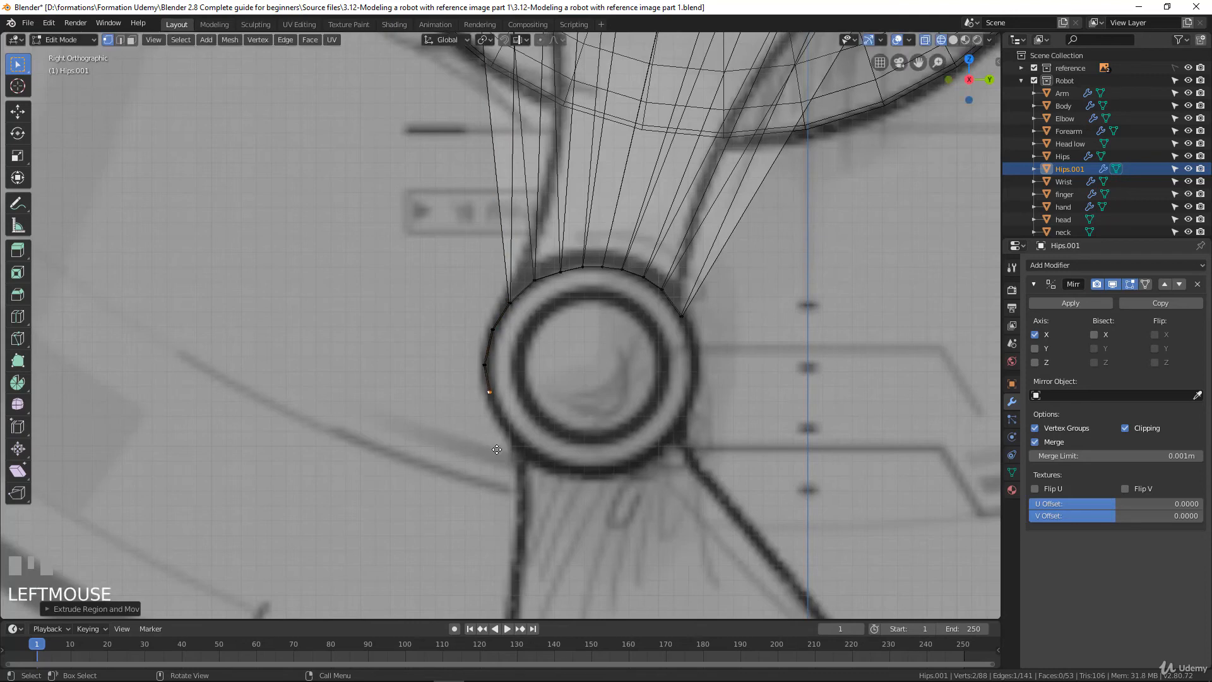
{"action": "key", "text": "e"}
{"action": "left_click", "coordinate": [504, 473]}
{"action": "key", "text": "e"}
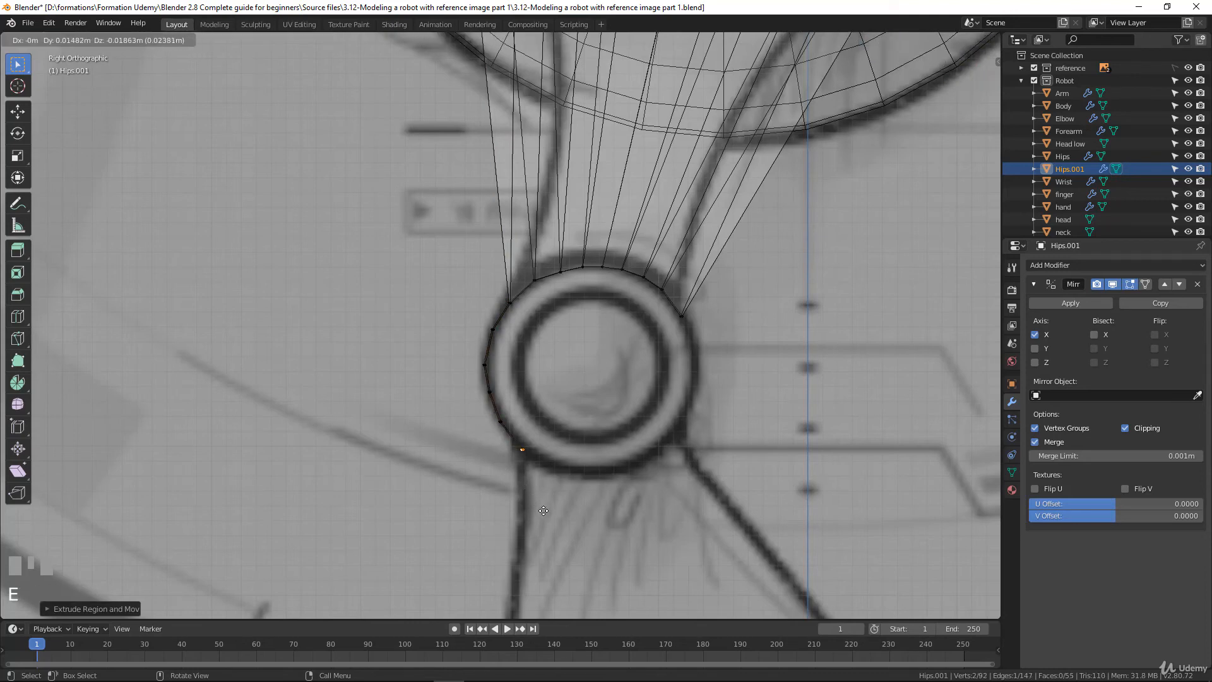
{"action": "left_click", "coordinate": [547, 516]}
Continue extruding the end vertex pair in four segments along the bottom of the drawn knee circle
{"action": "key", "text": "e"}
{"action": "left_click", "coordinate": [586, 532]}
{"action": "key", "text": "e"}
{"action": "left_click", "coordinate": [628, 536]}
{"action": "key", "text": "e"}
{"action": "left_click", "coordinate": [677, 531]}
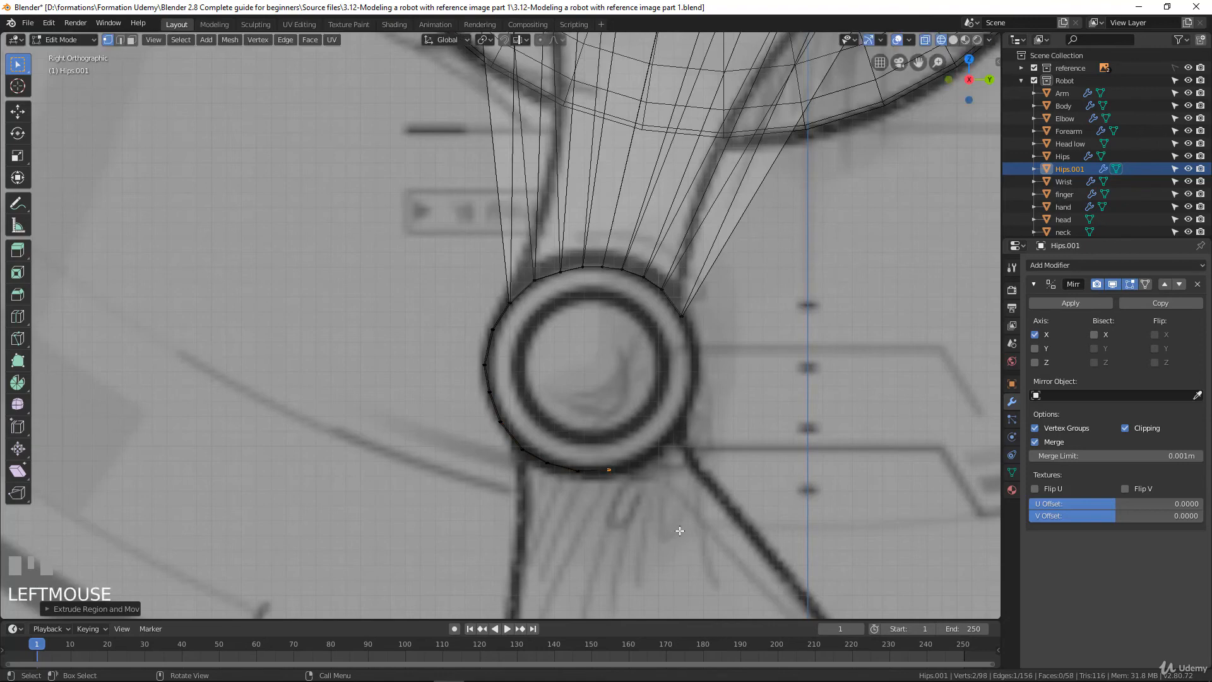
{"action": "key", "text": "e"}
{"action": "left_click", "coordinate": [713, 518]}
Extrude the end vertex pair in five segments up the rear of the knee circle, stopping just below the leg's rear corner
{"action": "key", "text": "e"}
{"action": "left_click", "coordinate": [745, 496]}
{"action": "key", "text": "e"}
{"action": "left_click", "coordinate": [768, 468]}
{"action": "key", "text": "e"}
{"action": "left_click", "coordinate": [778, 419]}
{"action": "key", "text": "e"}
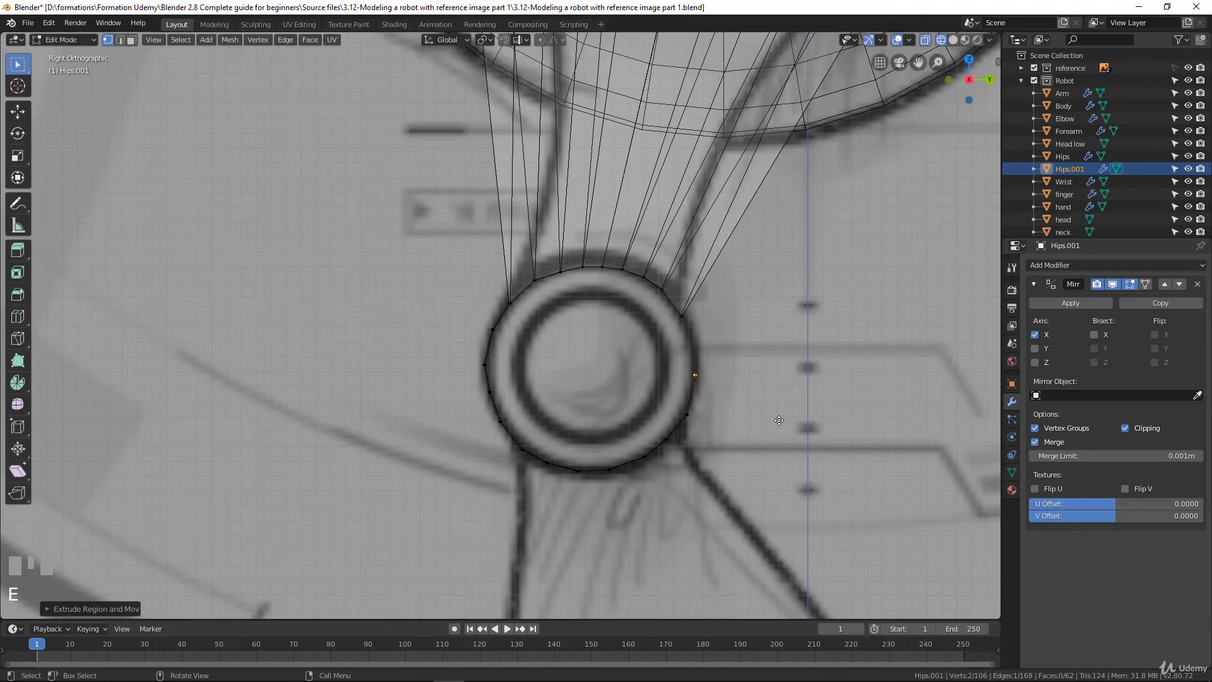
{"action": "left_click", "coordinate": [779, 383]}
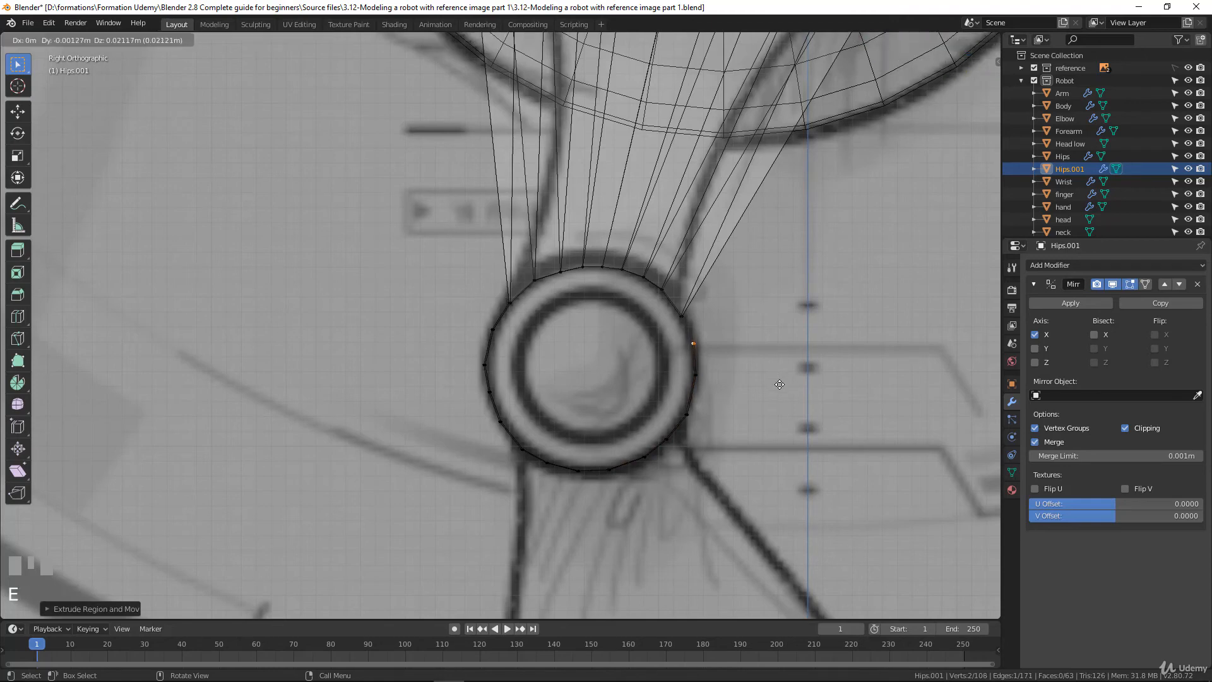
{"action": "middle_click_drag", "start_coordinate": [779, 383], "coordinate": [633, 386]}
Close the gap in the knee ring with a face between the leg's rear corner vertices and the last extruded pair
{"action": "scroll", "coordinate": [594, 338], "scroll_direction": "up", "scroll_amount": 2}
{"action": "left_click", "coordinate": [583, 327], "text": "shift"}
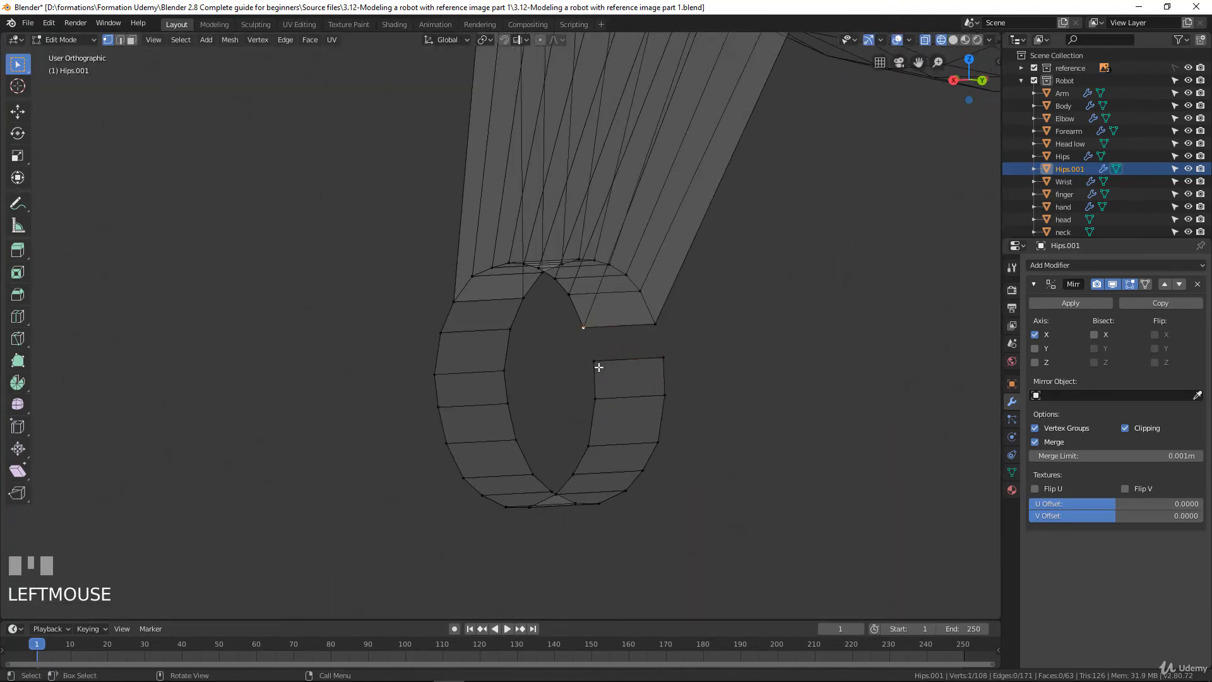
{"action": "left_click", "coordinate": [655, 324], "text": "shift"}
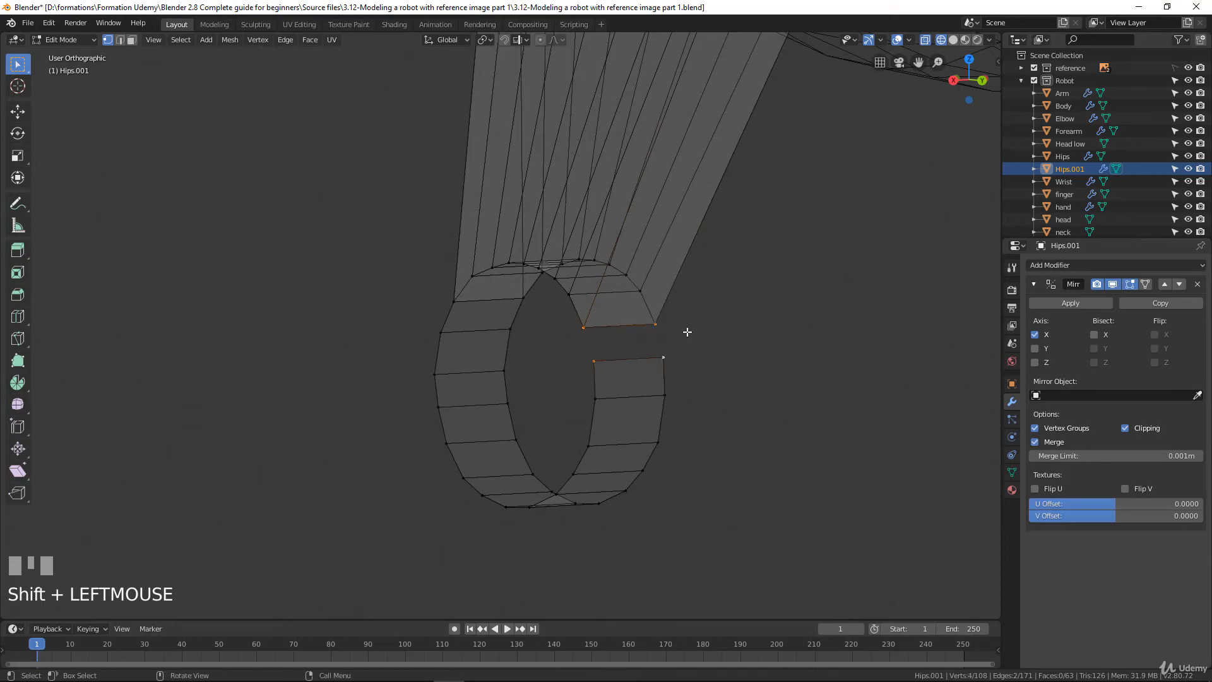
{"action": "key", "text": "f"}
Select the whole knee ring in the front view and scale it along X to match the drawn joint's width
{"action": "middle_click_drag", "start_coordinate": [688, 332], "coordinate": [788, 357]}
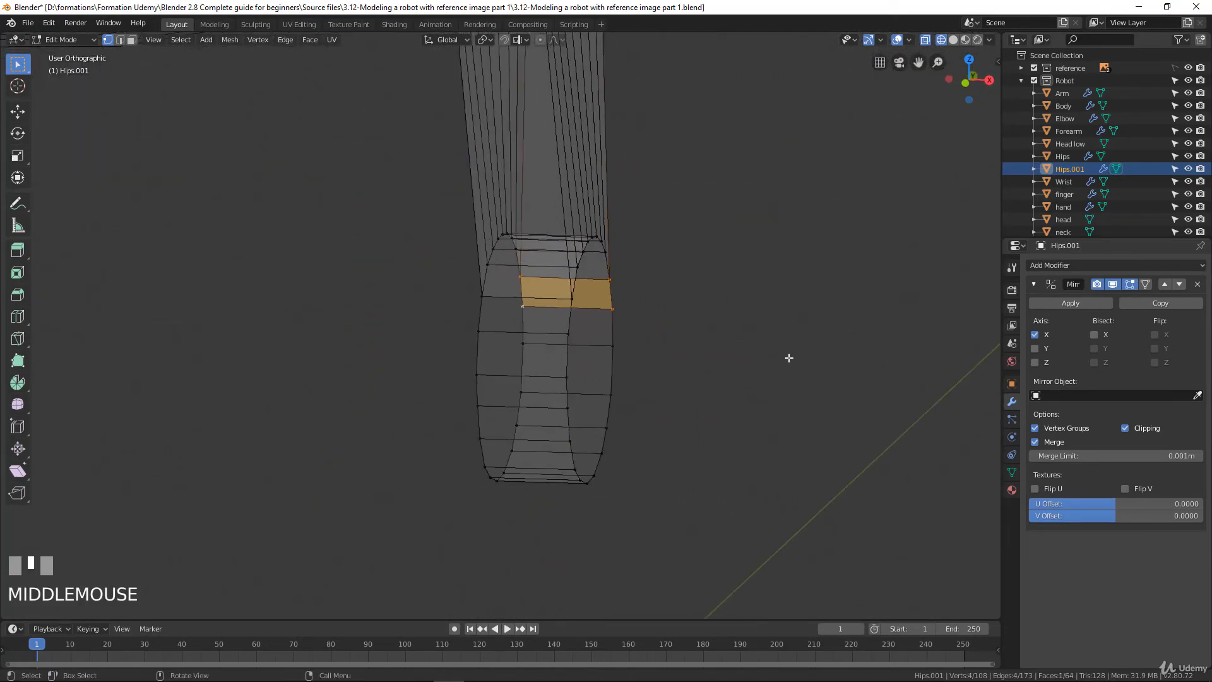
{"action": "key", "text": "KP_1"}
{"action": "scroll", "coordinate": [600, 351], "scroll_direction": "down", "scroll_amount": 2}
{"action": "scroll", "coordinate": [597, 354], "scroll_direction": "up", "scroll_amount": 2}
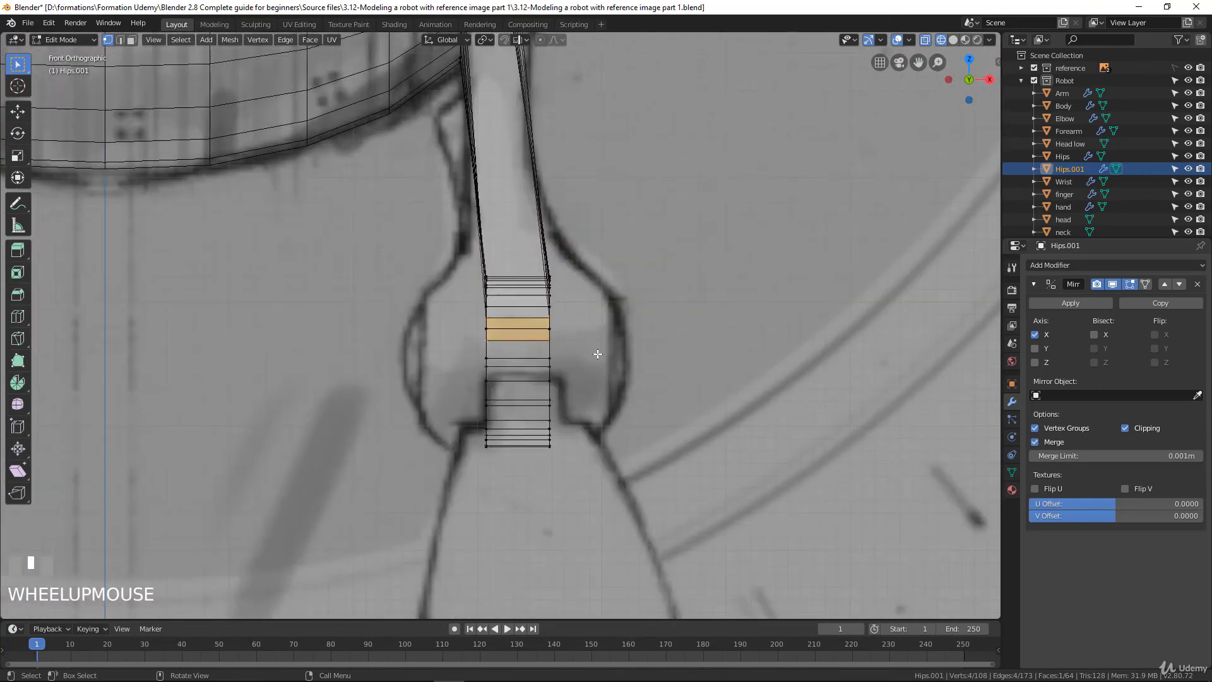
{"action": "key", "text": "b"}
{"action": "left_click_drag", "start_coordinate": [432, 261], "coordinate": [622, 455]}
{"action": "key", "text": "s"}
{"action": "key", "text": "x"}
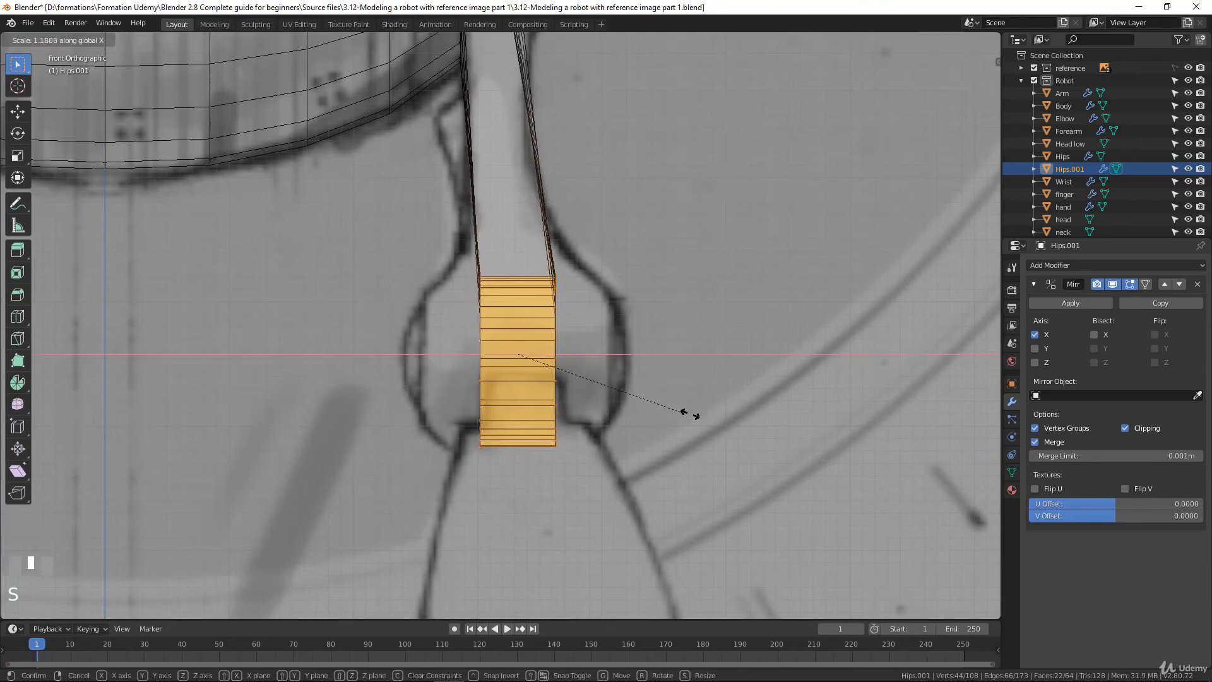
{"action": "left_click", "coordinate": [940, 438]}
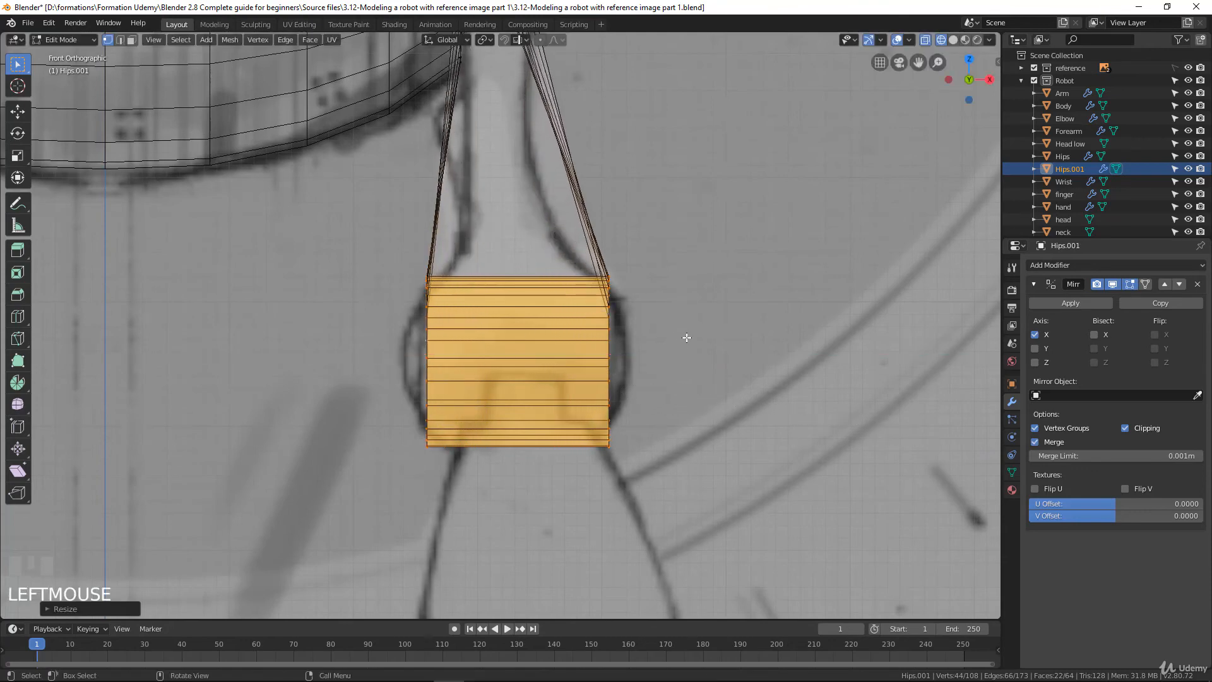
{"action": "key", "text": "s"}
{"action": "key", "text": "x"}
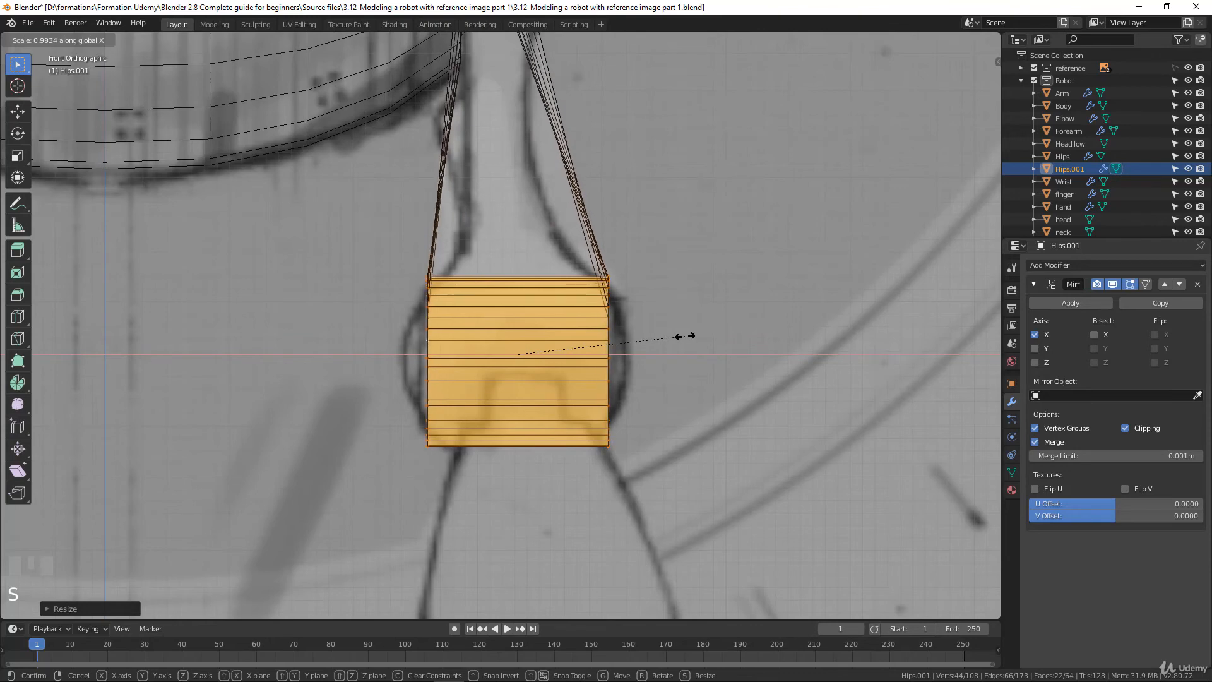
{"action": "left_click", "coordinate": [684, 336]}
Select the complete edge loop on the knee ring's outer side and round it with LoopTools Circle
{"action": "key", "text": "KP_3"}
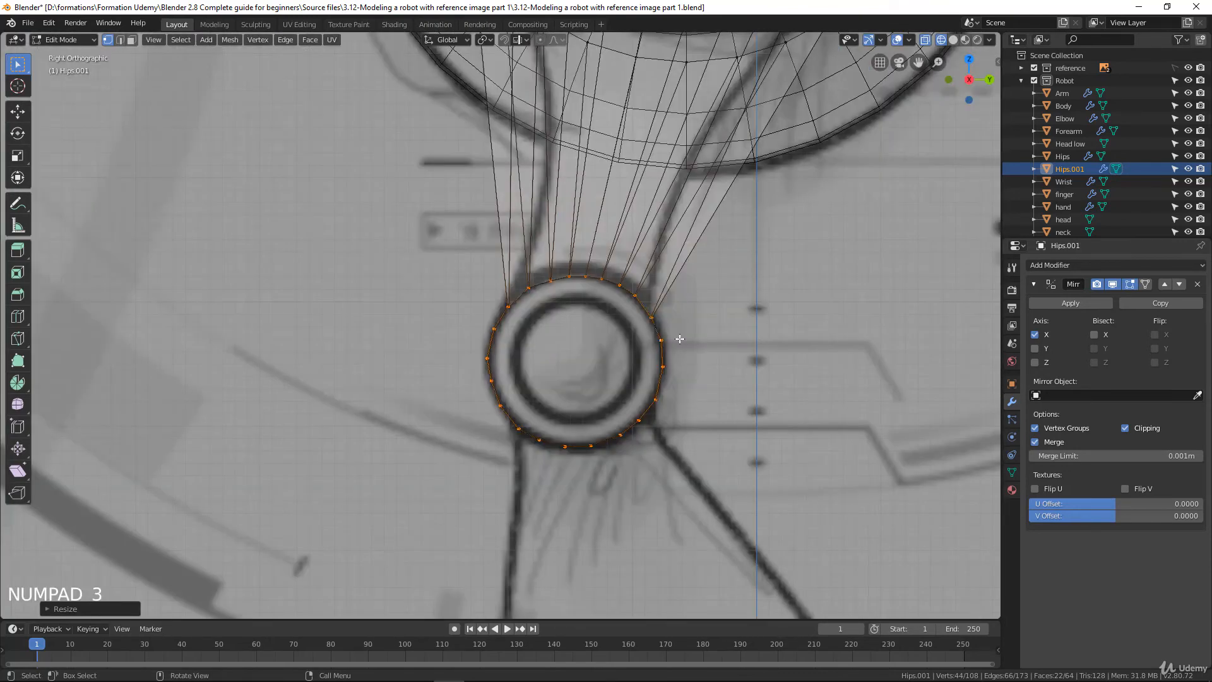
{"action": "scroll", "coordinate": [699, 354], "scroll_direction": "up", "scroll_amount": 2}
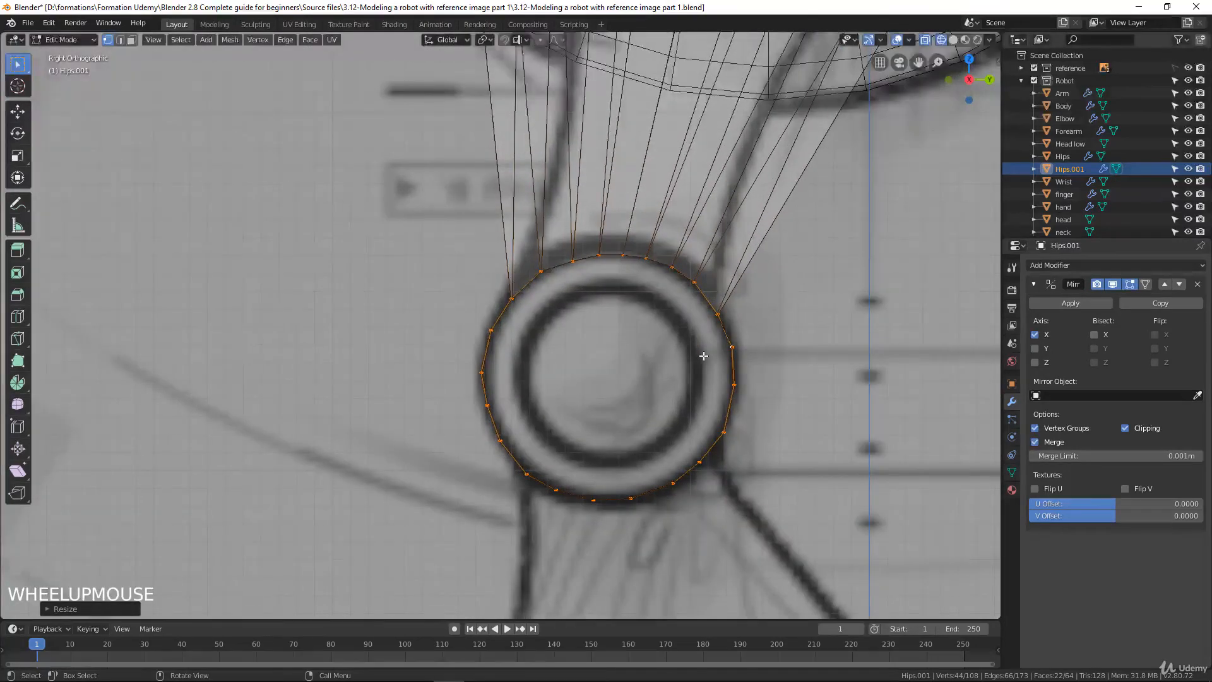
{"action": "middle_click", "coordinate": [620, 350]}
{"action": "mouse_move", "coordinate": [620, 350]}
{"action": "middle_mouse_down"}
{"action": "mouse_move", "coordinate": [584, 357]}
{"action": "mouse_move", "coordinate": [642, 355]}
{"action": "middle_mouse_up"}
{"action": "left_click", "coordinate": [642, 355], "text": "alt"}
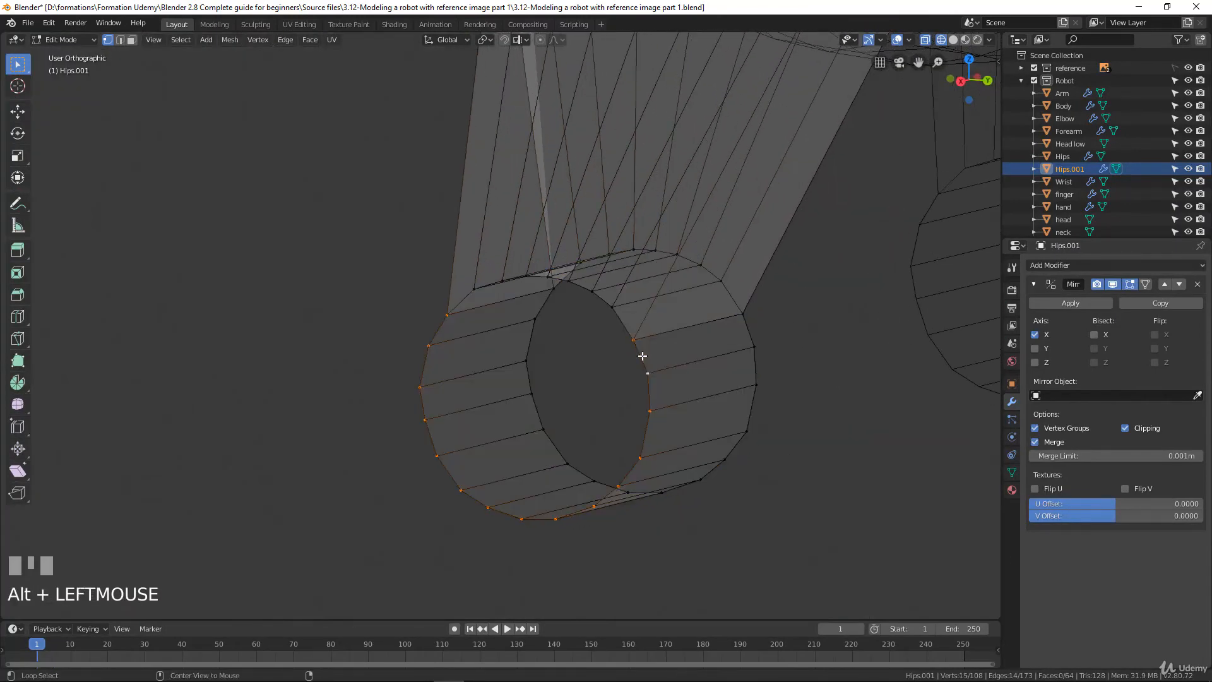
{"action": "left_click", "coordinate": [609, 304], "text": "alt+shift"}
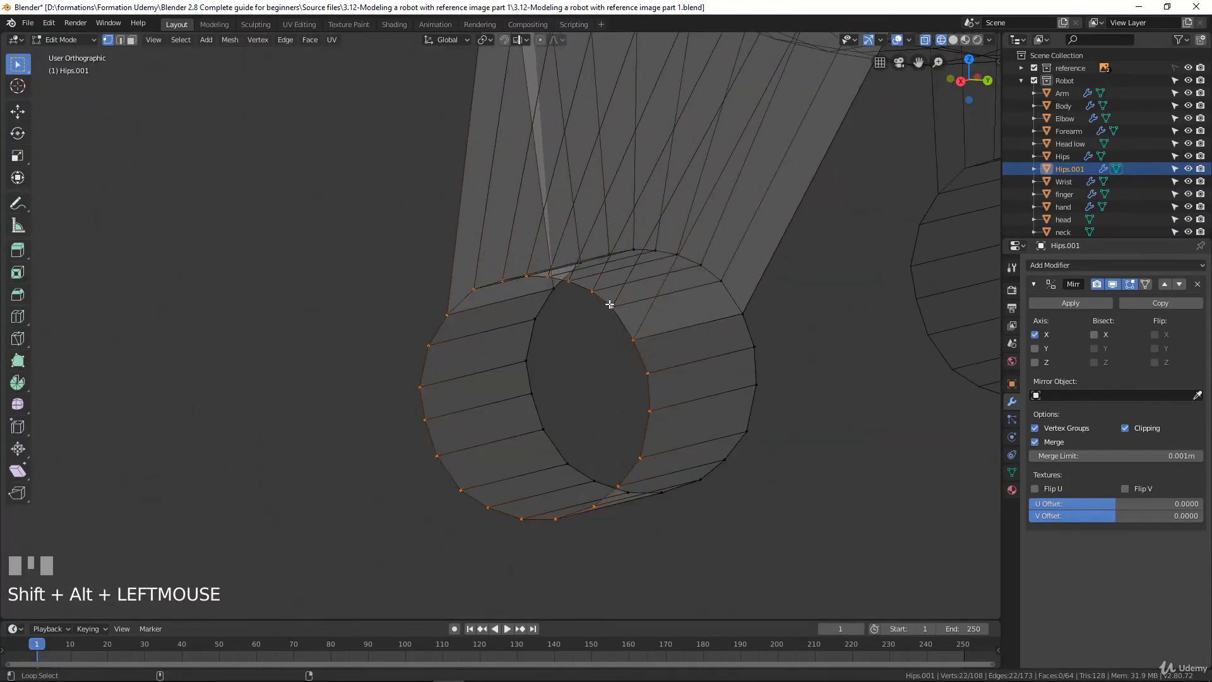
{"action": "mouse_move", "coordinate": [609, 347]}
{"action": "middle_mouse_down"}
{"action": "mouse_move", "coordinate": [631, 351]}
{"action": "mouse_move", "coordinate": [587, 352]}
{"action": "middle_mouse_up"}
{"action": "right_click", "coordinate": [589, 350]}
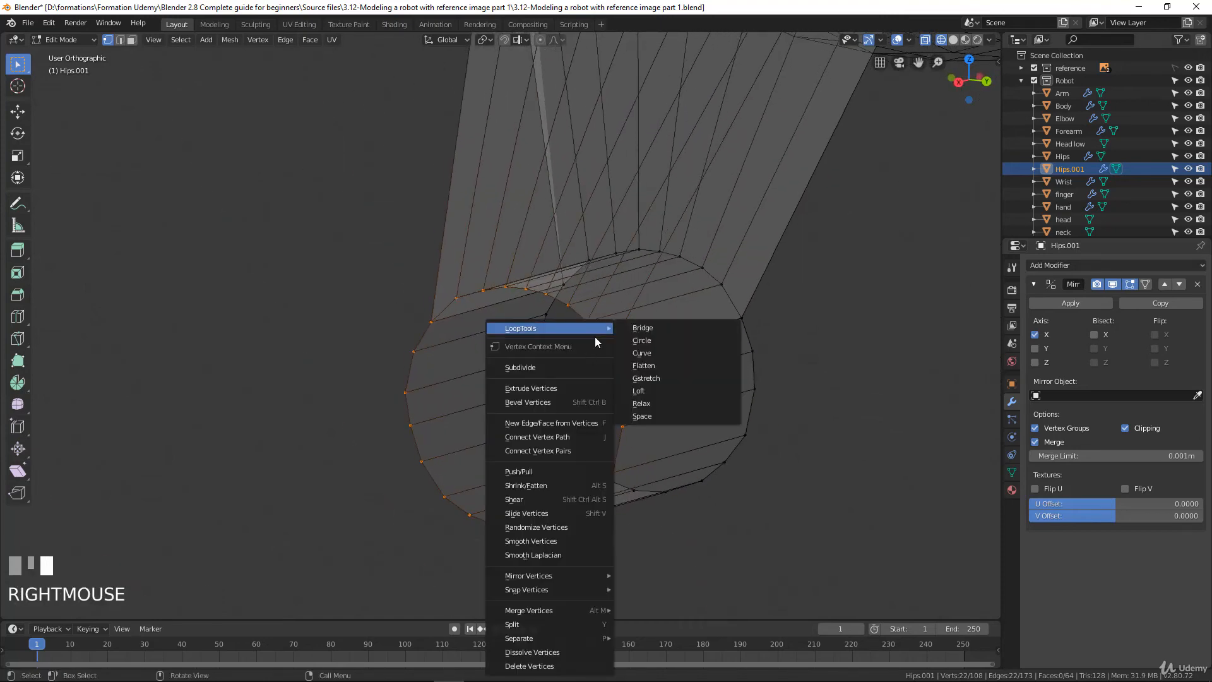
{"action": "mouse_move", "coordinate": [603, 328]}
{"action": "left_click", "coordinate": [647, 342]}
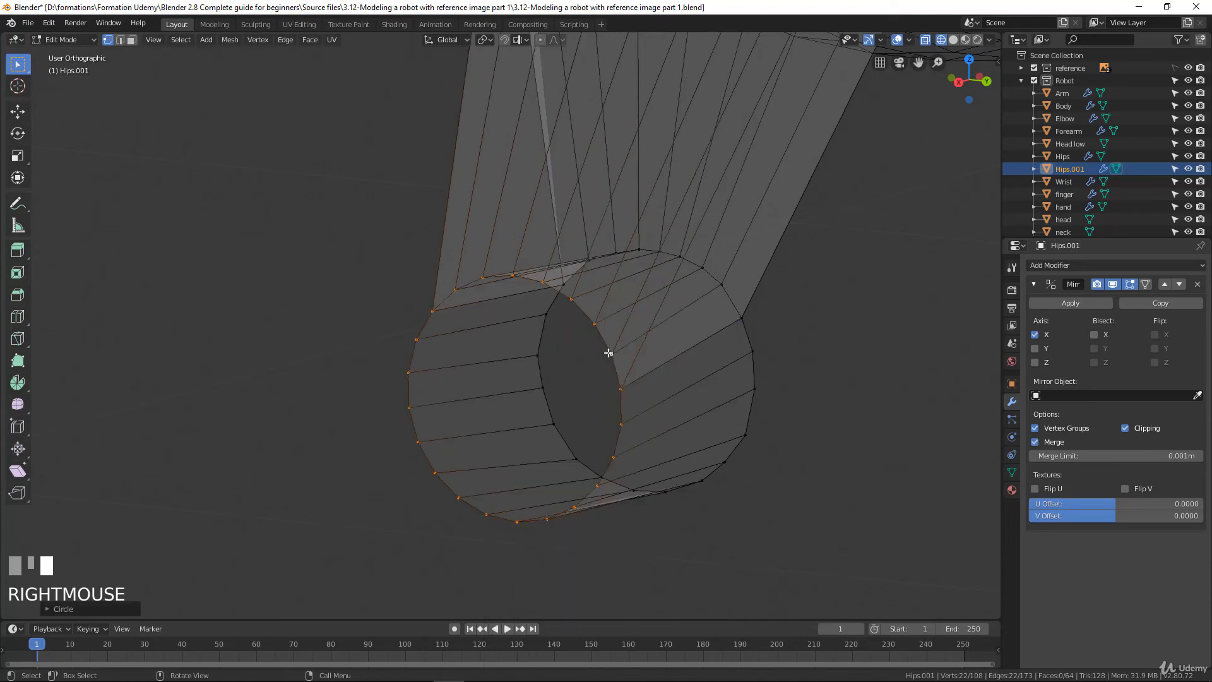
Select the complete edge loop on the knee ring's inner side and round it with LoopTools Circle
{"action": "middle_click_drag", "start_coordinate": [611, 354], "coordinate": [536, 359]}
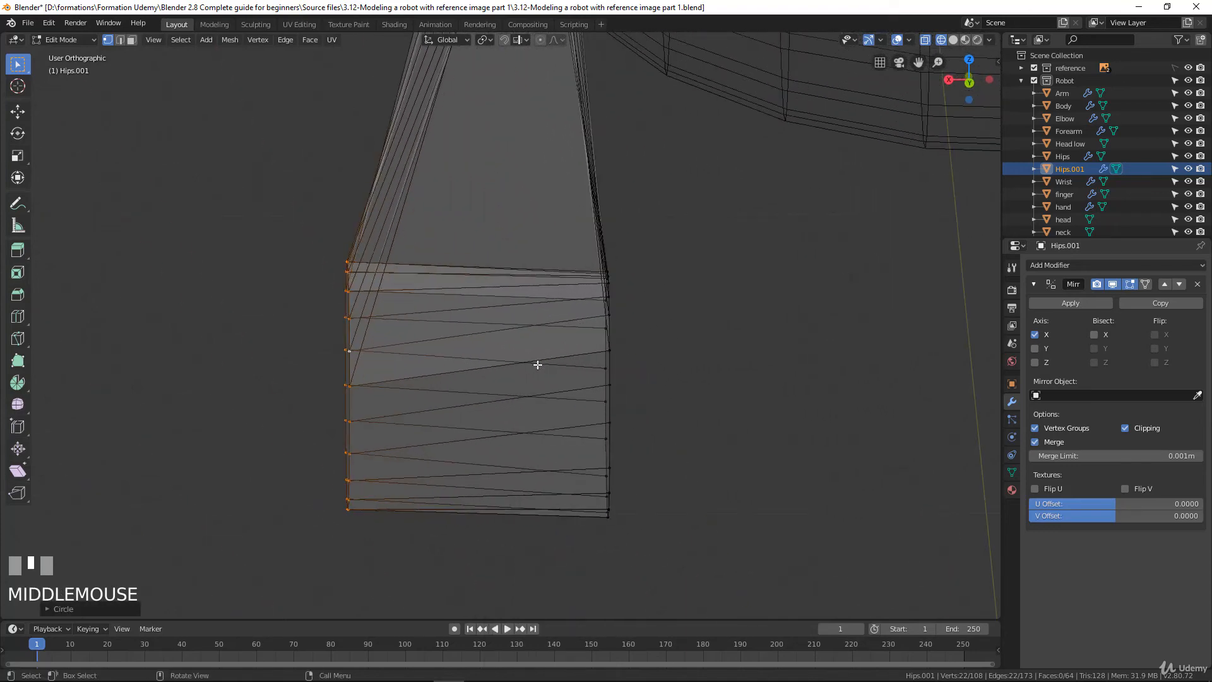
{"action": "left_click", "coordinate": [612, 365], "text": "alt"}
{"action": "middle_click_drag", "start_coordinate": [612, 365], "coordinate": [489, 341]}
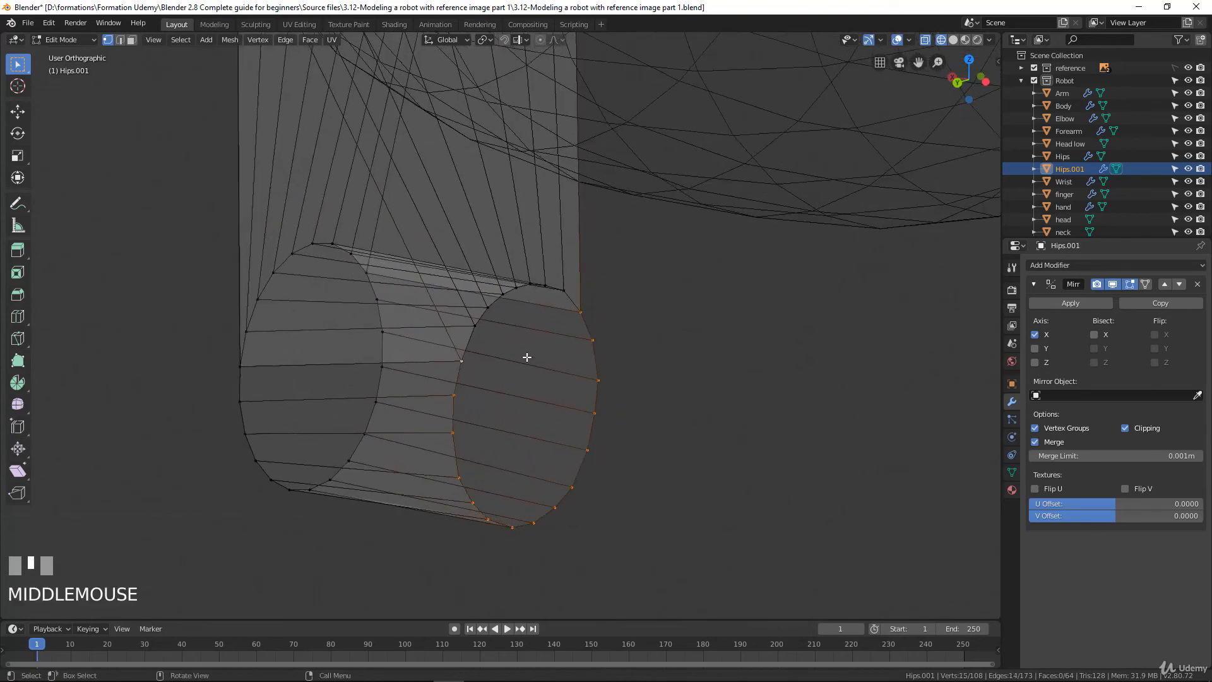
{"action": "left_click", "coordinate": [470, 339], "text": "alt+shift"}
{"action": "right_click", "coordinate": [472, 340]}
{"action": "mouse_move", "coordinate": [479, 328]}
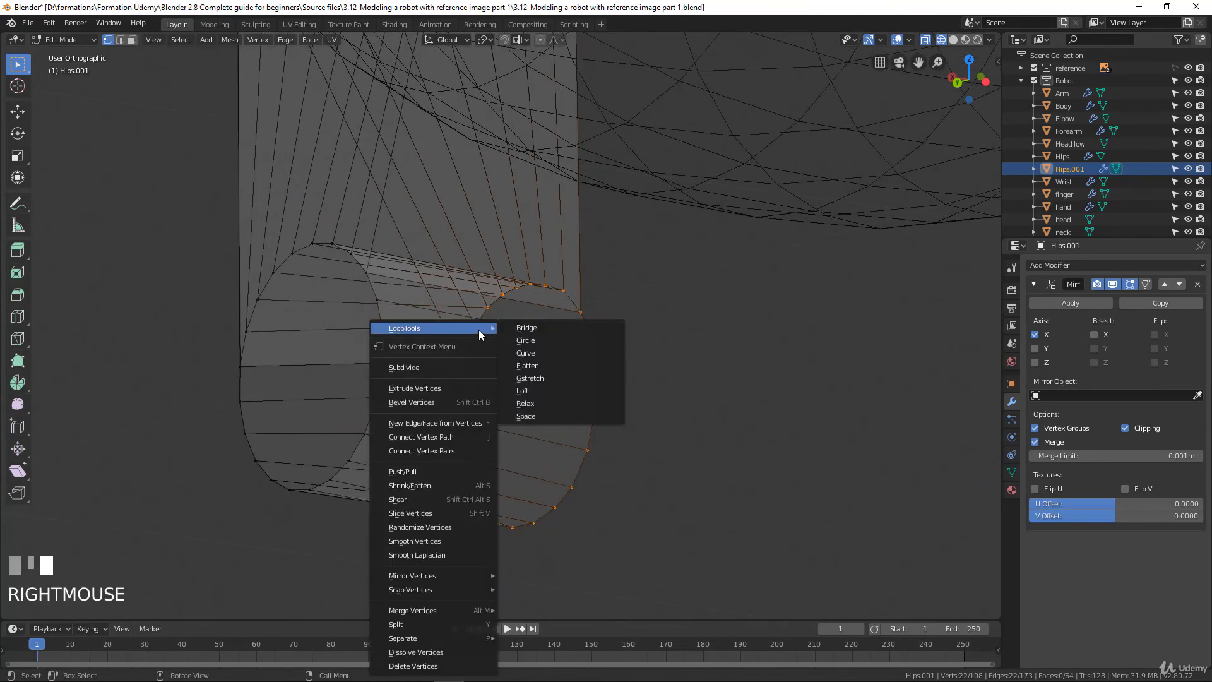
{"action": "left_click", "coordinate": [533, 341]}
In the side view, rotate the inner loop about 0.17° and shift it about 0.0007 m along Y towards alignment with the outer loop
{"action": "middle_click_drag", "start_coordinate": [434, 346], "coordinate": [491, 332]}
{"action": "key", "text": "KP_1"}
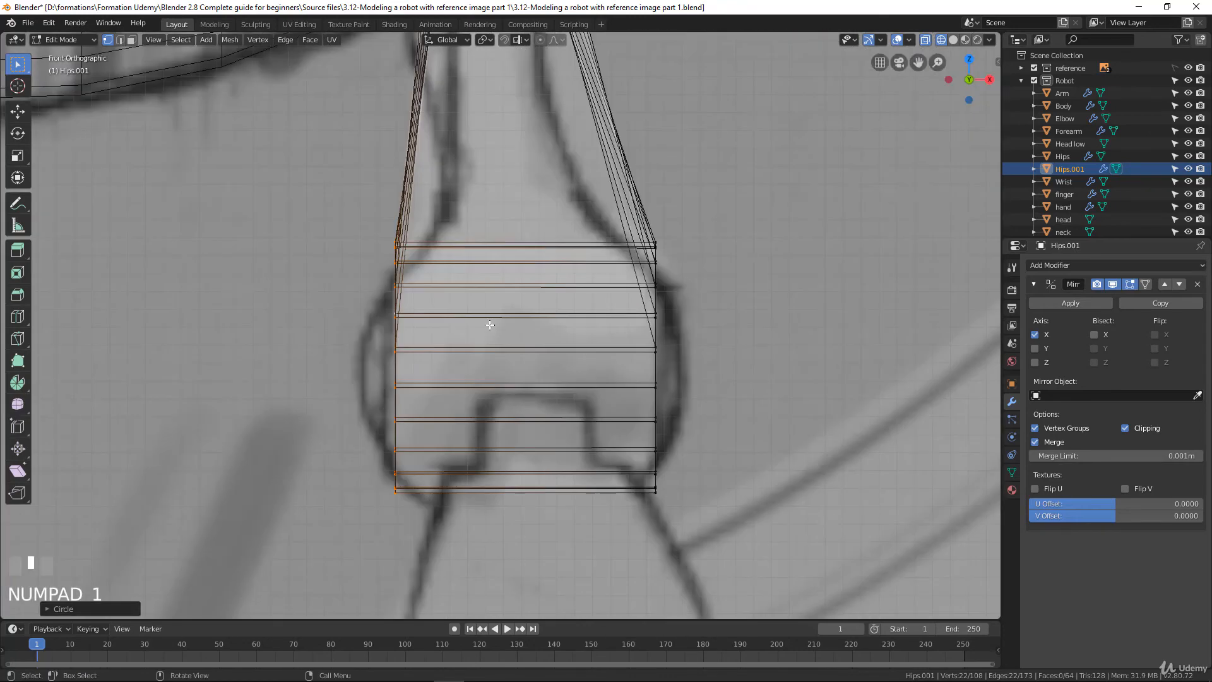
{"action": "key", "text": "KP_3"}
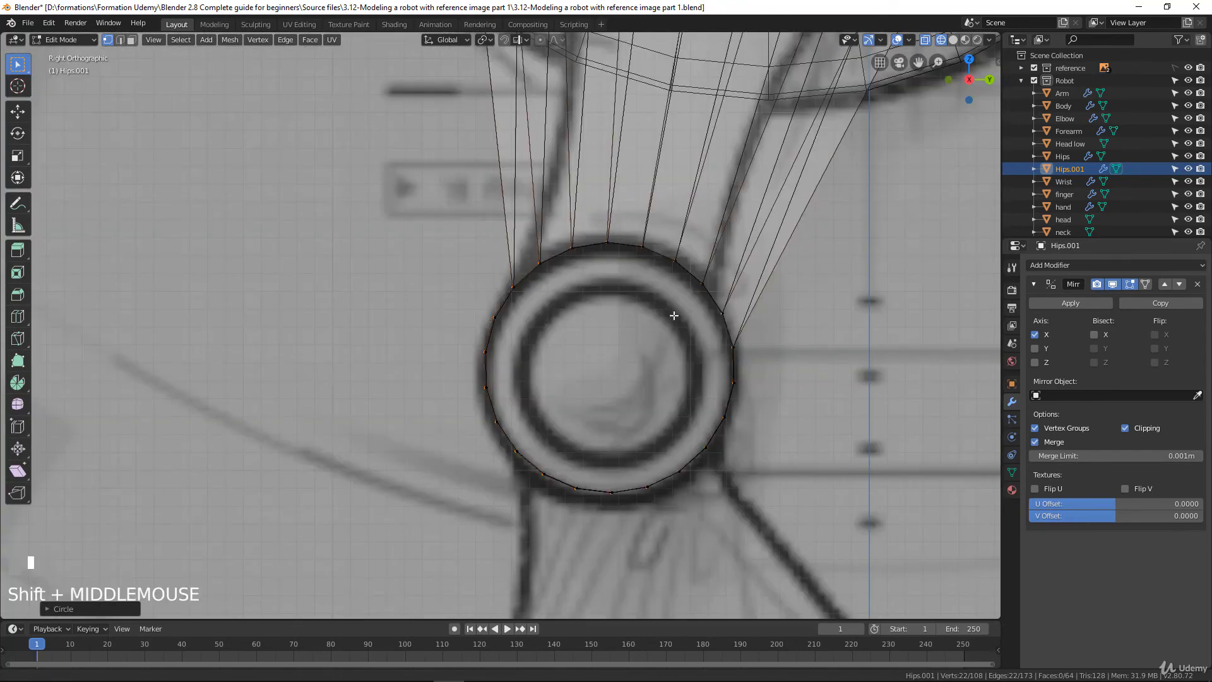
{"action": "middle_click_drag", "start_coordinate": [674, 314], "coordinate": [704, 345], "text": "shift"}
{"action": "scroll", "coordinate": [704, 345], "scroll_direction": "up", "scroll_amount": 3}
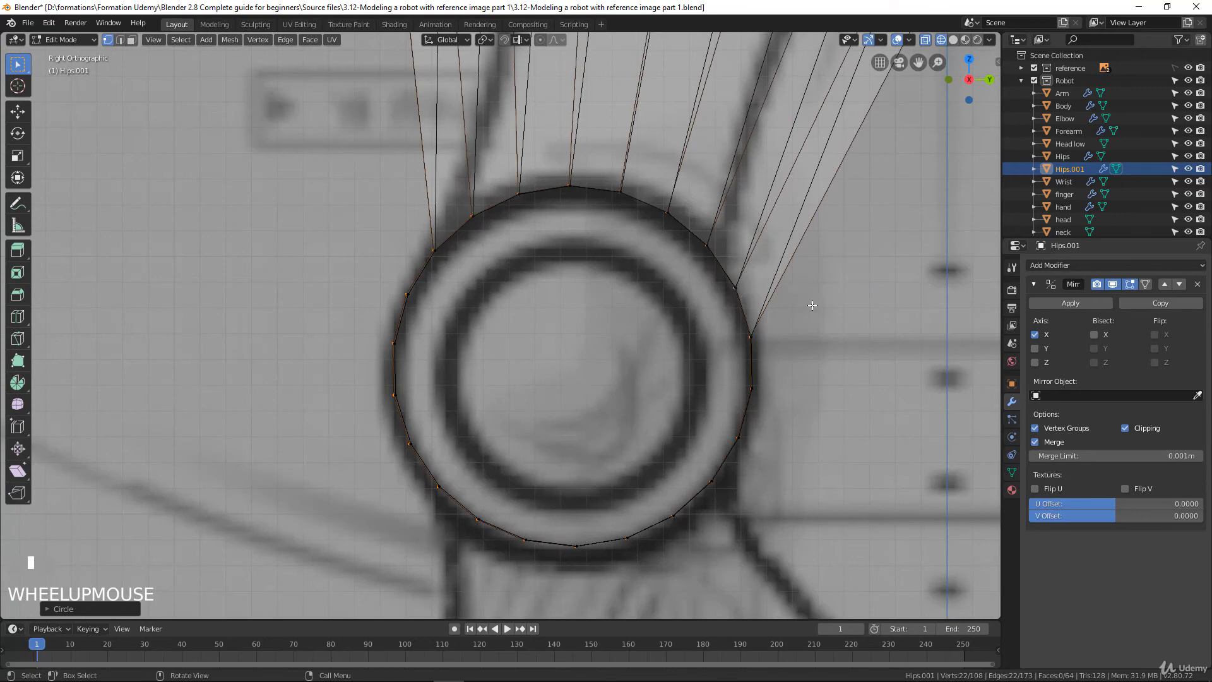
{"action": "key", "text": "r"}
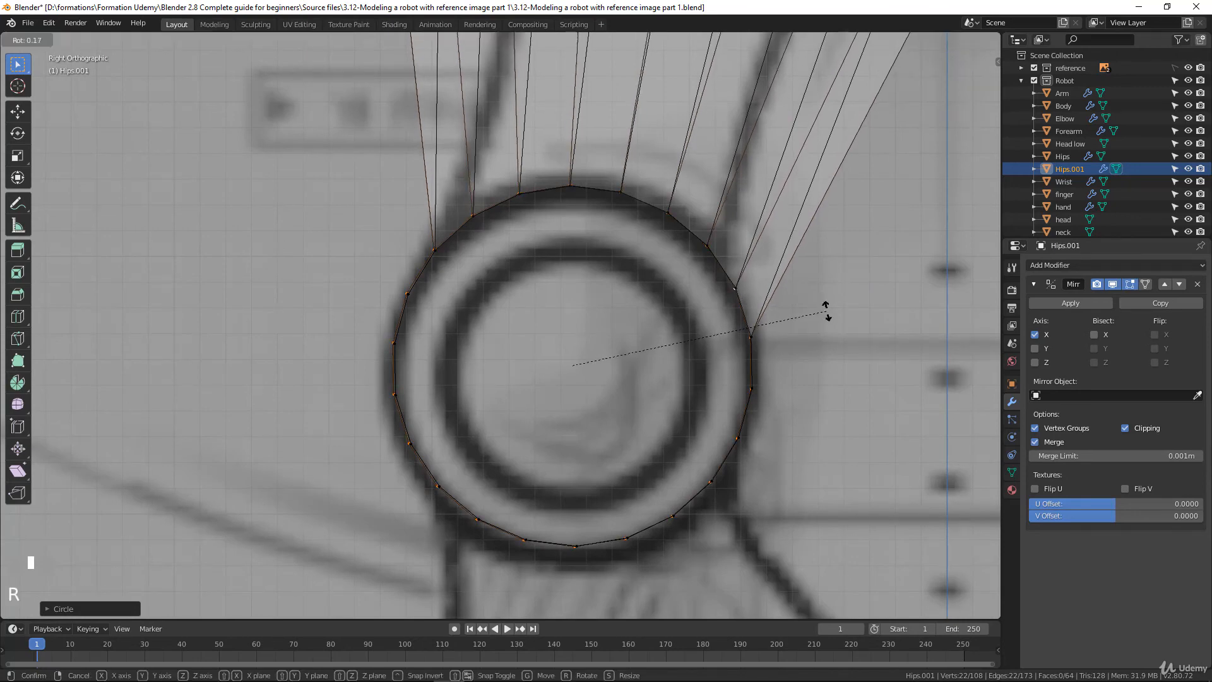
{"action": "left_click", "coordinate": [827, 311]}
{"action": "key", "text": "s"}
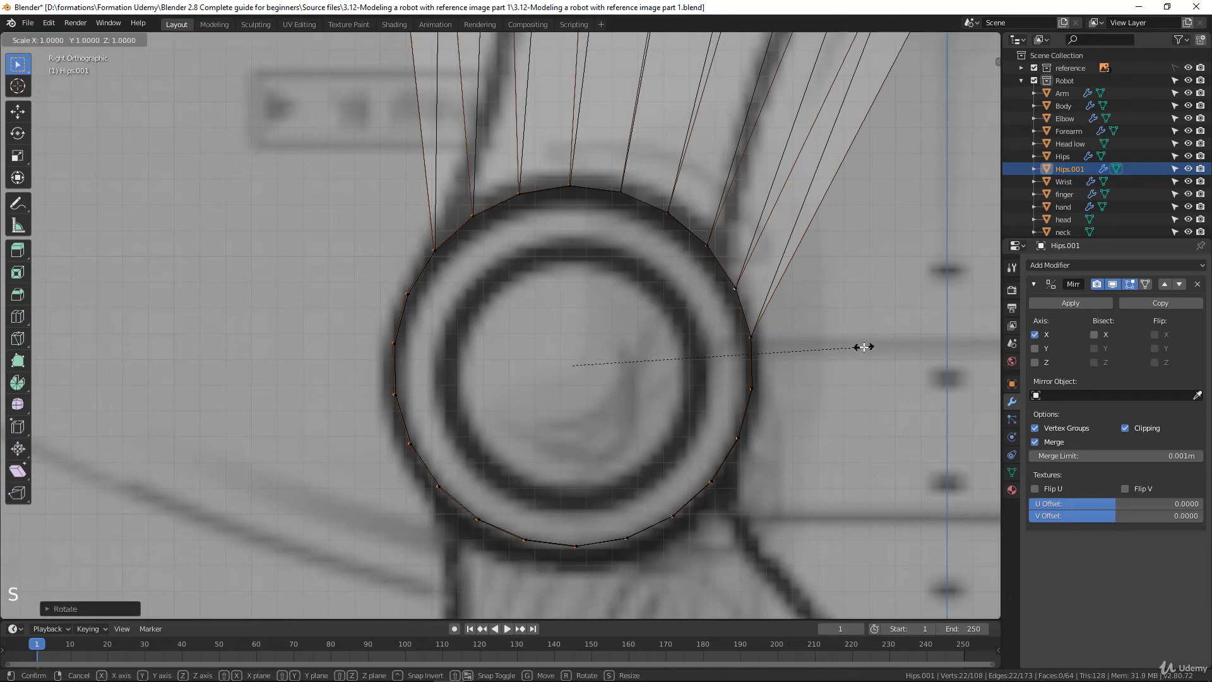
{"action": "left_click", "coordinate": [862, 346]}
{"action": "key", "text": "g"}
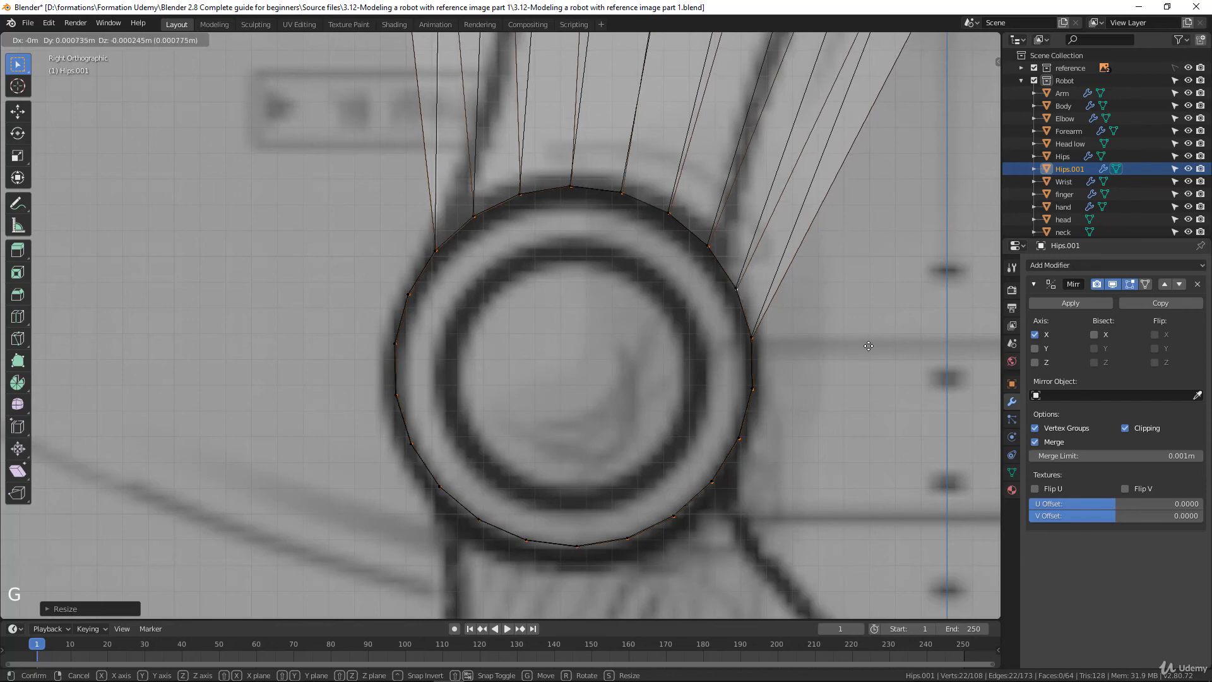
{"action": "left_click", "coordinate": [868, 346]}
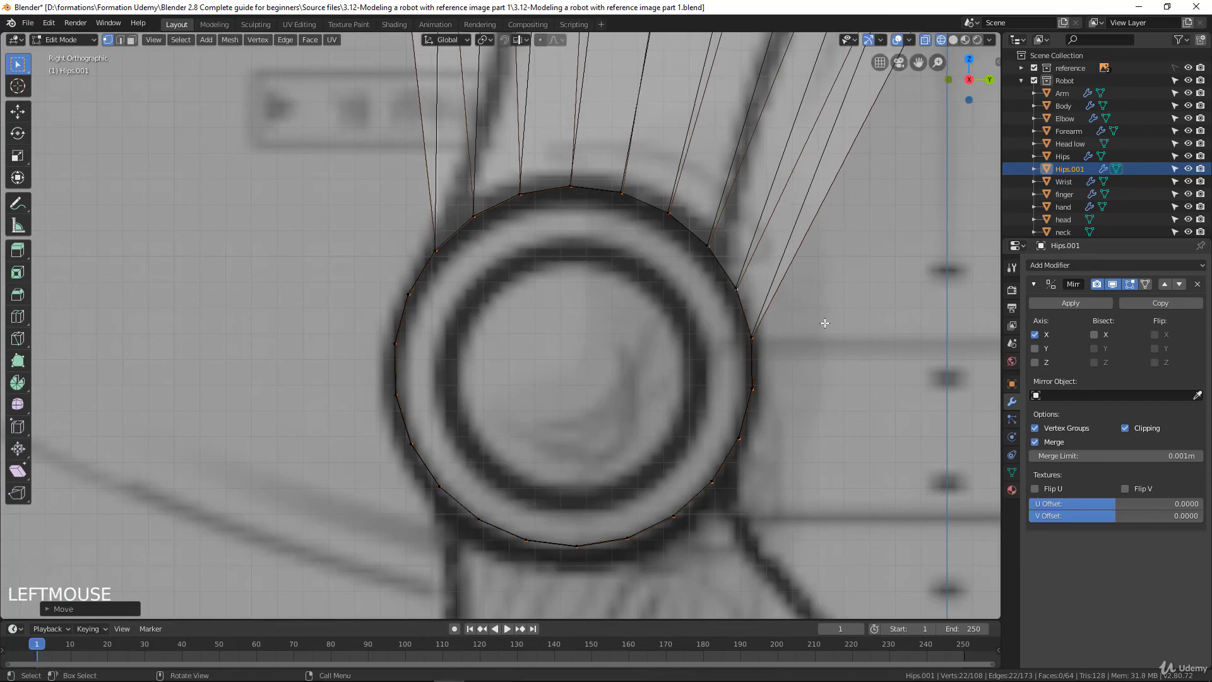
In the side view, fine-tune the inner loop's scale, rotate it about -1.04° and nudge it about 0.0007 m to overlap the outer loop
{"action": "key", "text": "s"}
{"action": "left_click", "coordinate": [826, 322]}
{"action": "key", "text": "g"}
{"action": "left_click", "coordinate": [824, 323]}
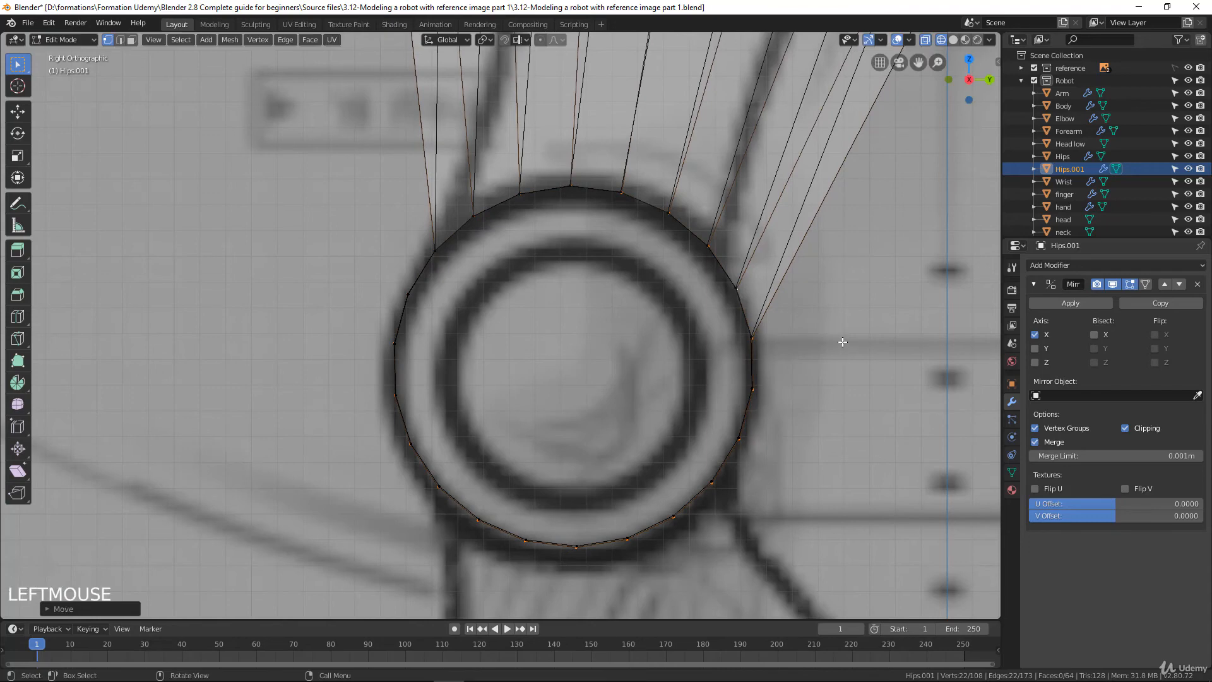
{"action": "key", "text": "r"}
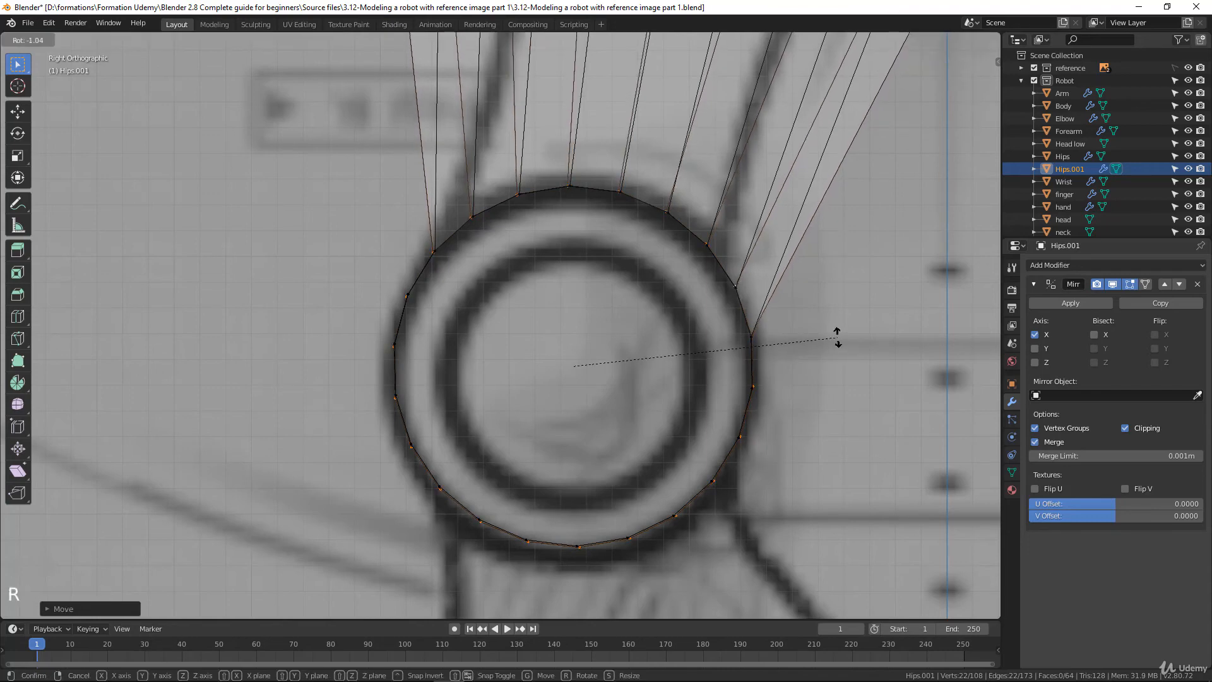
{"action": "left_click", "coordinate": [836, 337]}
{"action": "key", "text": "g"}
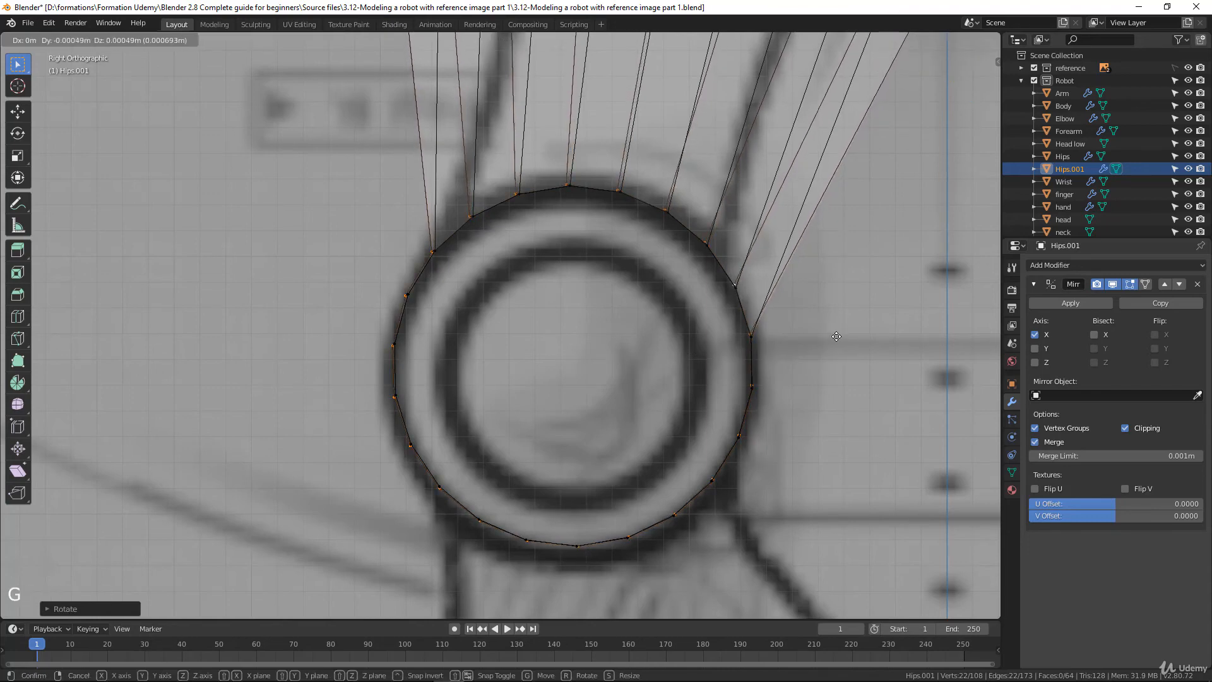
{"action": "left_click", "coordinate": [836, 336]}
Try to extrude the complete edge loop on the knee's outer side inward, scaled to about 0.62
{"action": "scroll", "coordinate": [509, 287], "scroll_direction": "down", "scroll_amount": 5}
{"action": "middle_click_drag", "start_coordinate": [509, 287], "coordinate": [622, 308]}
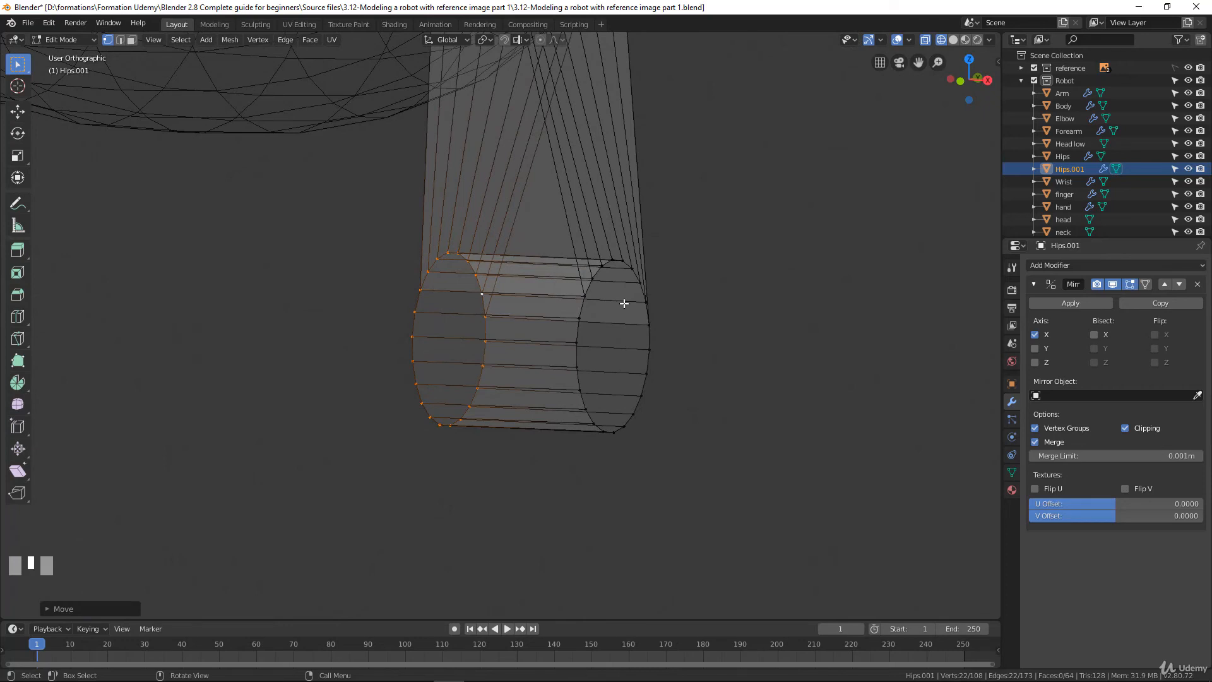
{"action": "middle_click_drag", "start_coordinate": [604, 303], "coordinate": [560, 330], "text": "shift"}
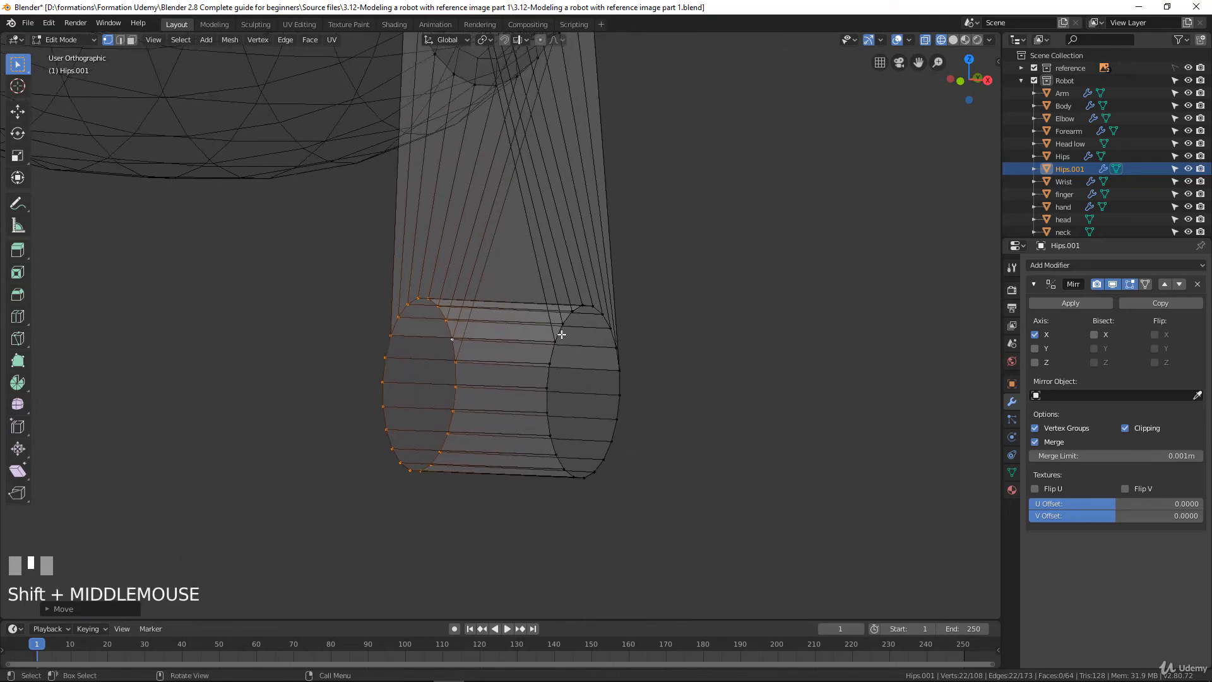
{"action": "left_click", "coordinate": [616, 384], "text": "alt"}
{"action": "scroll", "coordinate": [579, 362], "scroll_direction": "up", "scroll_amount": 2}
{"action": "left_click", "coordinate": [570, 358], "text": "alt+shift"}
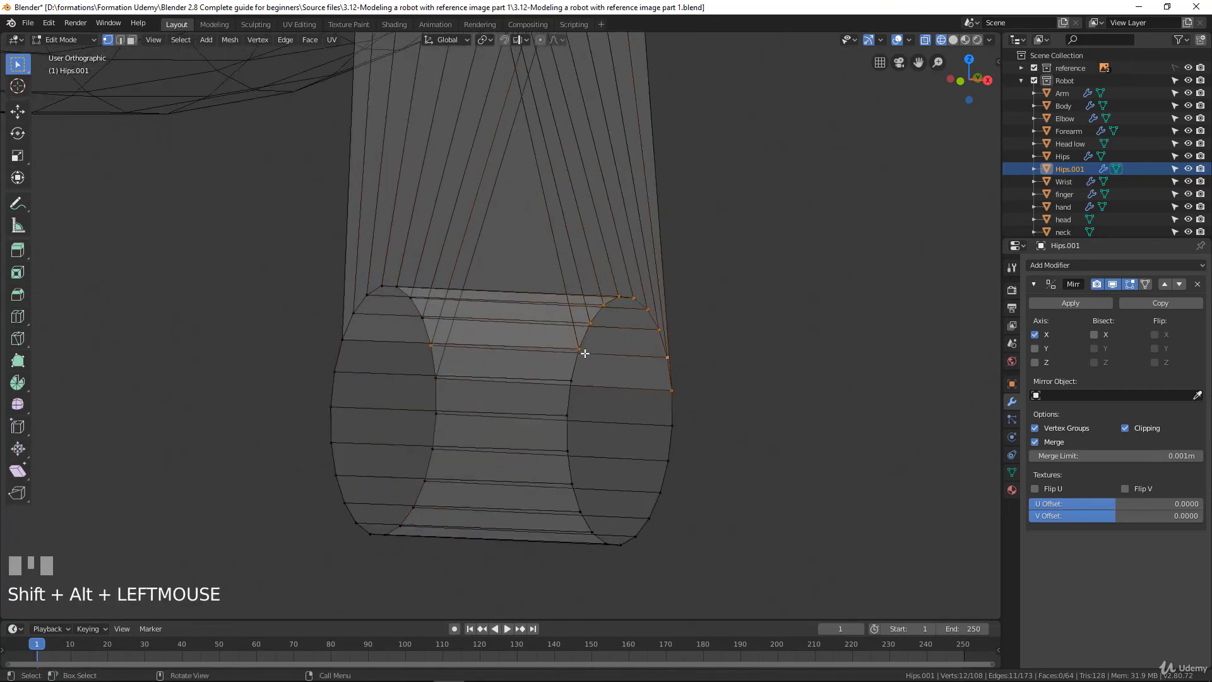
{"action": "left_click", "coordinate": [587, 332], "text": "alt"}
{"action": "left_click", "coordinate": [570, 370], "text": "alt+shift"}
{"action": "middle_click_drag", "start_coordinate": [570, 370], "coordinate": [584, 372]}
{"action": "key", "text": "e"}
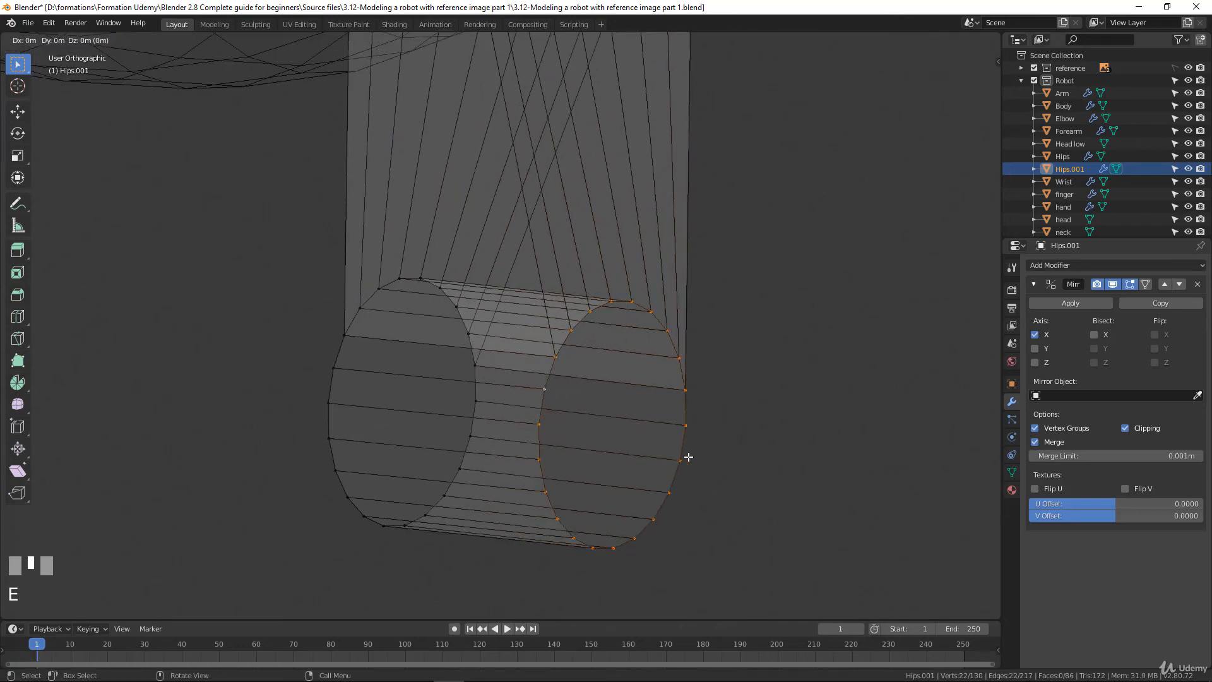
{"action": "key", "text": "s"}
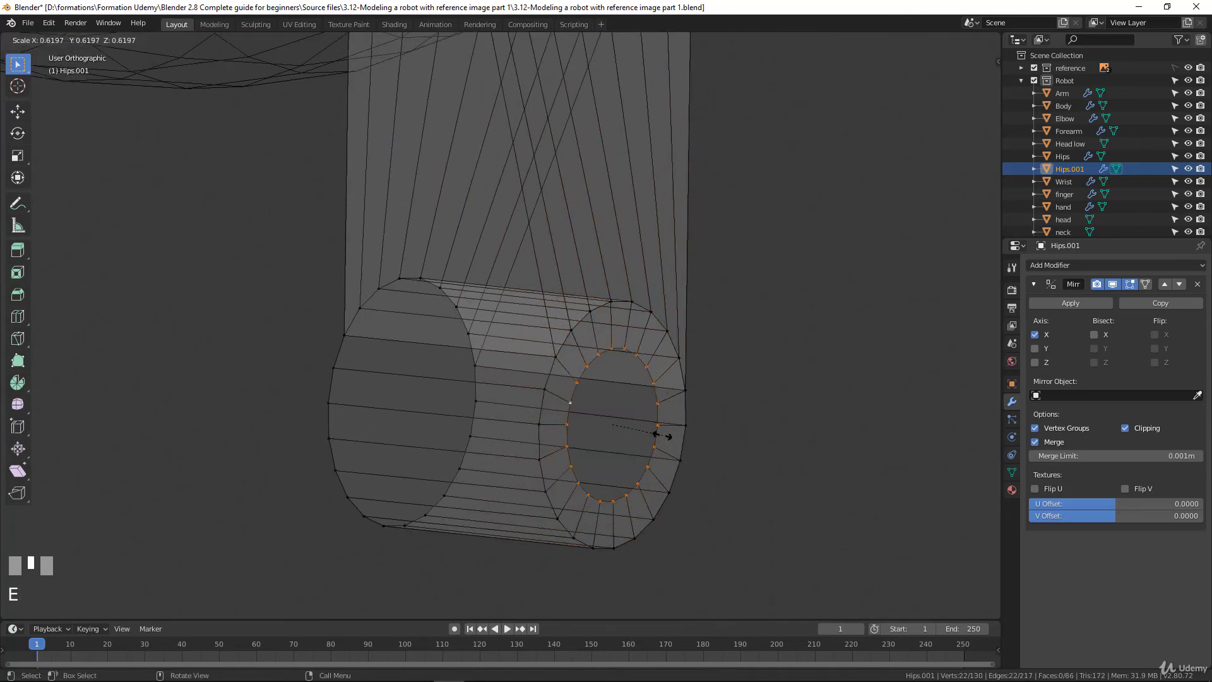
{"action": "left_click", "coordinate": [662, 435]}
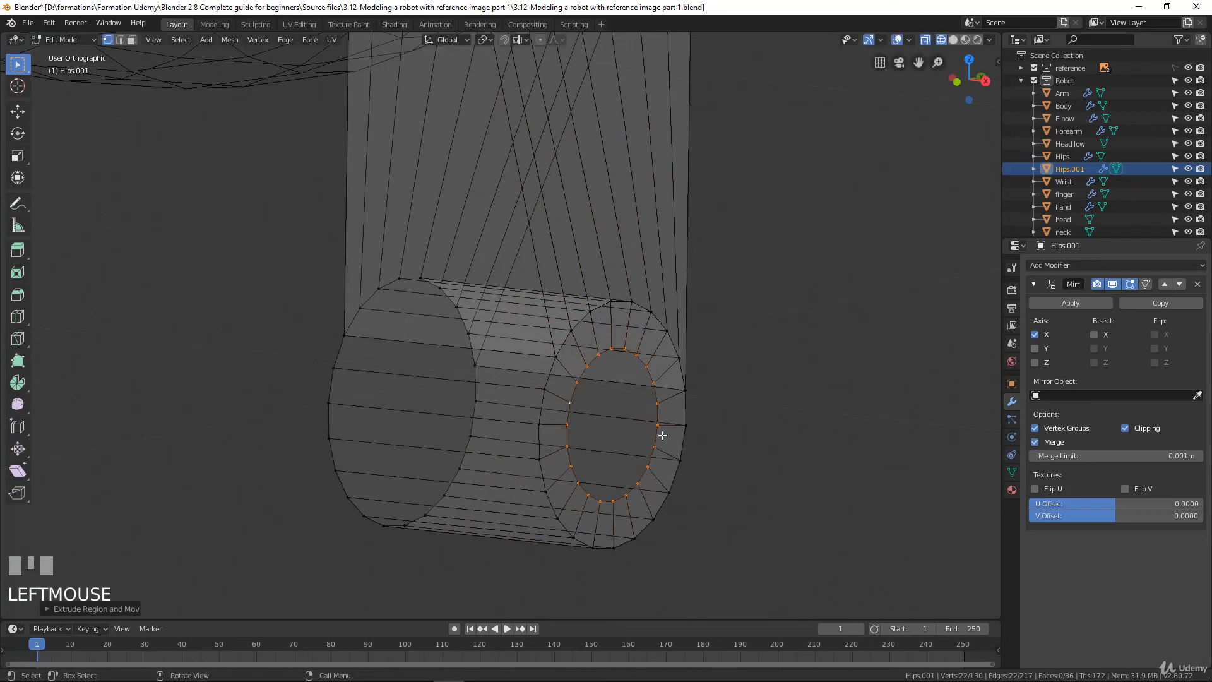
{"action": "key", "text": "ctrl+z"}
Select both end edge loops of the knee in edge mode and extrude them inward, scaled to about 0.62
{"action": "left_click", "coordinate": [354, 320], "text": "alt+shift"}
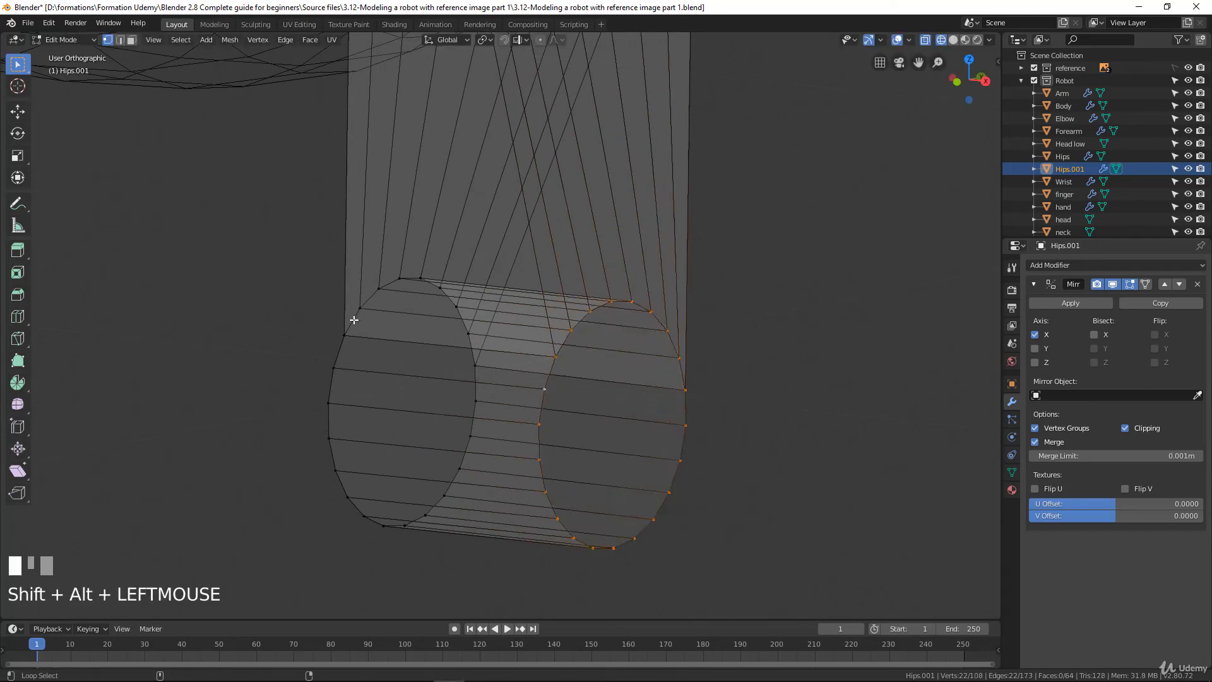
{"action": "left_click", "coordinate": [120, 39]}
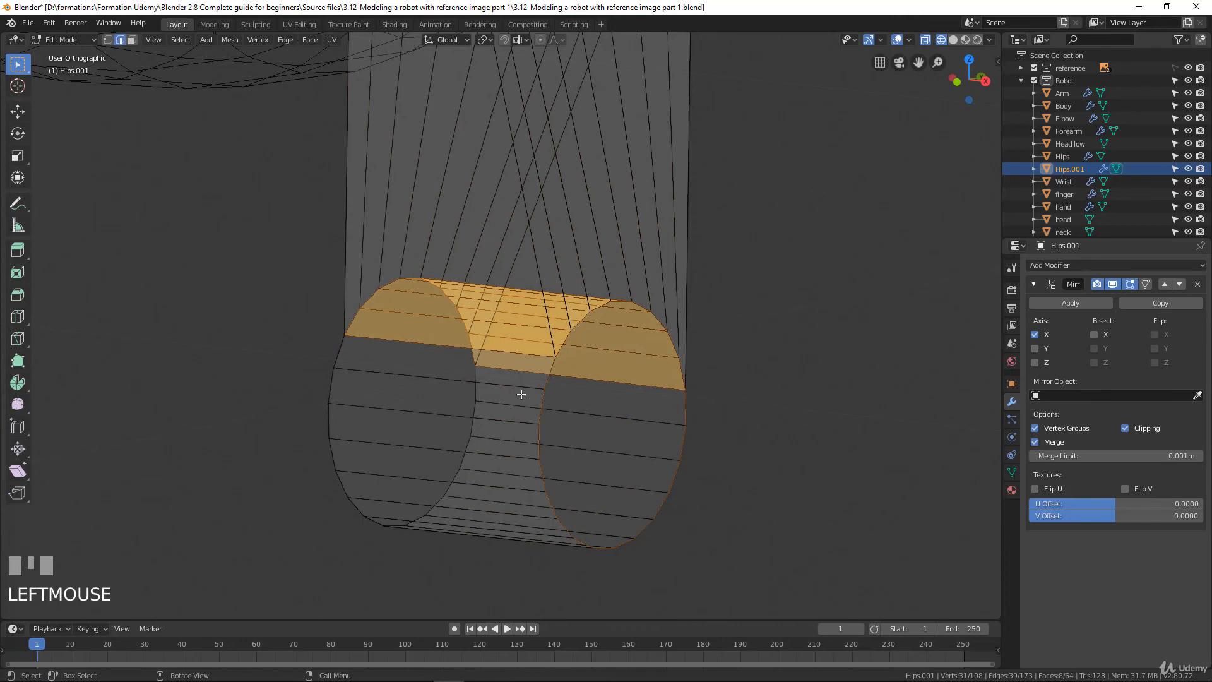
{"action": "left_click", "coordinate": [549, 379], "text": "alt"}
{"action": "left_click", "coordinate": [560, 347], "text": "alt+shift"}
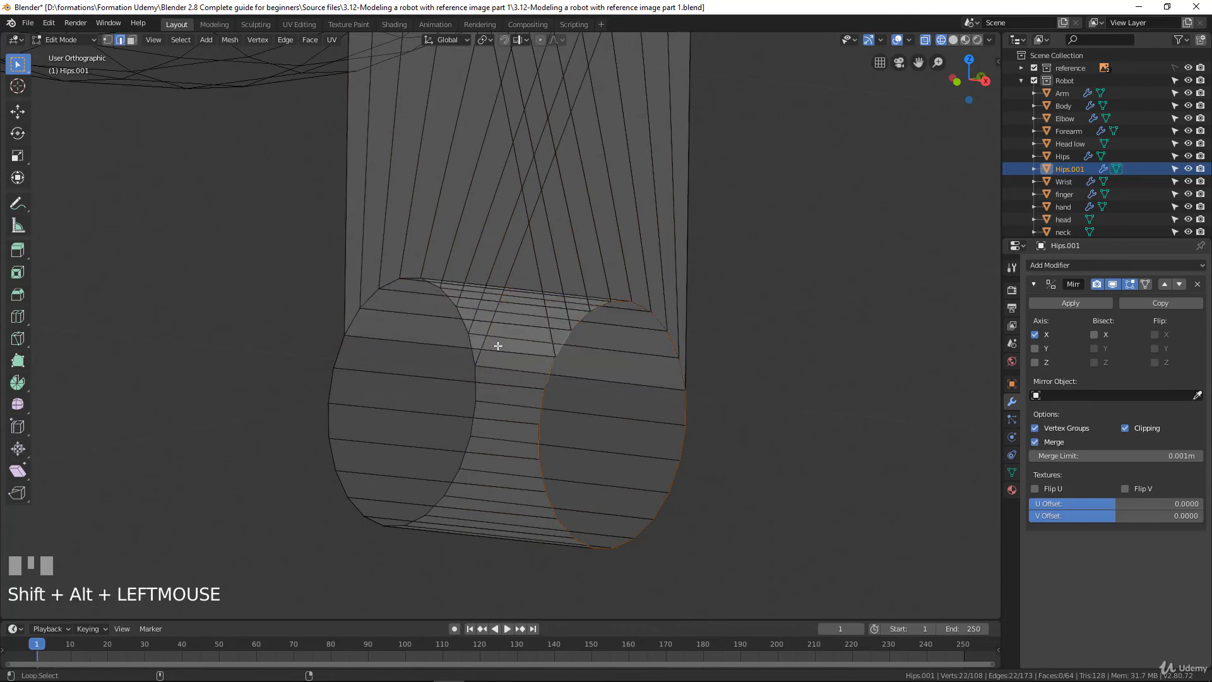
{"action": "left_click", "coordinate": [339, 346], "text": "alt+shift"}
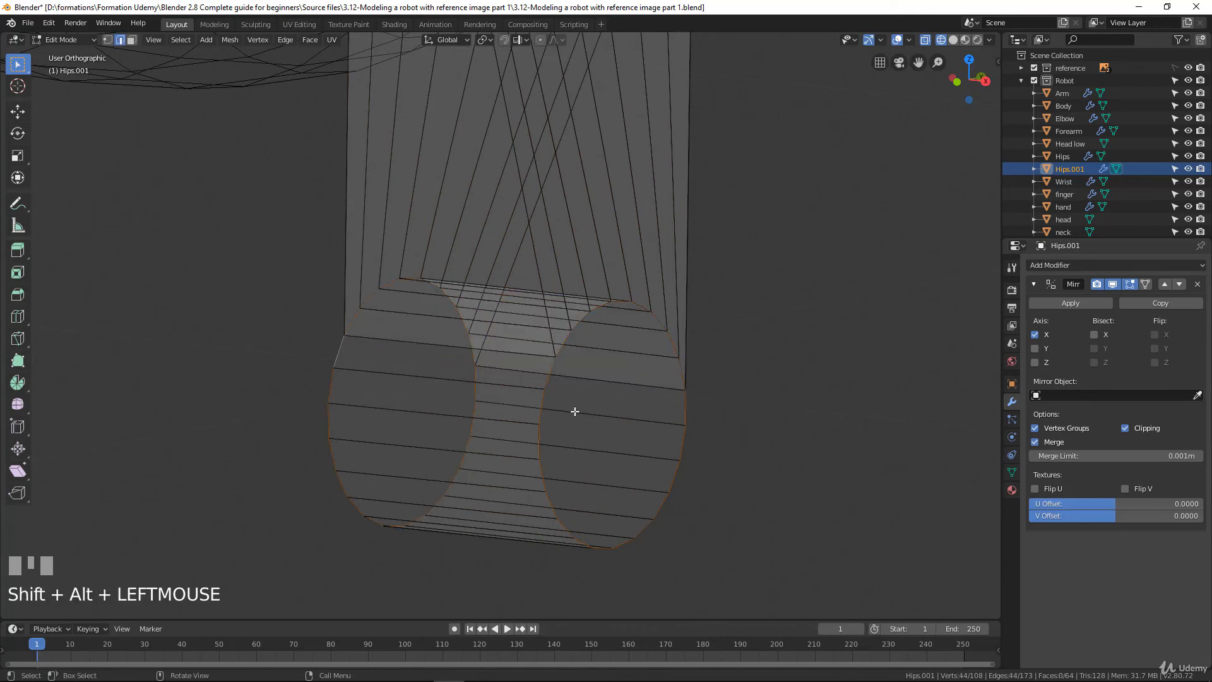
{"action": "key", "text": "e"}
{"action": "key", "text": "s"}
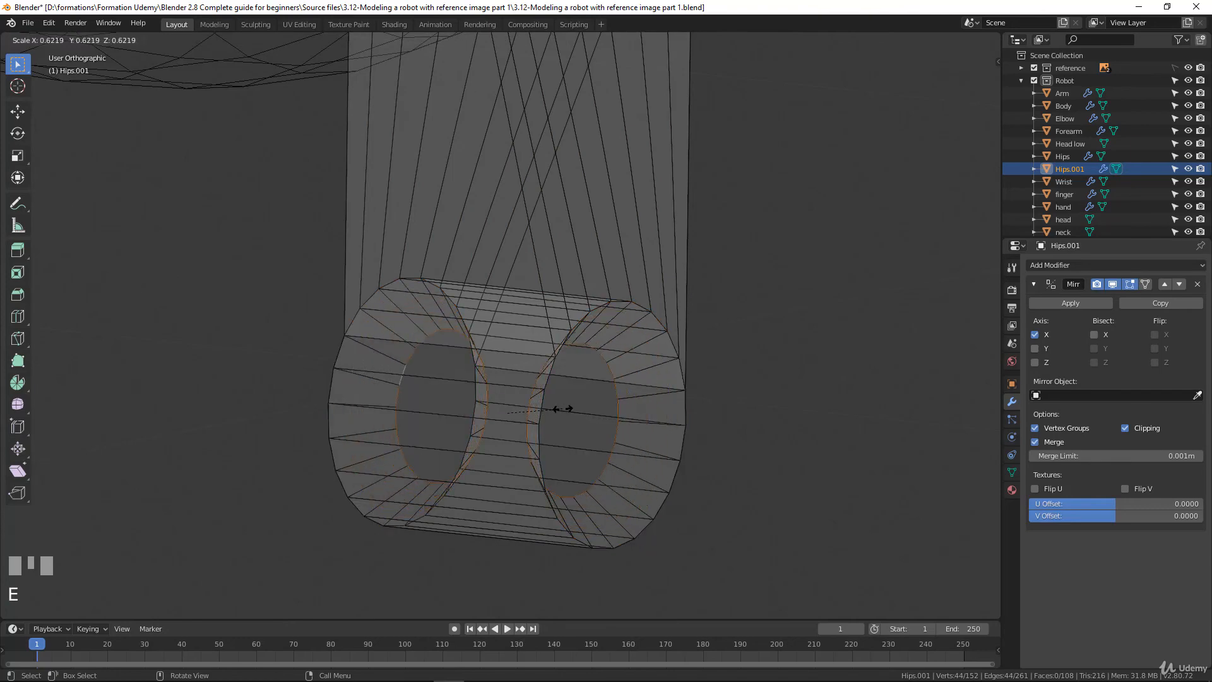
{"action": "left_click", "coordinate": [562, 409]}
In the front view, scale the two extruded loops apart along X towards the knee's end faces
{"action": "key", "text": "KP_1"}
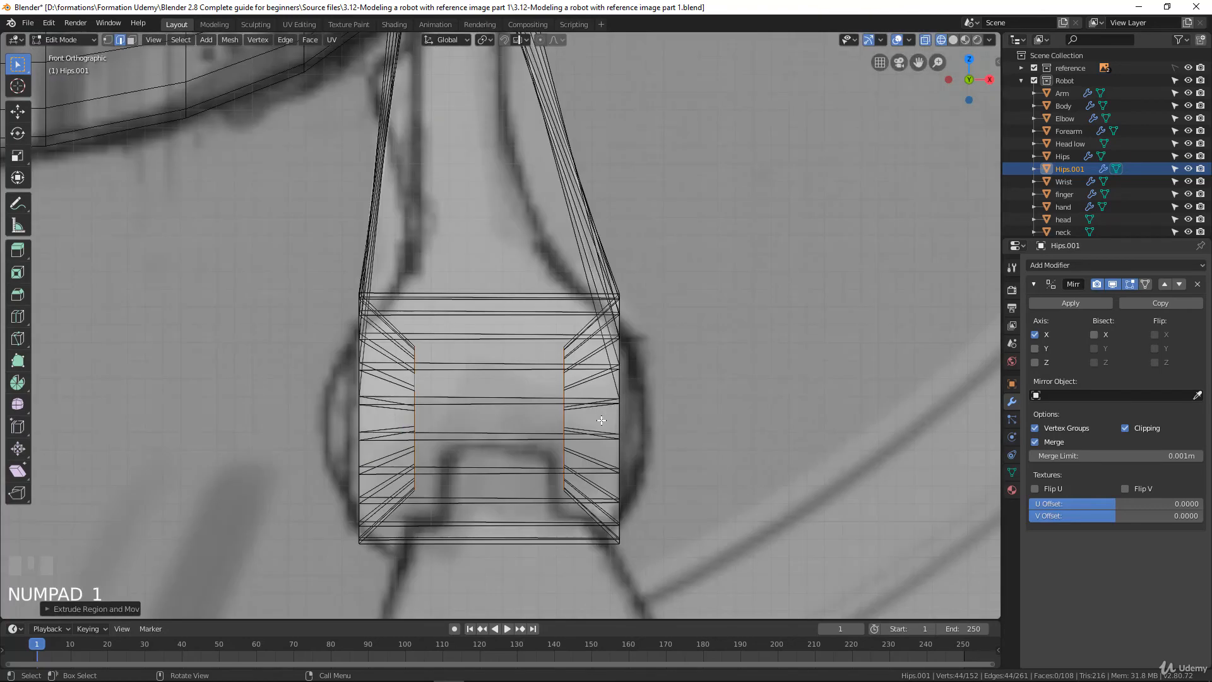
{"action": "key", "text": "s"}
{"action": "key", "text": "x"}
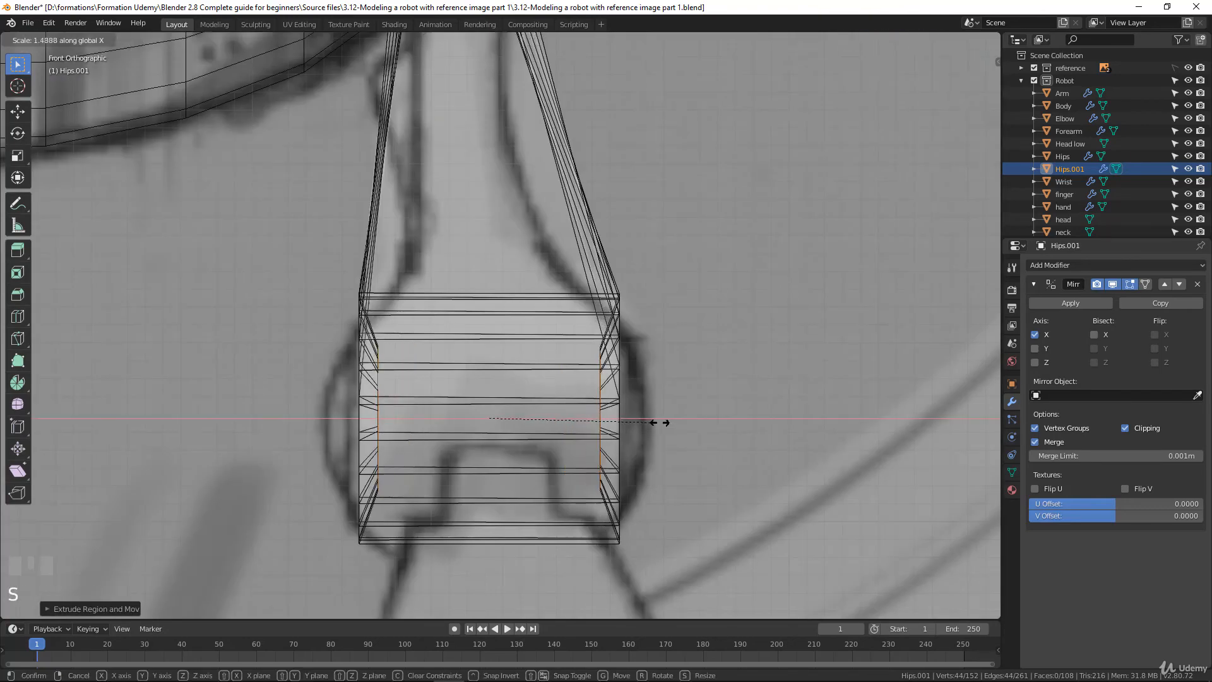
{"action": "left_click", "coordinate": [685, 428]}
Enlarge the inner loops uniformly to thin the rim, and scale them to about 0.8 along X, nearly flush with the knee's ends
{"action": "middle_click_drag", "start_coordinate": [684, 427], "coordinate": [616, 448]}
{"action": "key", "text": "s"}
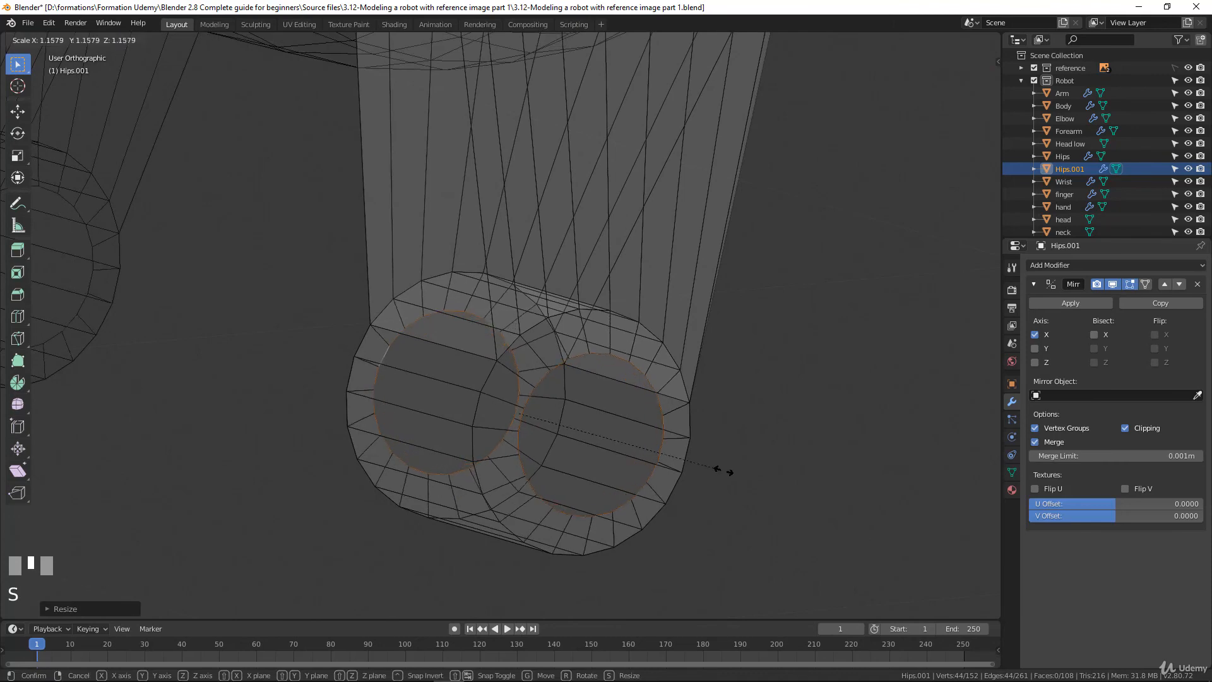
{"action": "left_click", "coordinate": [748, 473]}
{"action": "middle_click_drag", "start_coordinate": [748, 472], "coordinate": [682, 450]}
{"action": "key", "text": "KP_1"}
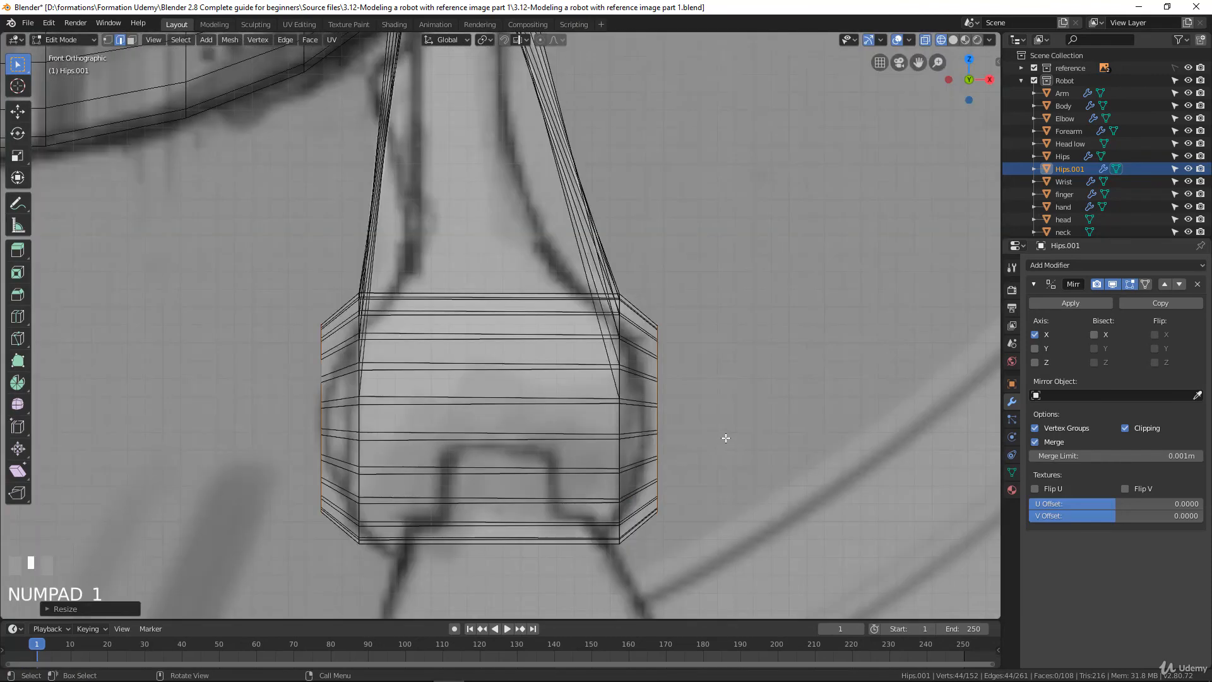
{"action": "key", "text": "s"}
{"action": "key", "text": "x"}
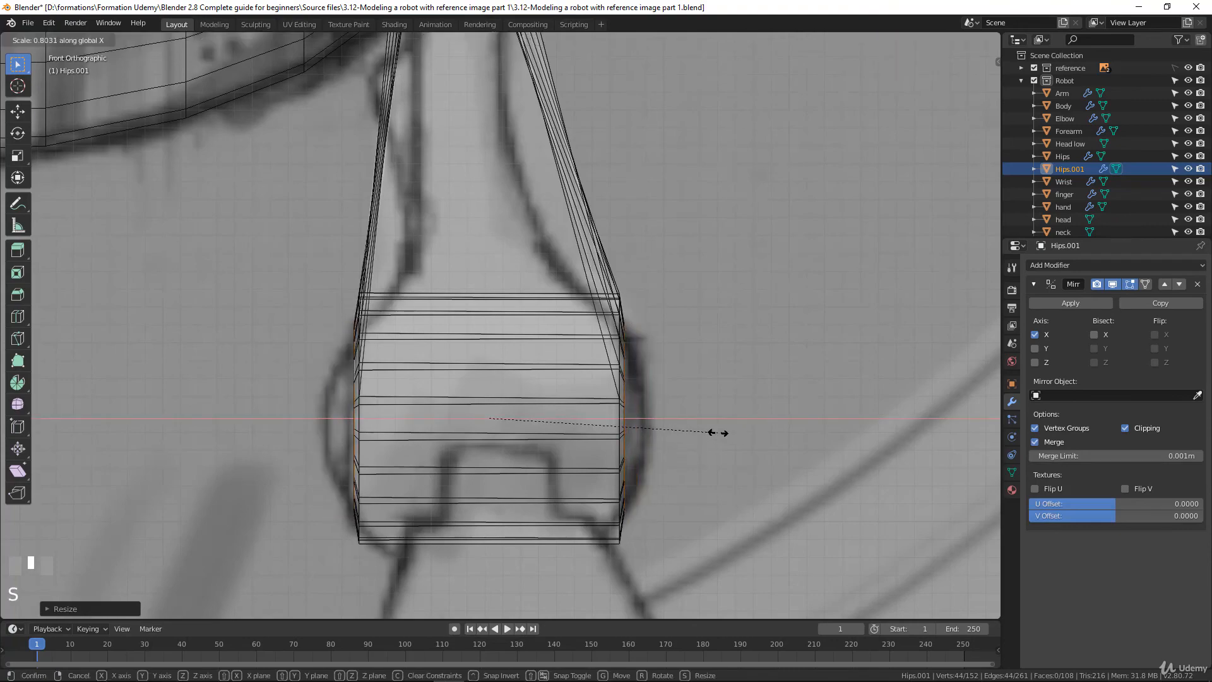
{"action": "left_click", "coordinate": [717, 433]}
Bridge the two inner edge loops with LoopTools to form the hole's wall through the knee
{"action": "middle_click_drag", "start_coordinate": [717, 433], "coordinate": [702, 474]}
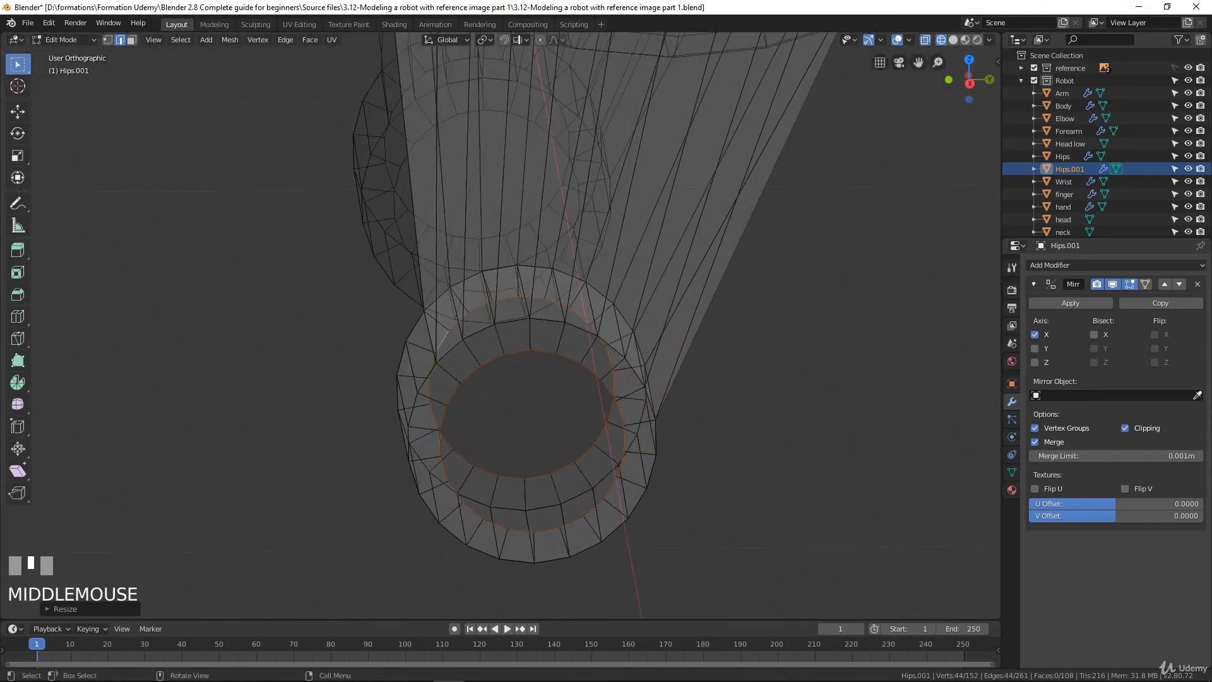
{"action": "right_click", "coordinate": [454, 381]}
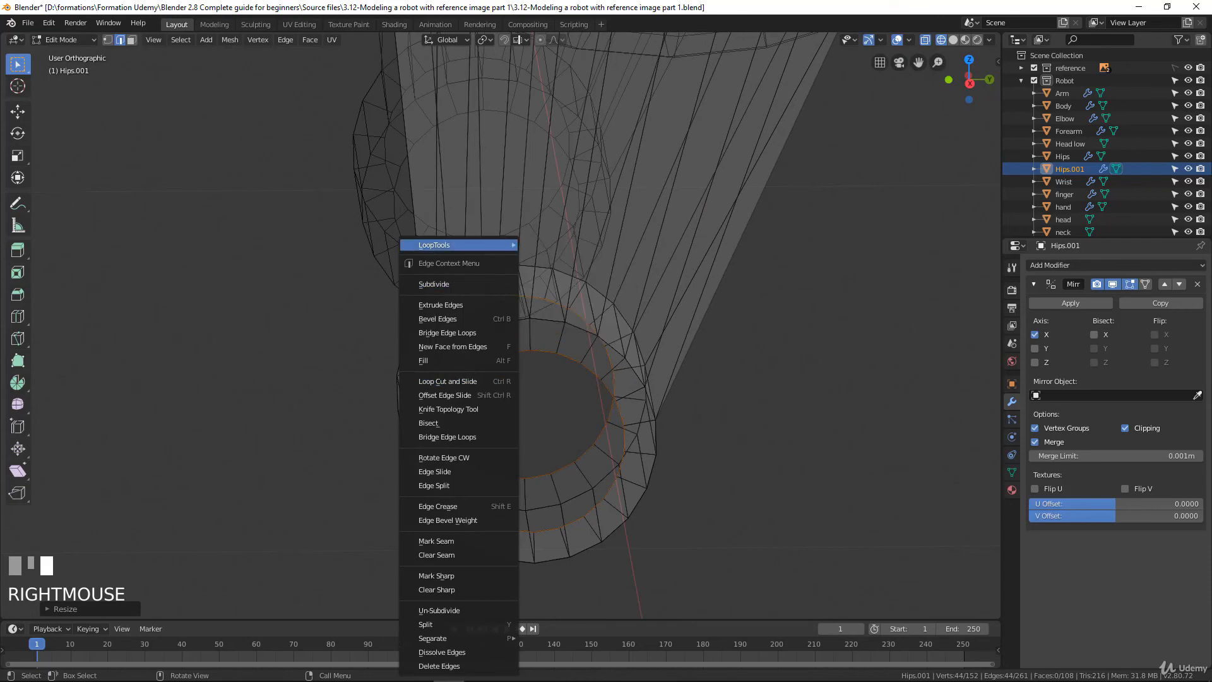
{"action": "left_click", "coordinate": [455, 382]}
{"action": "middle_click_drag", "start_coordinate": [454, 382], "coordinate": [570, 376]}
{"action": "scroll", "coordinate": [570, 376], "scroll_direction": "down", "scroll_amount": 3}
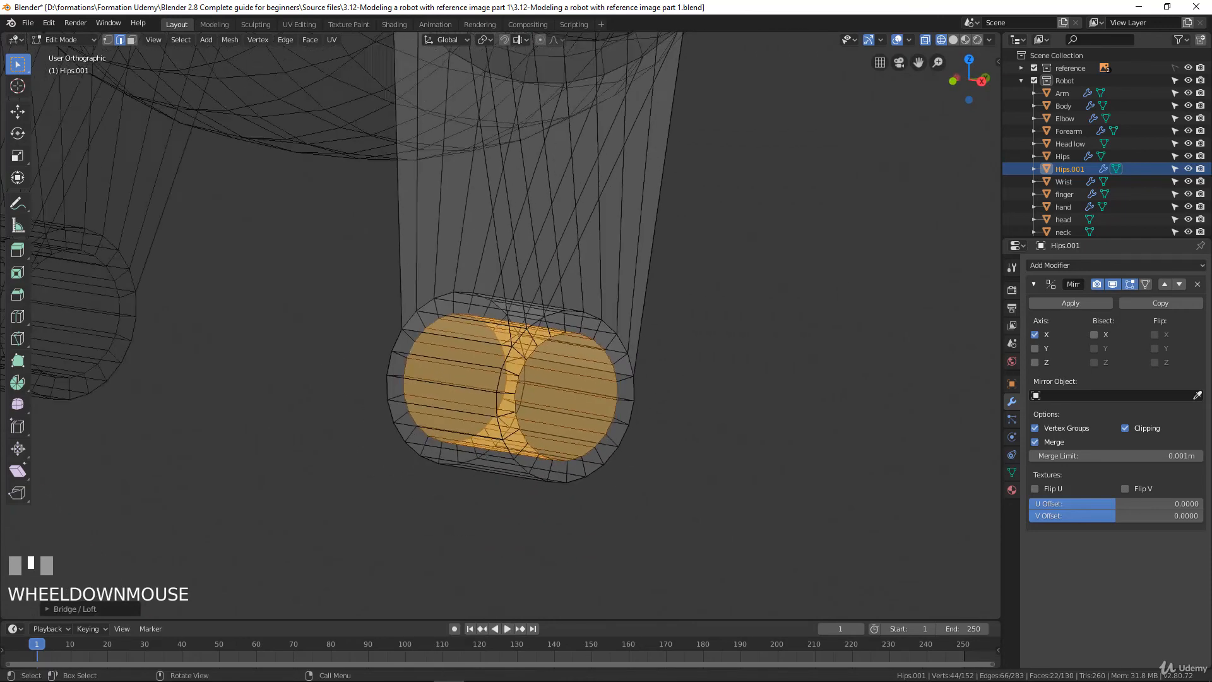
Examine the hollow knee in solid shading and compare it with the side reference drawing in wireframe
{"action": "key", "text": "z"}
{"action": "left_click", "coordinate": [656, 376]}
{"action": "scroll", "coordinate": [650, 376], "scroll_direction": "down", "scroll_amount": 3}
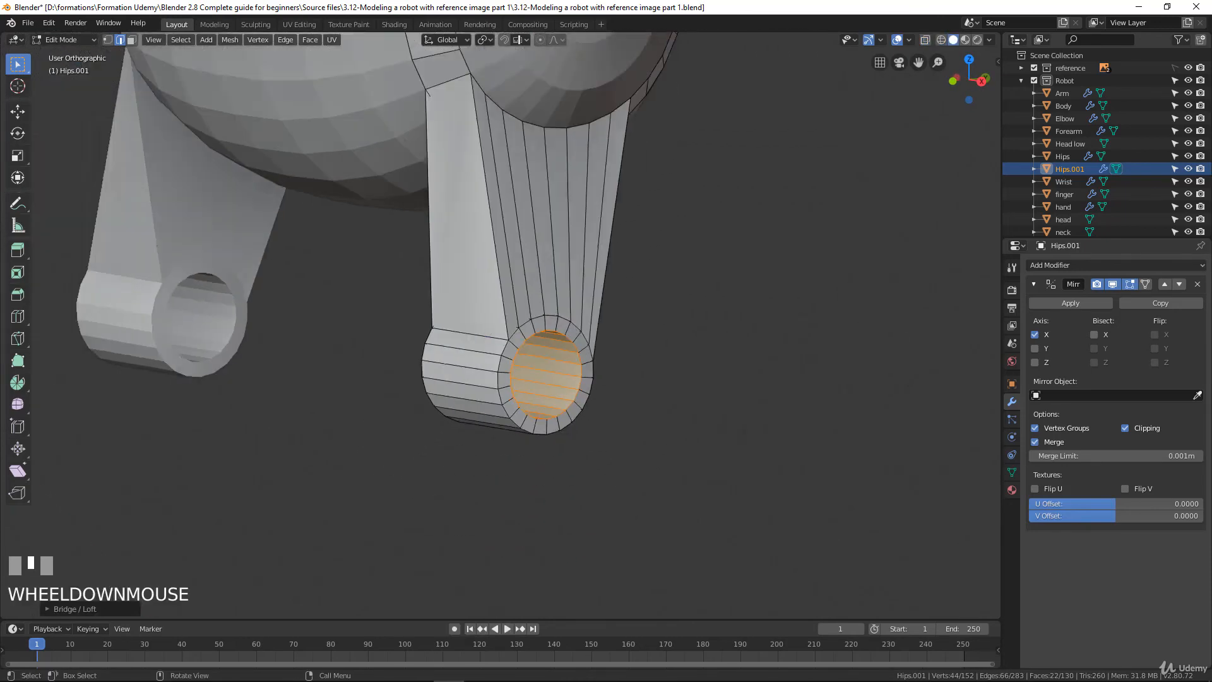
{"action": "mouse_move", "coordinate": [650, 376]}
{"action": "middle_mouse_down"}
{"action": "mouse_move", "coordinate": [436, 362]}
{"action": "mouse_move", "coordinate": [571, 353]}
{"action": "middle_mouse_up"}
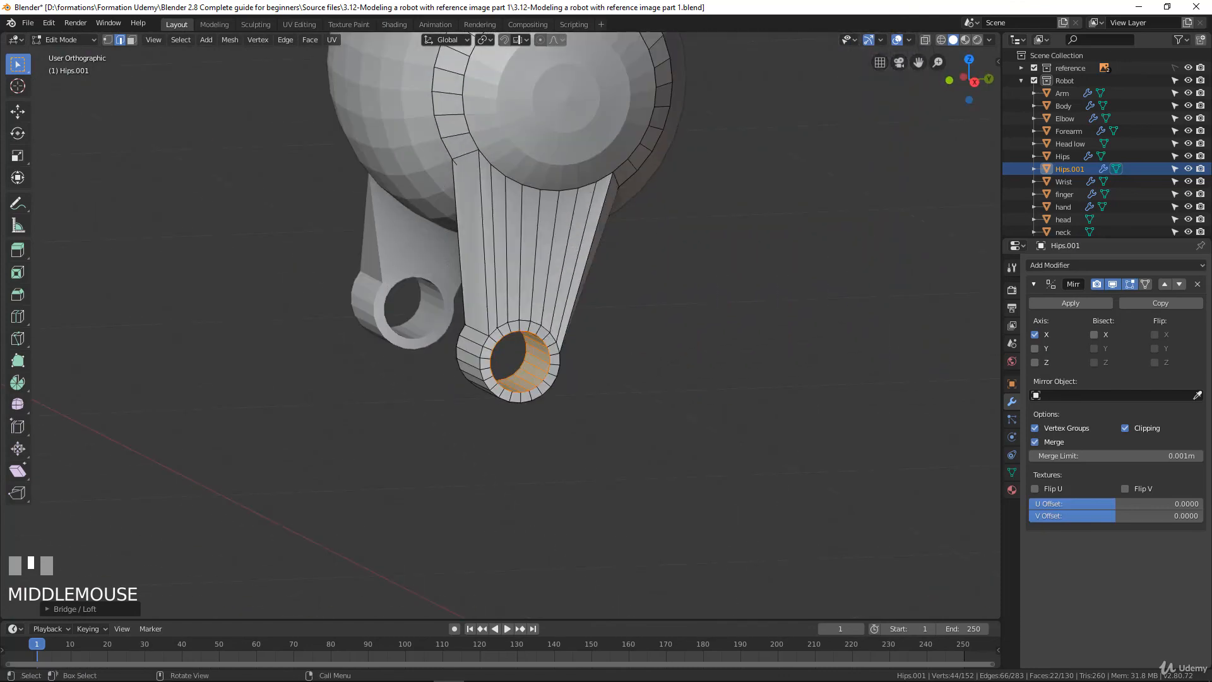
{"action": "key", "text": "KP_3"}
{"action": "key", "text": "z"}
{"action": "left_click", "coordinate": [470, 276]}
{"action": "scroll", "coordinate": [470, 278], "scroll_direction": "up", "scroll_amount": 1}
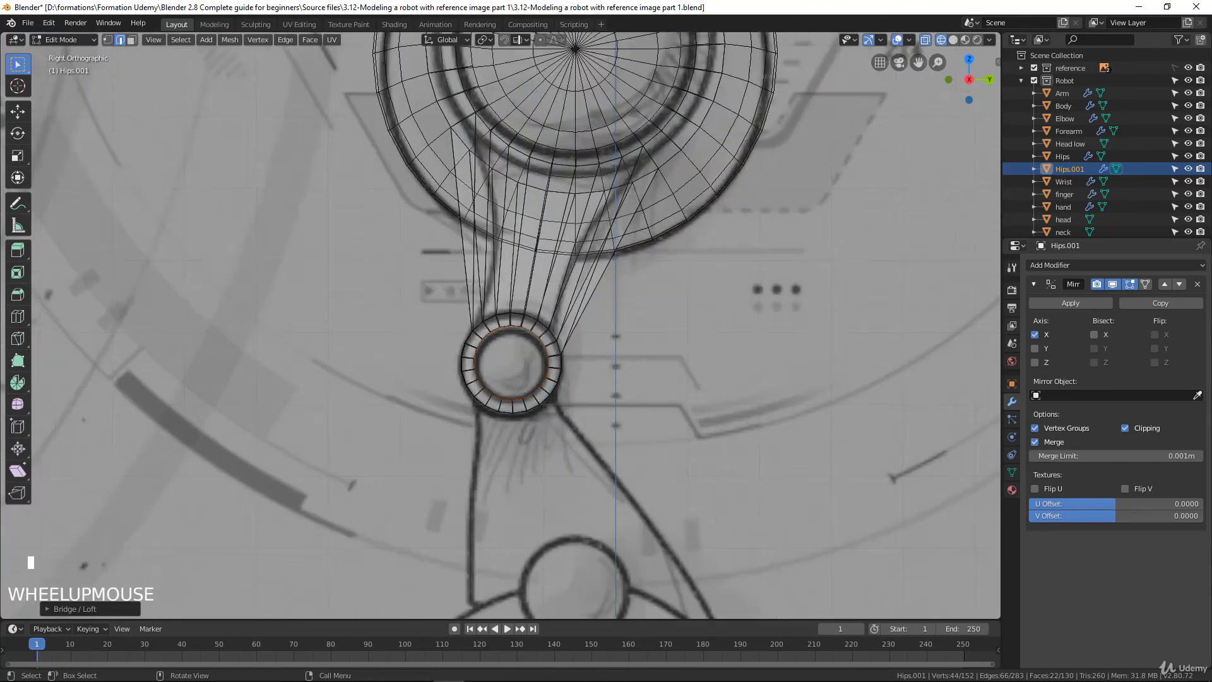
{"action": "scroll", "coordinate": [493, 330], "scroll_direction": "up", "scroll_amount": 1}
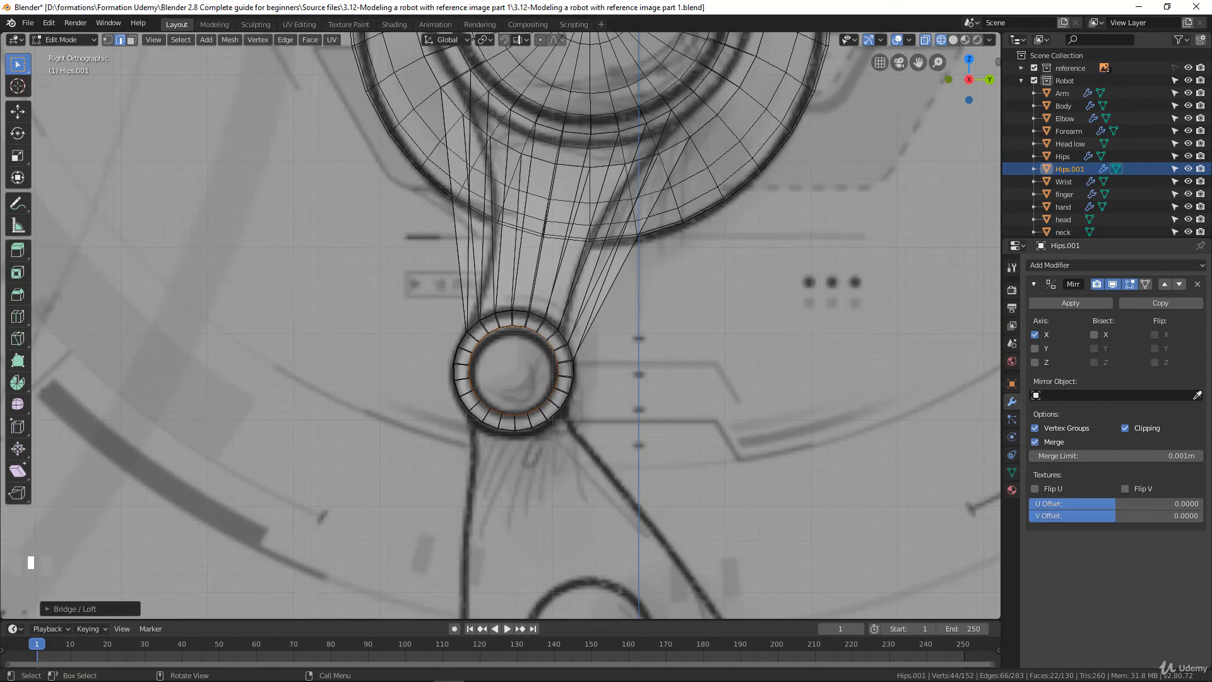
{"action": "scroll", "coordinate": [513, 373], "scroll_direction": "up", "scroll_amount": 1}
In the front view, add a loop cut around the upper leg between the hip and the knee
{"action": "key", "text": "KP_1"}
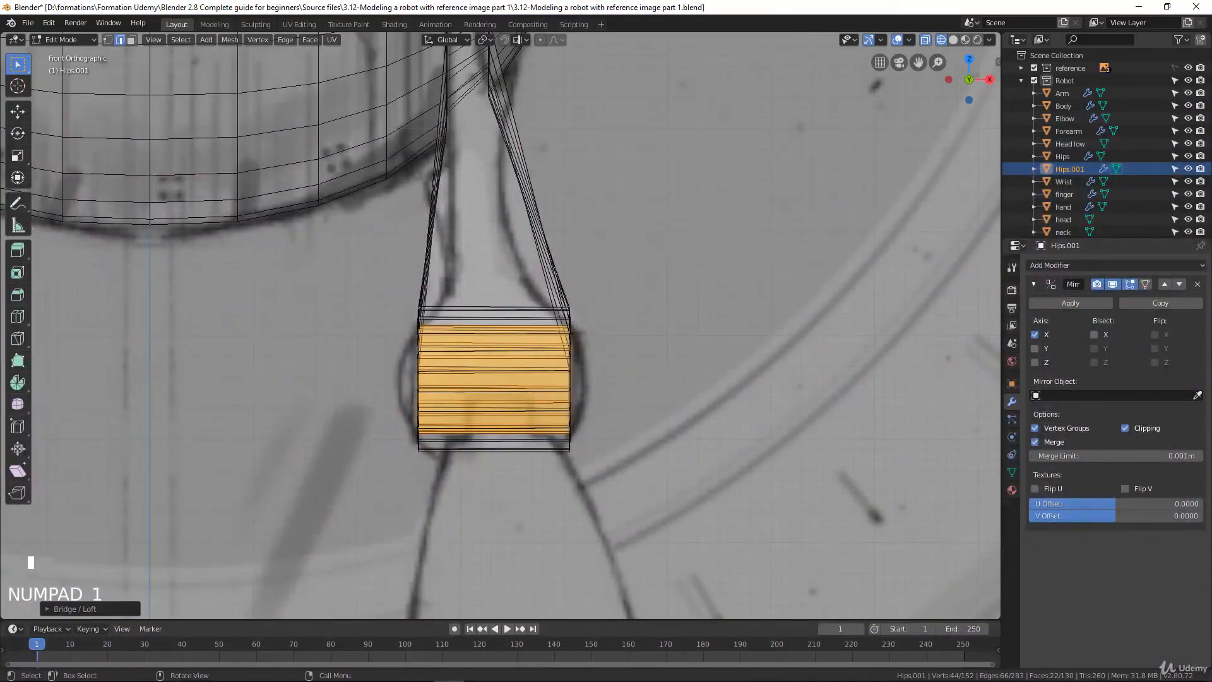
{"action": "scroll", "coordinate": [500, 325], "scroll_direction": "down", "scroll_amount": 3}
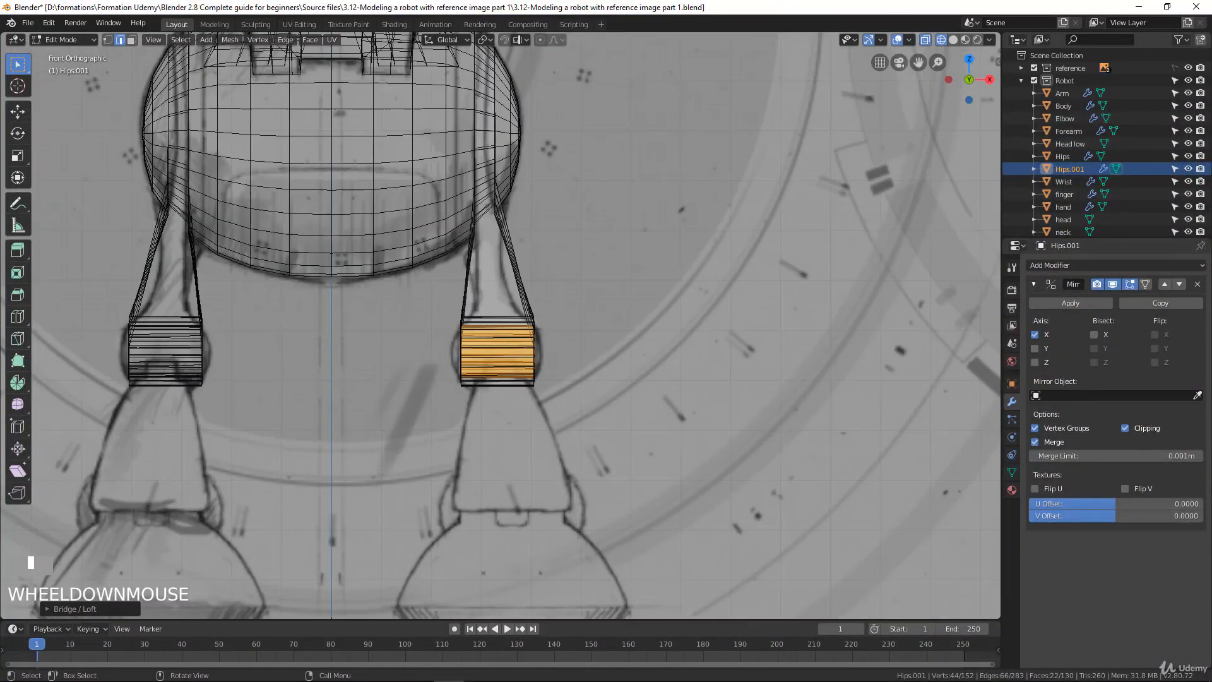
{"action": "scroll", "coordinate": [501, 325], "scroll_direction": "up", "scroll_amount": 1}
{"action": "middle_click_drag", "start_coordinate": [501, 353], "coordinate": [505, 335], "text": "shift"}
{"action": "scroll", "coordinate": [501, 325], "scroll_direction": "up", "scroll_amount": 2}
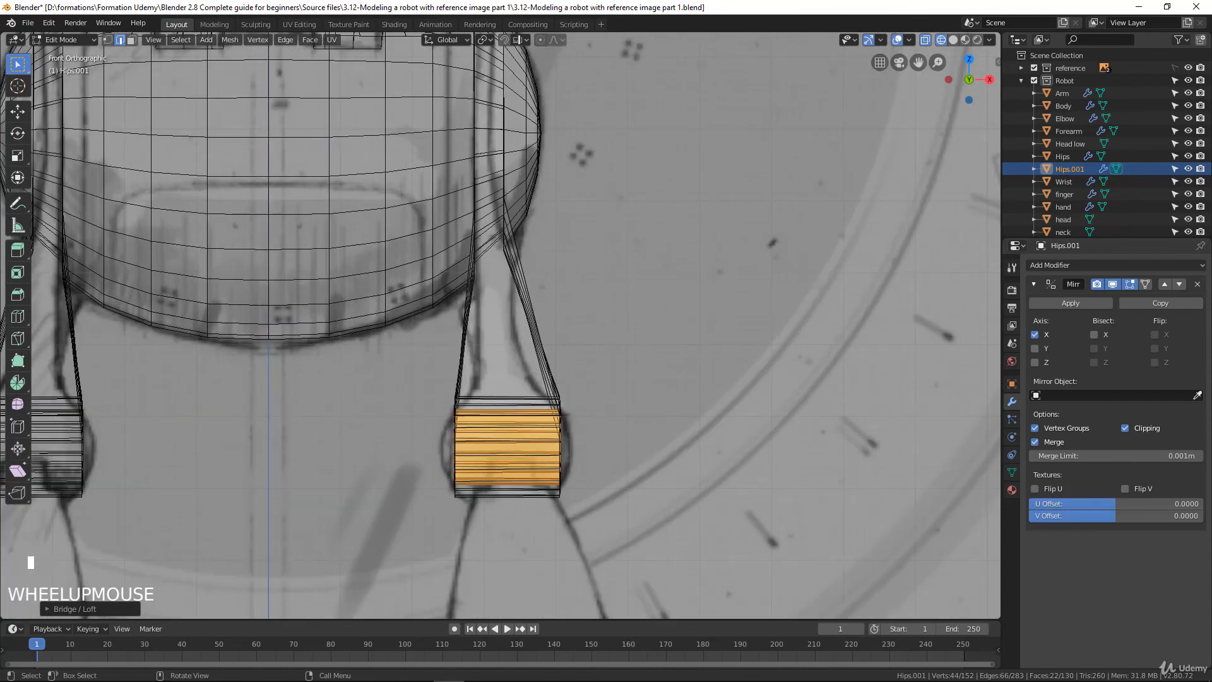
{"action": "key", "text": "ctrl+r"}
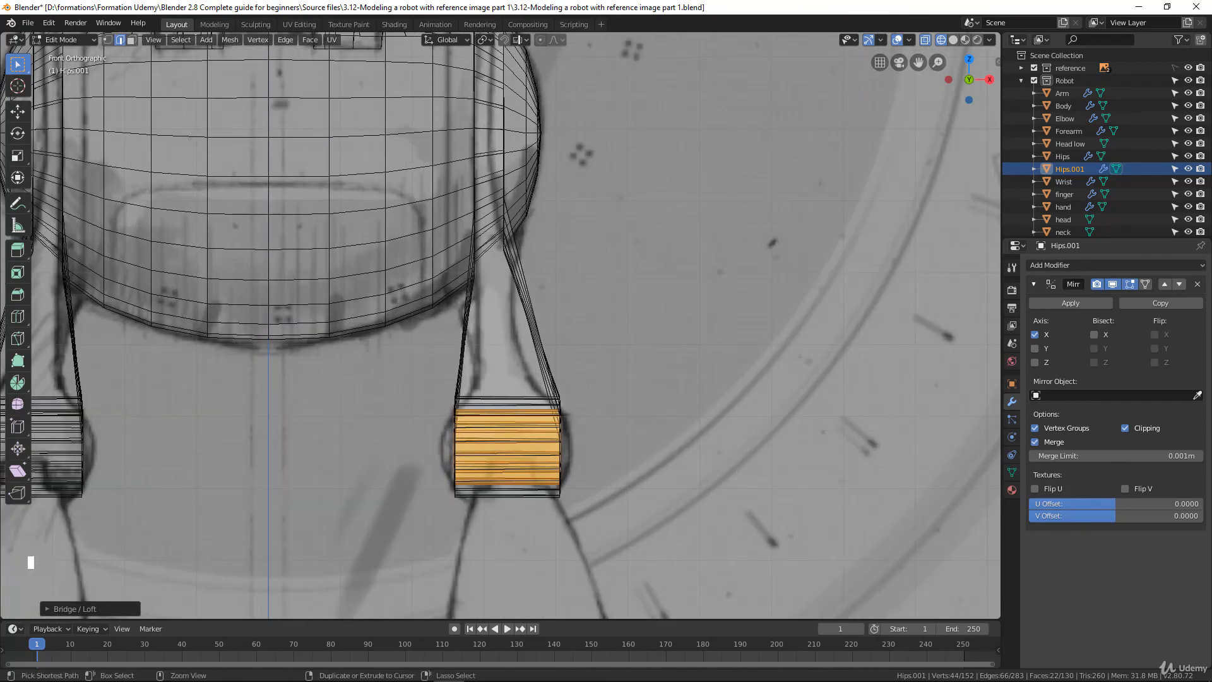
{"action": "left_click", "coordinate": [532, 314]}
{"action": "left_click", "coordinate": [534, 321]}
{"action": "scroll", "coordinate": [534, 321], "scroll_direction": "up", "scroll_amount": 4}
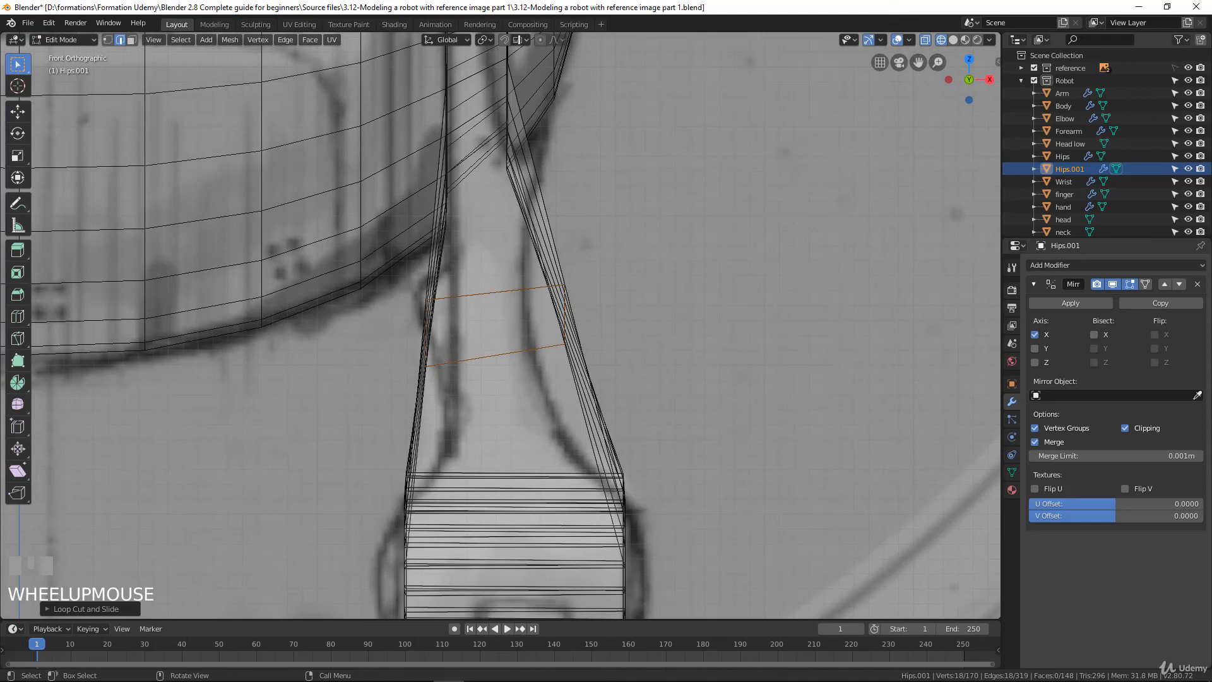
Scale the new leg loop to about 0.65, and by about 0.92 along Y in the side view, to match the drawn leg
{"action": "key", "text": "s"}
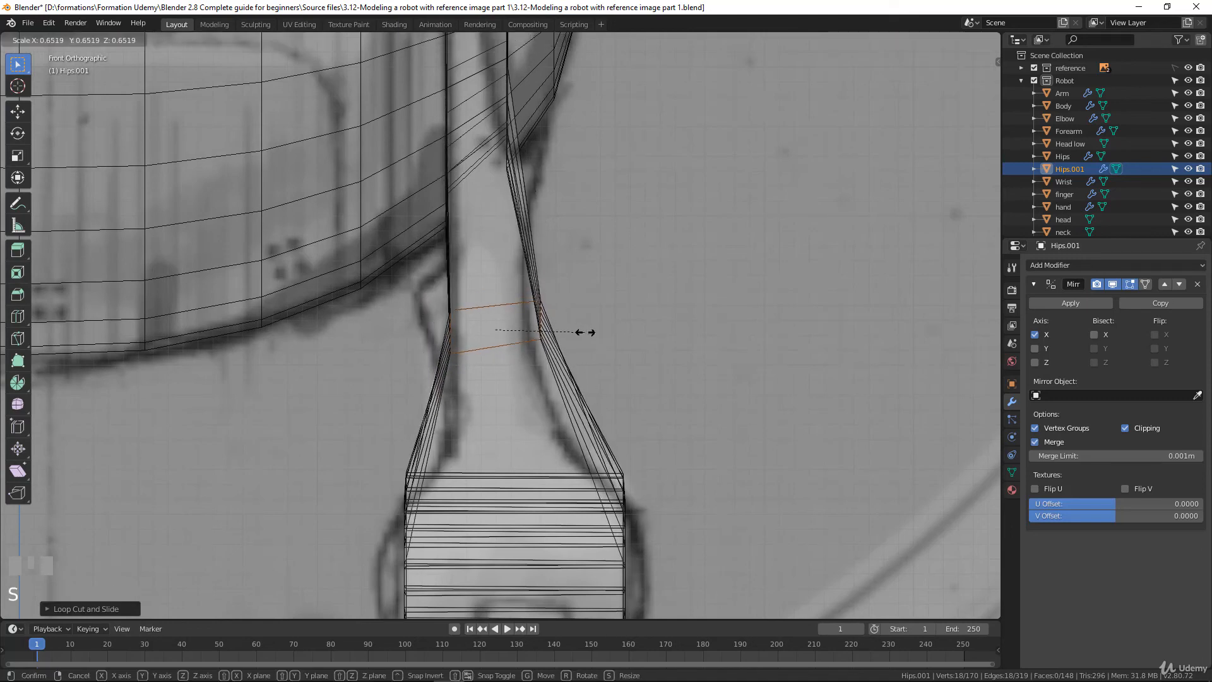
{"action": "left_click", "coordinate": [585, 332]}
{"action": "key", "text": "KP_3"}
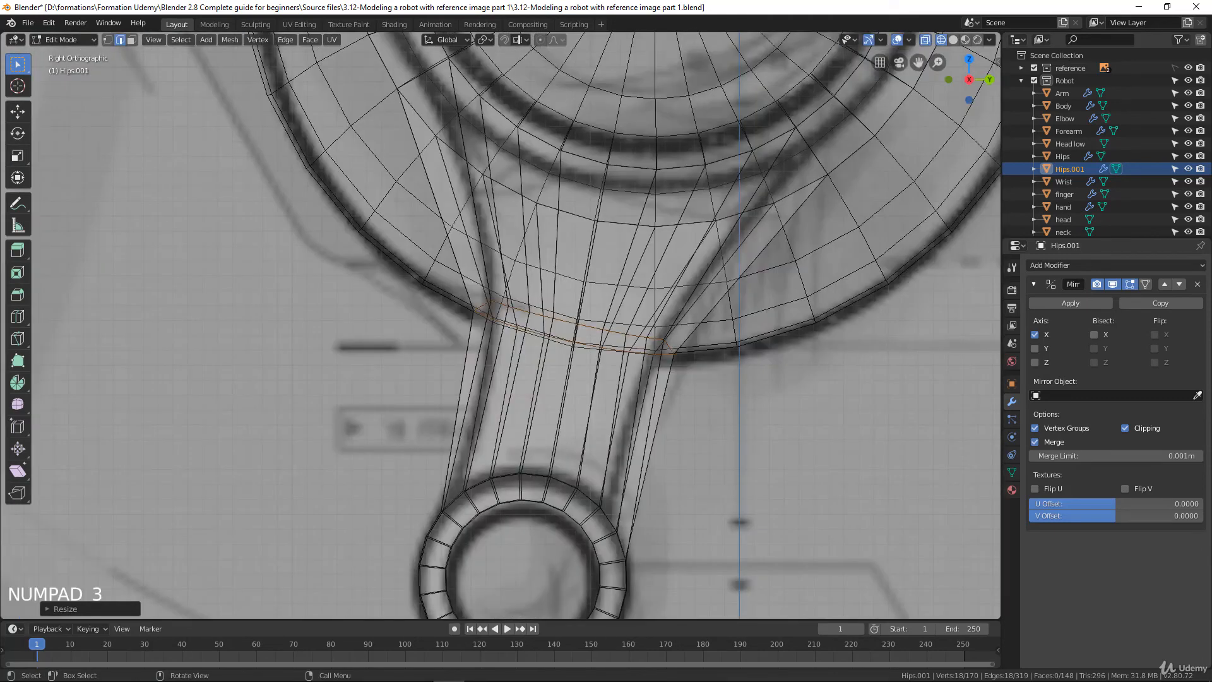
{"action": "key", "text": "s"}
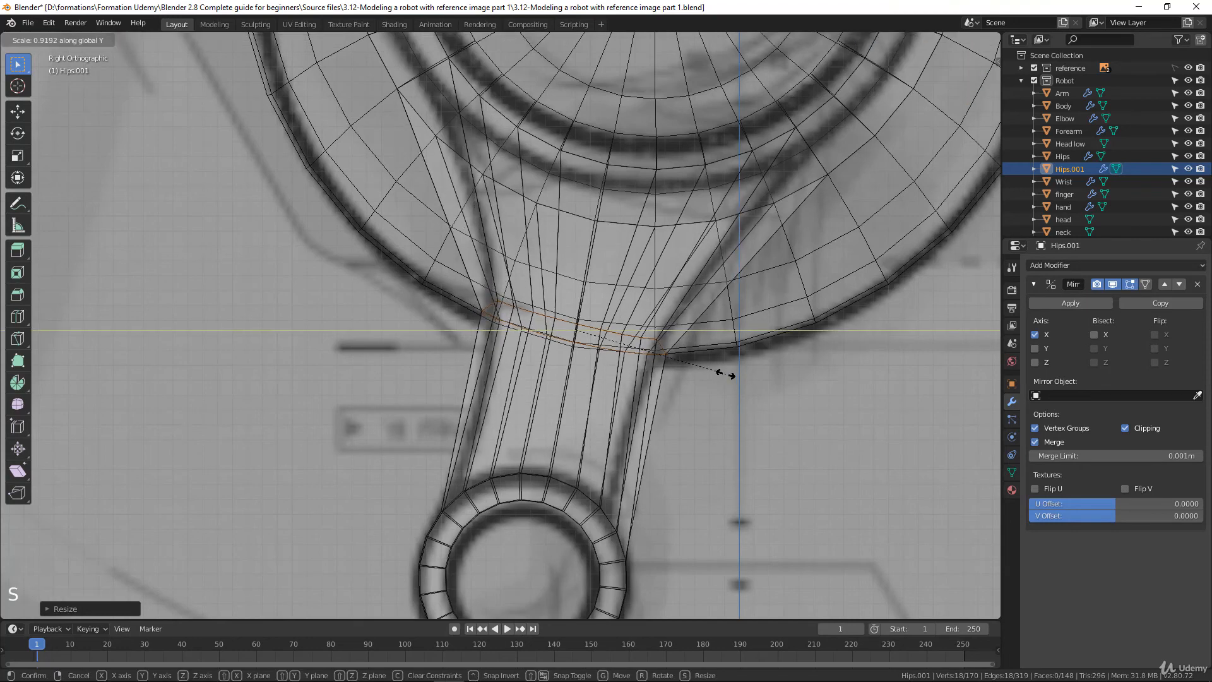
{"action": "left_click", "coordinate": [717, 370]}
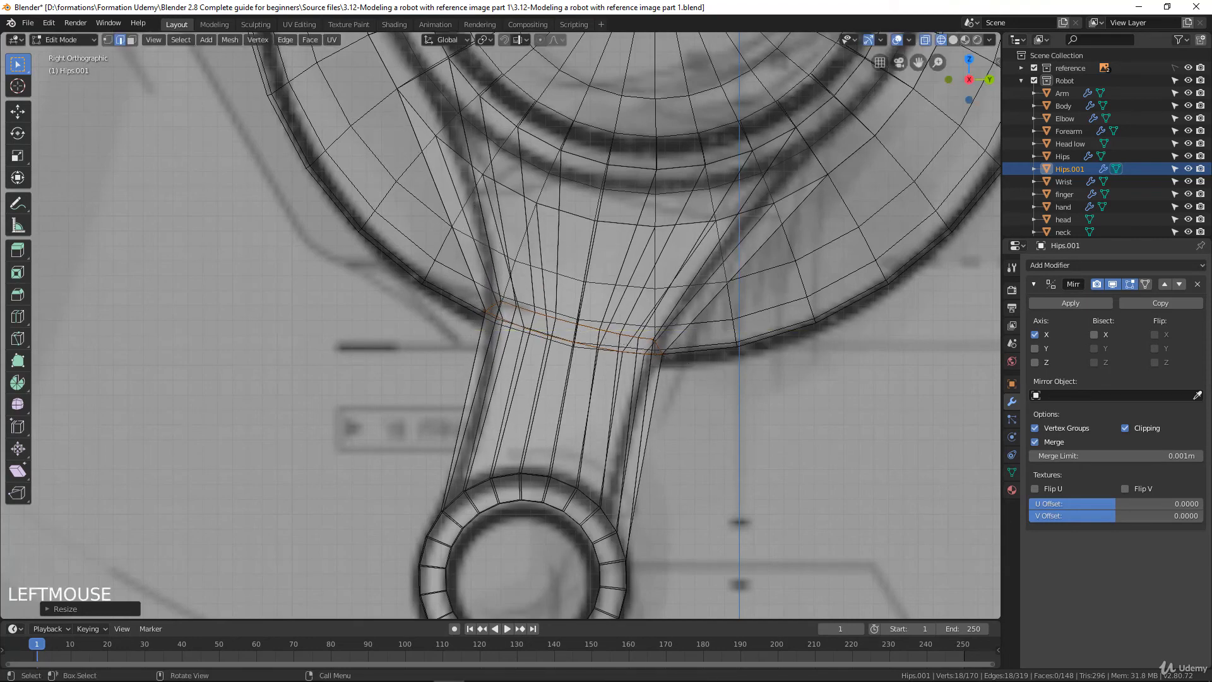
Scale the selected leg loop at the hip's lower rim to about 0.95 to match the side drawing
{"action": "key", "text": "s"}
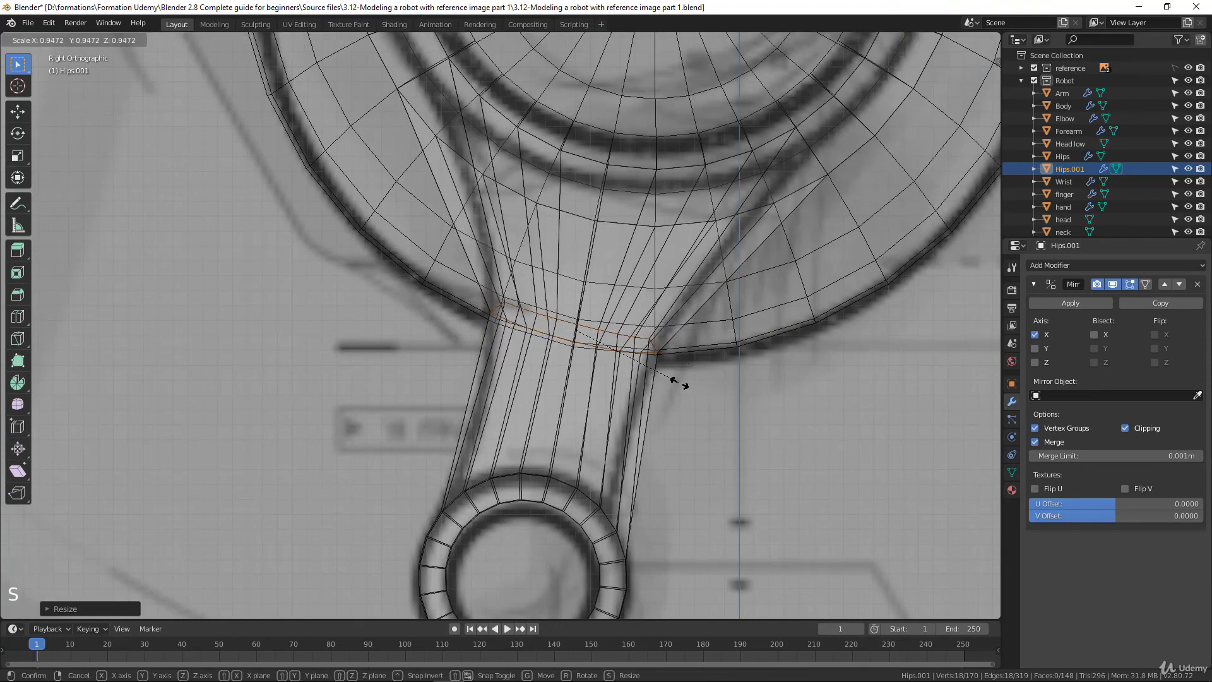
{"action": "left_click", "coordinate": [679, 383]}
{"action": "scroll", "coordinate": [679, 383], "scroll_direction": "down", "scroll_amount": 3}
{"action": "scroll", "coordinate": [679, 382], "scroll_direction": "up", "scroll_amount": 3}
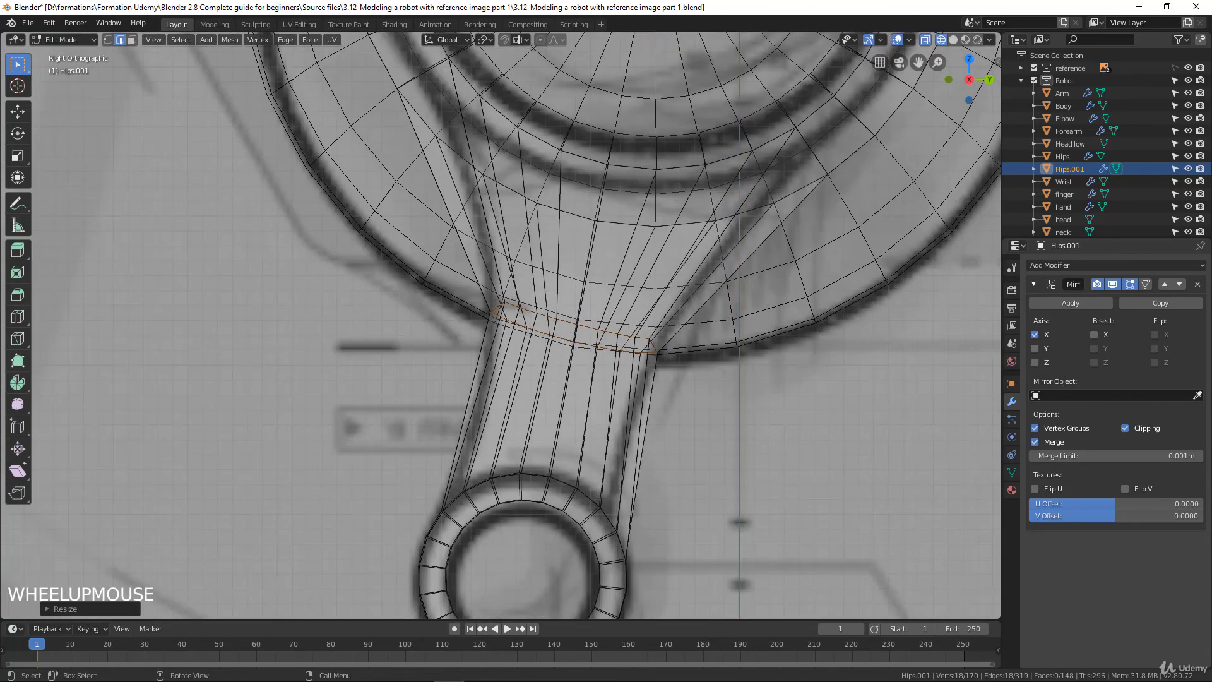
Add two evenly spaced loop cuts across the flared upper part of the leg, above the existing leg loop
{"action": "middle_click_drag", "start_coordinate": [679, 382], "coordinate": [599, 436], "text": "shift"}
{"action": "key", "text": "ctrl"}
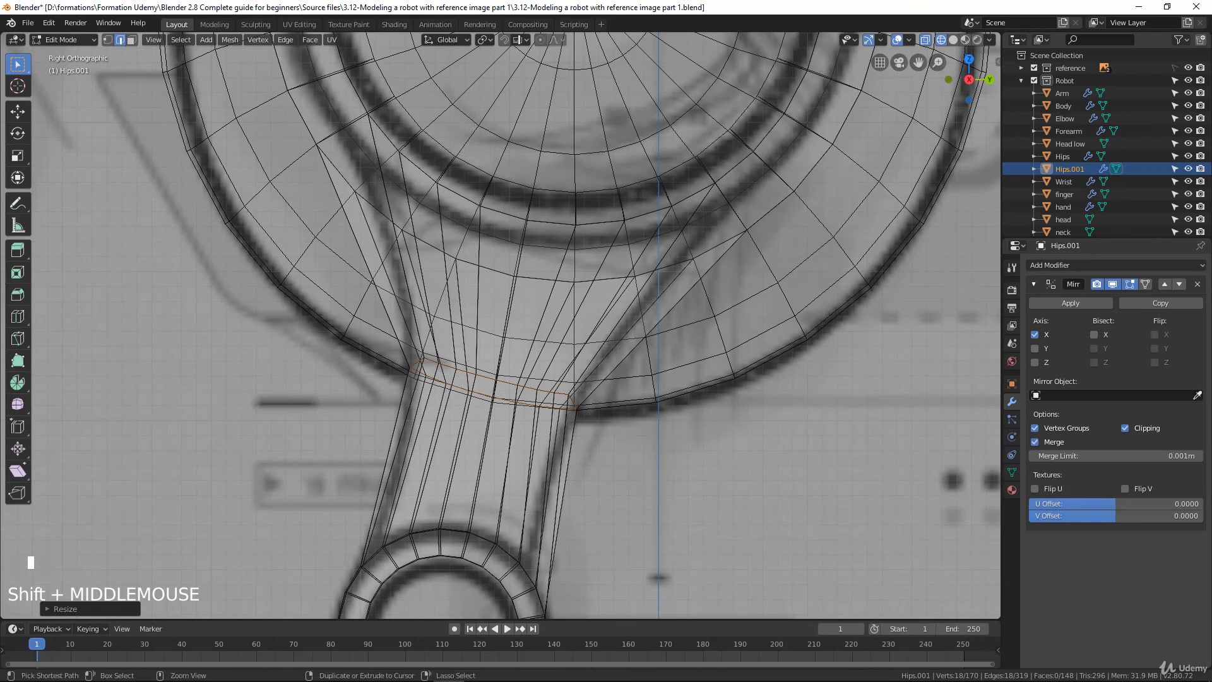
{"action": "key", "text": "ctrl+r"}
{"action": "scroll", "coordinate": [517, 297], "scroll_direction": "up", "scroll_amount": 1}
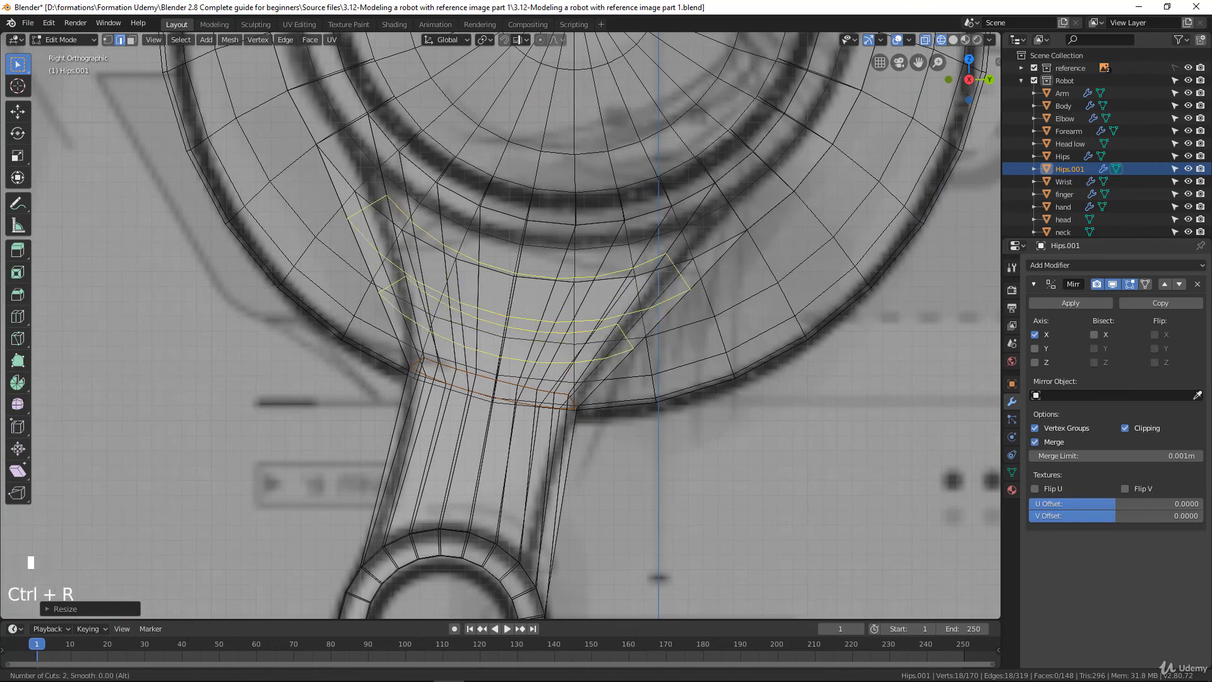
{"action": "left_click", "coordinate": [622, 311]}
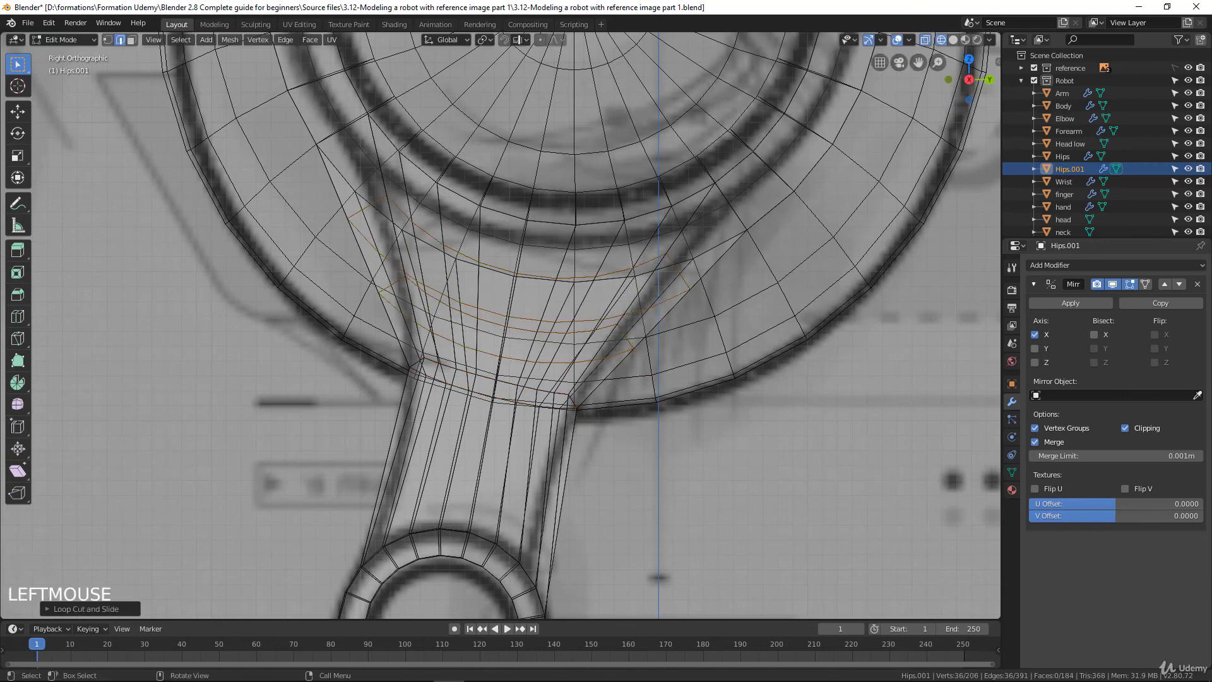
In vertex mode, select the lower of the two new loops and scale it down along Y to the drawn outline
{"action": "left_click", "coordinate": [107, 39]}
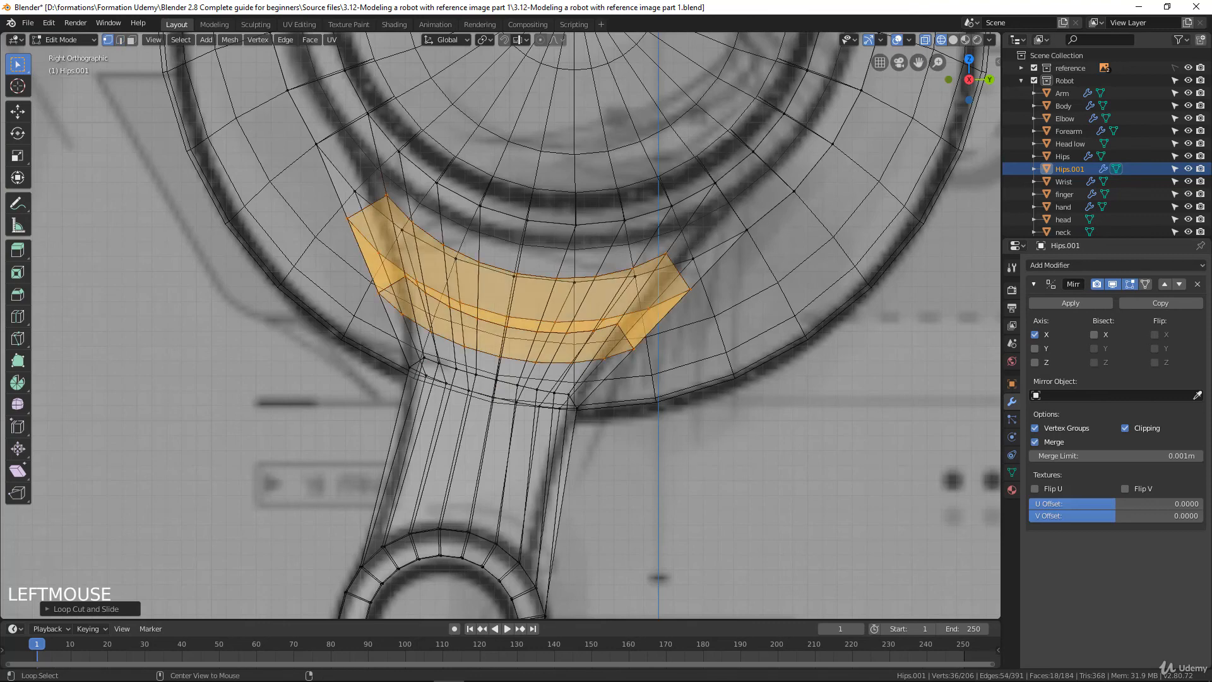
{"action": "left_click", "coordinate": [607, 353], "text": "alt"}
{"action": "left_click", "coordinate": [616, 324], "text": "alt"}
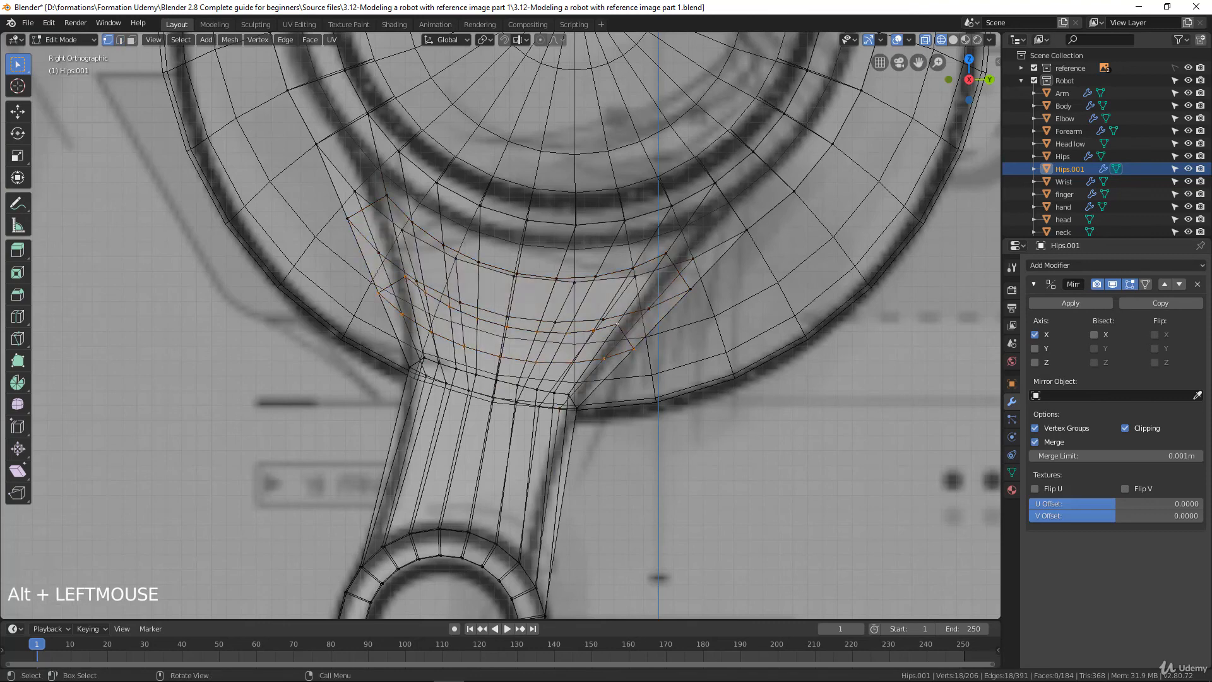
{"action": "key", "text": "s"}
{"action": "key", "text": "y"}
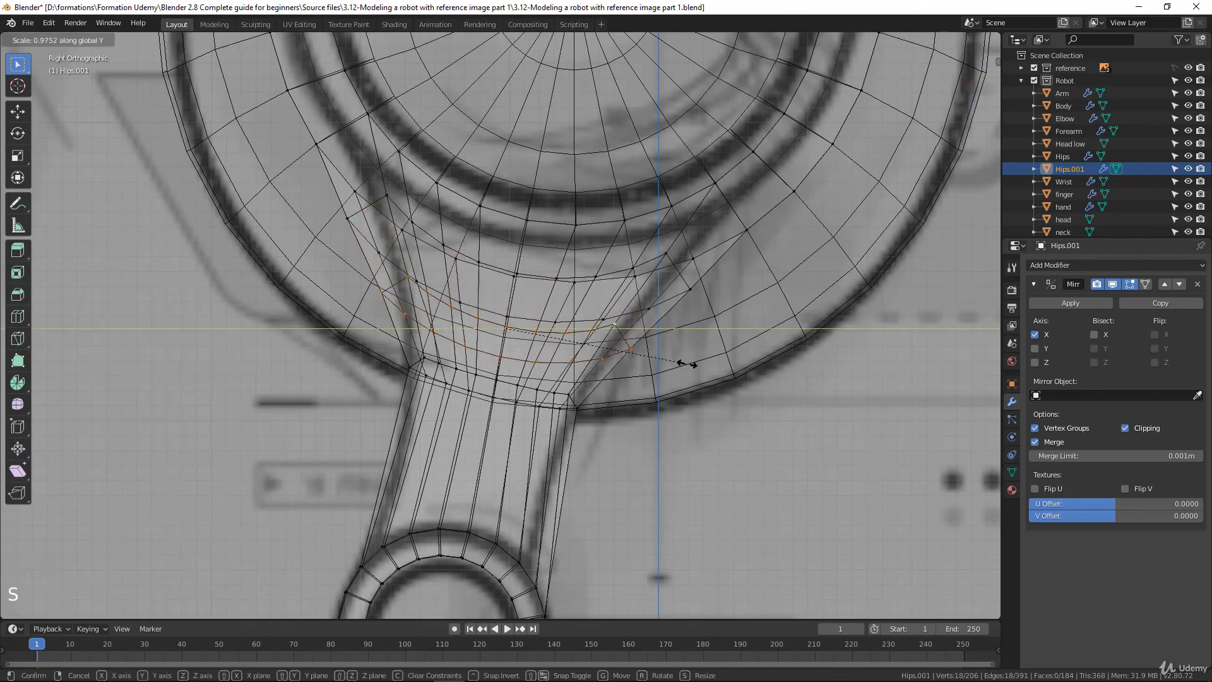
{"action": "left_click", "coordinate": [666, 361]}
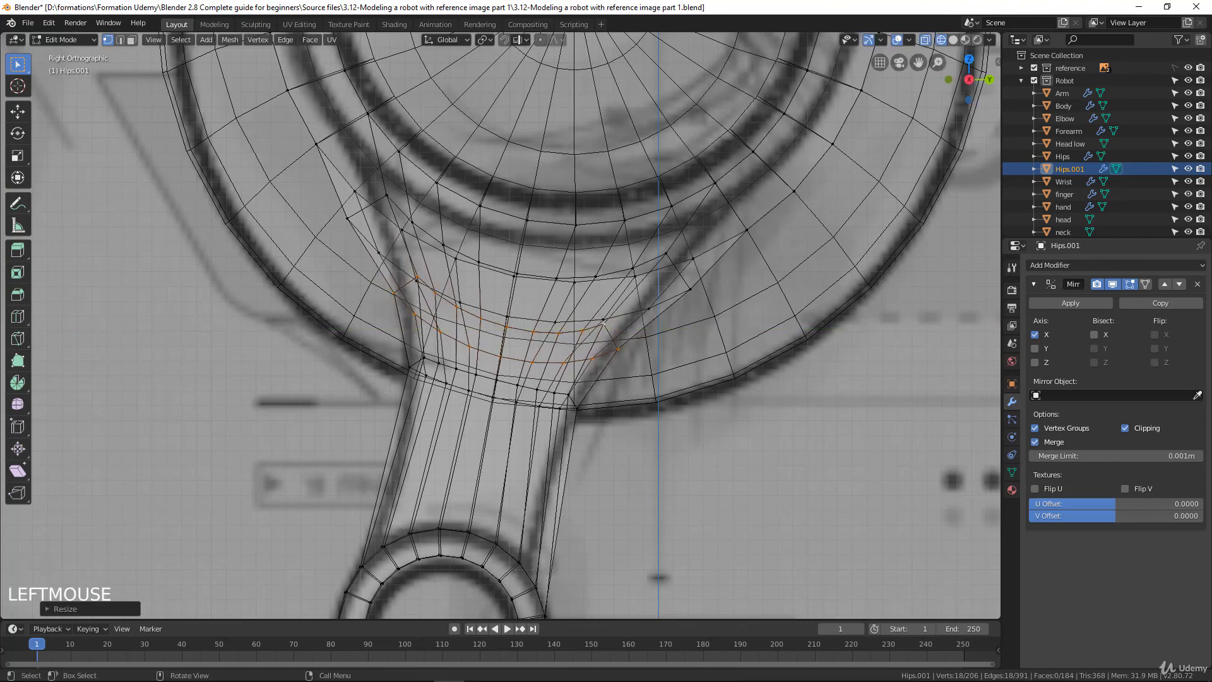
In the front view, scale the same loop to about 0.95 along X to match the drawn leg thickness
{"action": "key", "text": "KP_1"}
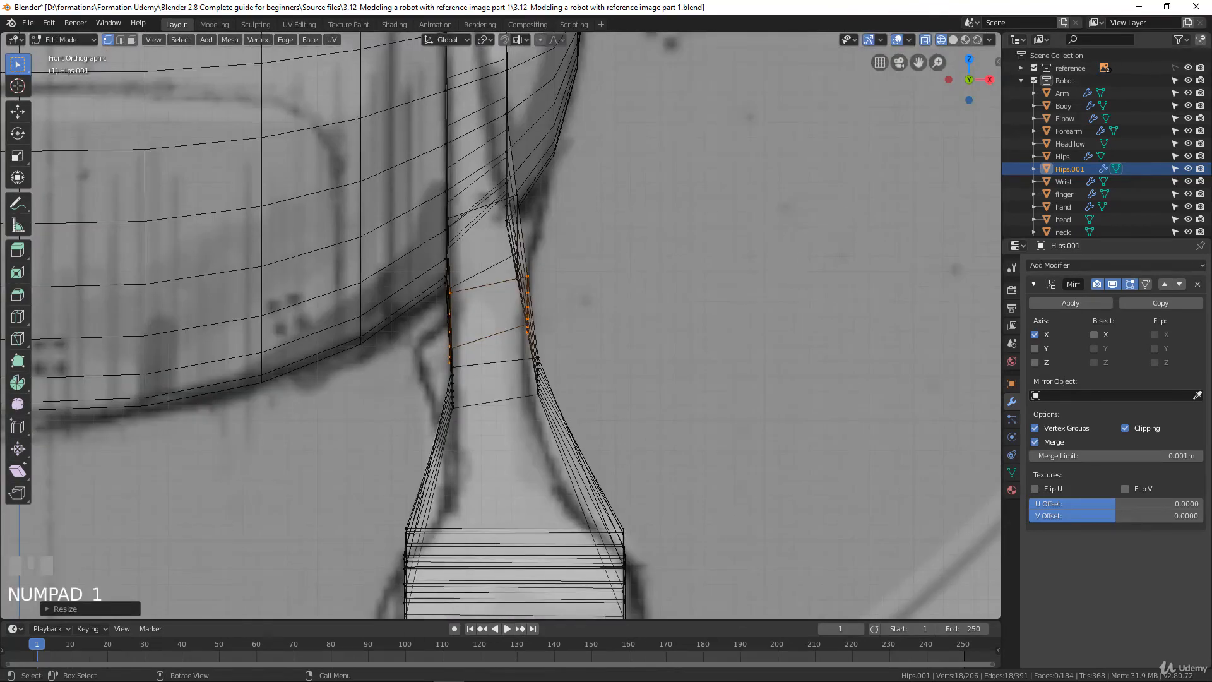
{"action": "scroll", "coordinate": [500, 325], "scroll_direction": "down", "scroll_amount": 3}
{"action": "scroll", "coordinate": [500, 326], "scroll_direction": "up", "scroll_amount": 3}
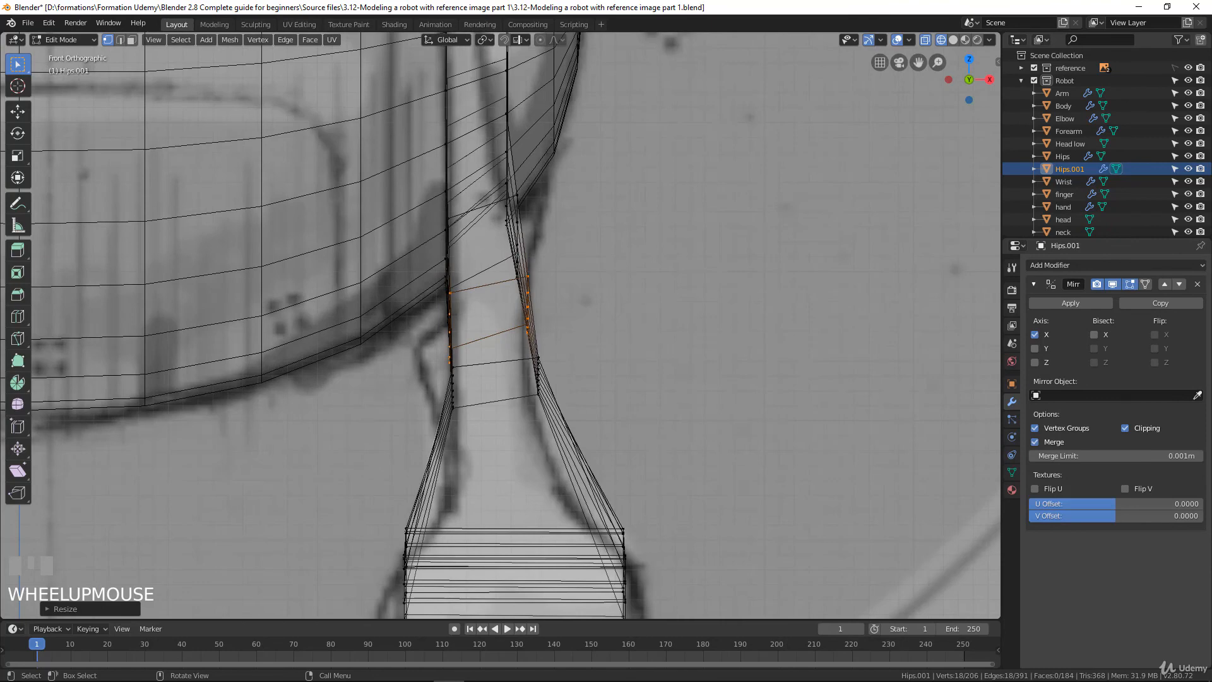
{"action": "key", "text": "s"}
{"action": "key", "text": "x"}
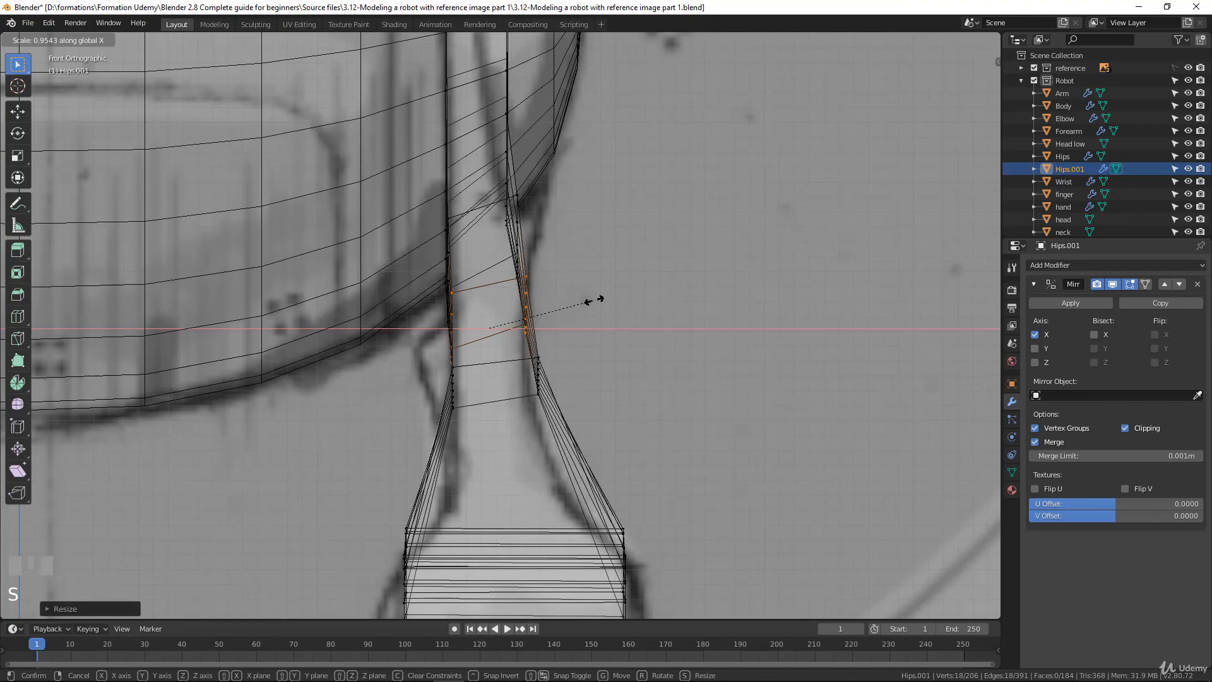
{"action": "middle_click_drag", "start_coordinate": [593, 299], "coordinate": [606, 324]}
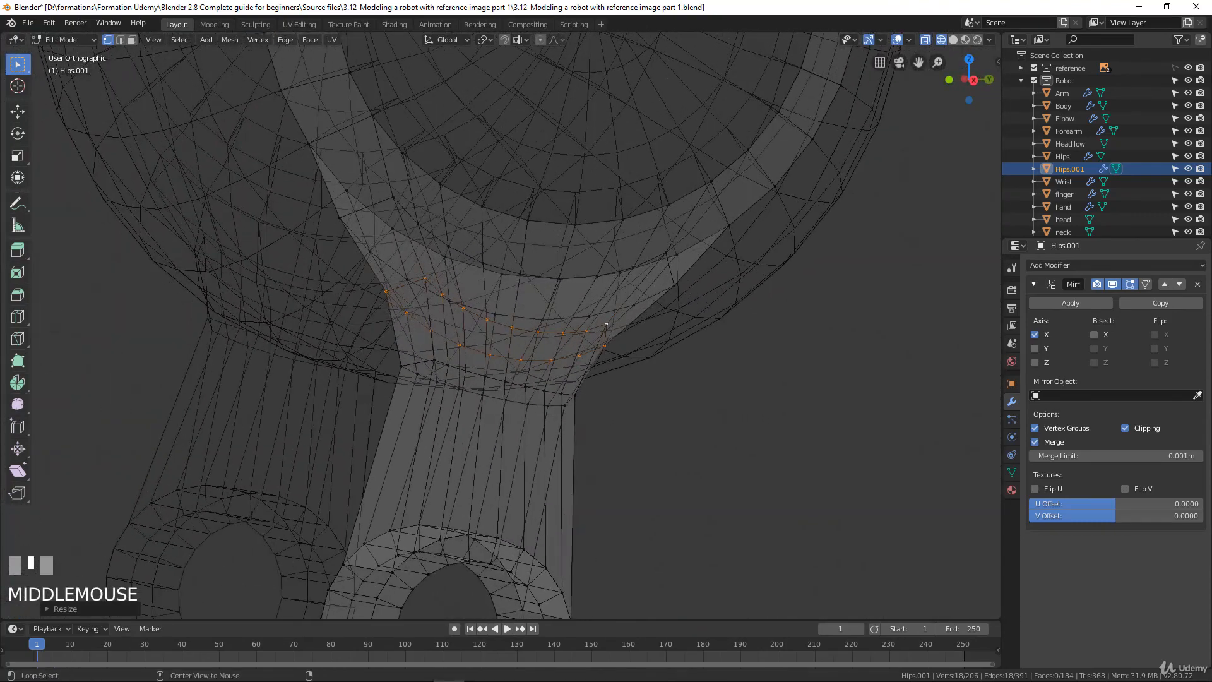
Select the upper of the two new loops, scale it to about 0.92 along Y in the side view, and check it in solid shading
{"action": "left_click", "coordinate": [597, 276], "text": "alt"}
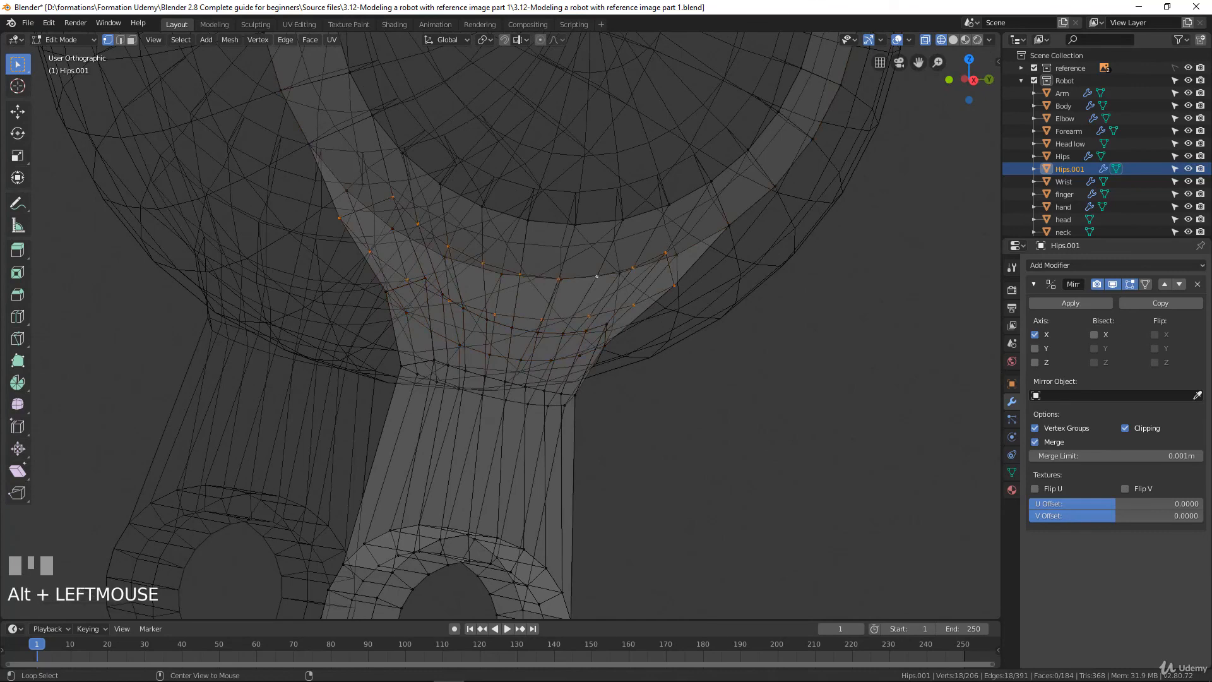
{"action": "key", "text": "KP_3"}
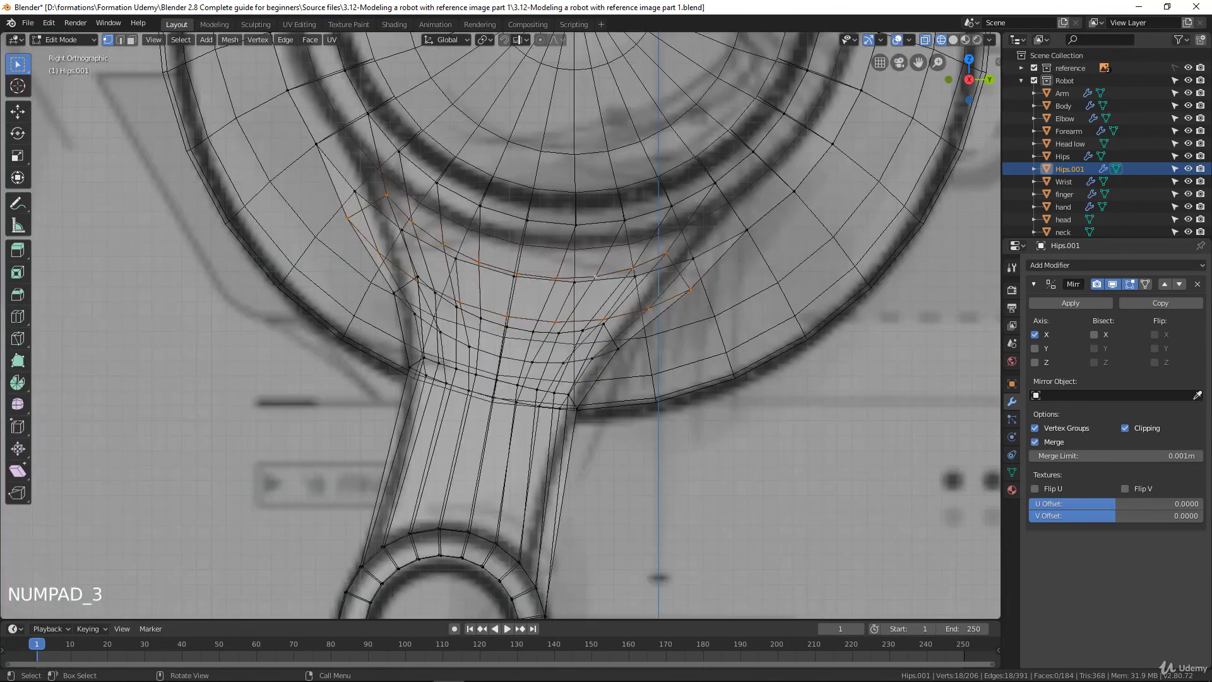
{"action": "key", "text": "s"}
{"action": "key", "text": "x"}
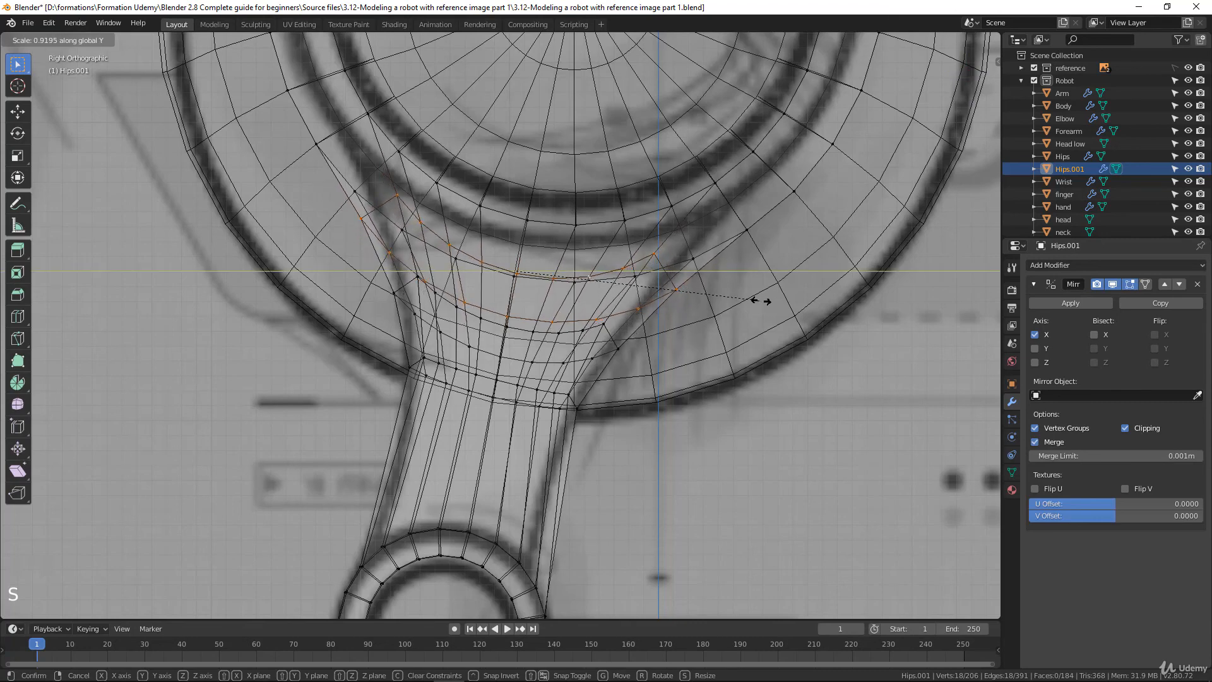
{"action": "left_click", "coordinate": [758, 297]}
{"action": "key", "text": "z"}
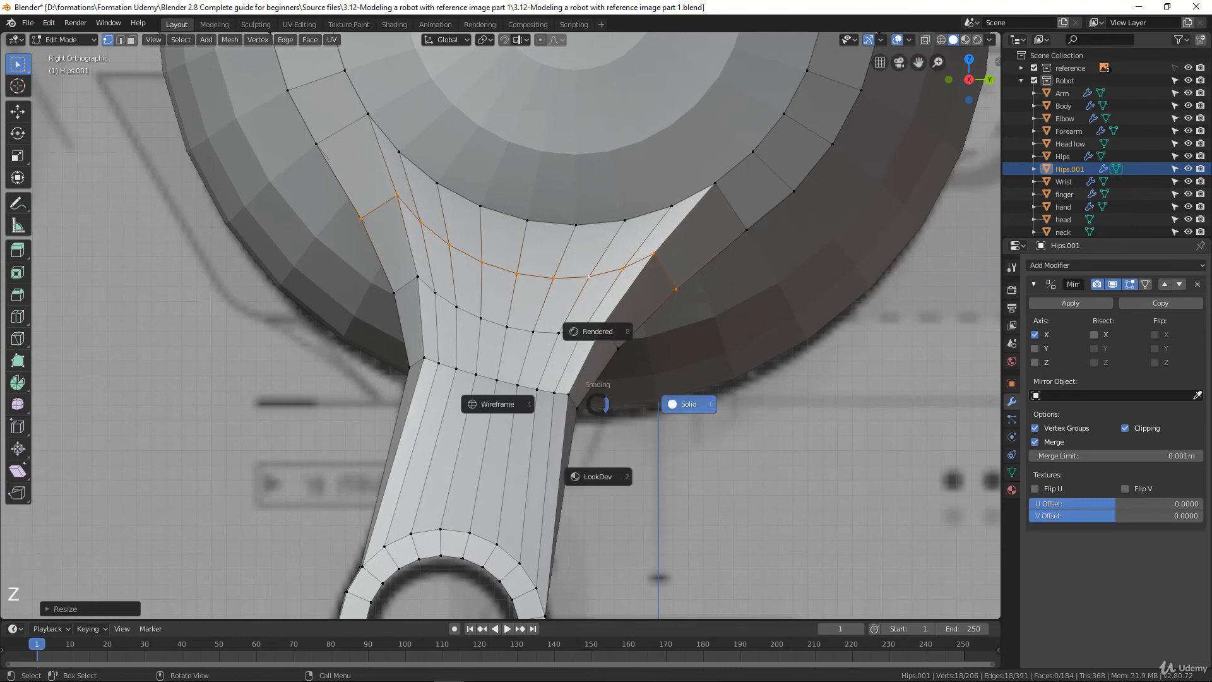
{"action": "left_click", "coordinate": [498, 404]}
{"action": "scroll", "coordinate": [499, 404], "scroll_direction": "down", "scroll_amount": 1}
{"action": "scroll", "coordinate": [499, 404], "scroll_direction": "up", "scroll_amount": 1}
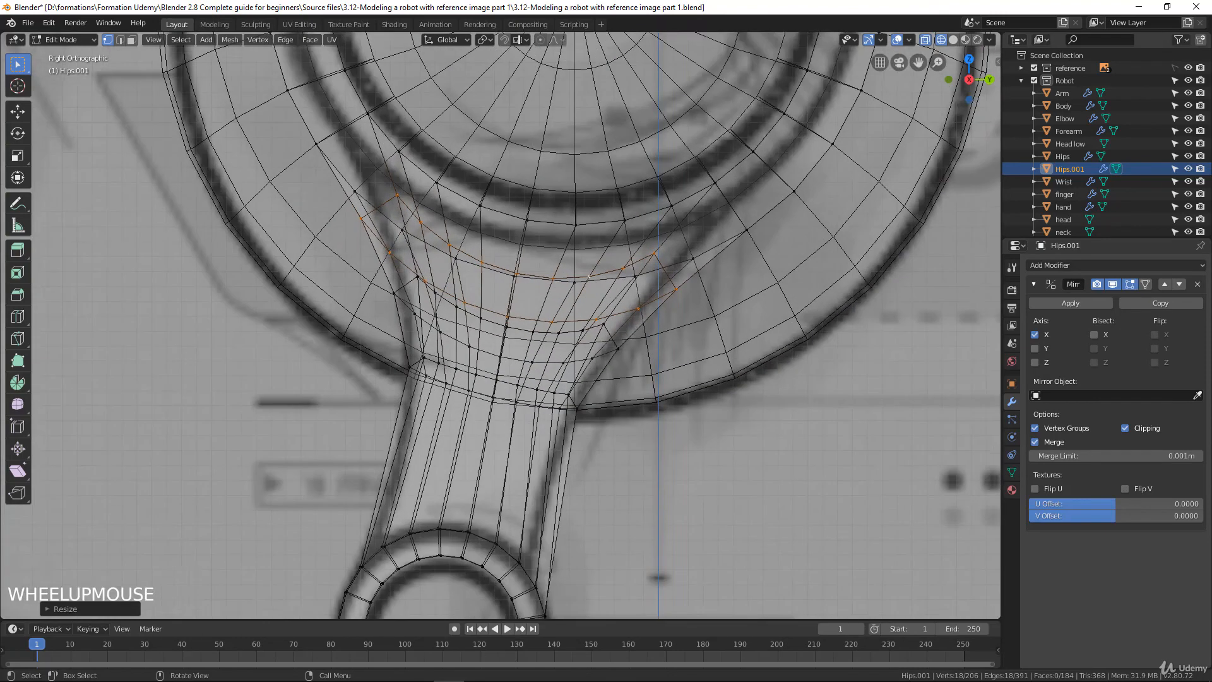
Add two evenly spaced loop cuts across the lower leg section, between the existing leg loop and the knee
{"action": "middle_click_drag", "start_coordinate": [499, 404], "coordinate": [512, 282], "text": "shift"}
{"action": "key", "text": "ctrl+r"}
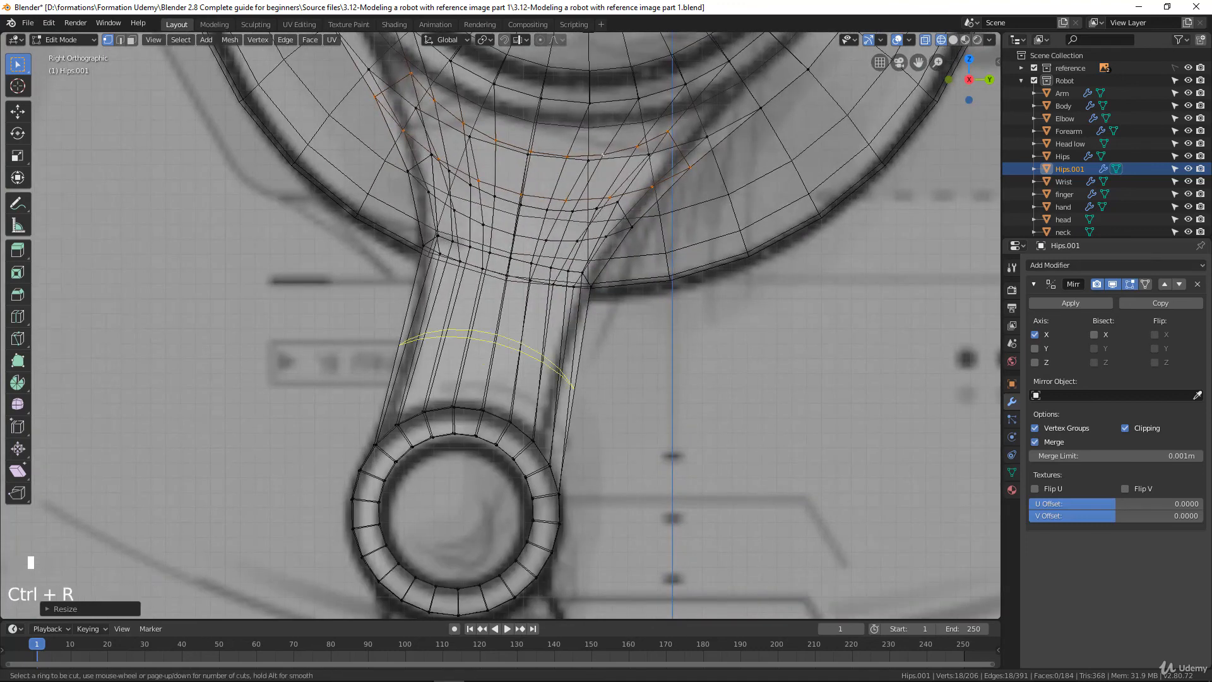
{"action": "scroll", "coordinate": [566, 347], "scroll_direction": "up", "scroll_amount": 1}
{"action": "left_click", "coordinate": [565, 347]}
{"action": "left_click", "coordinate": [565, 347]}
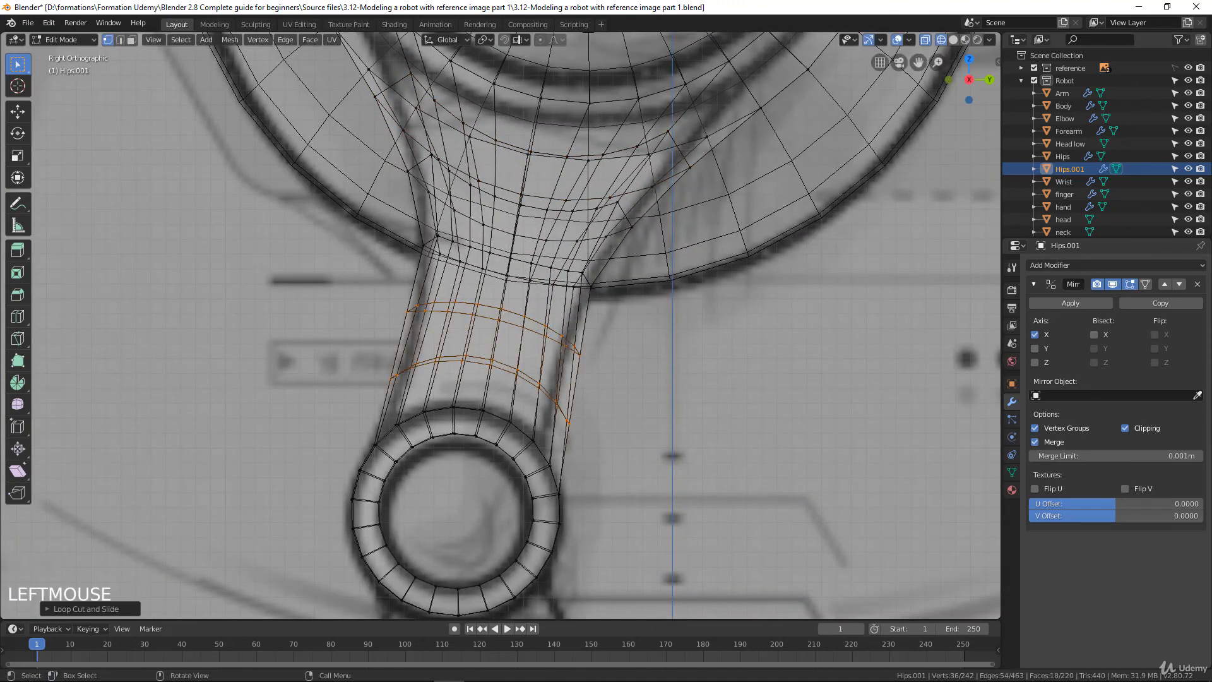
Narrow the upper of the two lower-leg loops along Y, rotate it slightly and fine-tune its scale to fit the side drawing
{"action": "left_click", "coordinate": [561, 335], "text": "alt"}
{"action": "key", "text": "s"}
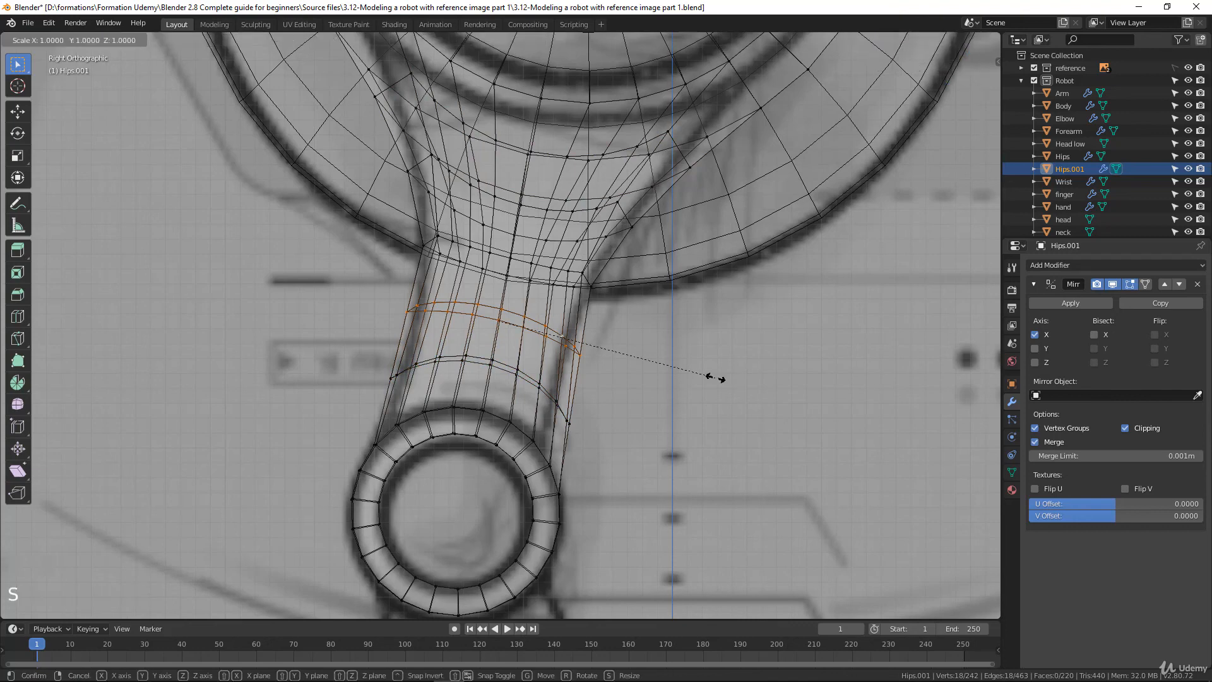
{"action": "key", "text": "y"}
{"action": "left_click", "coordinate": [687, 368]}
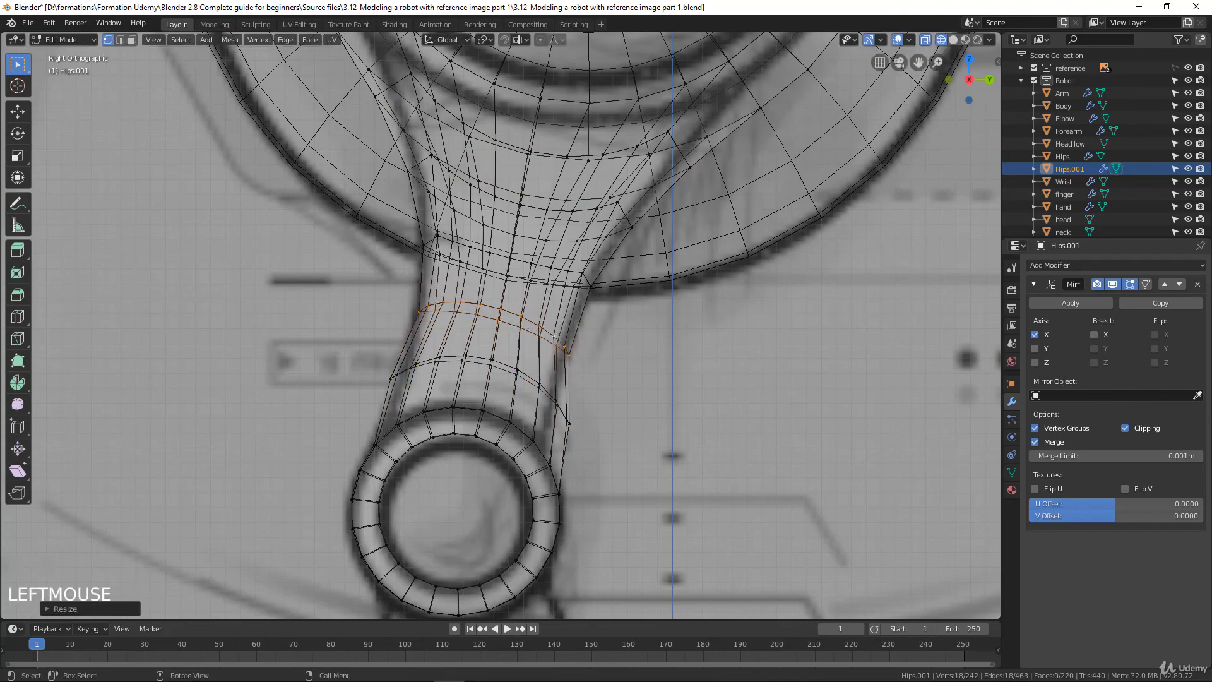
{"action": "key", "text": "s"}
{"action": "left_click", "coordinate": [686, 360]}
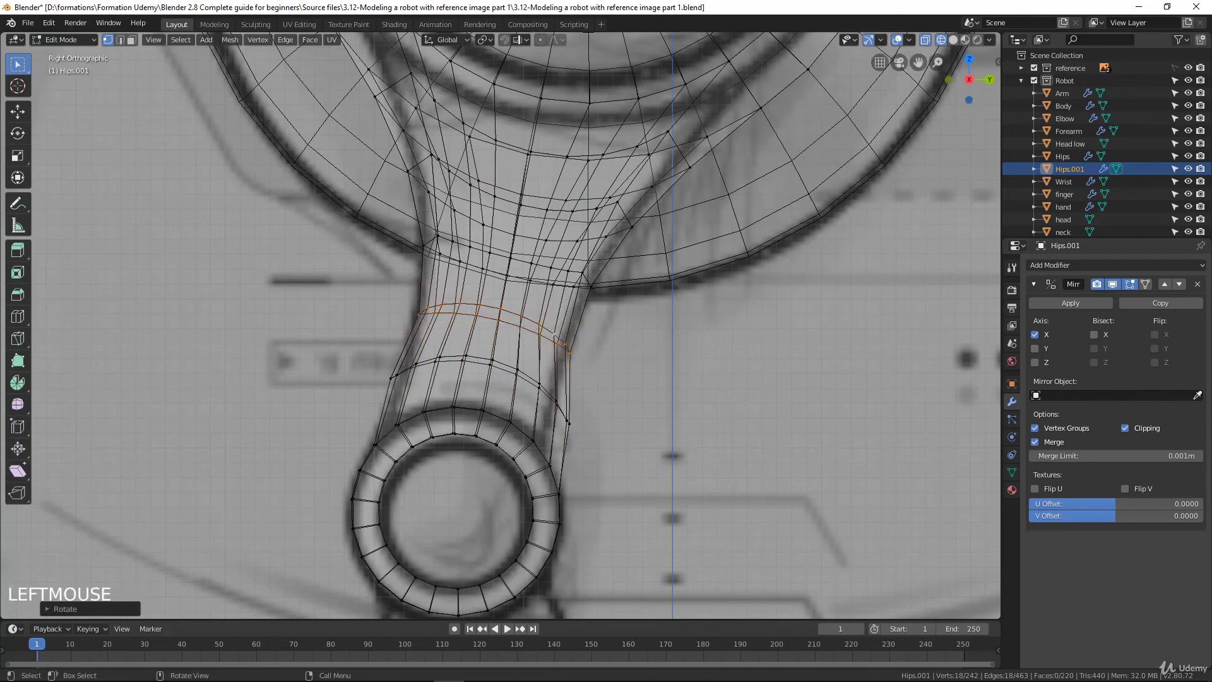
{"action": "key", "text": "s"}
{"action": "left_click", "coordinate": [698, 356]}
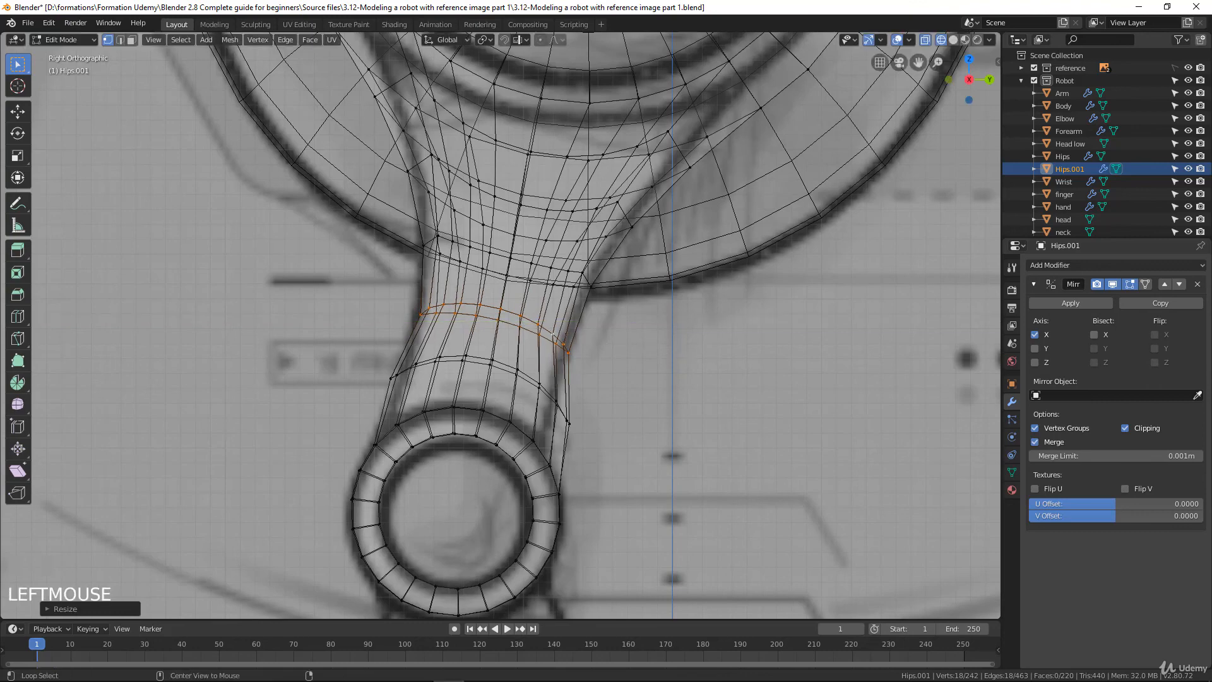
Scale the loop just above the knee to about 0.84 along Y and rotate it about -5 degrees
{"action": "left_click", "coordinate": [556, 401], "text": "alt"}
{"action": "key", "text": "s"}
{"action": "key", "text": "y"}
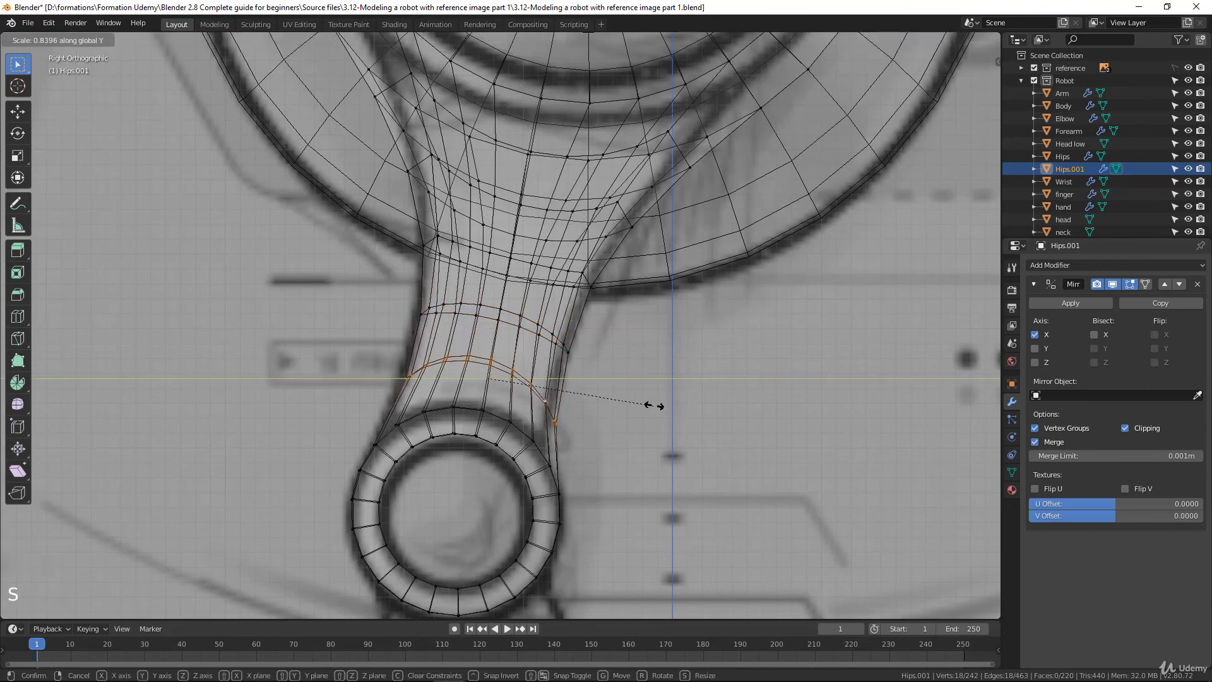
{"action": "left_click", "coordinate": [648, 403]}
{"action": "key", "text": "r"}
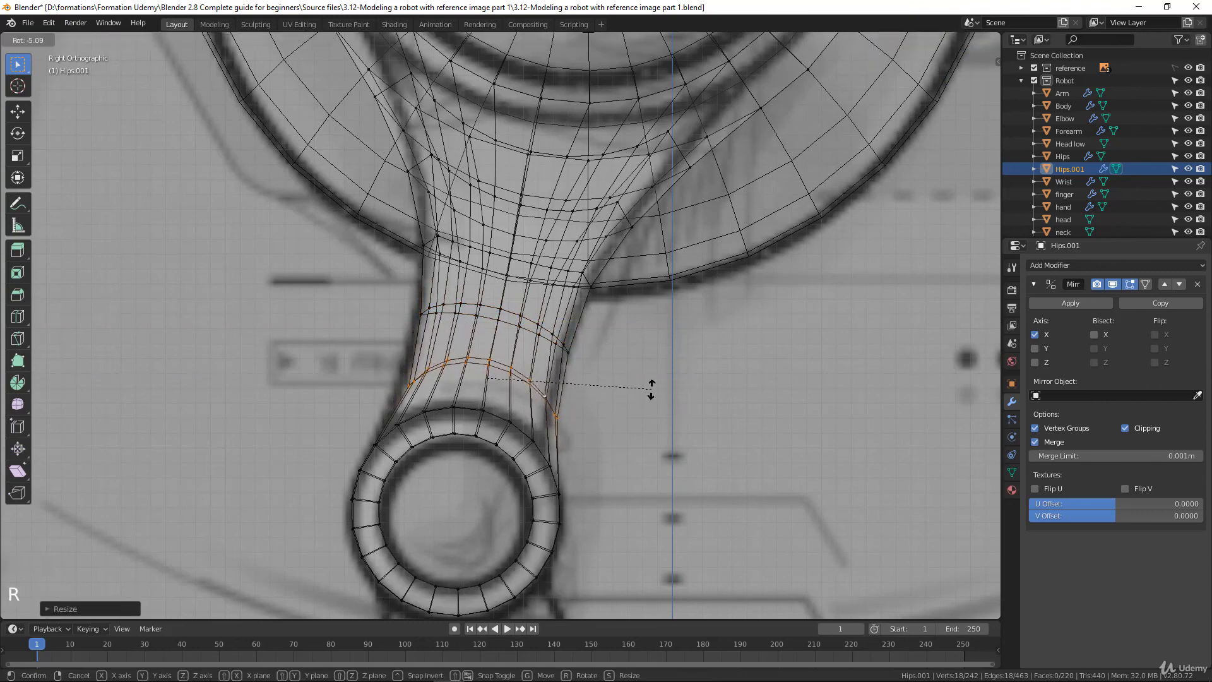
{"action": "left_click", "coordinate": [649, 387]}
Scale the loop above the knee to about 0.98 along Y and move it about -0.003 m along Y
{"action": "key", "text": "s"}
{"action": "key", "text": "x"}
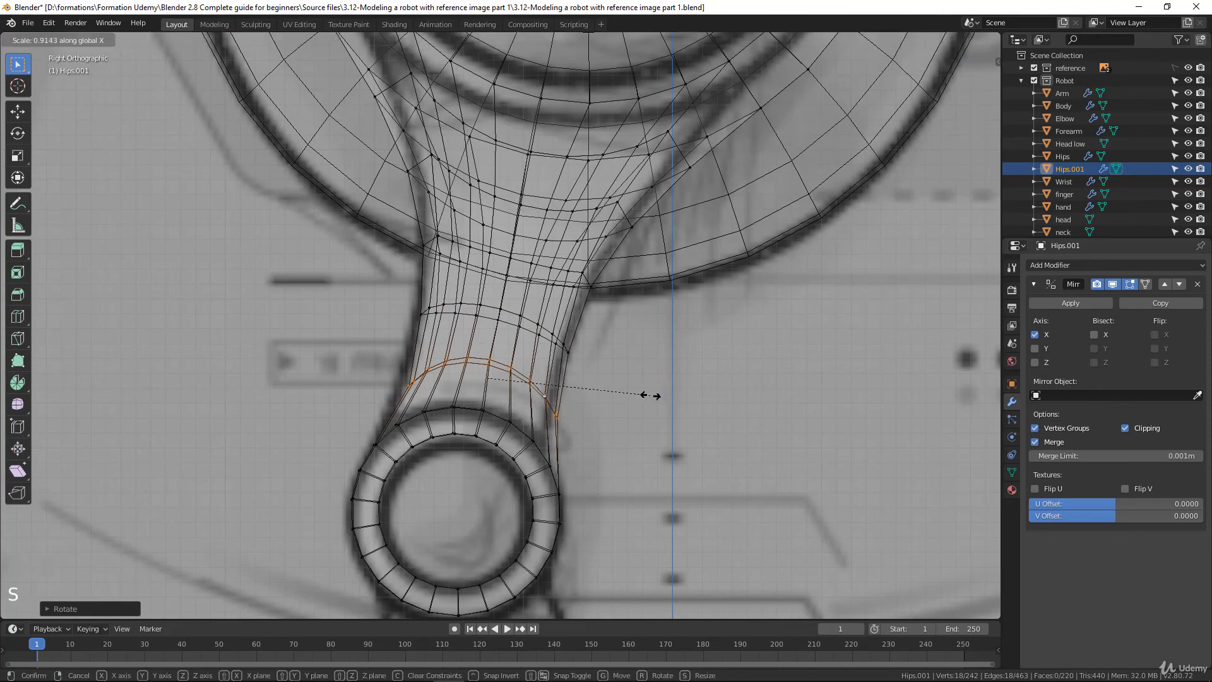
{"action": "key", "text": "y"}
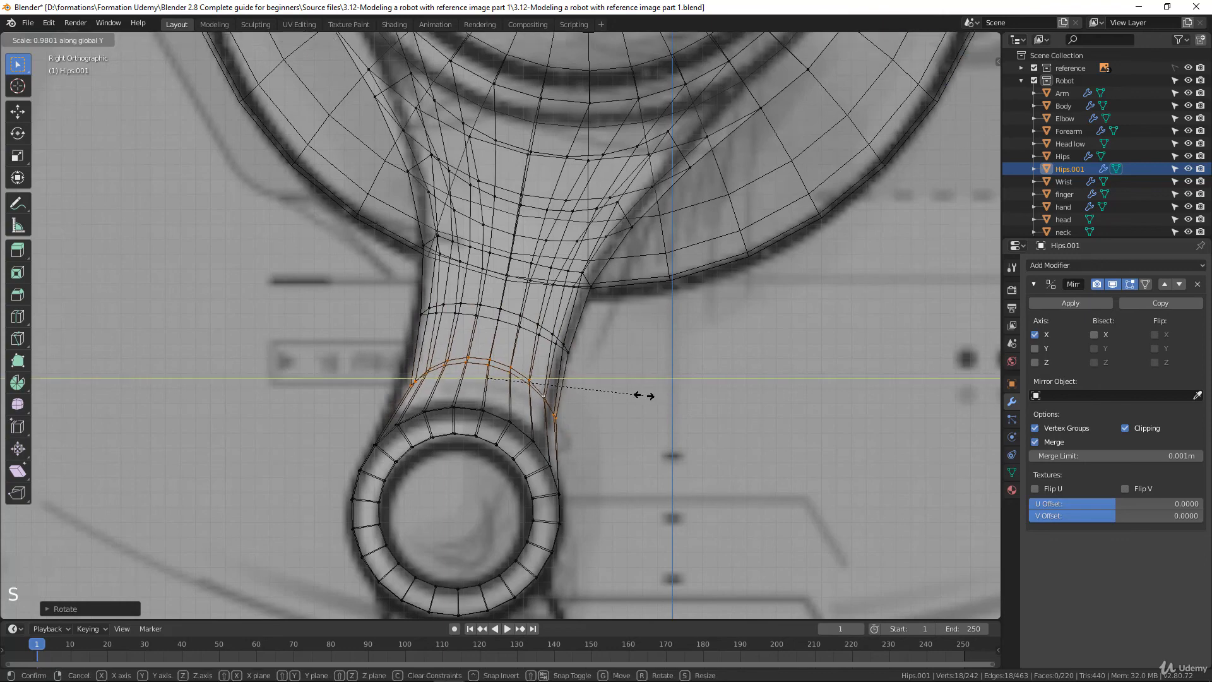
{"action": "left_click", "coordinate": [643, 396]}
{"action": "key", "text": "g"}
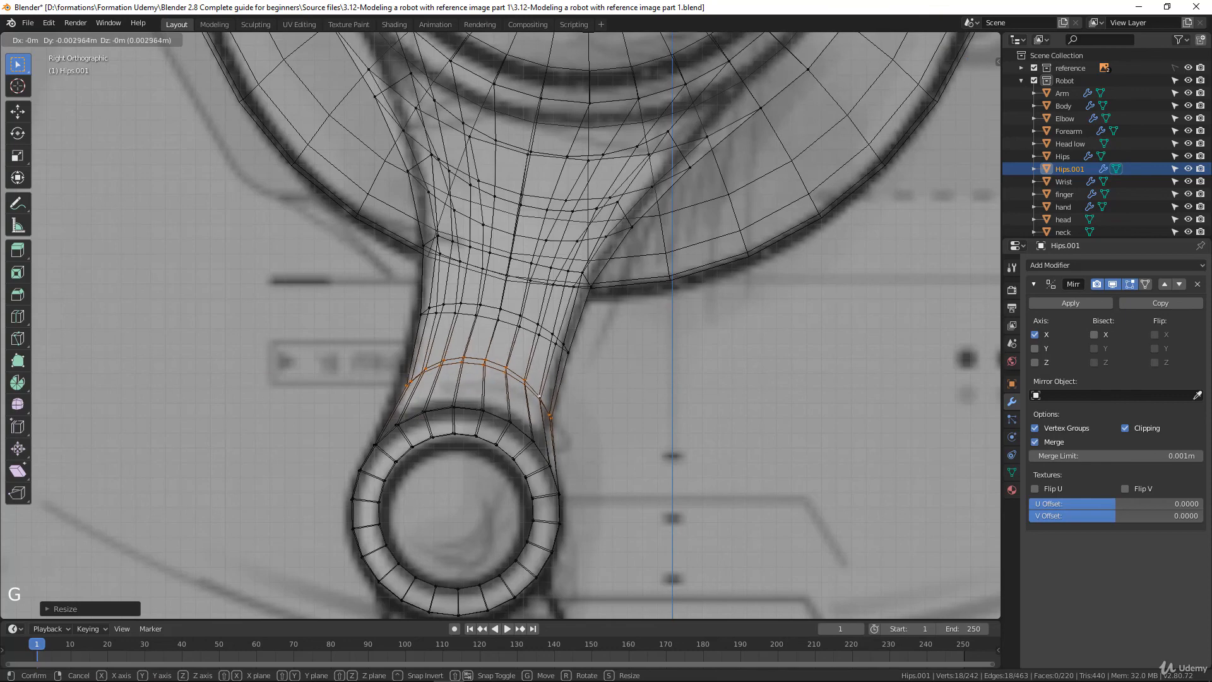
{"action": "left_click", "coordinate": [643, 396]}
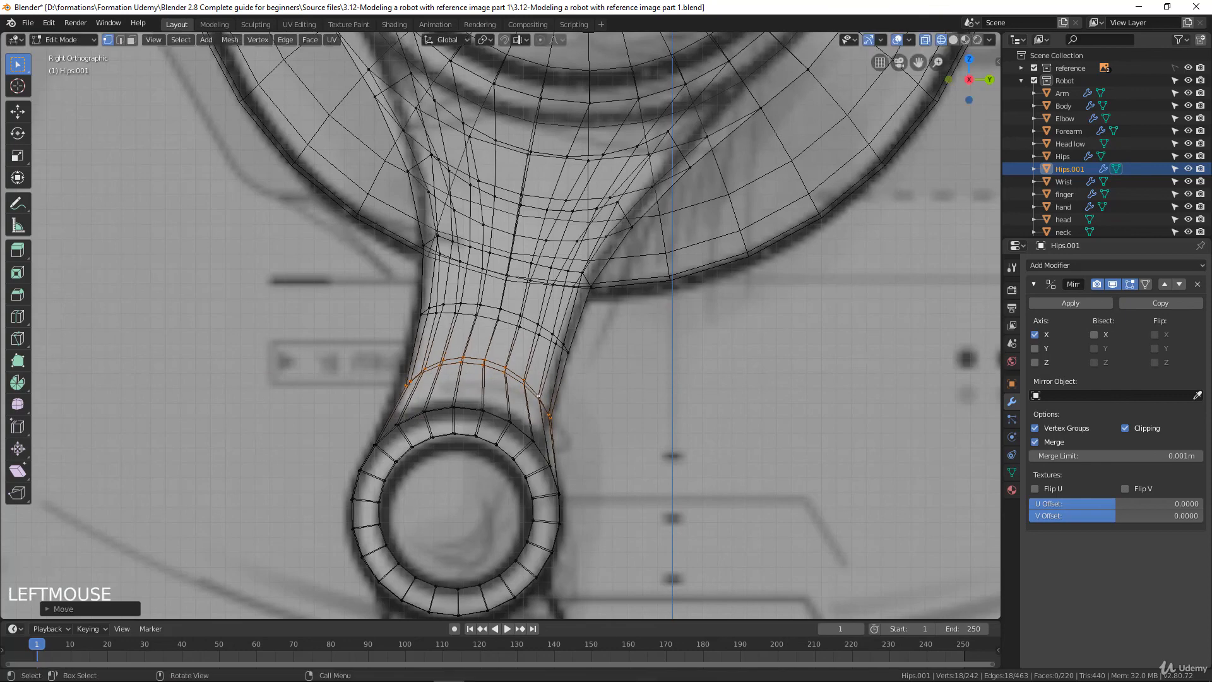
In the front view, select the upper of the two lower-leg loops and scale it to about 0.8 along X
{"action": "key", "text": "KP_1"}
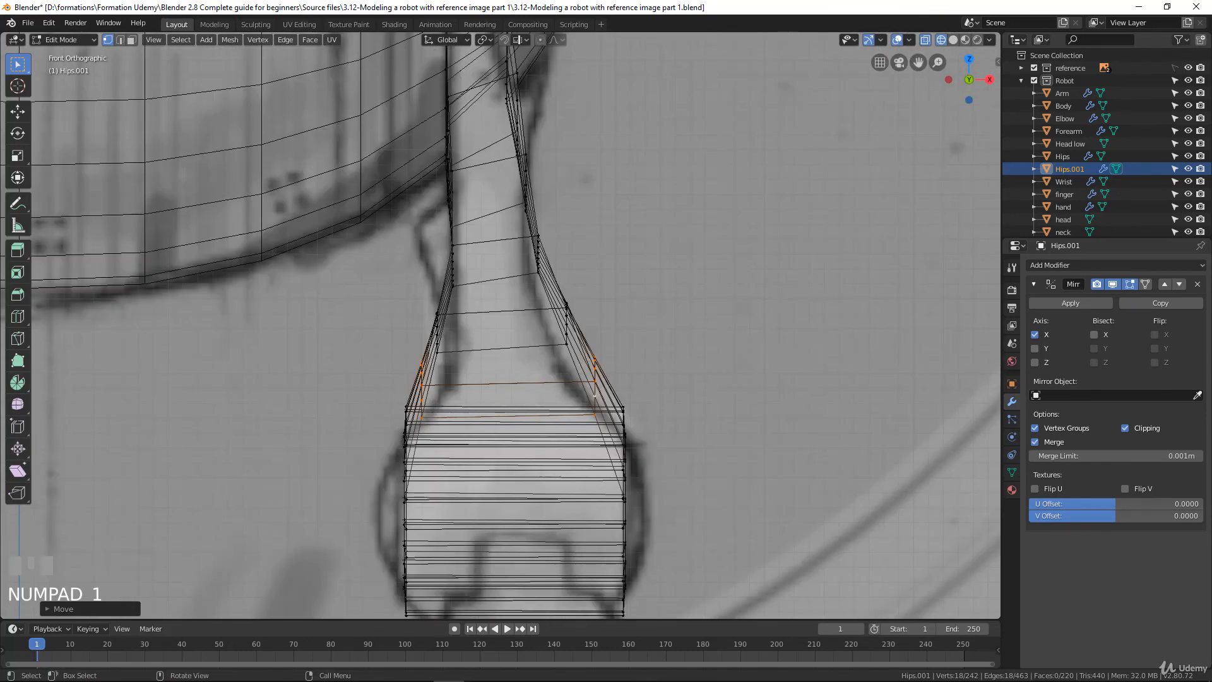
{"action": "key", "text": "space"}
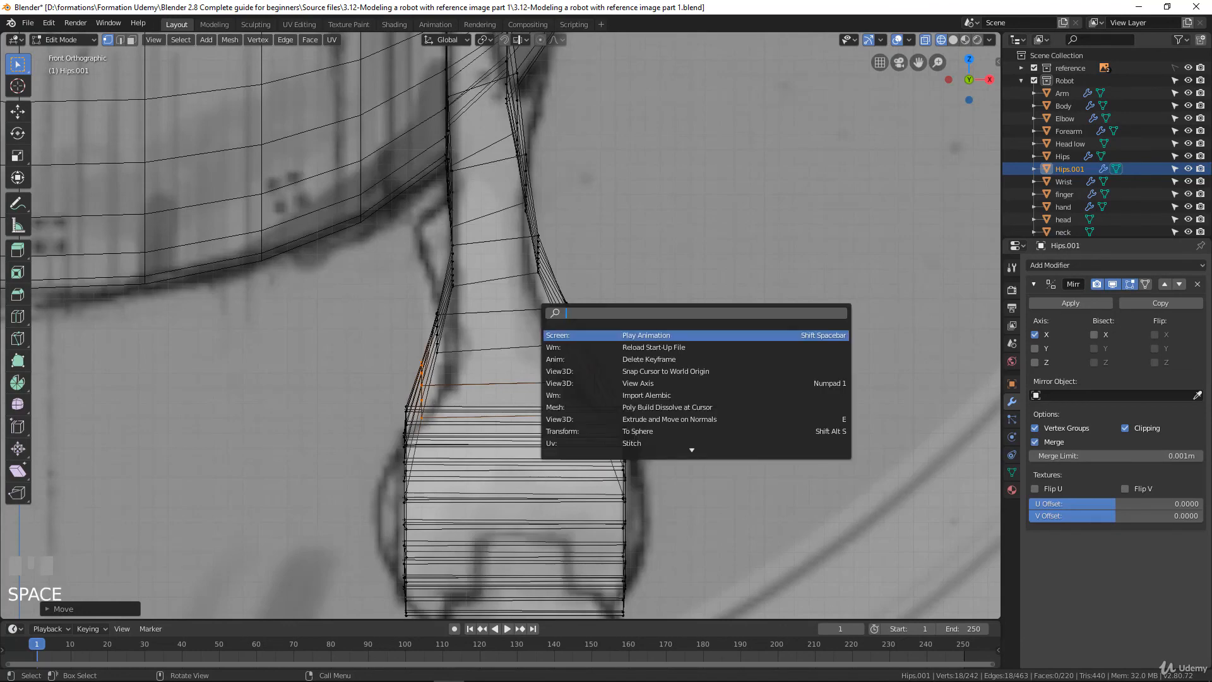
{"action": "key", "text": "Escape"}
{"action": "left_click", "coordinate": [566, 310], "text": "alt"}
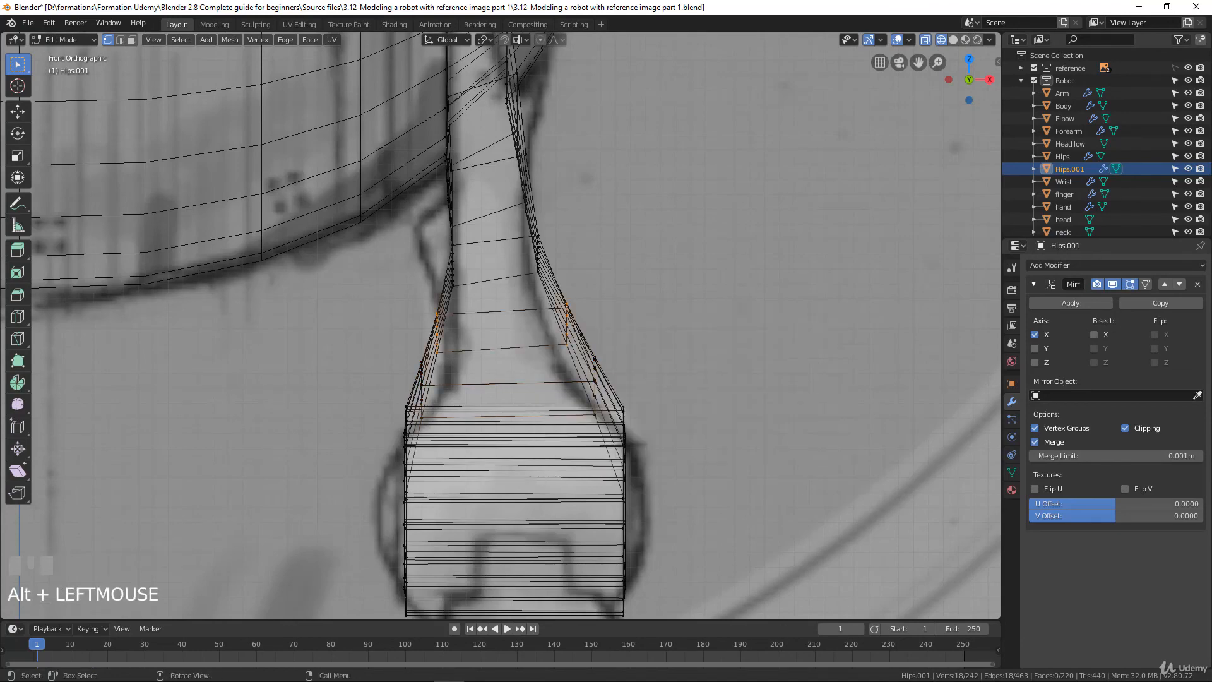
{"action": "key", "text": "s"}
{"action": "key", "text": "x"}
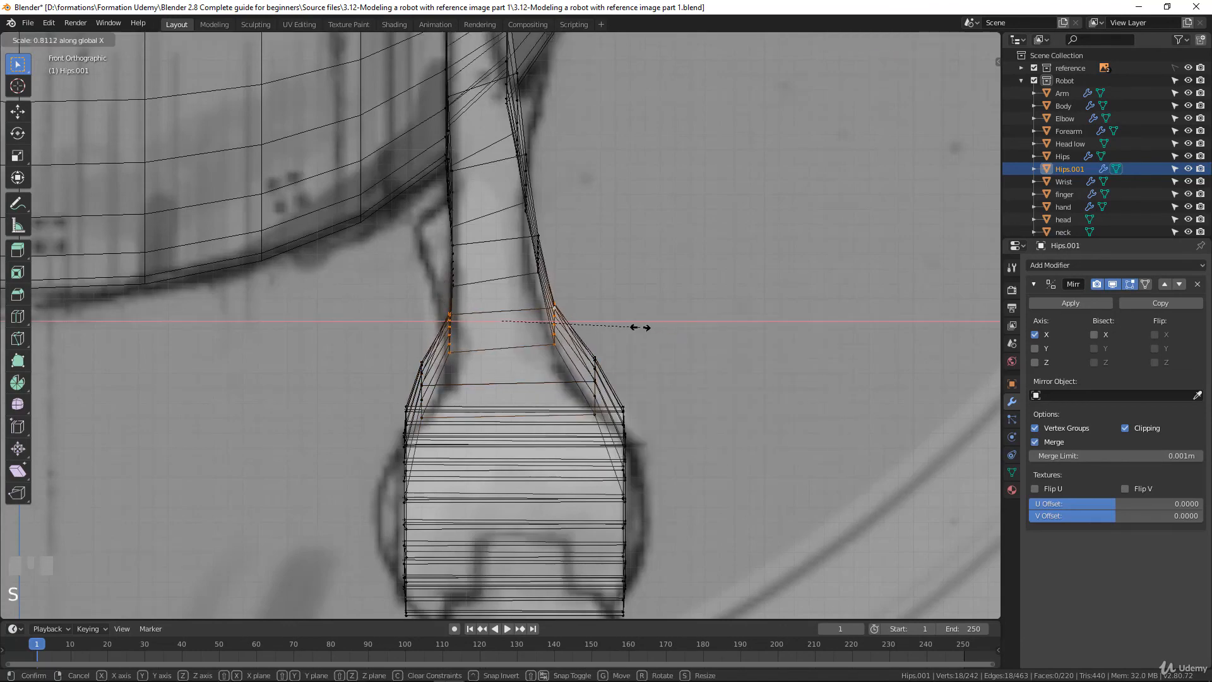
{"action": "left_click", "coordinate": [644, 326]}
Select the edge loop just above the knee in the front view and scale it to about 0.78 along X
{"action": "left_click", "coordinate": [593, 369], "text": "alt"}
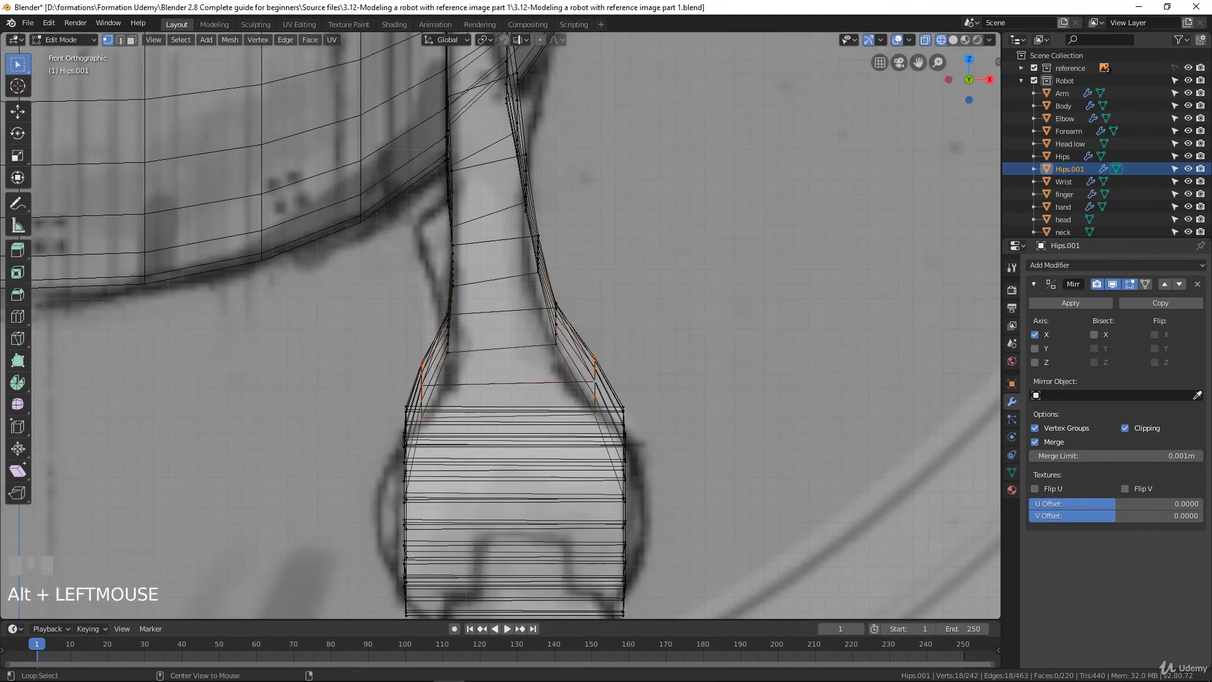
{"action": "key", "text": "s"}
{"action": "key", "text": "x"}
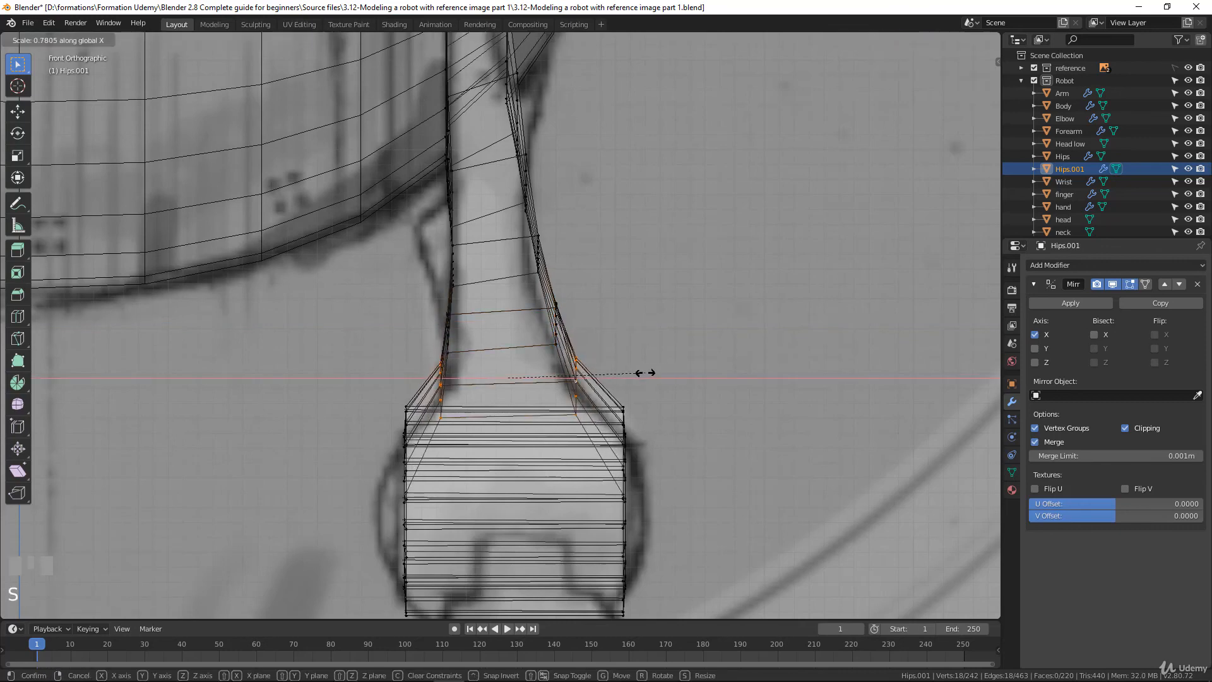
{"action": "left_click", "coordinate": [647, 372]}
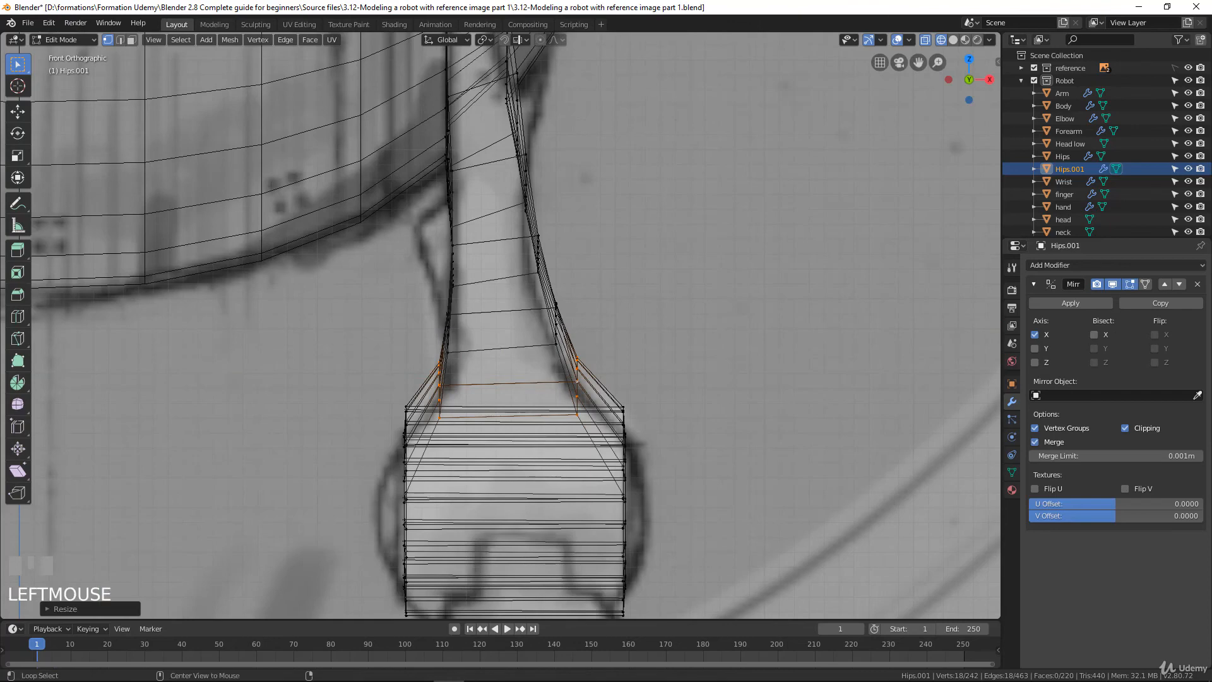
Scale the upper of the two lower-leg loops to about 0.95 along X and return to Object Mode
{"action": "left_click", "coordinate": [555, 328], "text": "alt"}
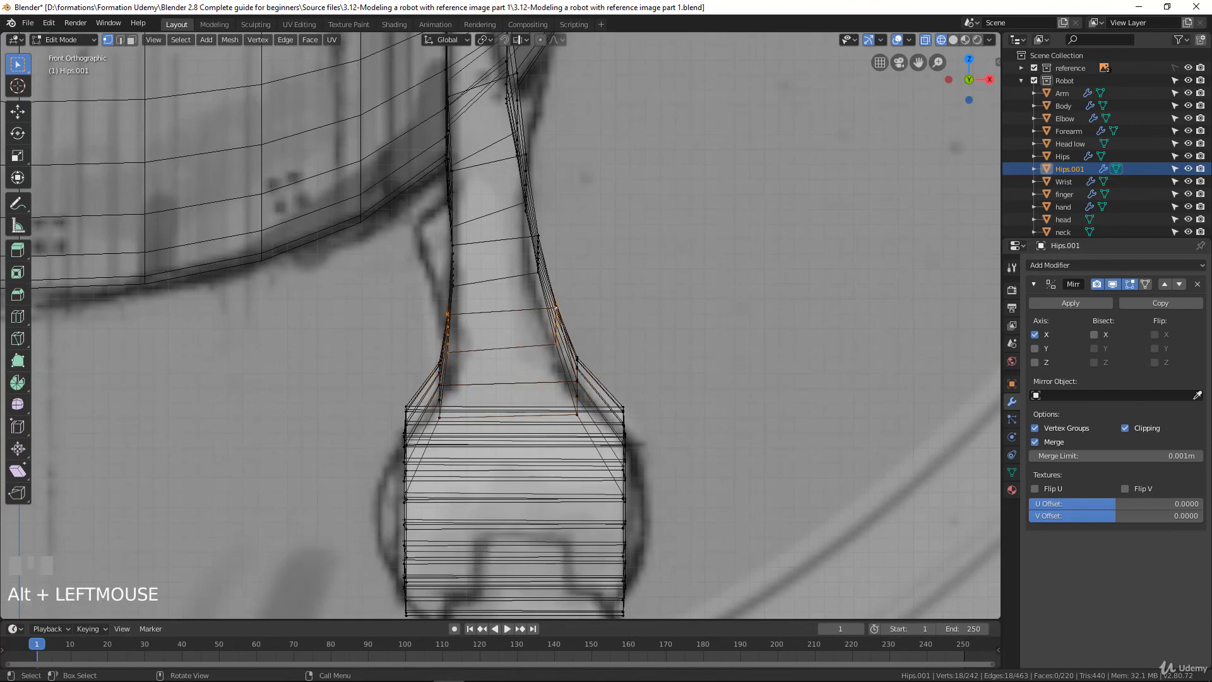
{"action": "key", "text": "s"}
{"action": "key", "text": "x"}
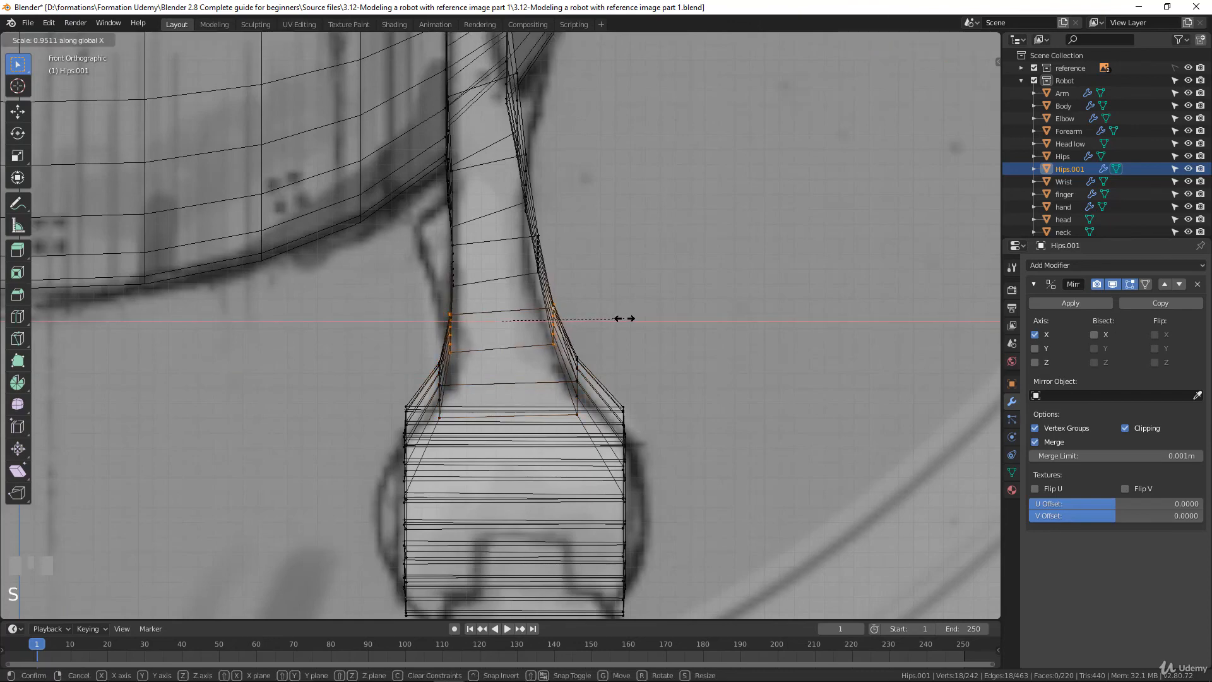
{"action": "left_click", "coordinate": [623, 318]}
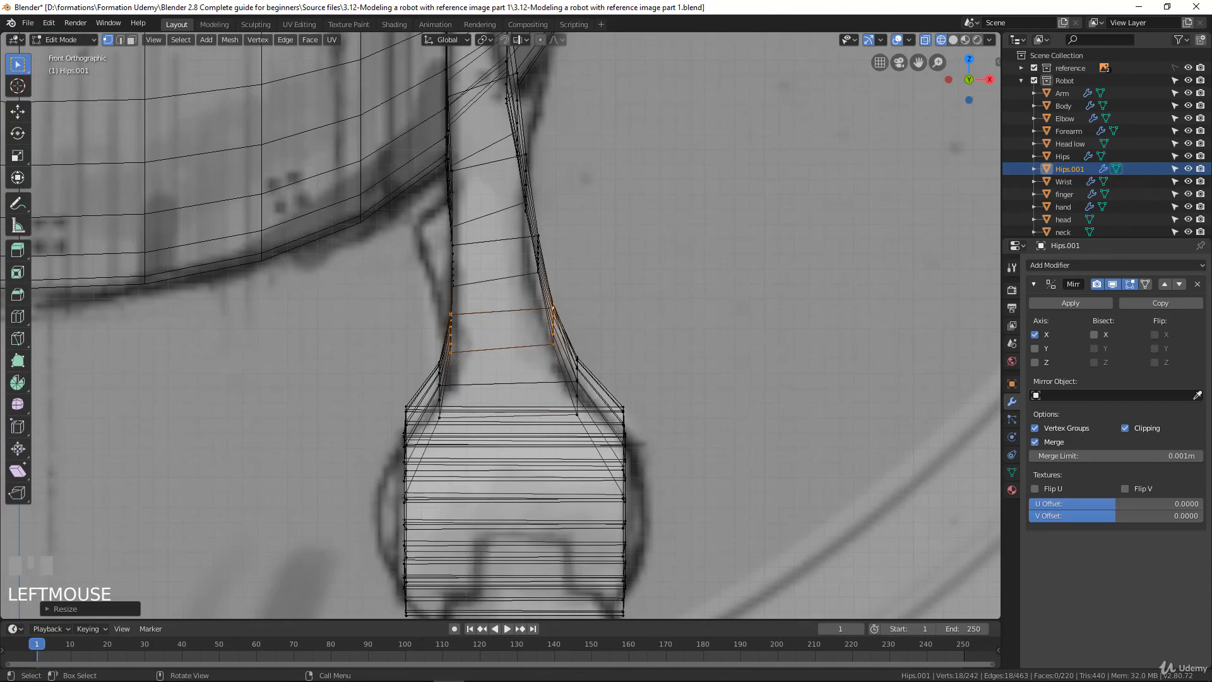
{"action": "scroll", "coordinate": [505, 328], "scroll_direction": "down", "scroll_amount": 4}
{"action": "key", "text": "Tab"}
Rename the upper-leg object Hips.001 as thigh
{"action": "middle_click_drag", "start_coordinate": [505, 329], "coordinate": [590, 284]}
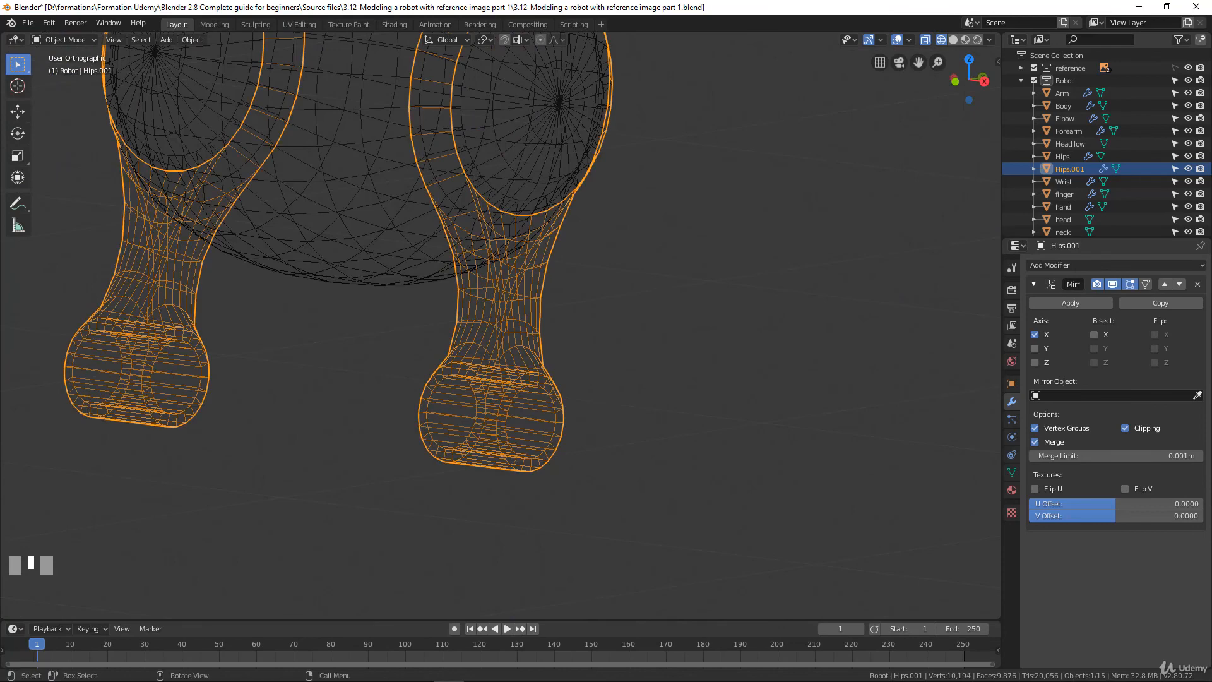
{"action": "scroll", "coordinate": [500, 325], "scroll_direction": "down", "scroll_amount": 2}
{"action": "scroll", "coordinate": [501, 325], "scroll_direction": "up", "scroll_amount": 2}
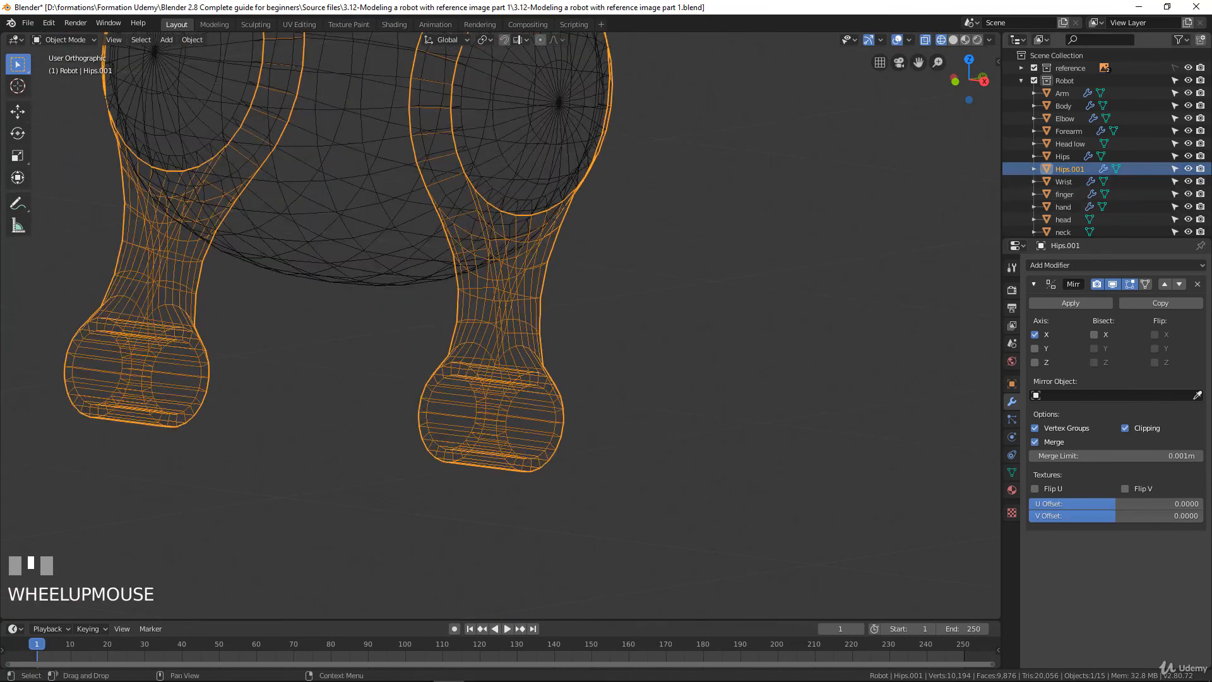
{"action": "left_click", "coordinate": [1069, 169]}
{"action": "double_click", "coordinate": [1070, 169]}
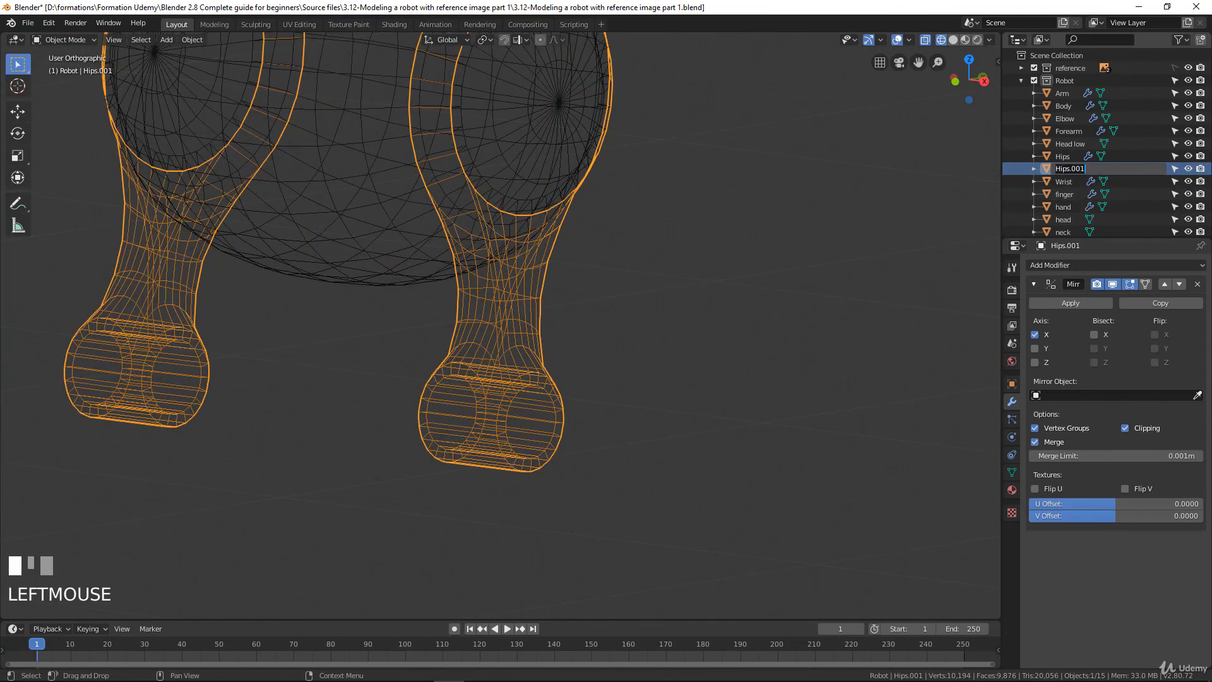
{"action": "key", "text": "ctrl+a"}
{"action": "type", "text": "thigh"}
{"action": "key", "text": "Return"}
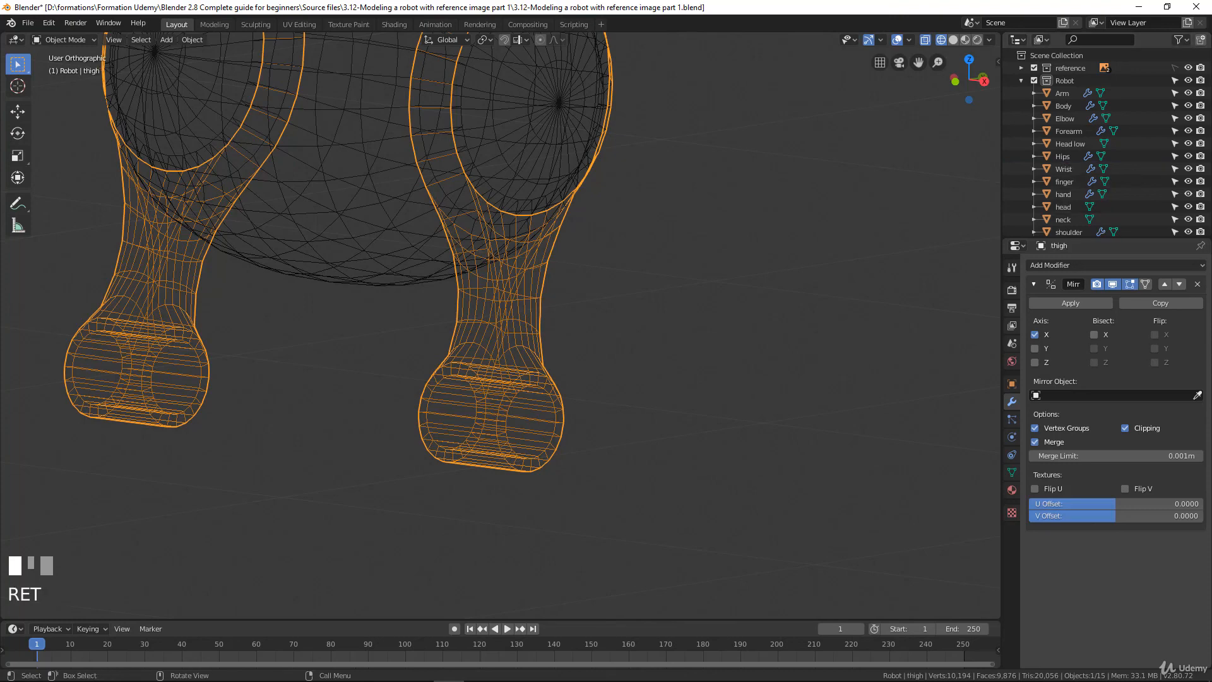
Switch the viewport to solid shading and view the robot's legs from the front against the reference drawing
{"action": "scroll", "coordinate": [500, 325], "scroll_direction": "down", "scroll_amount": 3}
{"action": "key", "text": "z"}
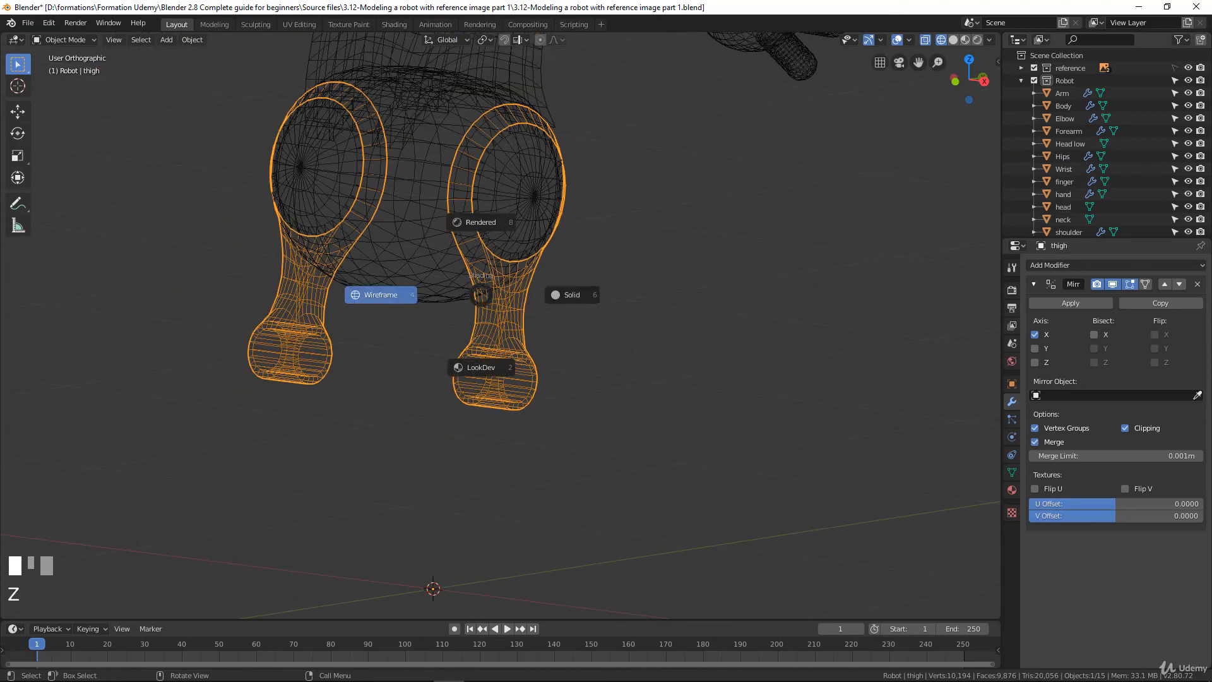
{"action": "left_click", "coordinate": [570, 294]}
{"action": "scroll", "coordinate": [570, 295], "scroll_direction": "down", "scroll_amount": 3}
{"action": "mouse_move", "coordinate": [570, 295]}
{"action": "middle_mouse_down"}
{"action": "mouse_move", "coordinate": [689, 307]}
{"action": "mouse_move", "coordinate": [621, 304]}
{"action": "mouse_move", "coordinate": [715, 437]}
{"action": "middle_mouse_up"}
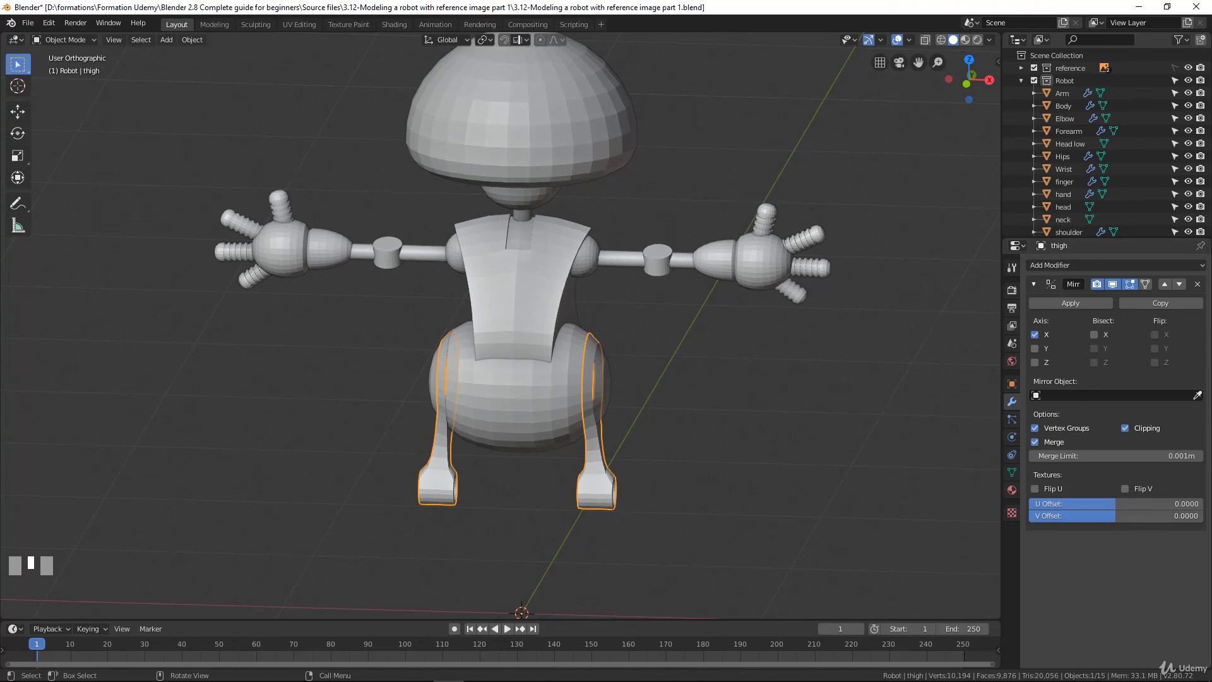
{"action": "key", "text": "KP_1"}
{"action": "scroll", "coordinate": [505, 315], "scroll_direction": "down", "scroll_amount": 2}
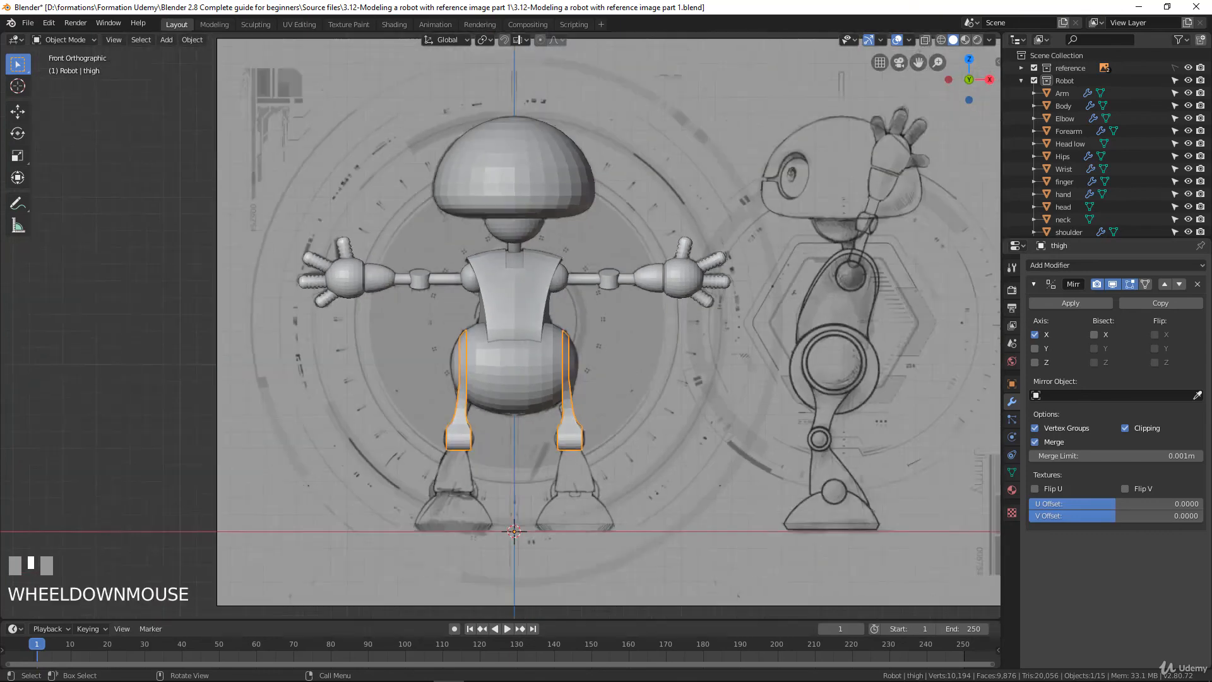
{"action": "scroll", "coordinate": [505, 316], "scroll_direction": "up", "scroll_amount": 2}
{"action": "middle_click_drag", "start_coordinate": [505, 353], "coordinate": [505, 316], "text": "shift"}
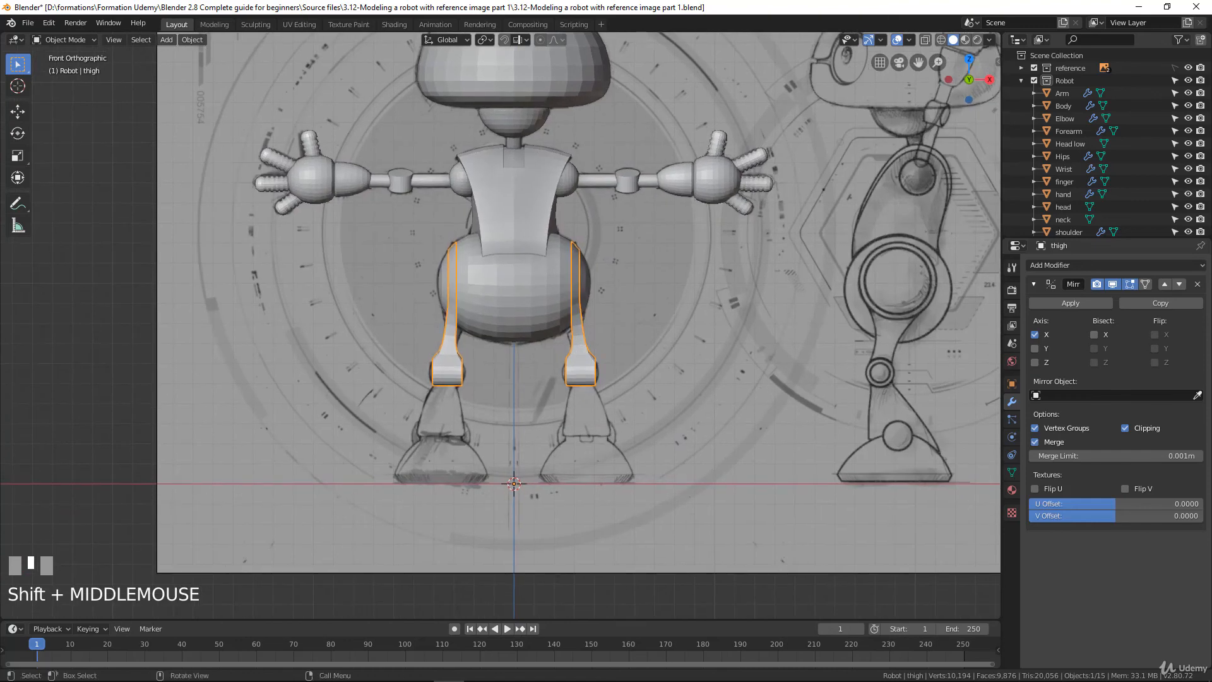